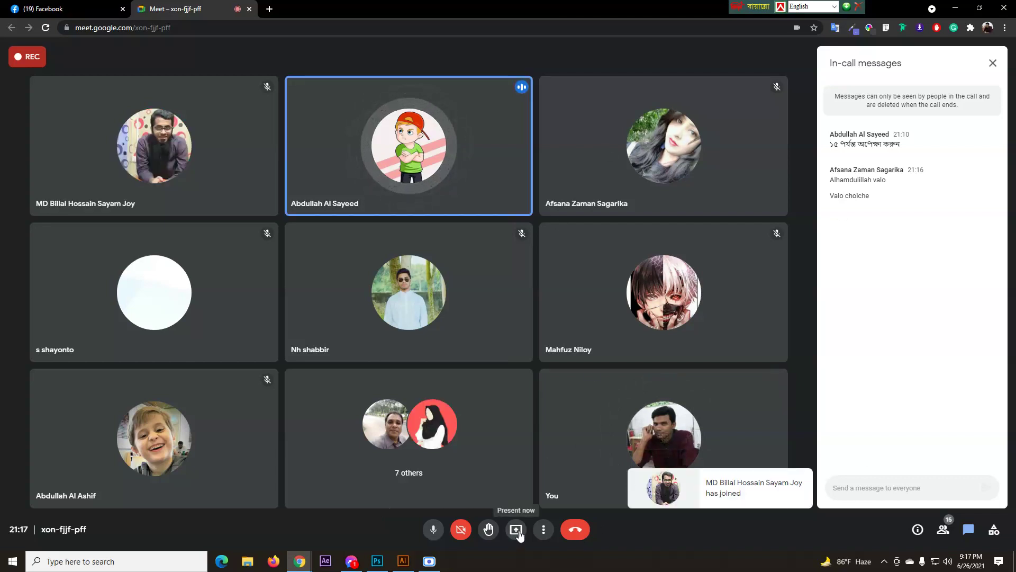
- Start presenting the entire screen in the Meet call
left_click(518, 532)
left_click(566, 456)
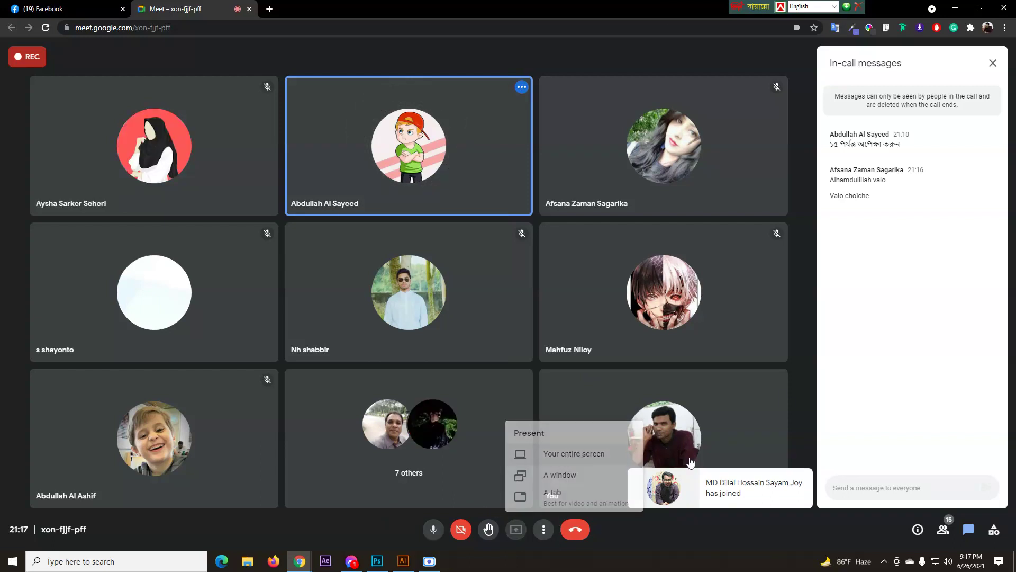
left_click(602, 245)
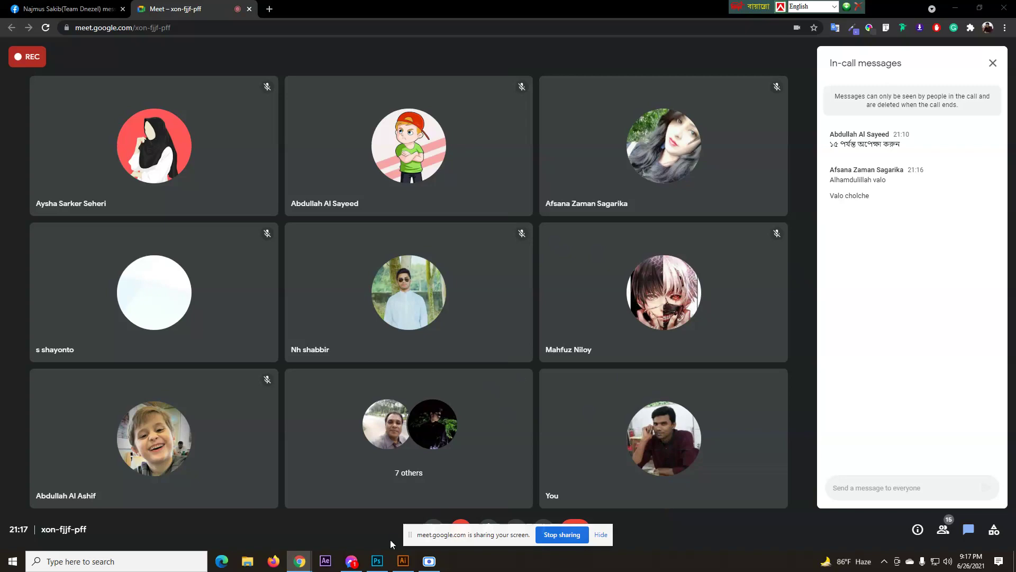
- Switch to Photoshop and hide the screen-sharing notice
left_click(377, 561)
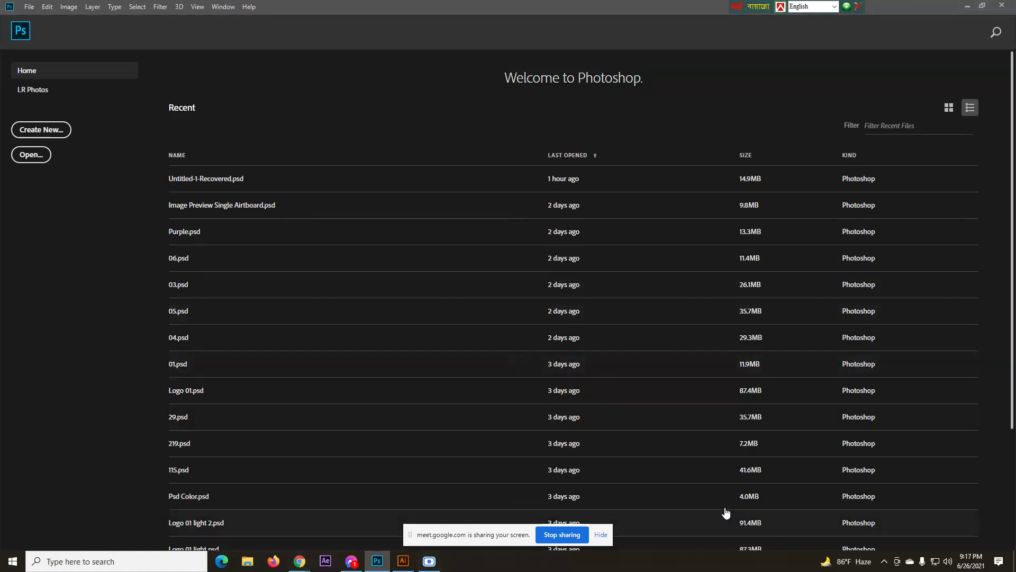
mouse_move(353, 562)
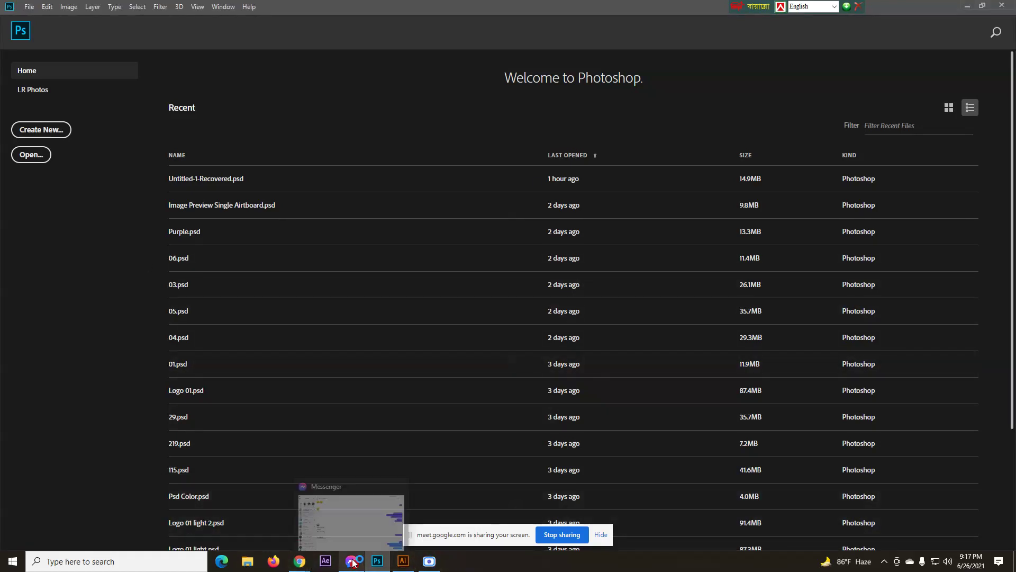
left_click(606, 535)
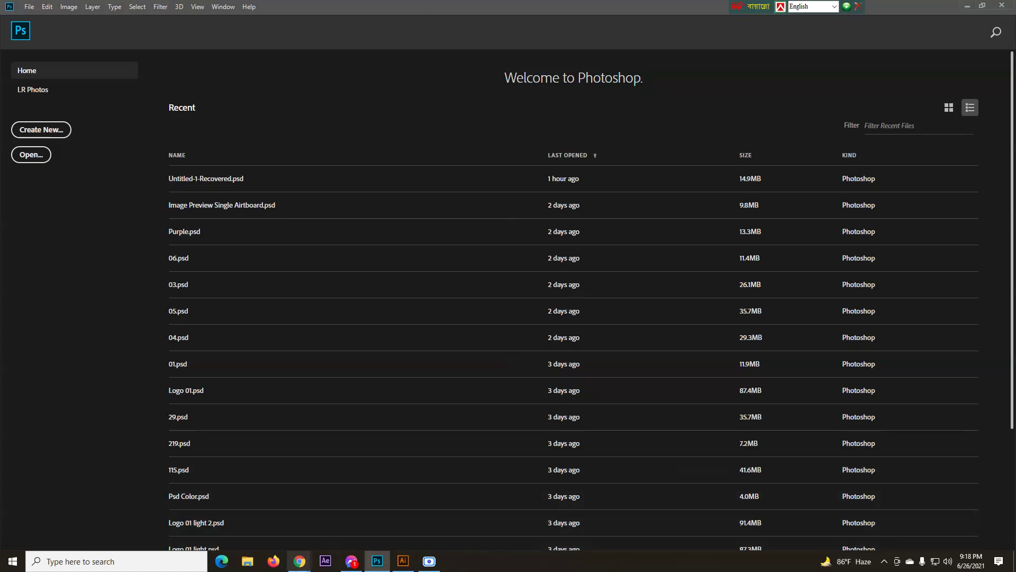
mouse_move(309, 569)
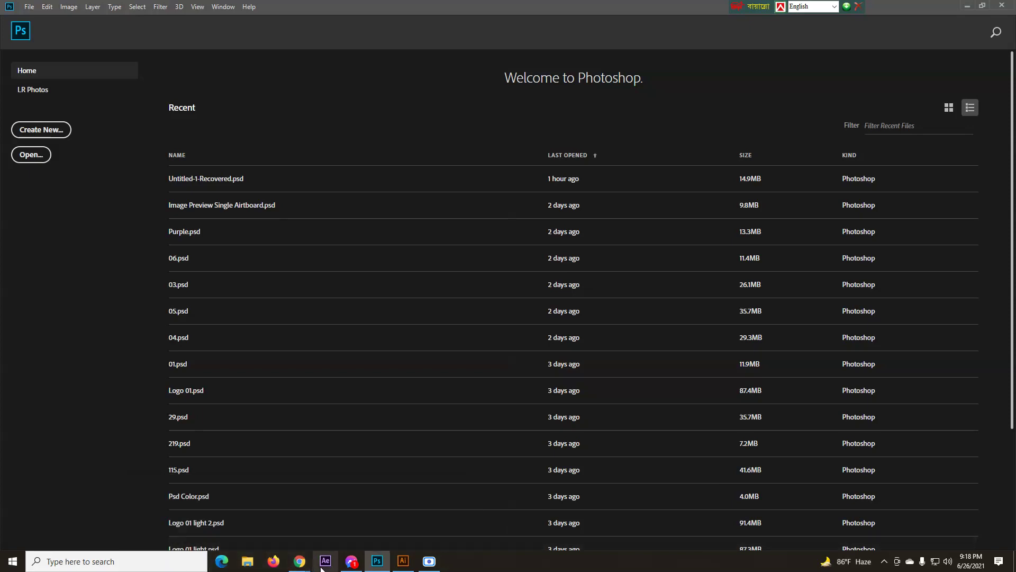
mouse_move(403, 564)
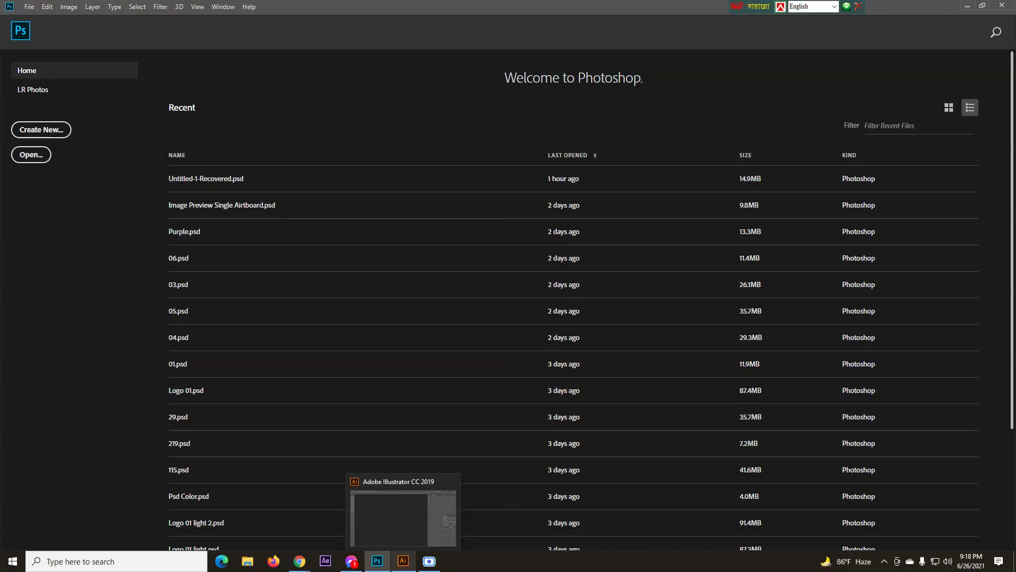
left_click(948, 561)
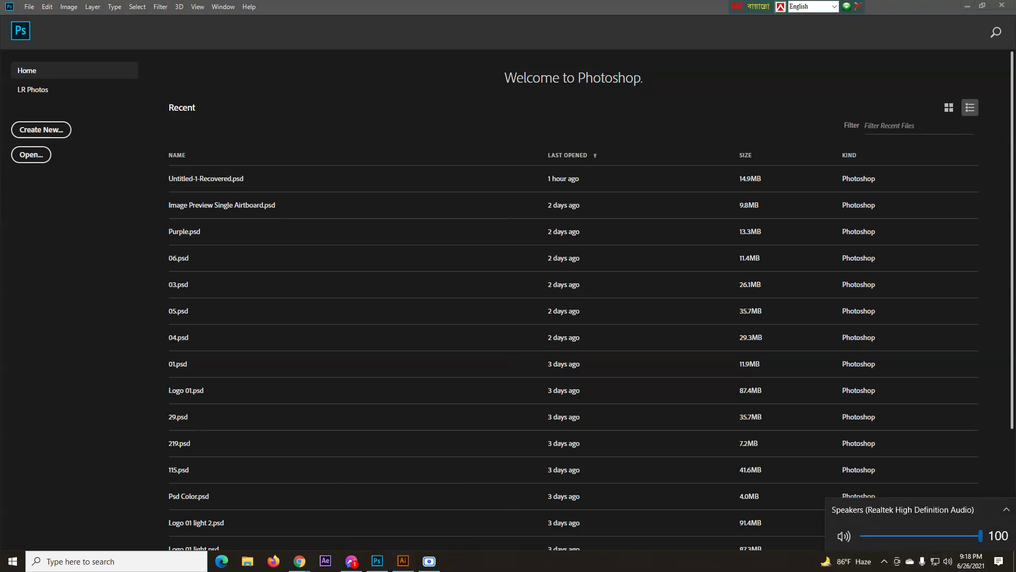
left_click(712, 570)
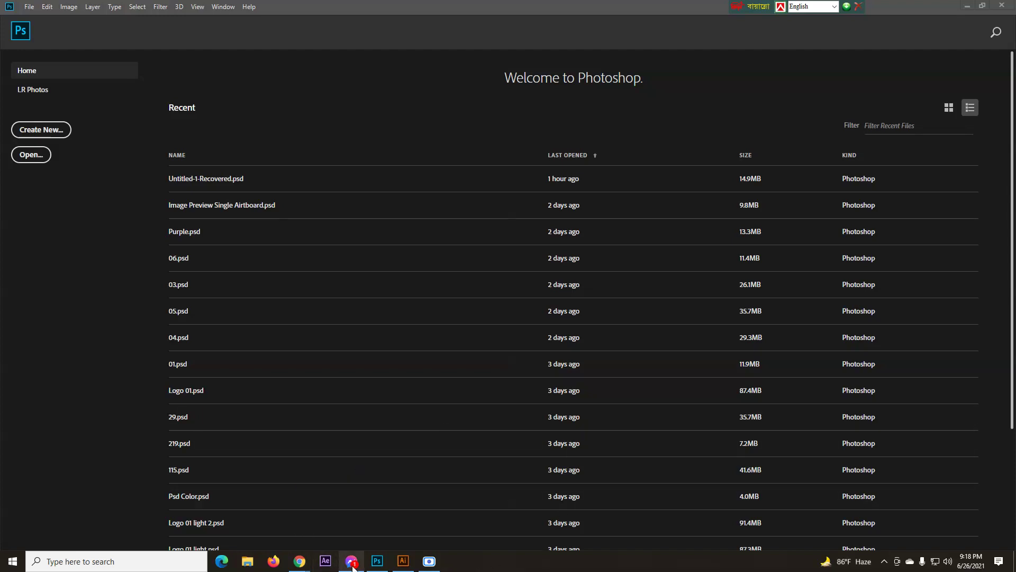
mouse_move(353, 566)
mouse_move(434, 569)
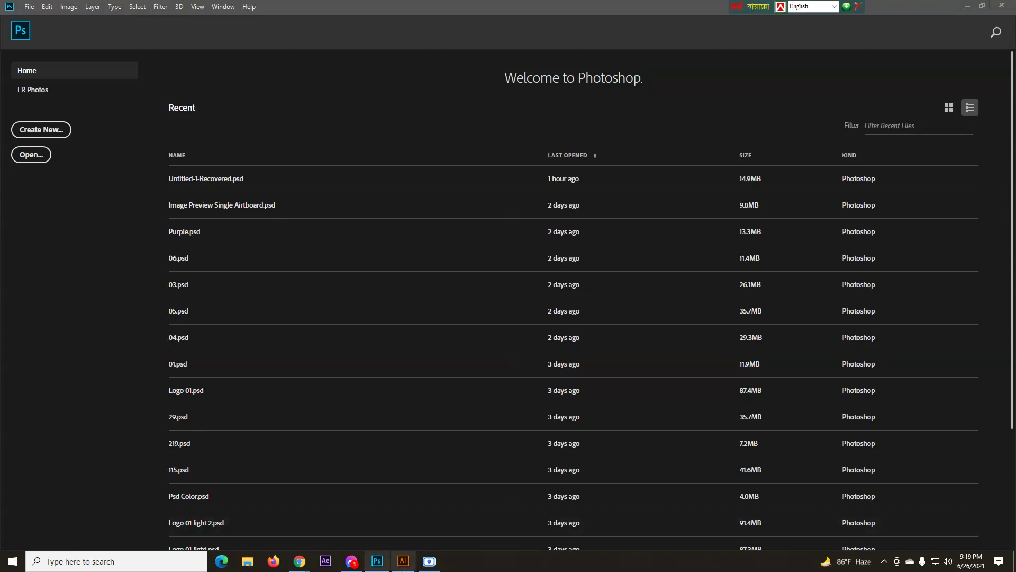
mouse_move(387, 568)
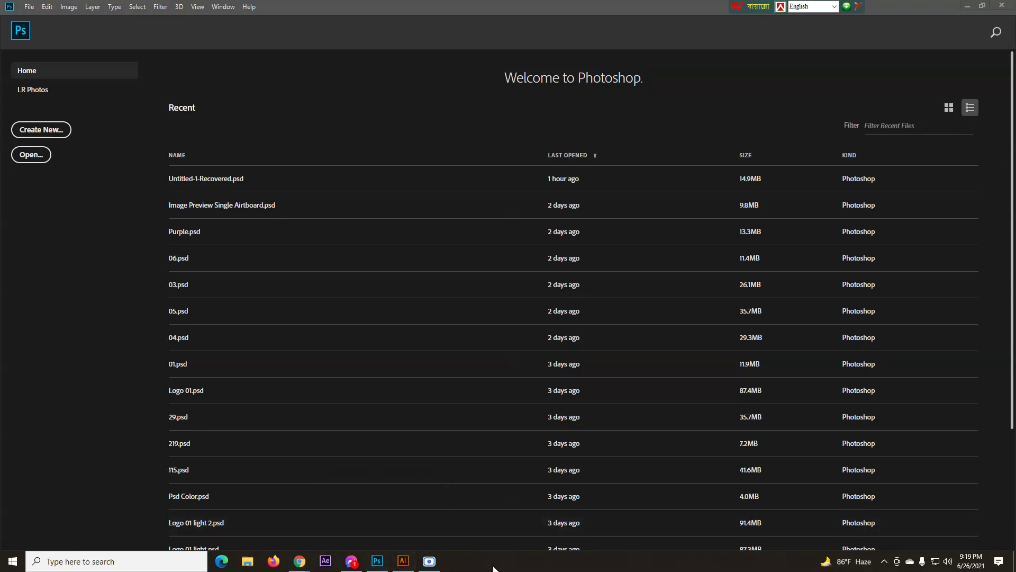
- Create a new document 2000 pixels wide and 1200 pixels high at 72 pixels per inch, with a white background
left_click(53, 130)
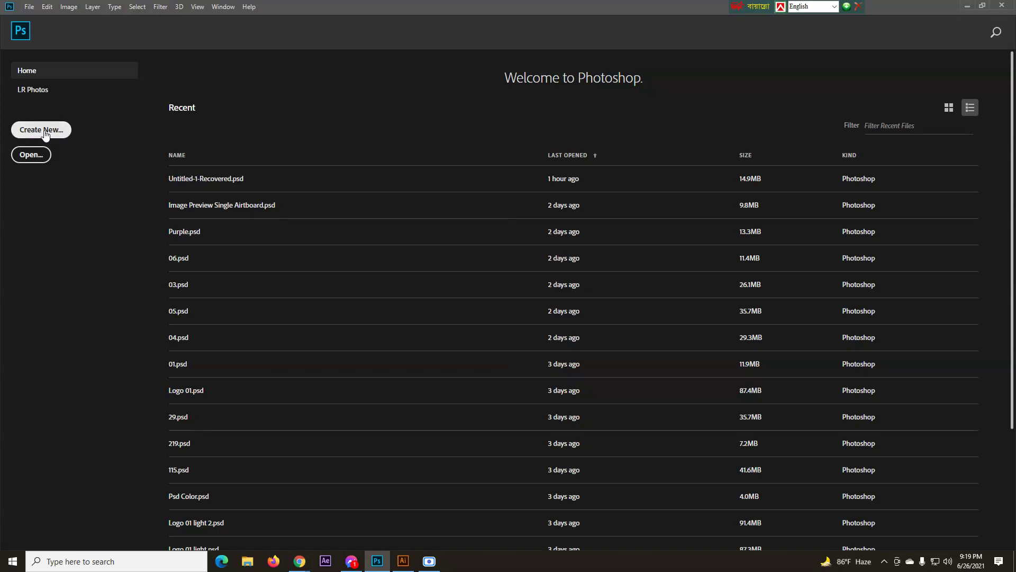
left_click(44, 131)
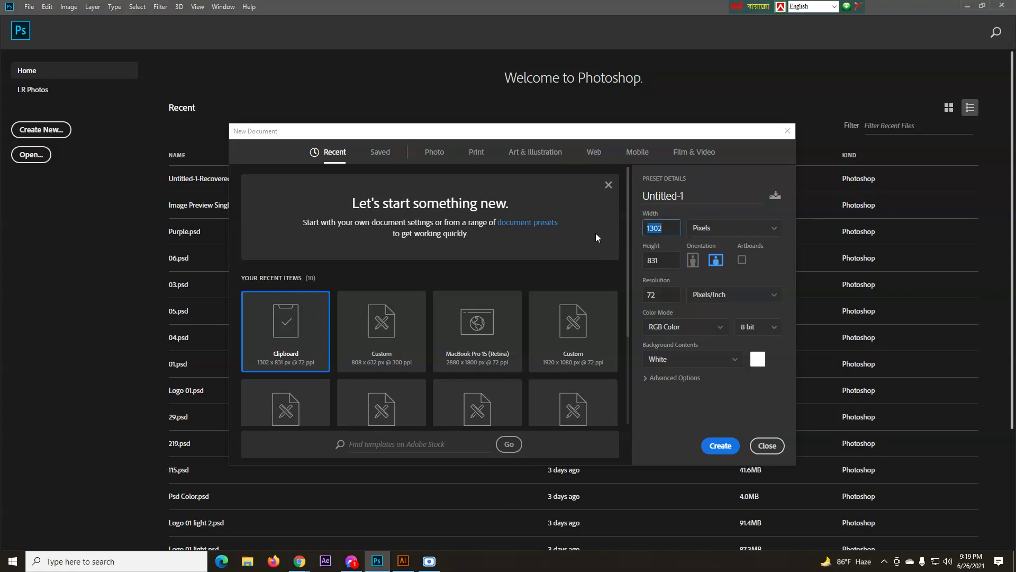
type("2000")
key("Tab")
type("1200")
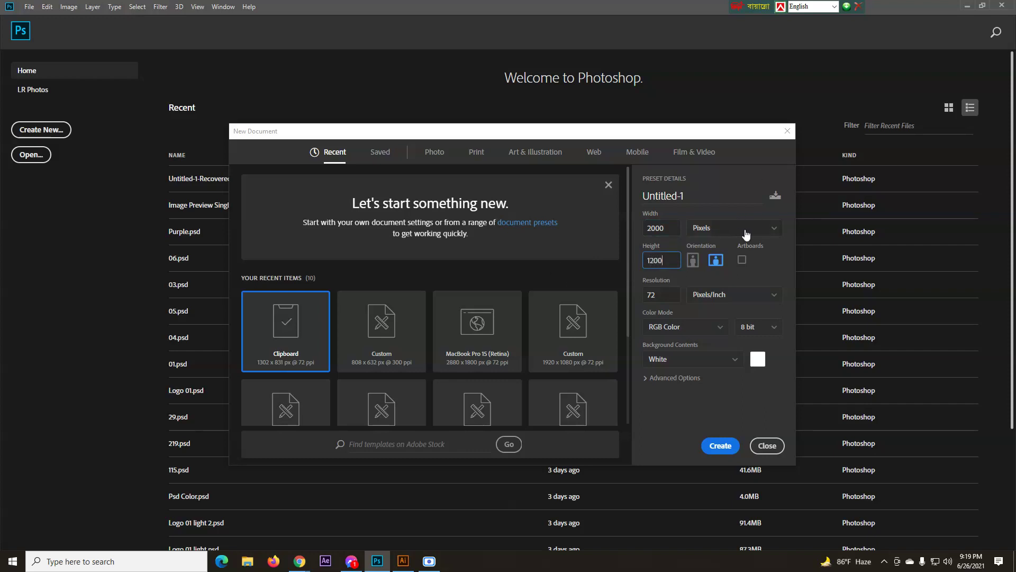
left_click(665, 296)
left_click(722, 406)
left_click(726, 445)
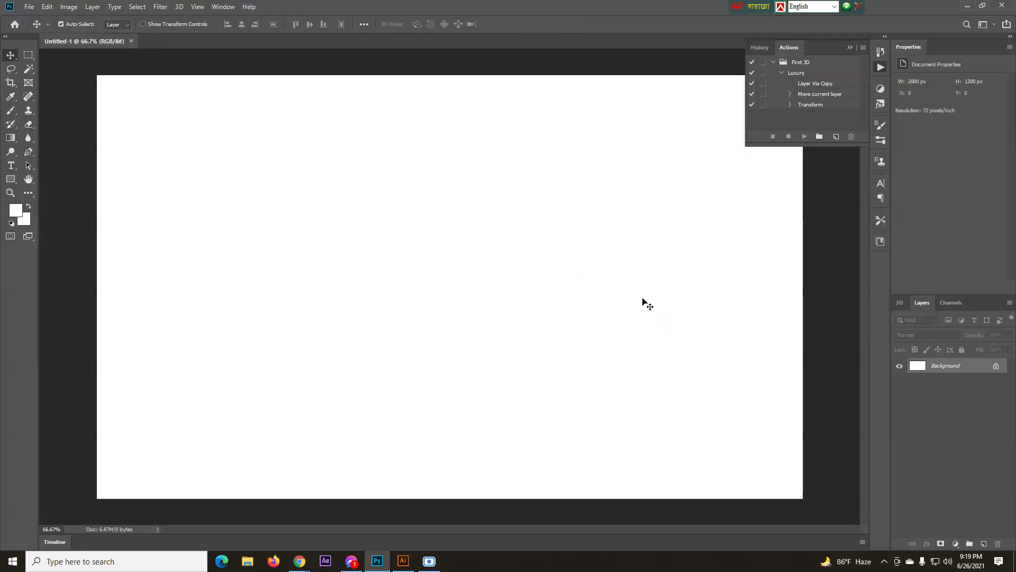
key("ctrl+minus")
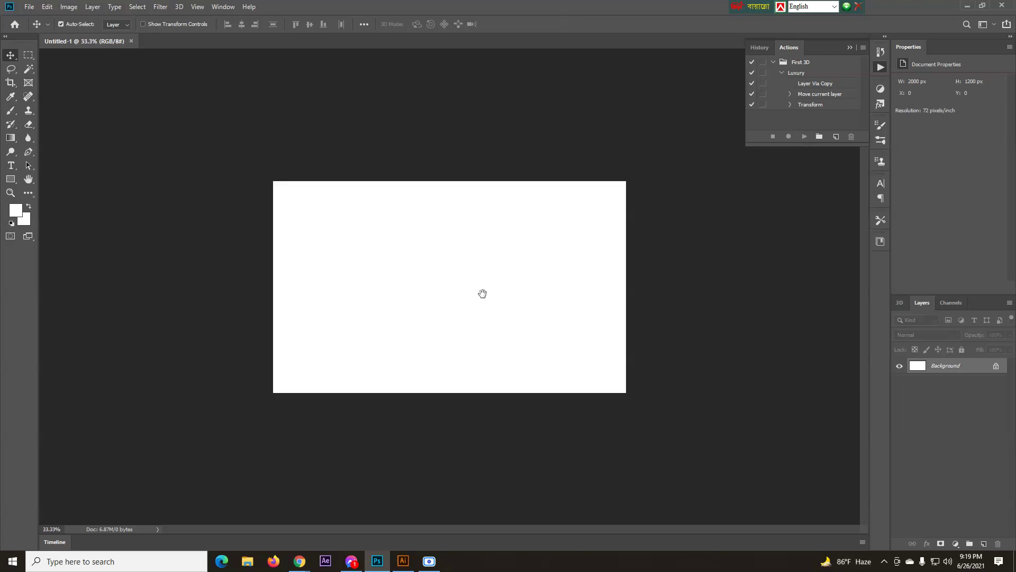
key("ctrl+plus")
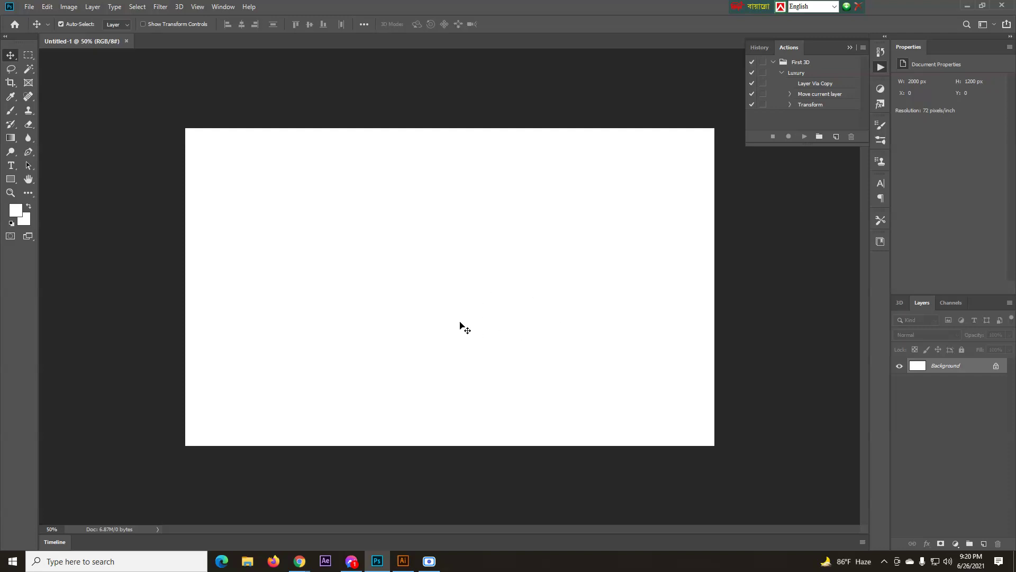
key("ctrl+plus")
key("ctrl+minus")
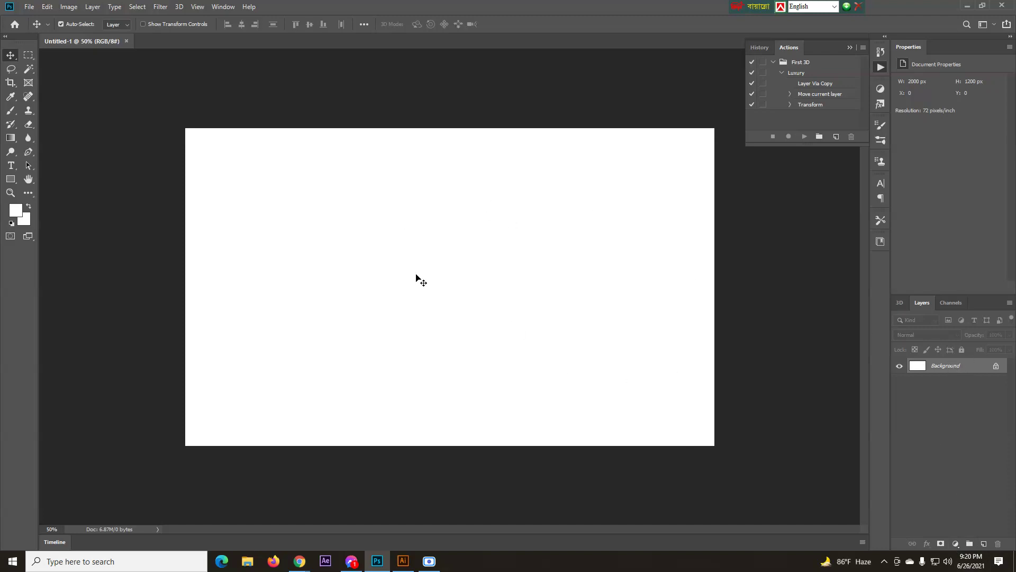
- Add a Solid Color fill layer over the background in light grey f2f2f2
left_click(956, 542)
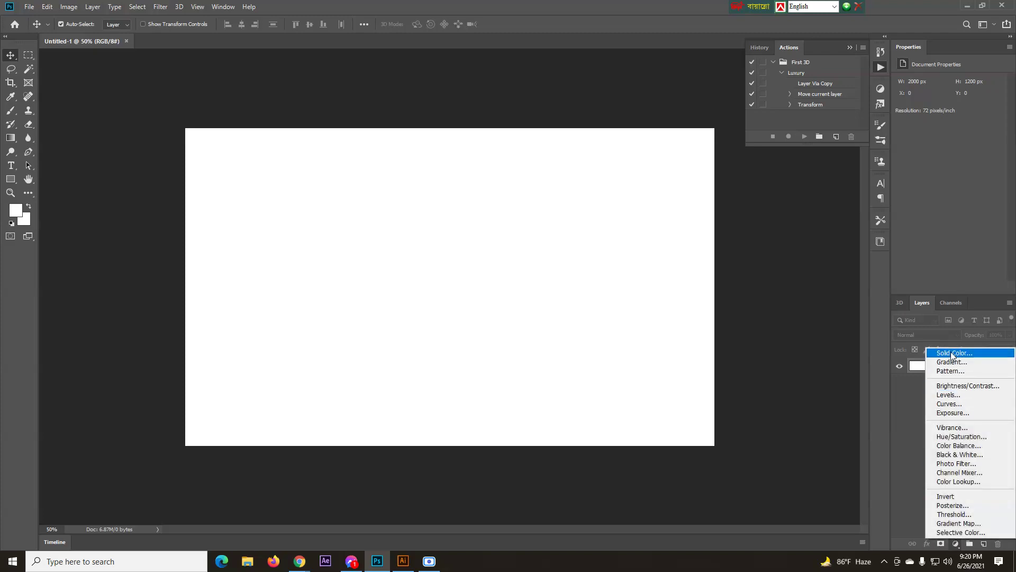
left_click(953, 354)
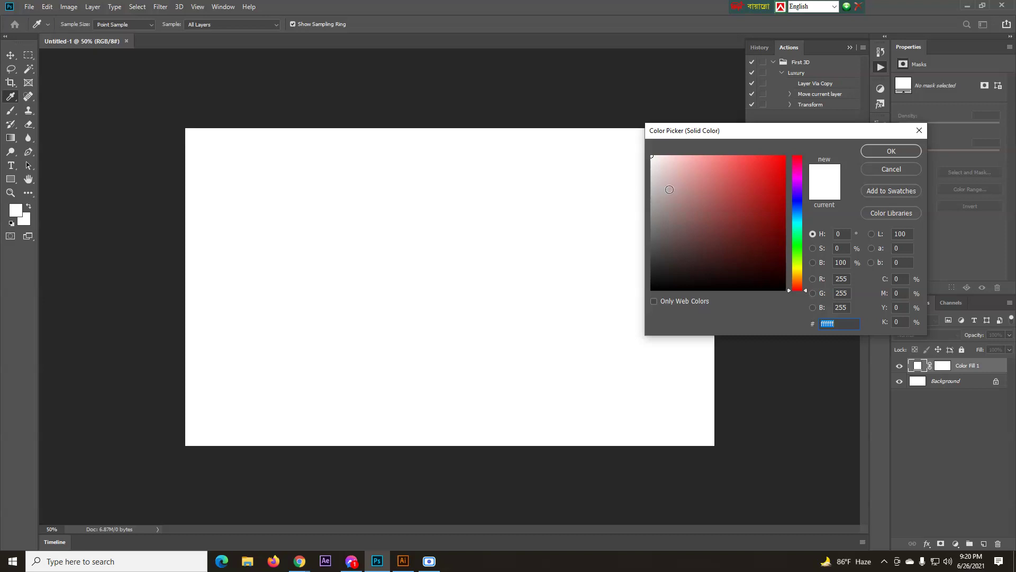
left_click_drag(681, 186, 751, 186)
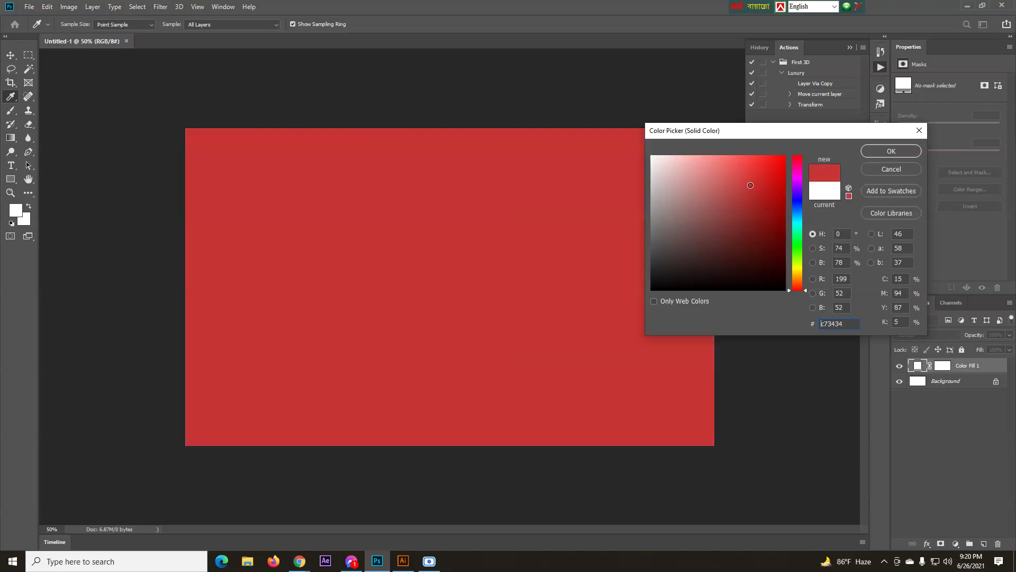
left_click_drag(751, 186, 760, 235)
left_click_drag(712, 199, 639, 161)
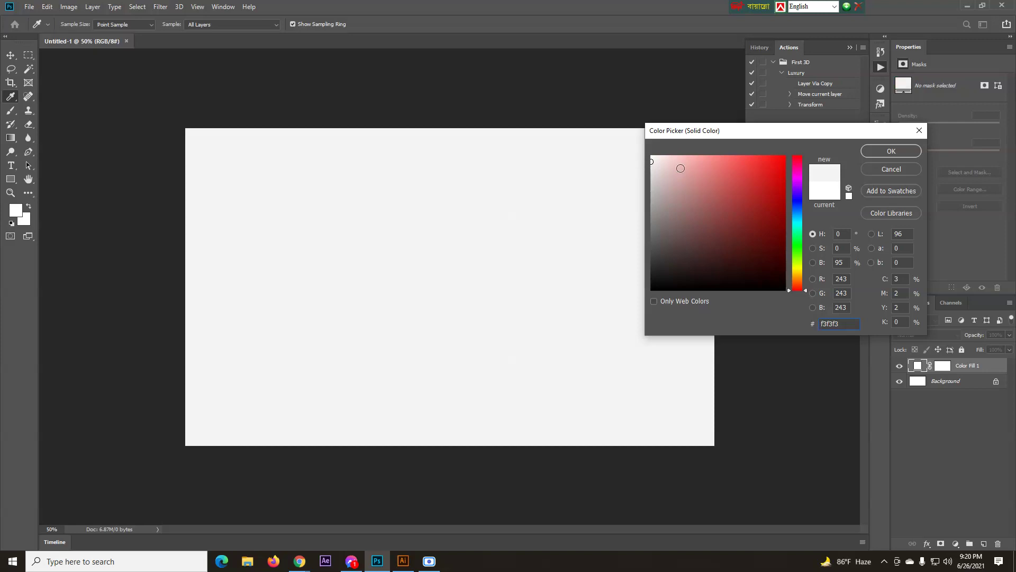
double_click(830, 323)
type("f2f2f2")
left_click(895, 152)
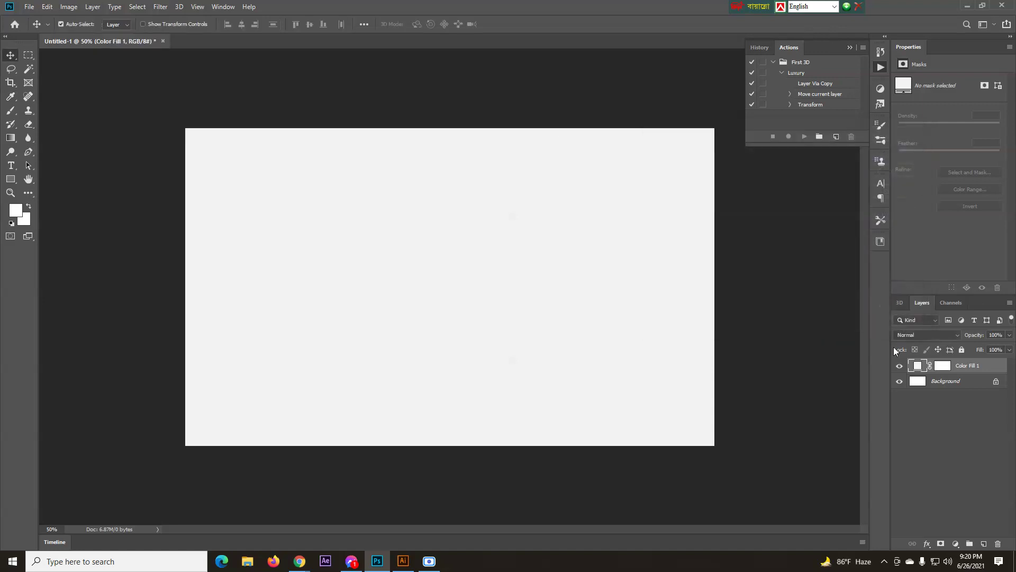
- Delete the Background layer and convert the Color Fill 1 layer to a smart object
left_click(927, 384)
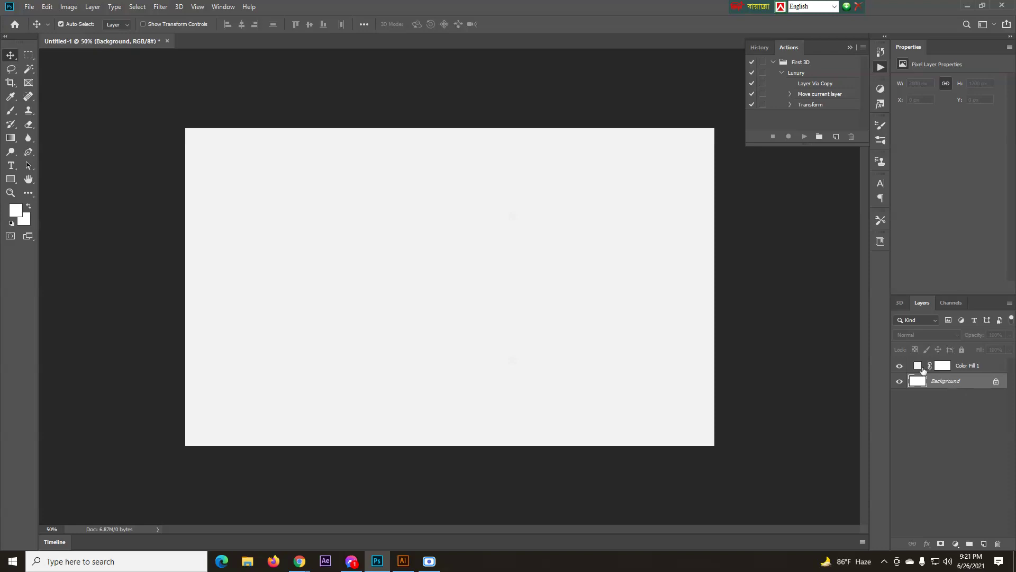
left_click(999, 544)
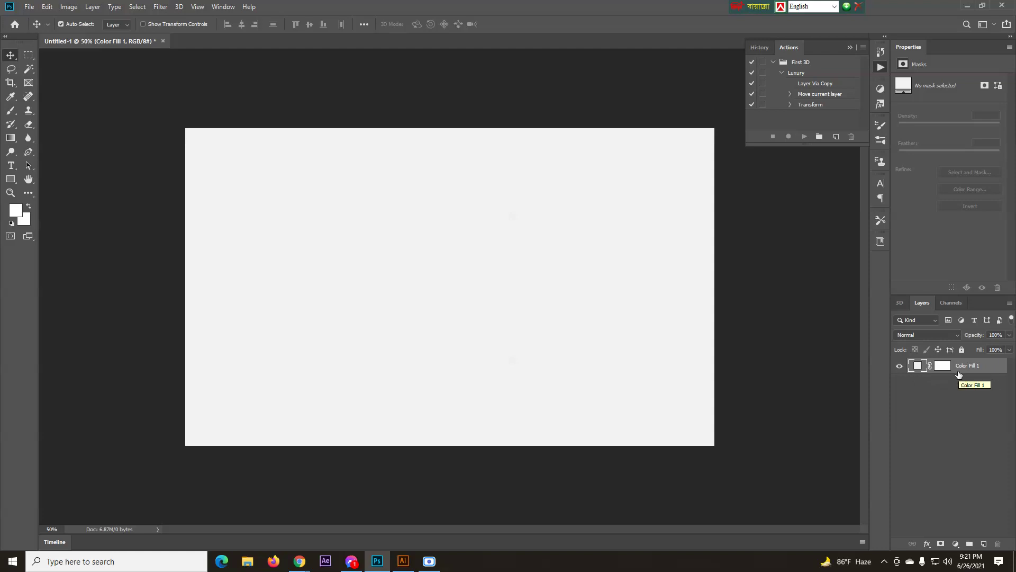
right_click(926, 371)
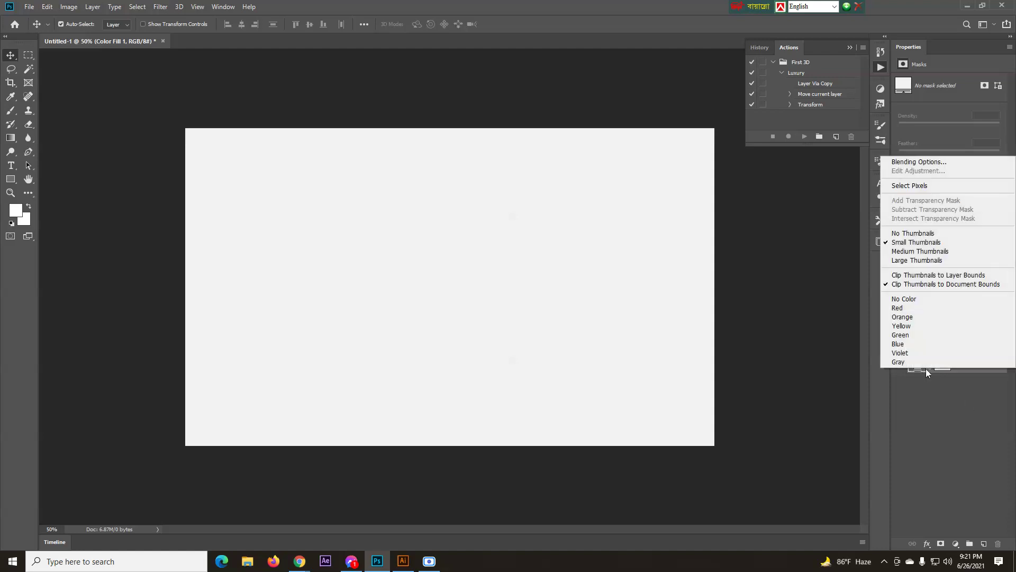
left_click(964, 405)
right_click(997, 366)
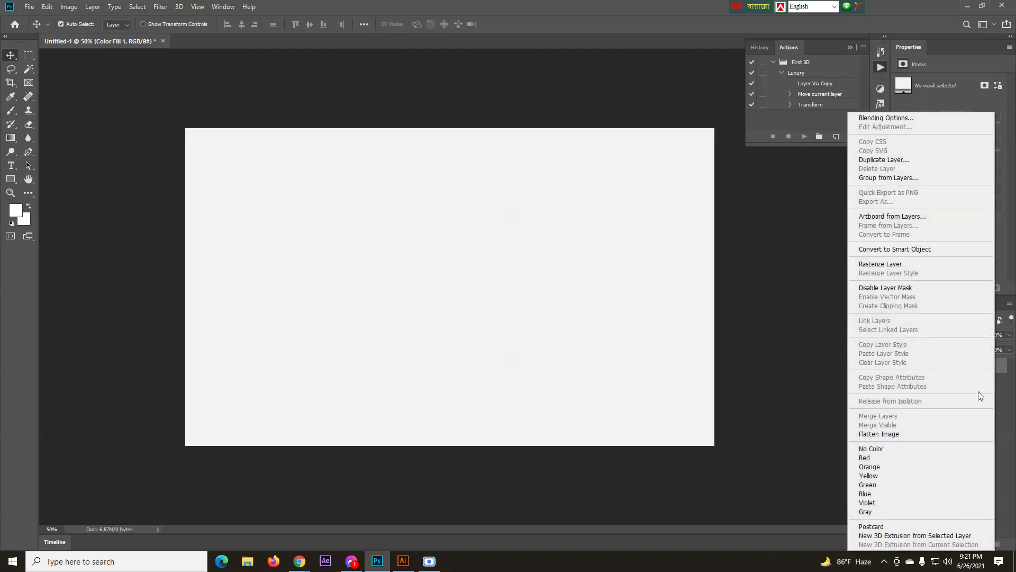
left_click(898, 253)
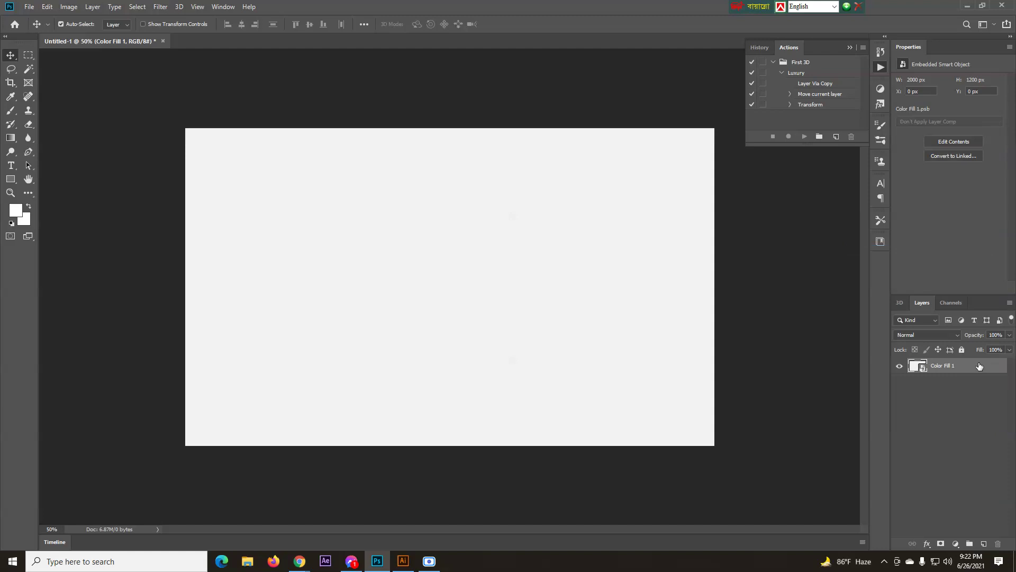
right_click(975, 365)
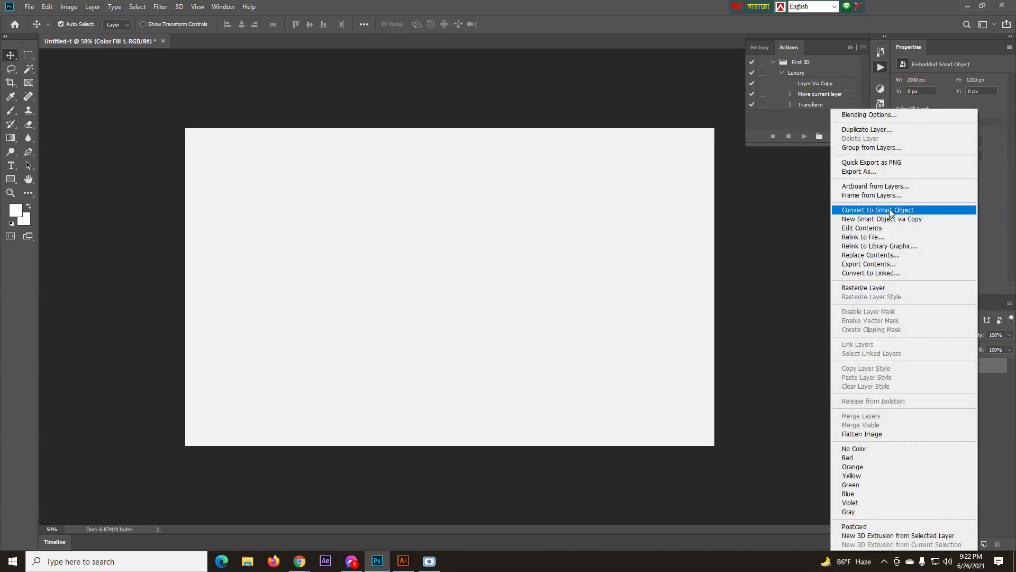
left_click(996, 372)
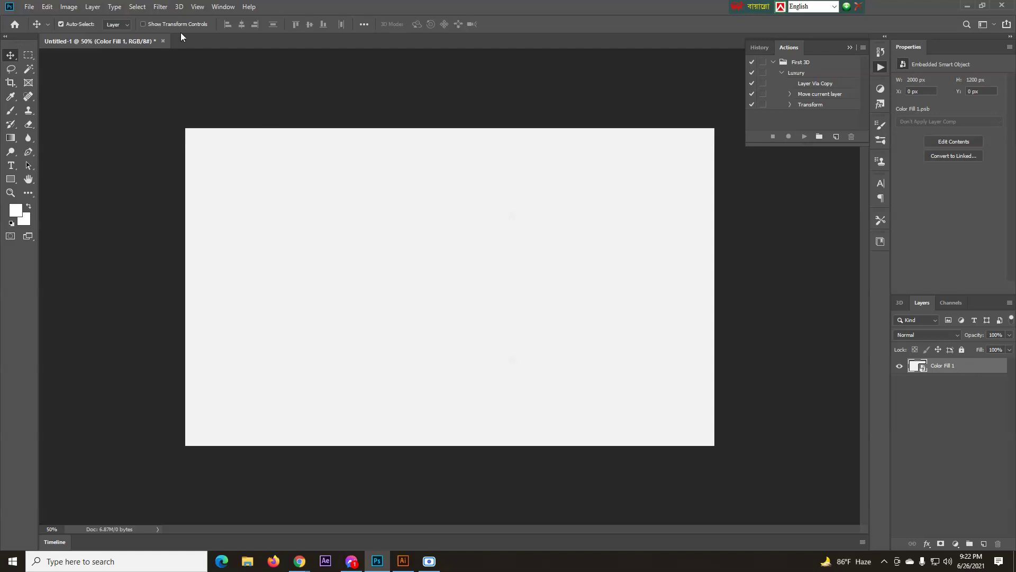
- Apply the Add Noise filter to the Color Fill 1 smart object with an amount of 22% and uniform distribution
left_click(163, 8)
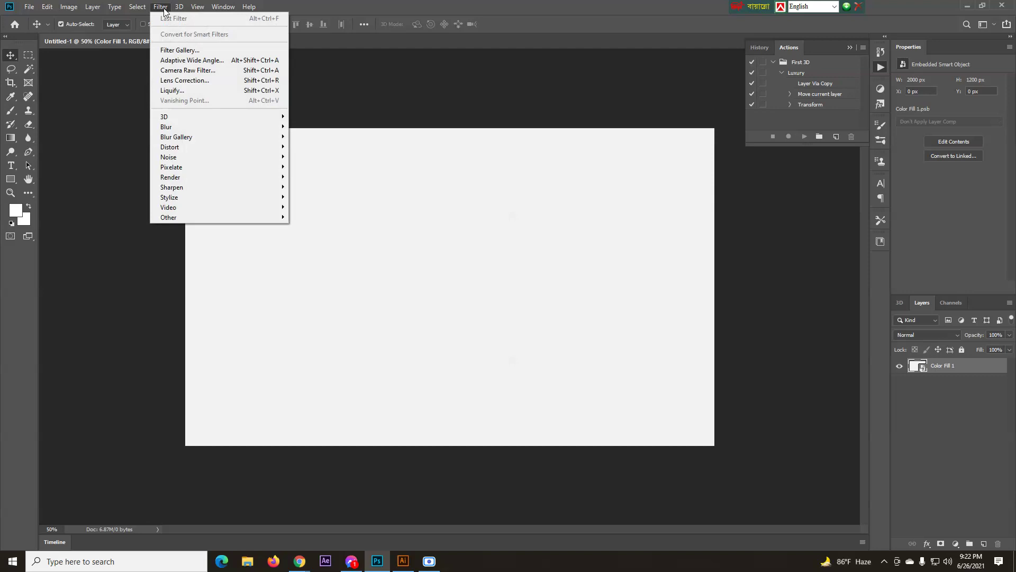
mouse_move(289, 157)
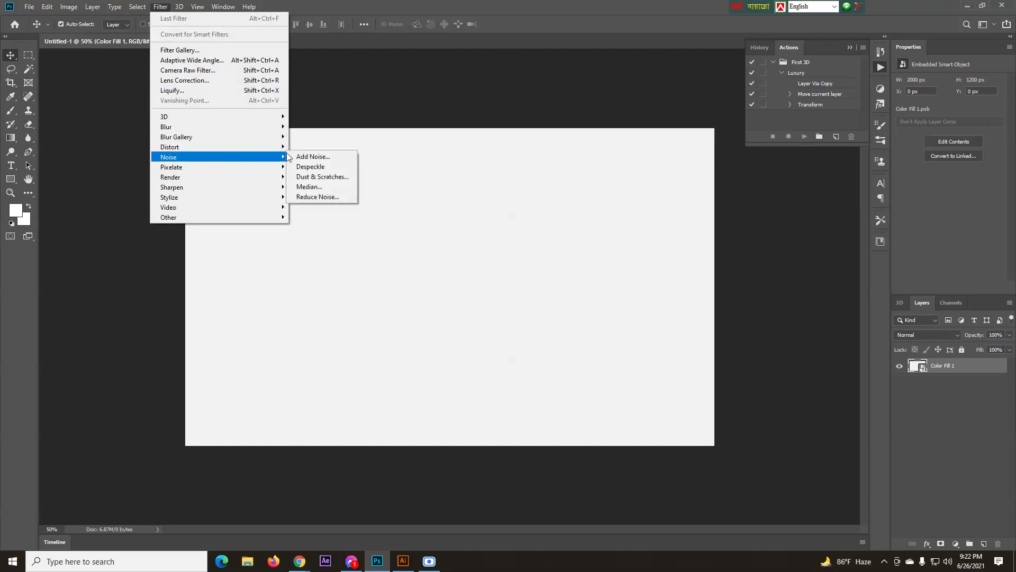
left_click(313, 157)
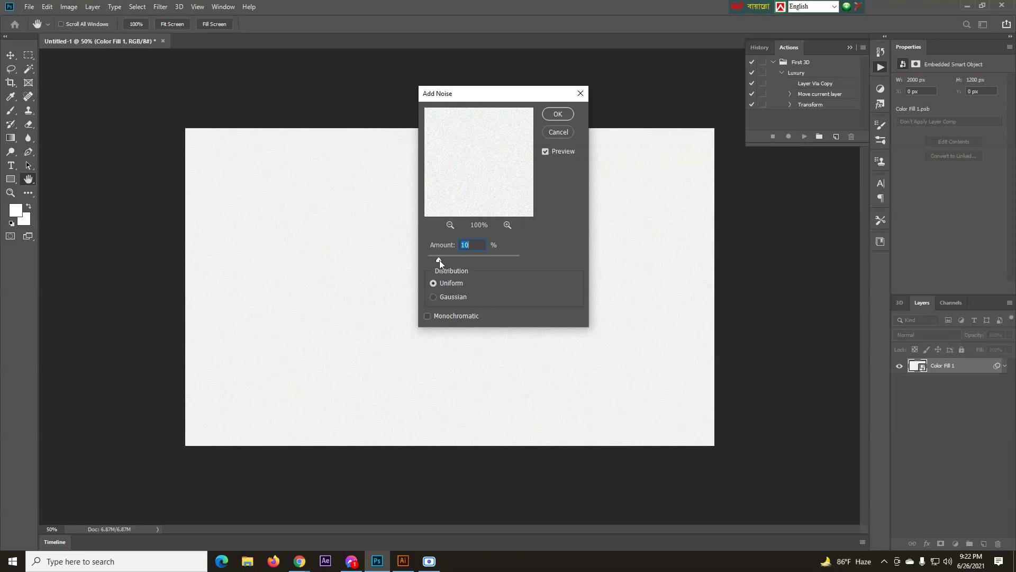
left_click_drag(440, 260, 453, 258)
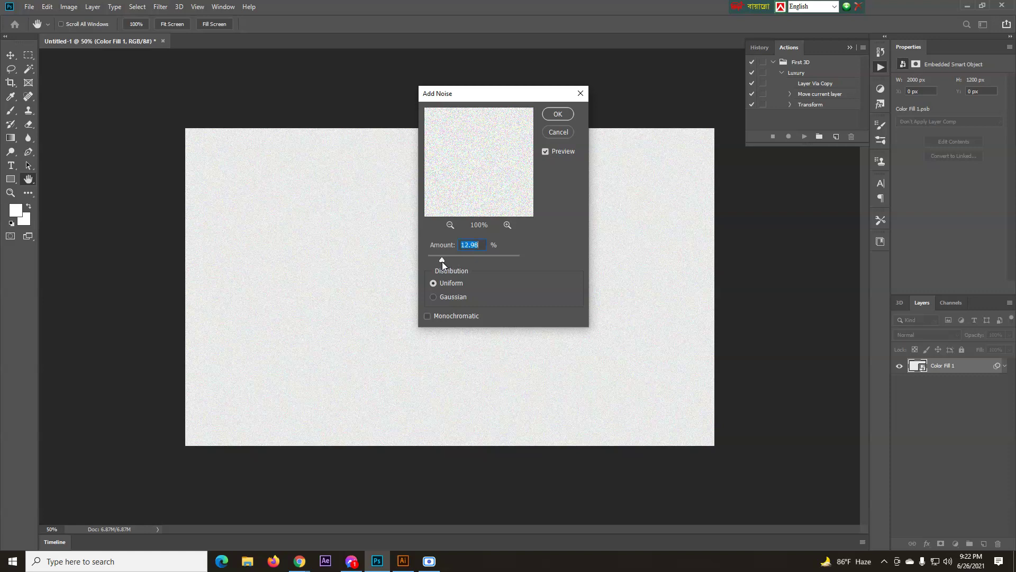
type("20")
type("22")
left_click(557, 114)
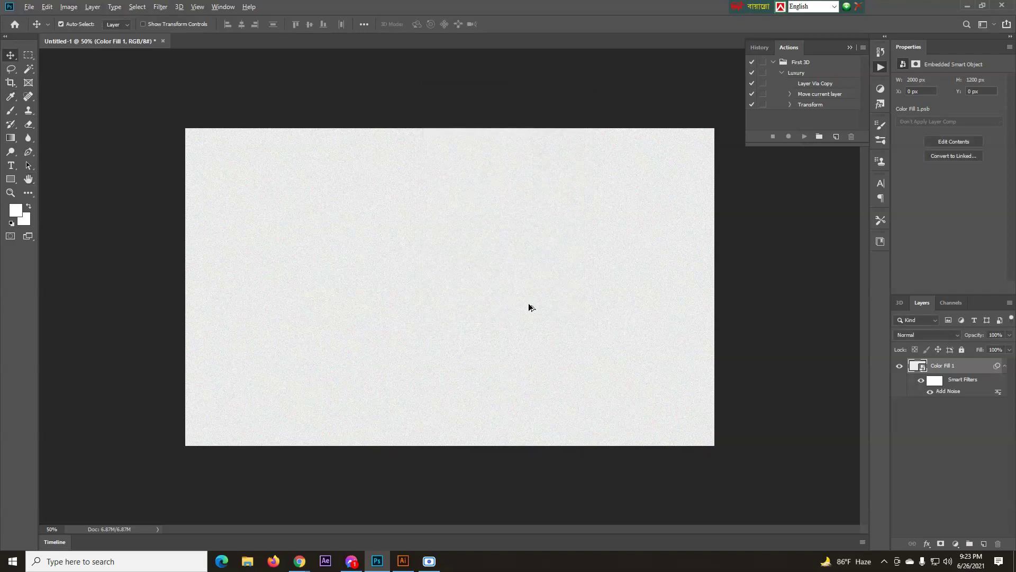
- Apply a Gaussian Blur filter to the Color Fill 1 smart object to soften its noise
scroll(530, 307, "up", 5)
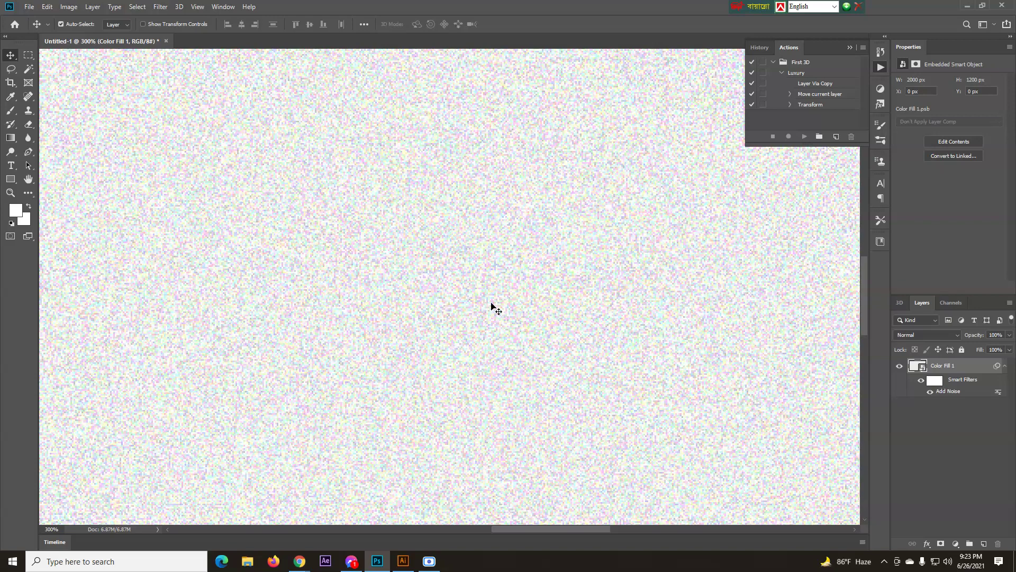
key("ctrl+minus")
key("ctrl+minus")
key("ctrl+minus")
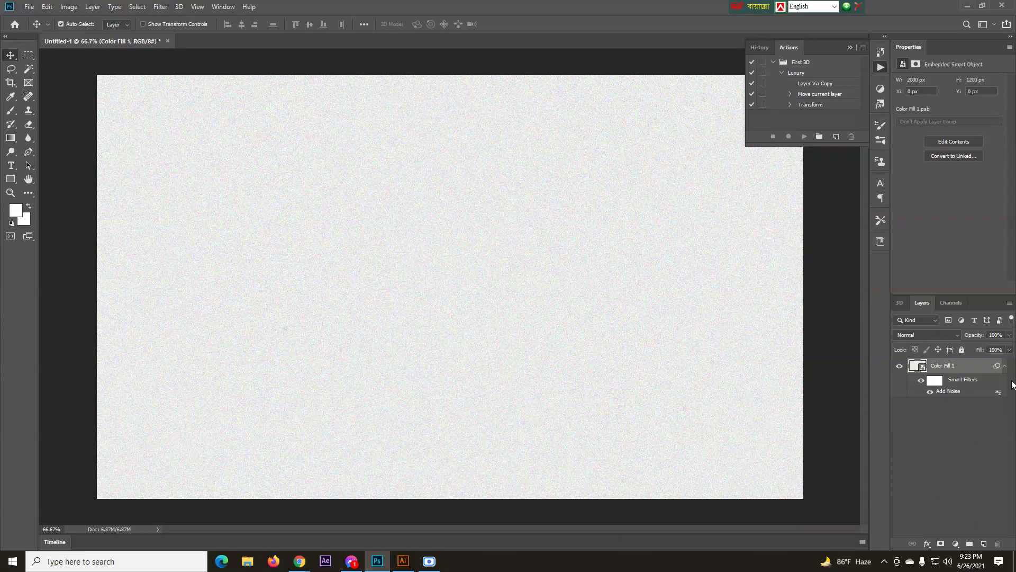
left_click(163, 8)
mouse_move(248, 133)
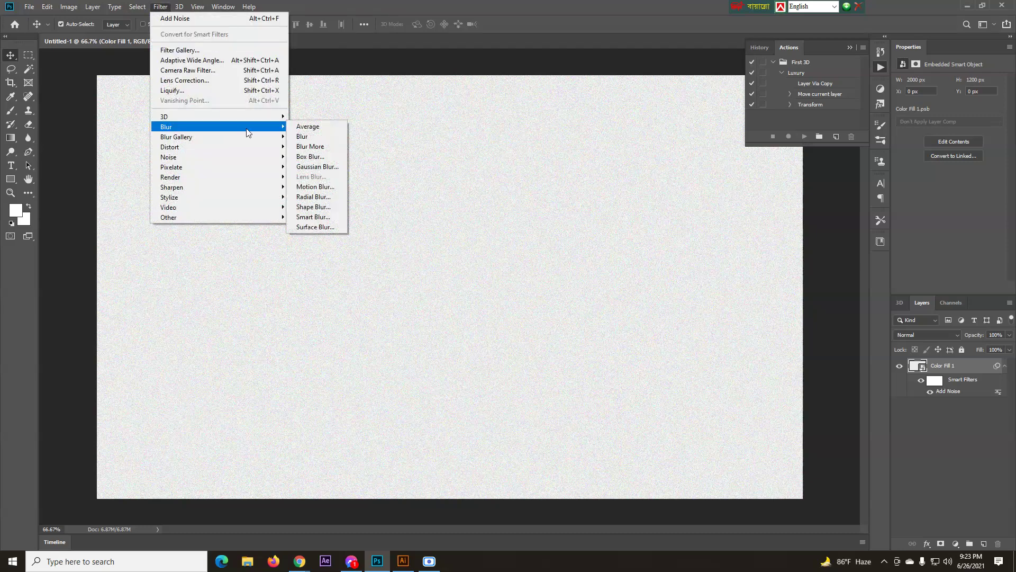
left_click(325, 169)
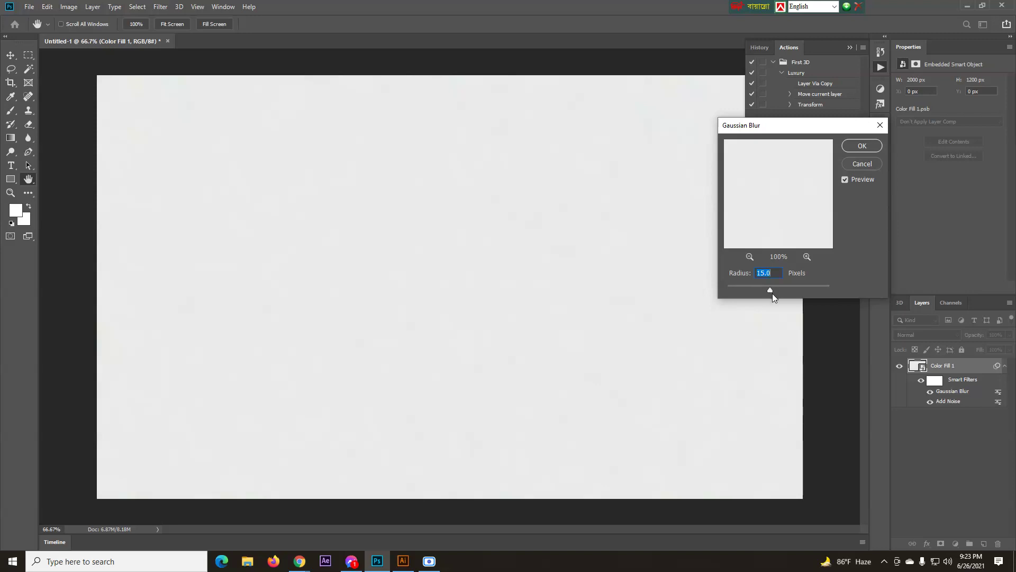
left_click_drag(753, 293, 744, 288)
left_click(863, 146)
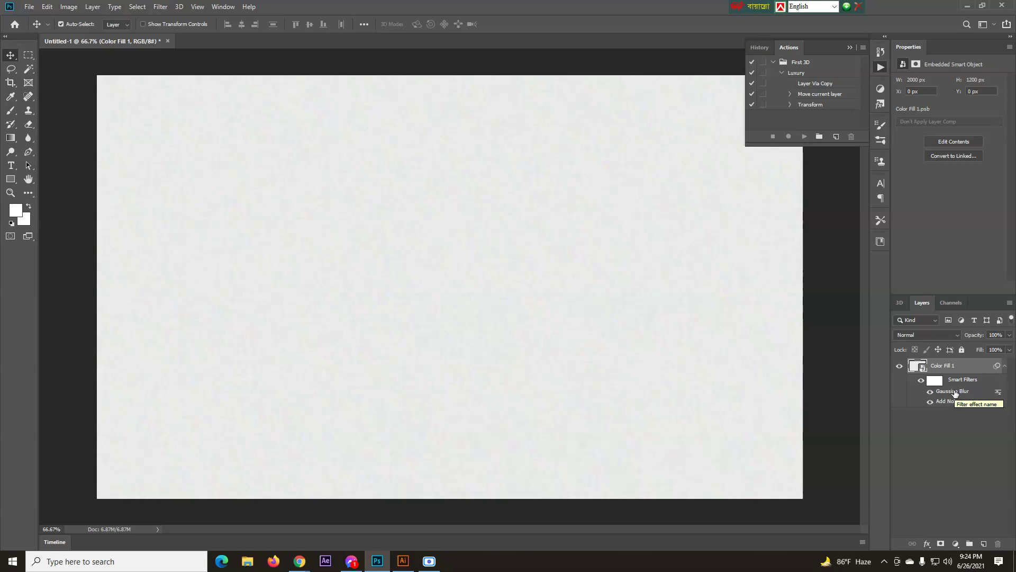
- Collapse the smart filters of Color Fill 1 and add a Solid Color fill layer above it
left_click(1004, 365)
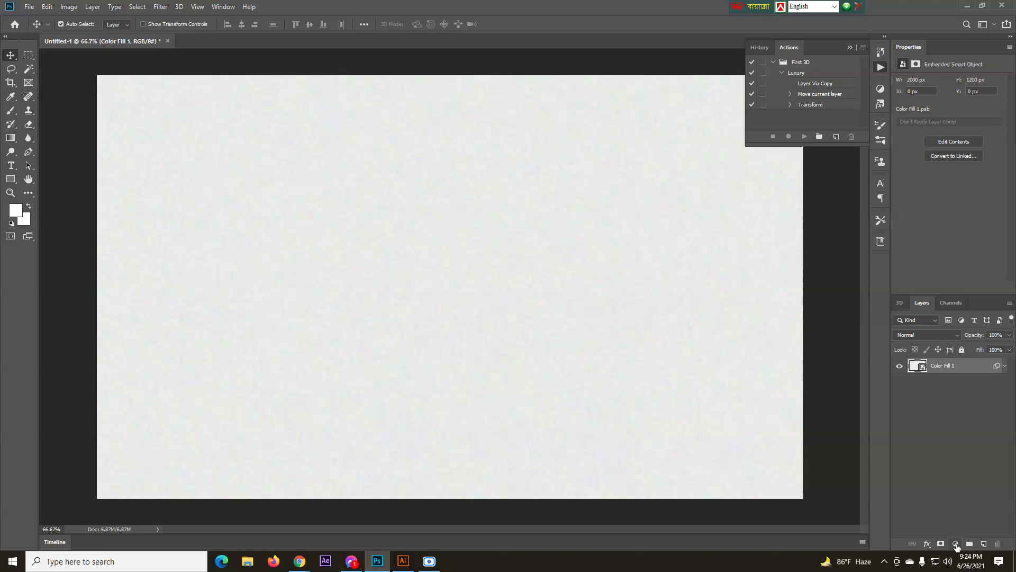
left_click(956, 544)
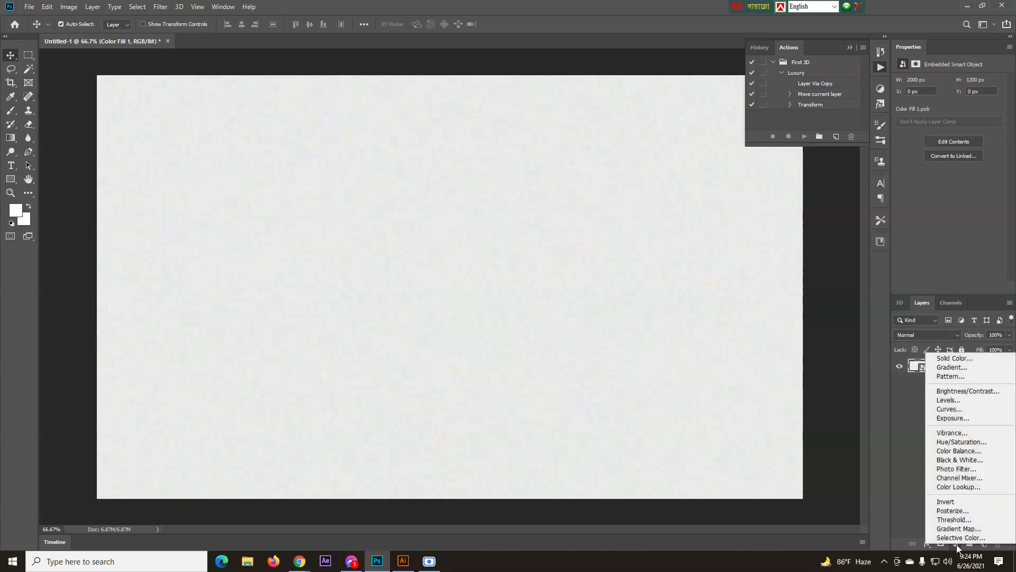
left_click(962, 359)
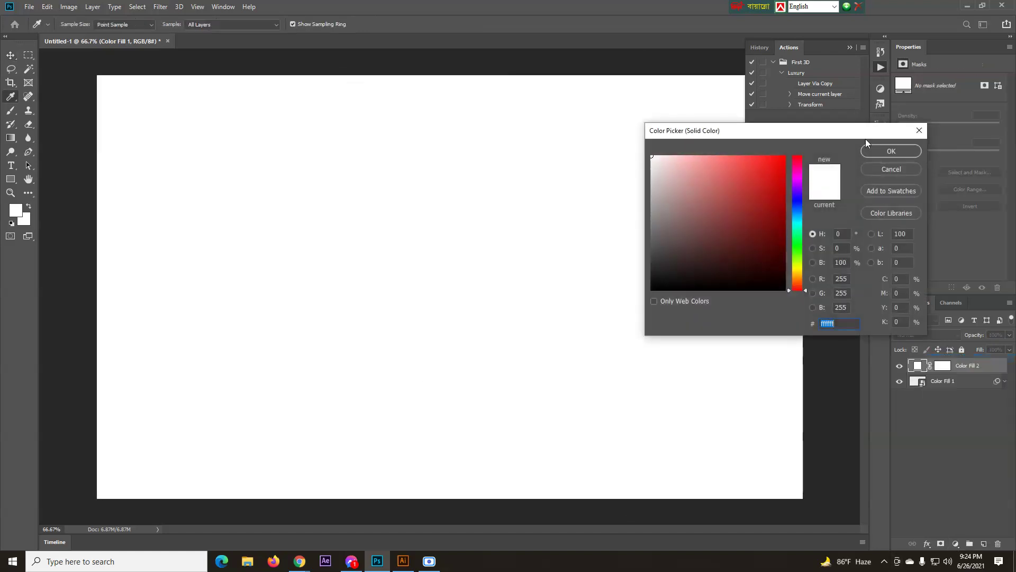
- Try dark blue, pale lavender and beige tones as the colour of the new fill layer
left_click_drag(797, 280, 796, 201)
left_click_drag(717, 239, 666, 257)
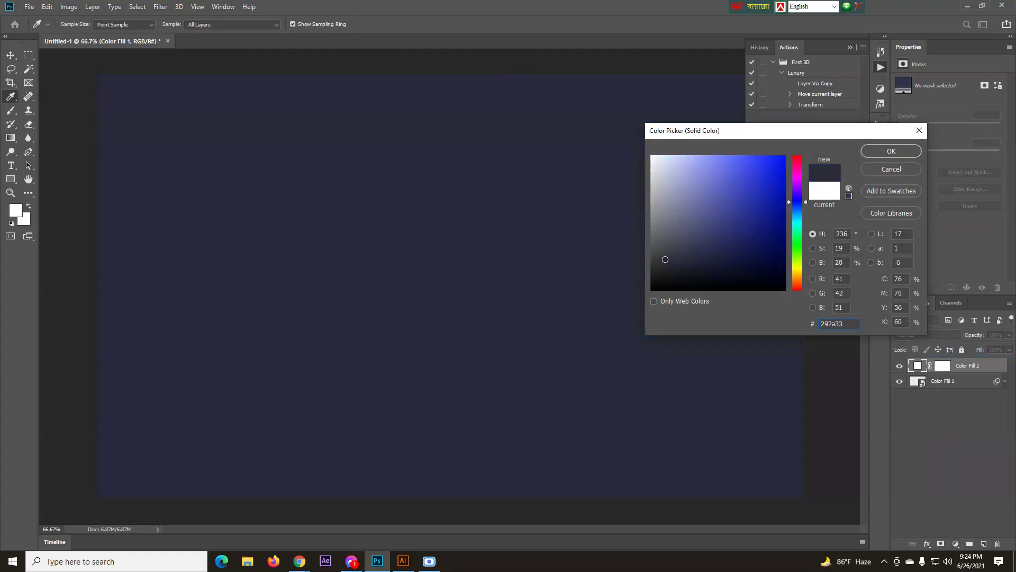
left_click_drag(680, 214, 659, 172)
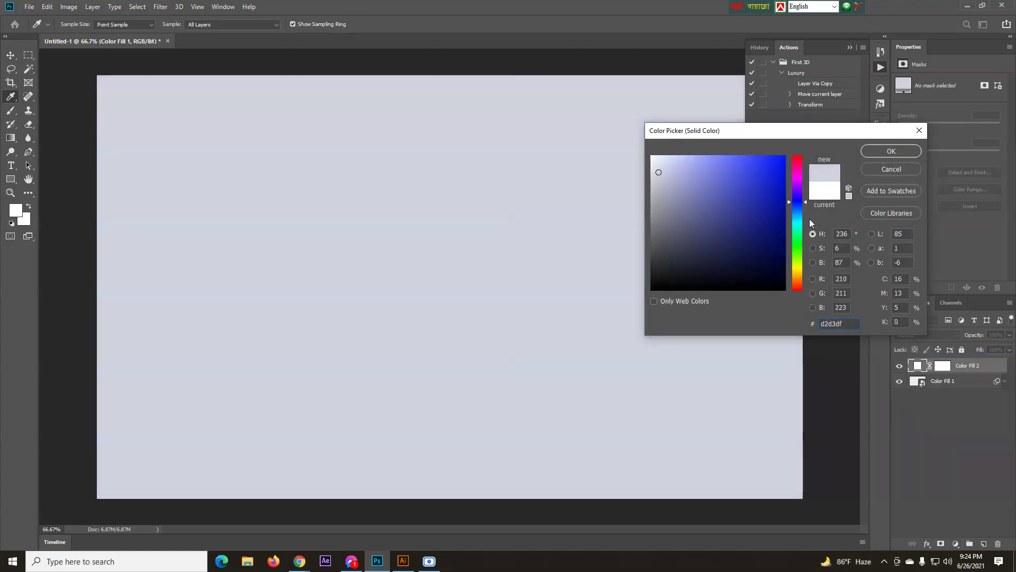
left_click_drag(799, 202, 798, 274)
left_click_drag(674, 195, 699, 193)
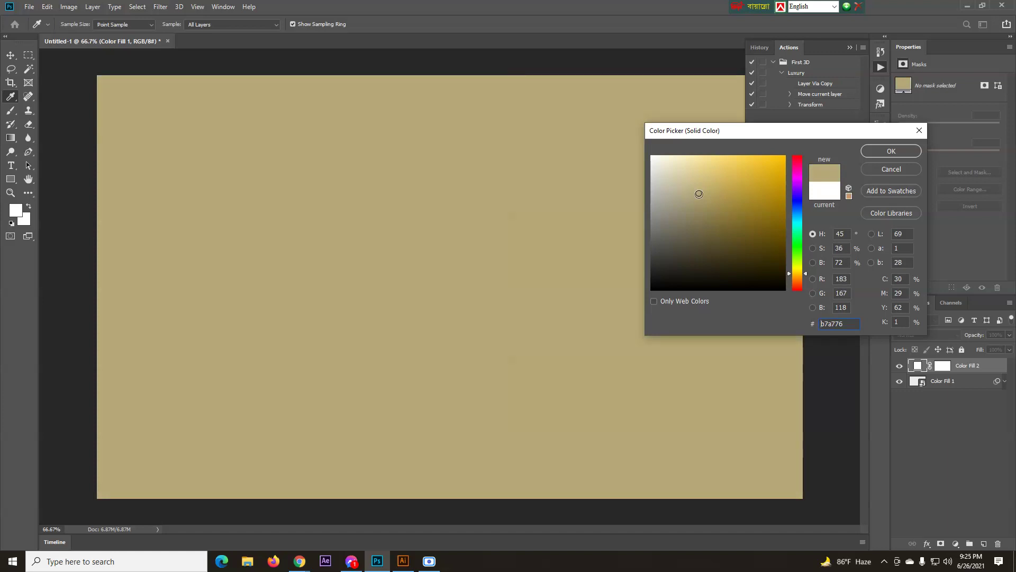
left_click_drag(699, 193, 696, 169)
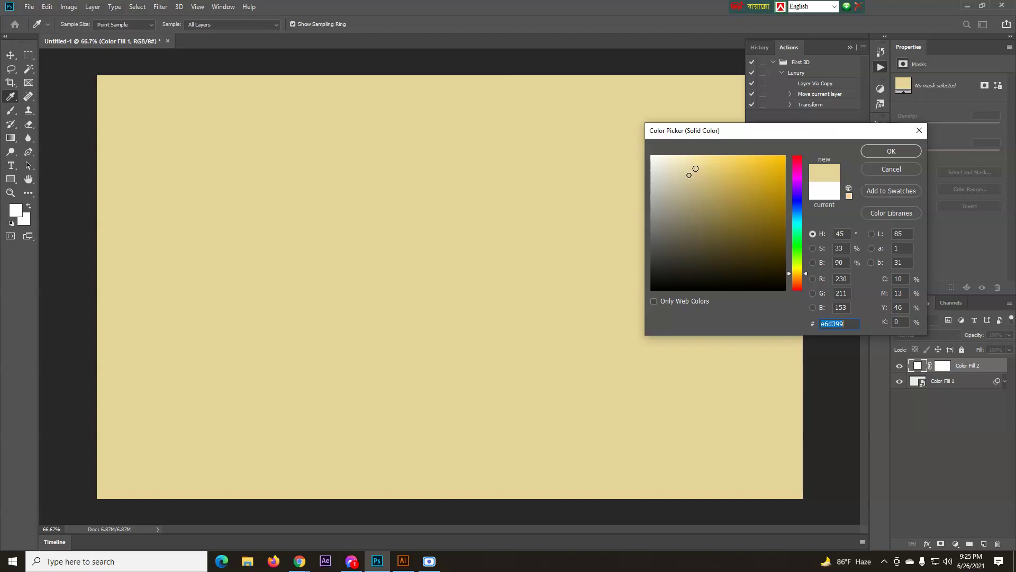
left_click(680, 185)
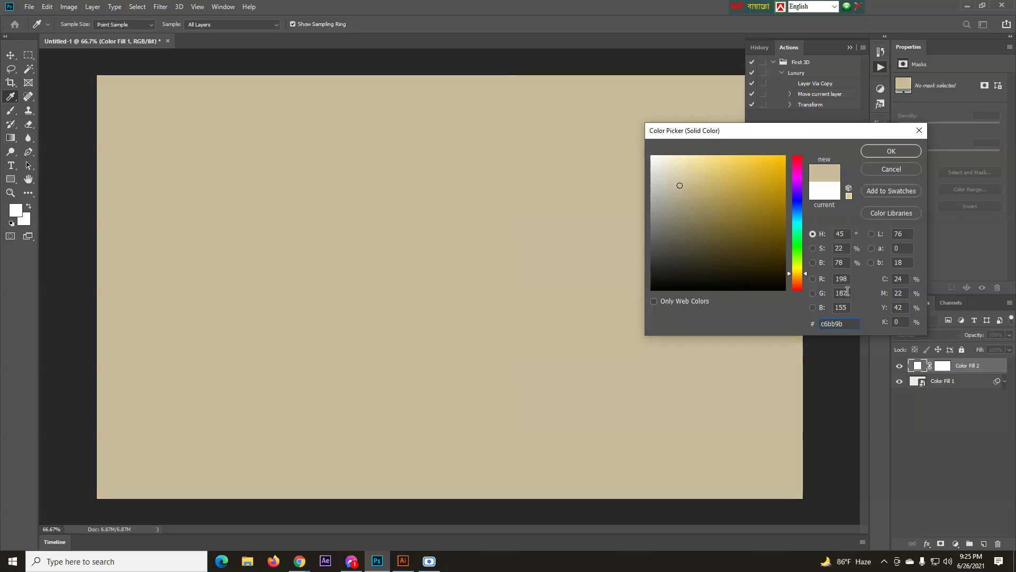
- Set the new fill layer's colour to the warm beige eed19b
left_click_drag(845, 323, 789, 324)
type("ee")
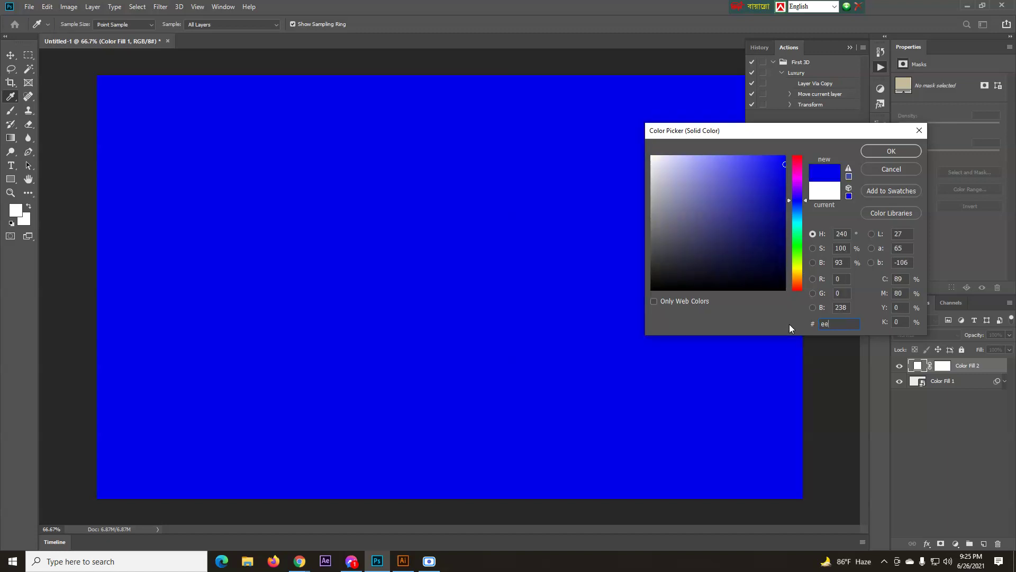
type("d1")
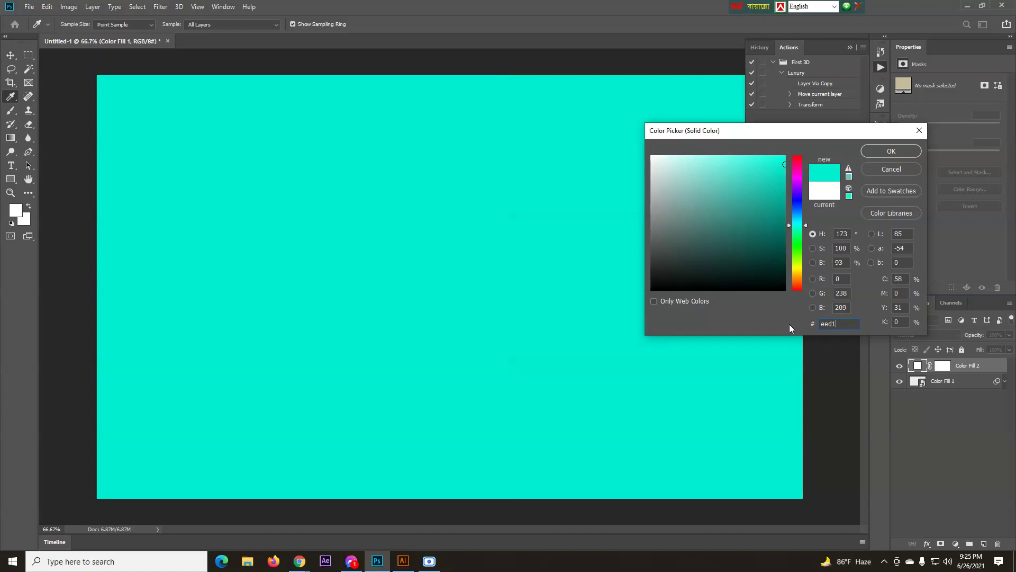
type("9b")
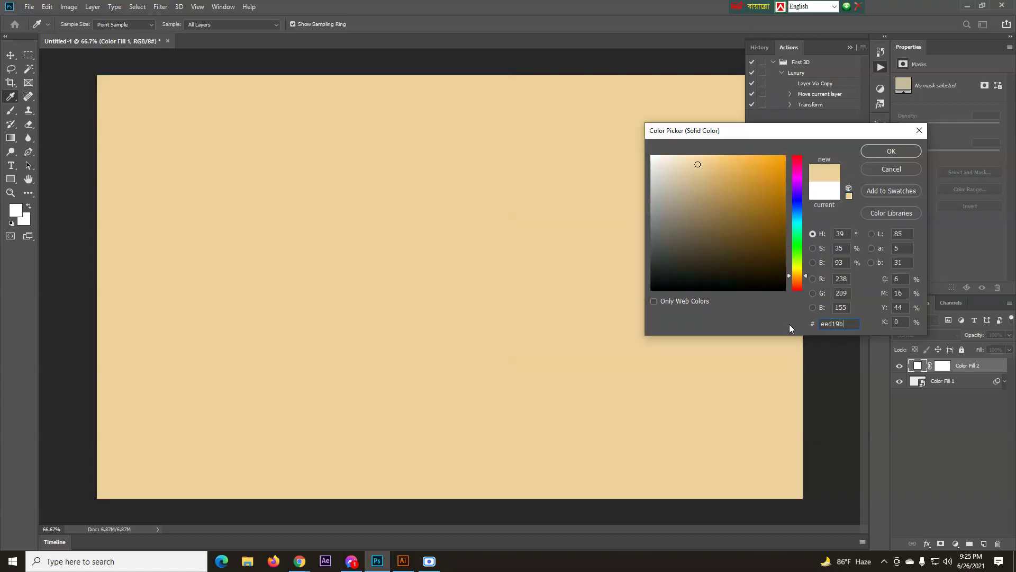
left_click(907, 149)
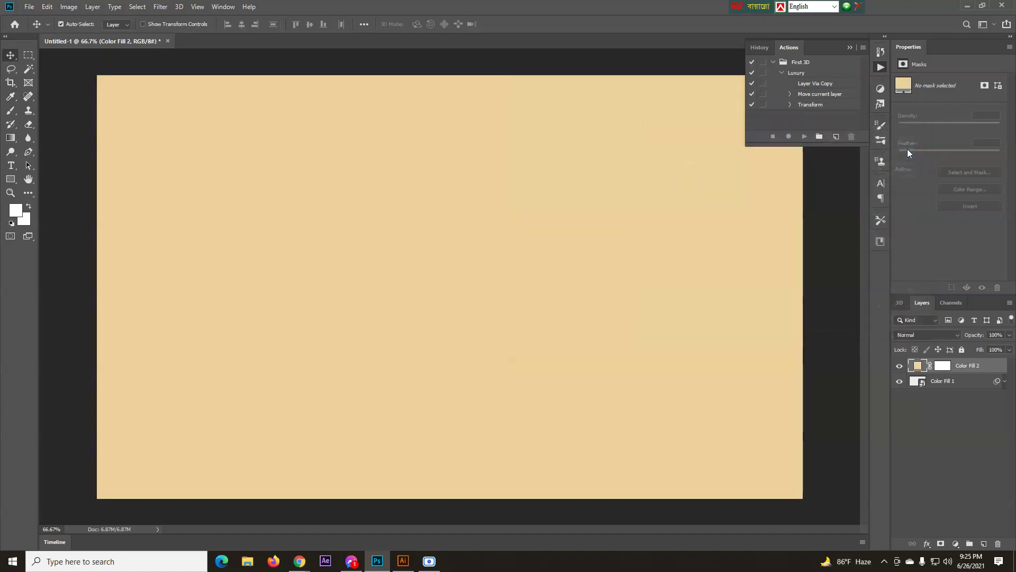
- Set the Color Fill 2 layer's blend mode to Multiply and its opacity to 80%
left_click(849, 47)
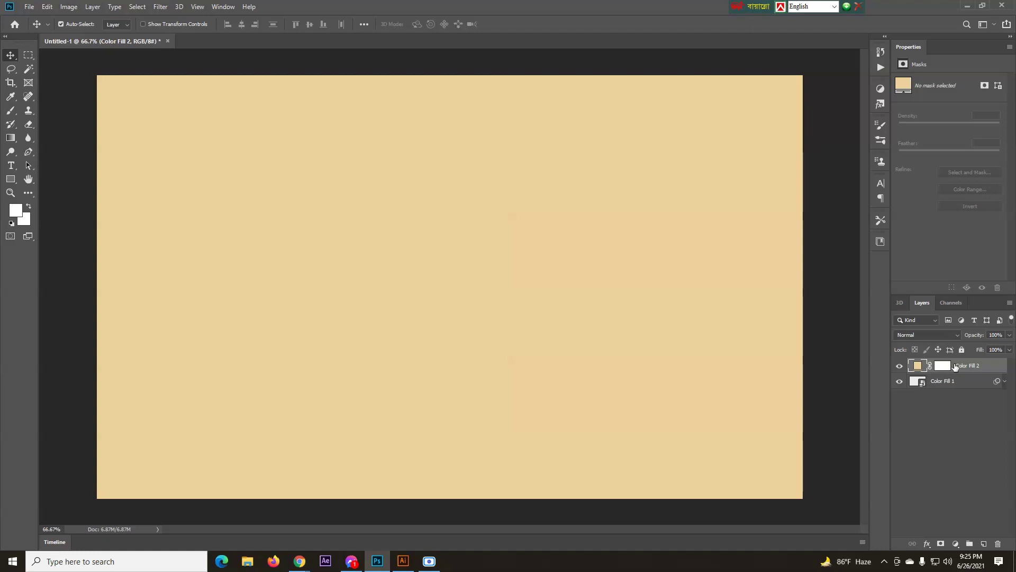
left_click(932, 336)
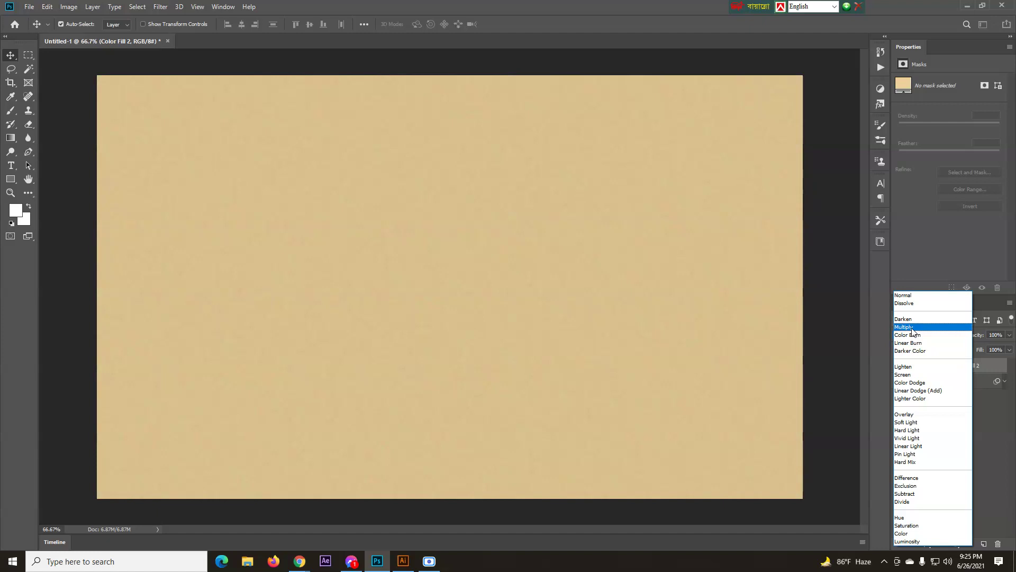
left_click(913, 328)
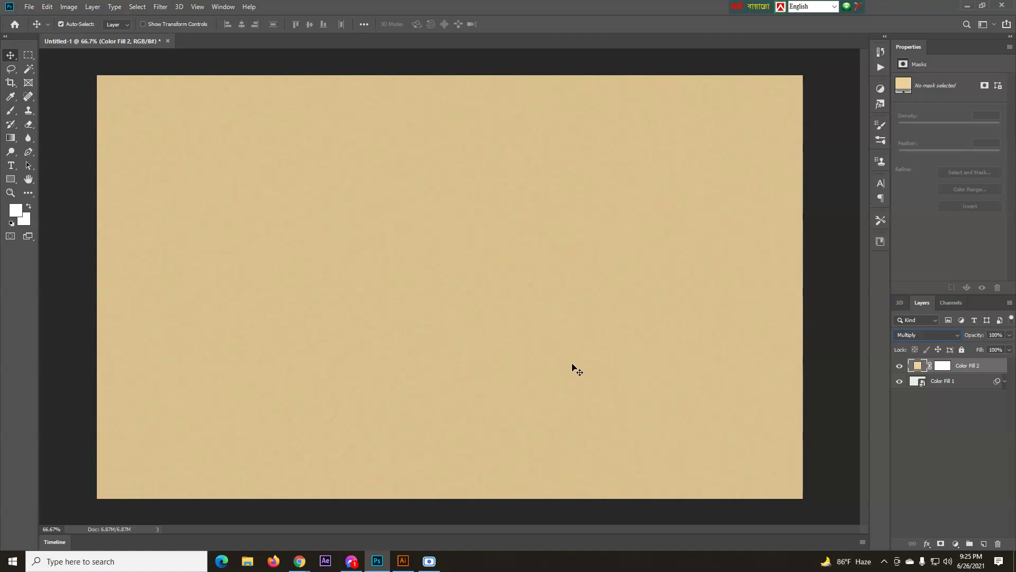
scroll(574, 359, "down", 3)
scroll(533, 352, "up", 4)
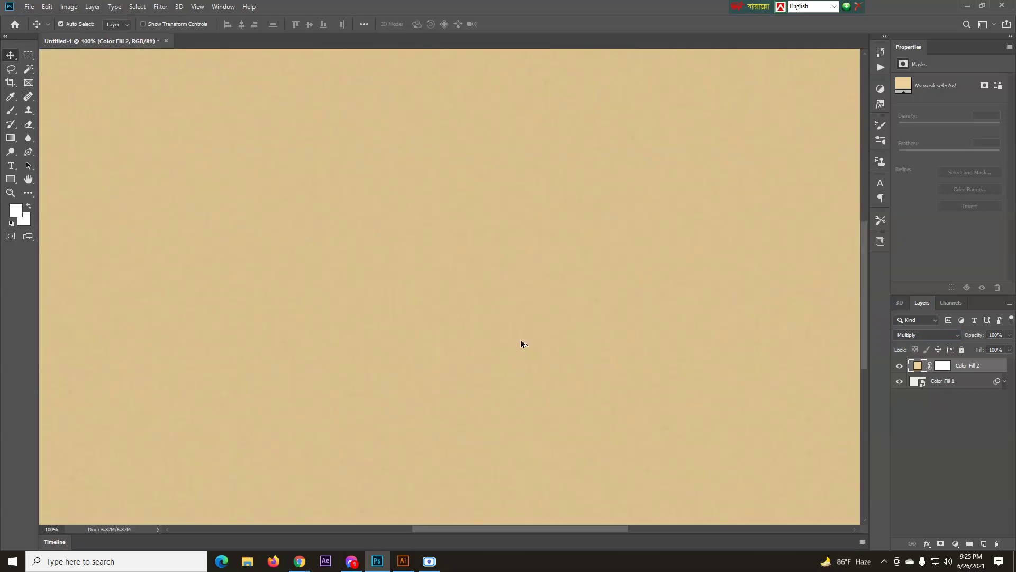
scroll(523, 344, "down", 2)
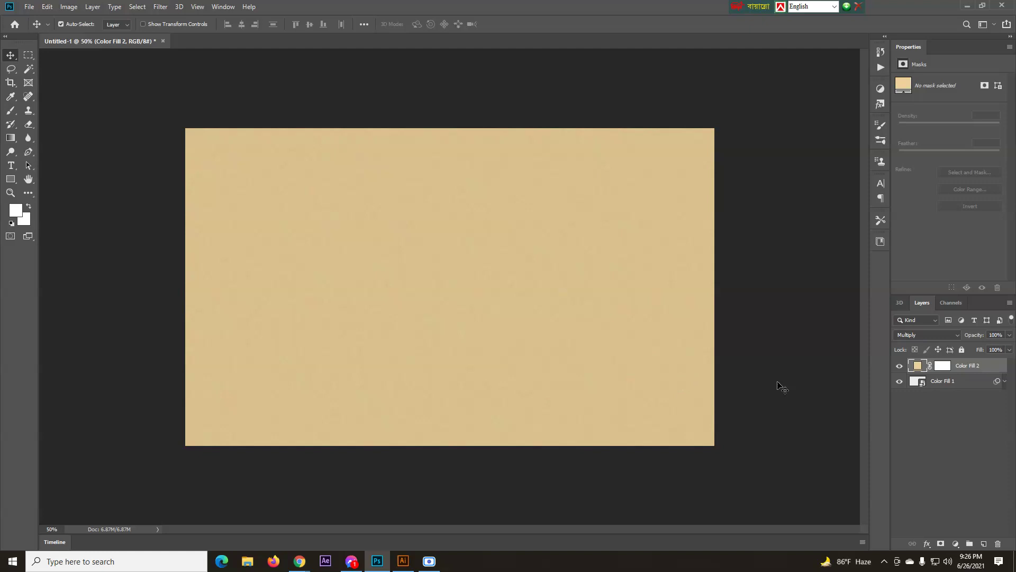
left_click(1005, 334)
type("80")
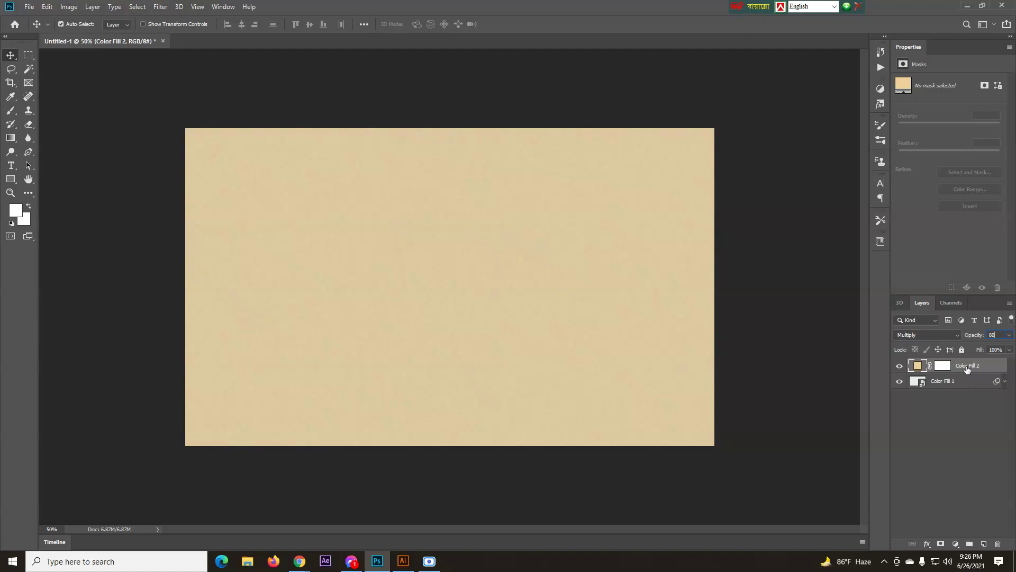
key("Return")
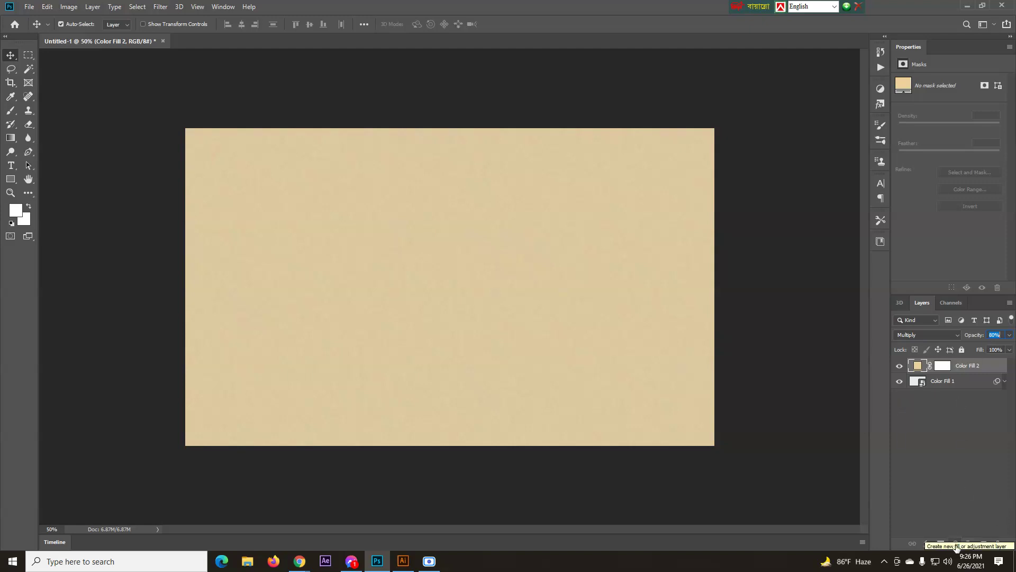
- Add a Gradient fill layer above Color Fill 2 using the Black, White preset
left_click(956, 545)
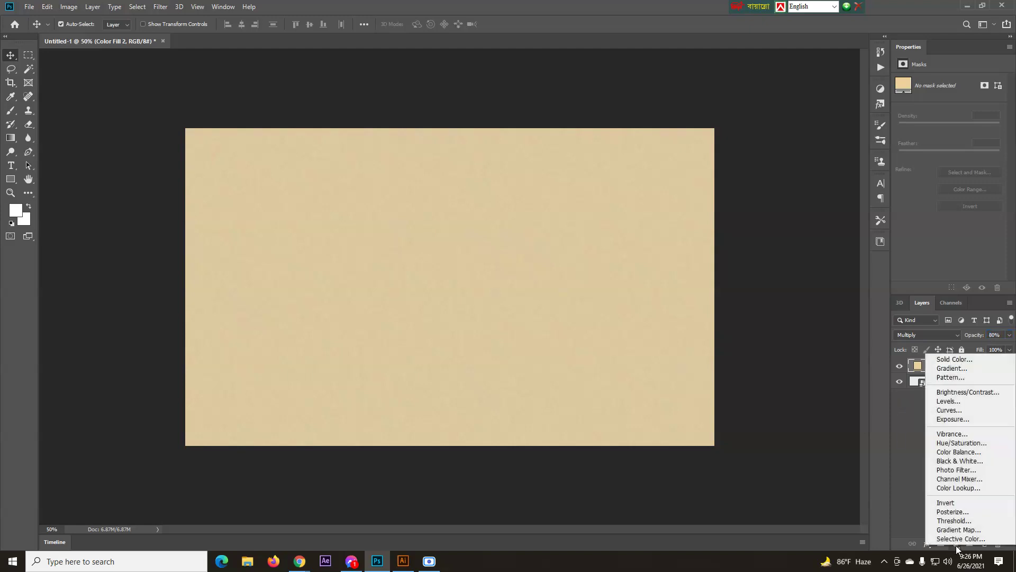
left_click(971, 369)
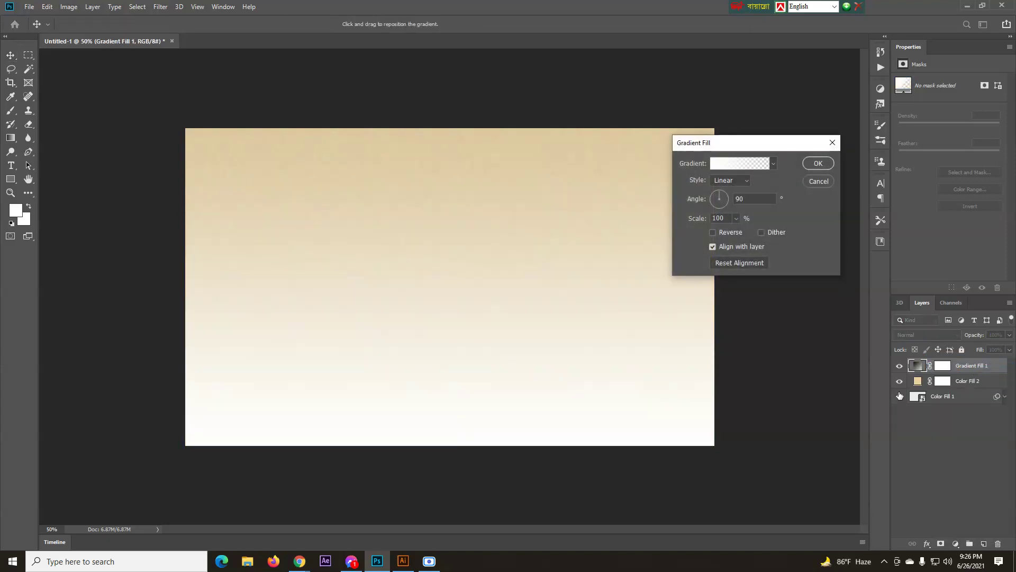
left_click(749, 163)
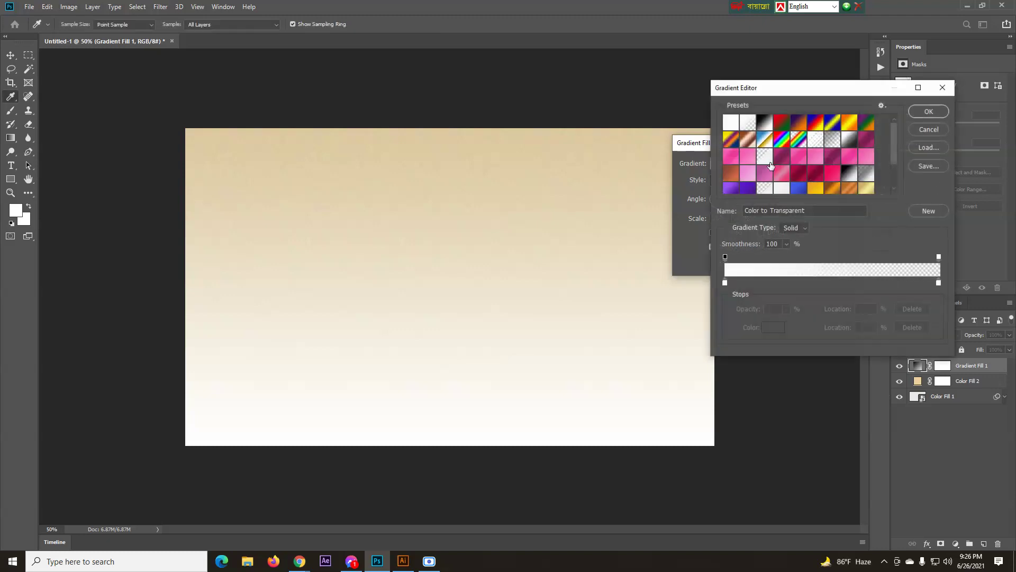
left_click(768, 126)
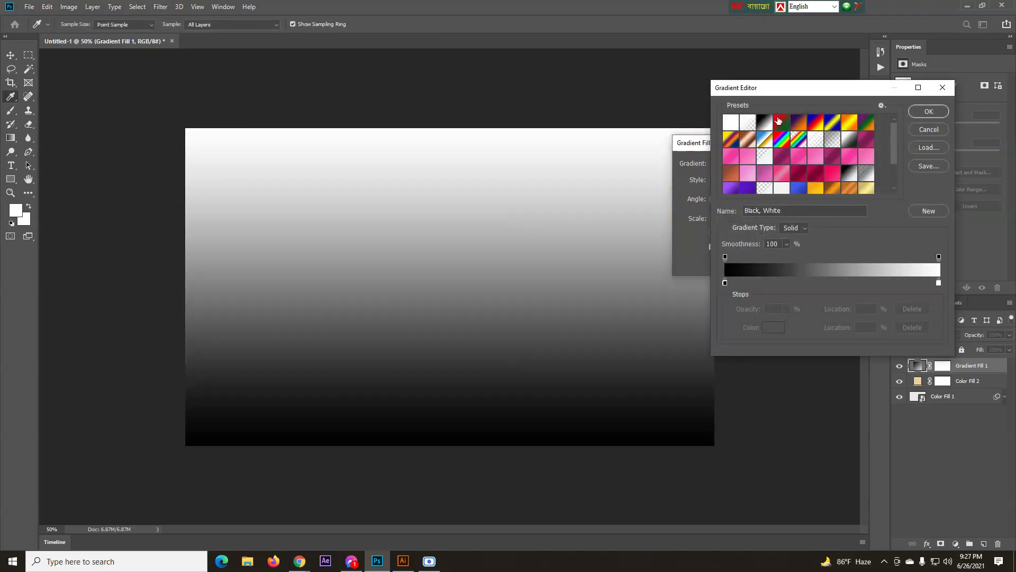
left_click(930, 110)
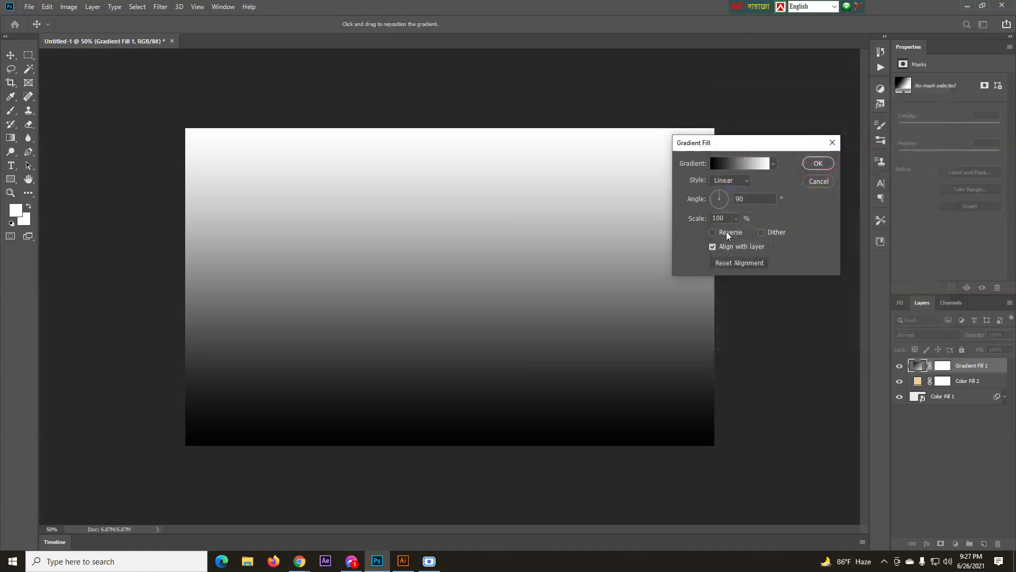
- Make the gradient fill radial and reversed, and move its bright centre up into the canvas's upper part
left_click(735, 182)
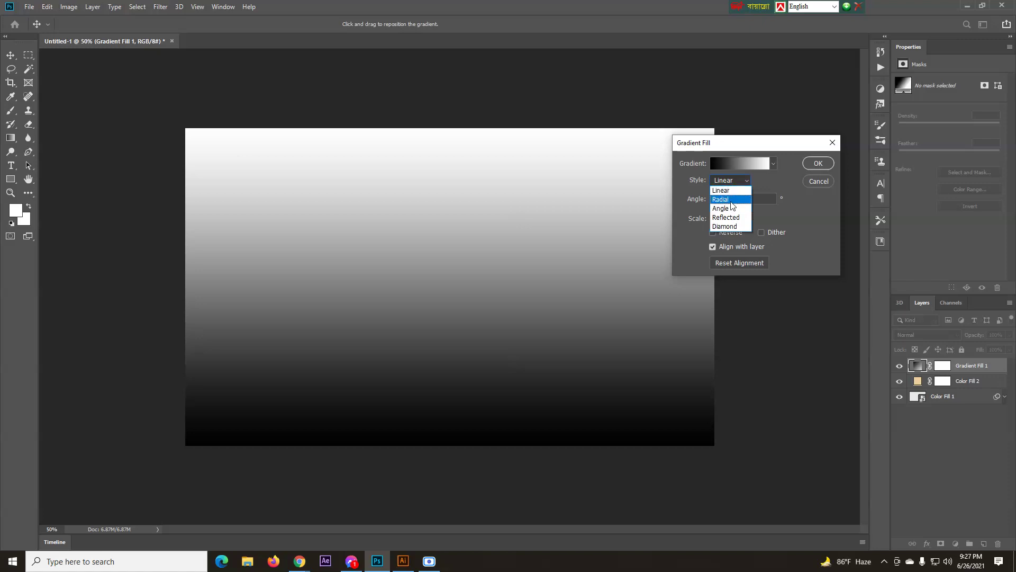
left_click(730, 200)
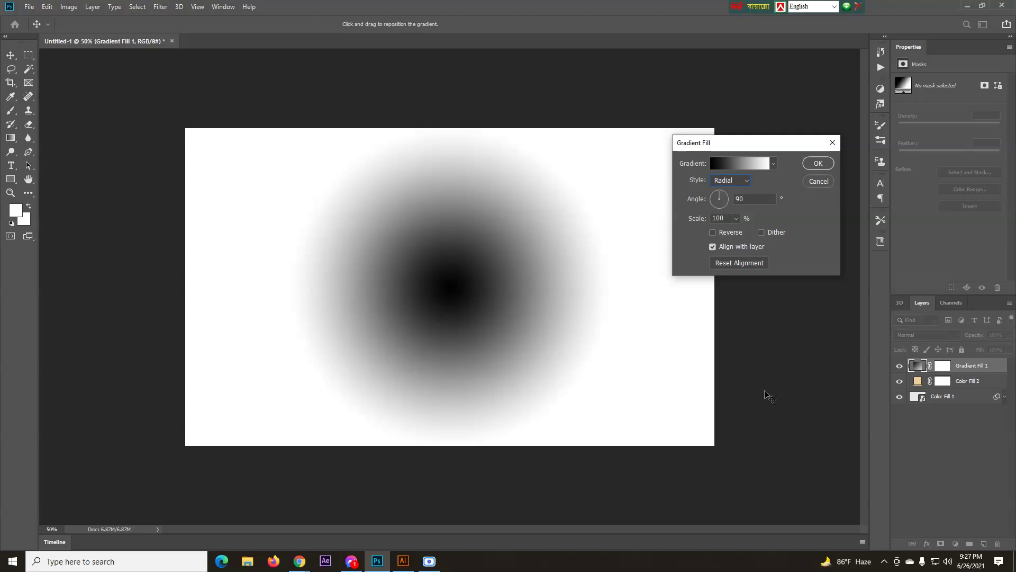
left_click(722, 234)
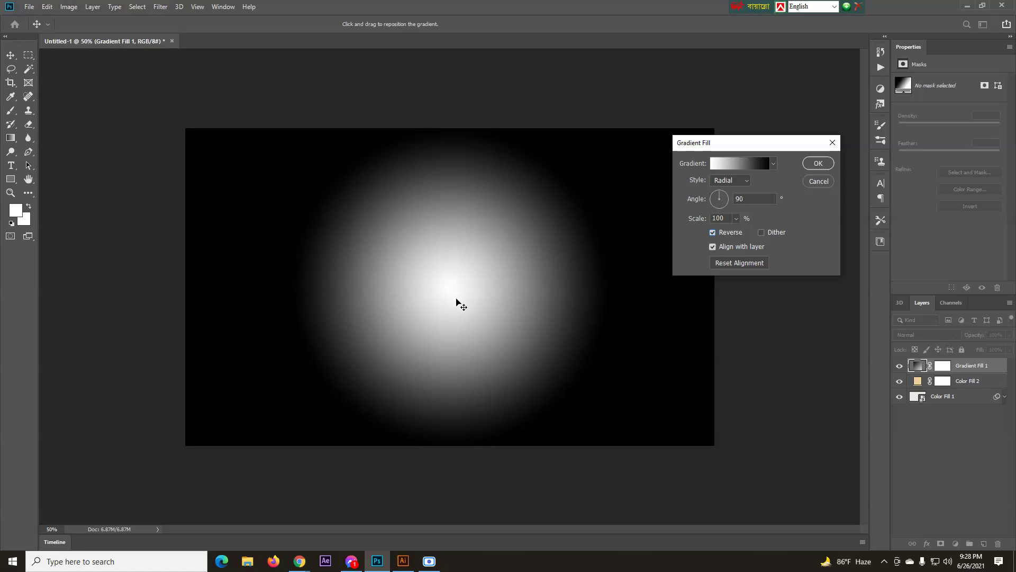
left_click_drag(455, 298, 454, 210)
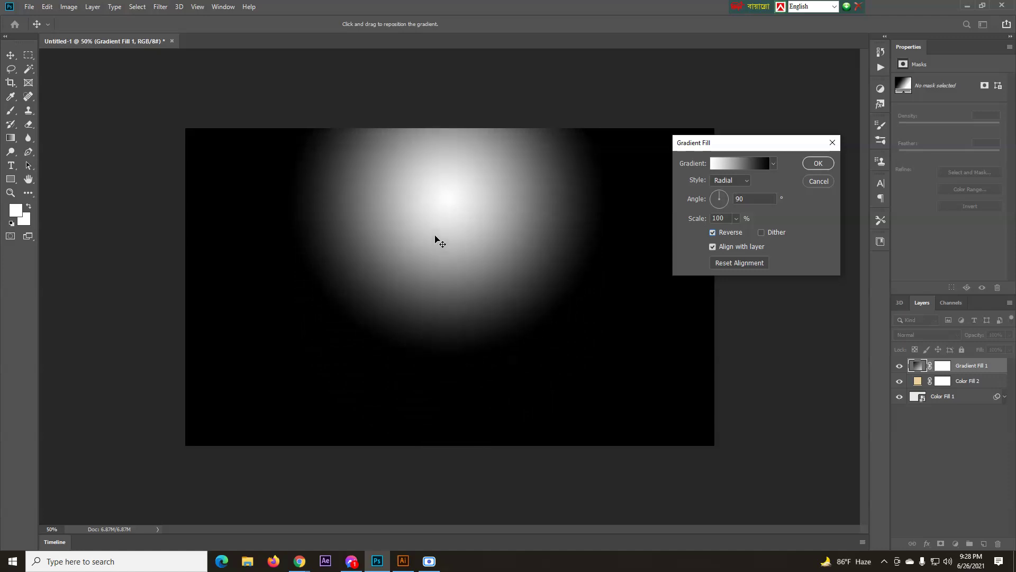
- Enlarge the radial gradient fill to a scale of 187% and apply it
left_click(735, 219)
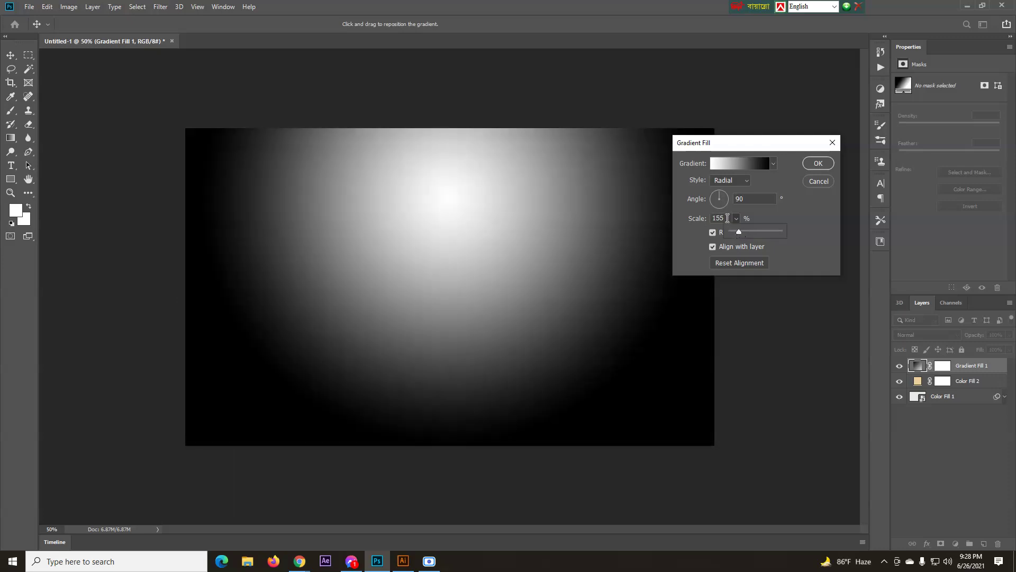
left_click_drag(728, 218, 713, 218)
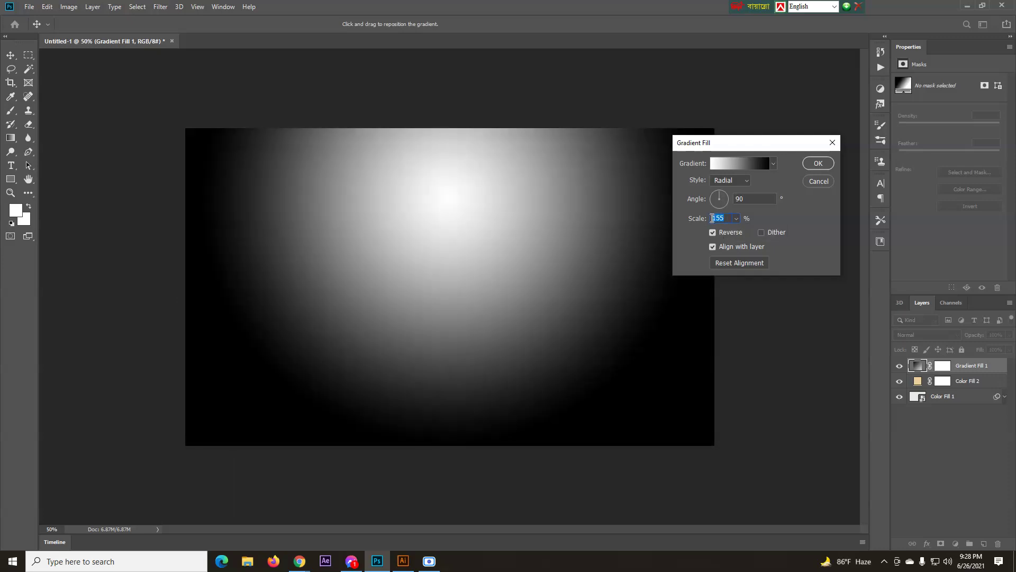
type("180")
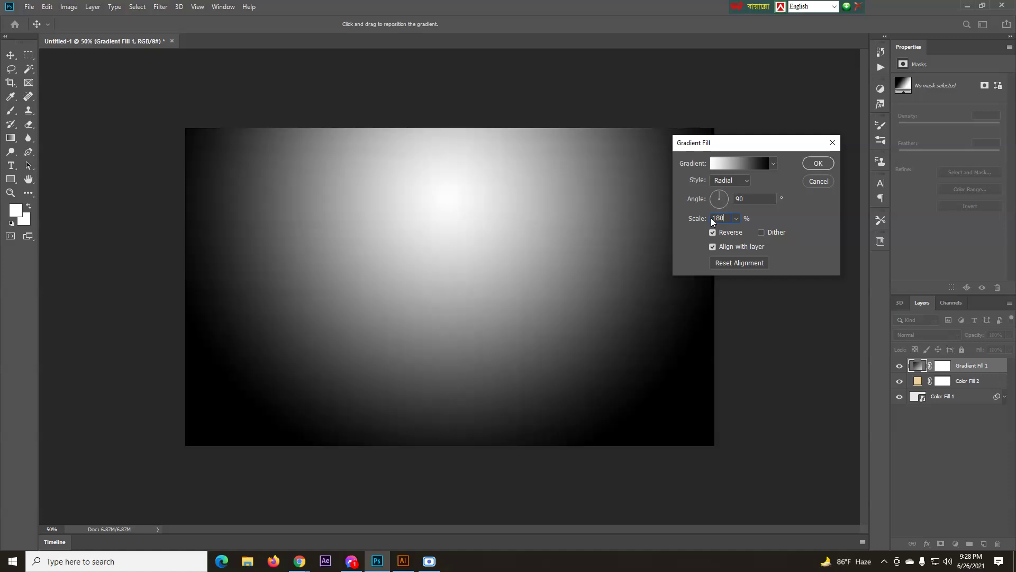
left_click_drag(728, 219, 719, 222)
key("Up")
key("Up")
key("Up")
key("Up")
key("Up")
key("Up")
key("Up")
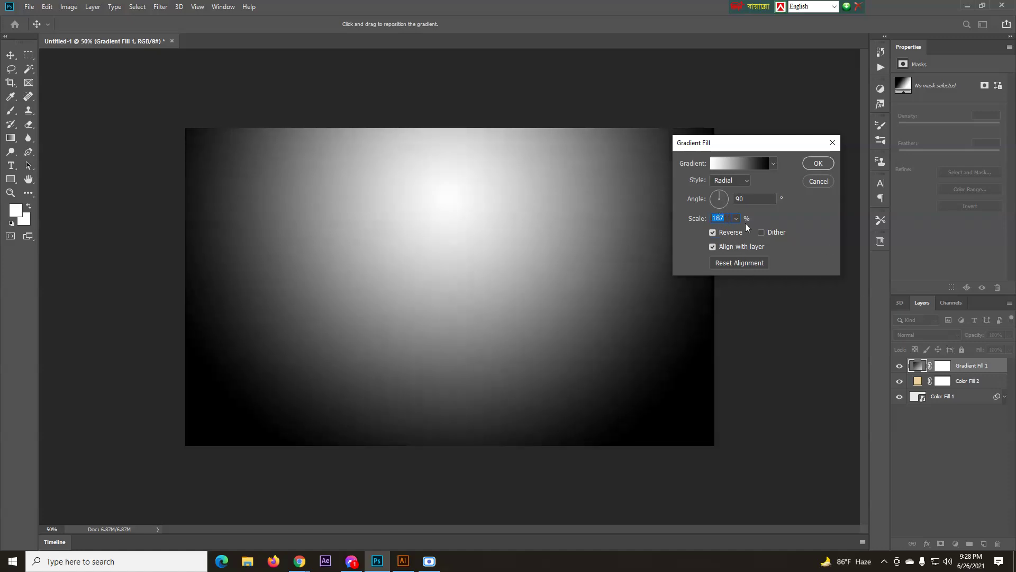
left_click(824, 163)
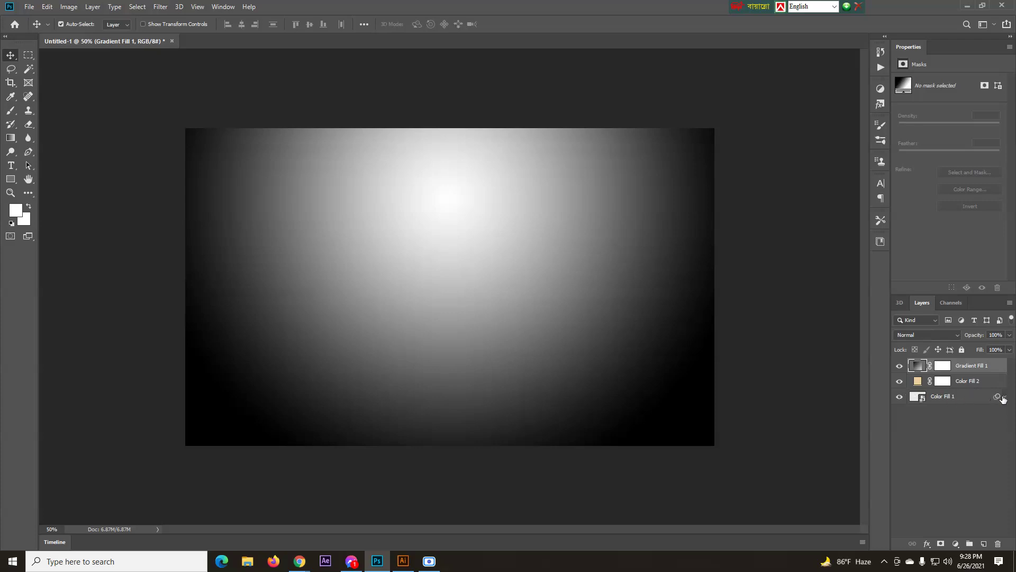
- Set the Gradient Fill 1 layer's blend mode to Soft Light and its opacity to 80%
left_click(932, 335)
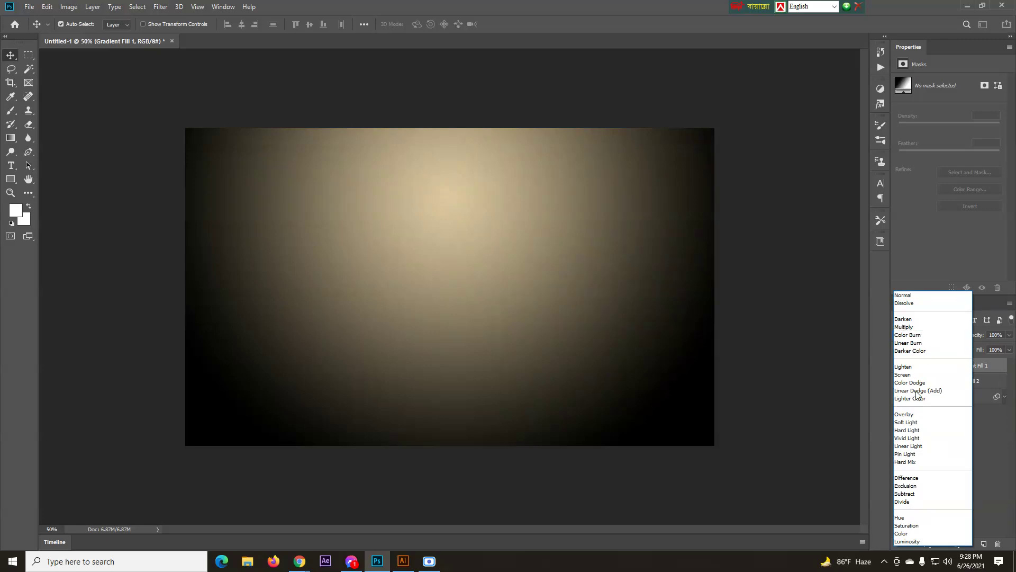
left_click(908, 422)
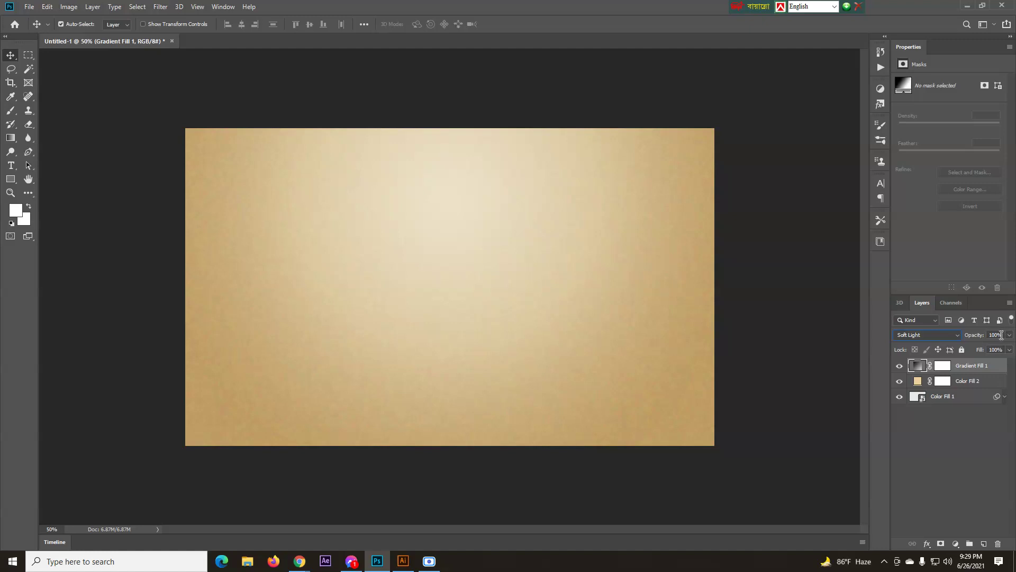
left_click(977, 335)
type("80")
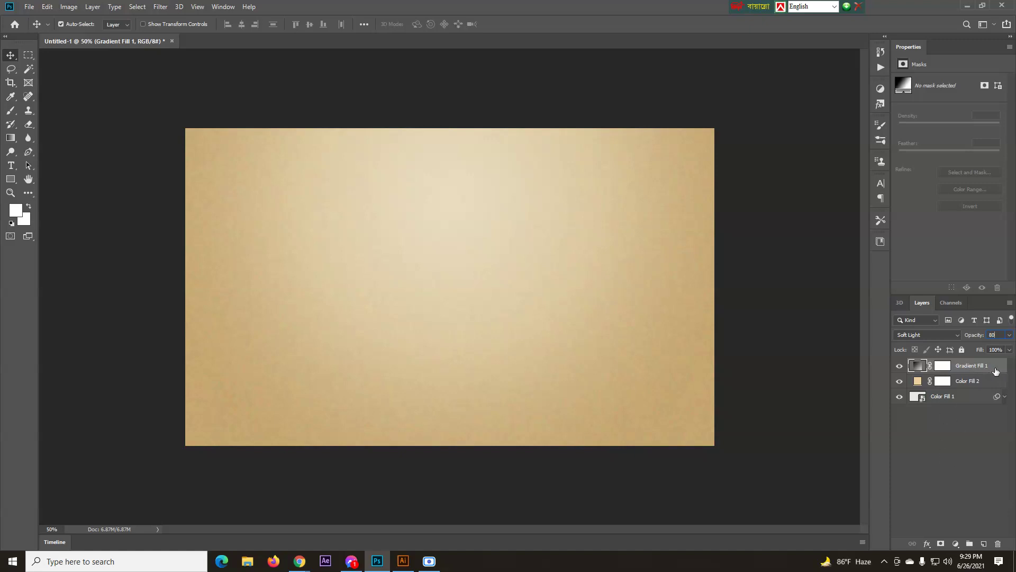
- Add a second Gradient fill layer above Gradient Fill 1 using the Black, White preset
left_click(956, 544)
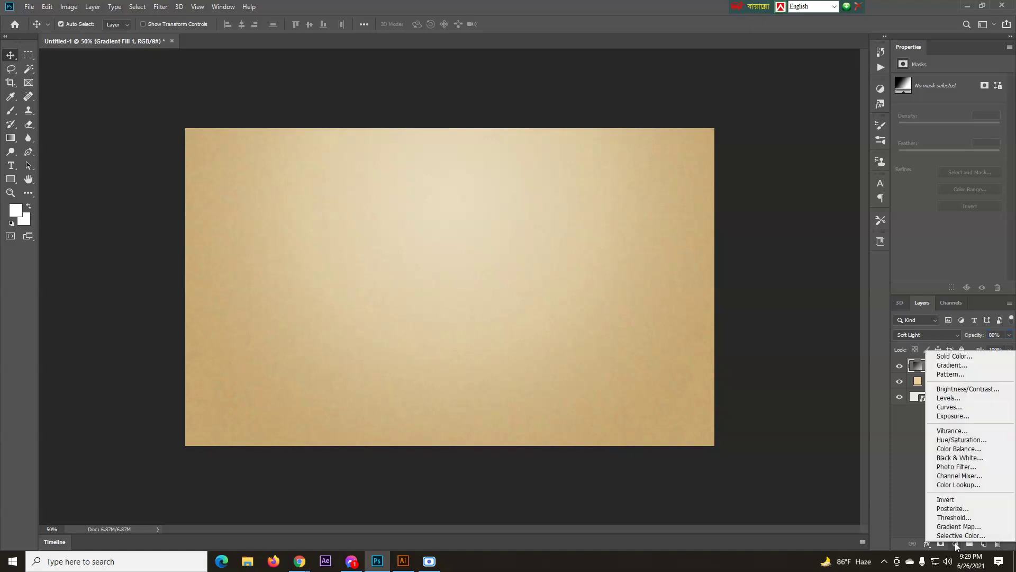
left_click(970, 370)
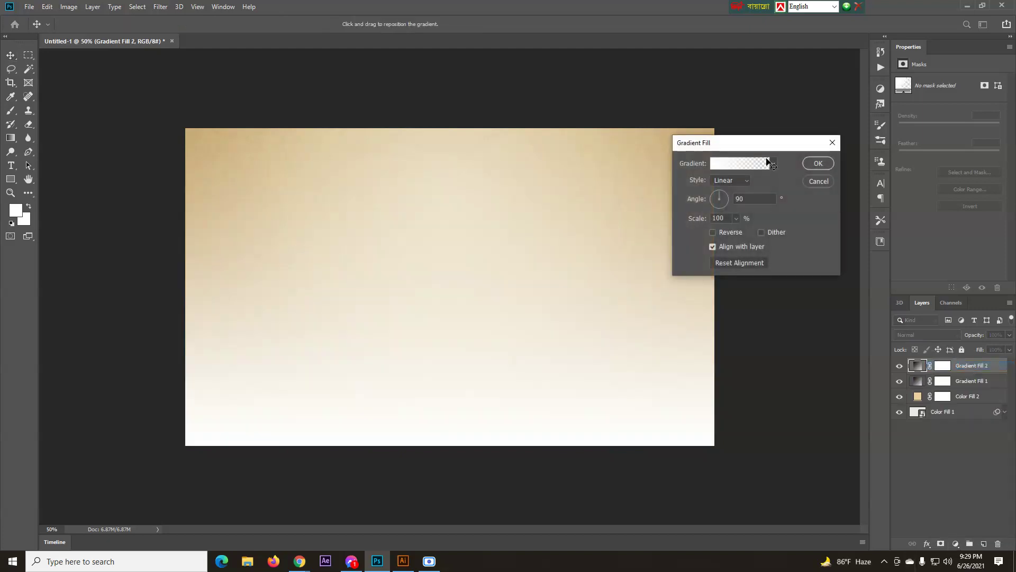
left_click(748, 161)
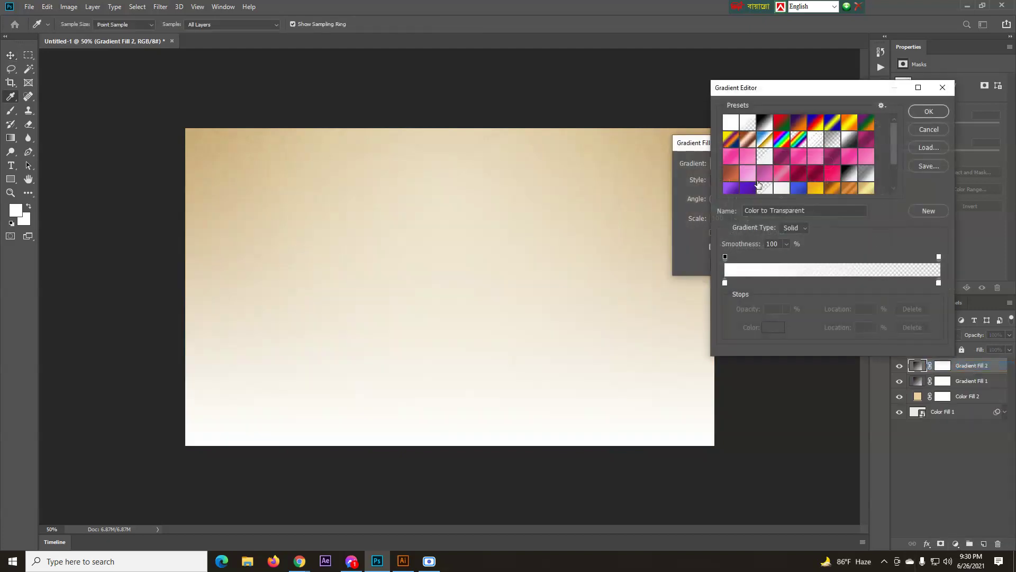
left_click(764, 126)
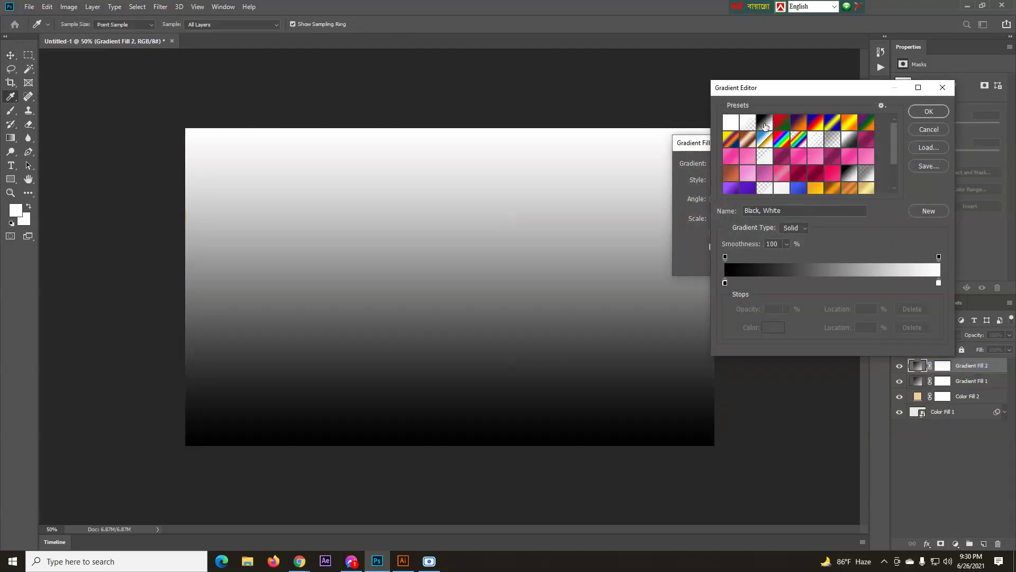
left_click(928, 113)
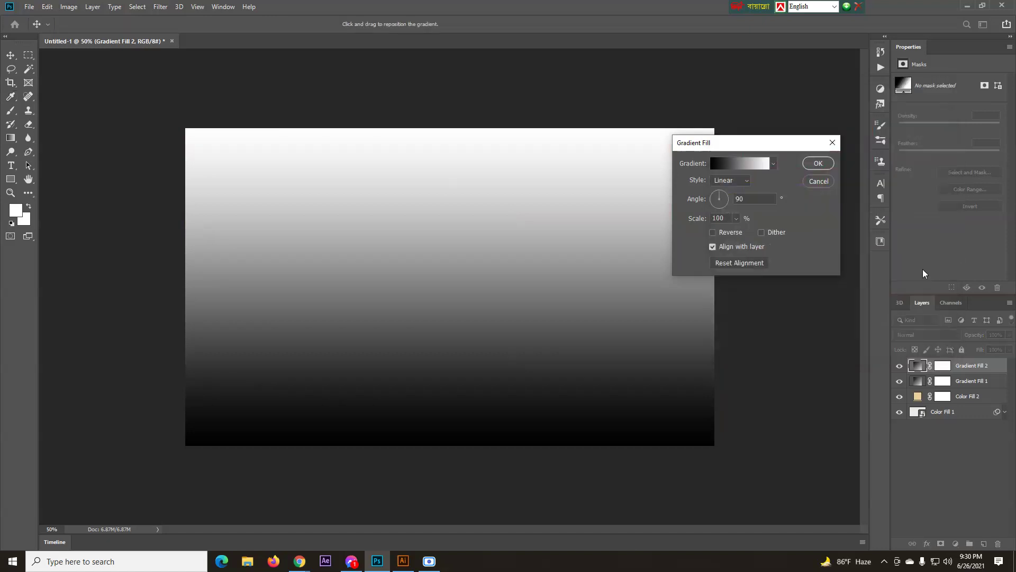
- Make the second gradient radial and reversed, move its bright centre into the canvas's upper part, and set its scale to 190%
left_click(728, 196)
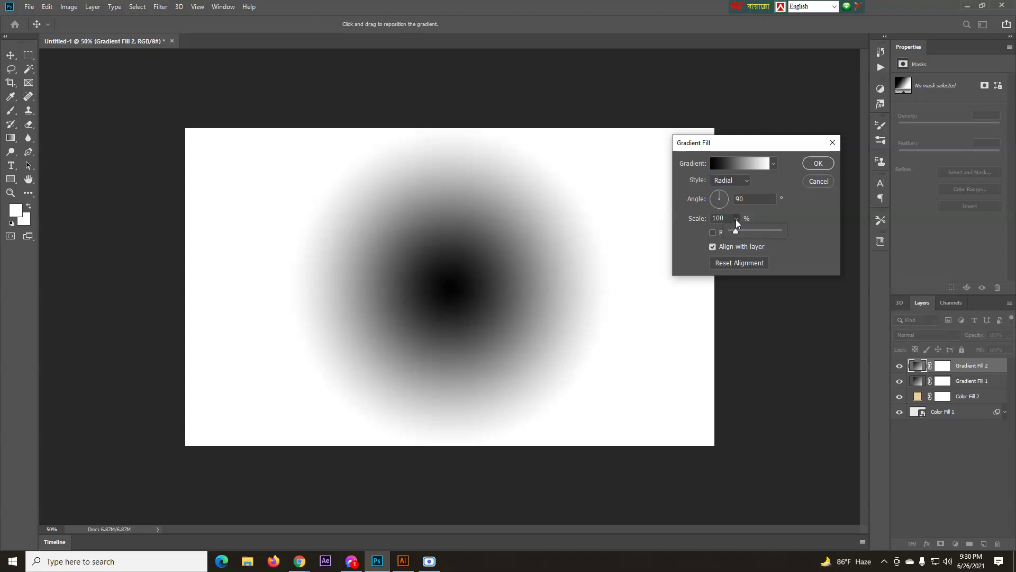
left_click(726, 233)
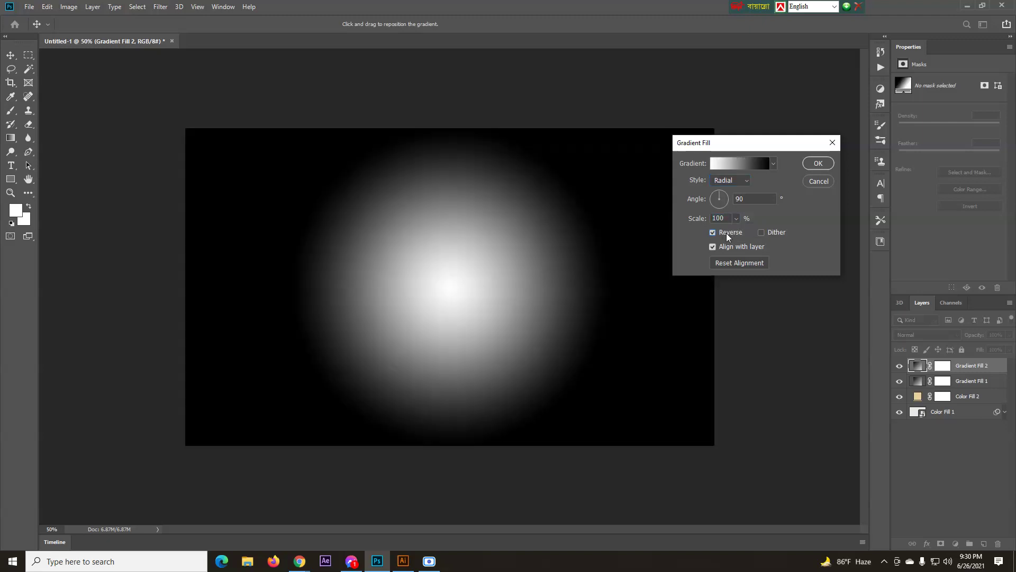
left_click_drag(463, 297, 469, 207)
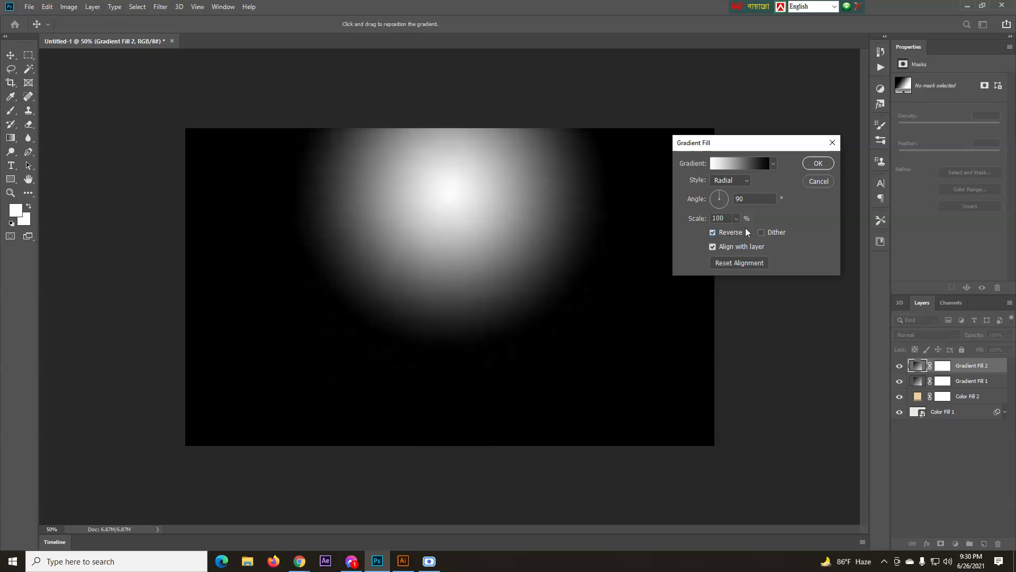
left_click(736, 218)
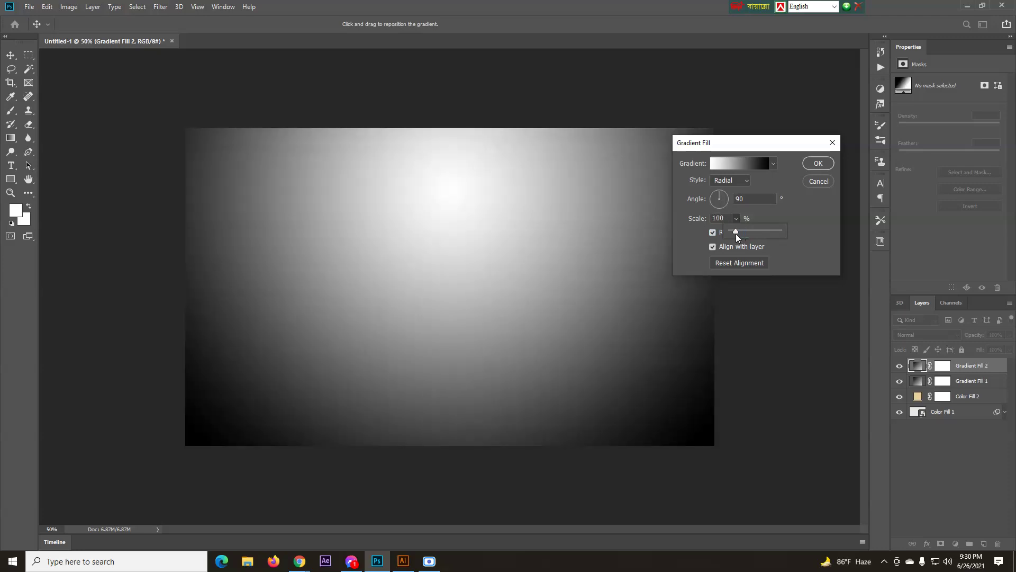
left_click_drag(729, 224, 740, 224)
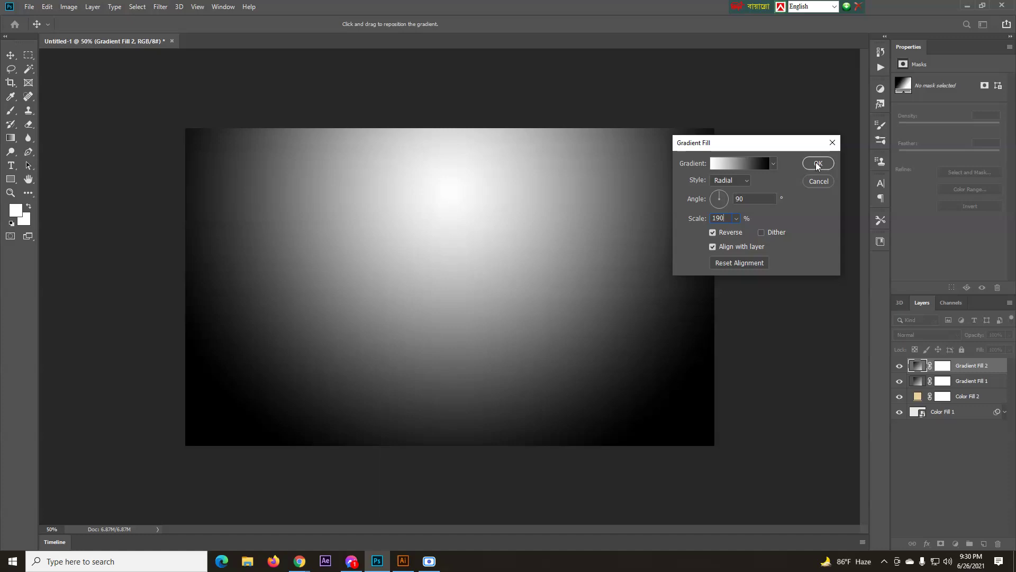
- Change the second gradient's white colour stop to black (000000)
left_click(727, 163)
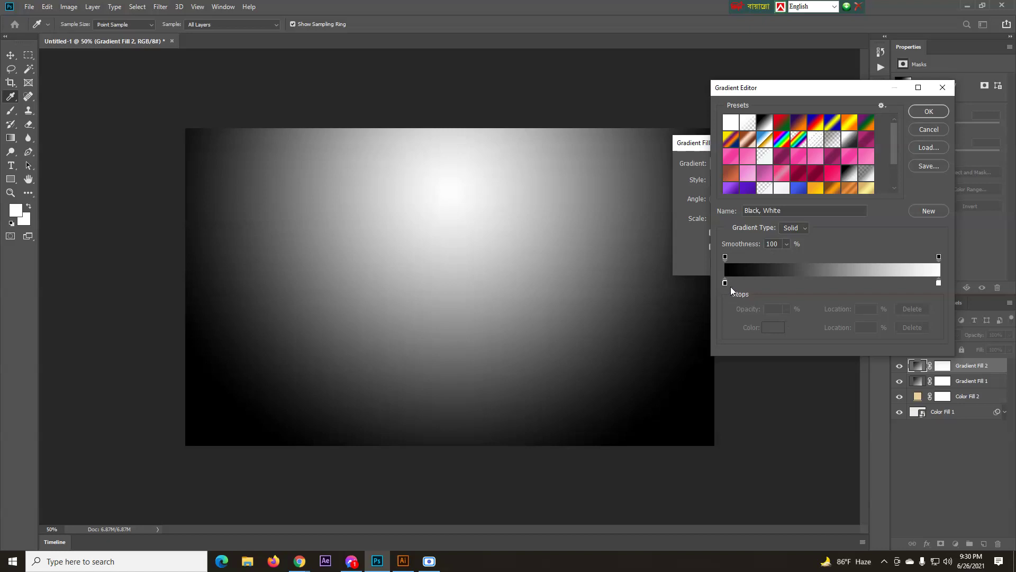
left_click(939, 281)
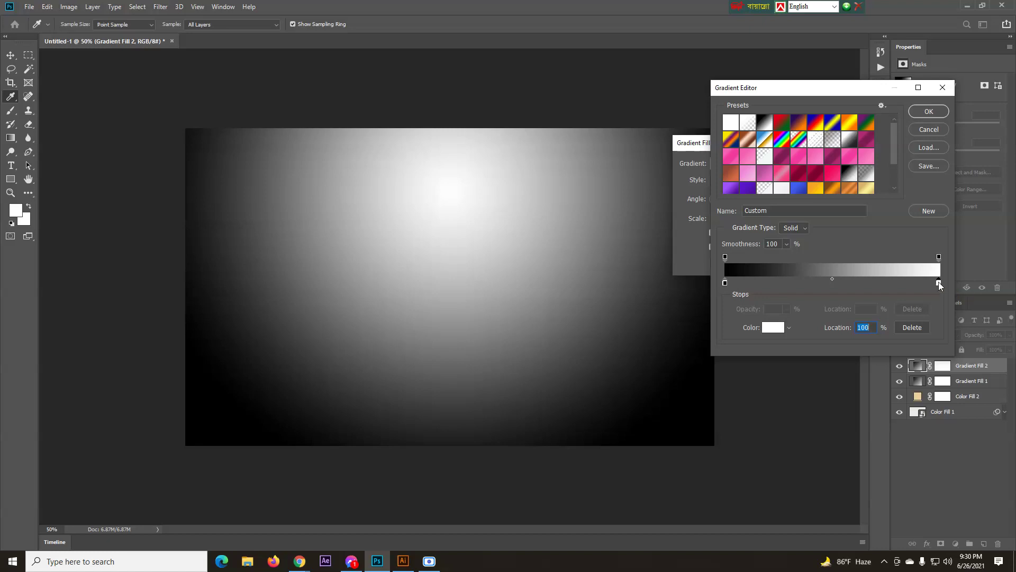
double_click(939, 282)
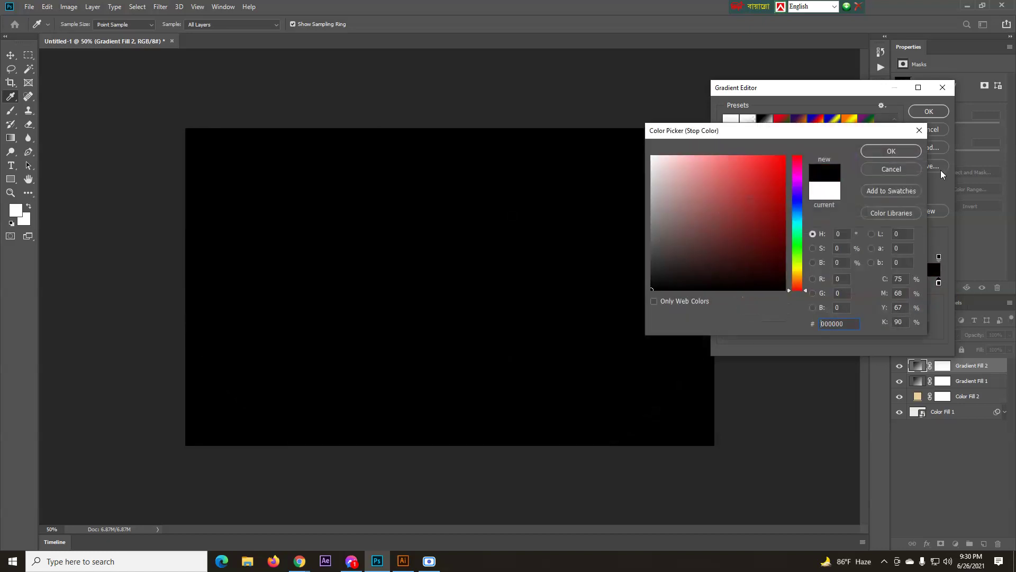
left_click(902, 151)
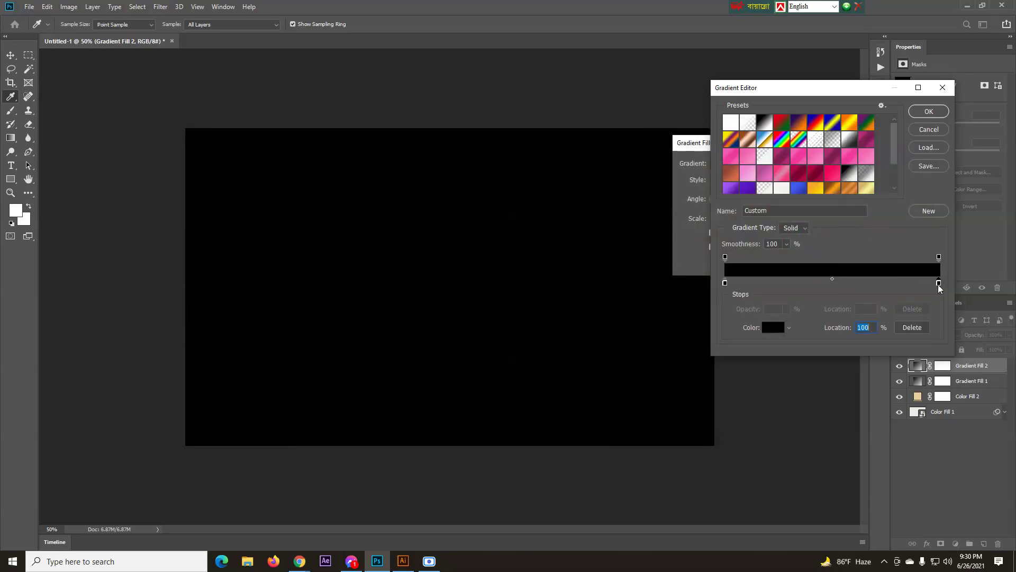
- Set the opacity stop at location 100% of the second gradient to 0% and apply the gradient fill
left_click(940, 256)
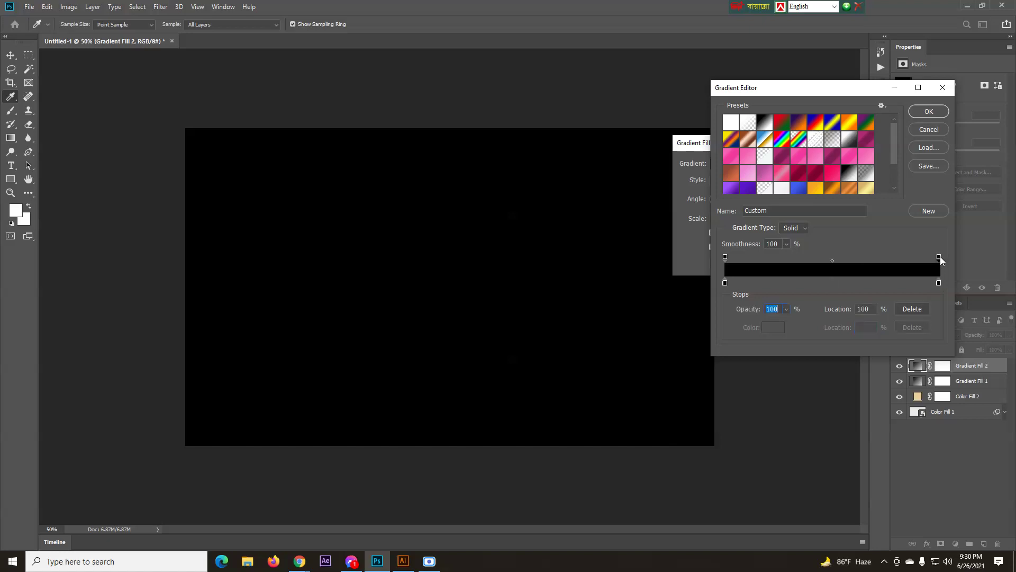
left_click(786, 310)
left_click_drag(784, 322, 696, 323)
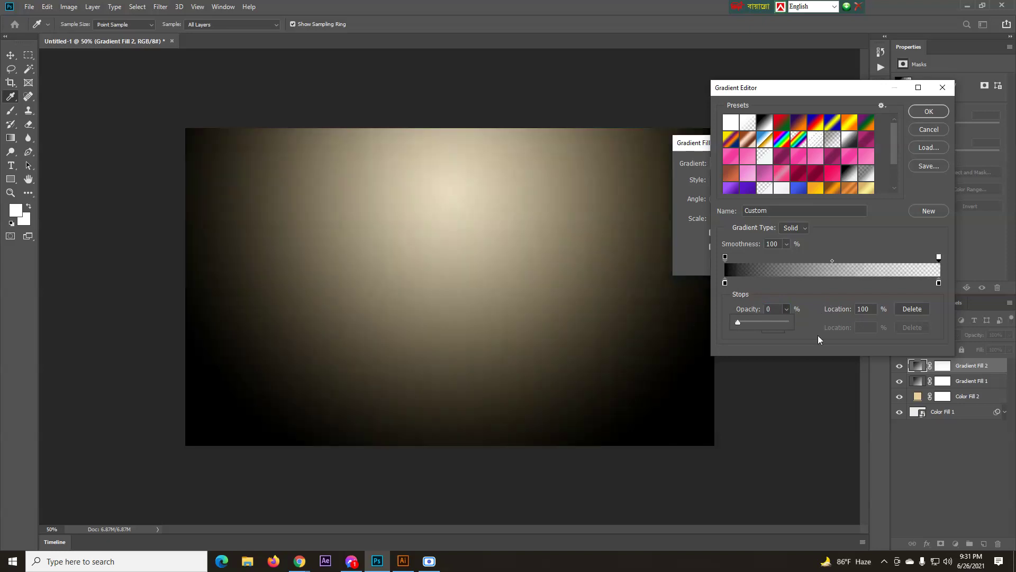
left_click(929, 112)
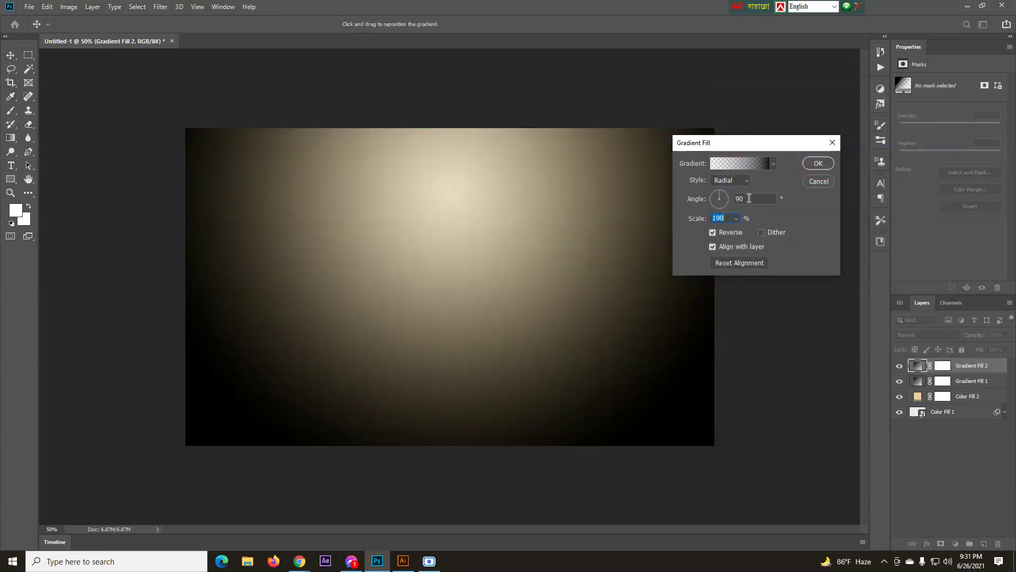
double_click(740, 199)
left_click(818, 164)
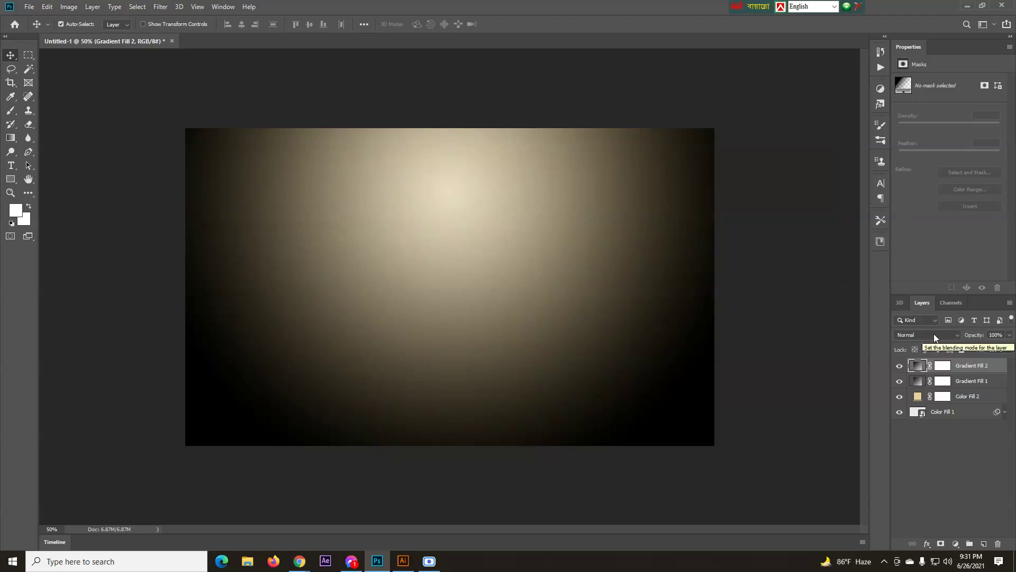
- Set the Gradient Fill 2 layer's blend mode to Soft Light and its opacity to 50%
left_click(934, 335)
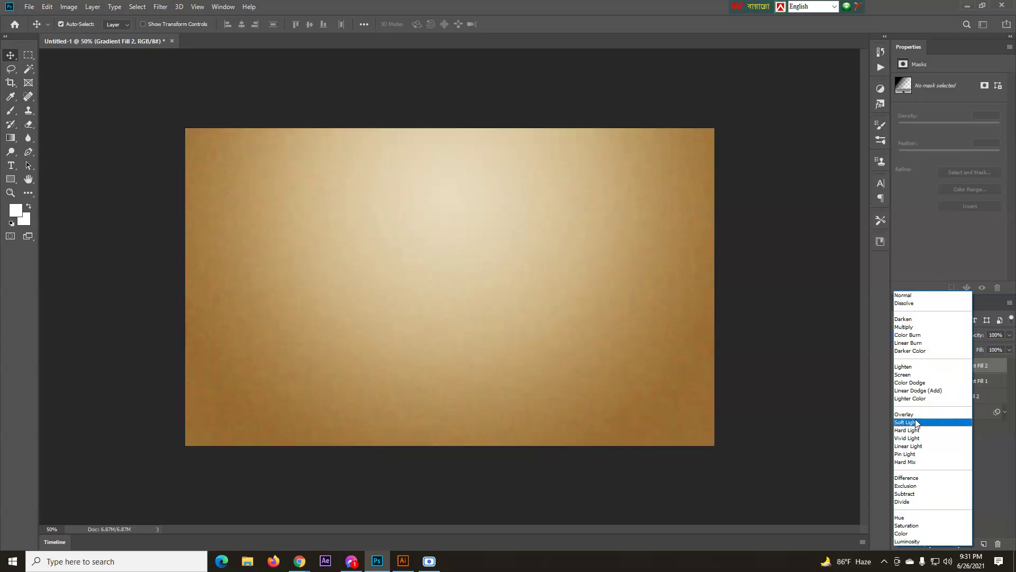
left_click(918, 423)
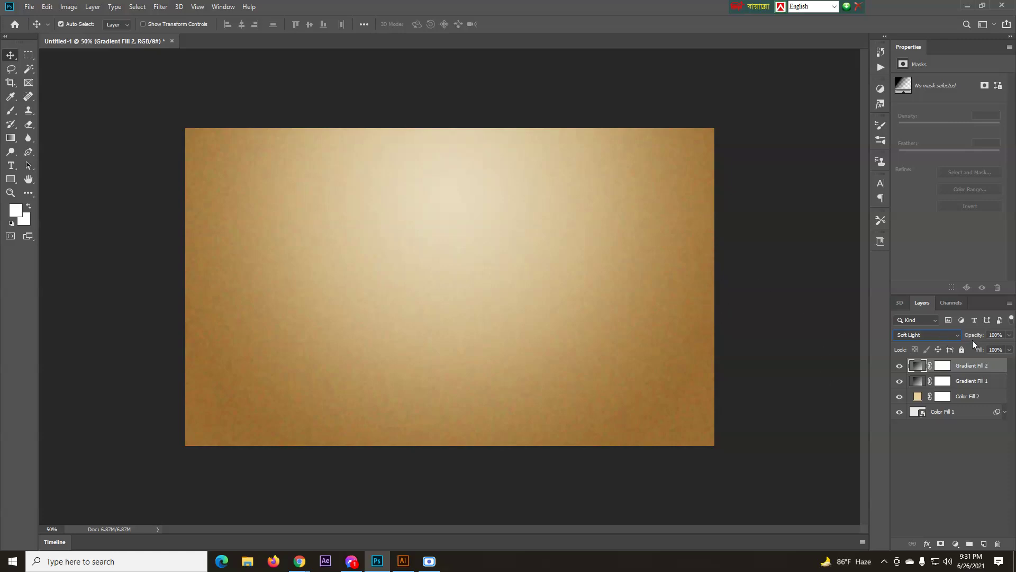
left_click(1003, 335)
type("50")
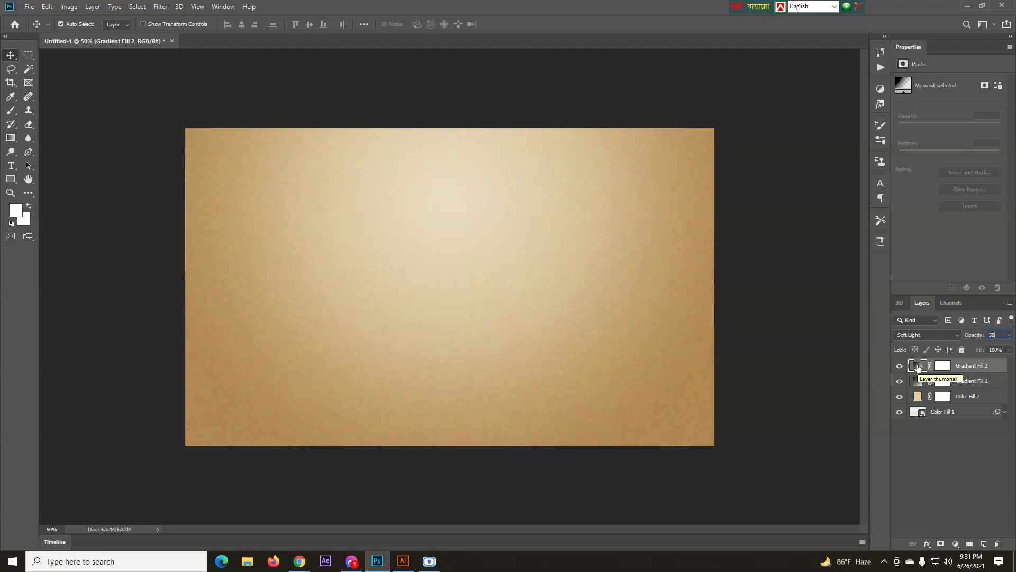
left_click(1010, 335)
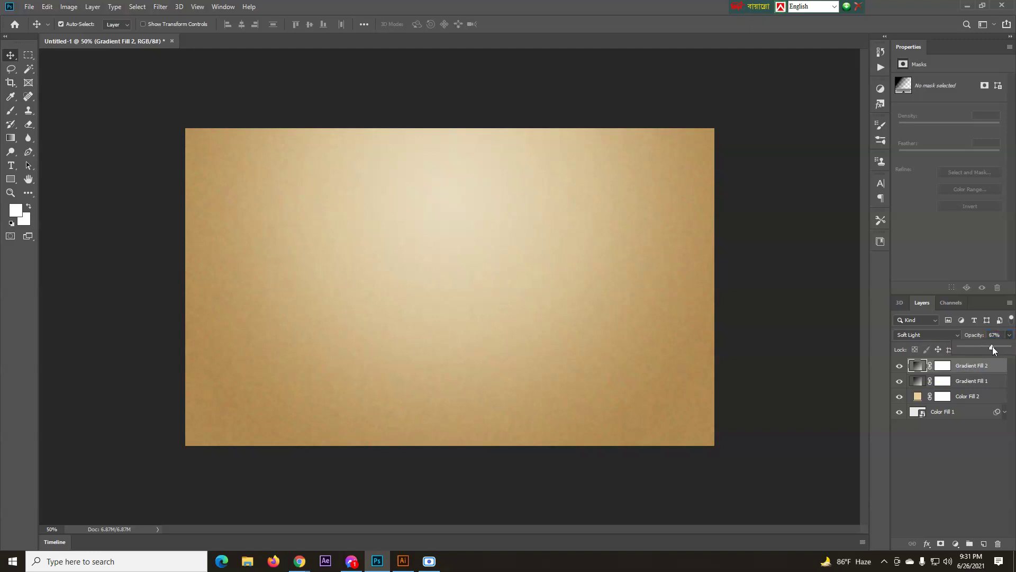
left_click_drag(992, 347, 998, 349)
type("50")
left_click(952, 439)
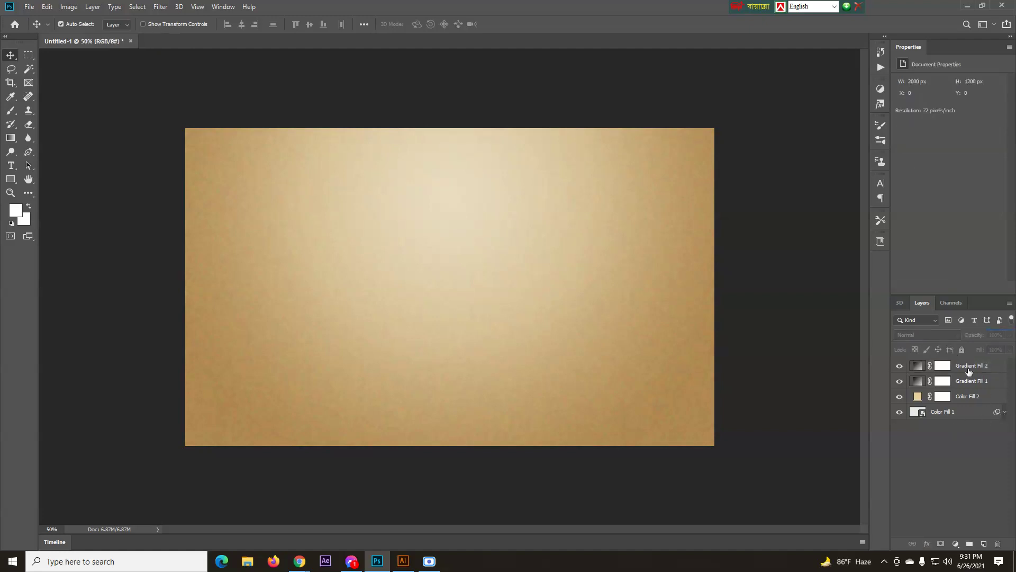
- Add a Curves adjustment layer above Gradient Fill 2 and place a control point in the shadow range of its RGB curve
left_click(950, 369)
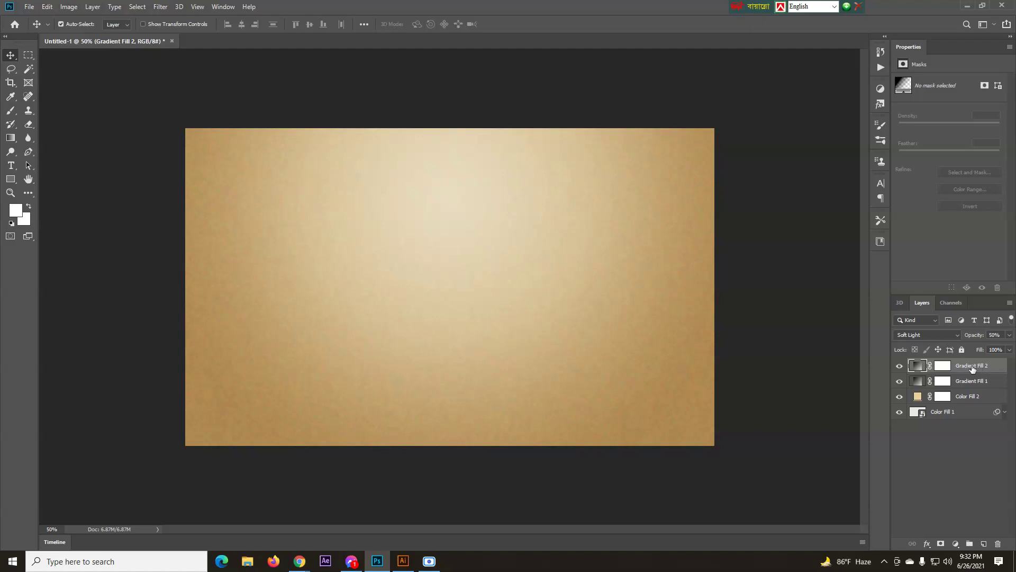
left_click(956, 545)
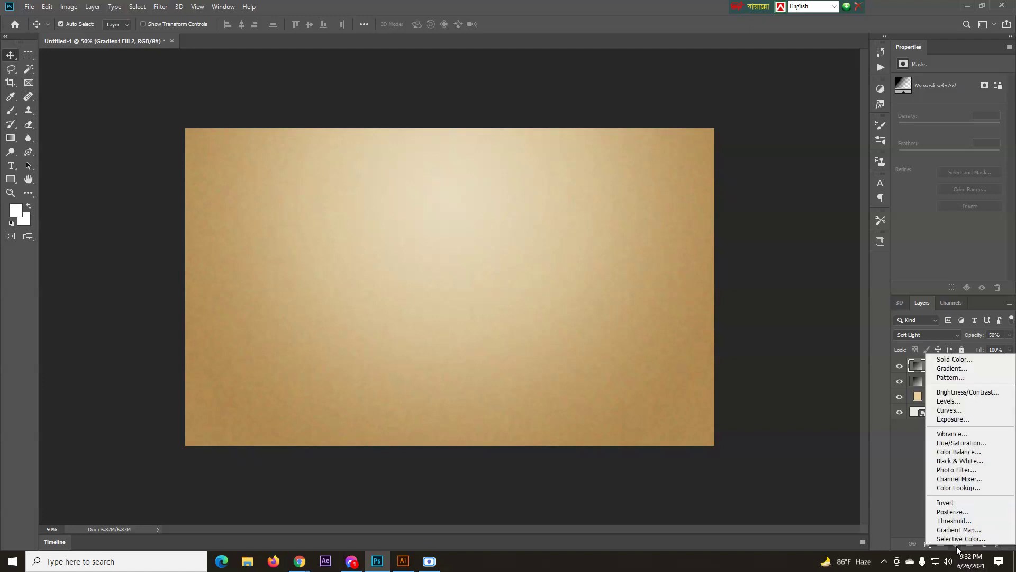
left_click(946, 416)
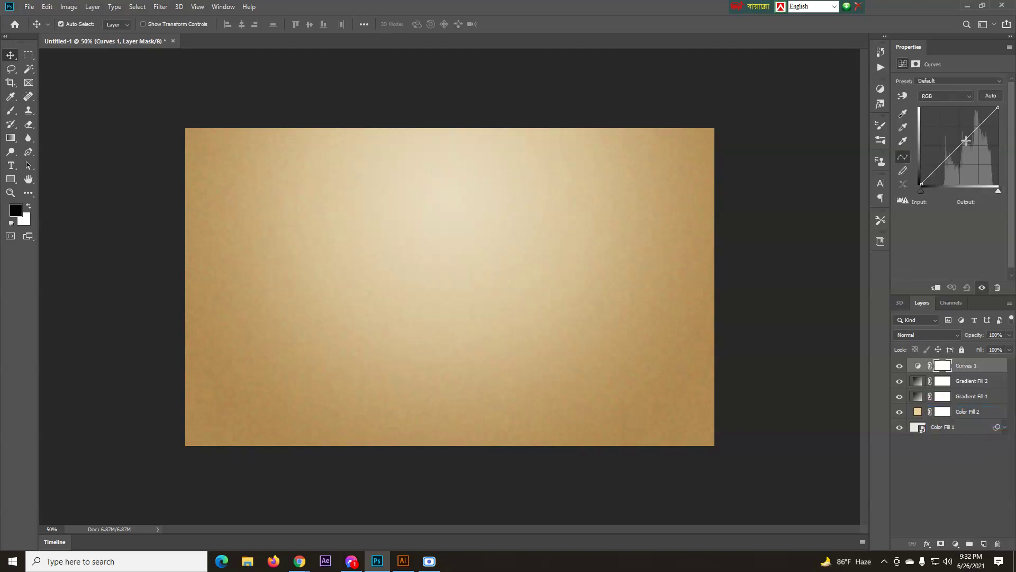
left_click(942, 163)
mouse_move(942, 164)
left_mouse_down()
mouse_move(939, 150)
mouse_move(958, 178)
mouse_move(943, 164)
left_mouse_up()
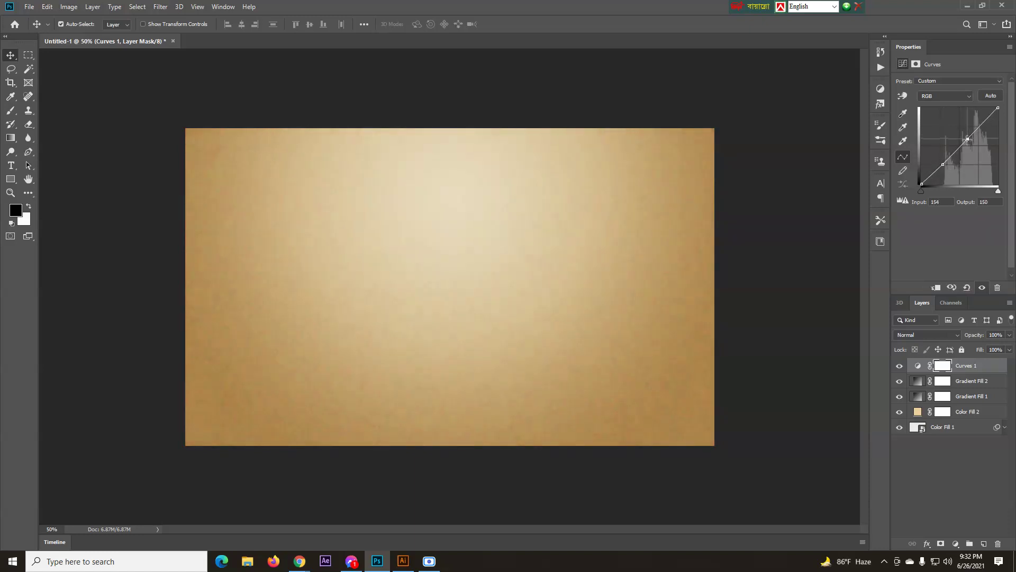
- Add a midtone control point to the RGB curve and set the shadow point to input 63 and output 56
left_click(964, 142)
left_click_drag(943, 163, 943, 163)
left_click_drag(943, 164, 943, 164)
left_click_drag(937, 202, 923, 198)
type("60")
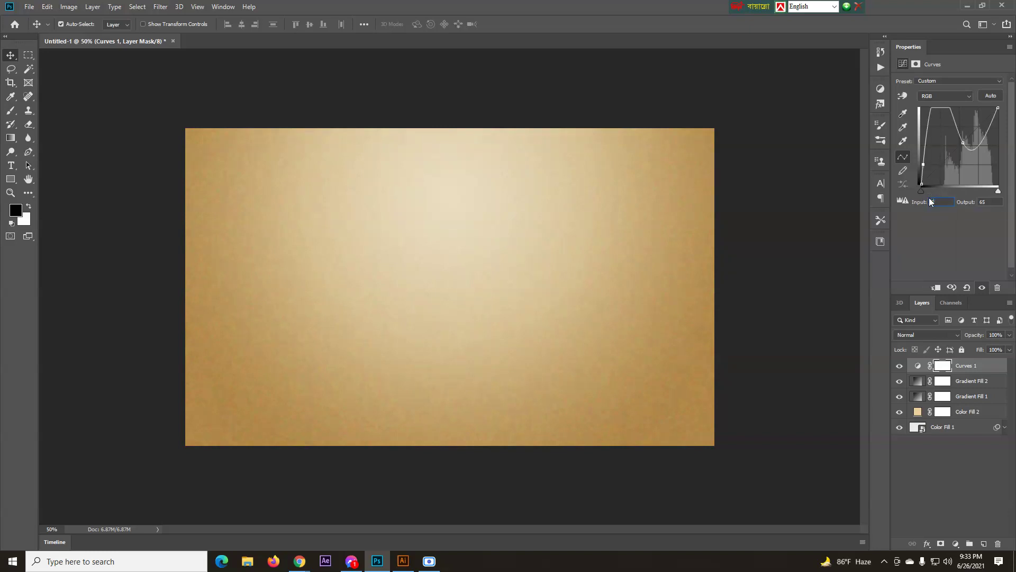
left_click(991, 203)
type("56")
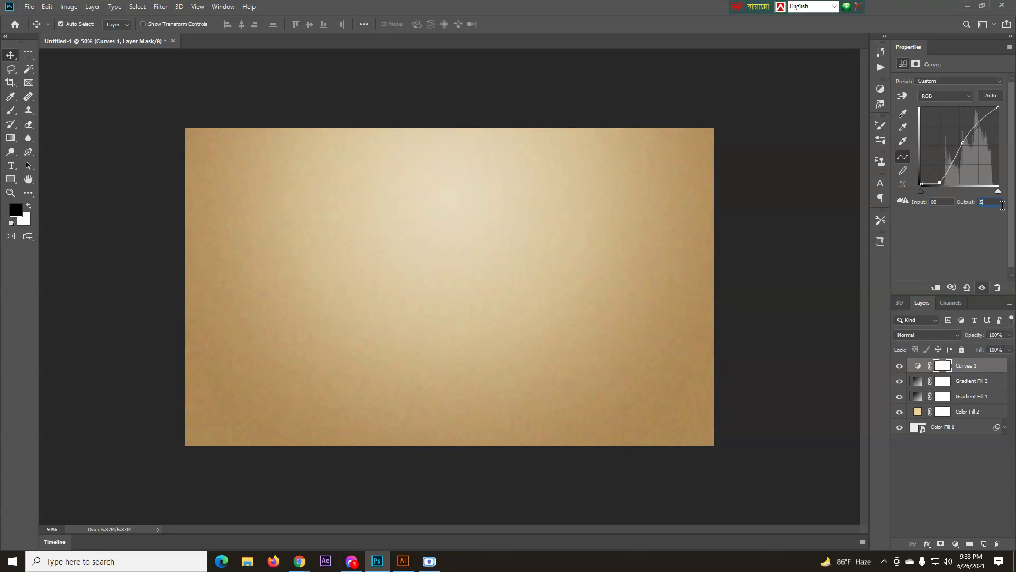
left_click(945, 202)
type("63")
- Lower the RGB curve's midtone point to input 132 and fine-tune its output around 138
left_click(963, 142)
left_click(934, 202)
key("Down")
key("Down")
key("Down")
key("Down")
key("Down")
key("Down")
key("Down")
key("Down")
key("Down")
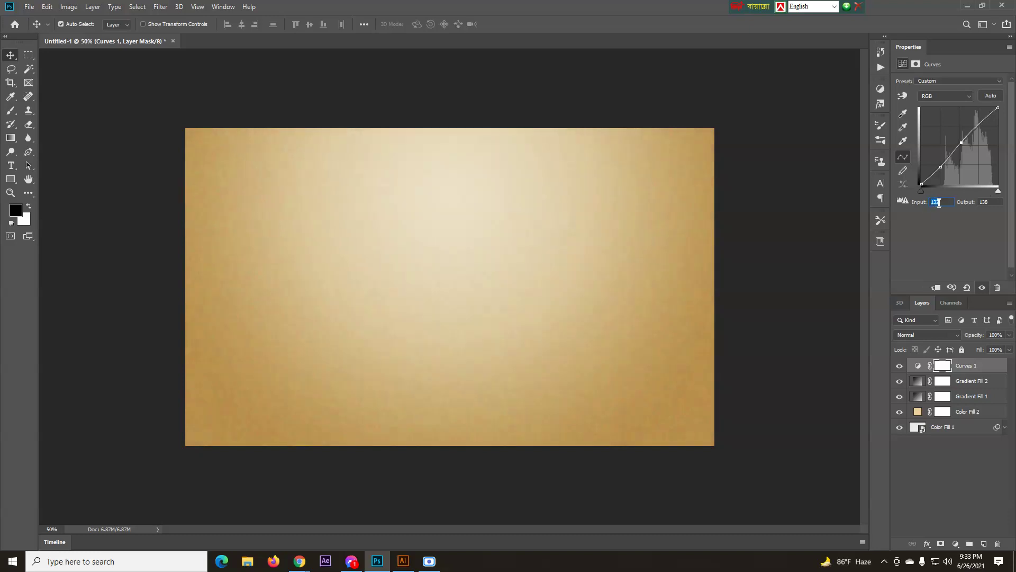
left_click(985, 202)
key("Down")
key("Down")
key("Up")
key("Up")
key("Up")
left_click(956, 481)
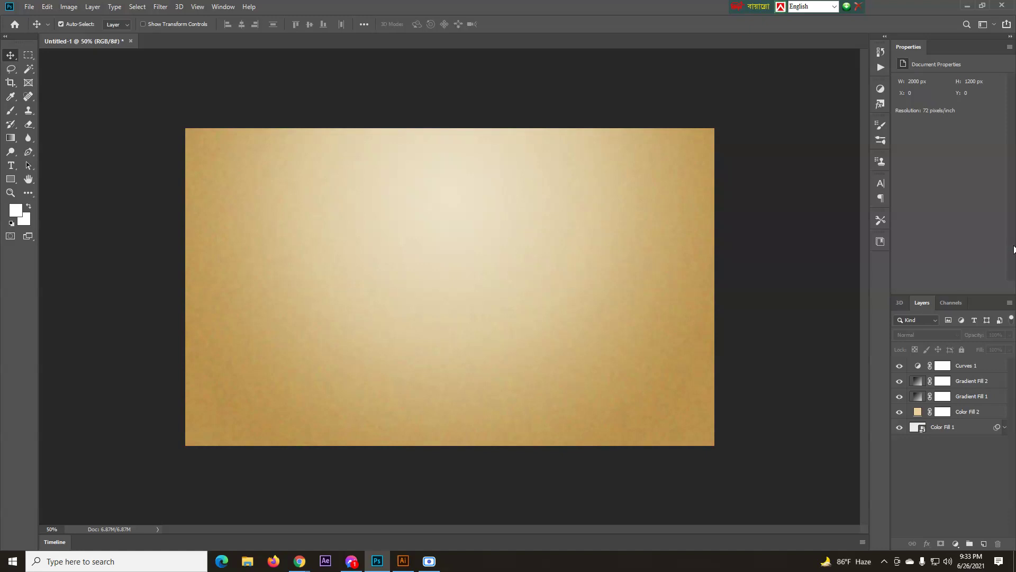
- Hide the Curves 1, Gradient Fill 2, Gradient Fill 1 and Color Fill 2 layers to review the base layer
left_click(972, 365)
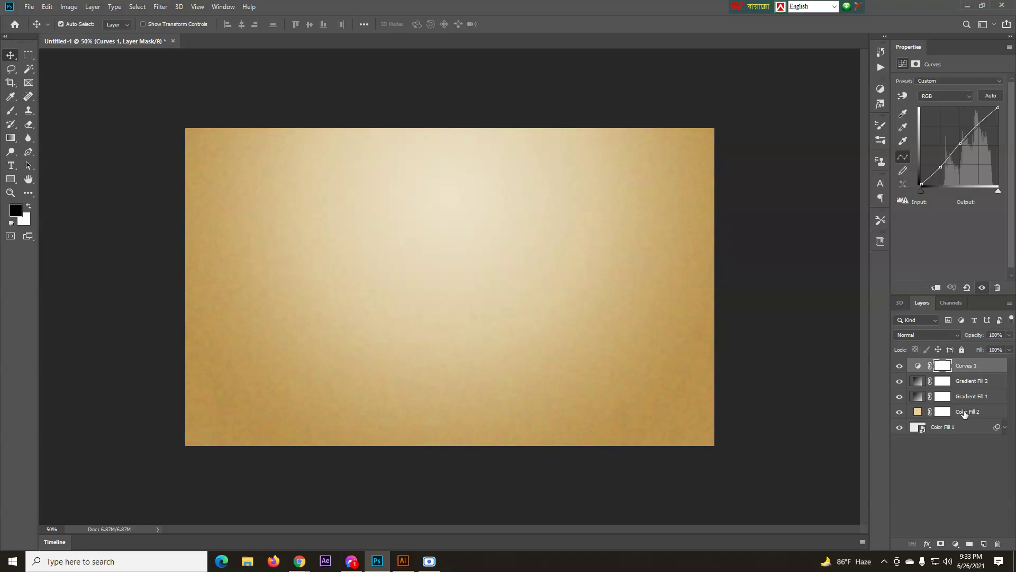
left_click(920, 385)
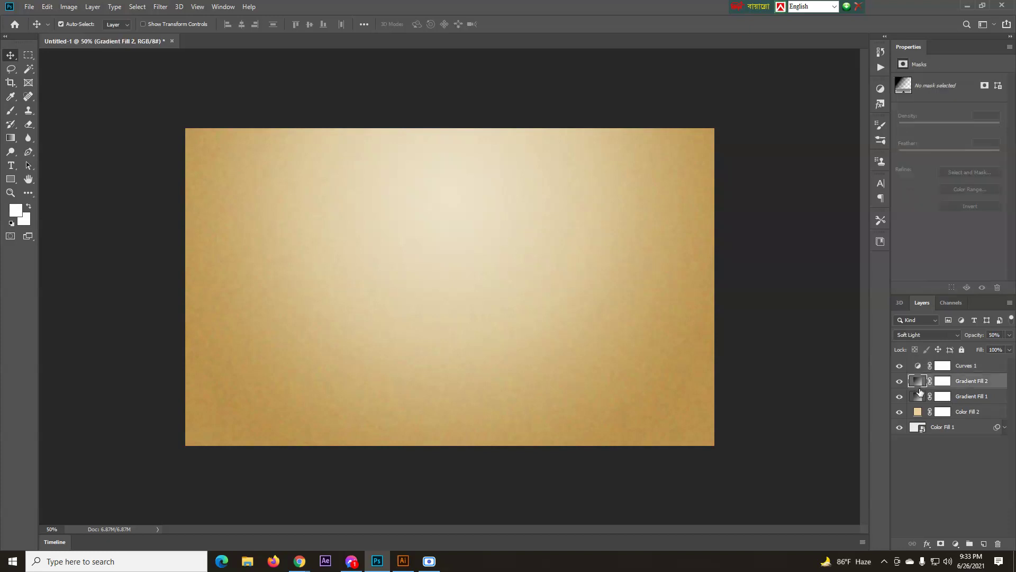
left_click(900, 366)
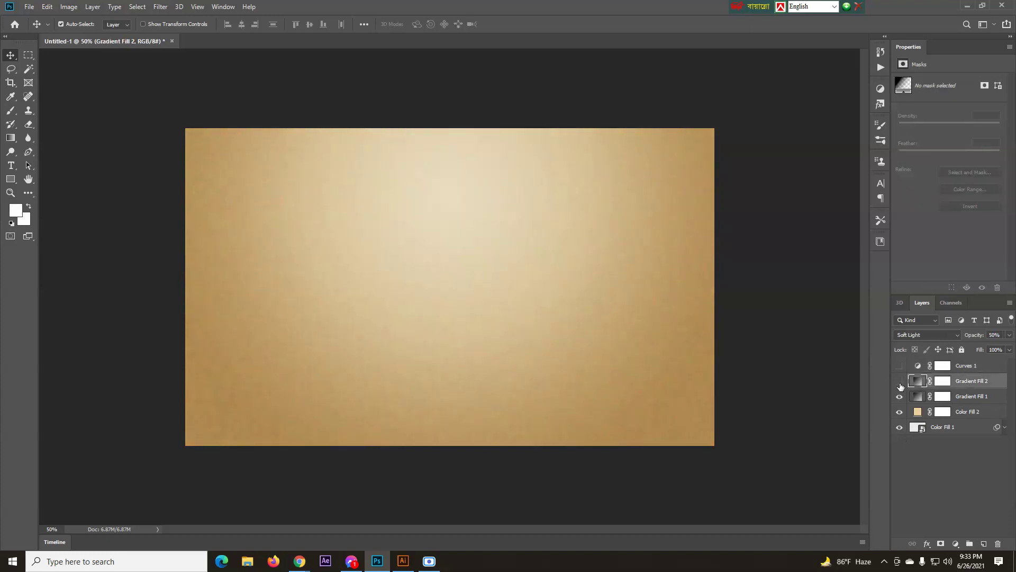
left_click(899, 380)
left_click(900, 396)
left_click(900, 411)
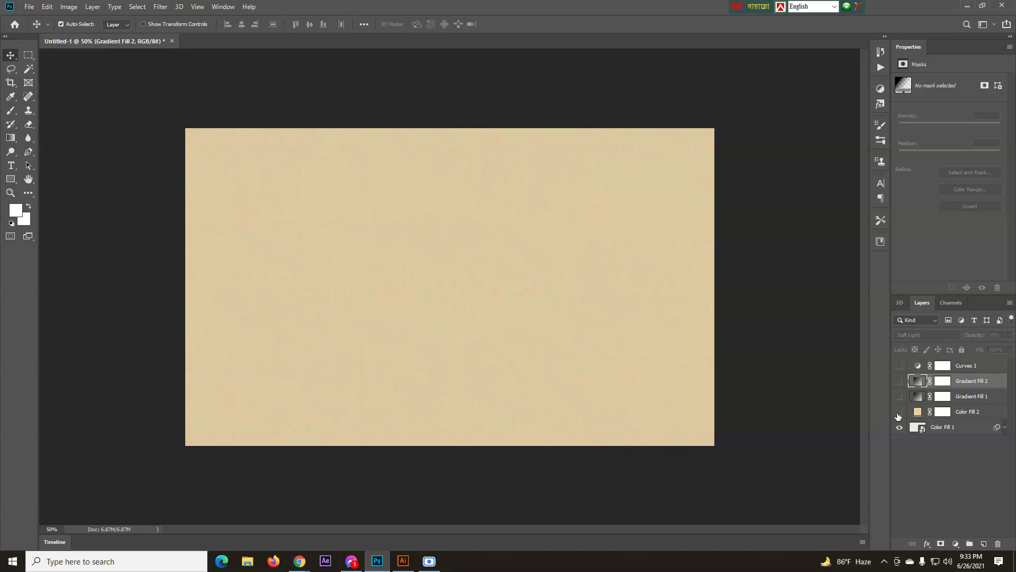
- Review the smart filters applied to Color Fill 1 and show the Color Fill 2 layer again
left_click(952, 433)
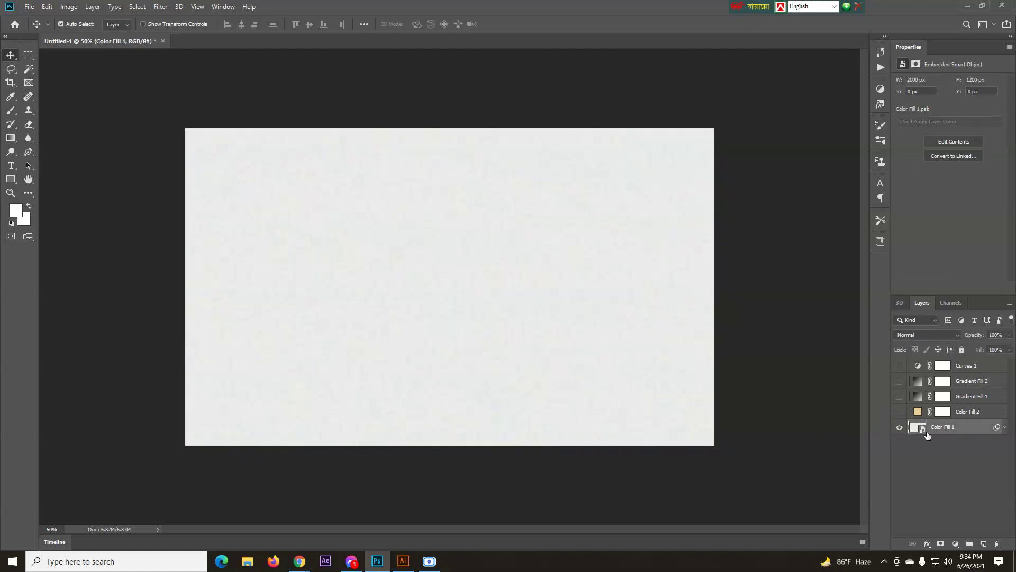
left_click(1005, 428)
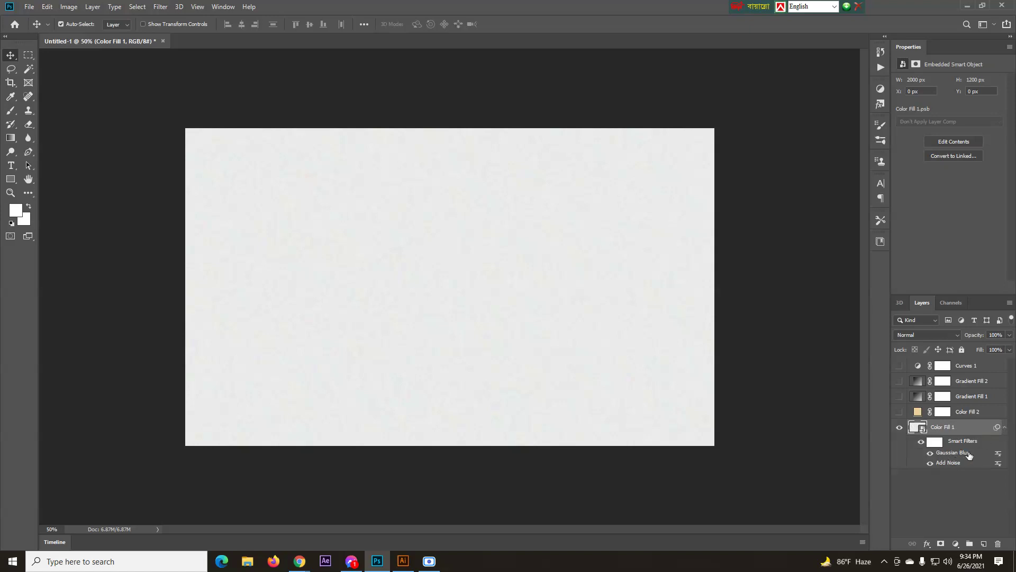
left_click(1004, 428)
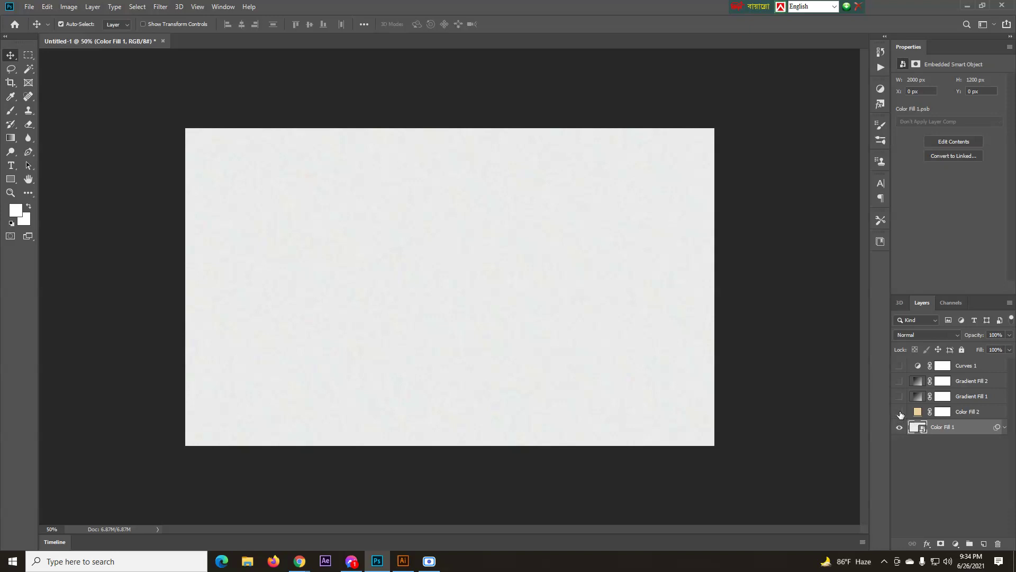
left_click(900, 413)
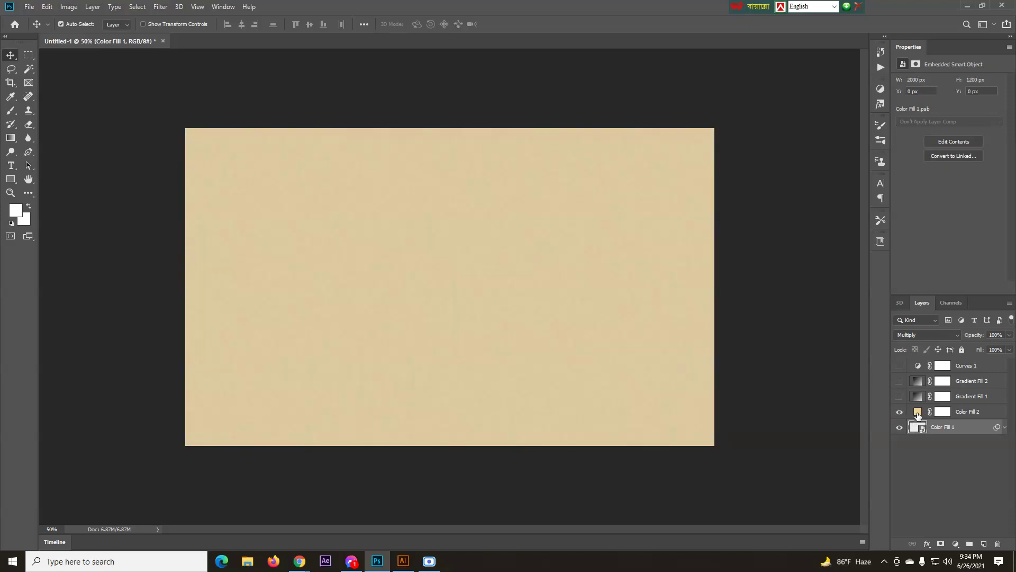
double_click(918, 413)
left_click_drag(800, 224, 798, 193)
left_click(751, 241)
mouse_move(752, 241)
left_mouse_down()
mouse_move(776, 268)
mouse_move(775, 167)
mouse_move(767, 256)
mouse_move(727, 290)
left_mouse_up()
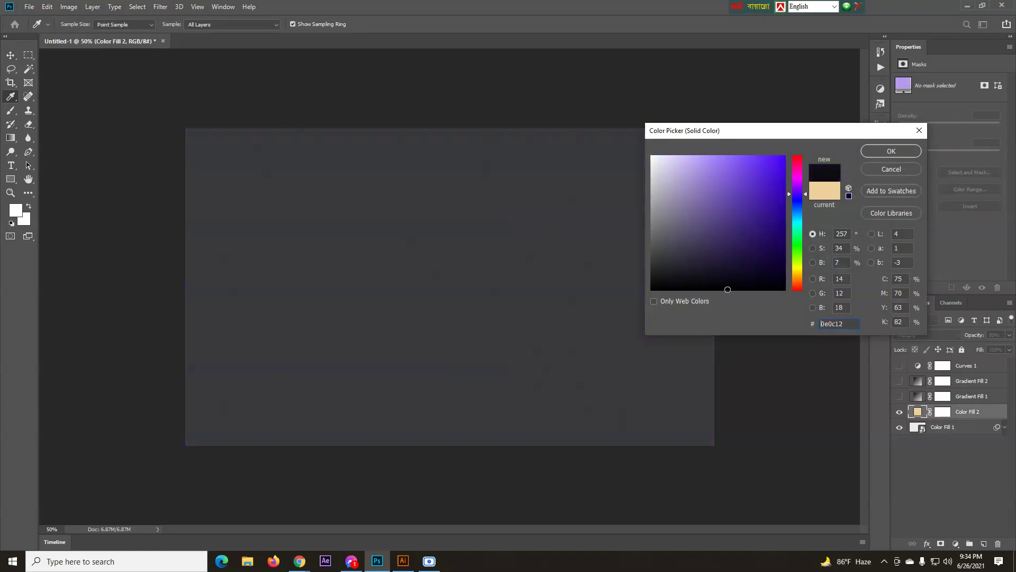
left_click(906, 170)
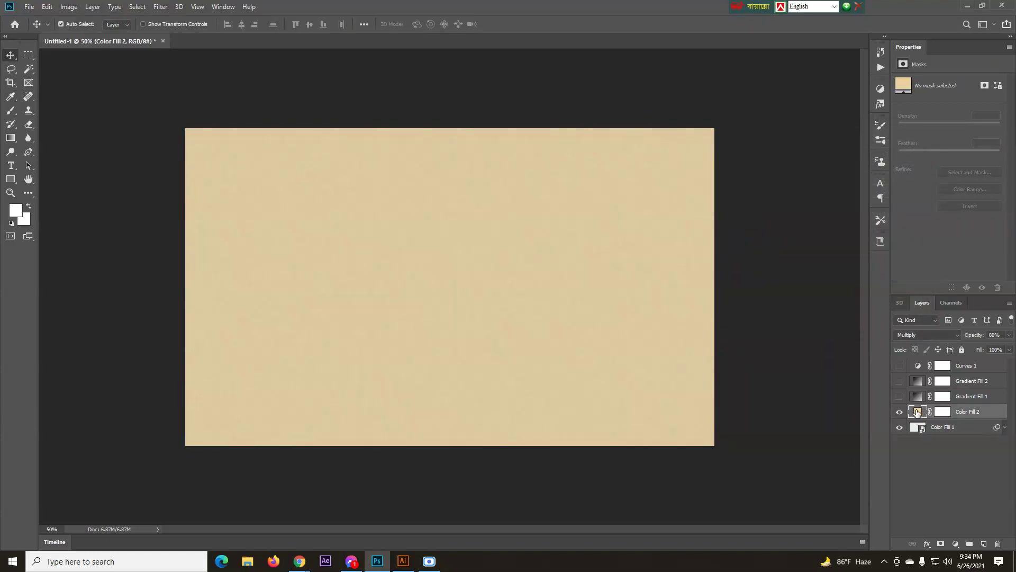
- Show the Gradient Fill 1 layer and review its gradient settings
left_click(900, 397)
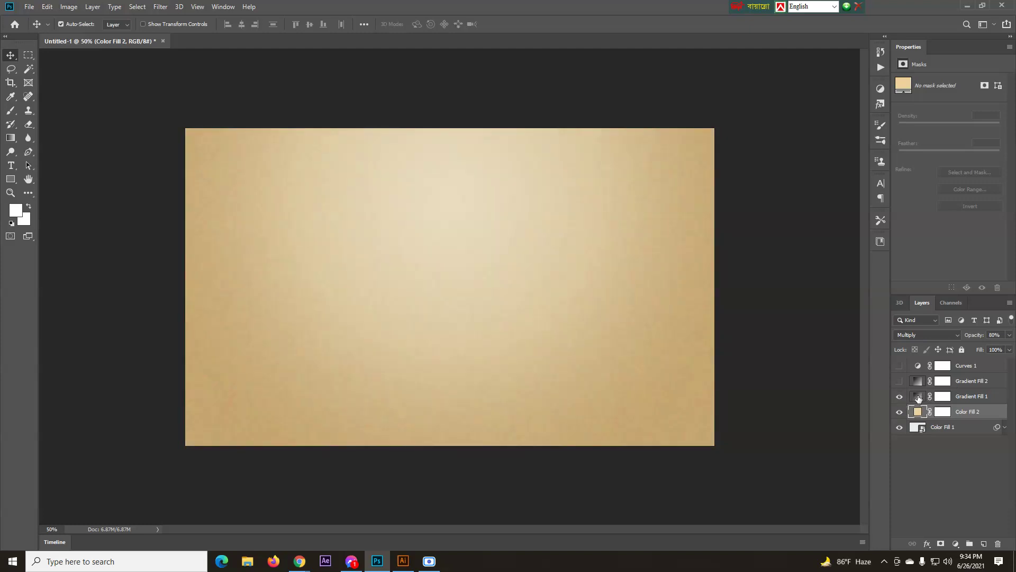
double_click(918, 397)
left_click(817, 162)
- Compare the background with and without Gradient Fill 2, leaving that layer visible and selected
left_click(900, 381)
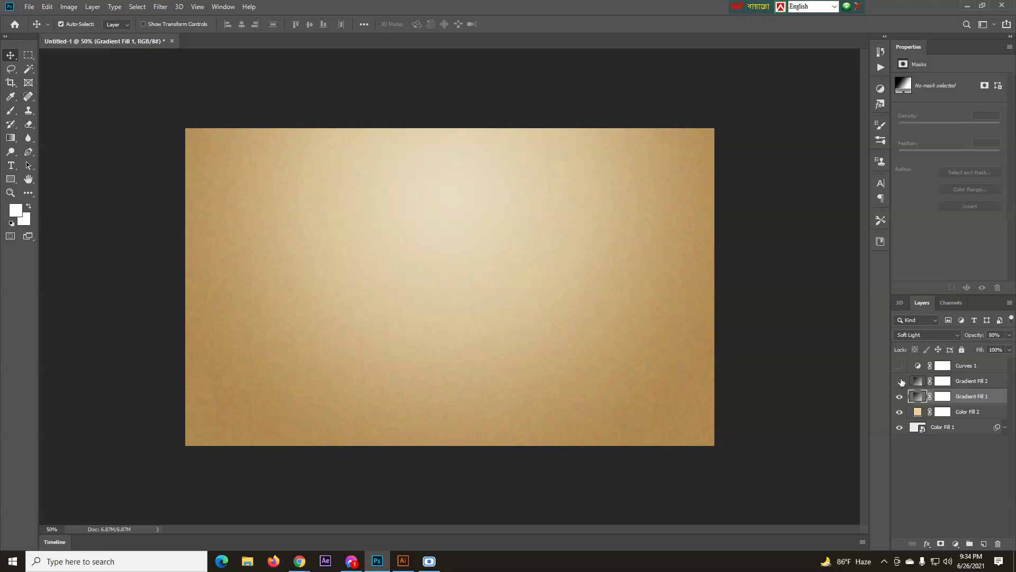
left_click(900, 381)
left_click(900, 381)
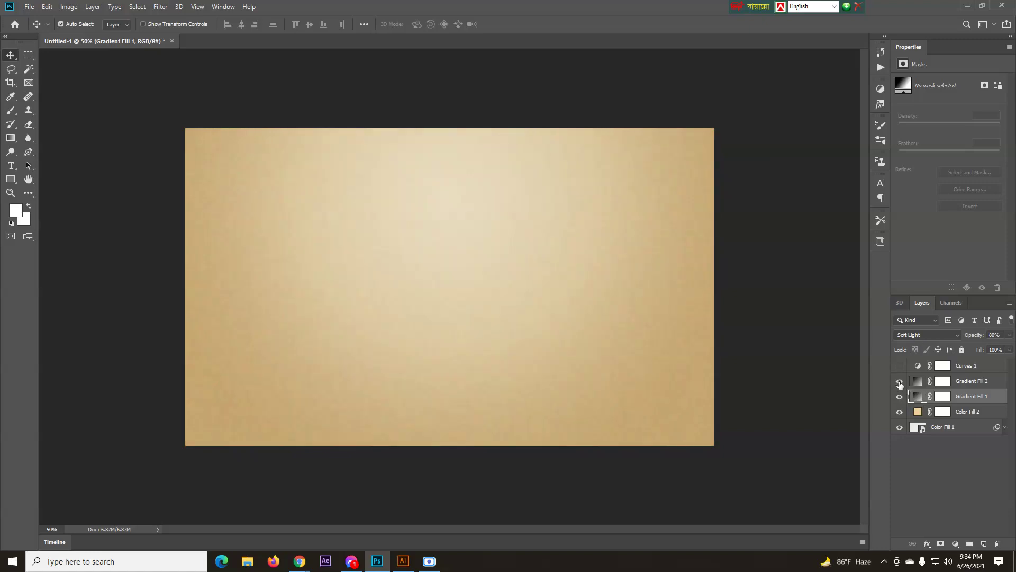
left_click(965, 382)
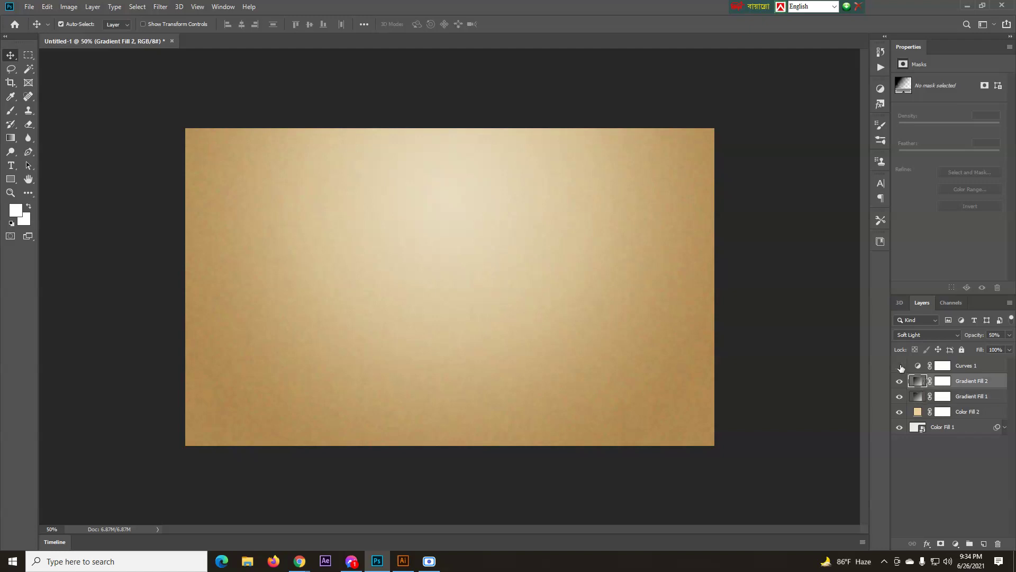
- Compare the background with and without the Curves 1 adjustment, leaving that layer visible and selected
left_click(900, 365)
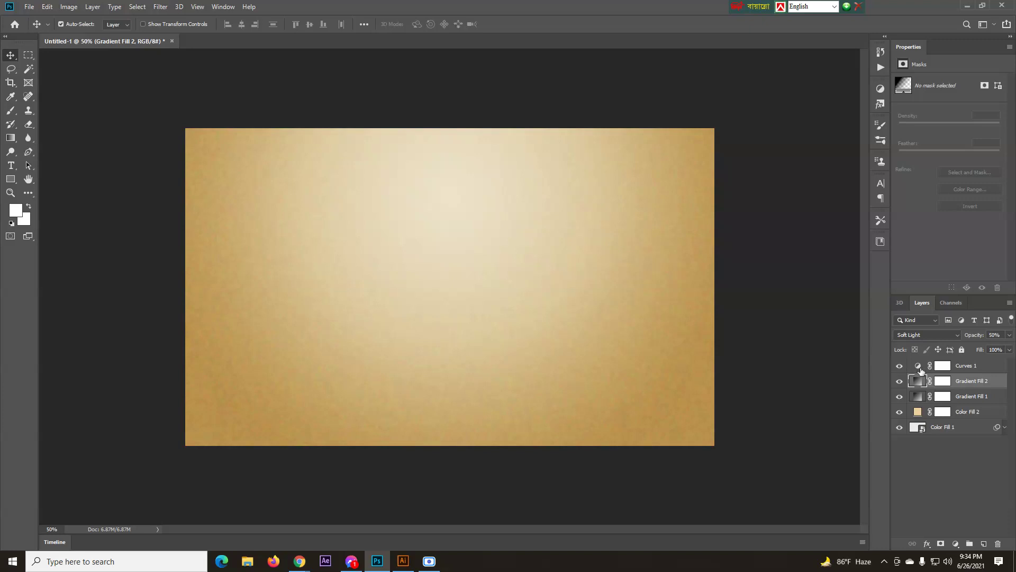
left_click(900, 366)
left_click(900, 367)
left_click(977, 370)
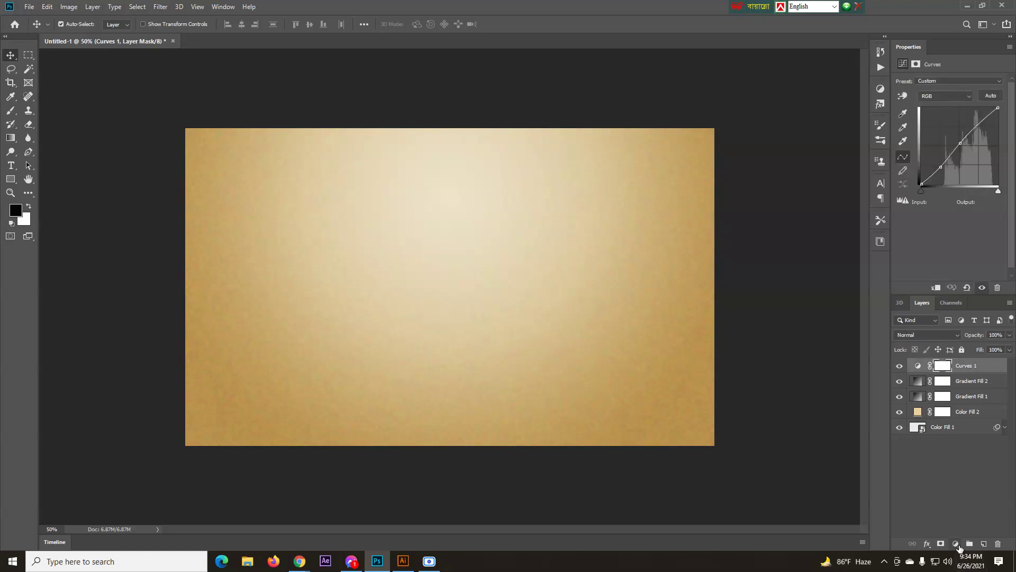
left_click(956, 543)
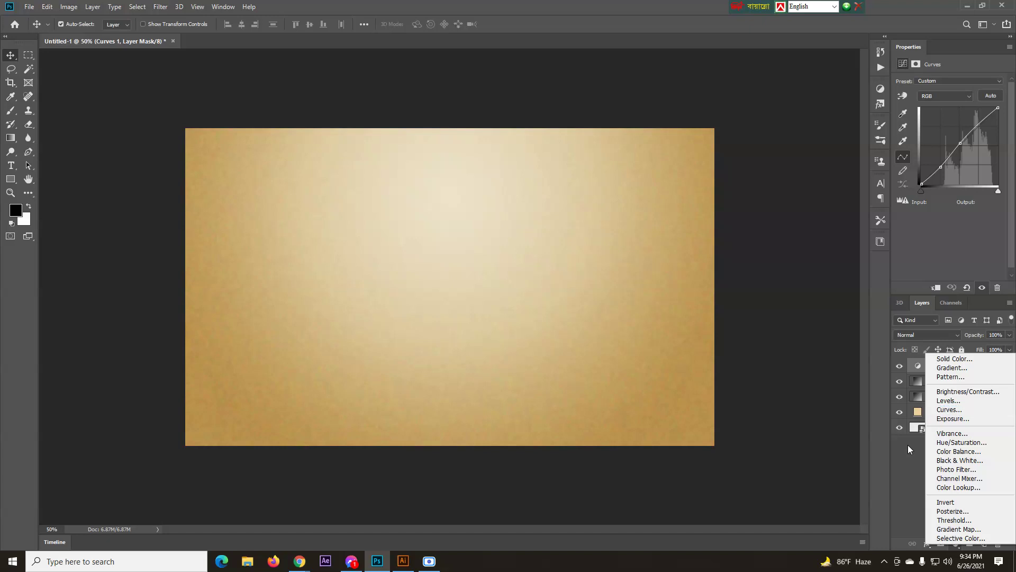
left_click(882, 473)
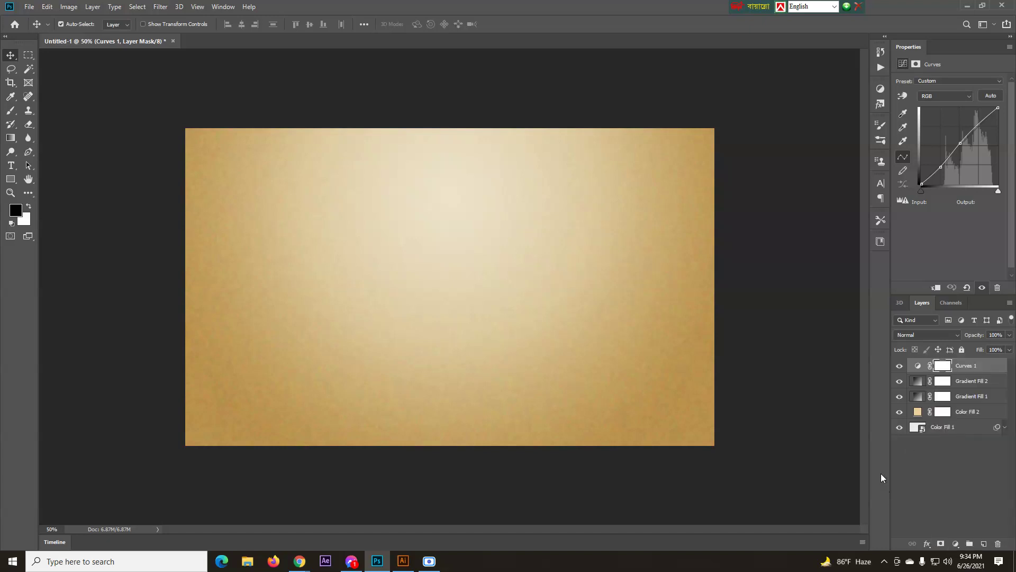
left_click(951, 478)
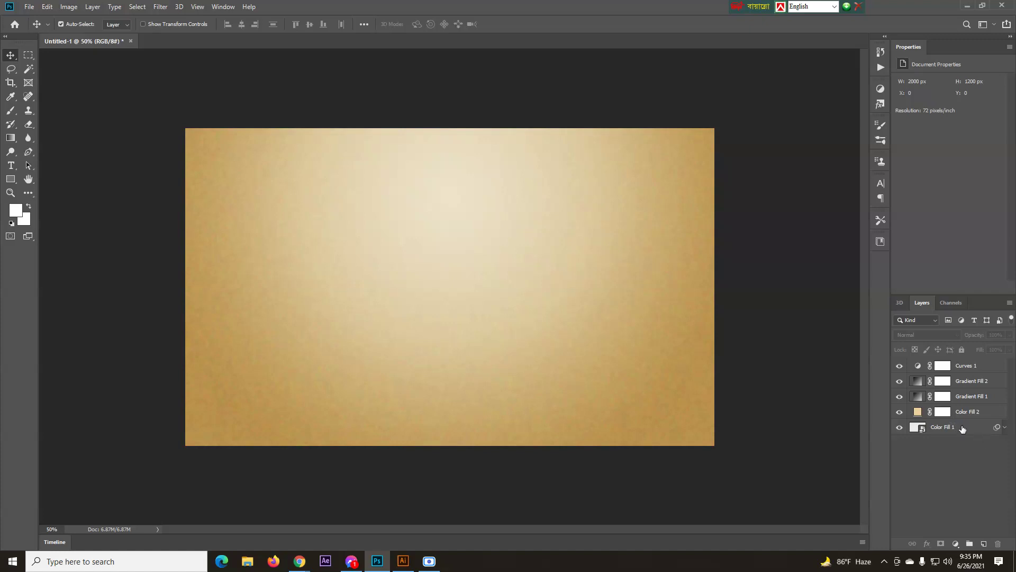
- Group the Color Fill 1 and Color Fill 2 layers and name the group BG Color
left_click(962, 428)
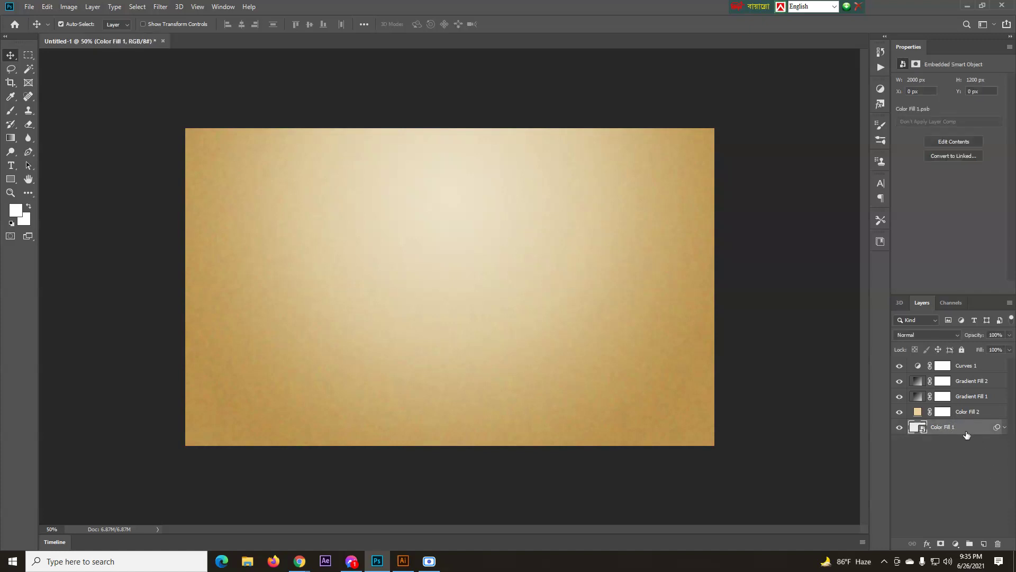
key("shift+alt+m")
key("8")
left_click(968, 427, "ctrl")
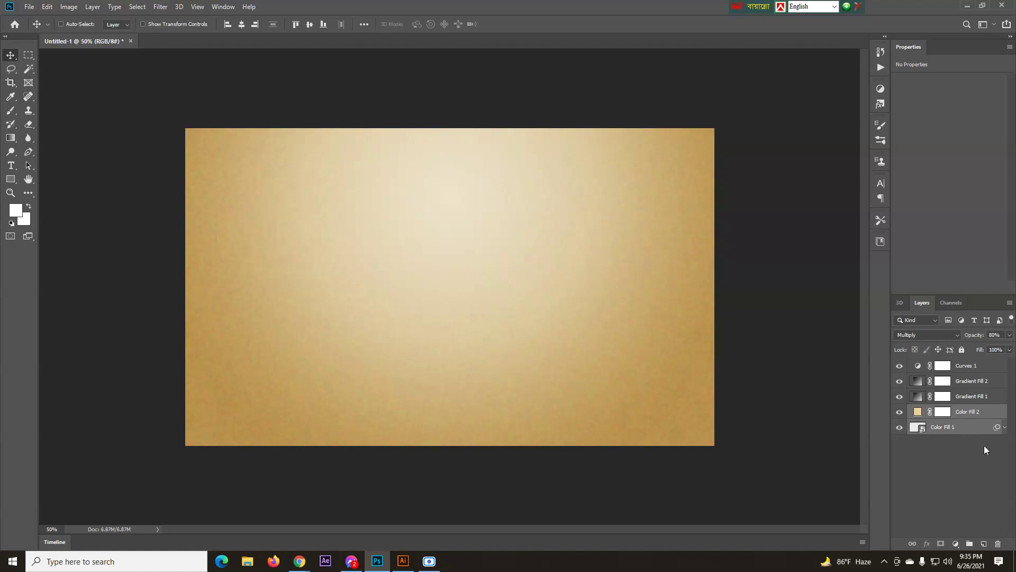
key("ctrl+g")
double_click(936, 411)
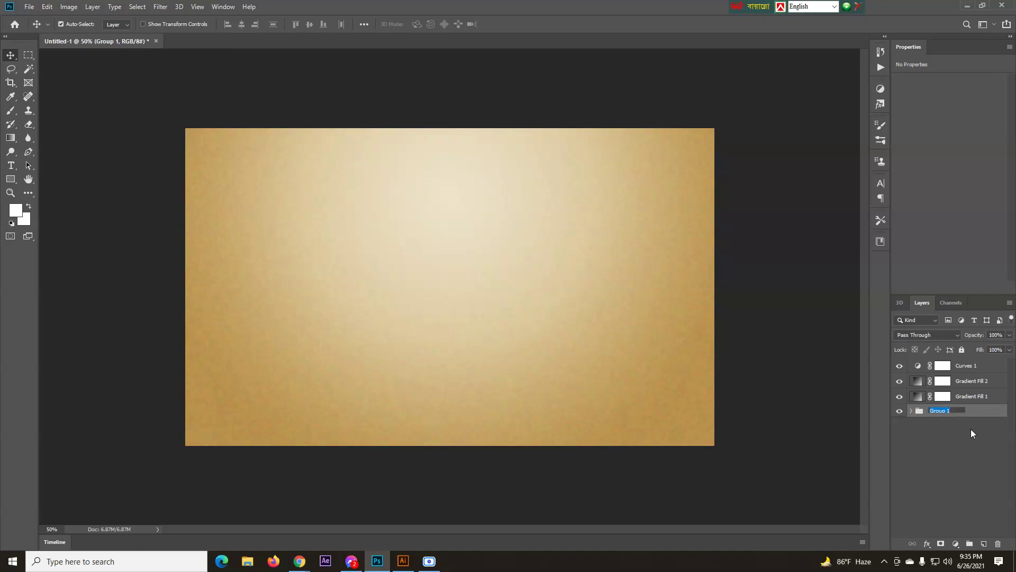
type("BG Color")
key("Return")
- Group the Curves 1, Gradient Fill 2 and Gradient Fill 1 layers and name the group Adjustment
left_click(983, 367)
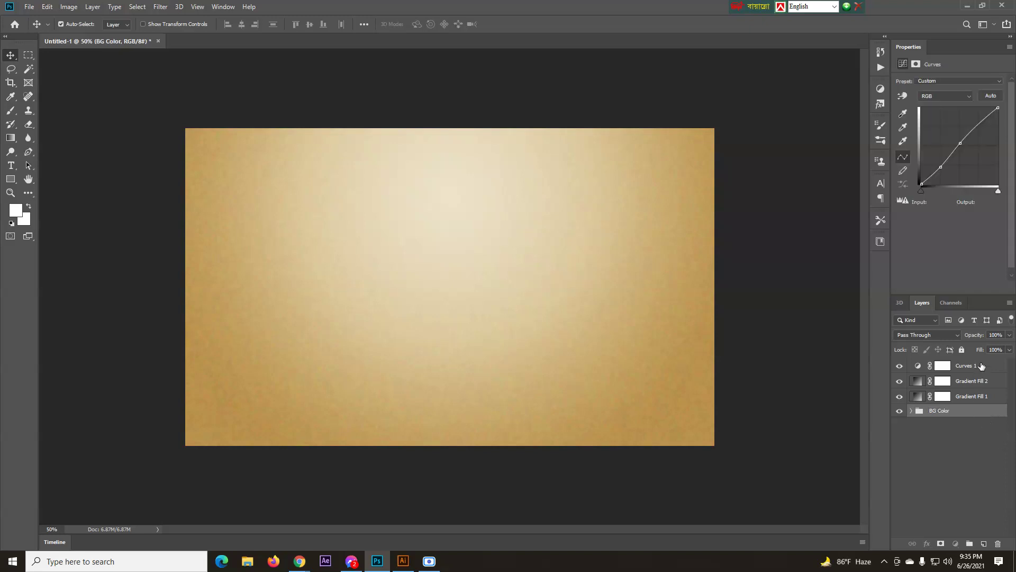
left_click(979, 400, "shift")
key("ctrl")
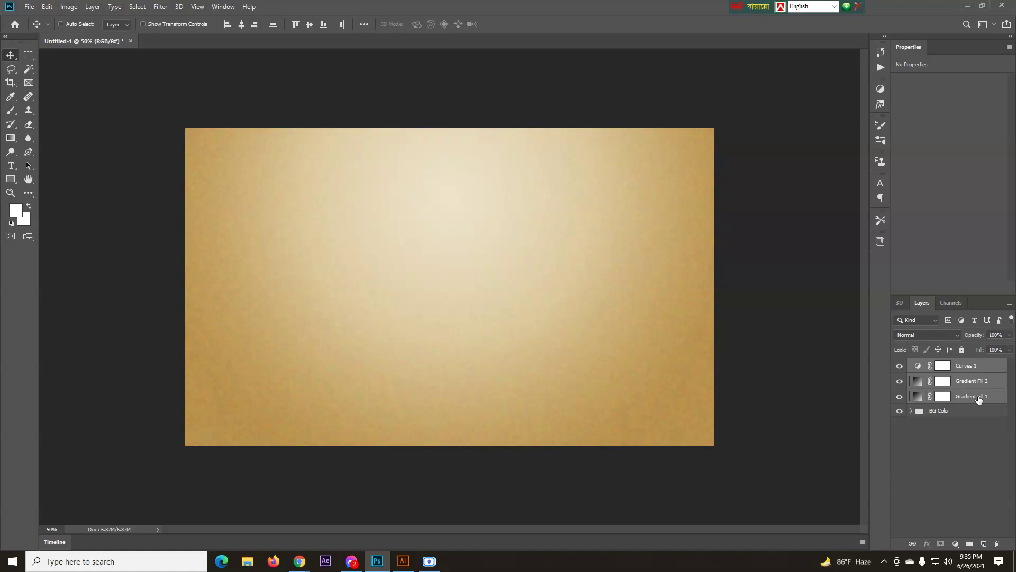
key("ctrl+g")
double_click(936, 365)
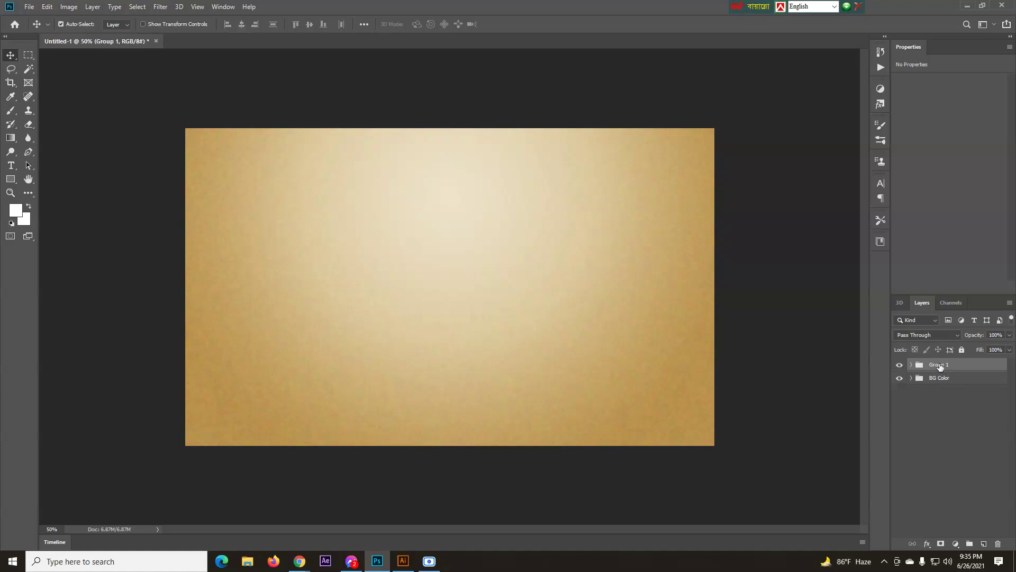
type("Adjustment")
key("Return")
- Group the Adjustment and BG Color groups together and name the parent group BG
left_click(966, 378, "shift")
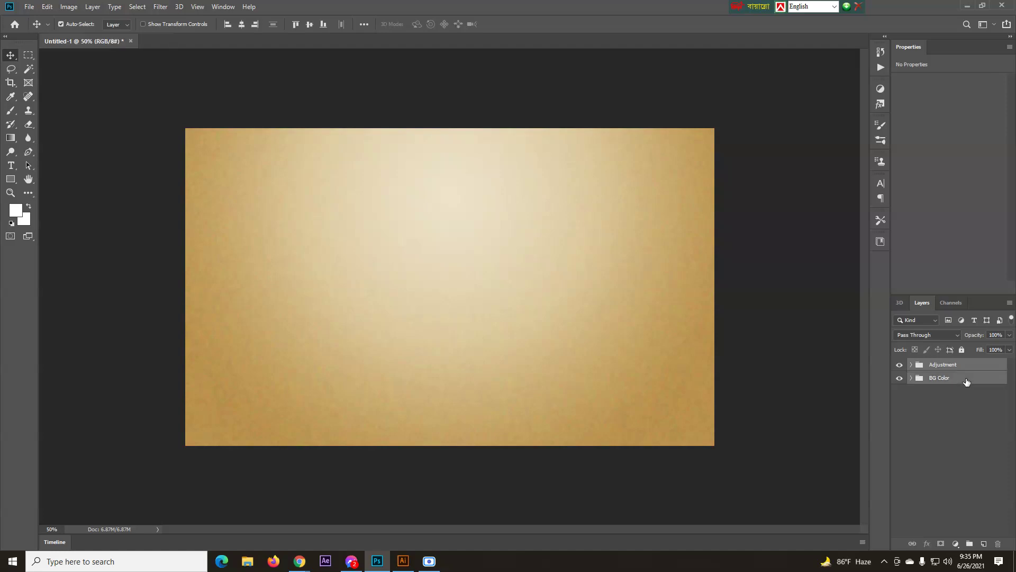
key("ctrl+g")
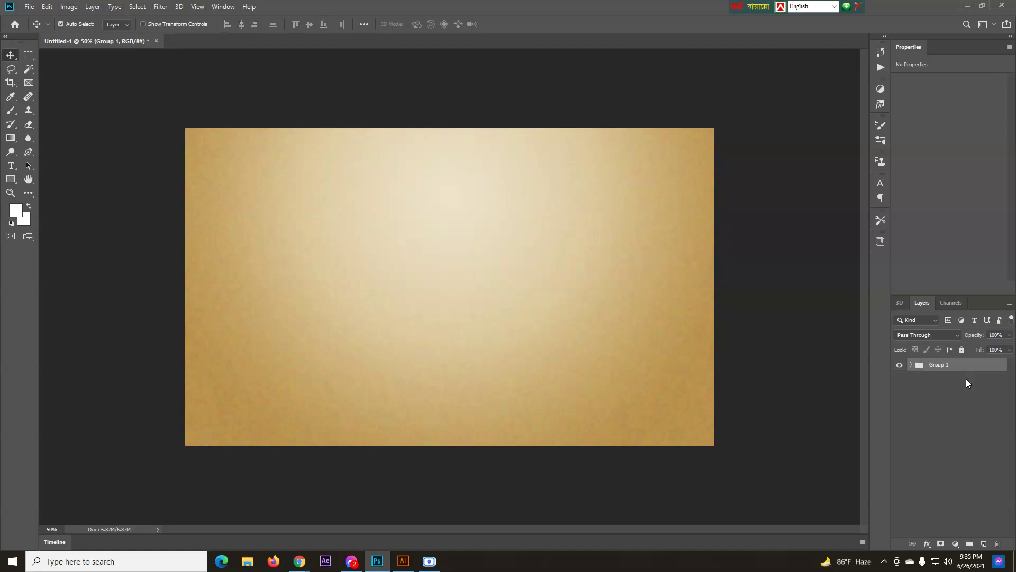
double_click(941, 365)
type("BG")
key("Return")
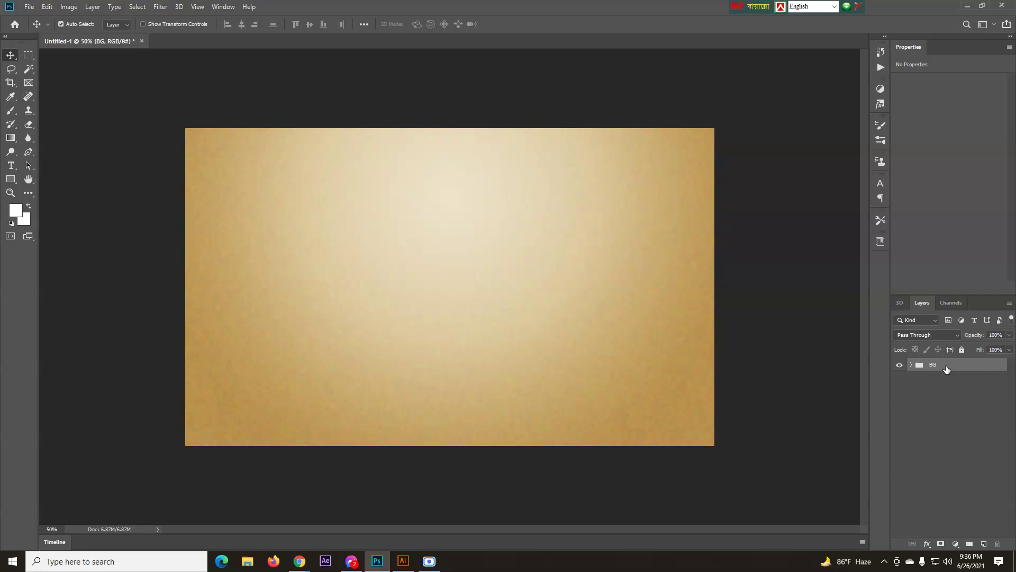
- Add a text layer reading LUXURY near the middle of the canvas
mouse_move(353, 565)
left_click(11, 166)
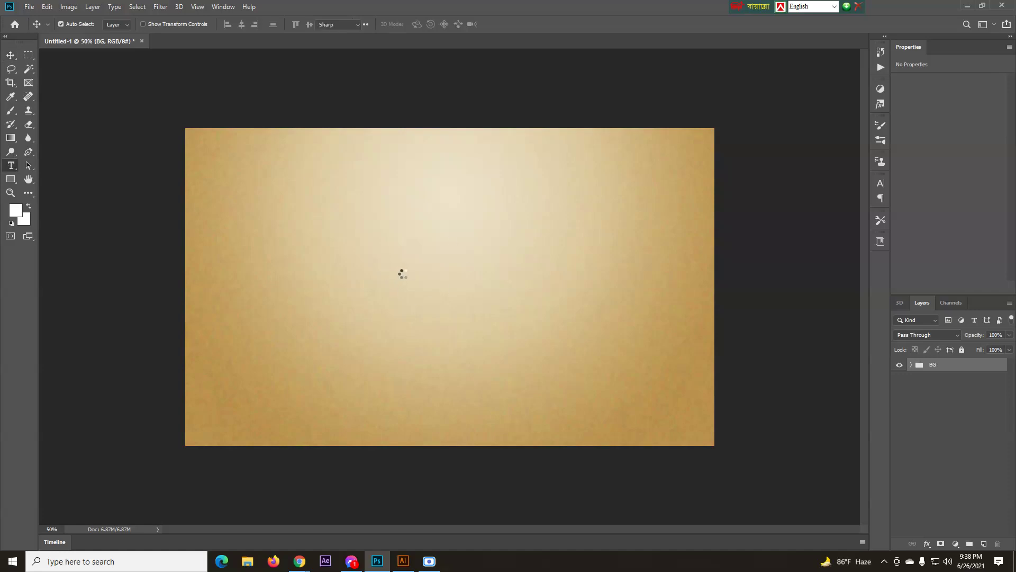
left_click(404, 272)
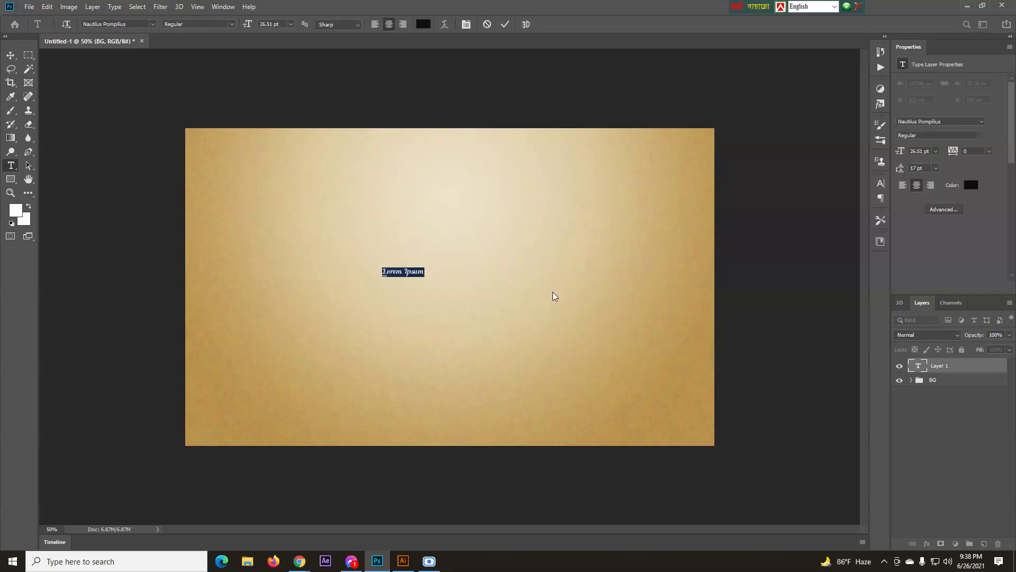
type("Retro")
left_click(10, 56)
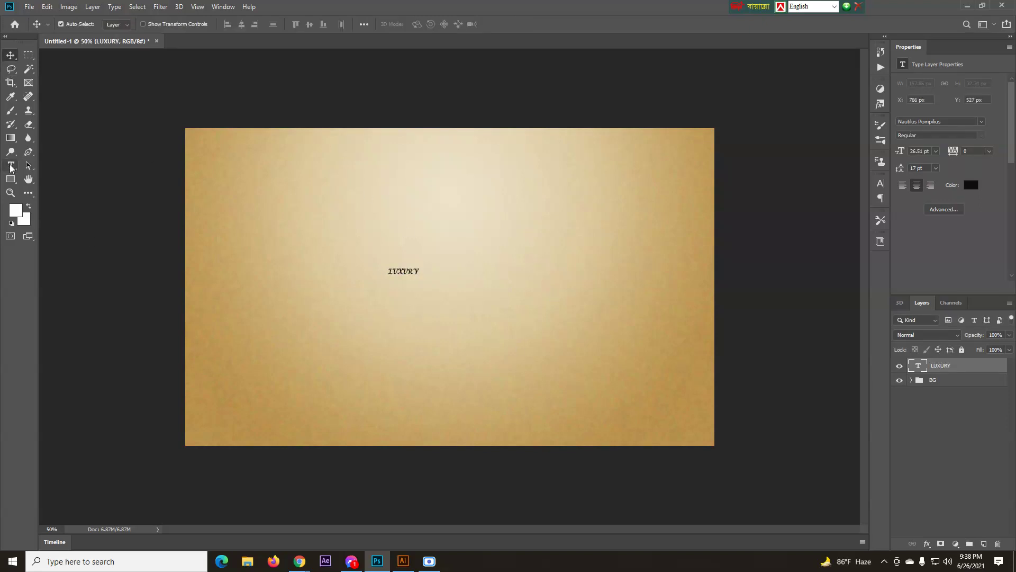
- Enlarge the LUXURY text to about 102 pt with Free Transform and move it to the middle of the canvas
key("ctrl")
key("ctrl+t")
left_click_drag(421, 279, 500, 299)
mouse_move(445, 274)
left_mouse_down()
mouse_move(479, 284)
mouse_move(453, 266)
left_mouse_up()
left_click(10, 55)
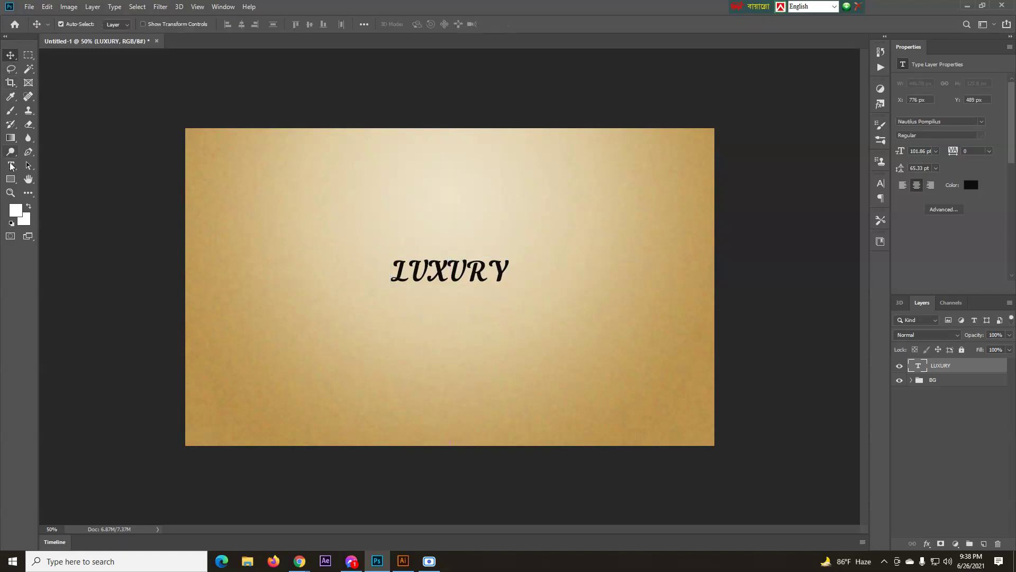
- Set the LUXURY text to the Passion One Bold font at 400 pt
left_click(267, 25)
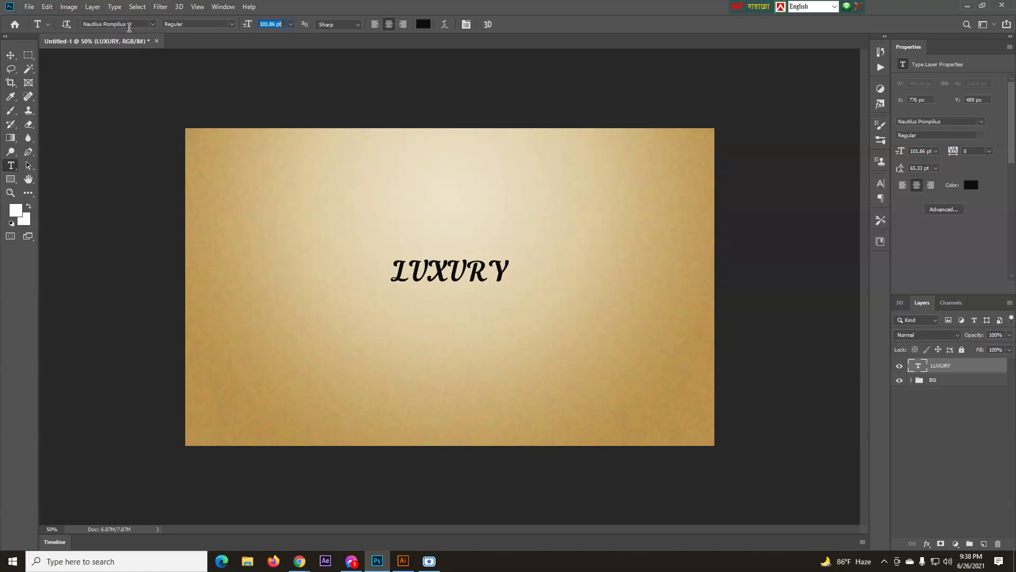
left_click(139, 24)
left_click(140, 26)
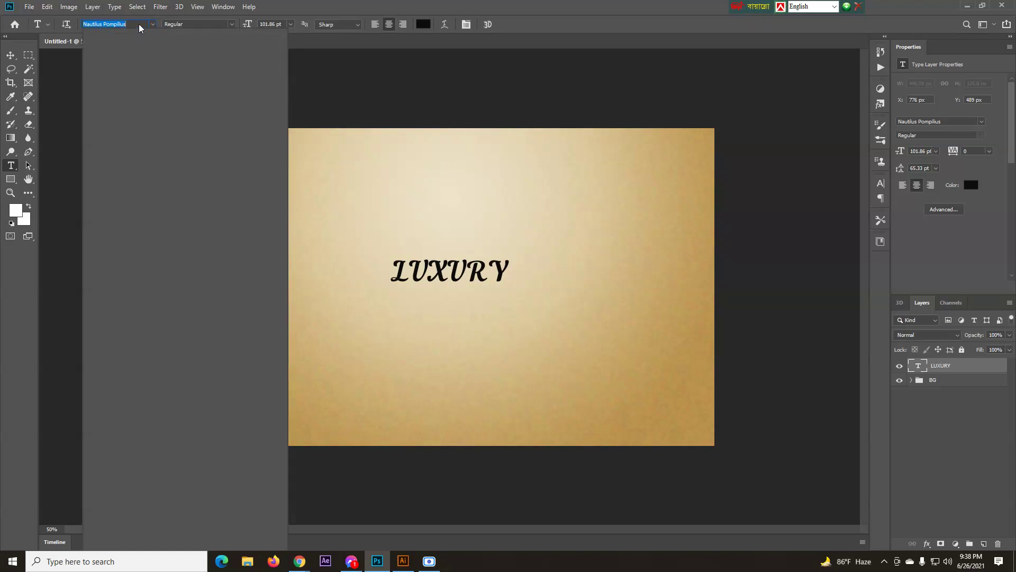
type("pass")
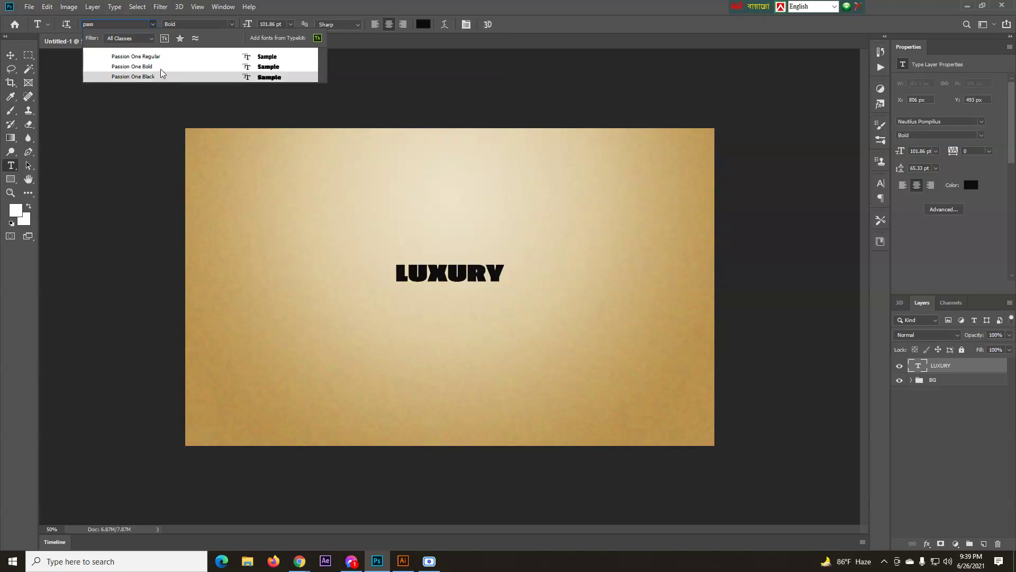
left_click(163, 69)
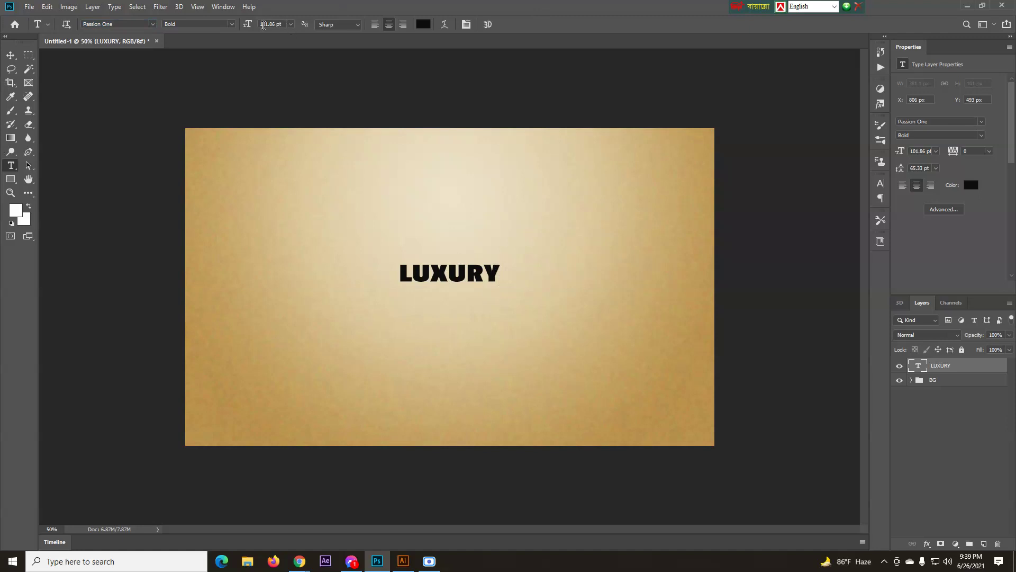
left_click(262, 24)
type("400")
key("Tab")
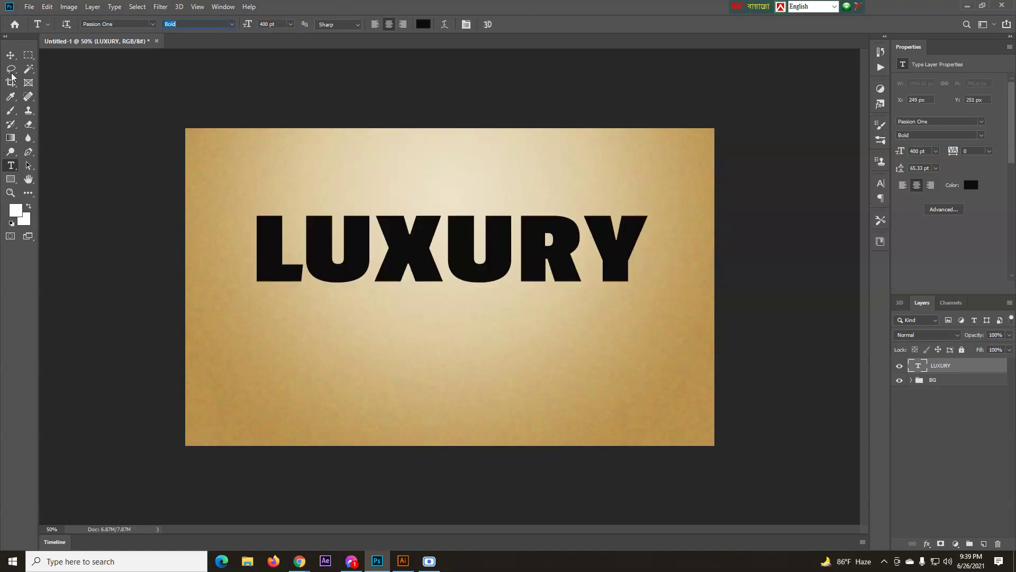
- Centre the LUXURY text horizontally and vertically on the whole canvas, and clear the selection
left_click(11, 56)
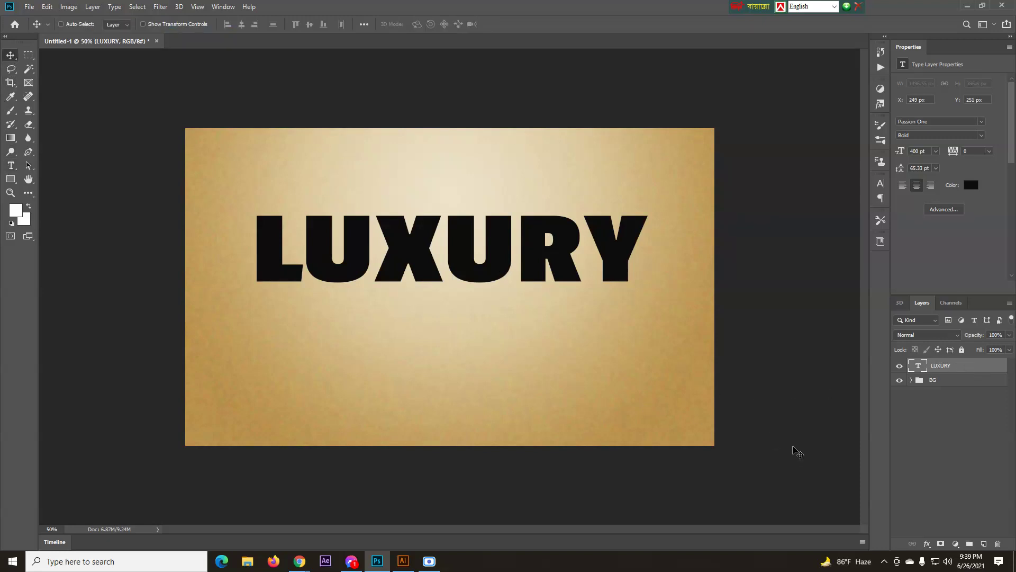
key("ctrl+a")
left_click(241, 23)
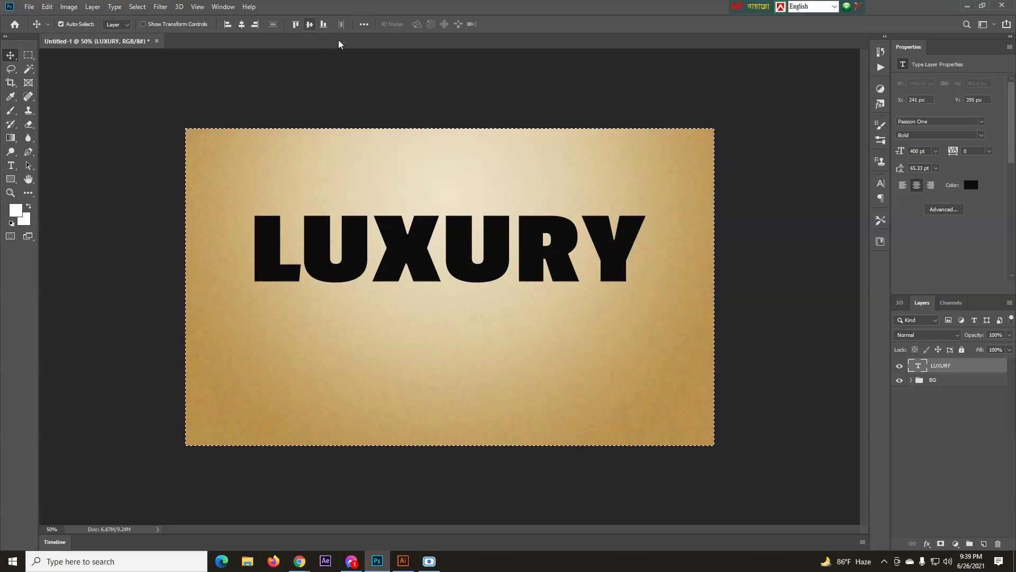
left_click(310, 25)
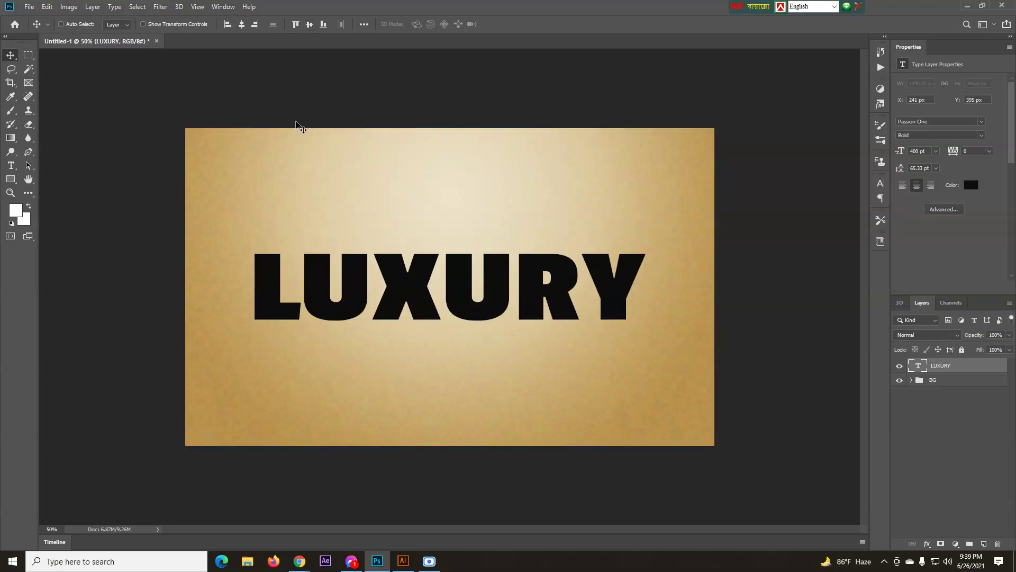
key("ctrl+d")
key("ctrl+minus")
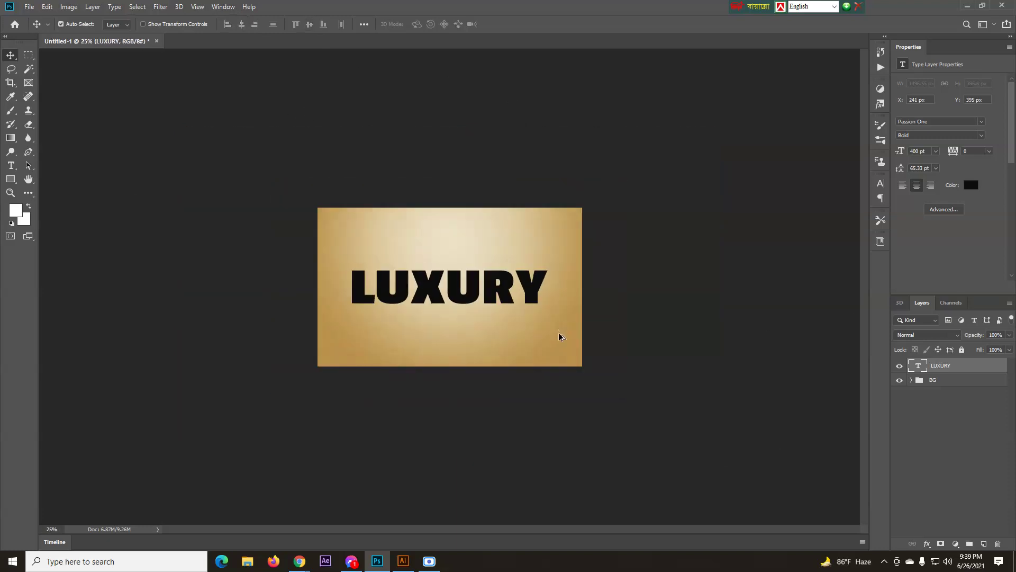
key("ctrl+plus")
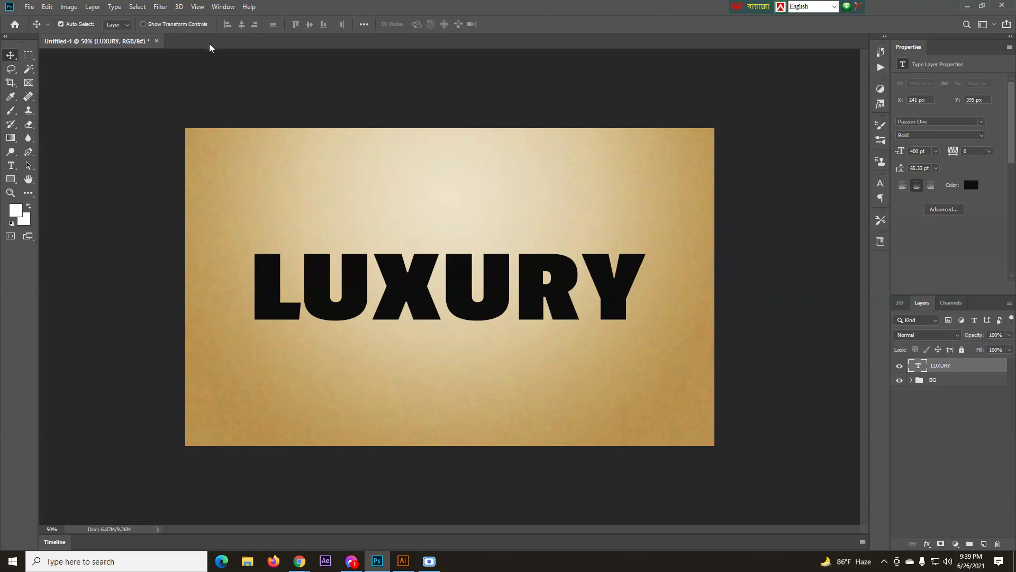
- Try the Black and Regular font styles on the LUXURY text, and return it to Bold
left_click(11, 166)
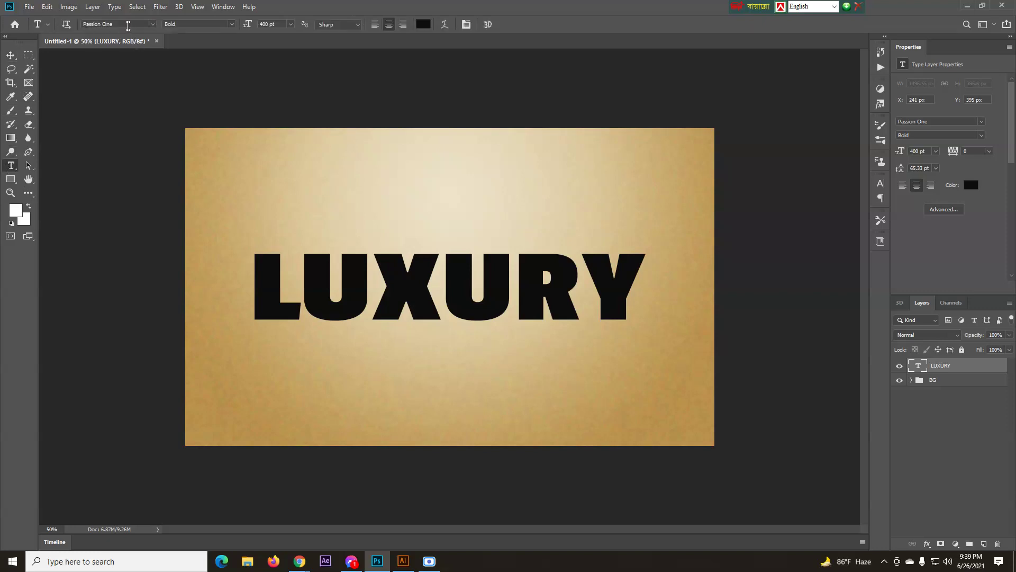
left_click(233, 25)
left_click(215, 51)
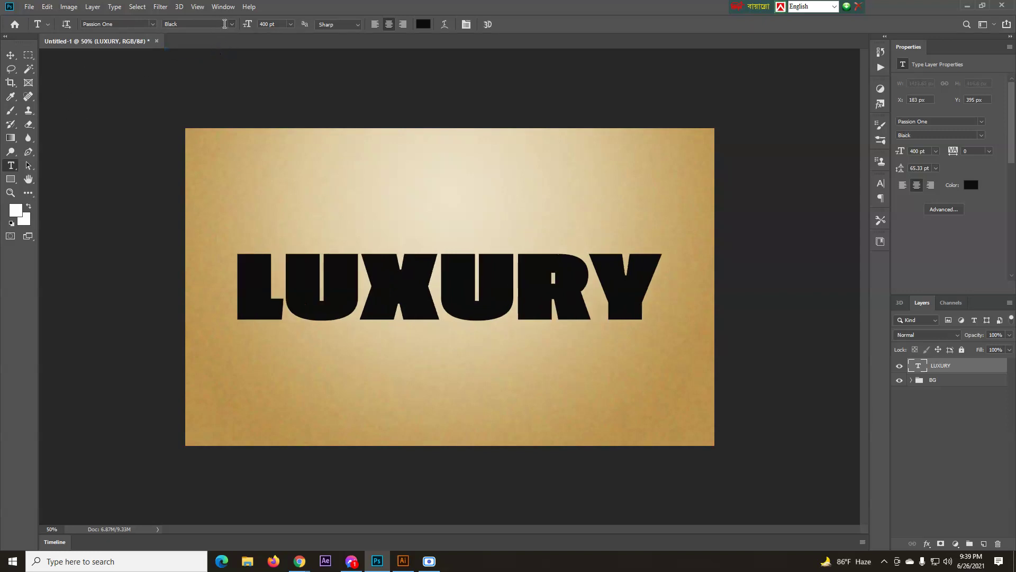
left_click(232, 25)
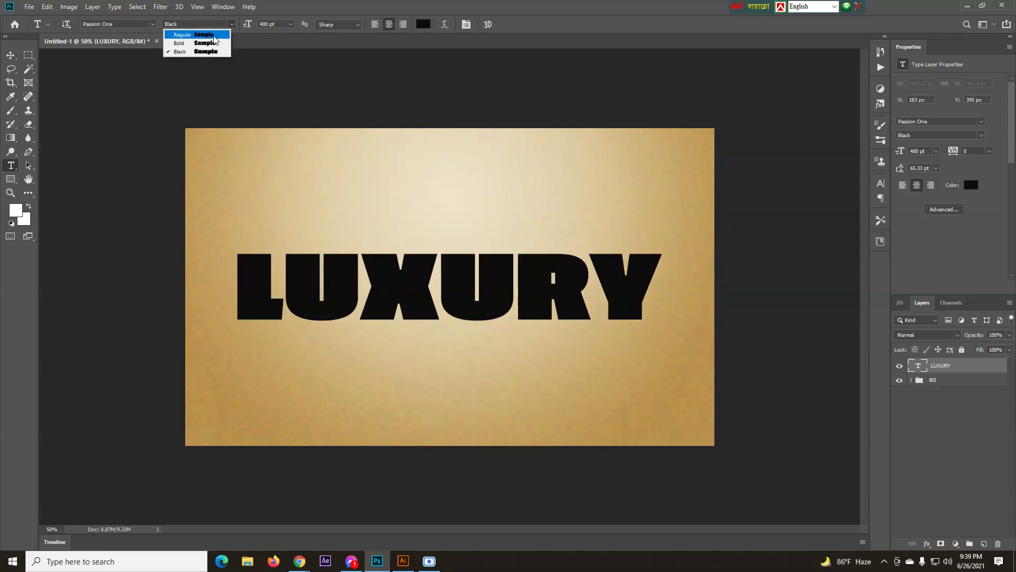
left_click(214, 35)
left_click(233, 27)
left_click(214, 43)
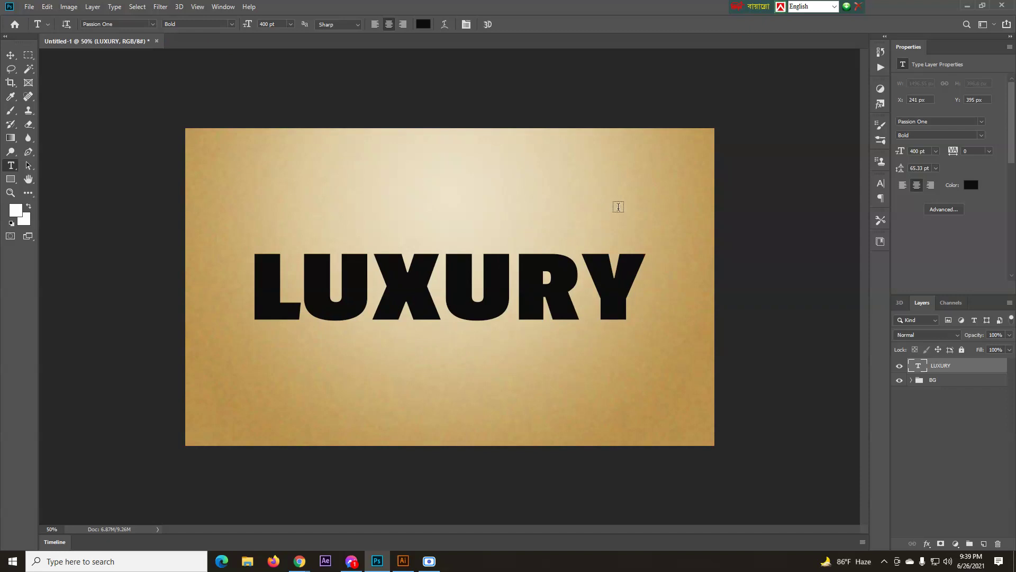
left_click(11, 55)
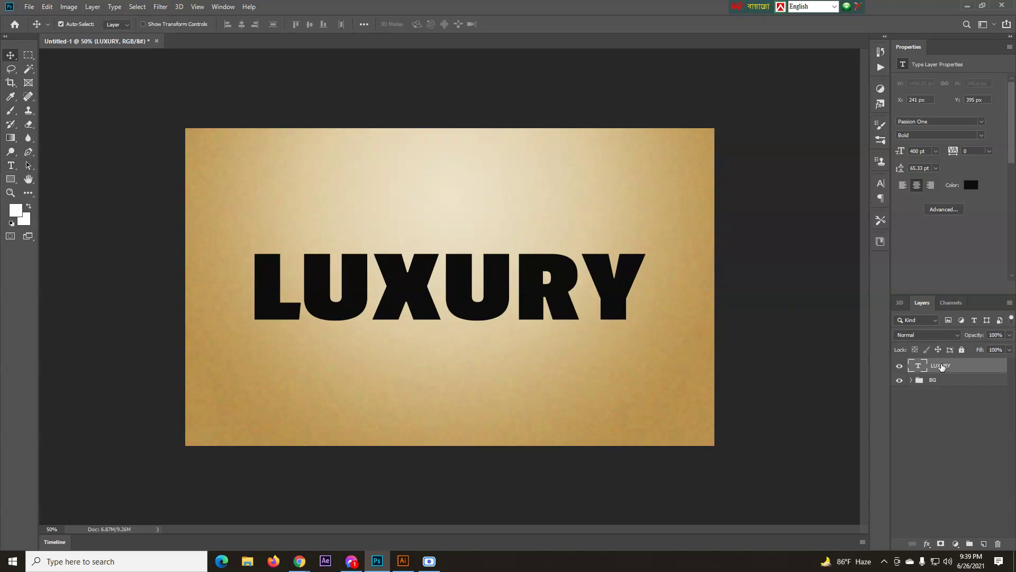
left_click(10, 165)
left_click(275, 24)
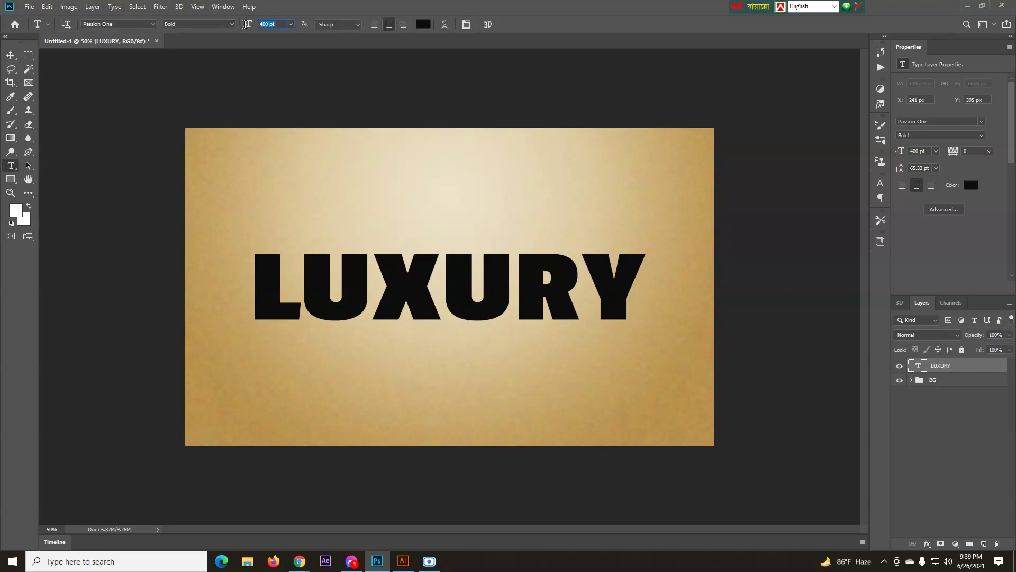
- Convert the LUXURY text layer to a smart object
left_click(9, 55)
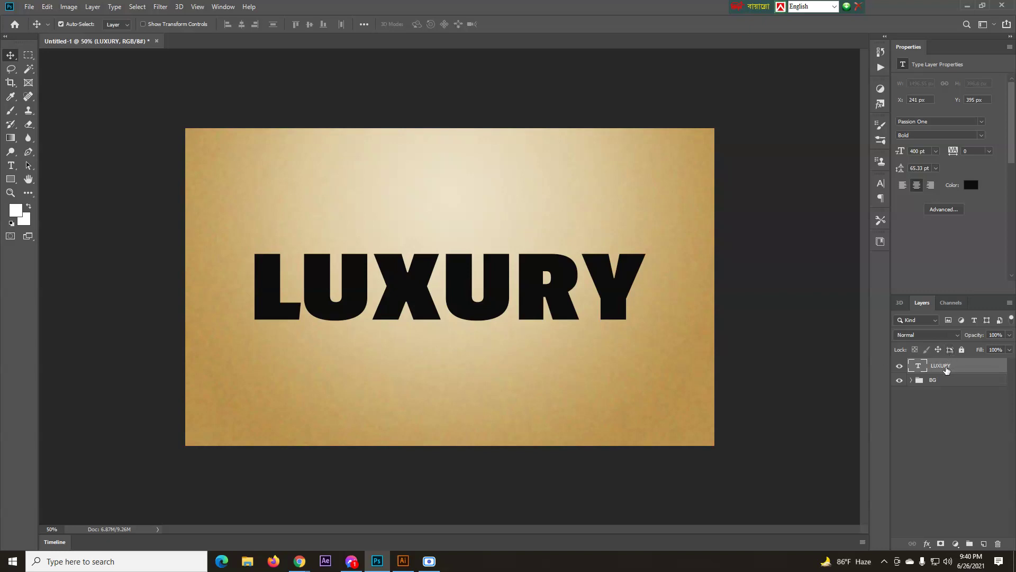
right_click(963, 366)
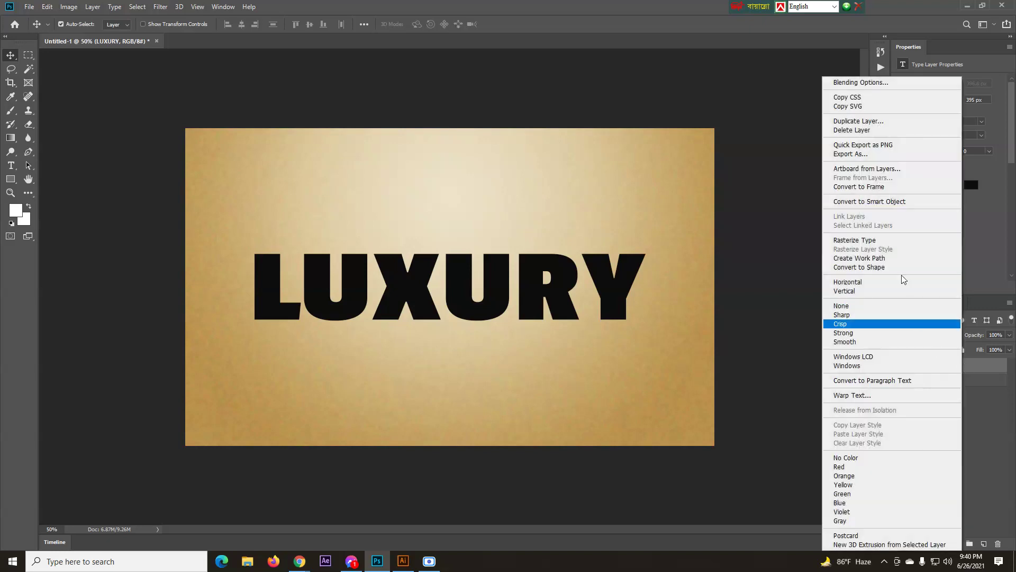
left_click(876, 201)
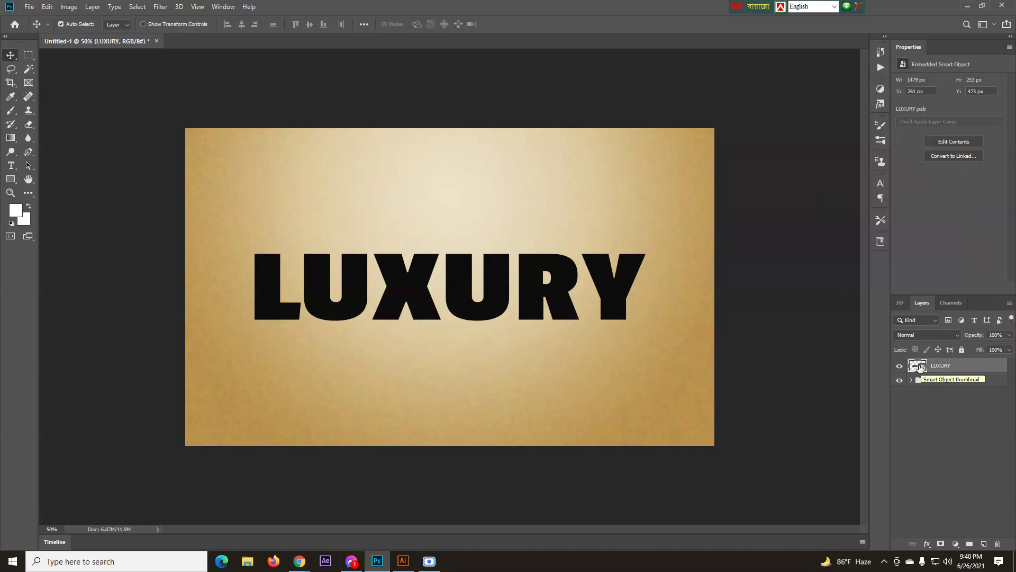
- Try replacing the wording inside the LUXURY smart object with TEXT, check it in the main document, and close LUXURY.psb
double_click(919, 365)
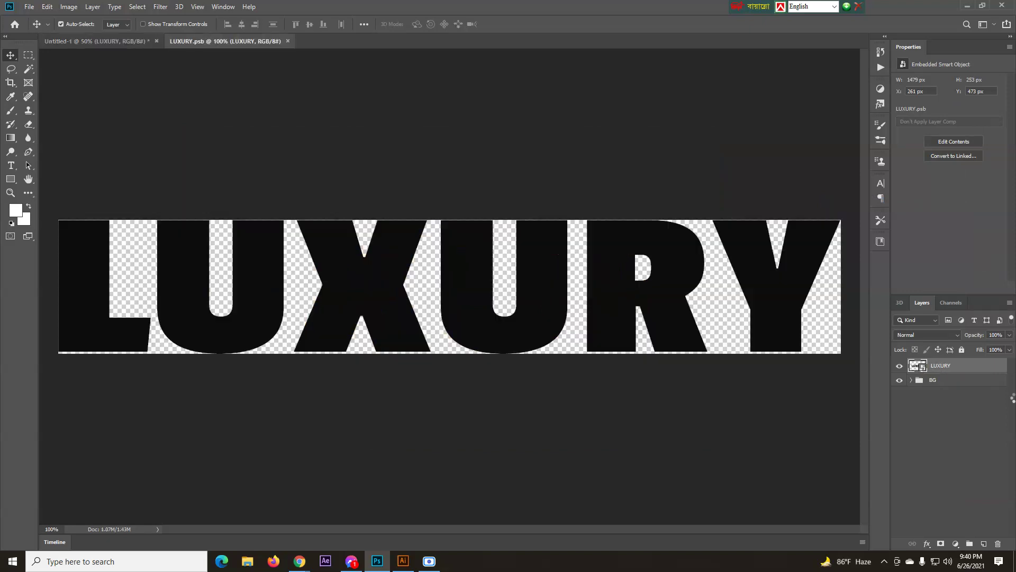
left_click(11, 166)
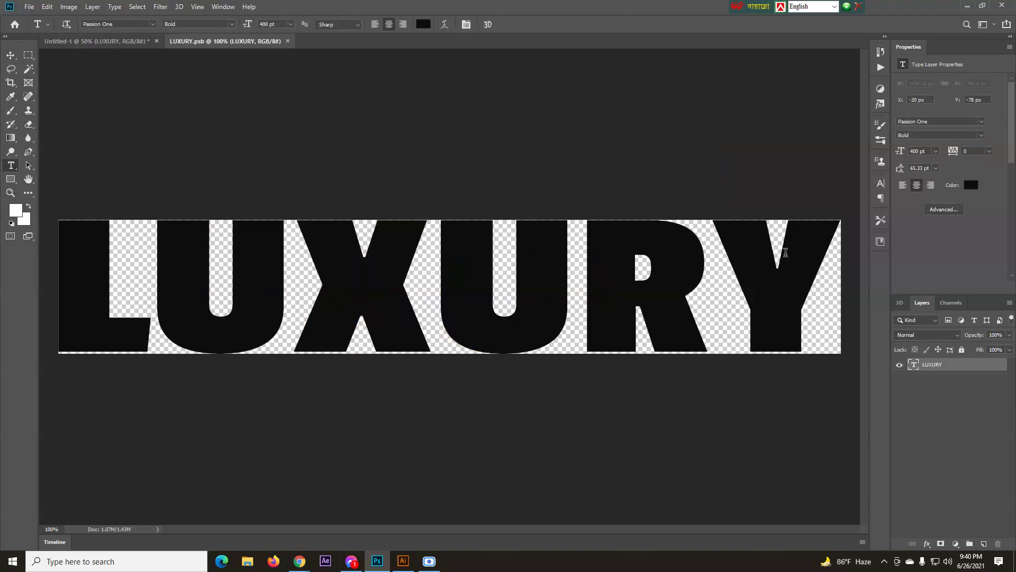
left_click_drag(805, 263, 96, 269)
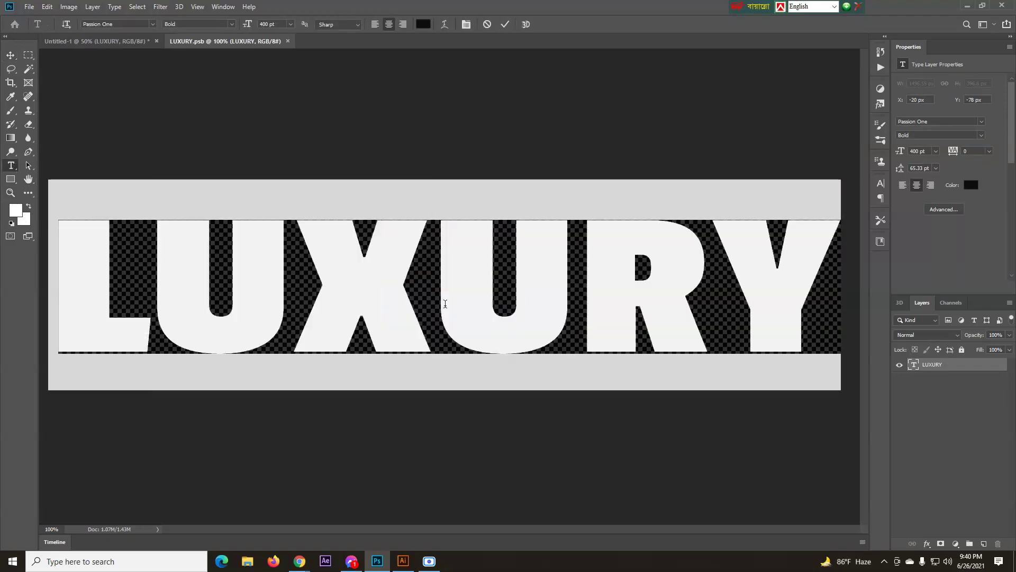
type("TE")
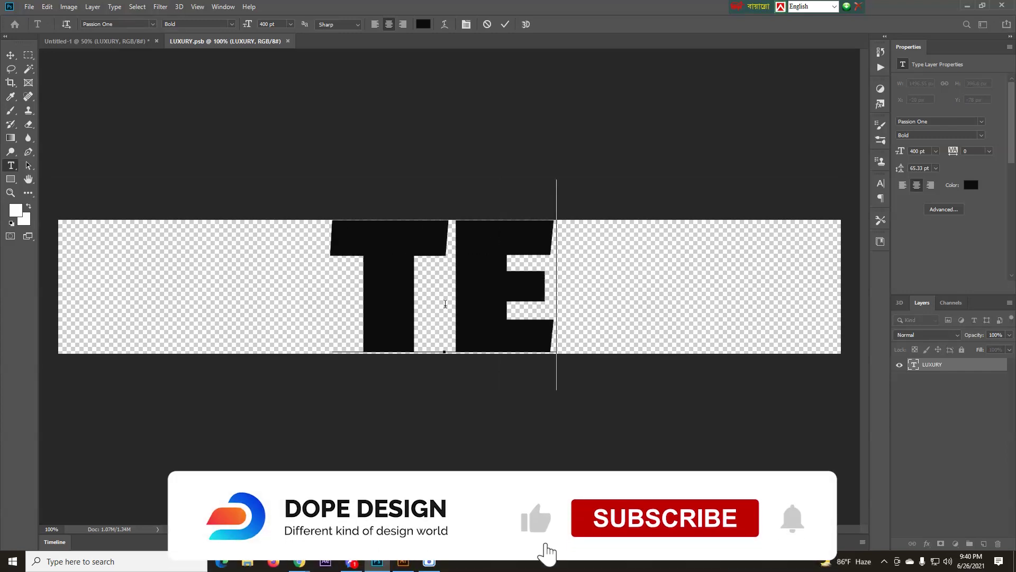
type("XT")
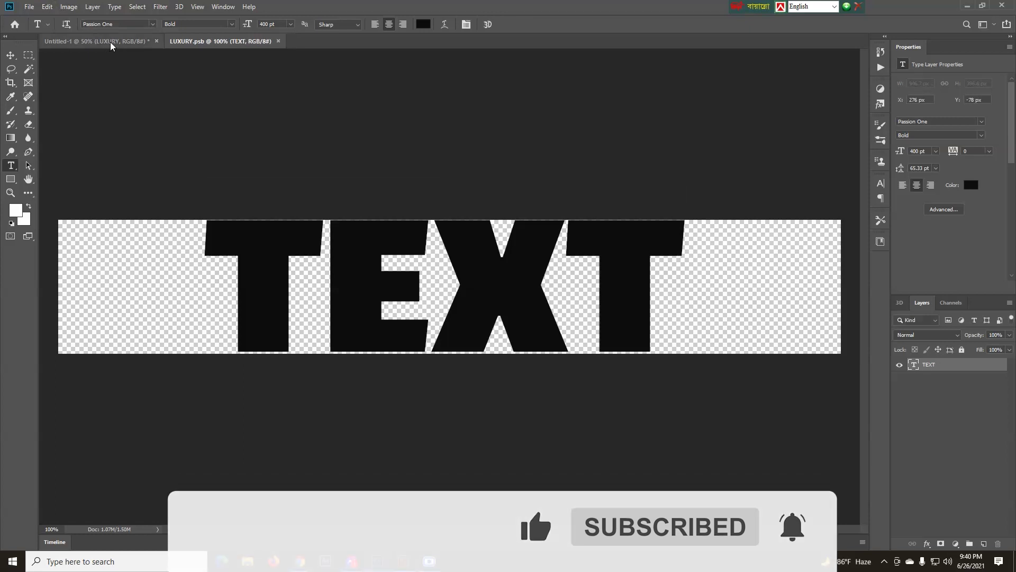
left_click(96, 41)
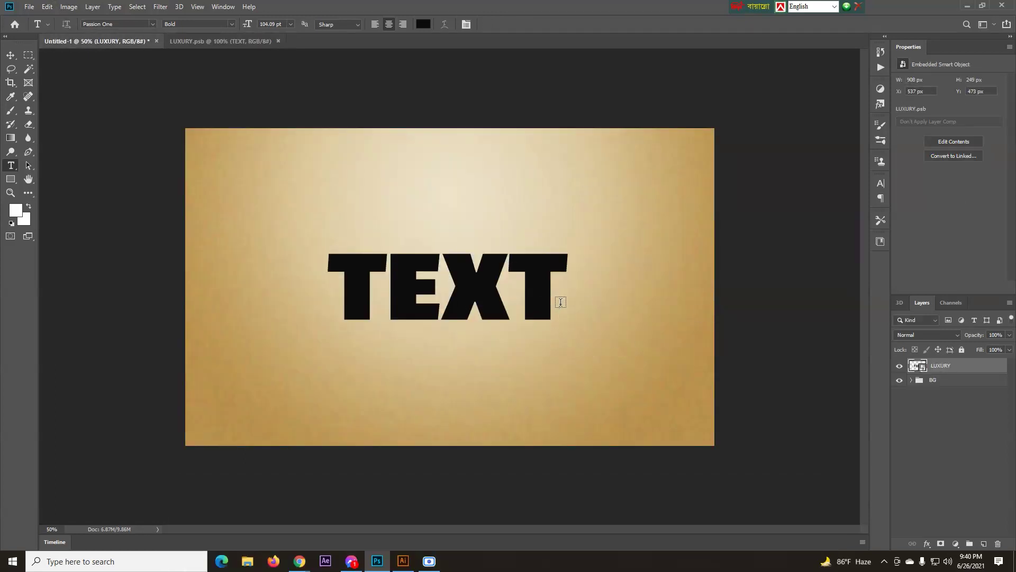
left_click(277, 41)
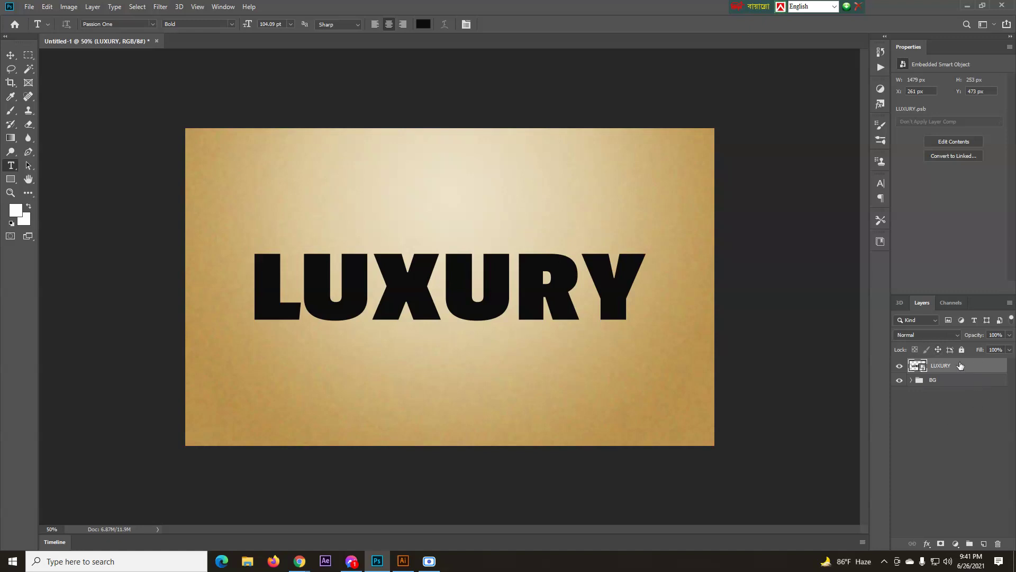
- Duplicate the LUXURY smart object and name the copy Place Your Text Here
key("ctrl+j")
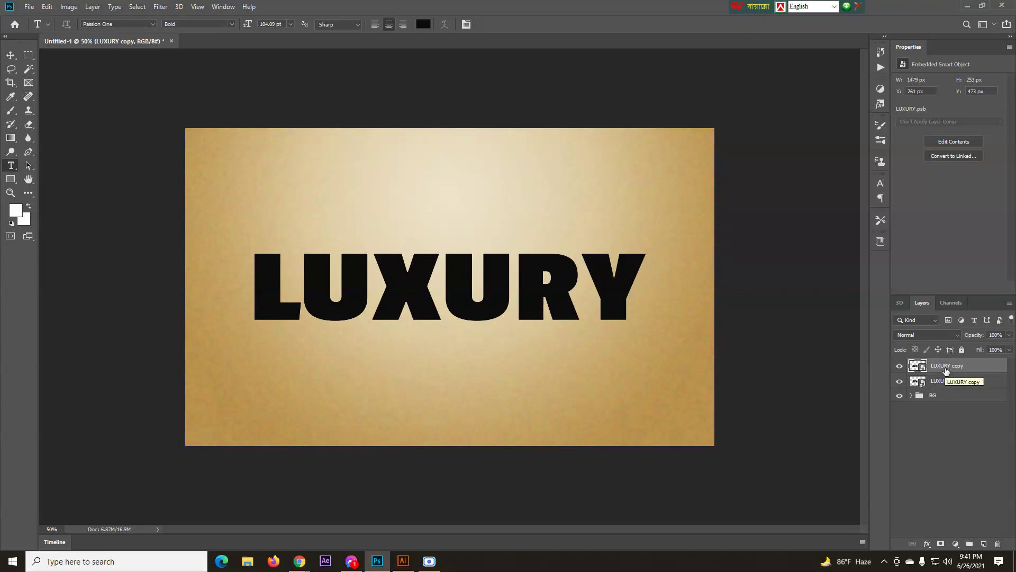
double_click(947, 366)
type("P")
key("BackSpace")
type("Text Here")
key("Return")
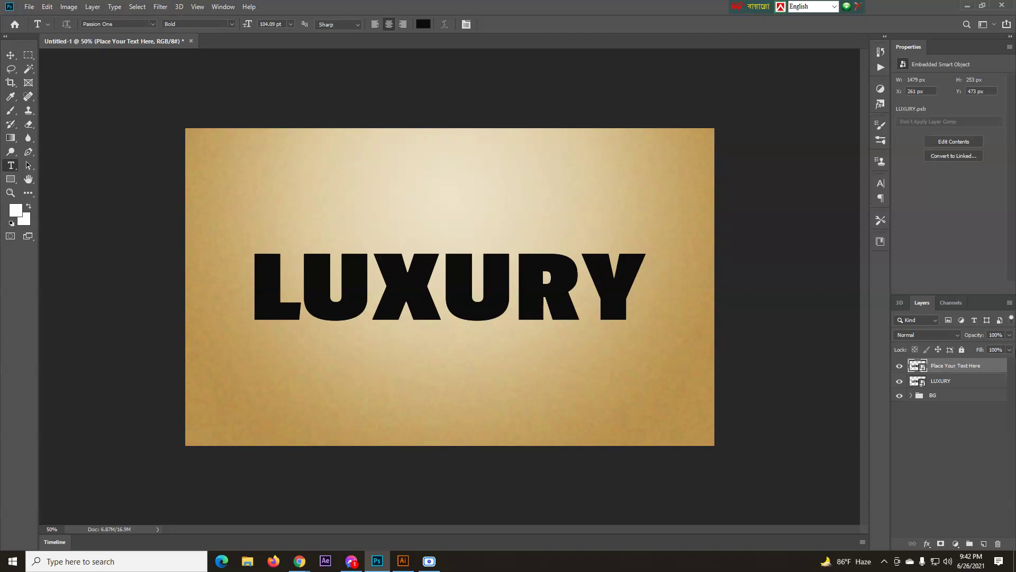
- Set the Place Your Text Here layer's fill to 0% and hide the layer
left_click(1009, 349)
left_click_drag(1009, 362, 928, 365)
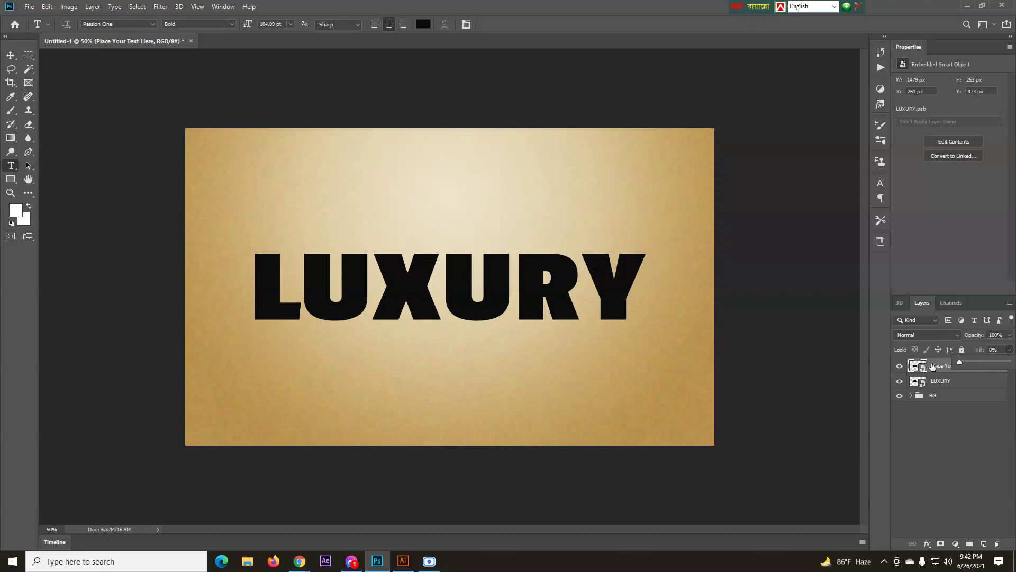
left_click(977, 380)
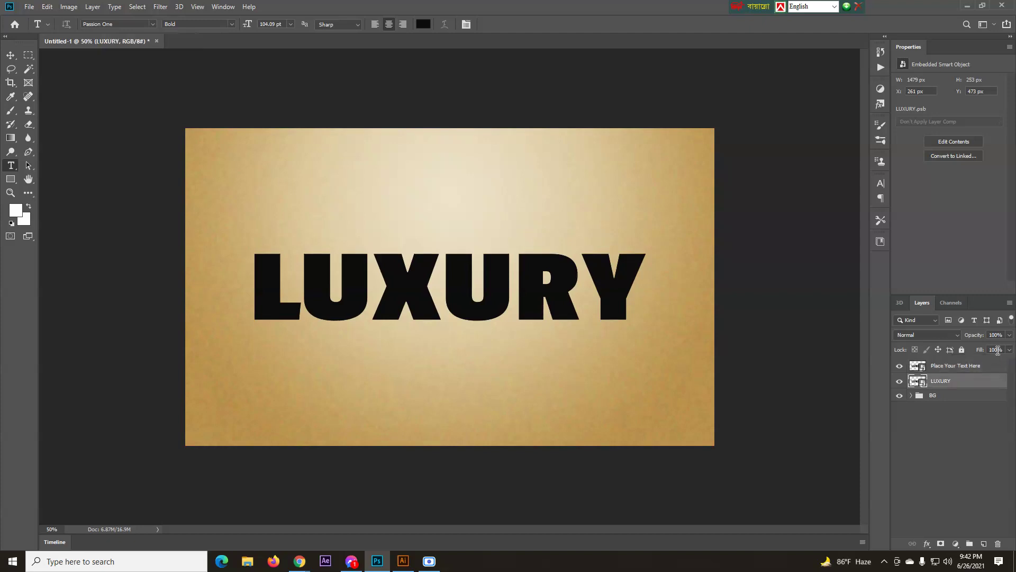
left_click(971, 365)
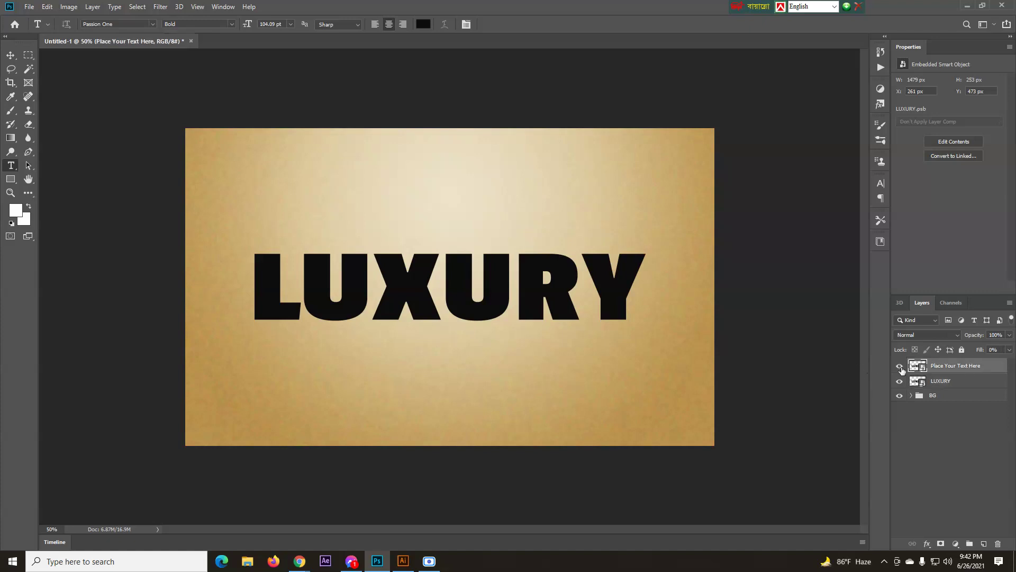
left_click(901, 367)
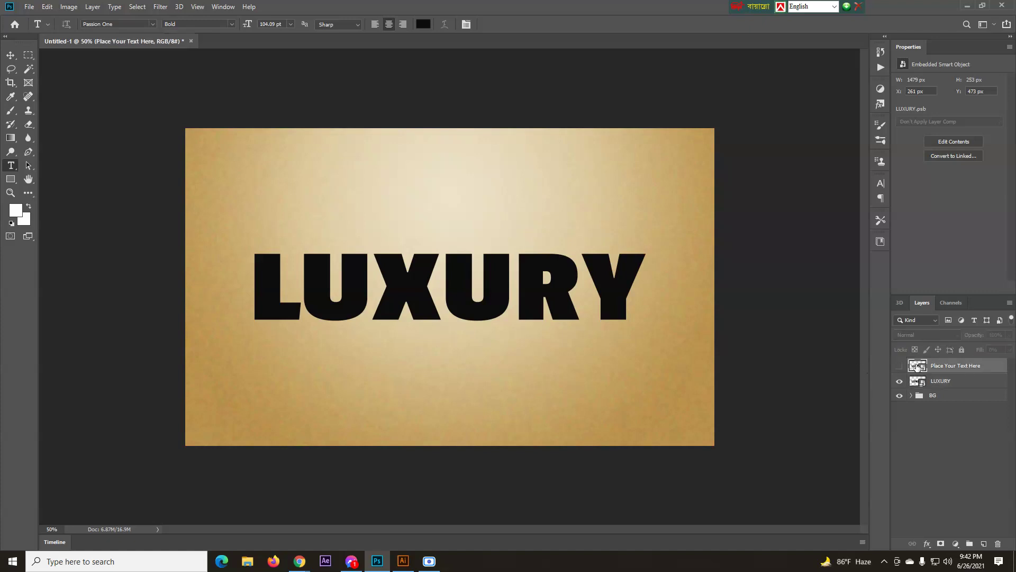
- Duplicate the LUXURY smart object and place the copy directly beneath the original, above the BG group
left_click(955, 382)
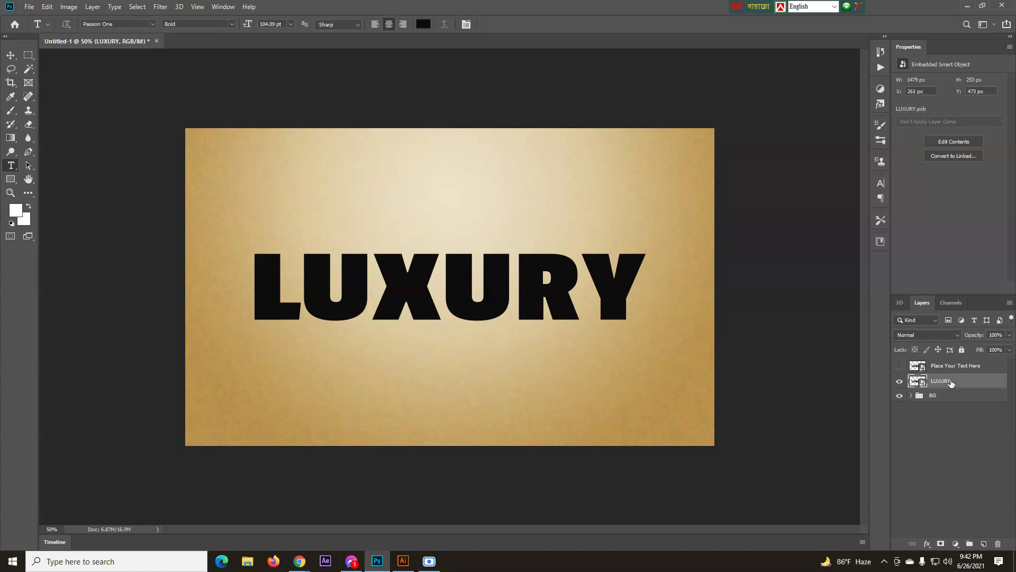
key("ctrl+j")
left_click_drag(951, 382, 951, 403)
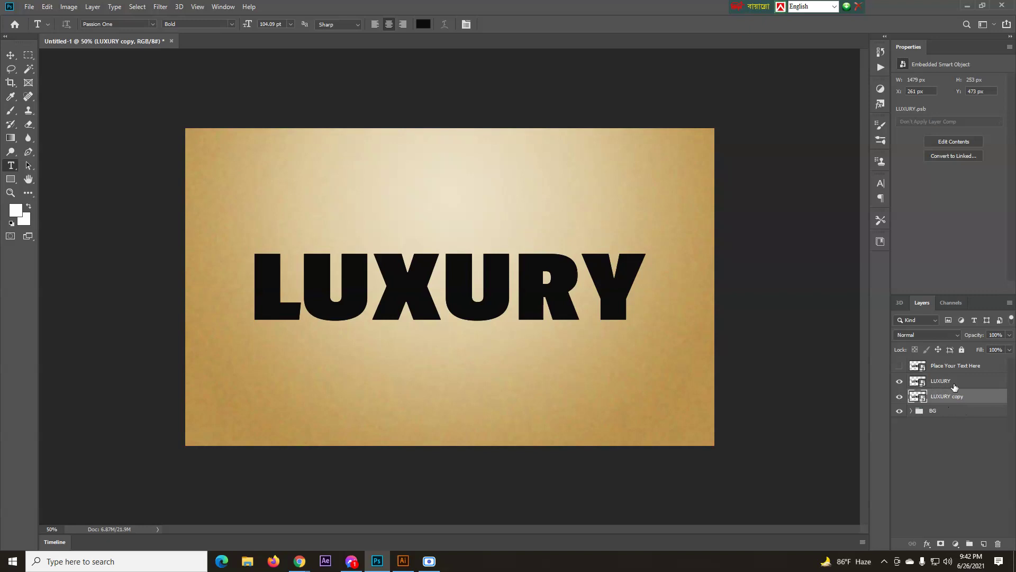
- Hide the LUXURY copy layer beneath the original LUXURY layer
left_click(958, 387)
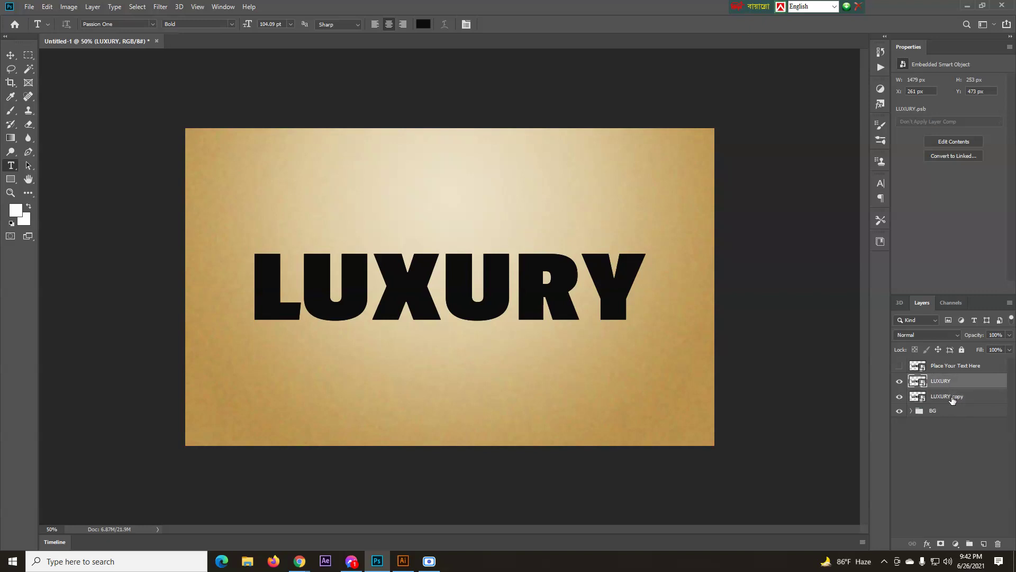
left_click(953, 398)
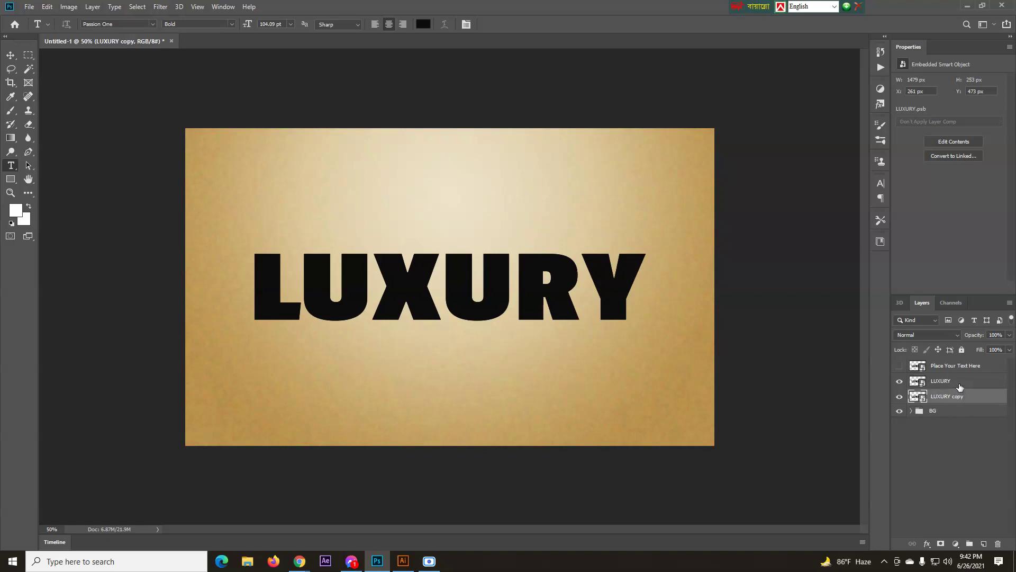
left_click(958, 386)
left_click(945, 399)
left_click(900, 398)
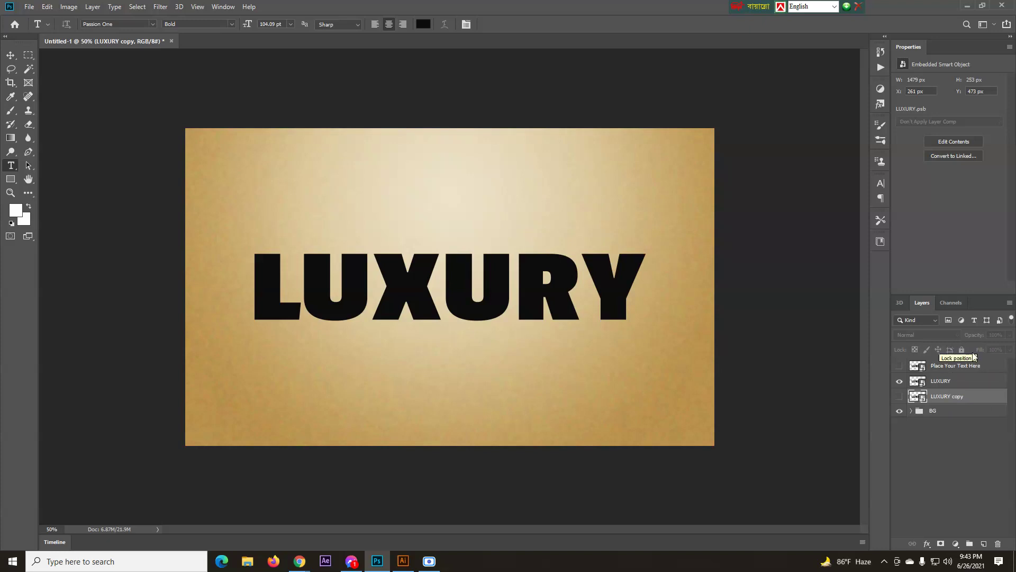
- Add a Gradient Overlay to the LUXURY layer using the Black, White gradient
left_click(981, 382)
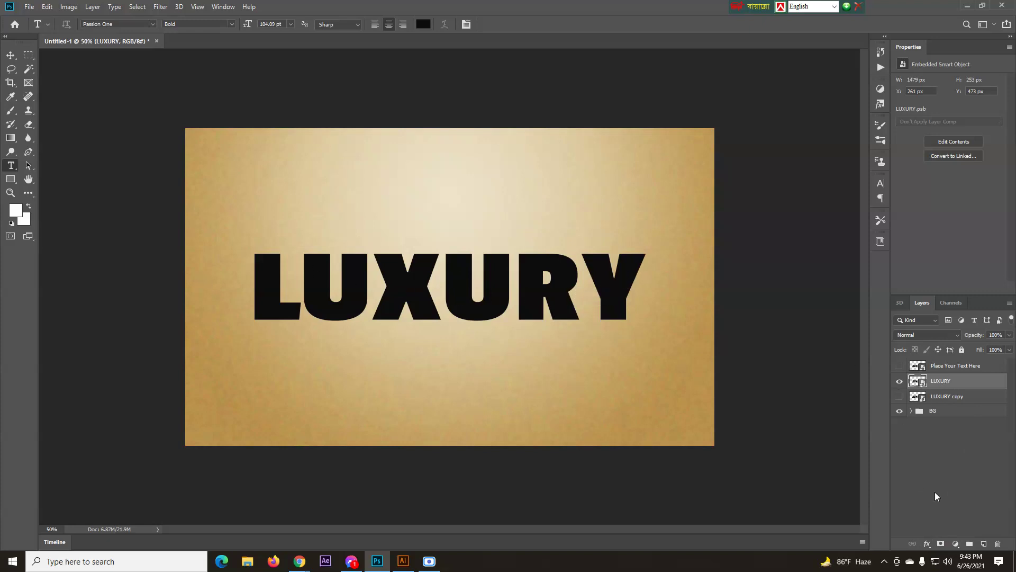
left_click(926, 545)
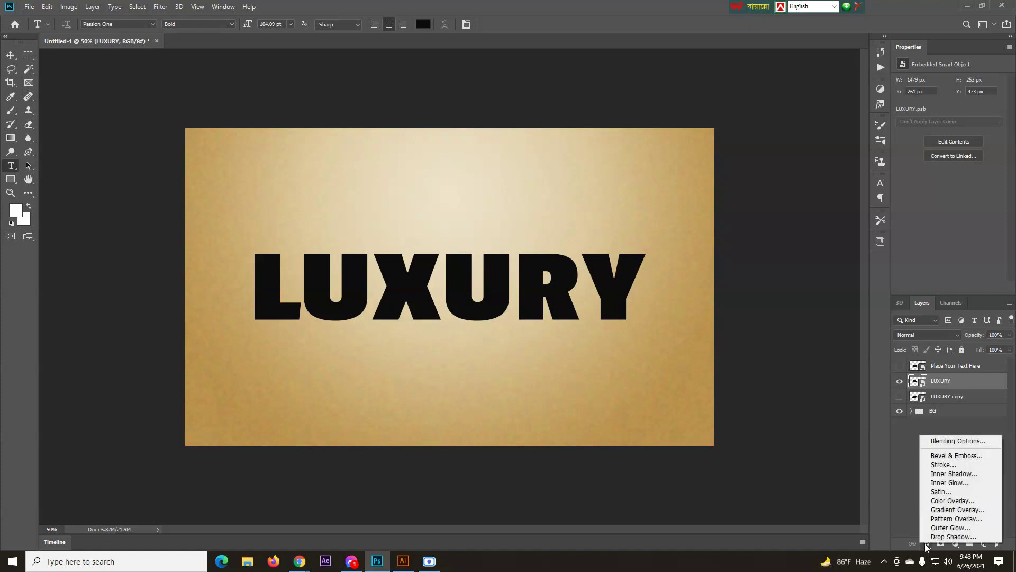
left_click(946, 510)
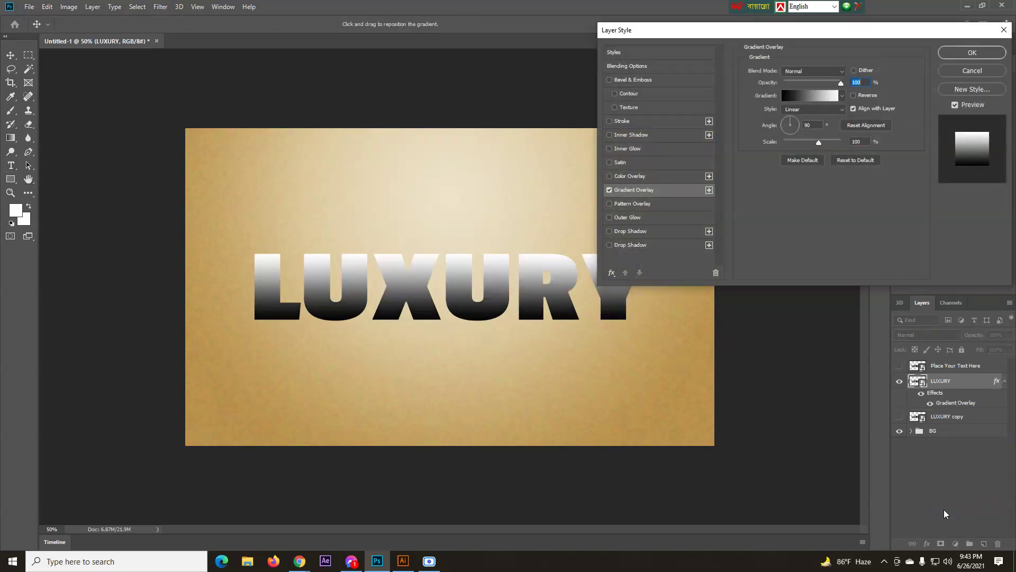
left_click(823, 96)
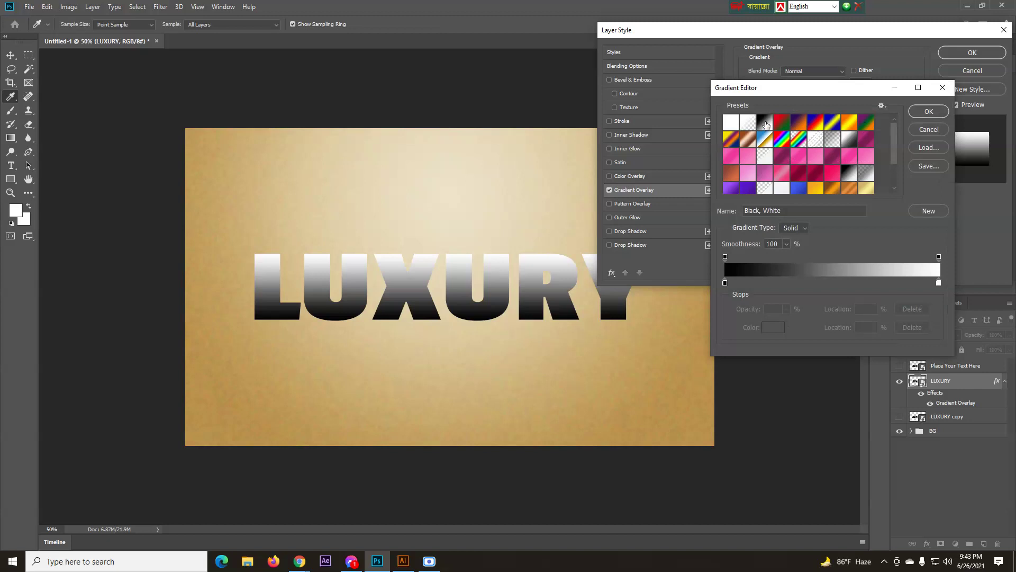
left_click(928, 112)
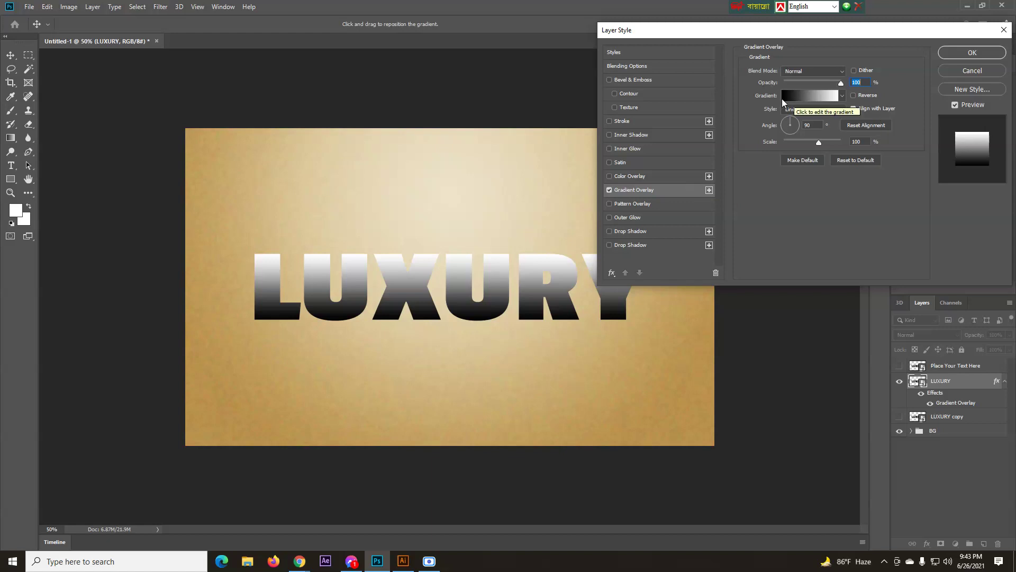
- Set the overlay gradient's black start stop to colour f7a300
left_click(804, 100)
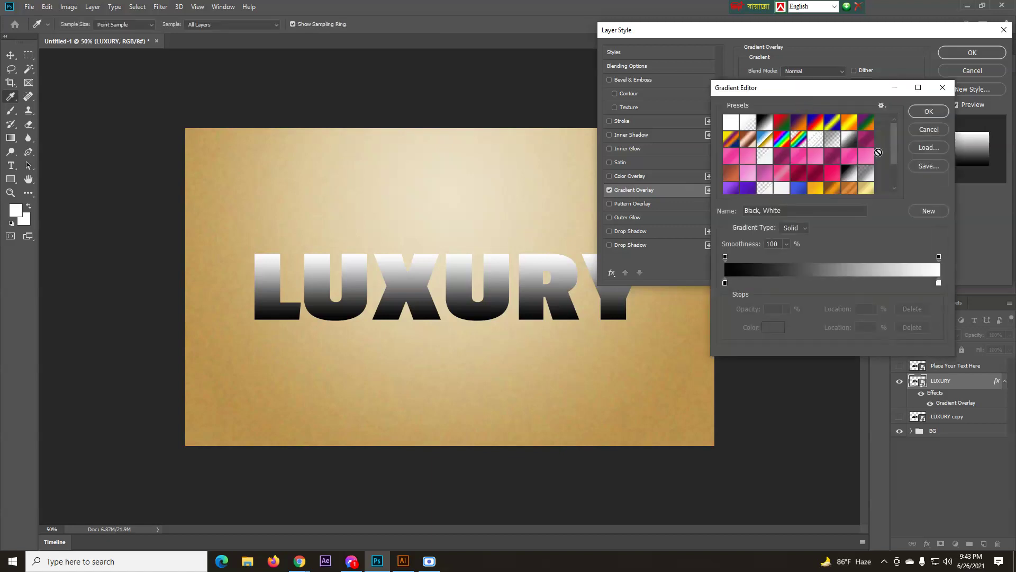
left_click(725, 285)
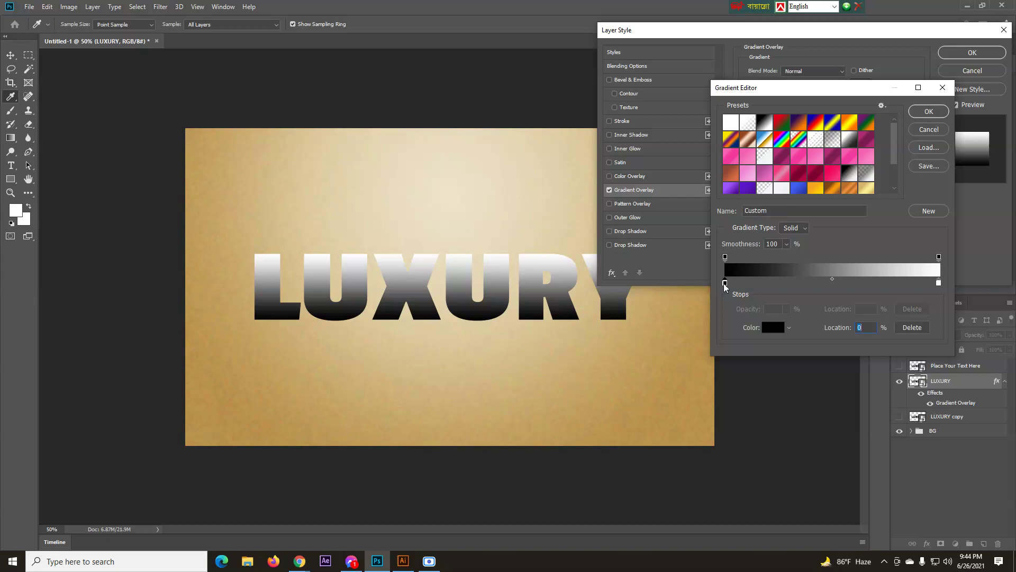
double_click(725, 284)
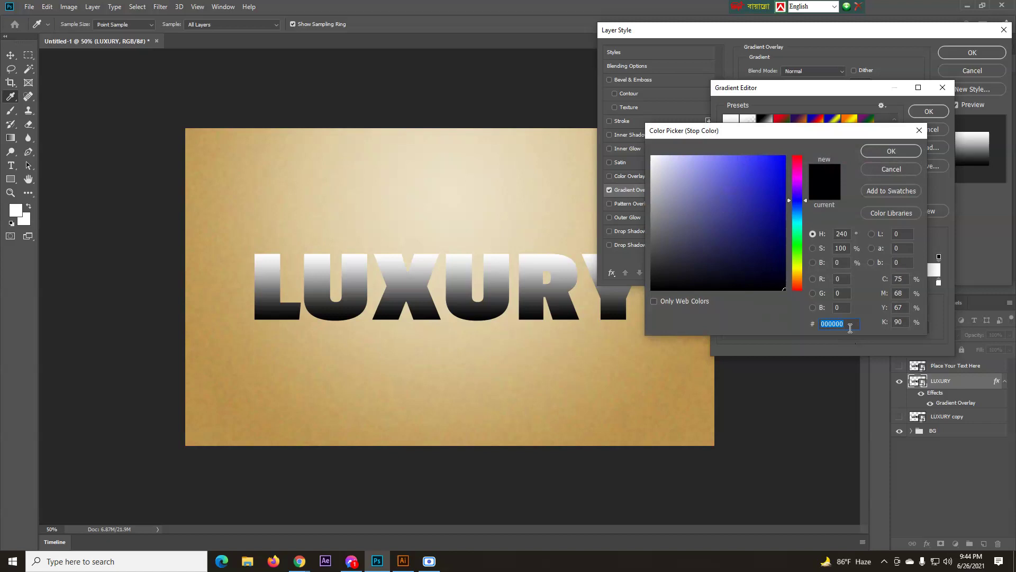
type("f7")
type("a")
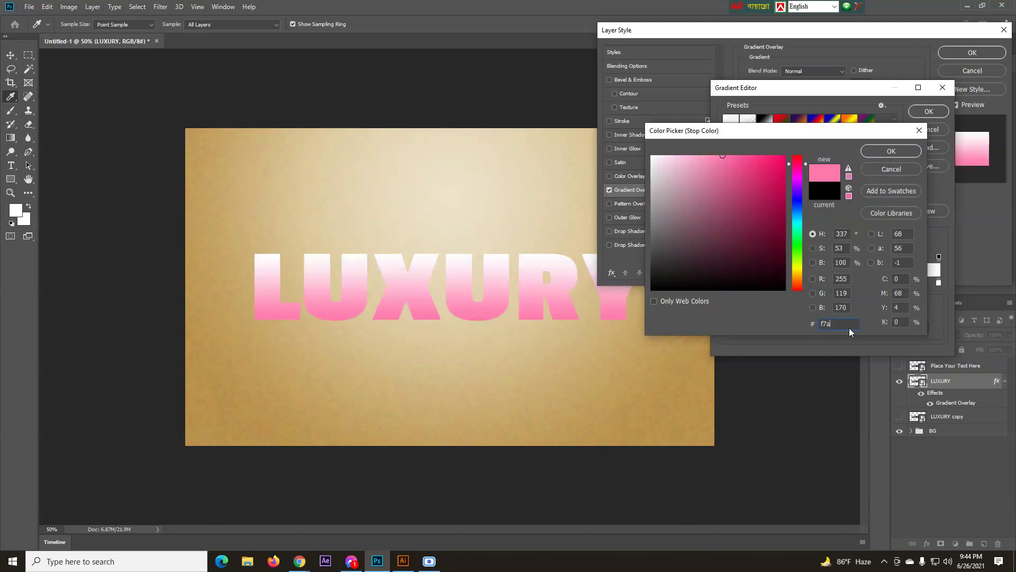
type("300")
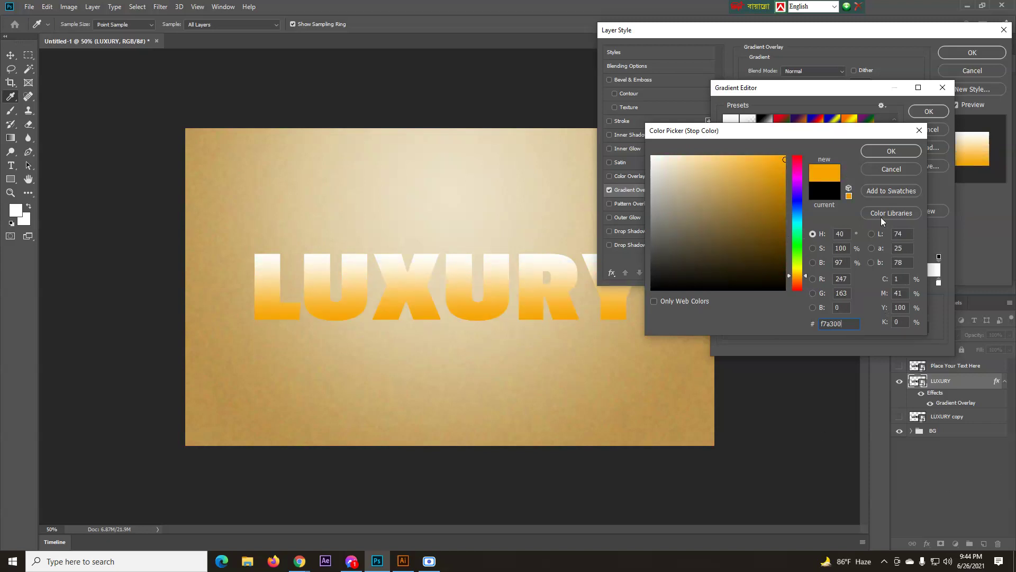
left_click(885, 151)
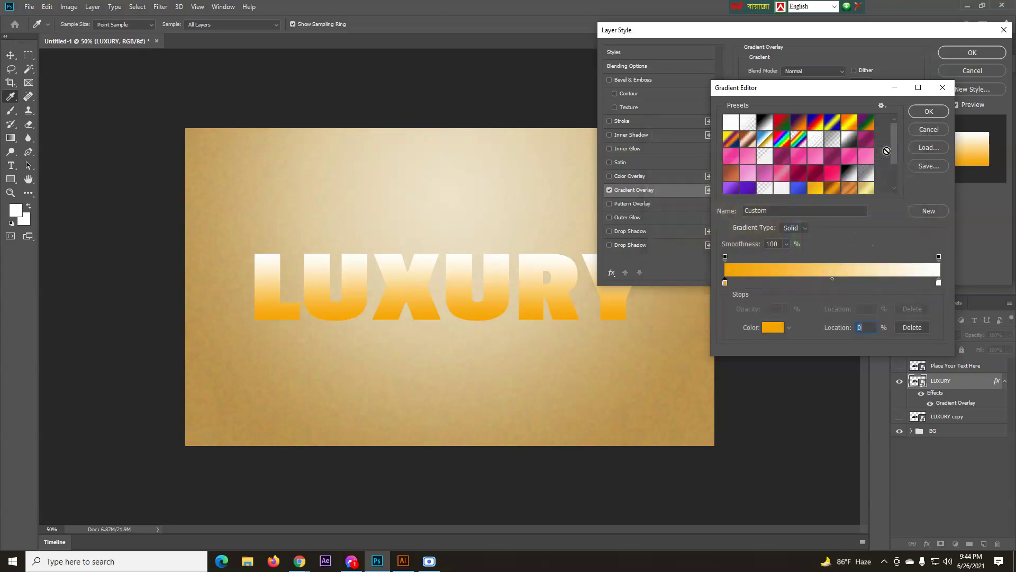
- Set the gradient's white end stop to colour f2ce1b and accept the edited gradient
double_click(938, 284)
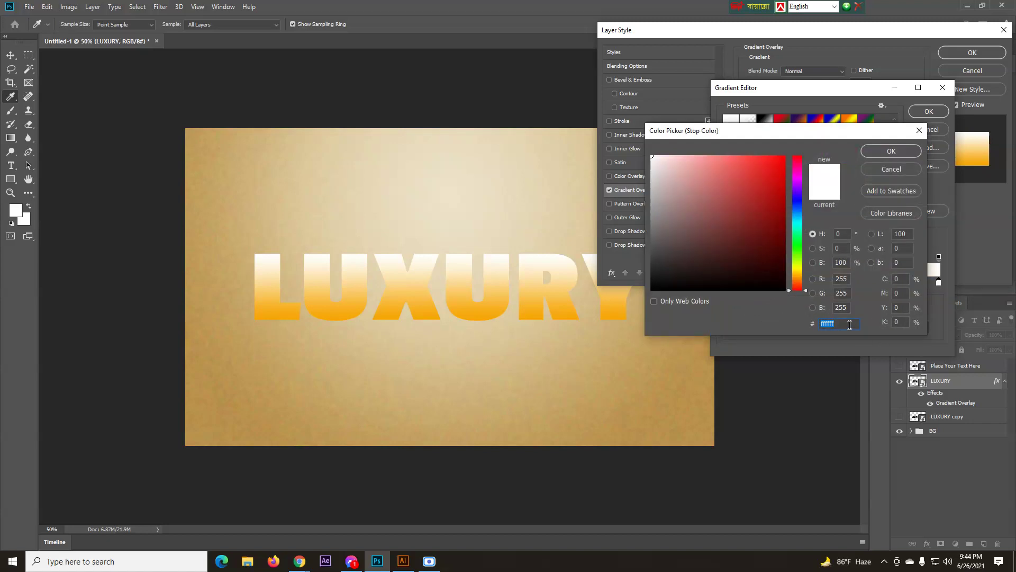
type("f2")
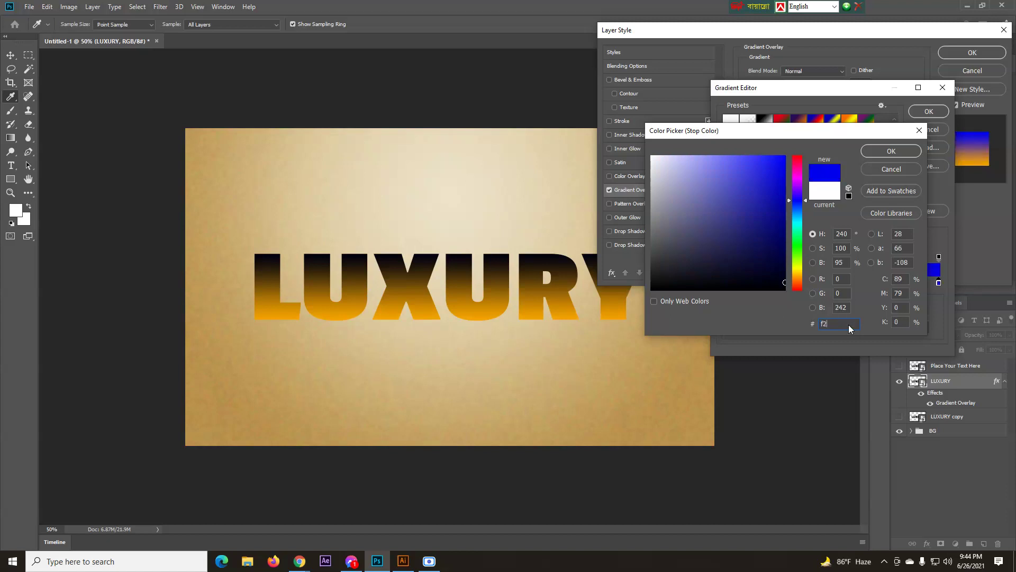
type("ce")
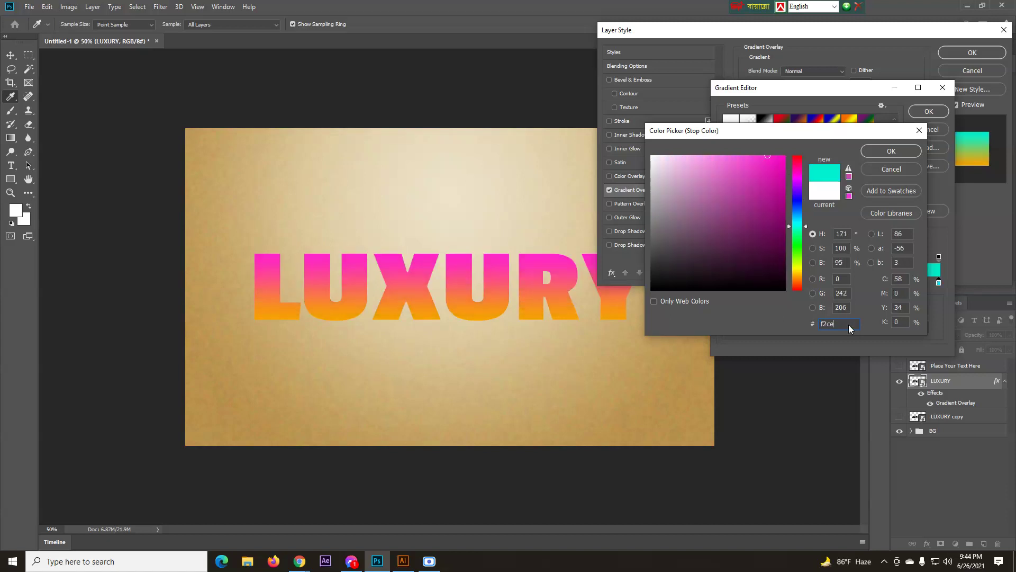
type("1b")
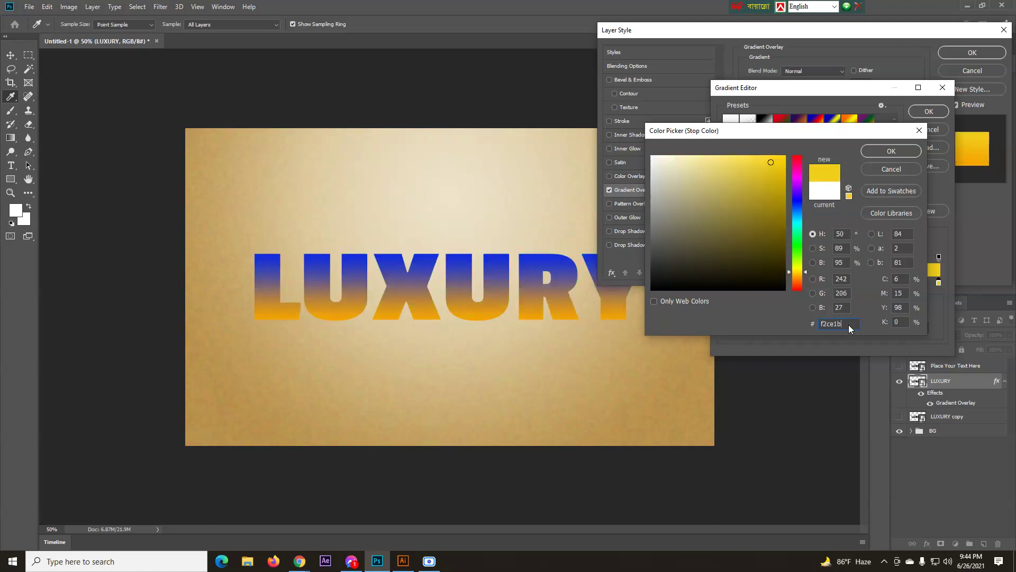
left_click(891, 151)
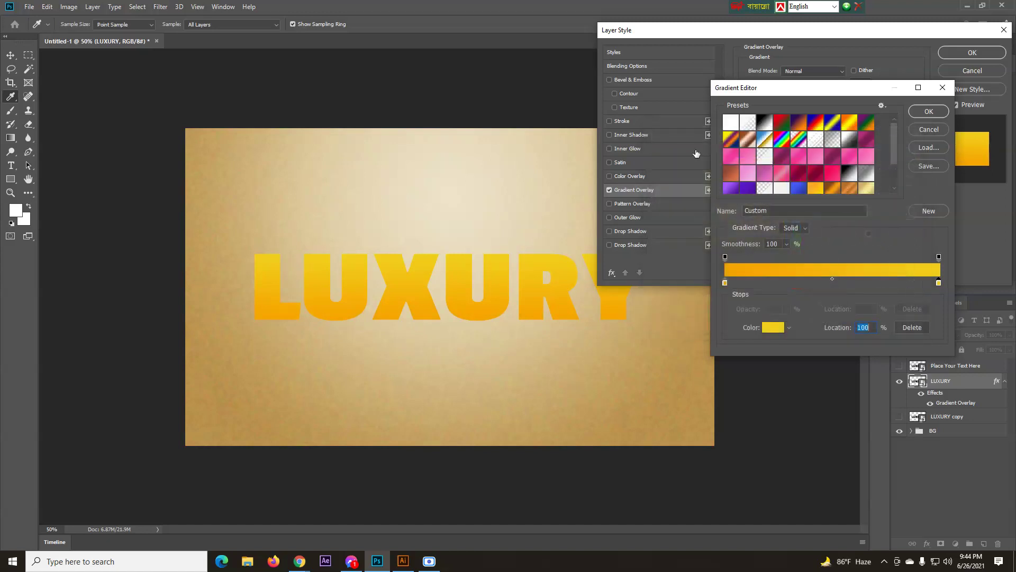
left_click(932, 112)
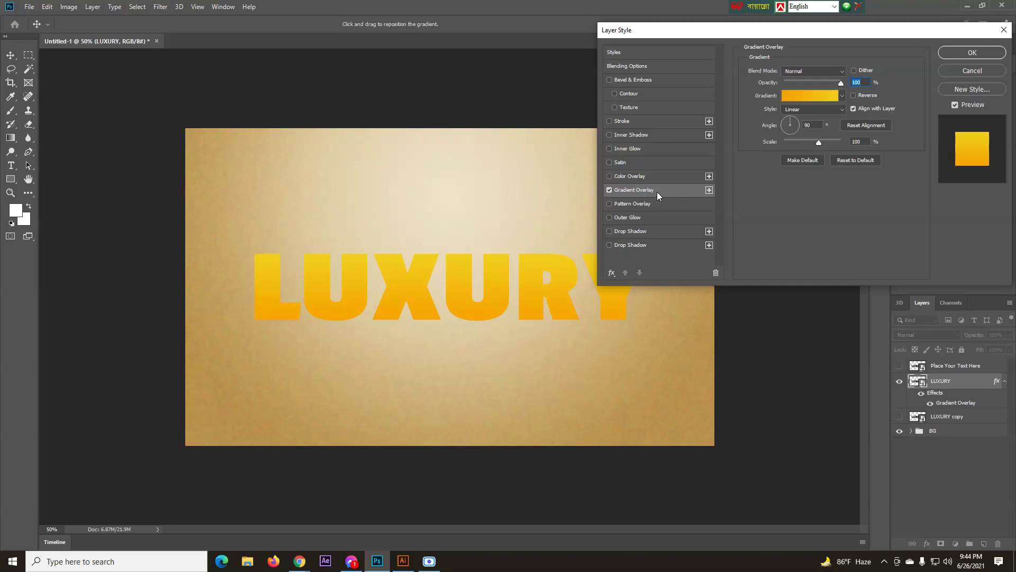
- Try the Multiply blend mode for the gradient overlay and return it to Normal
left_click(804, 71)
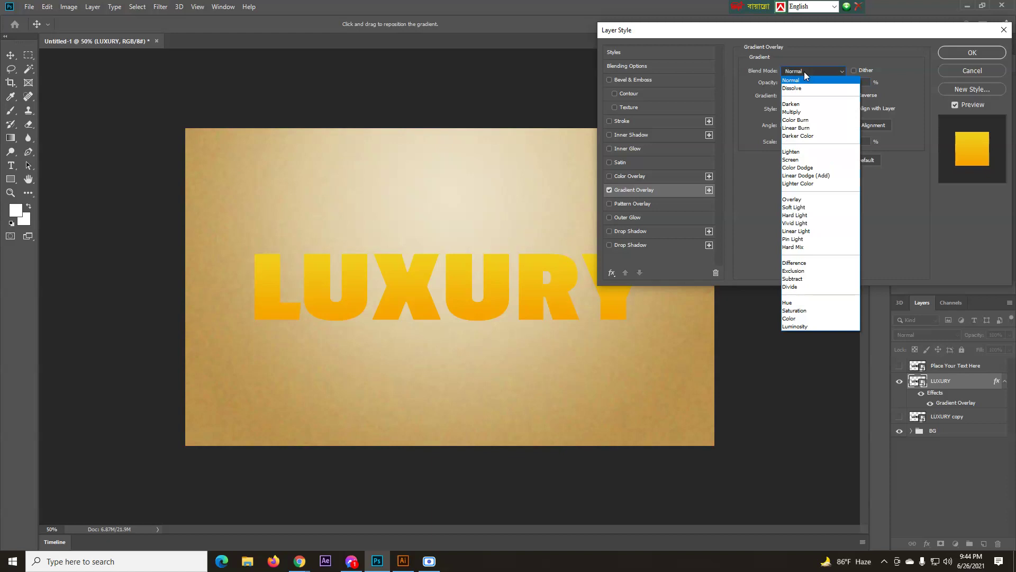
left_click(804, 112)
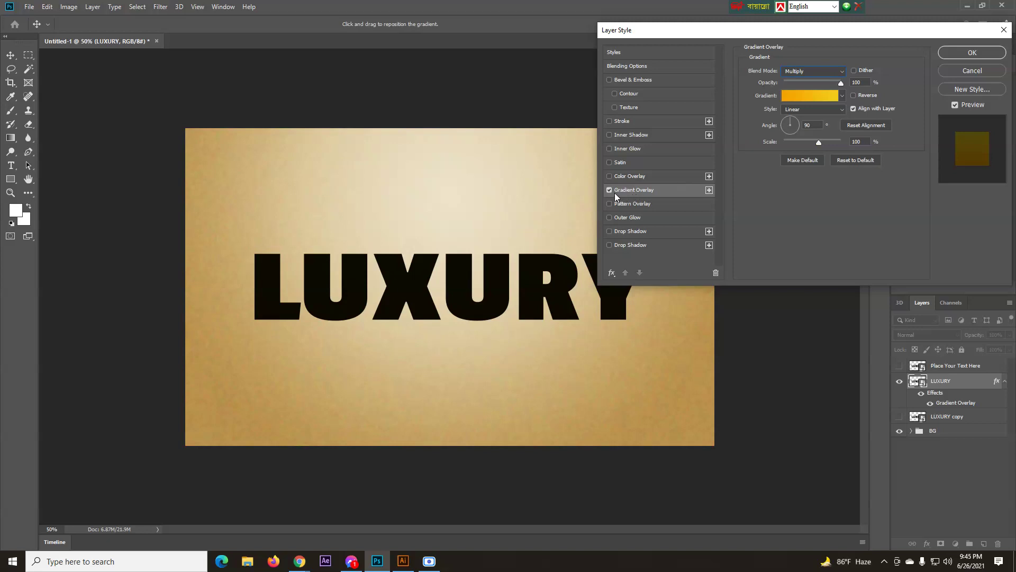
left_click(817, 69)
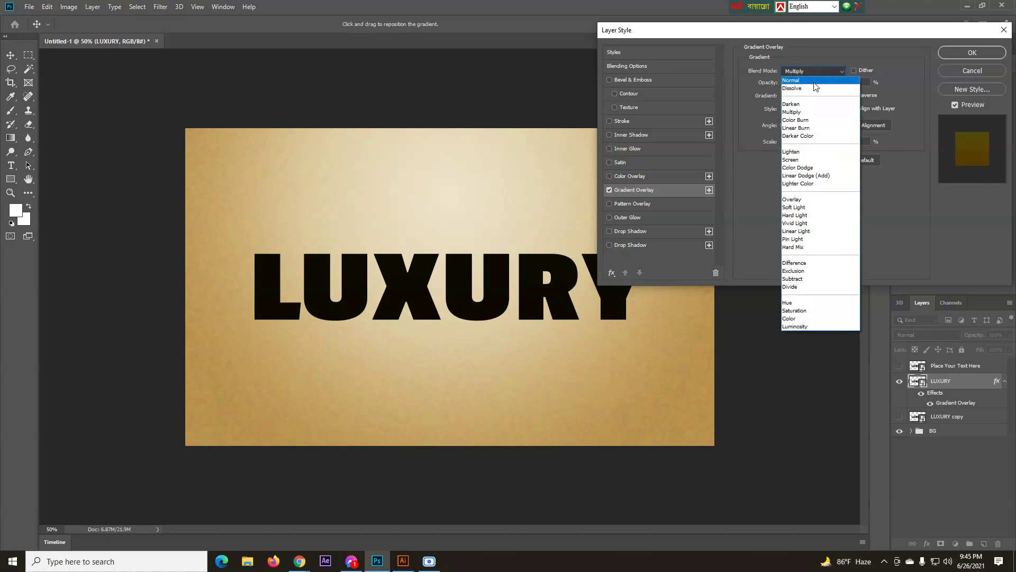
left_click(814, 82)
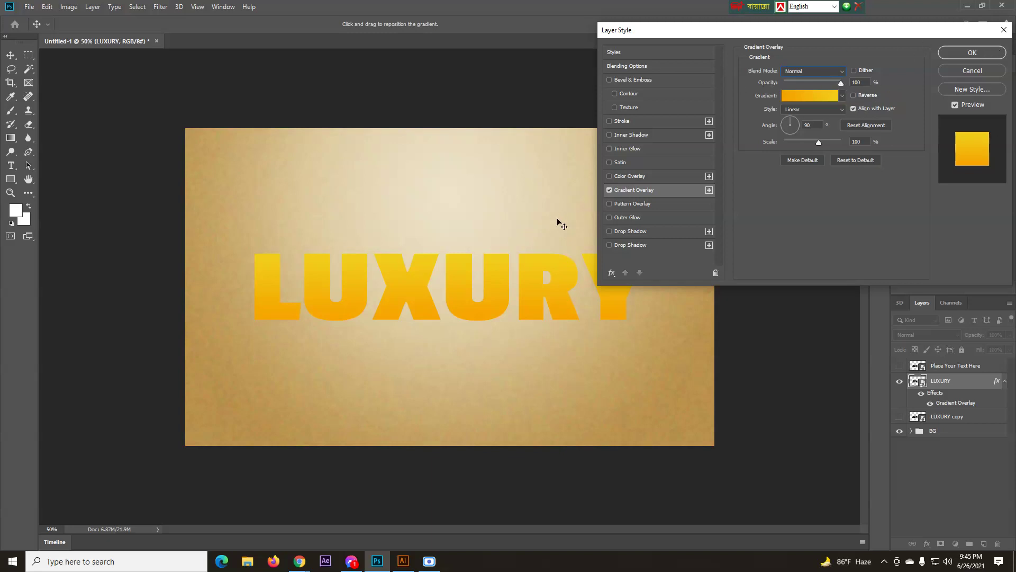
- Add a second Gradient Overlay to the LUXURY layer, toggle it to compare, and leave both overlays enabled
left_click(710, 190)
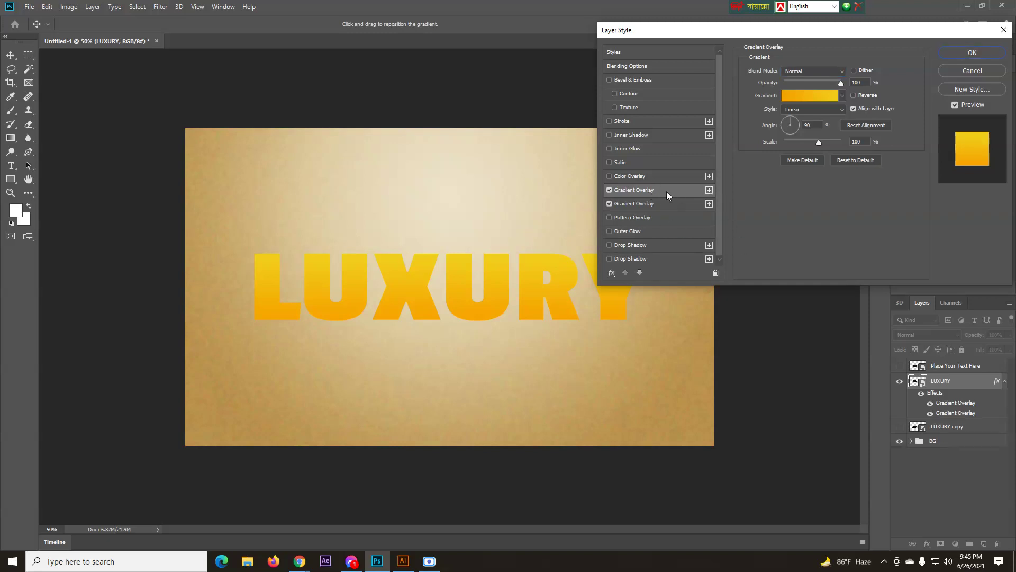
left_click(639, 204)
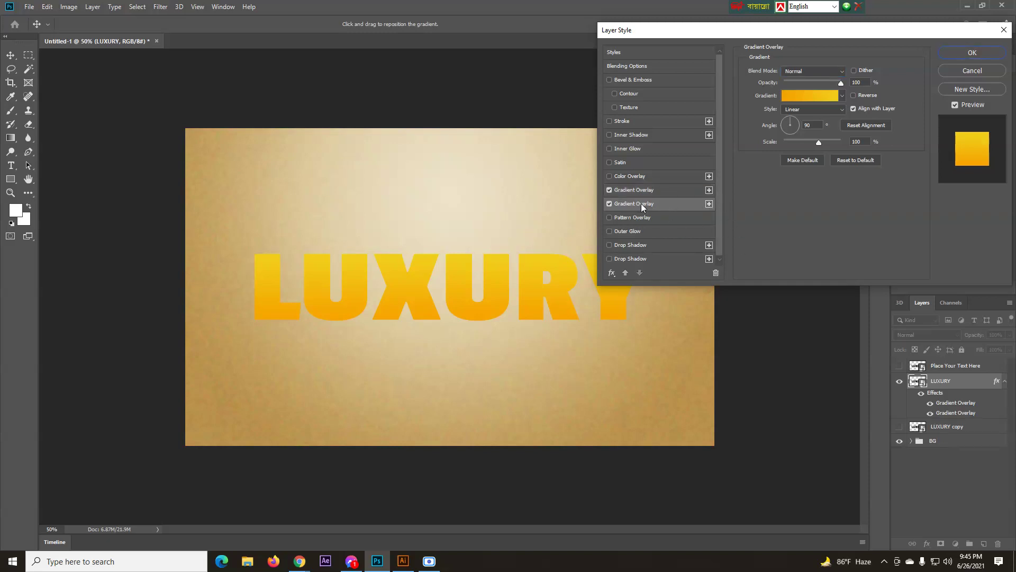
left_click(611, 192)
left_click(610, 190)
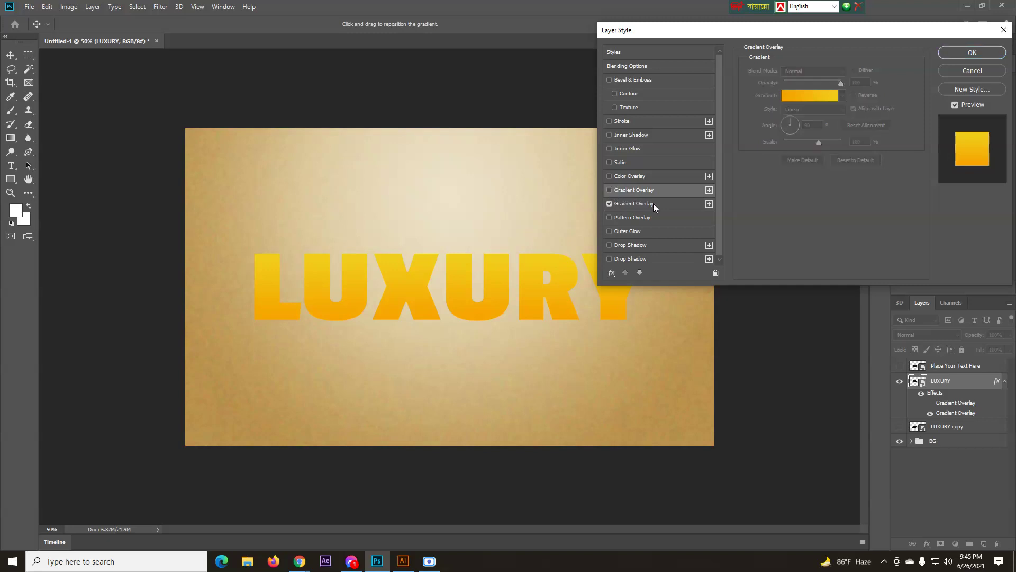
left_click(653, 203)
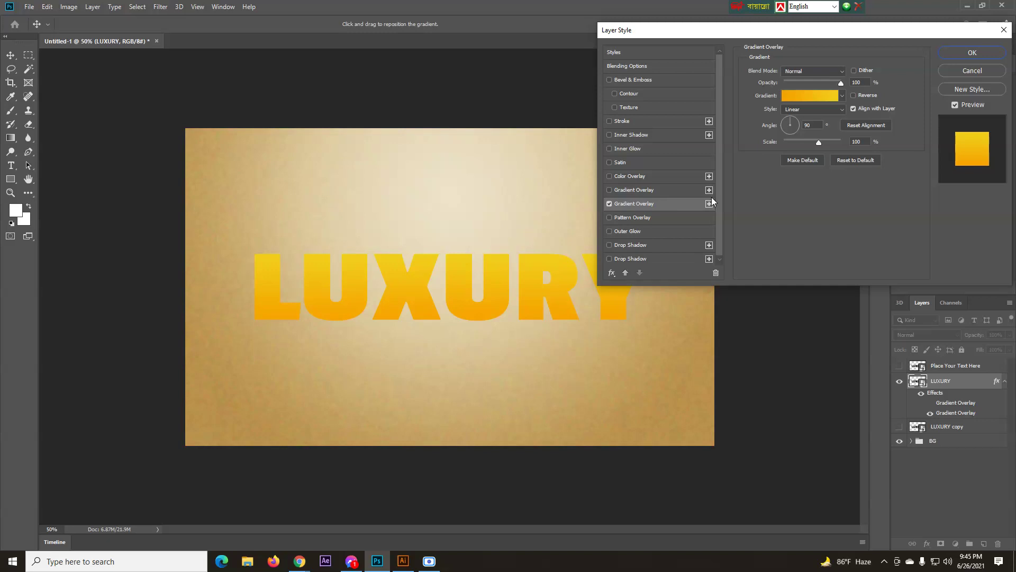
left_click(610, 189)
left_click(654, 189)
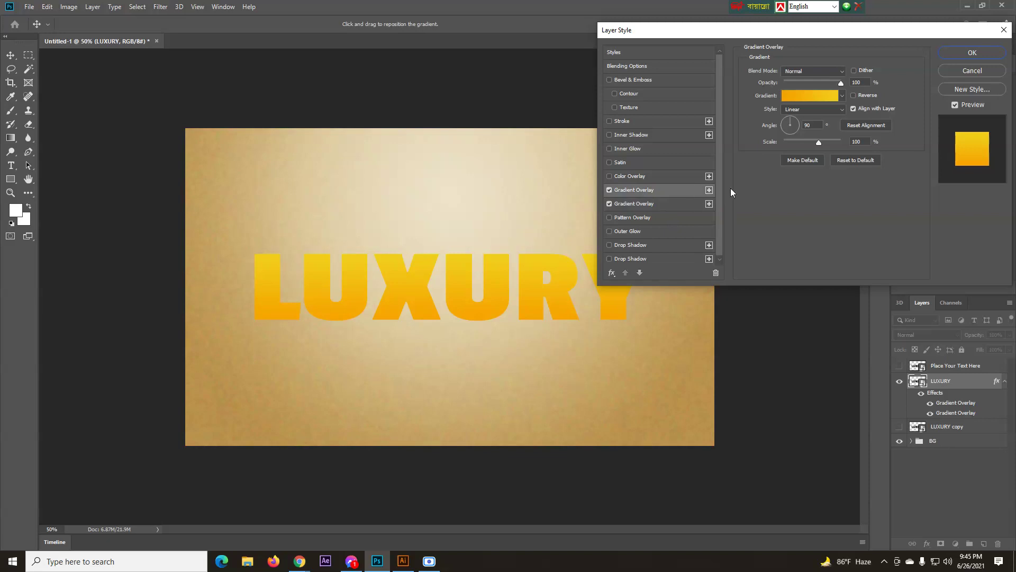
- Set the start stop of the upper Gradient Overlay's gradient to colour c67b05
left_click(818, 97)
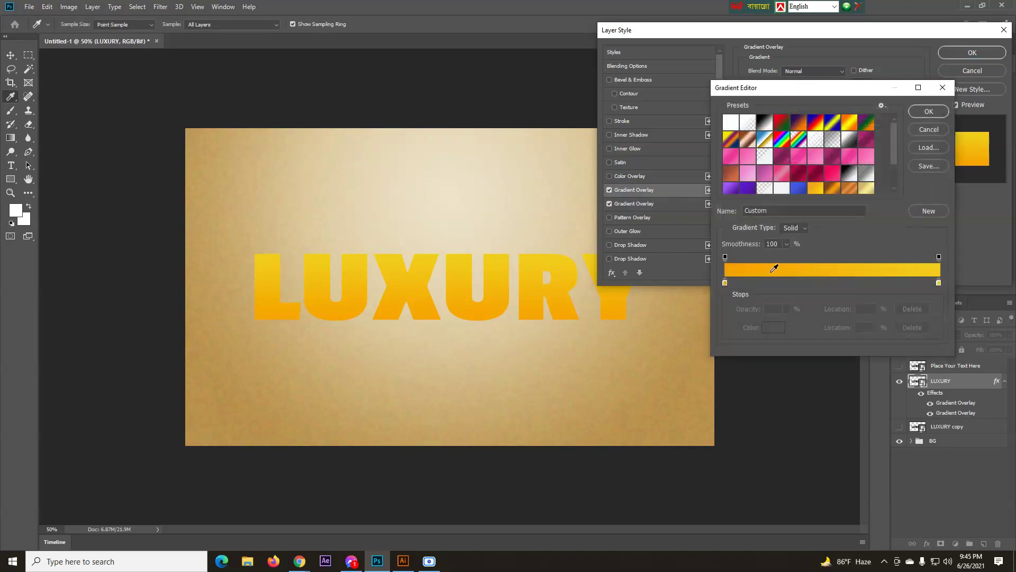
double_click(724, 282)
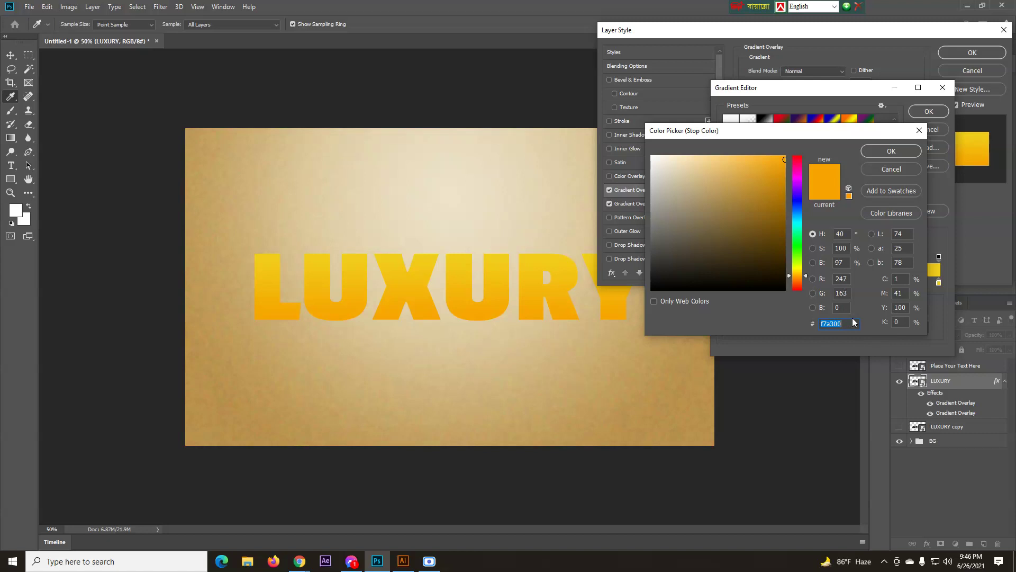
type("c6")
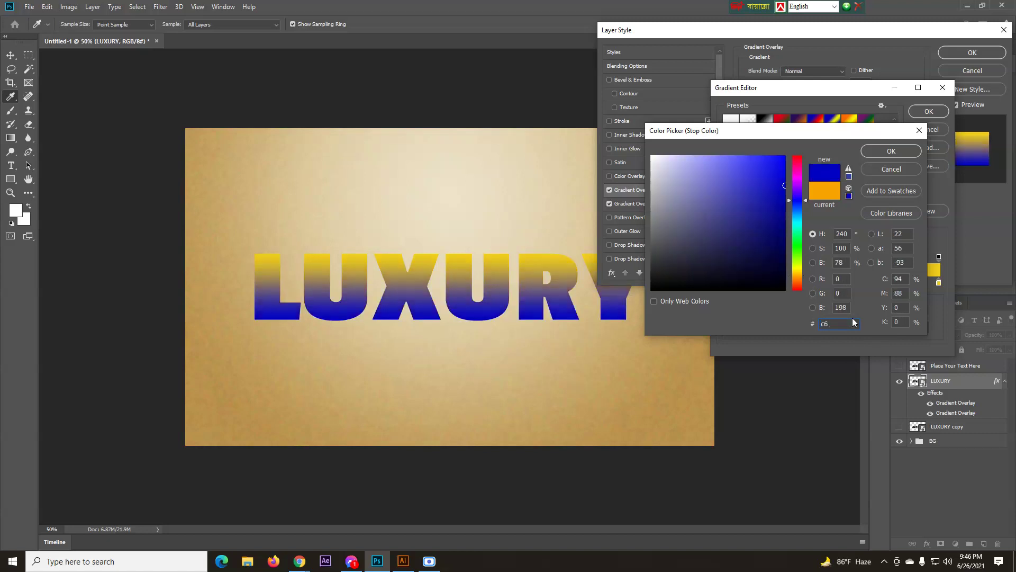
type("7")
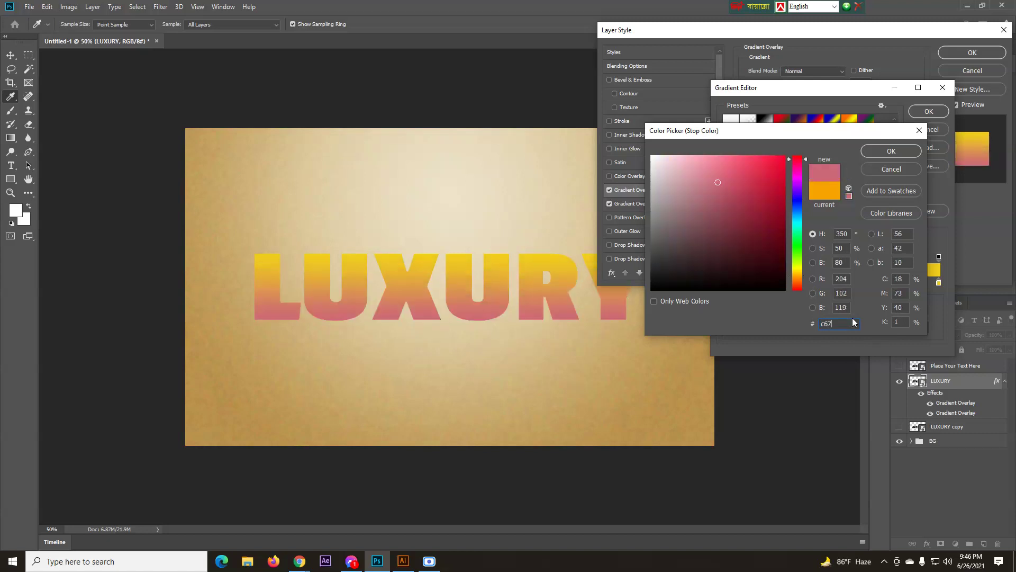
type("b")
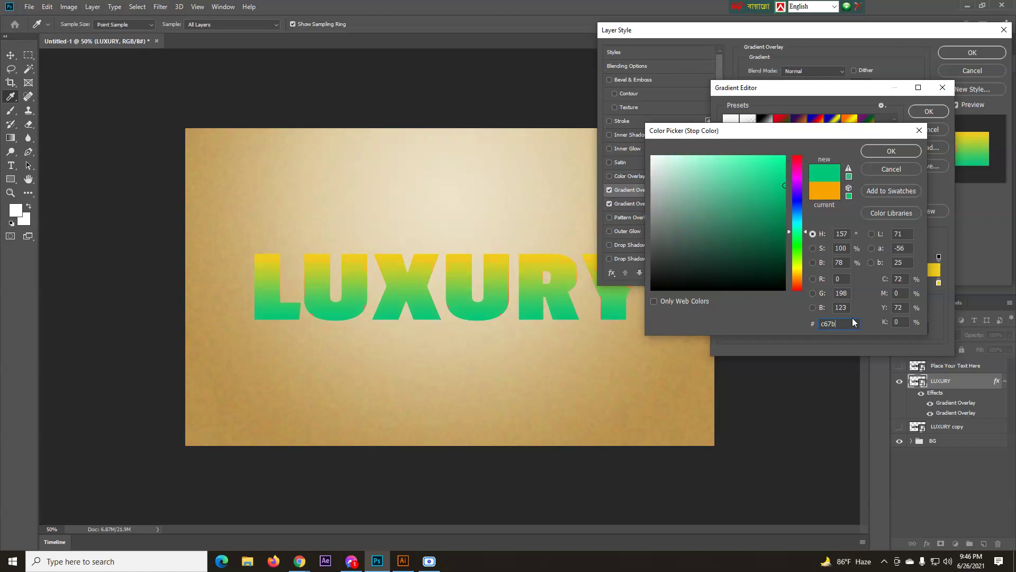
type("05")
left_click(900, 154)
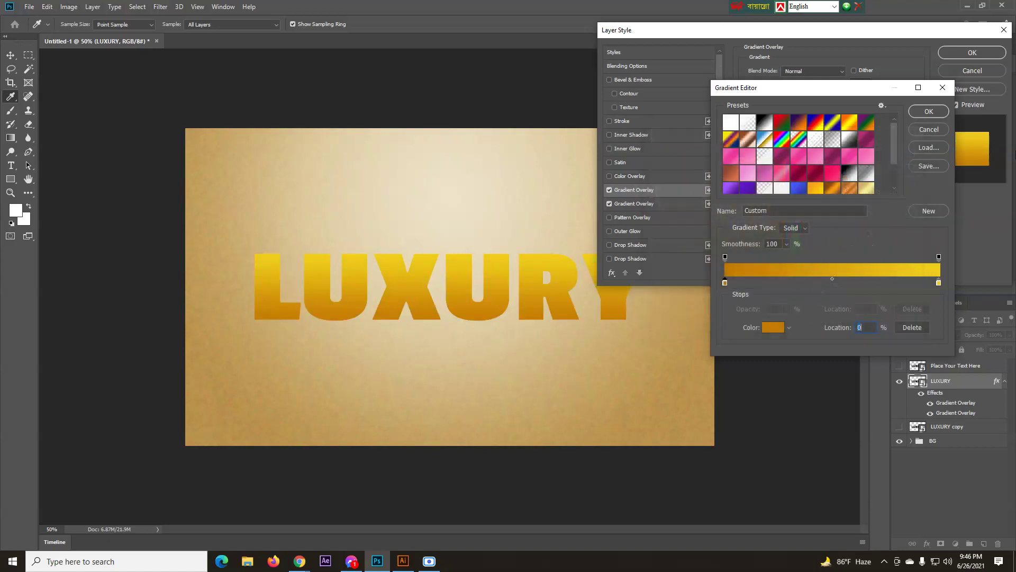
- Set the end stop of the upper Gradient Overlay's gradient to colour fefe83 and accept the edited gradient
double_click(939, 284)
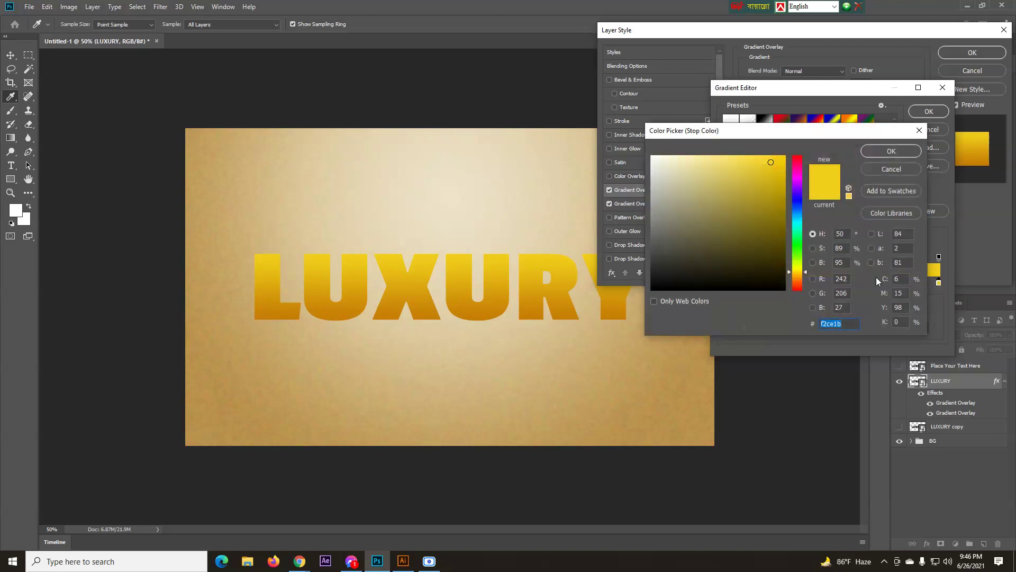
type("f")
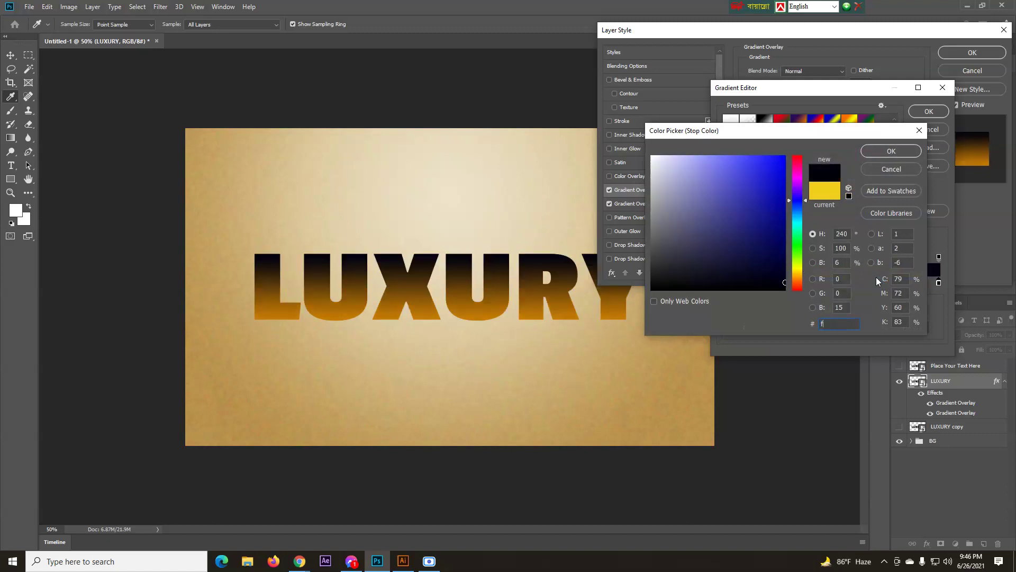
type("e")
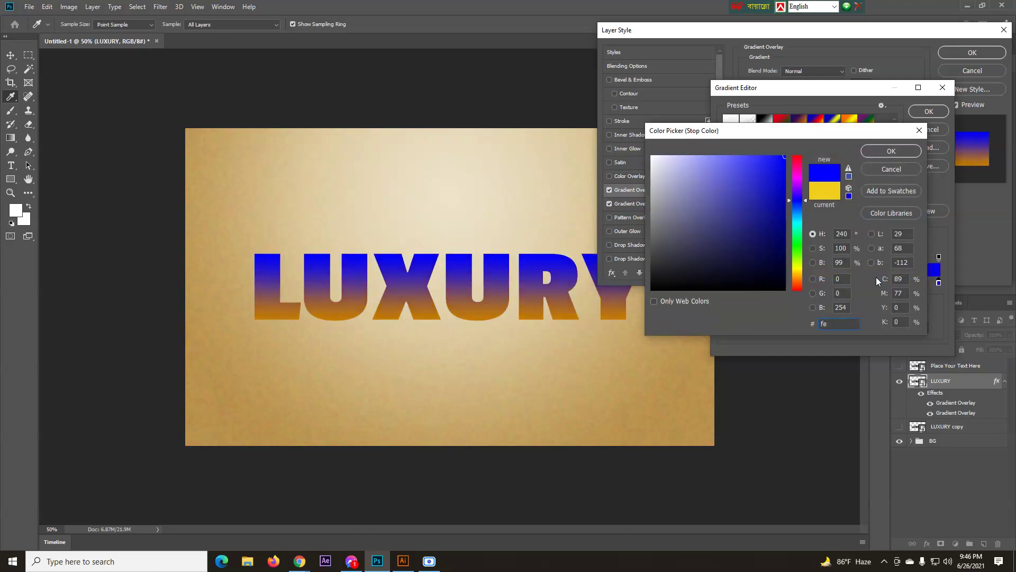
type("fe83")
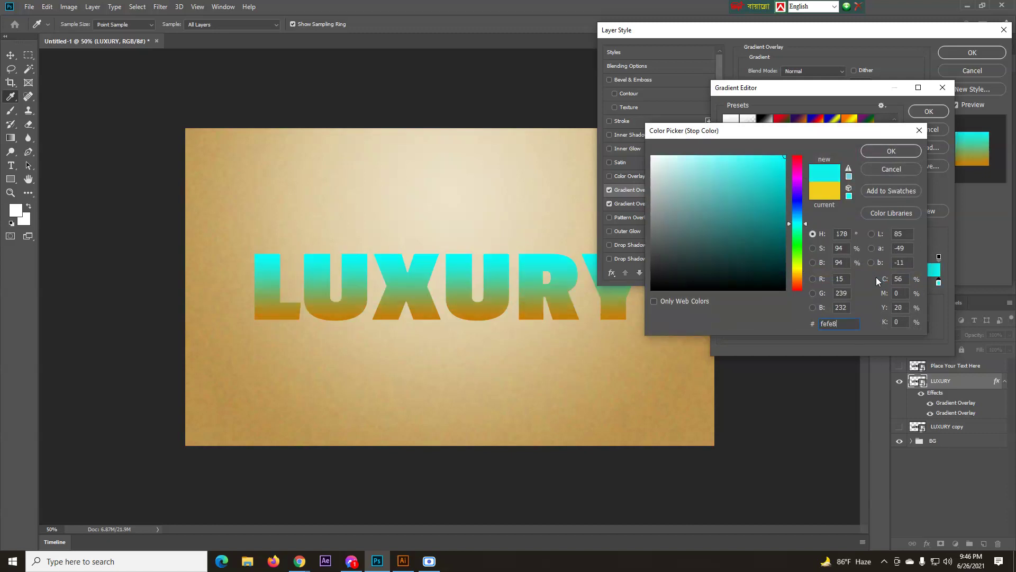
left_click(905, 152)
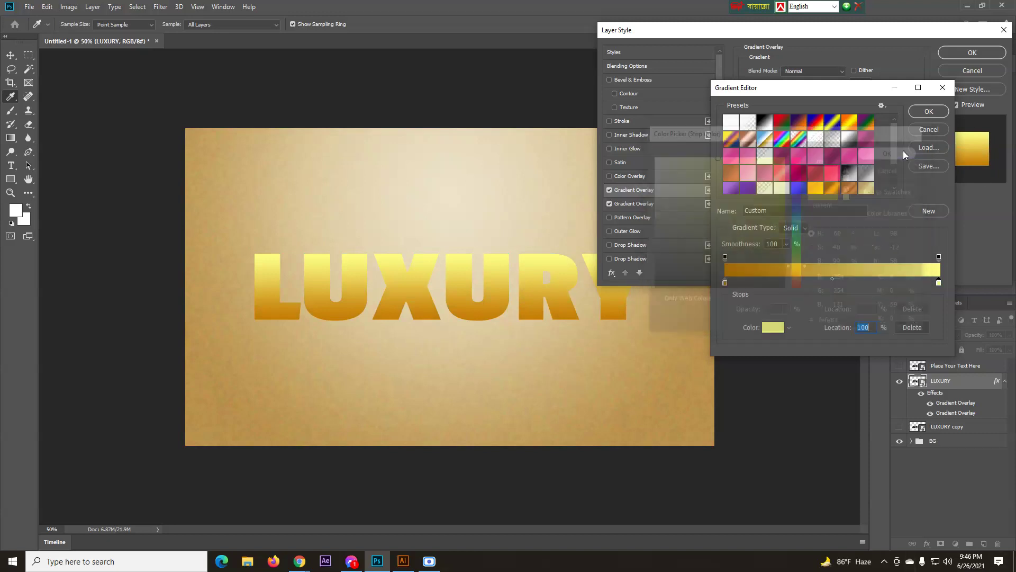
left_click(926, 113)
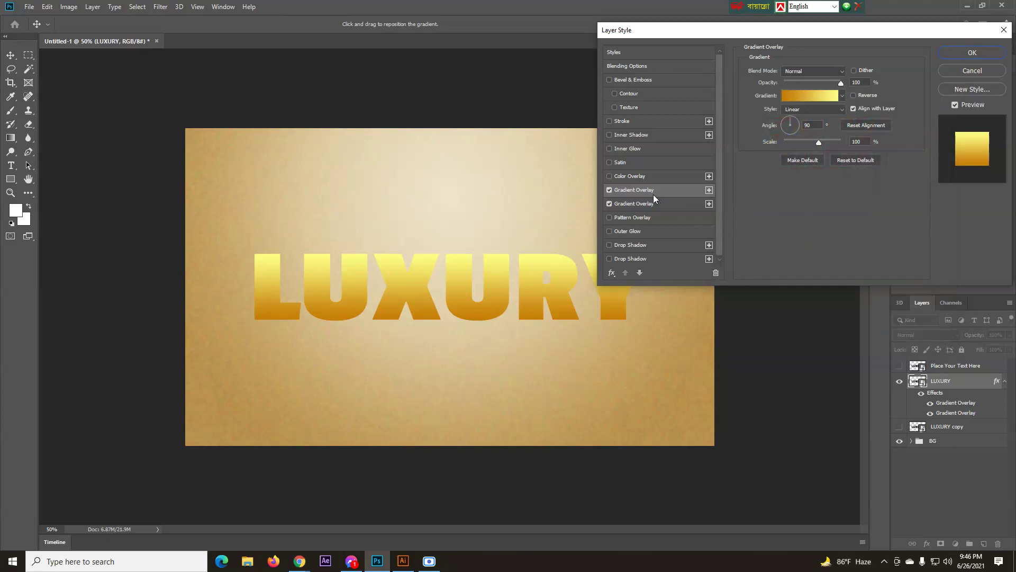
- Compare the settings of the two Gradient Overlays, toggling the upper one off and back on
left_click(654, 209)
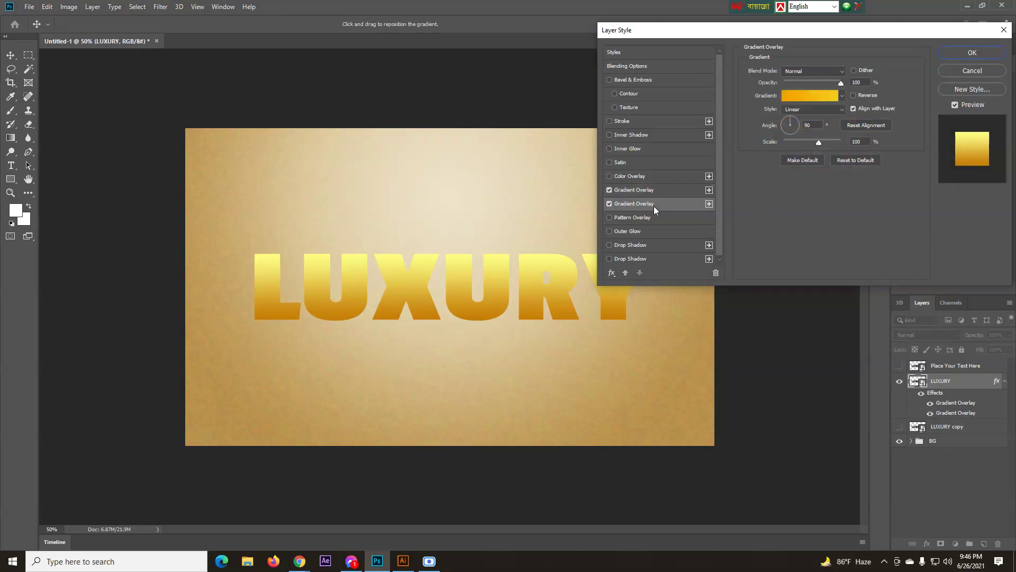
left_click(640, 191)
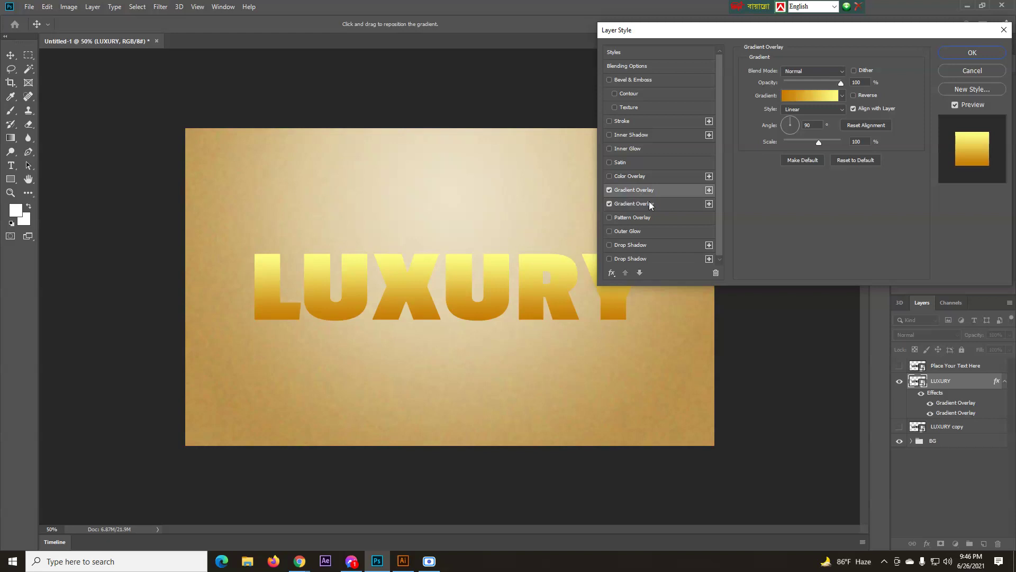
left_click(650, 205)
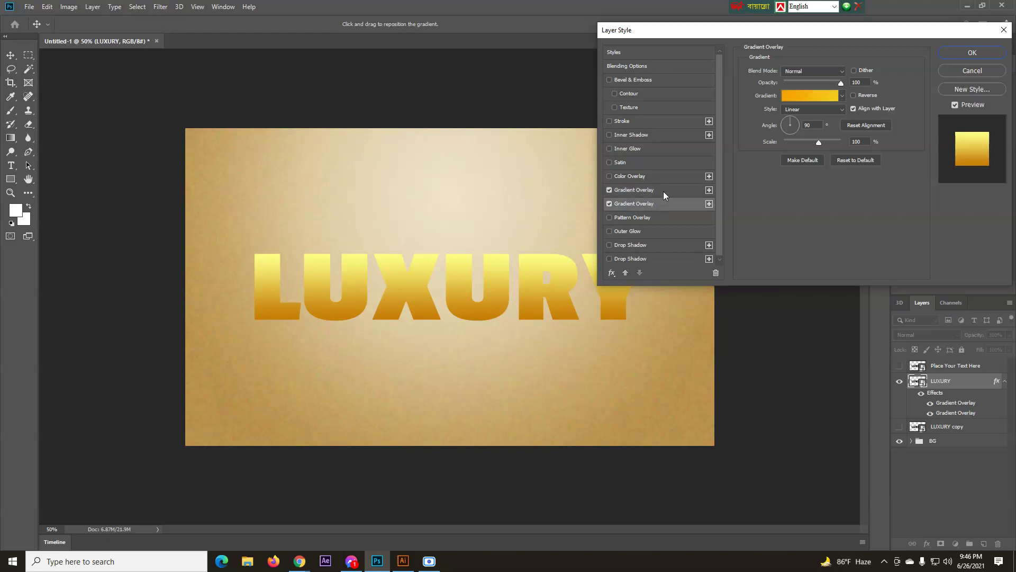
left_click(662, 194)
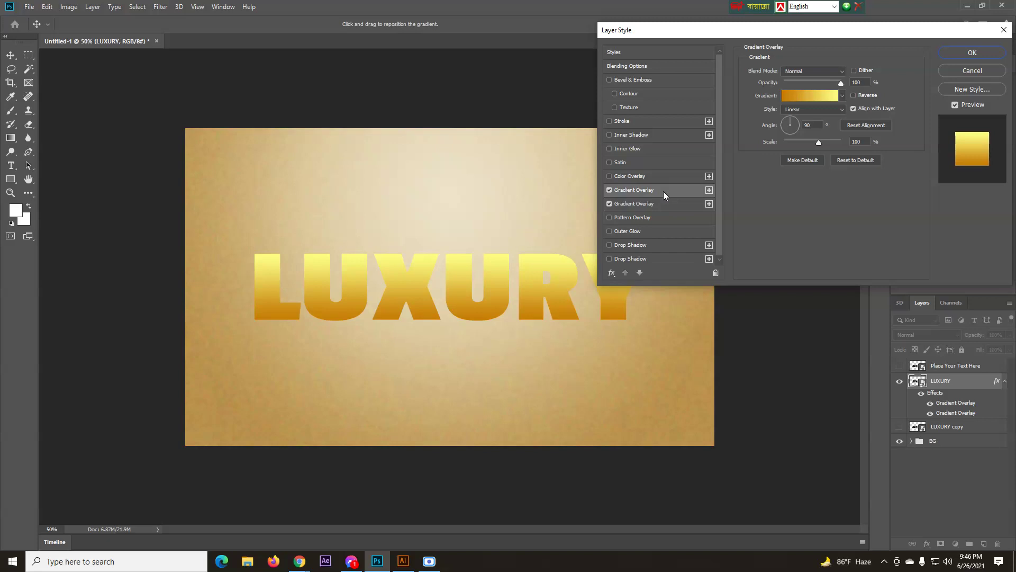
left_click(665, 207)
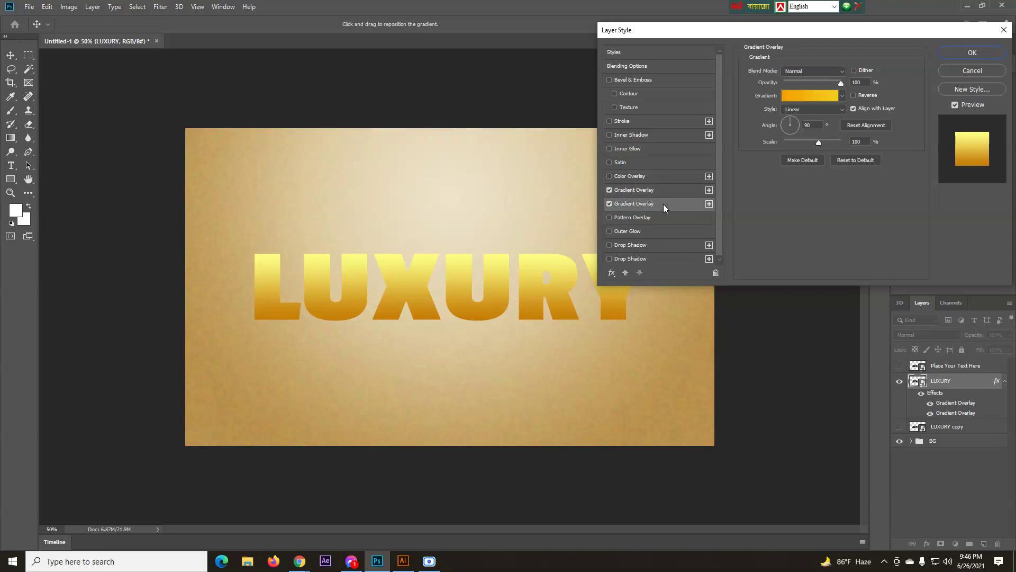
left_click(610, 190)
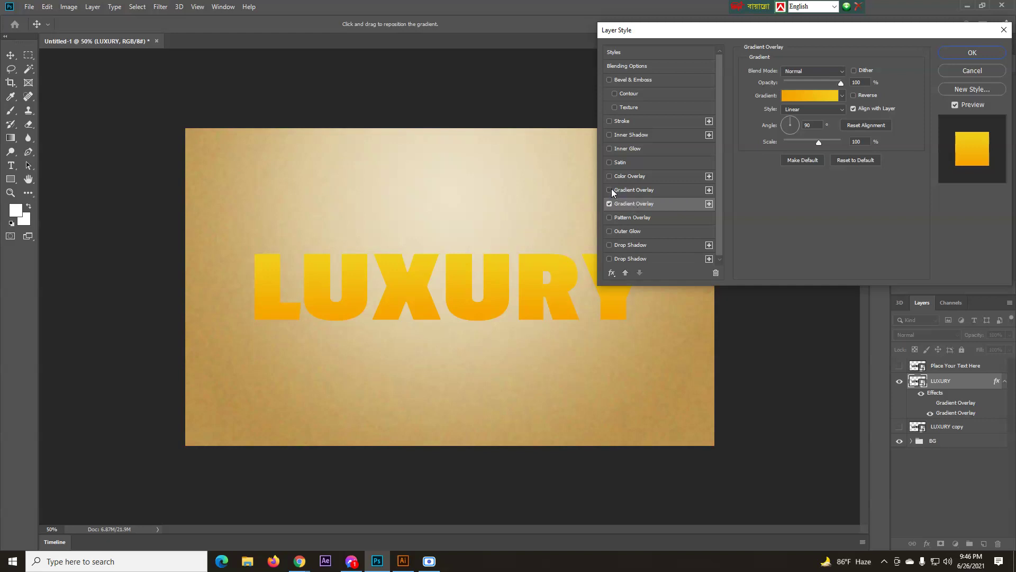
left_click(610, 189)
left_click(662, 189)
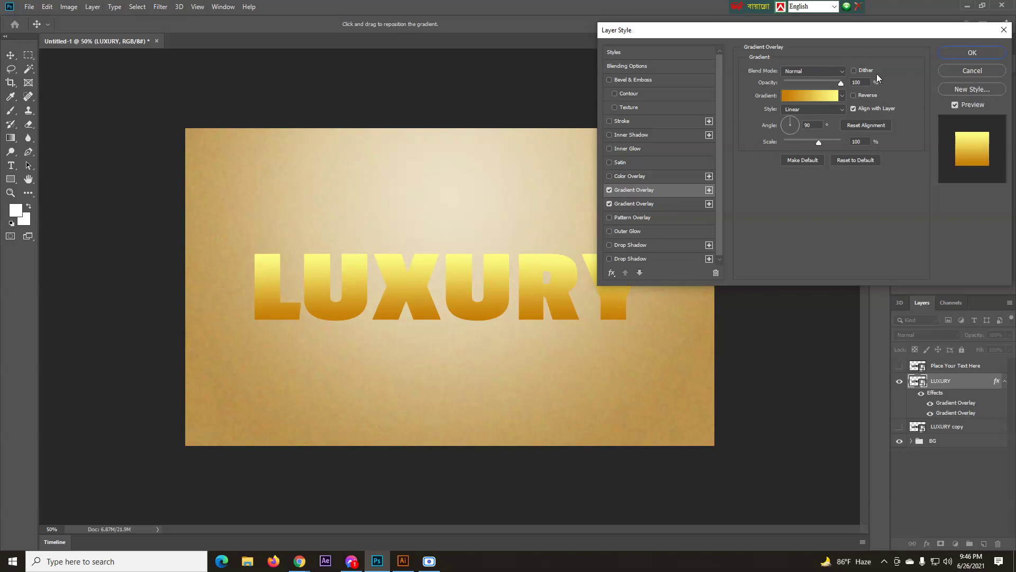
- Try the Screen blend mode on the upper Gradient Overlay, and set it to Multiply instead
left_click(825, 71)
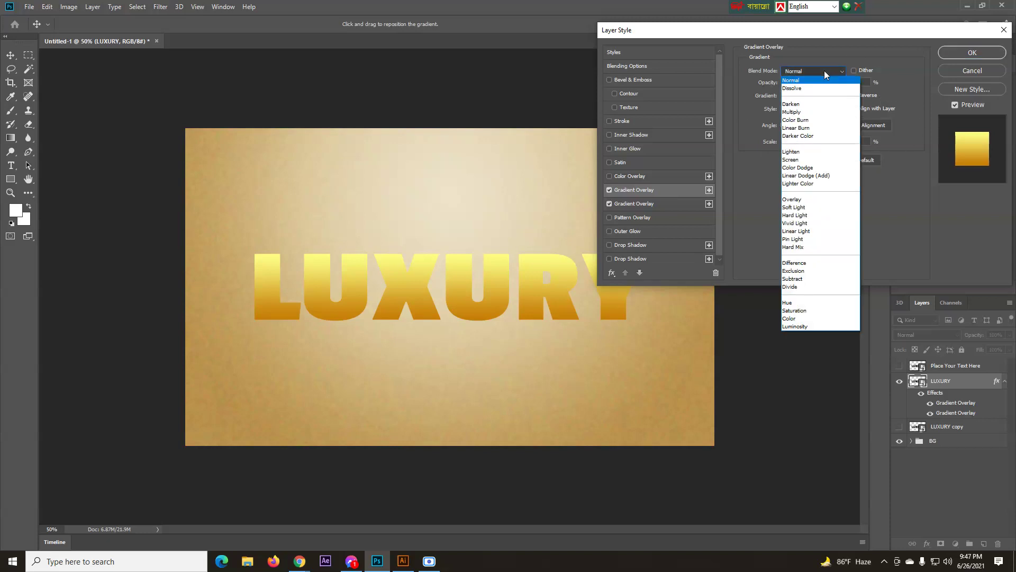
left_click(799, 160)
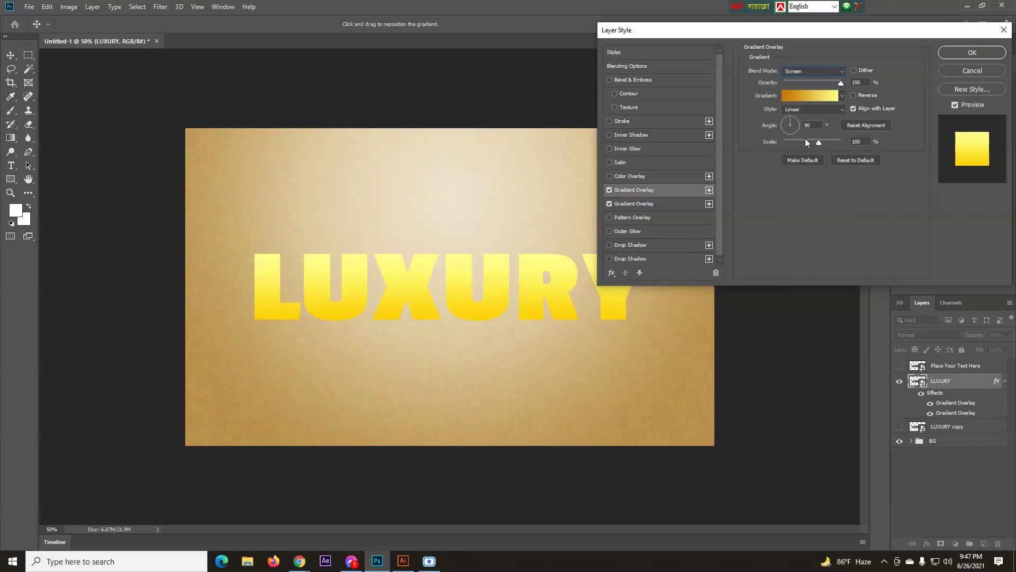
left_click(825, 71)
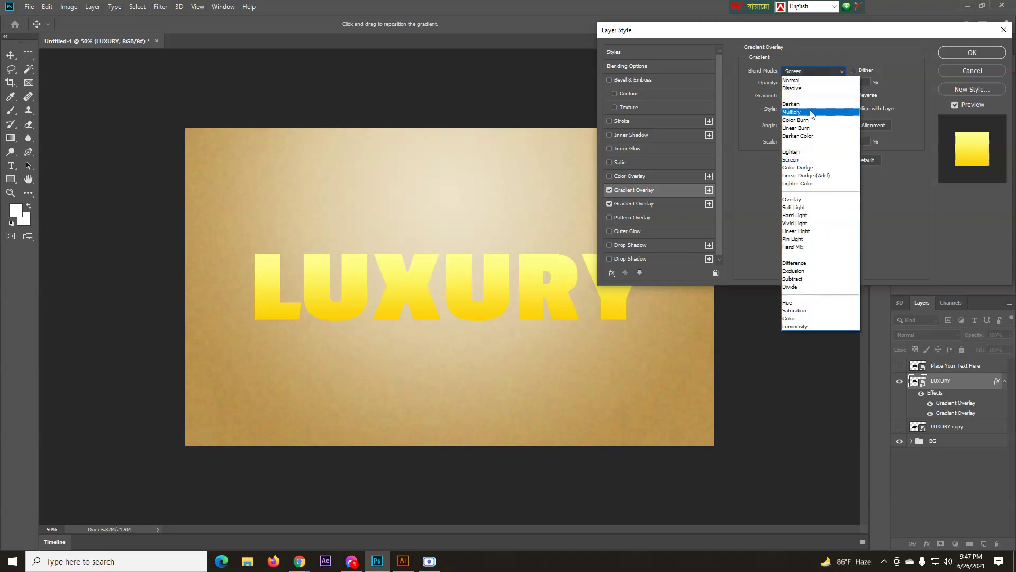
left_click(810, 110)
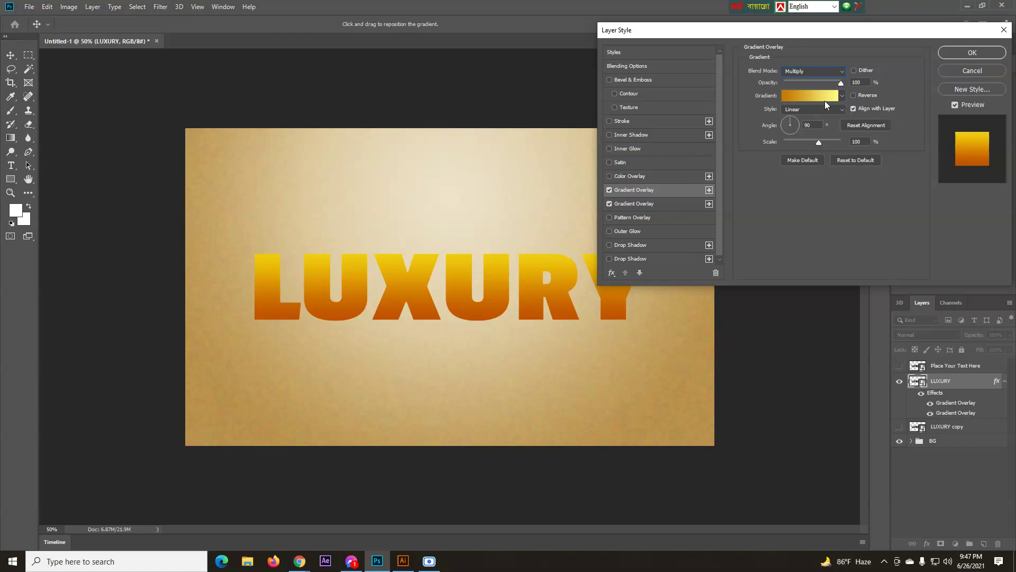
- Set the scale of the upper Gradient Overlay to 45%
left_click_drag(863, 82, 849, 81)
left_click_drag(821, 125, 785, 127)
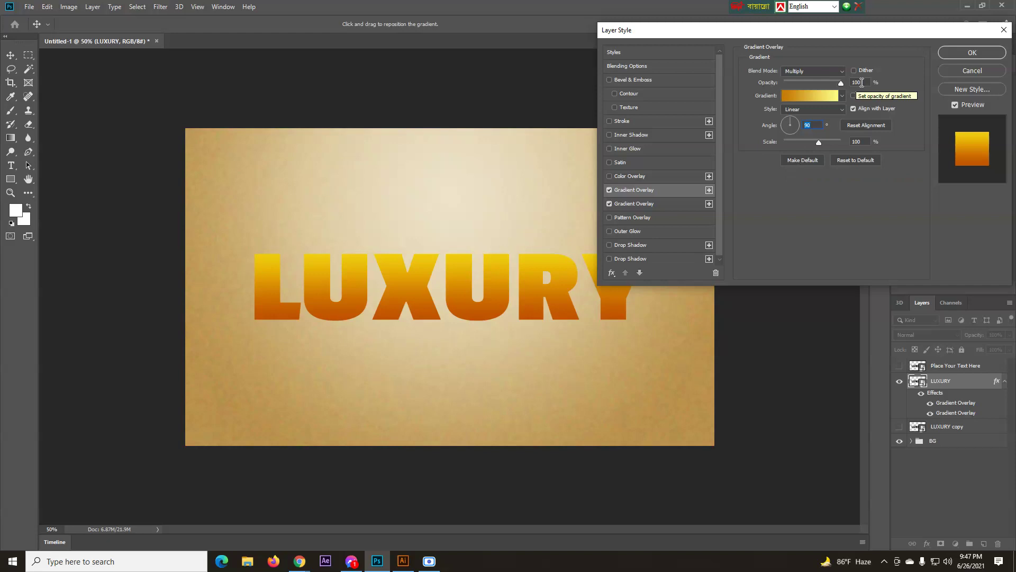
left_click_drag(818, 142, 798, 143)
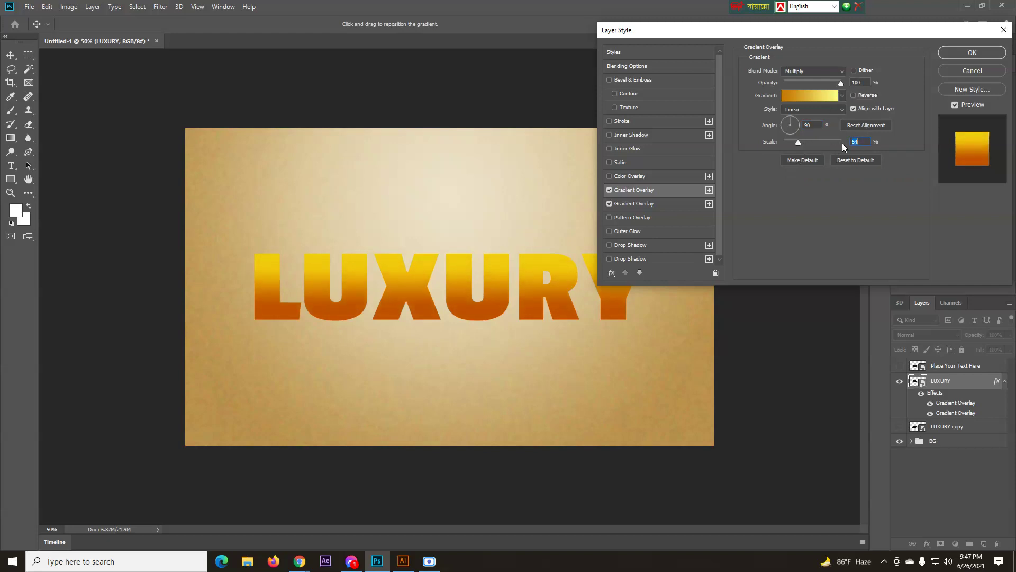
type("45")
- Try the Multiply blend mode on the lower Gradient Overlay and return it to Normal
left_click(649, 206)
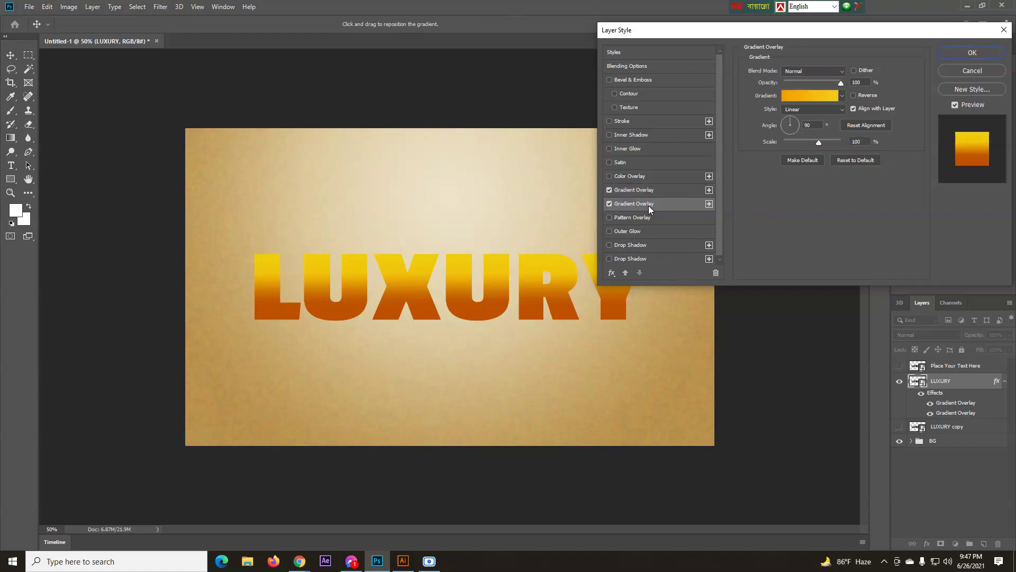
left_click(812, 71)
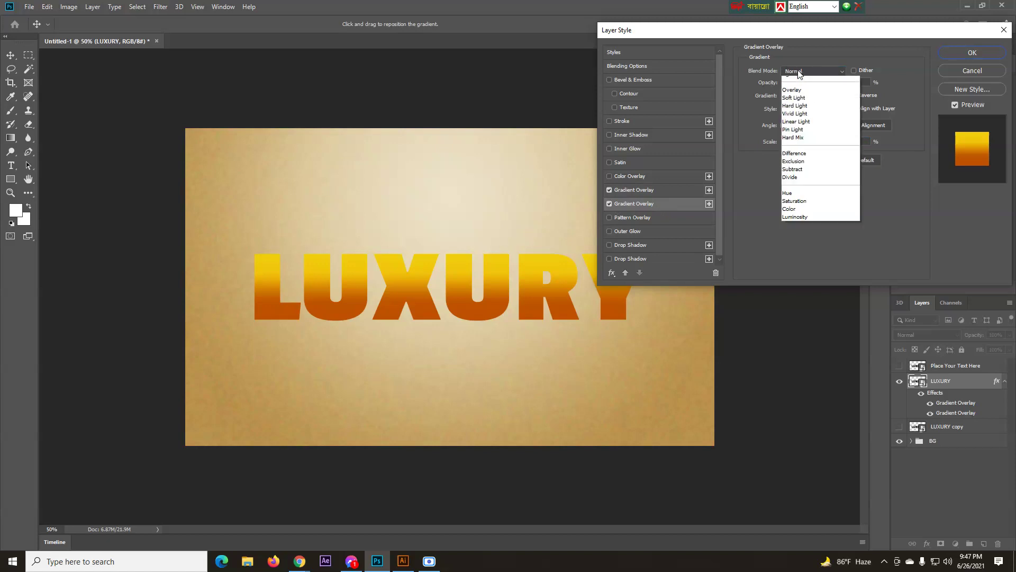
left_click(802, 104)
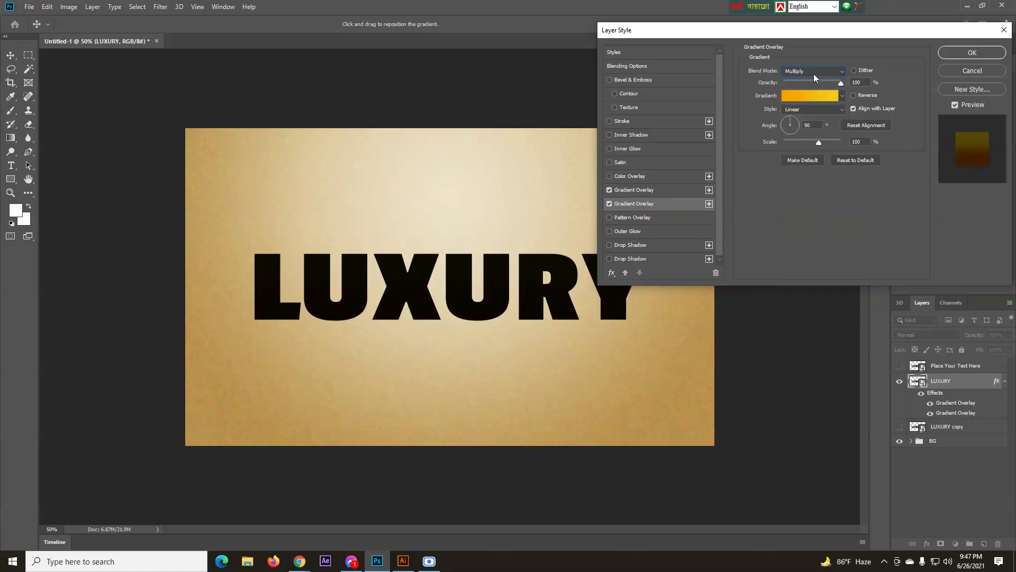
left_click(815, 74)
left_click(799, 113)
left_click(802, 72)
left_click(804, 79)
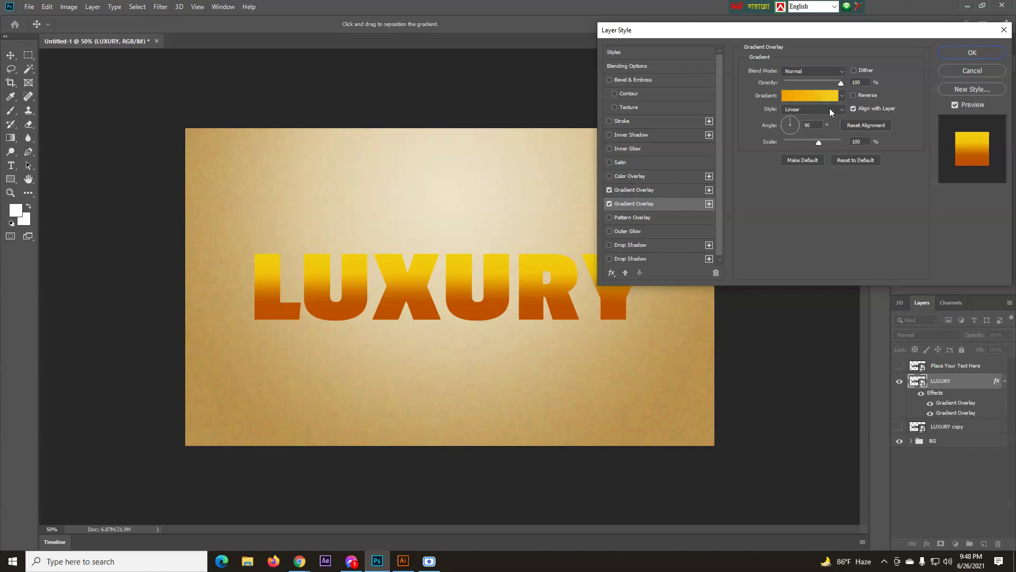
- Set the scale of the lower Gradient Overlay to 80%
left_click(863, 82)
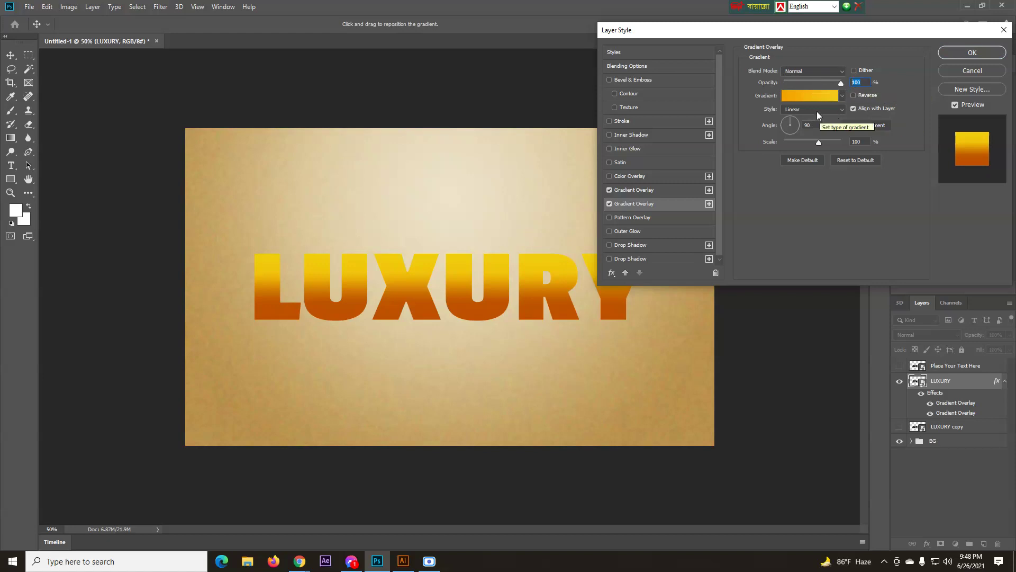
left_click(817, 125)
left_click_drag(820, 144, 810, 144)
type("80")
- Review the settings of both Gradient Overlays and apply the layer style to the LUXURY layer
left_click(644, 190)
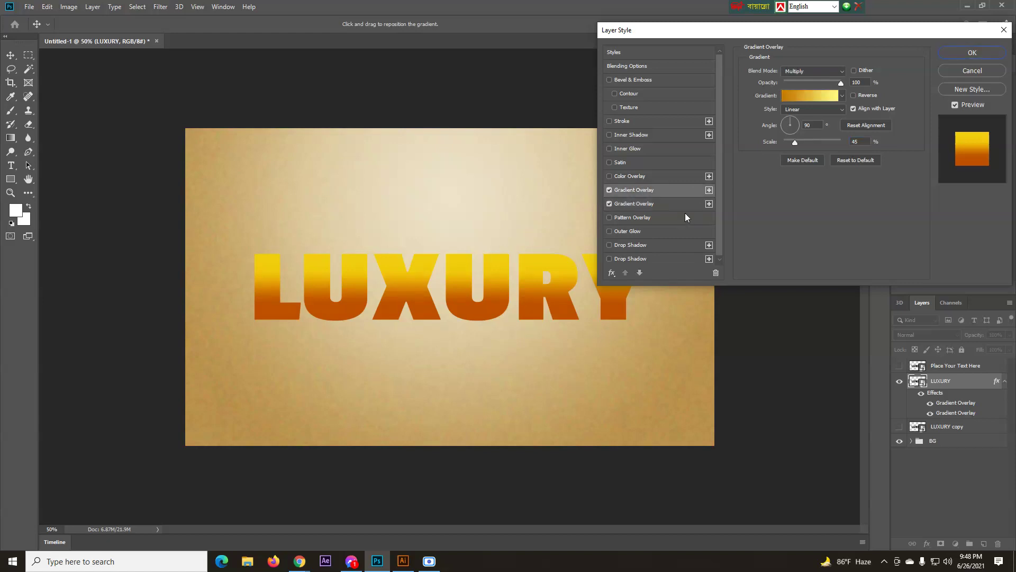
left_click(669, 204)
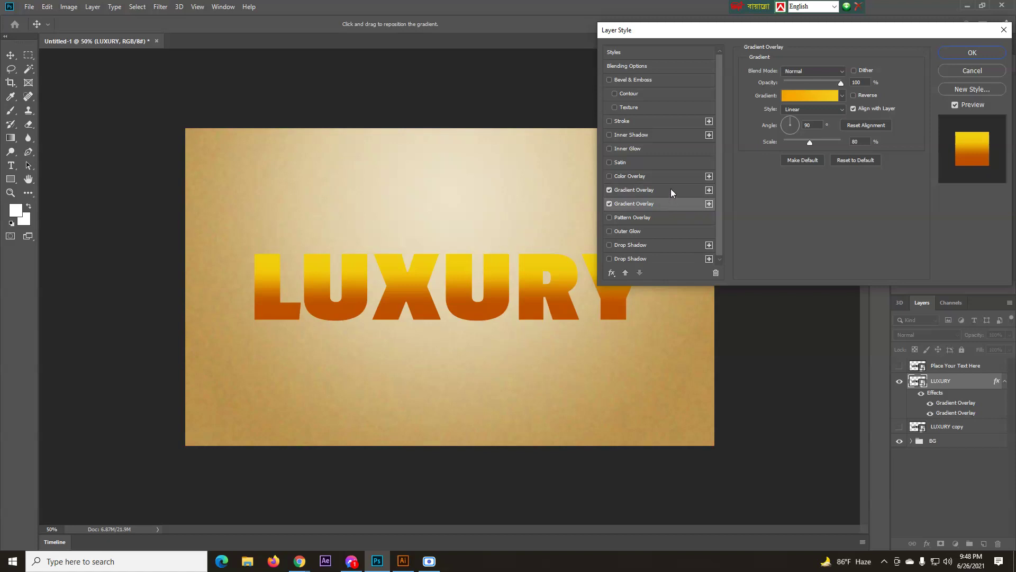
left_click(671, 193)
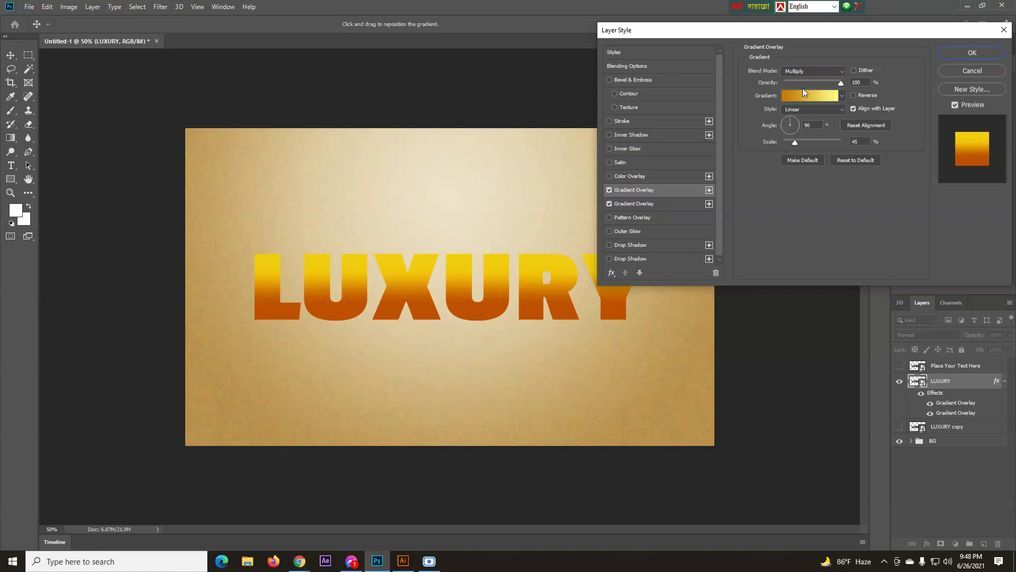
left_click(662, 205)
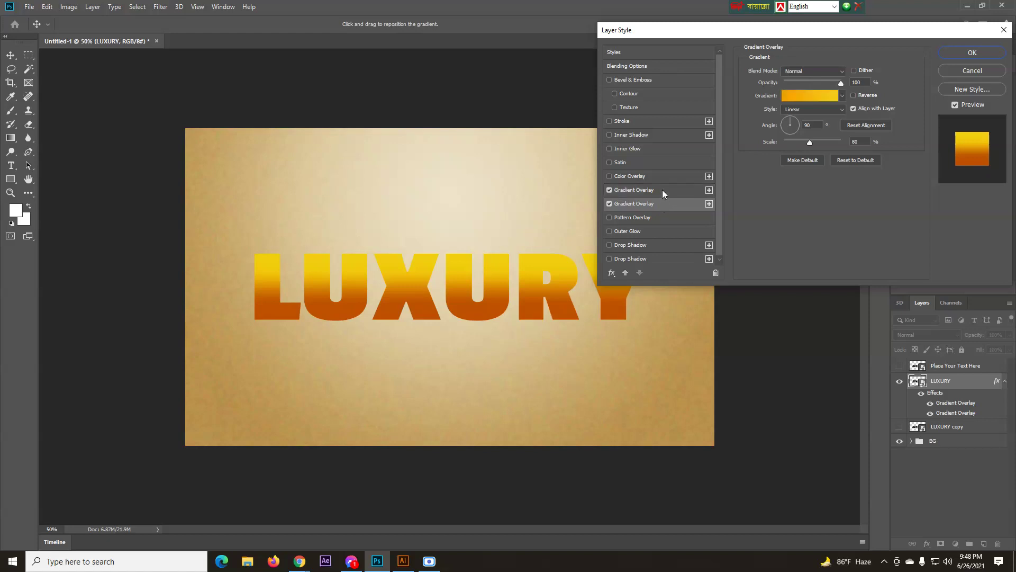
left_click(662, 189)
left_click(669, 205)
left_click(667, 189)
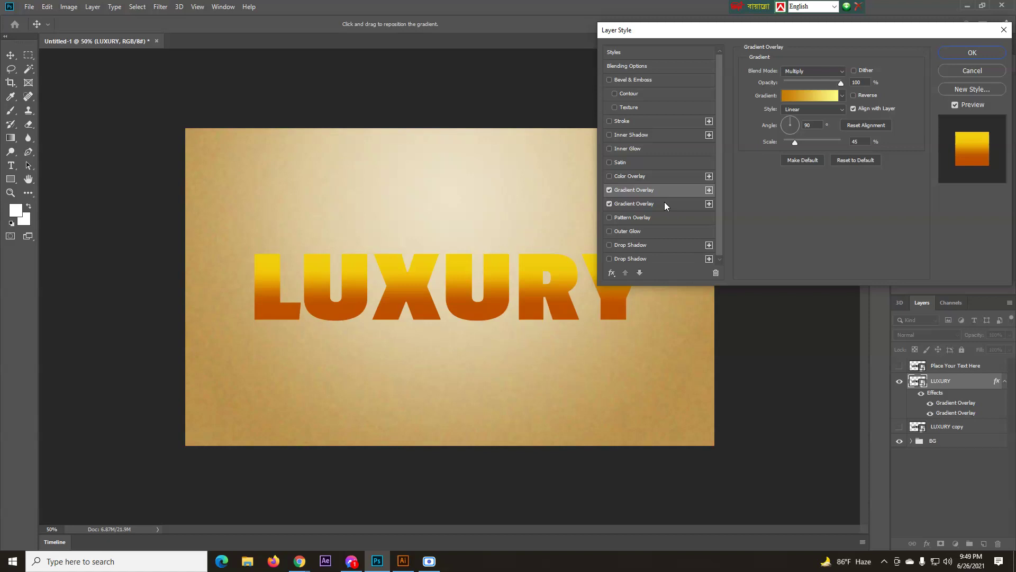
left_click(666, 204)
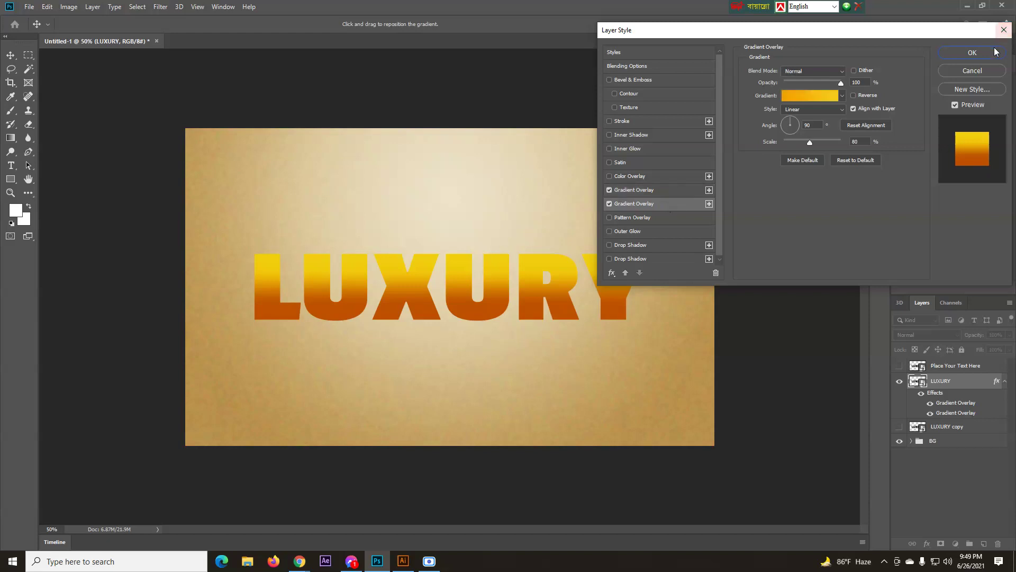
left_click(964, 54)
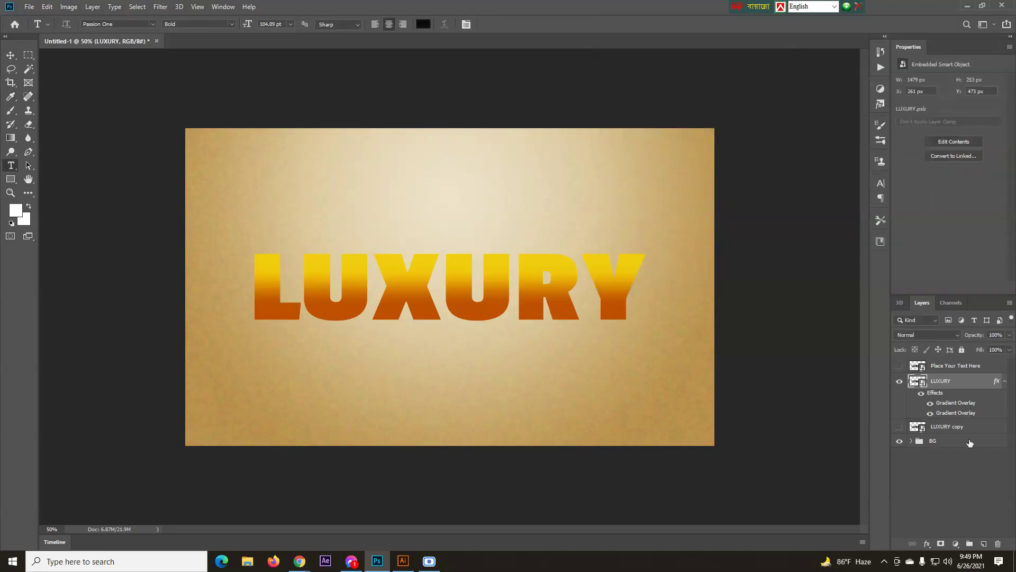
- Collapse the LUXURY layer's effects list and add a Stroke effect to its layer style
left_click(1005, 381)
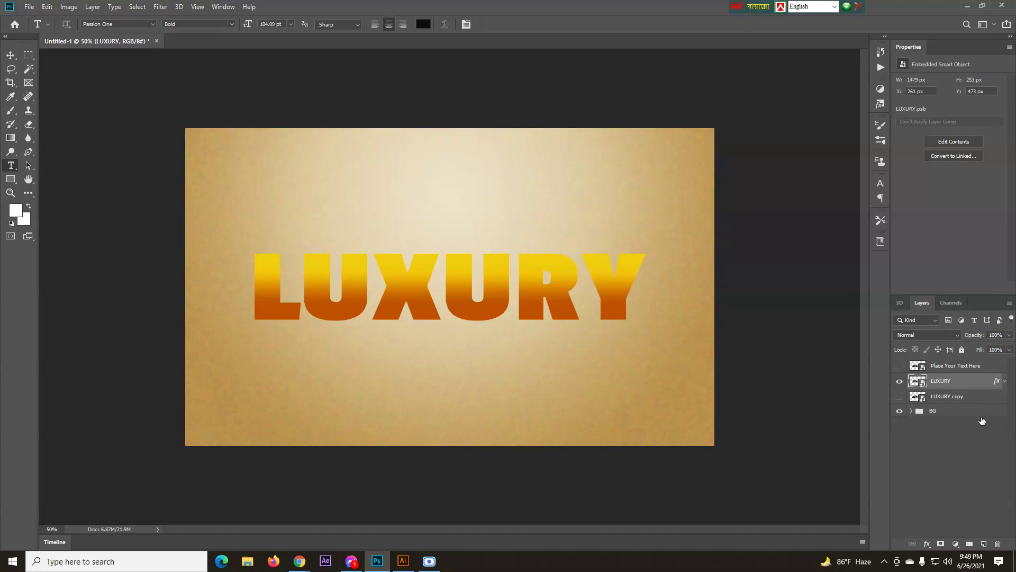
left_click(928, 544)
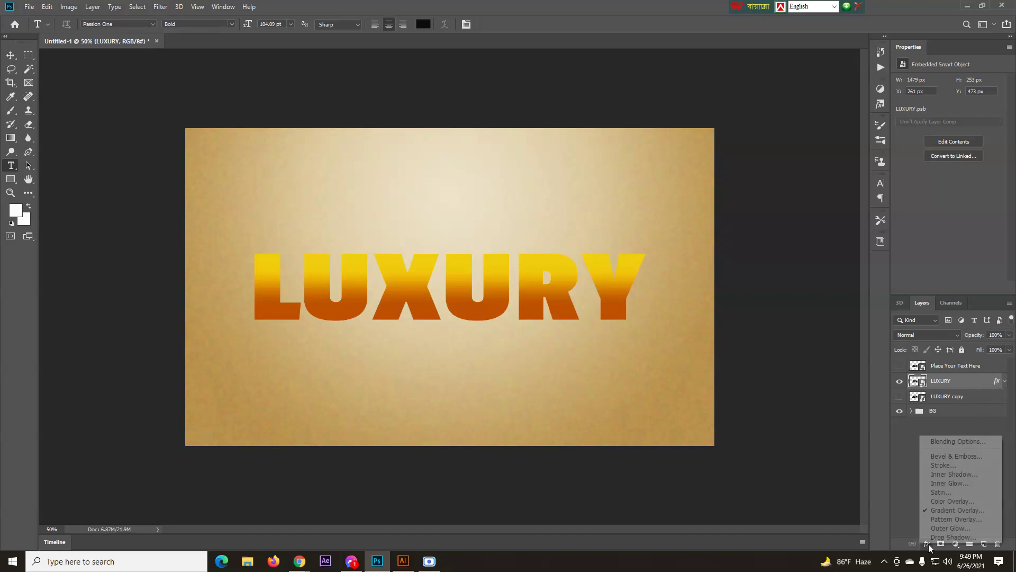
left_click(960, 442)
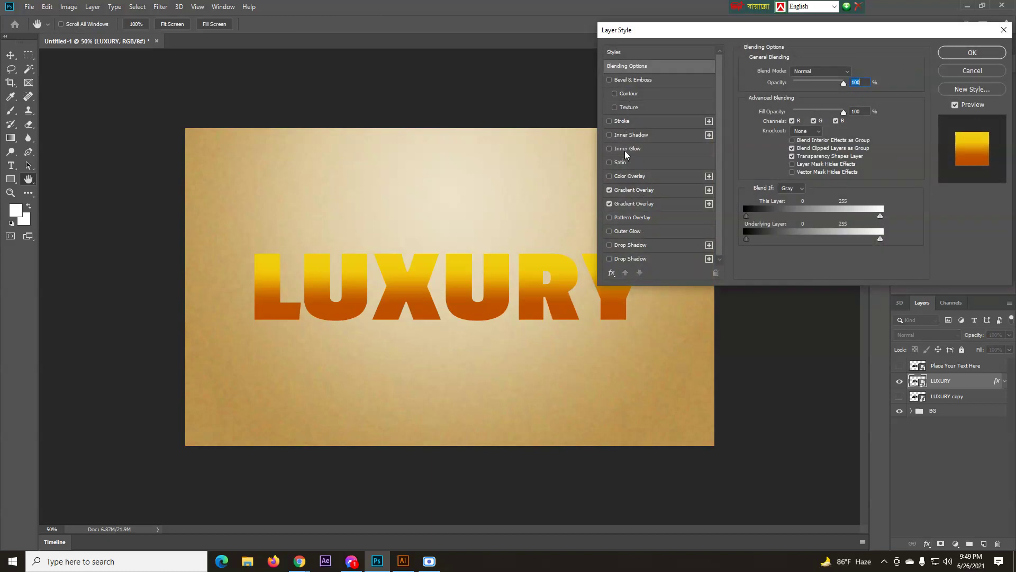
left_click(622, 123)
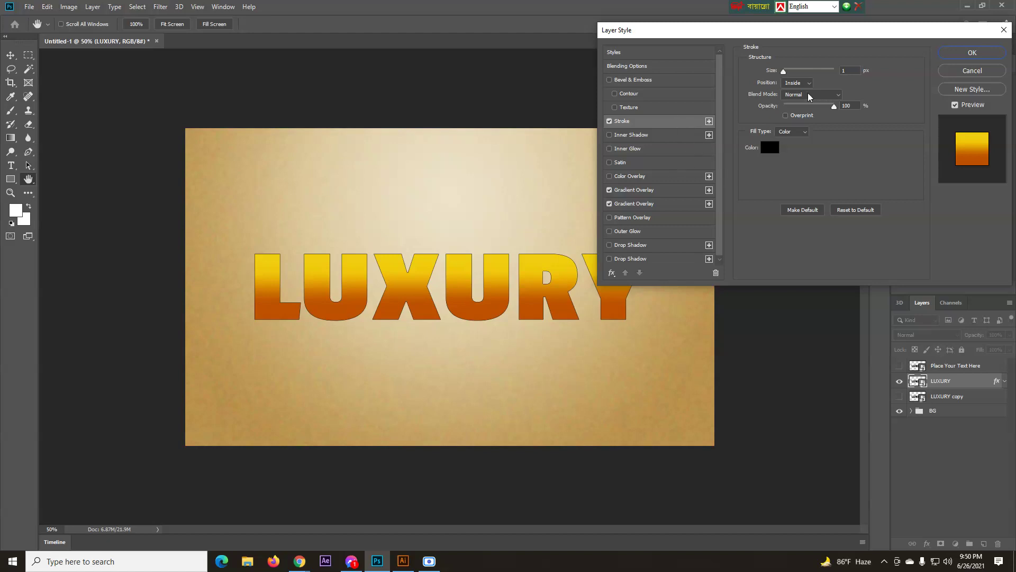
- Set the LUXURY layer's stroke size to 6 px and its position to Outside
mouse_move(784, 71)
left_mouse_down()
mouse_move(796, 69)
mouse_move(786, 71)
left_mouse_up()
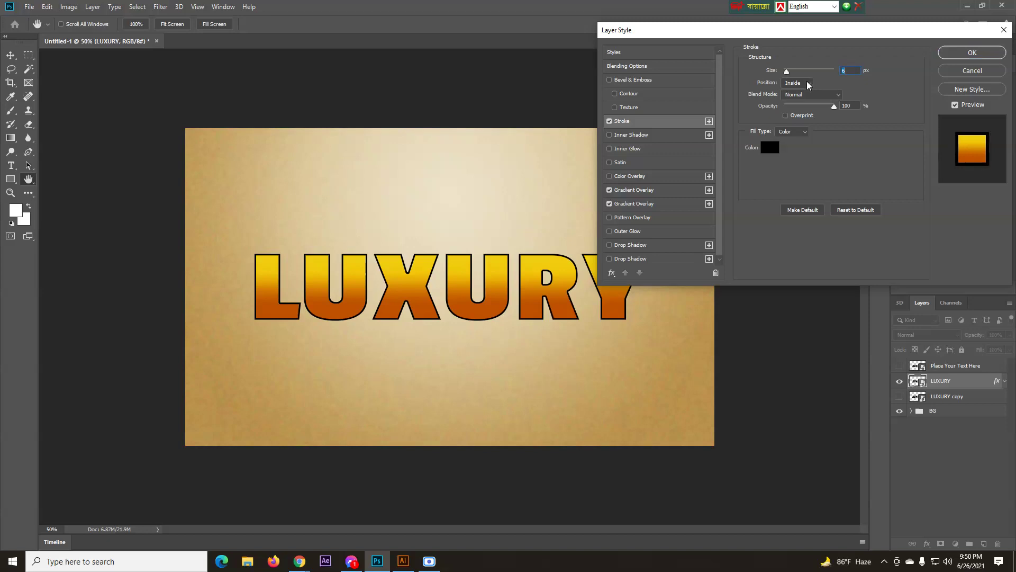
left_click(808, 82)
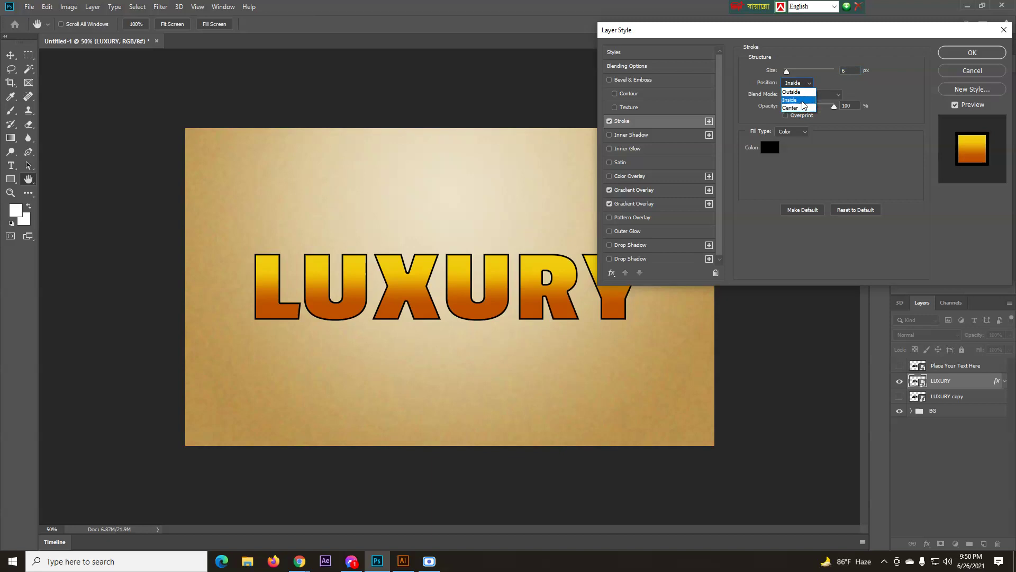
left_click(802, 92)
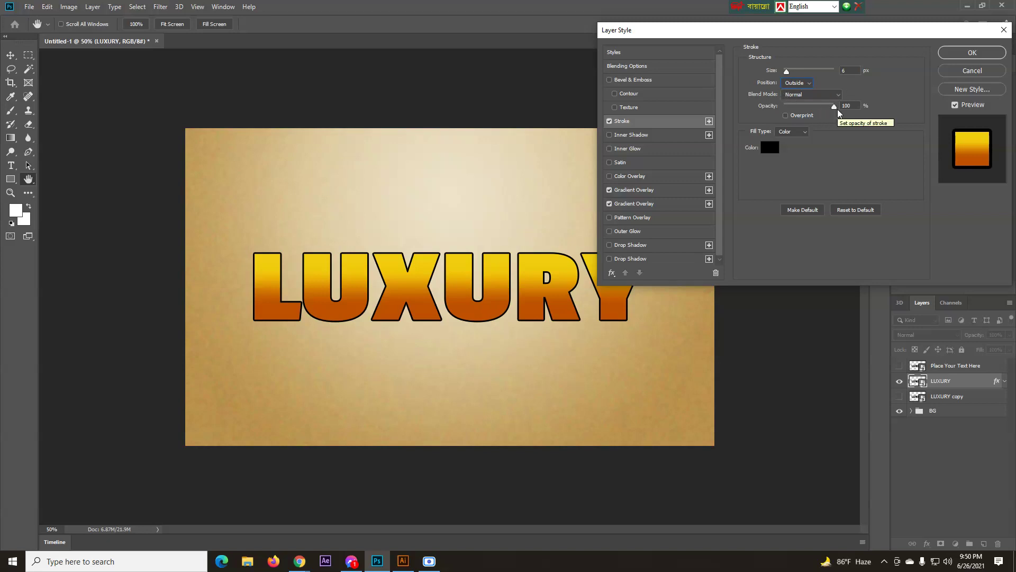
- Change the stroke color to pale yellow #f4ed92
left_click(770, 148)
left_click(844, 325)
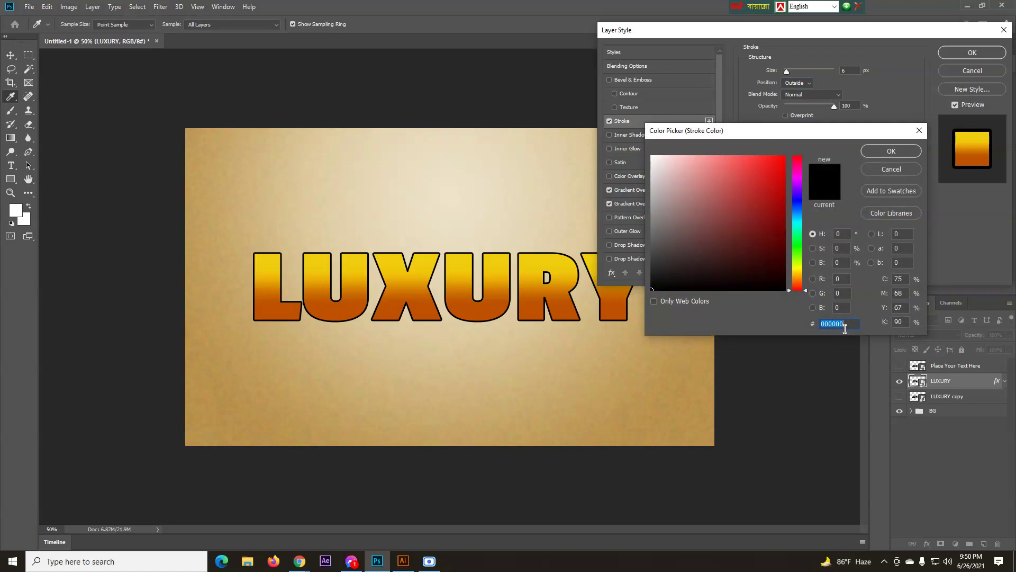
type("f4")
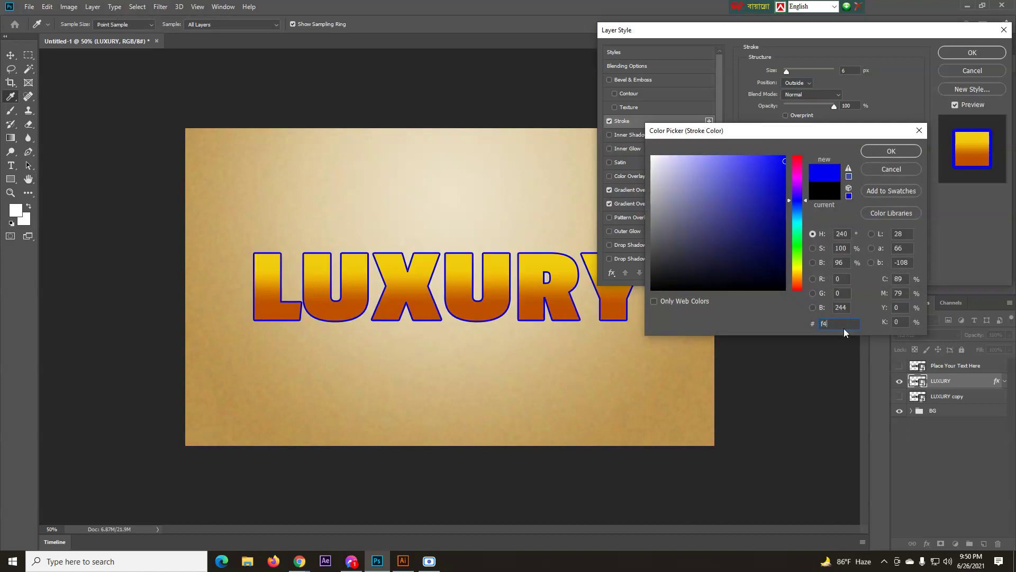
type("ed")
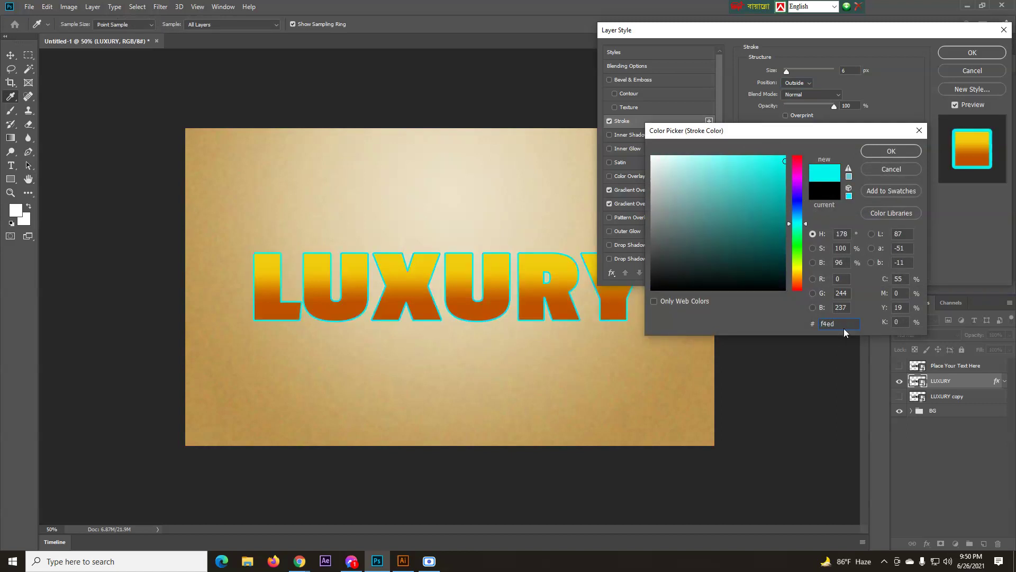
type("92")
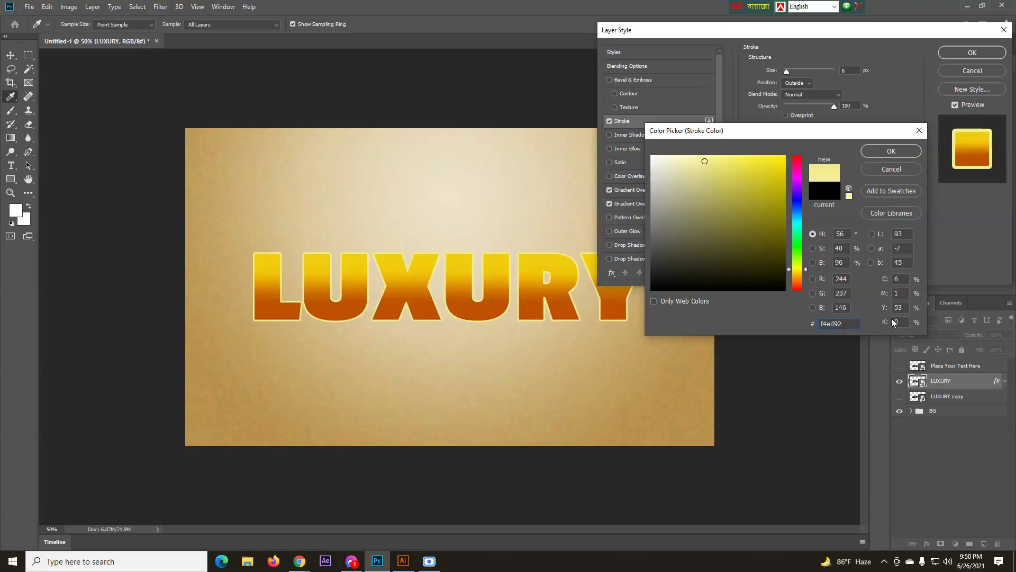
left_click(903, 152)
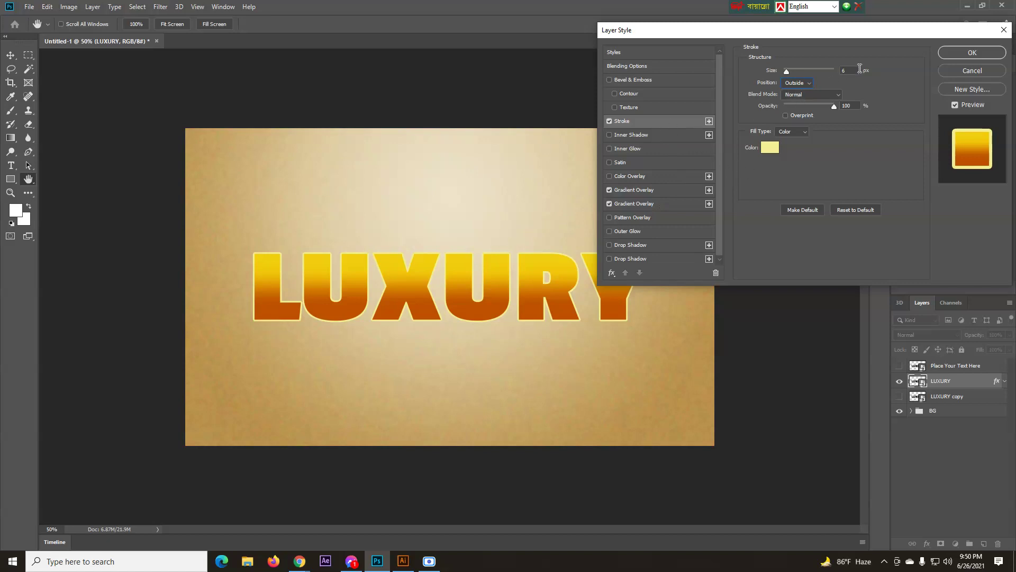
left_click_drag(787, 71, 789, 74)
scroll(856, 71, "down", 1)
- Add an Inner Shadow with Multiply blend mode and 15% opacity, and apply the layer style to the LUXURY layer
left_click(615, 135)
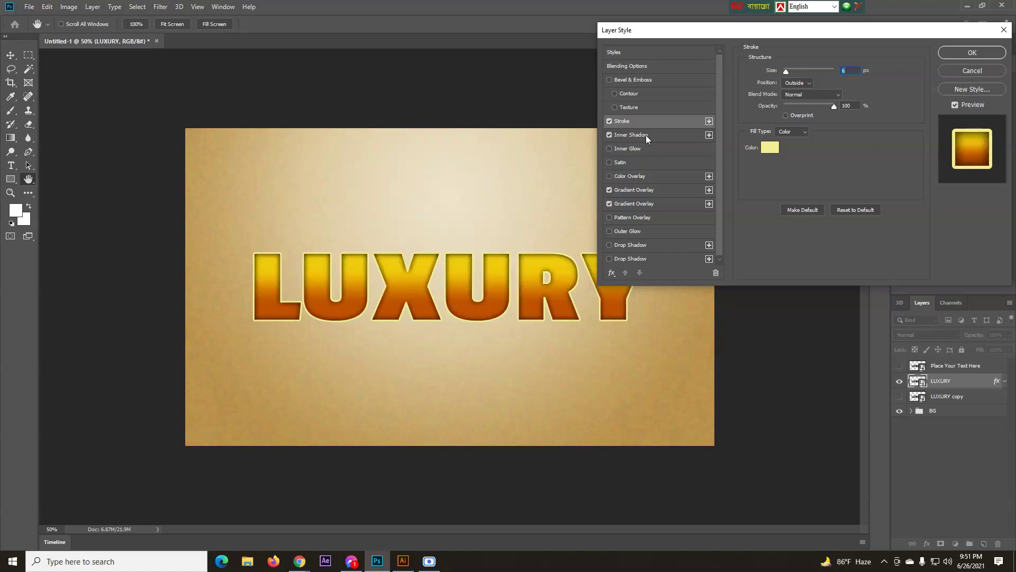
left_click(647, 135)
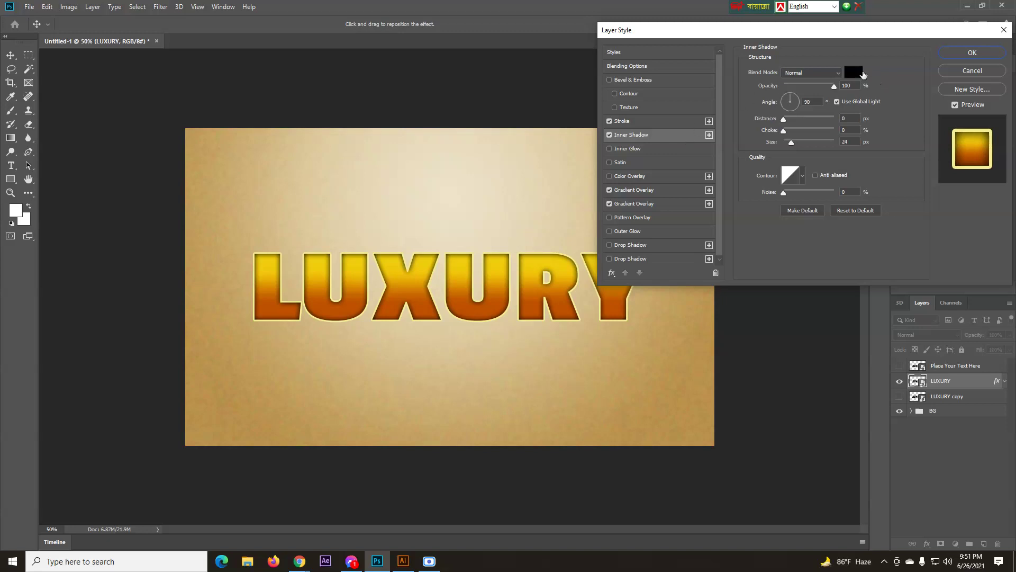
left_click(816, 71)
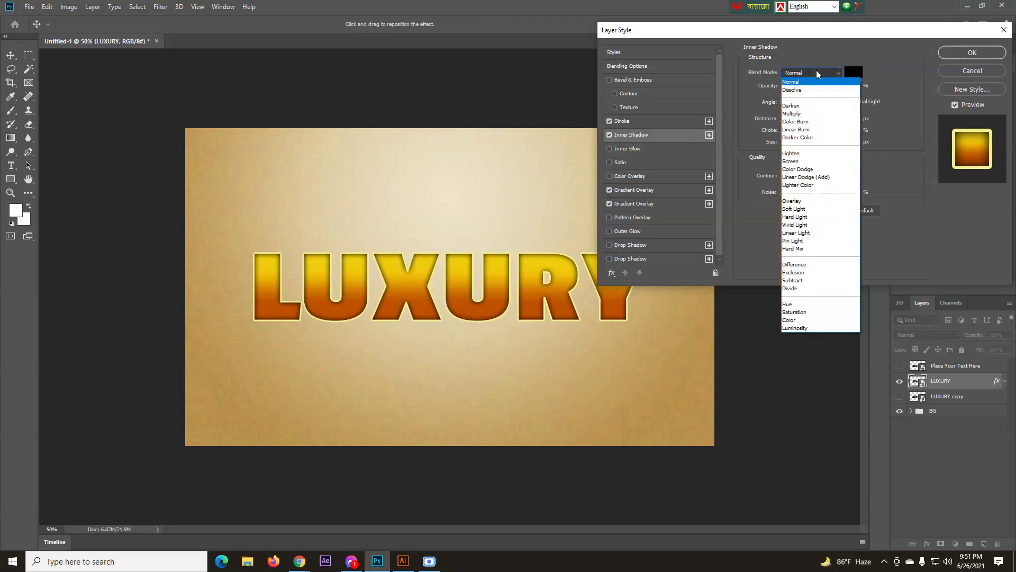
left_click(811, 114)
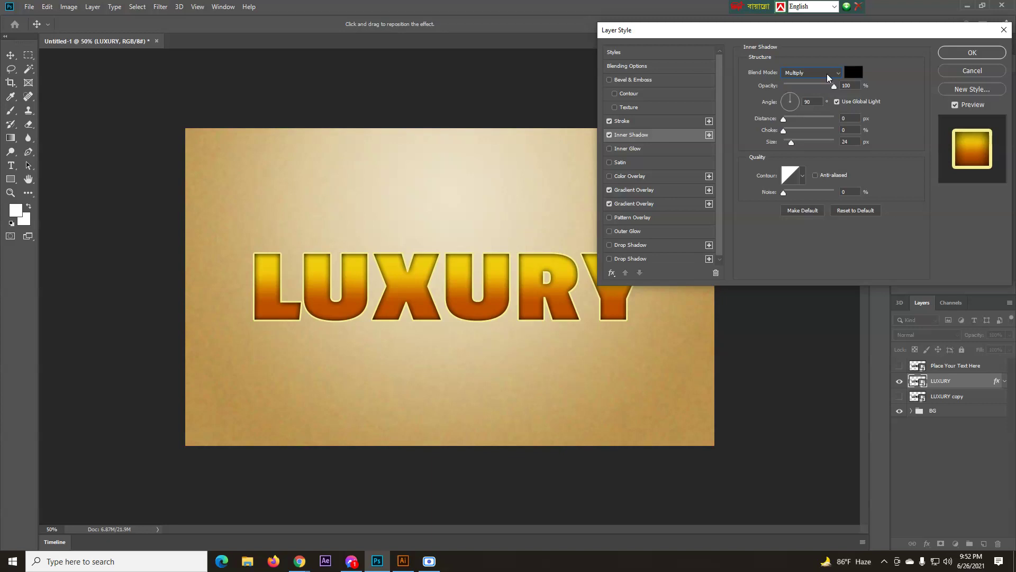
left_click_drag(834, 87, 790, 87)
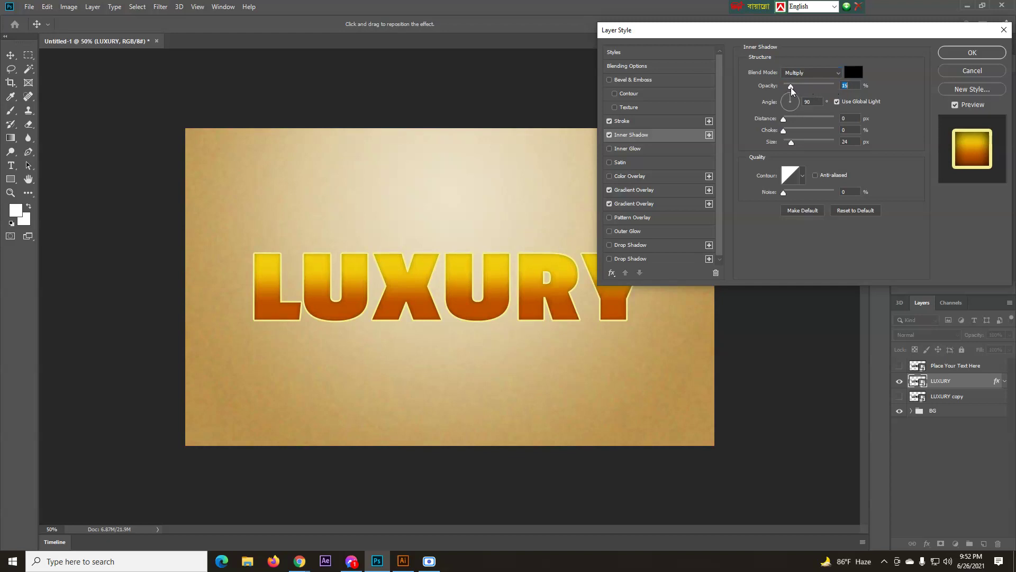
type("15")
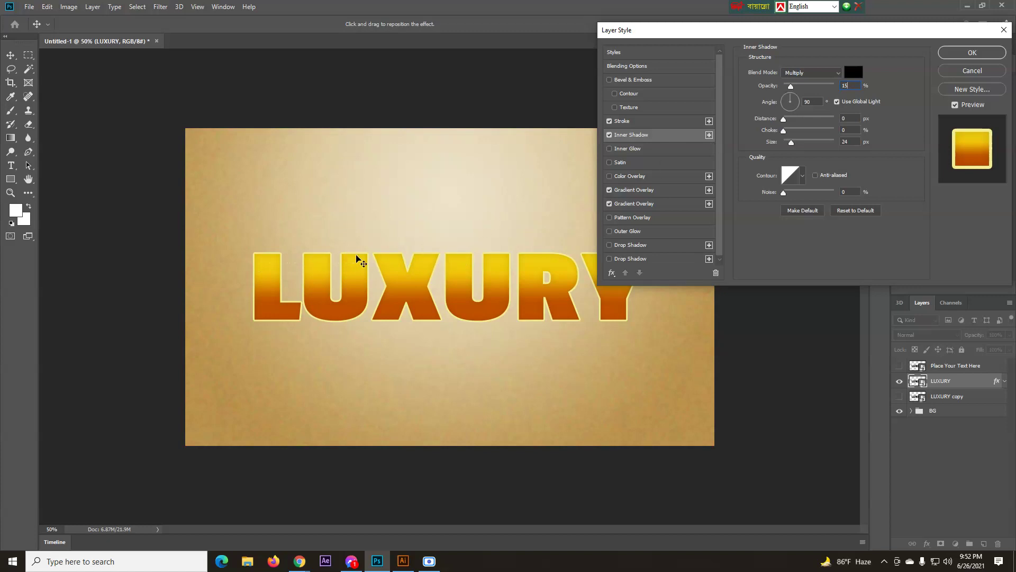
left_click(972, 53)
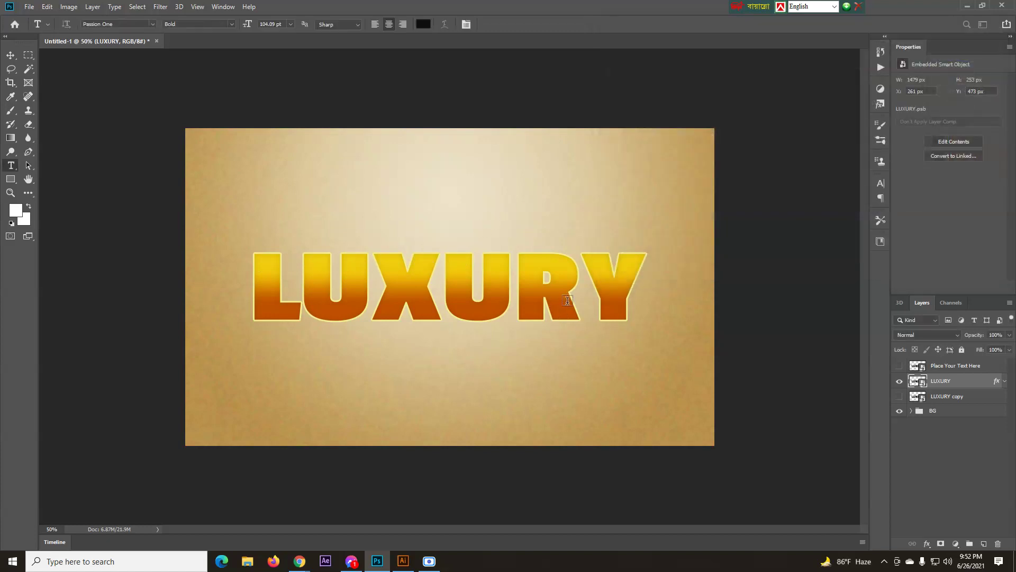
- Reopen the LUXURY layer's Inner Shadow and set its angle to 145° and its distance to 8 px
key("ctrl+plus")
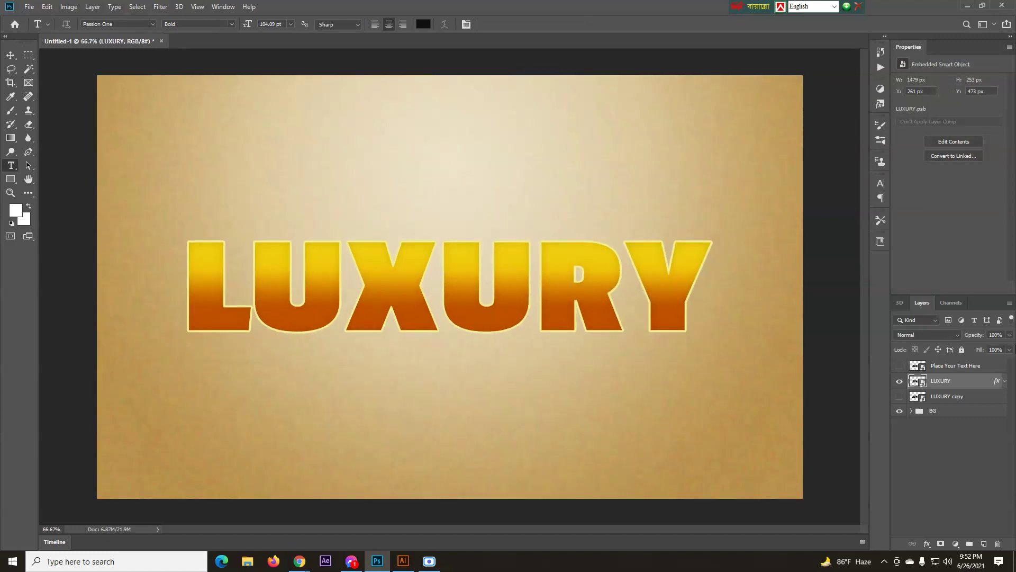
left_click(1004, 381)
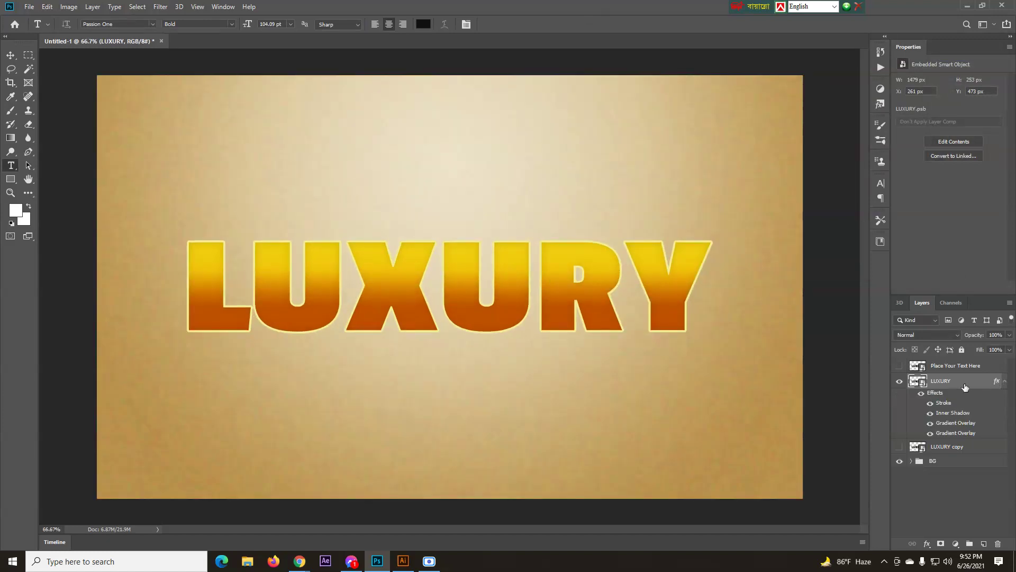
double_click(951, 414)
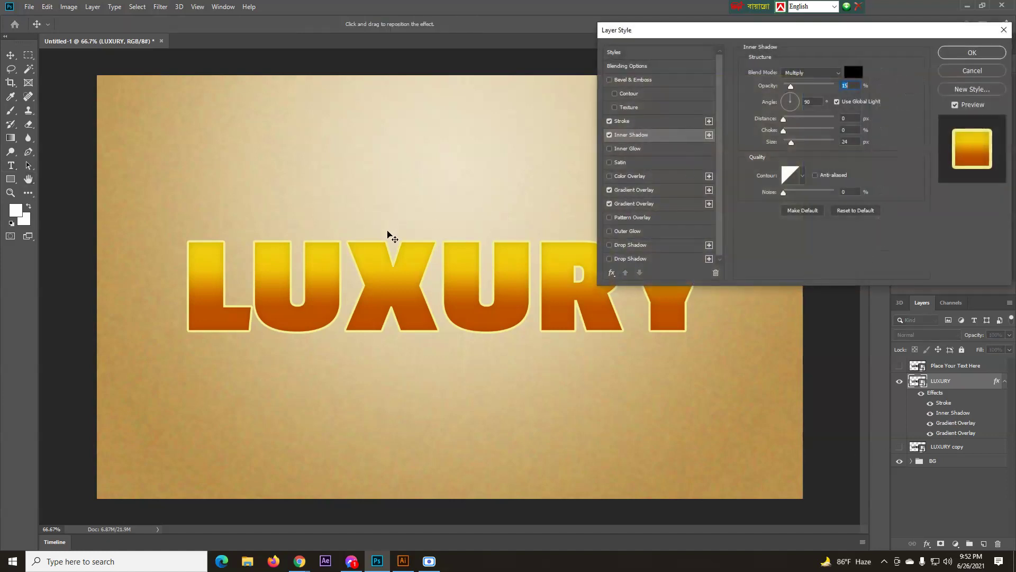
left_click(609, 135)
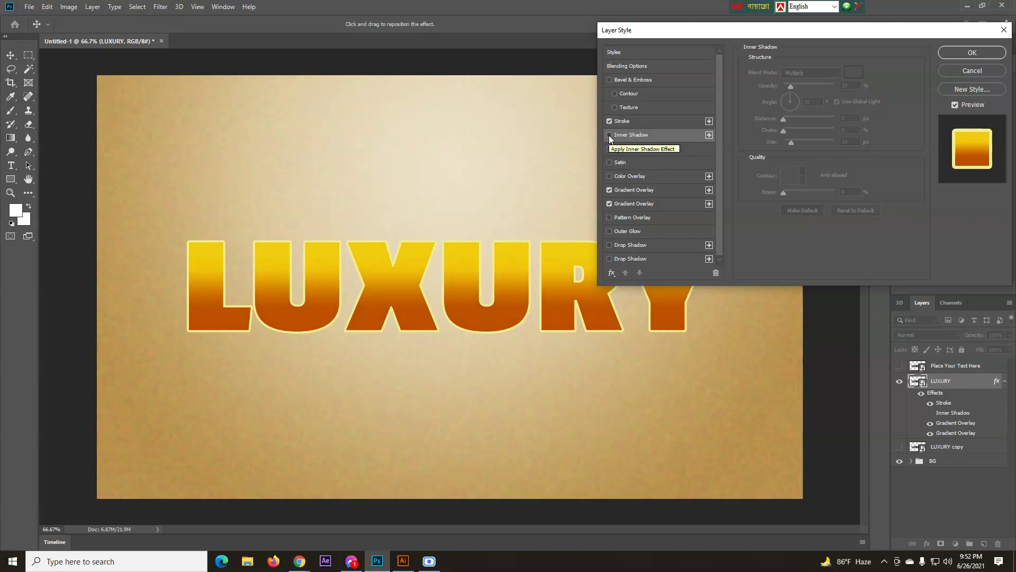
left_click(610, 135)
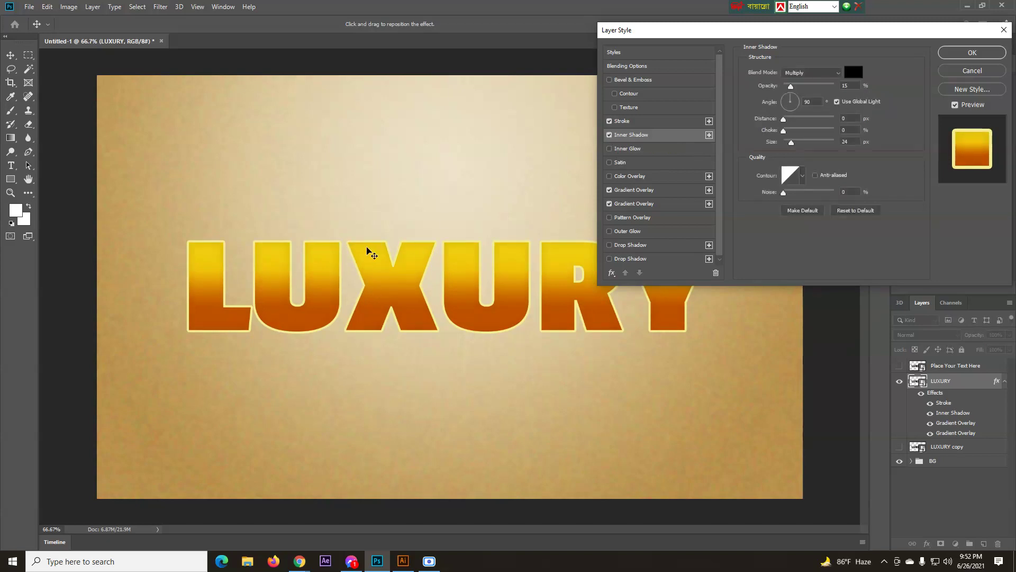
left_click_drag(791, 96, 782, 96)
left_click(786, 100)
left_click_drag(820, 105, 797, 99)
left_click_drag(784, 120, 788, 119)
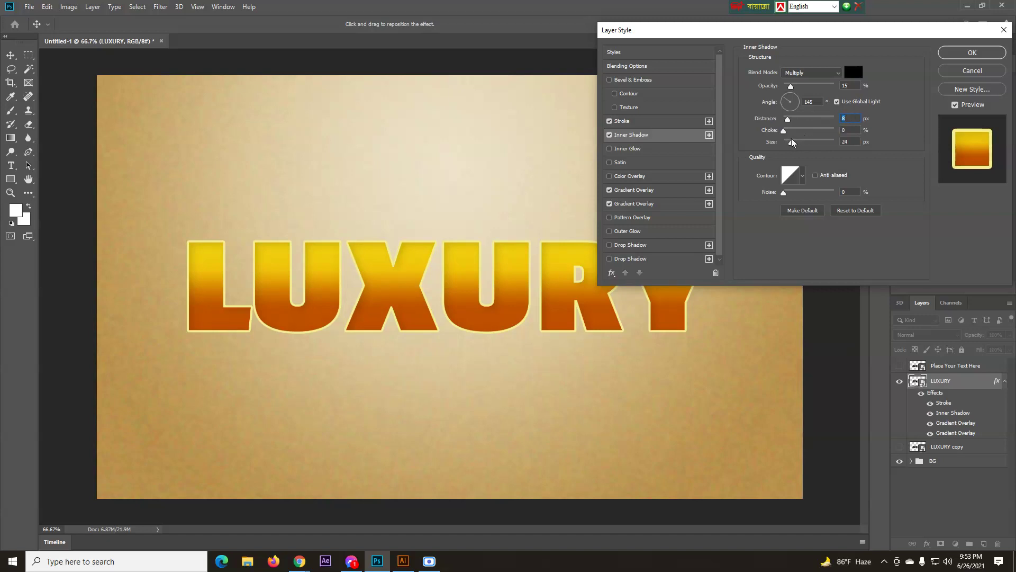
- Set the Inner Shadow's choke to 0% and its size to 12 px, and apply the layer style
mouse_move(783, 131)
left_mouse_down()
mouse_move(808, 132)
mouse_move(779, 135)
left_mouse_up()
left_click_drag(791, 143, 786, 143)
left_click_drag(796, 141, 788, 120)
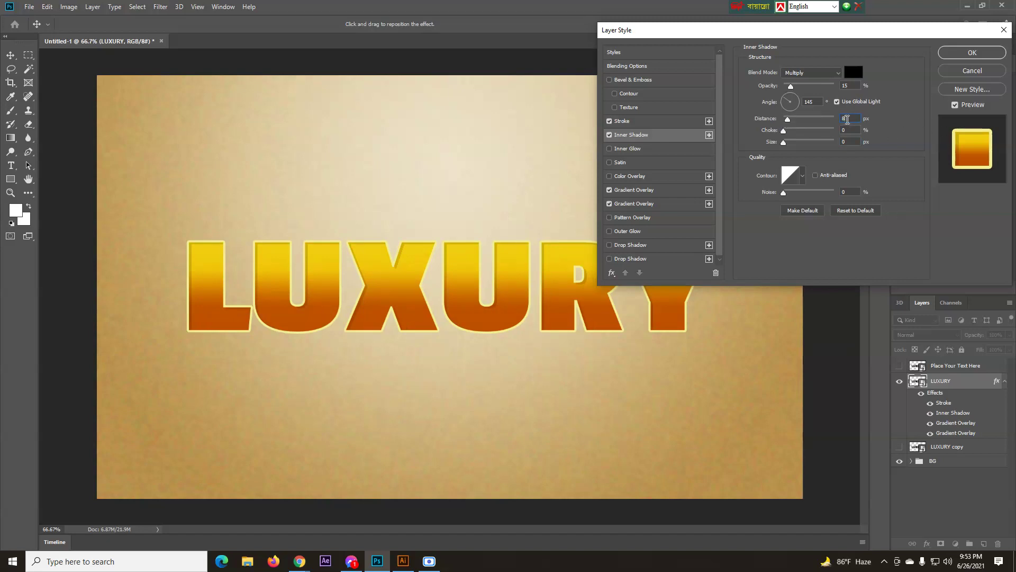
left_click_drag(783, 130, 760, 132)
mouse_move(786, 142)
left_mouse_down()
mouse_move(807, 142)
mouse_move(773, 144)
left_mouse_up()
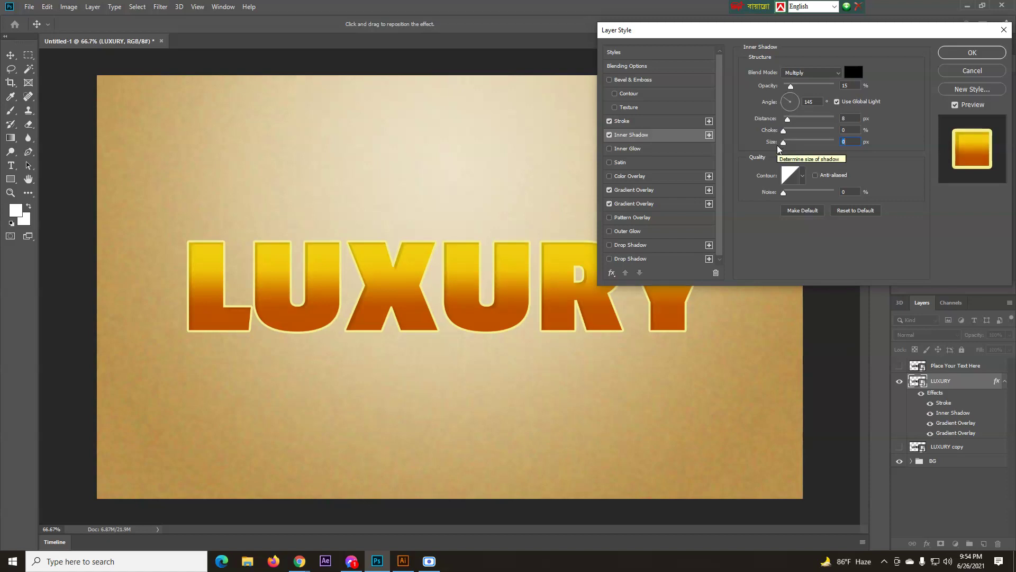
left_click_drag(789, 146, 791, 146)
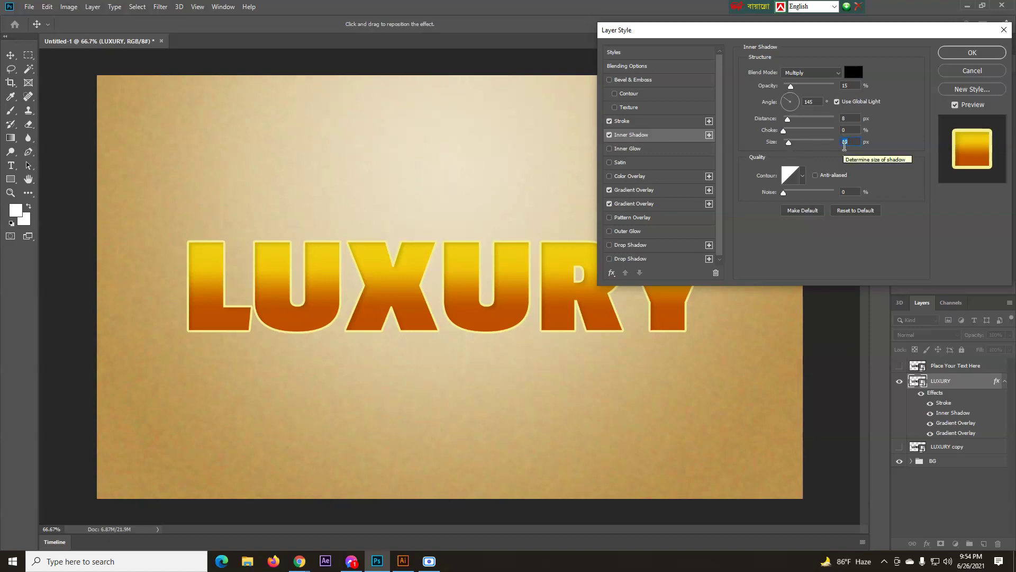
type("12")
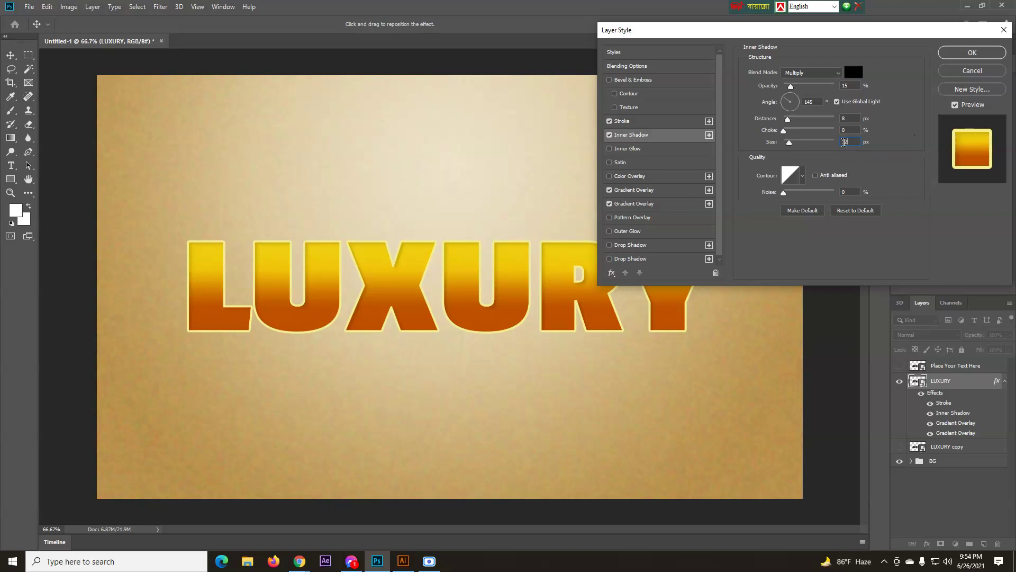
left_click_drag(849, 142, 825, 122)
left_click(973, 53)
key("t")
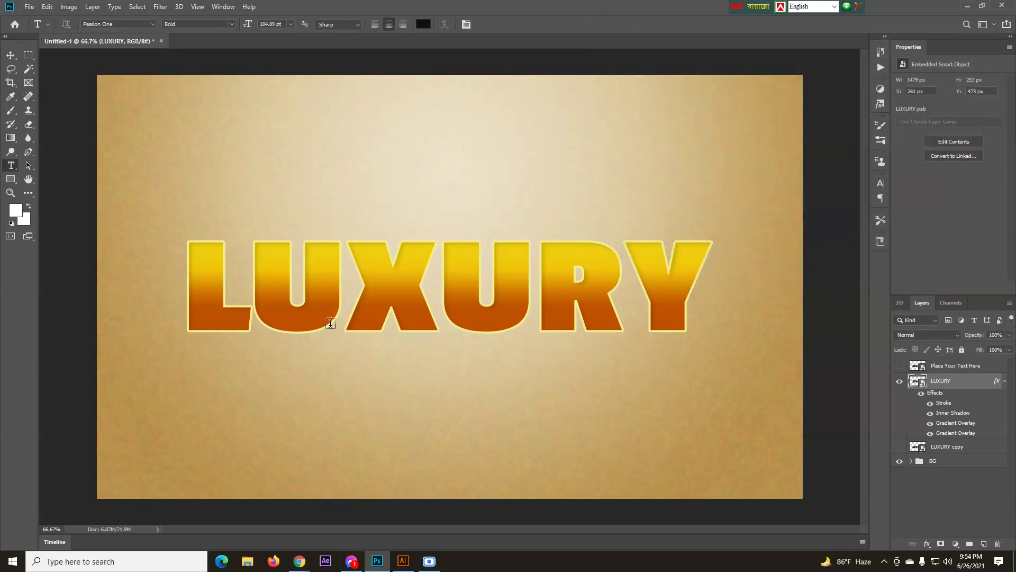
- Examine the stroke and inner shadow on the LUXURY letters up close
left_click(11, 56)
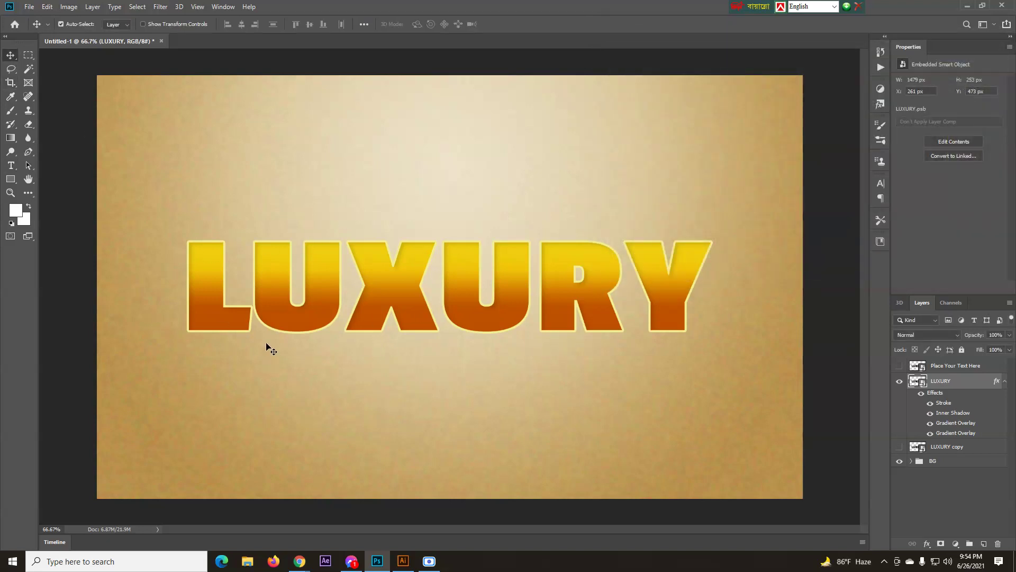
scroll(222, 268, "up", 2)
scroll(246, 273, "down", 2)
scroll(245, 273, "up", 3)
scroll(241, 275, "down", 1)
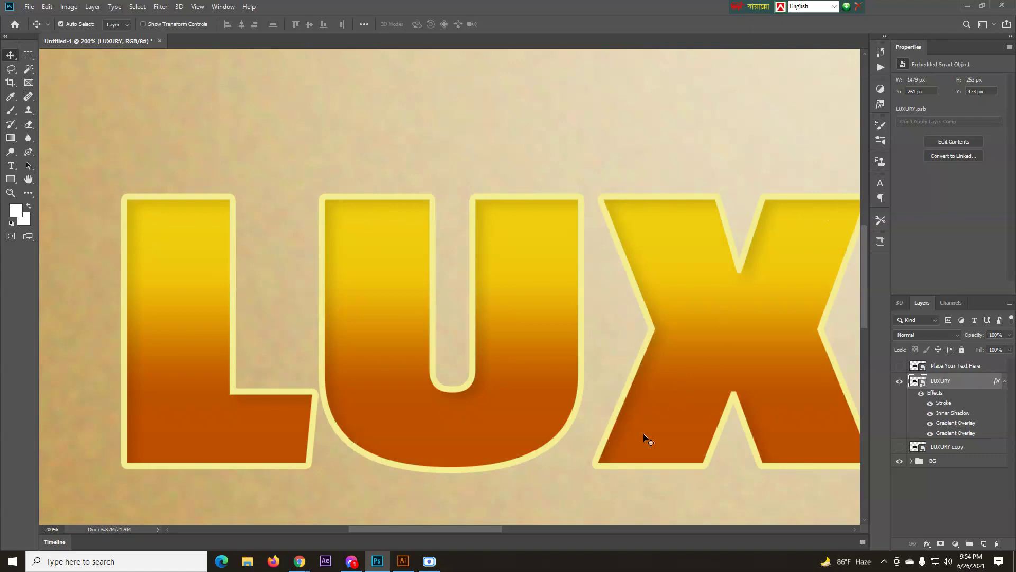
scroll(408, 265, "down", 3)
key("ctrl+plus")
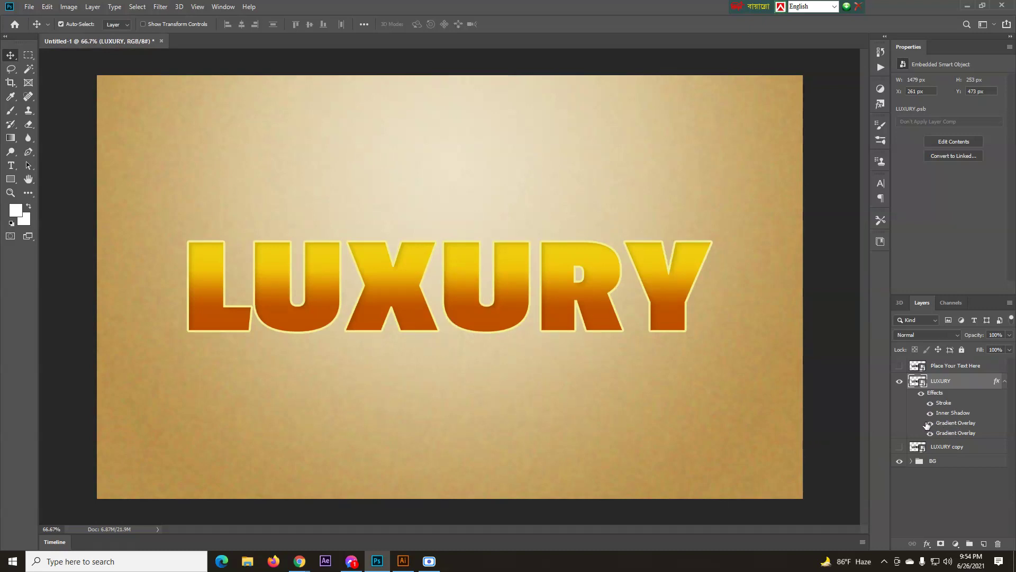
- Add a second Inner Shadow instance to the LUXURY layer's style
double_click(965, 413)
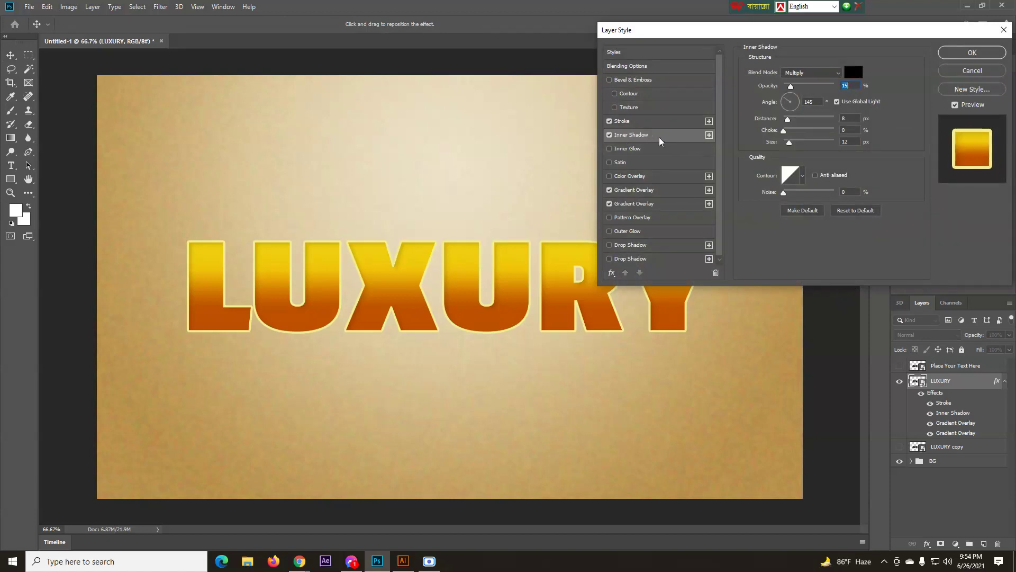
left_click(709, 135)
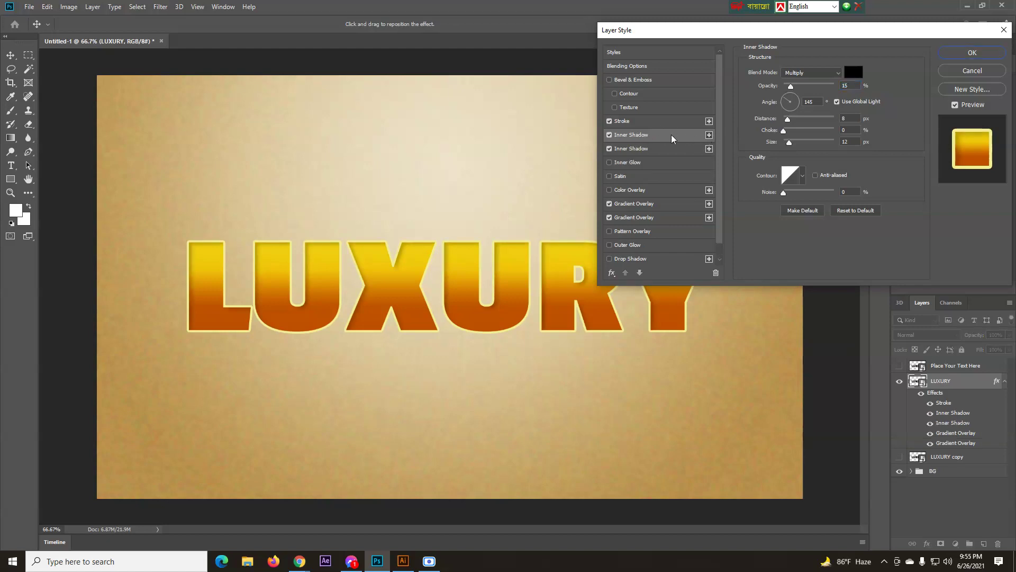
left_click(641, 153)
- Compare the letters with the upper Inner Shadow off and on, then apply the LUXURY layer's style with both Inner Shadows enabled
left_click(609, 135)
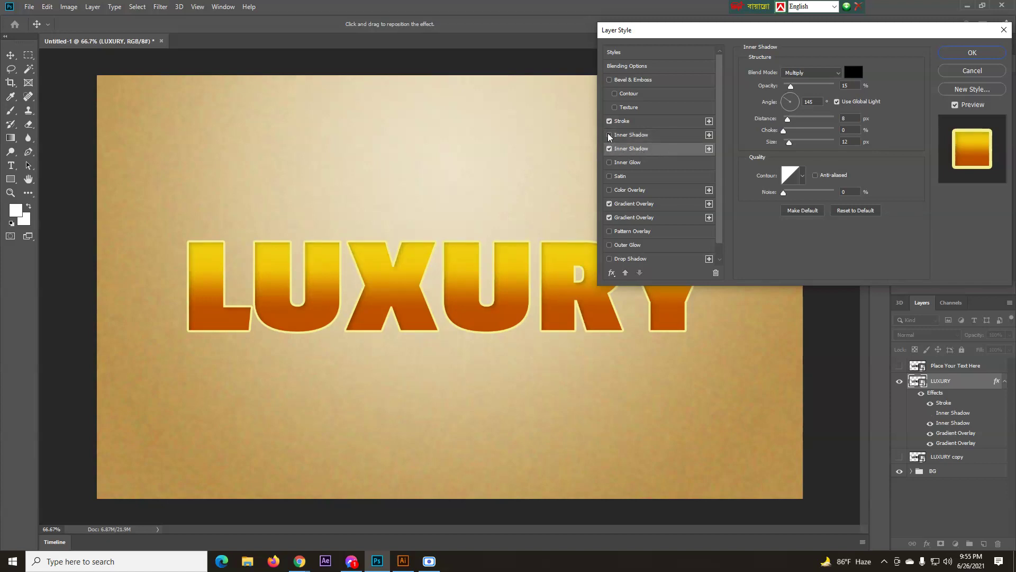
left_click(610, 136)
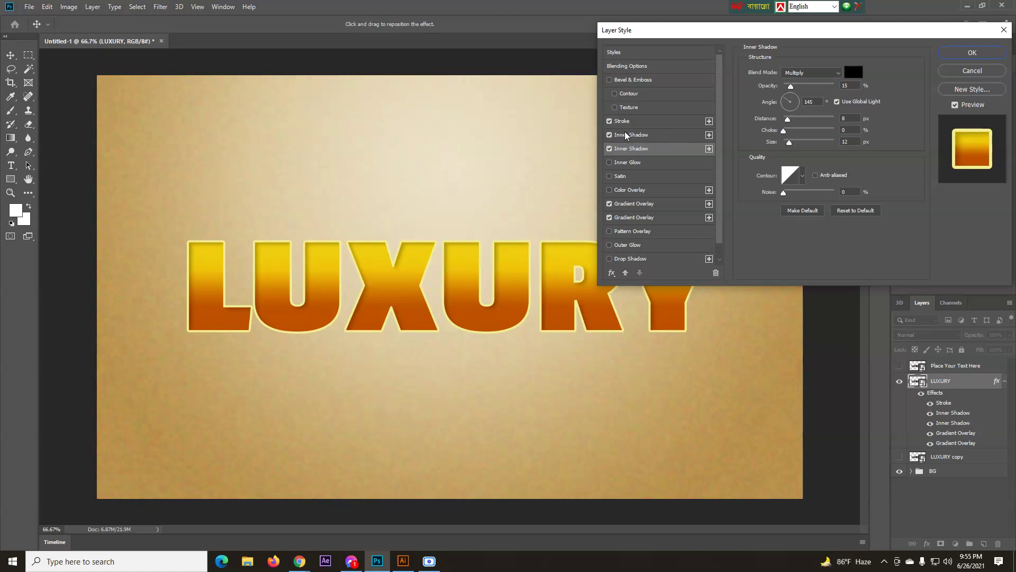
left_click(657, 135)
left_click(671, 153)
left_click(678, 140)
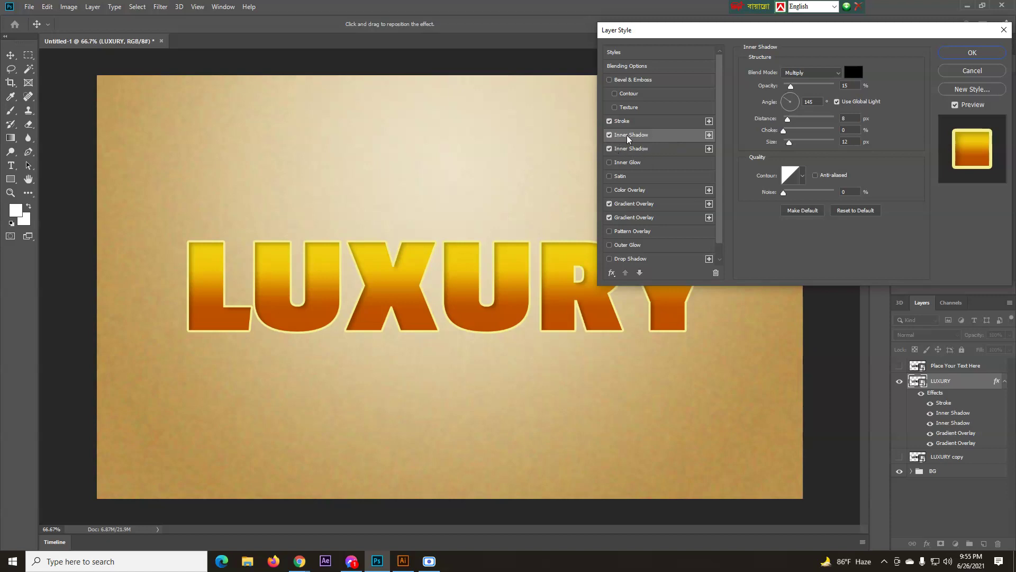
left_click(610, 135)
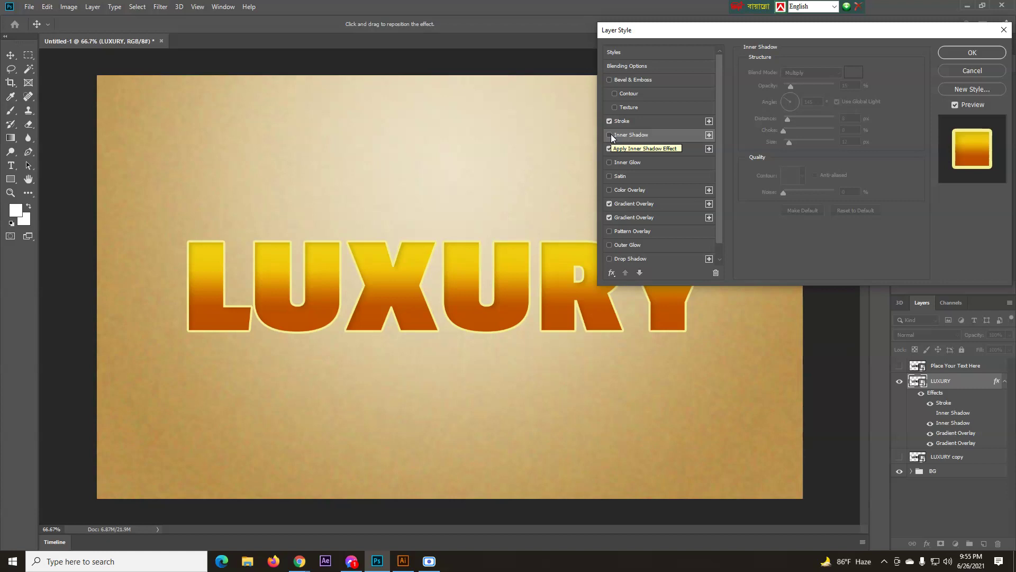
left_click(610, 135)
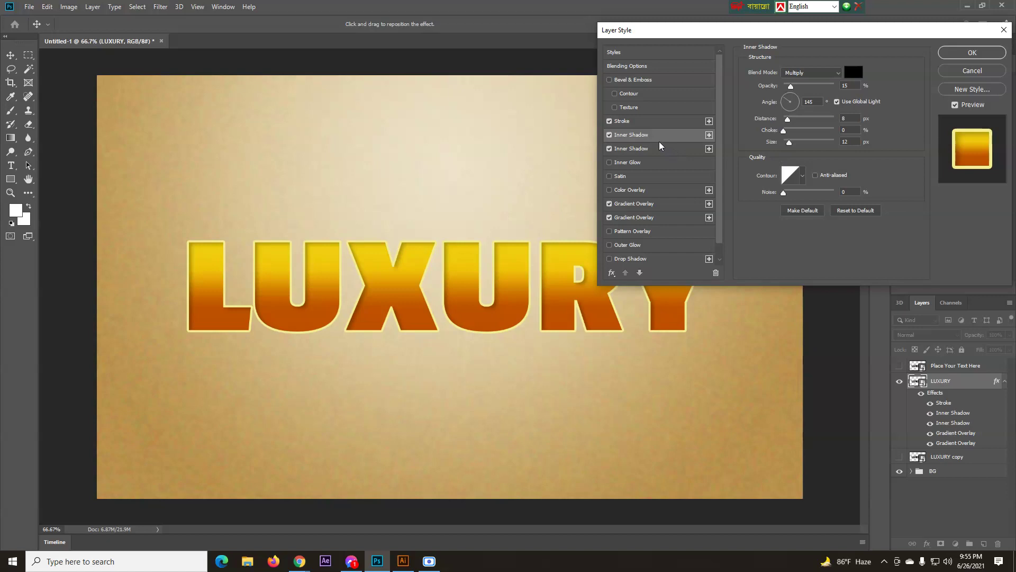
left_click(973, 53)
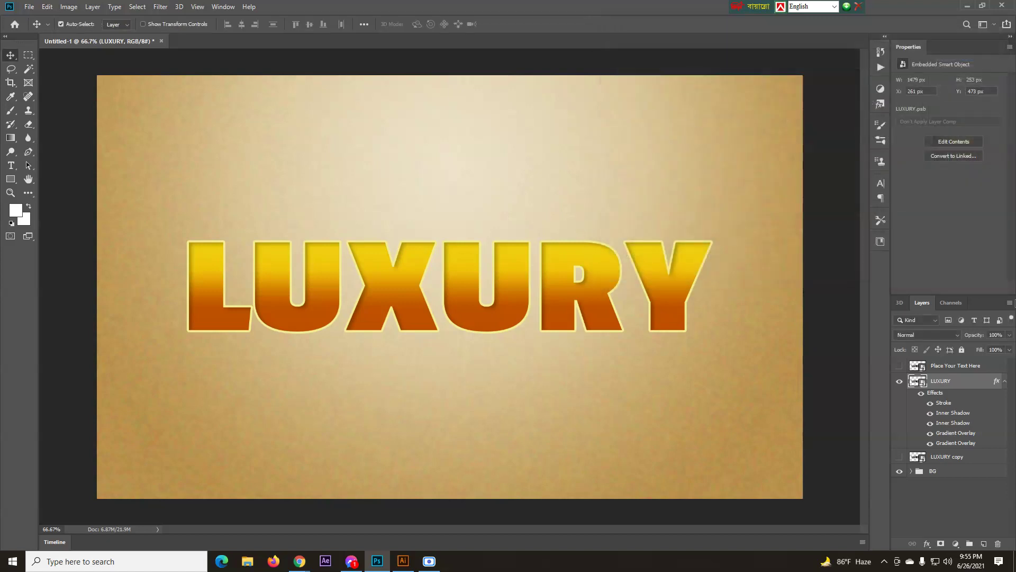
- Rename the LUXURY layer as Main 3D and collapse its list of effects
left_click(1005, 381)
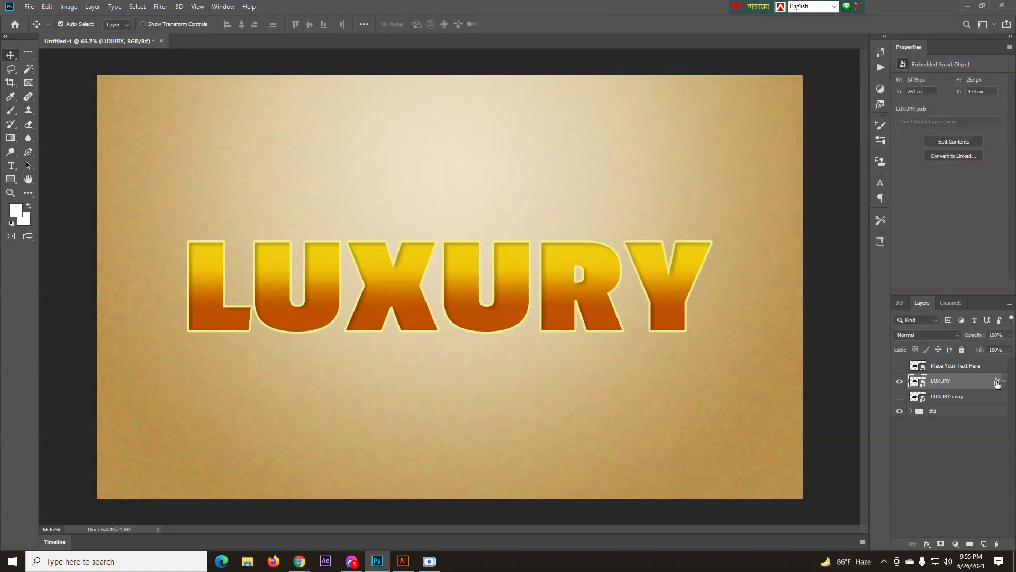
double_click(942, 381)
type("3D Complete")
left_click_drag(967, 380, 938, 381)
key("ctrl+a")
type("Main 3D")
key("Return")
left_click(1005, 381)
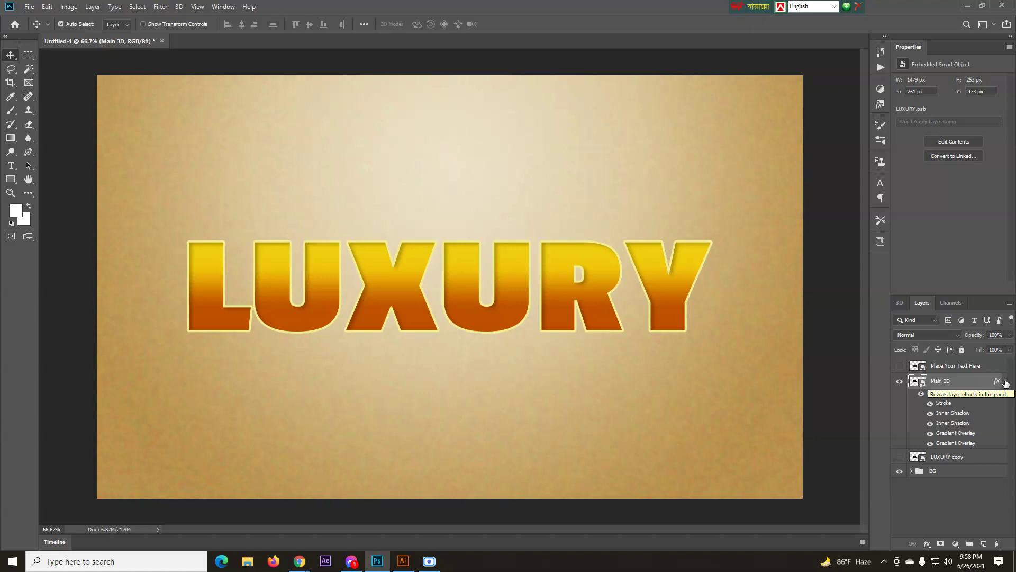
left_click(1005, 382)
- Show and select the LUXURY copy layer, and hide the Main 3D layer
left_click(900, 397)
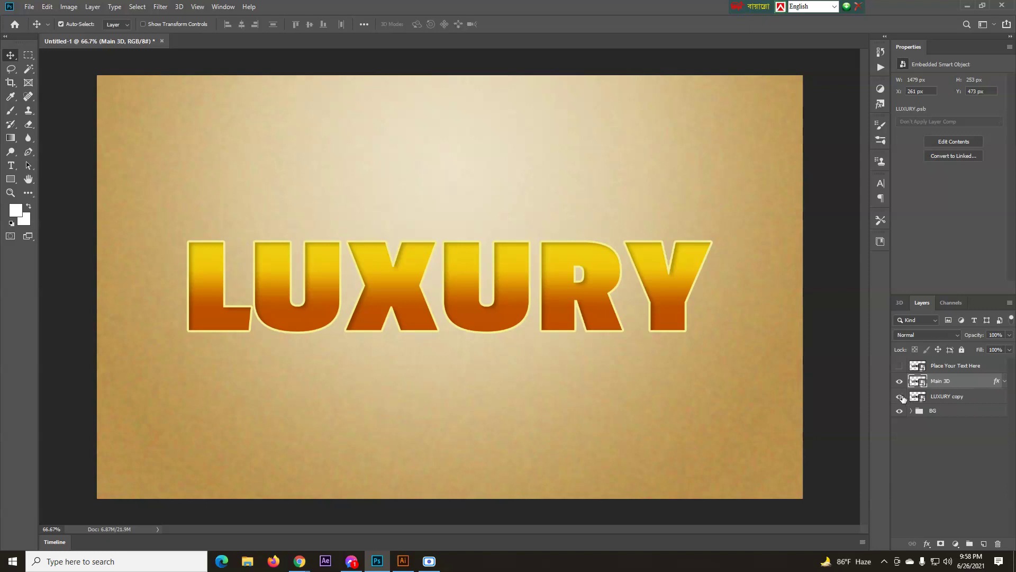
left_click(949, 402)
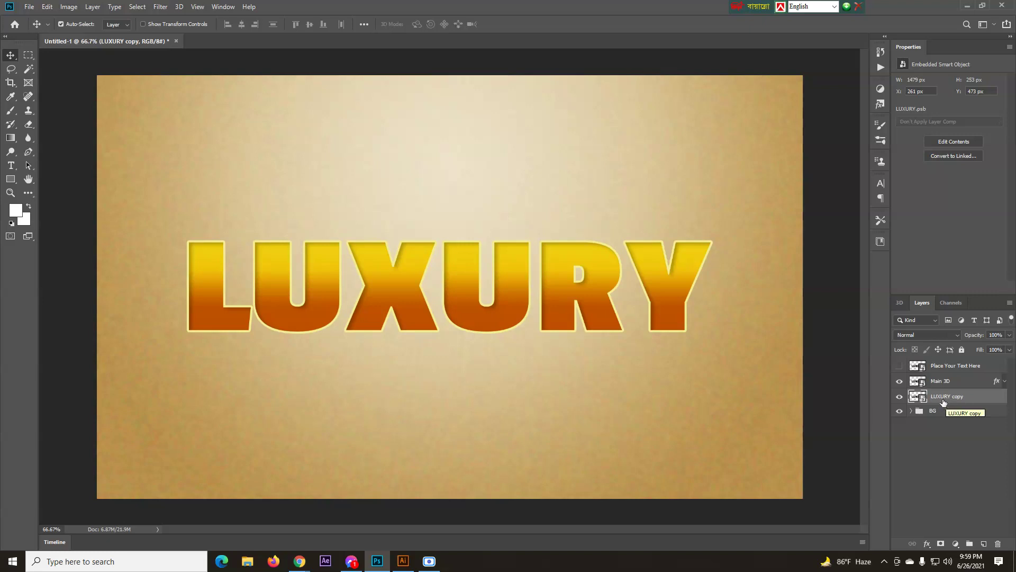
left_click(901, 382)
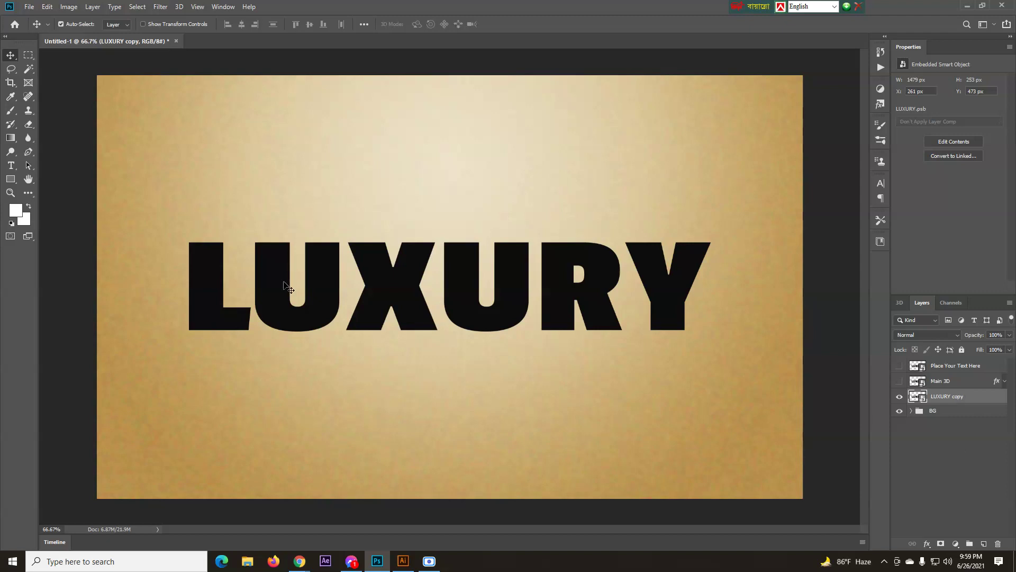
- Display the recorded actions and delete the existing First 3D action set
left_click(217, 8)
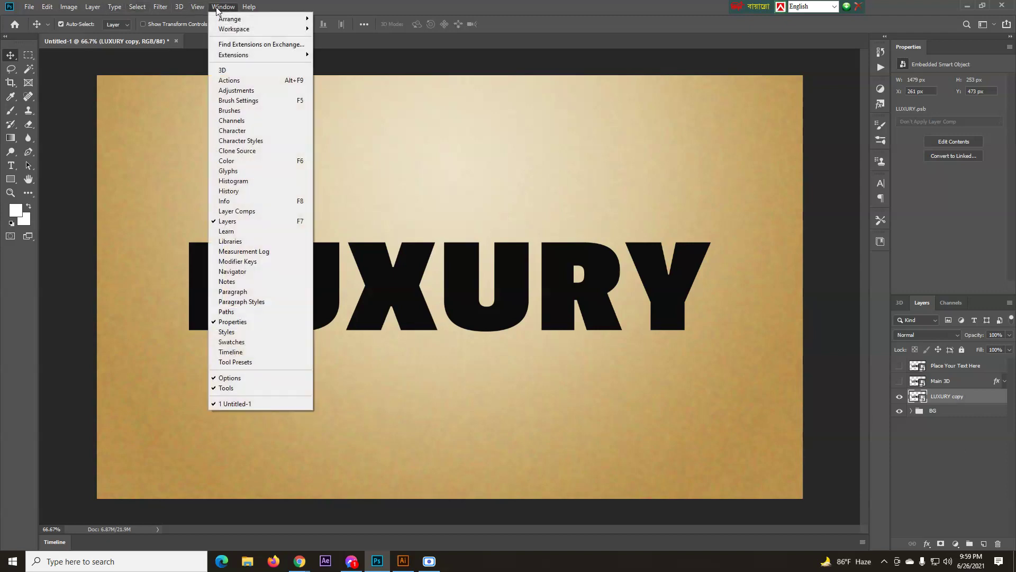
left_click(236, 83)
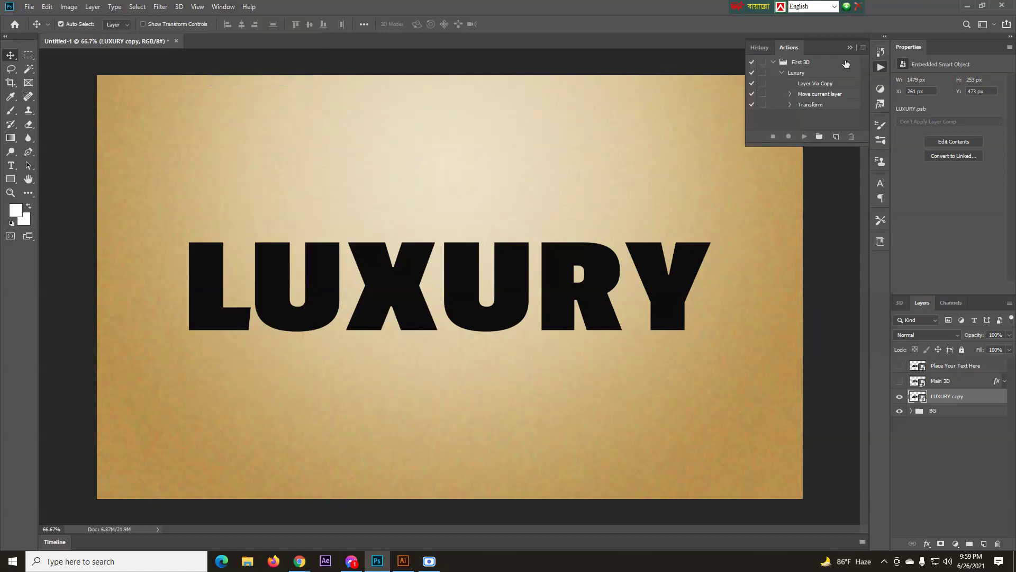
left_click(835, 64)
left_click(851, 137)
key("Return")
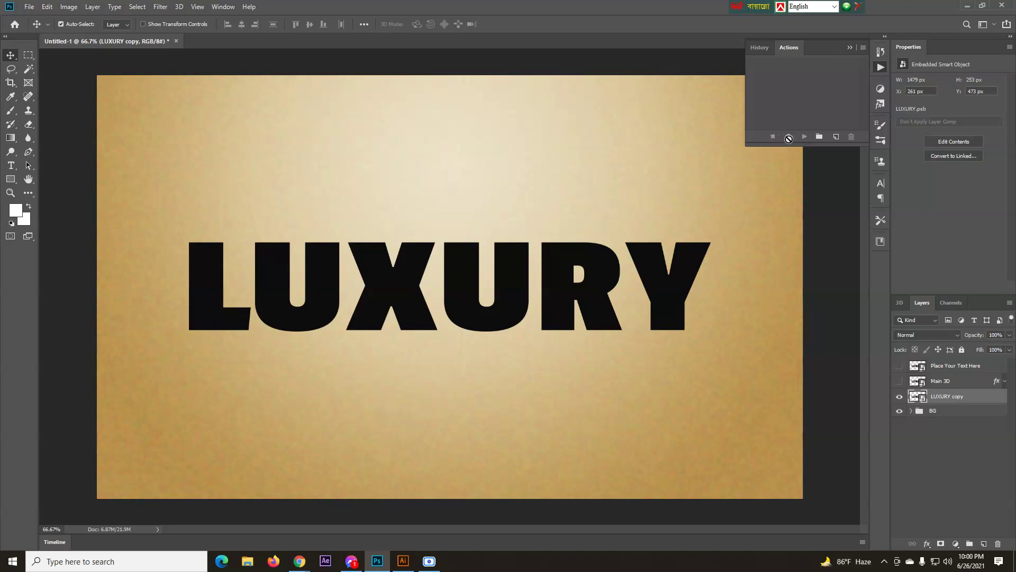
- Create a new action set named First 3D
left_click(820, 137)
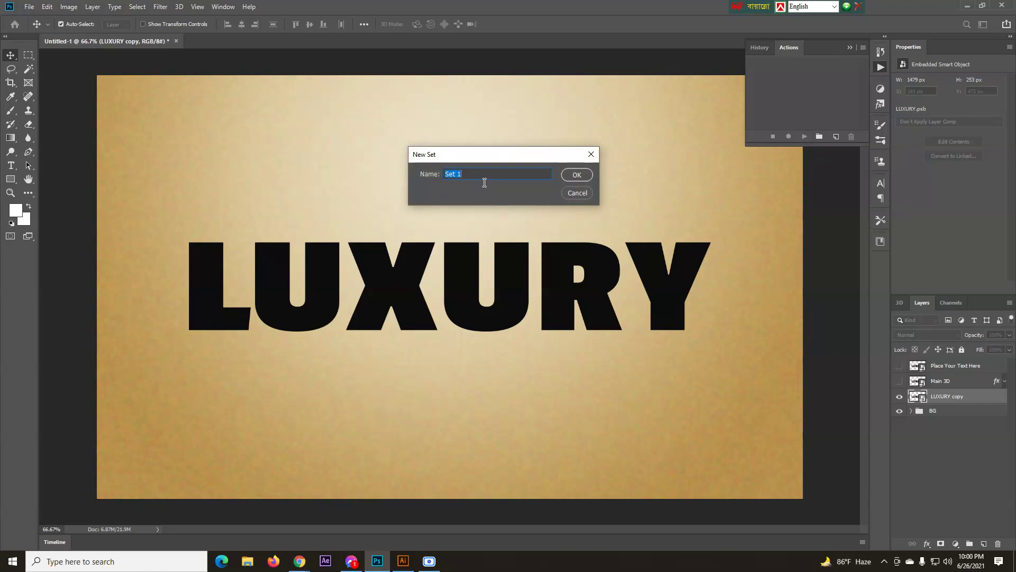
type("First 3D")
left_click(579, 175)
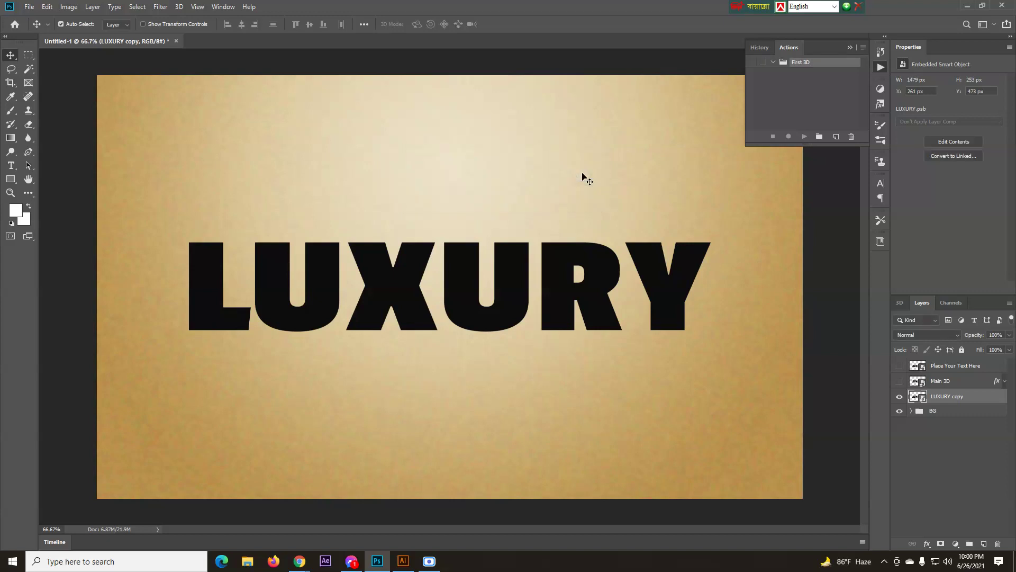
- Create an action named Luxury in the First 3D set and start recording it
left_click(837, 137)
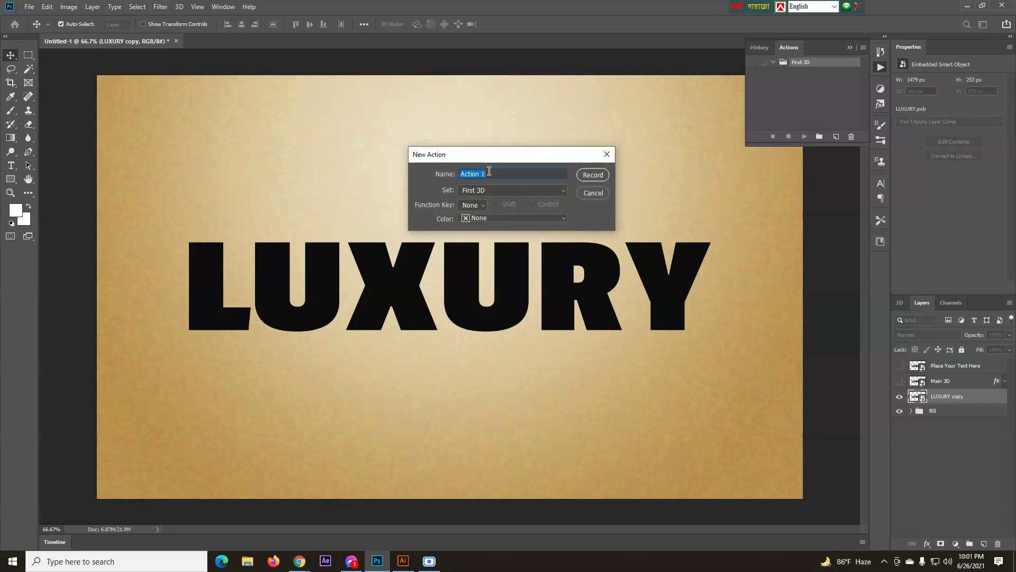
type("Luxury")
left_click(530, 189)
left_click(463, 191)
left_click(591, 175)
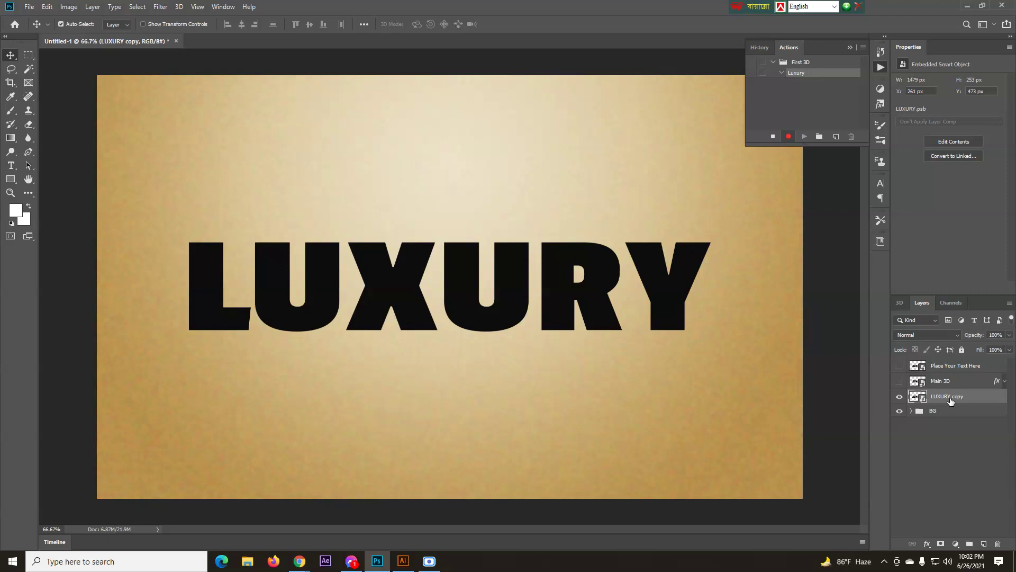
- Record duplicating the LUXURY copy layer and moving the duplicate beneath the original, and stop recording
key("ctrl")
key("ctrl+j")
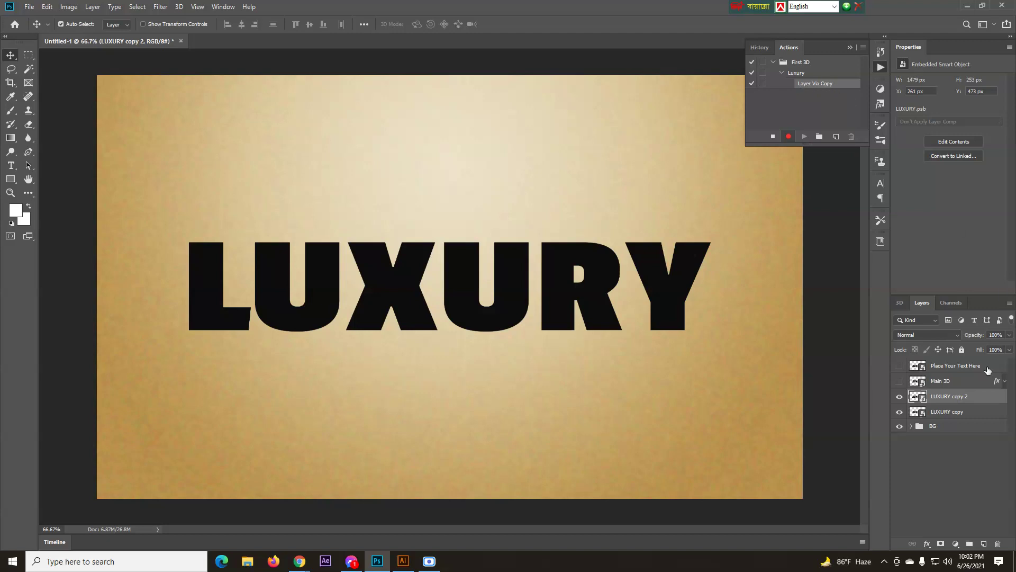
left_click_drag(961, 398, 958, 414)
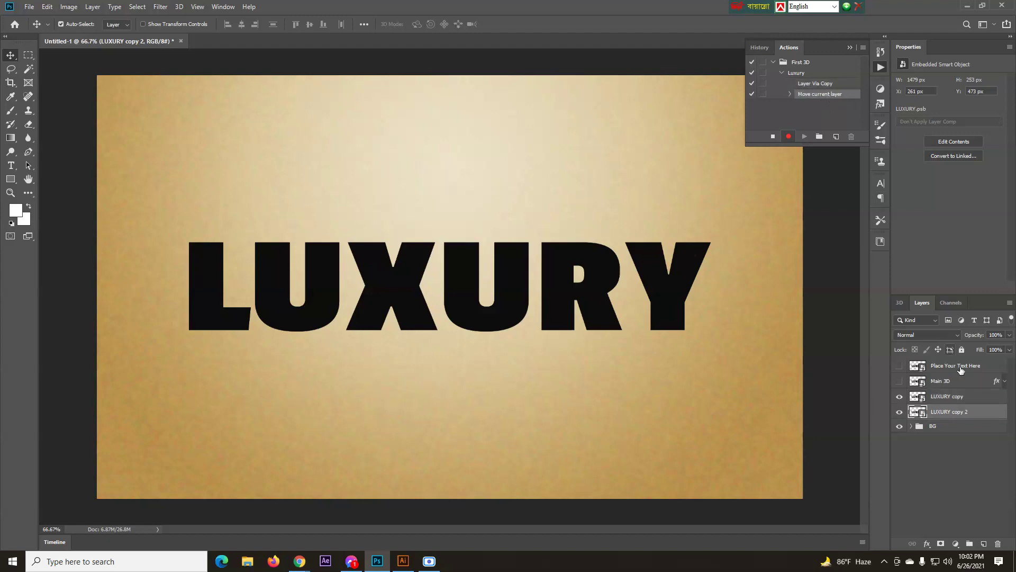
left_click(773, 137)
key("ctrl")
key("ctrl+t")
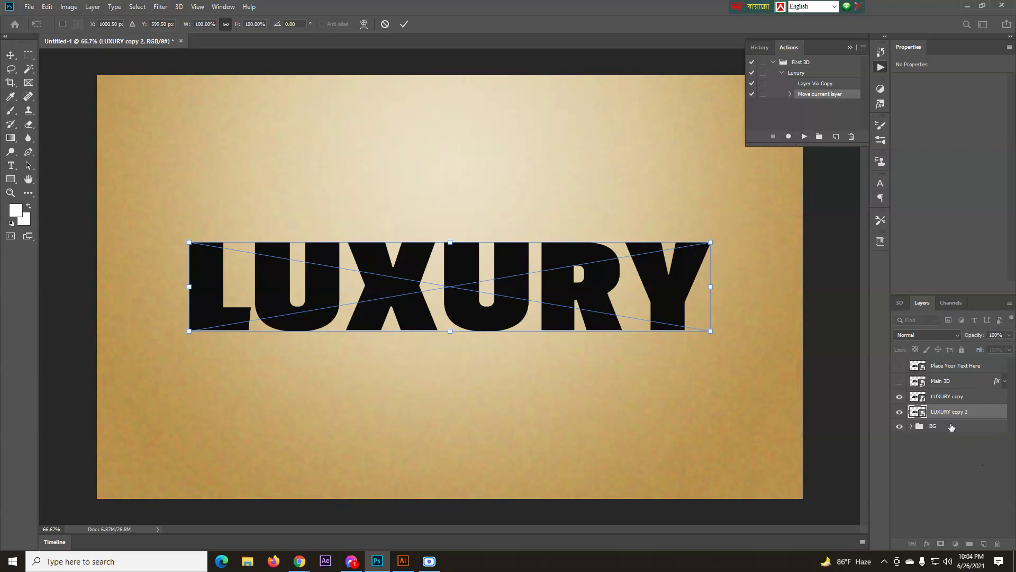
key("Return")
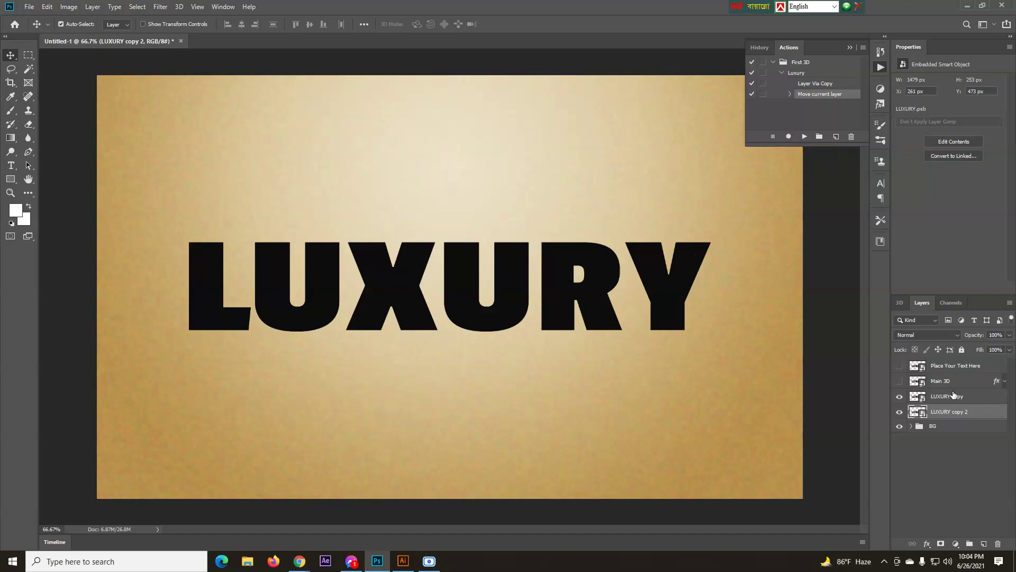
- Resume recording the Luxury action and free-transform LUXURY copy 2, adding 2 px to its Y position to reach 601.50 px
left_click(788, 136)
key("ctrl+t")
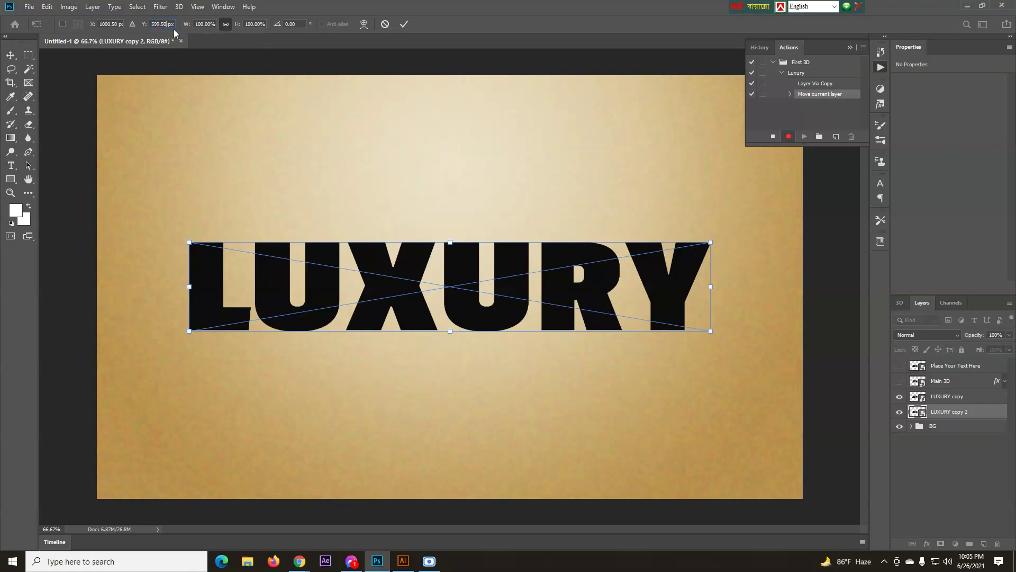
type("+2")
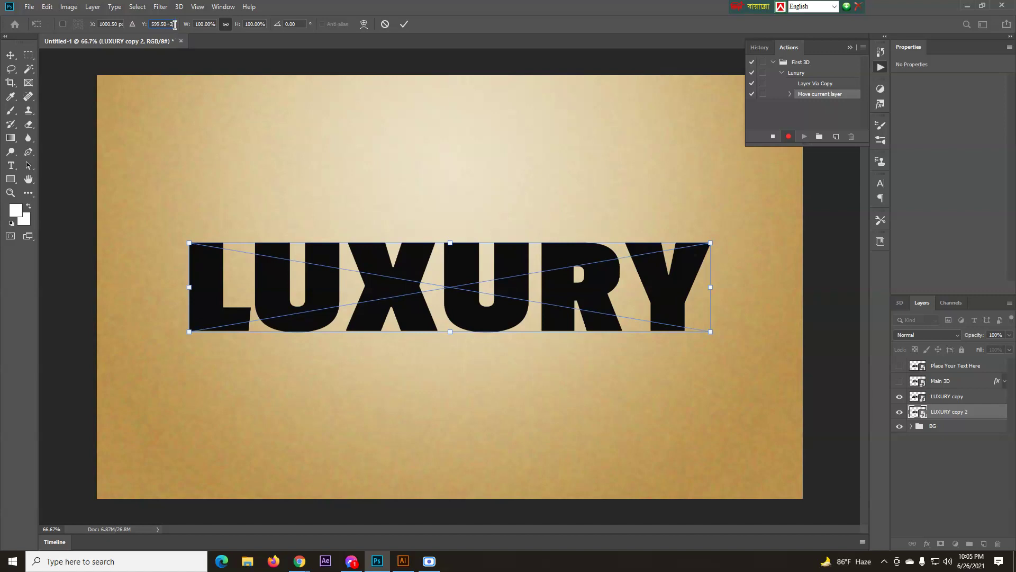
left_click(174, 24)
left_click(163, 24)
- Scale LUXURY copy 2 to 99.60% in width and height, commit the transform and stop recording the action
left_click(196, 24)
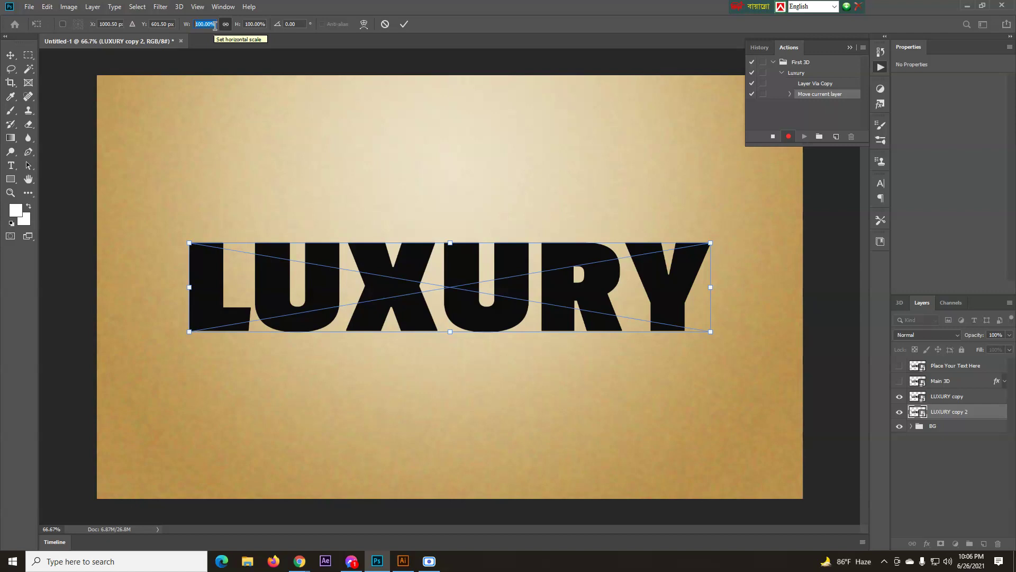
type("9")
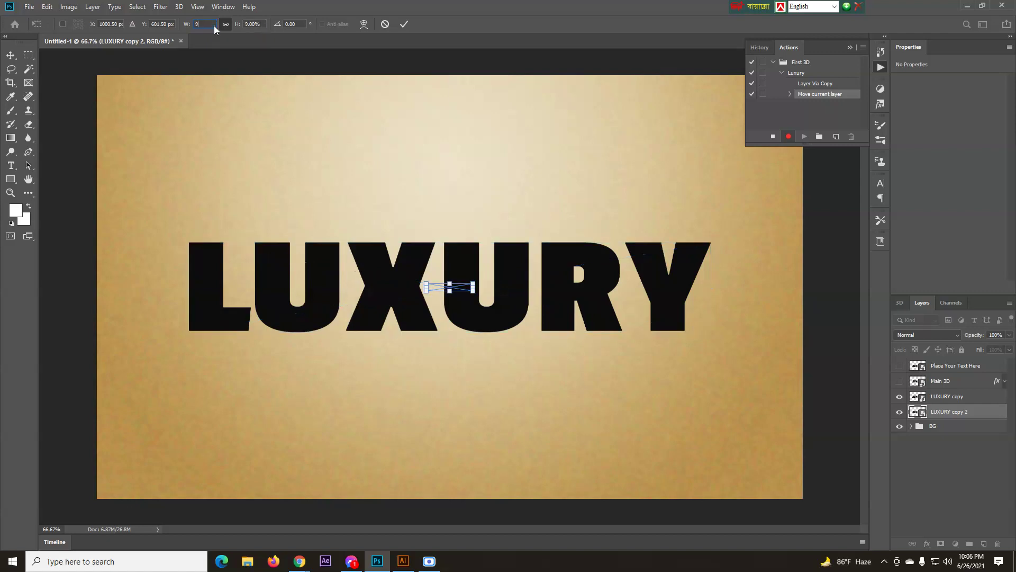
type("9.60")
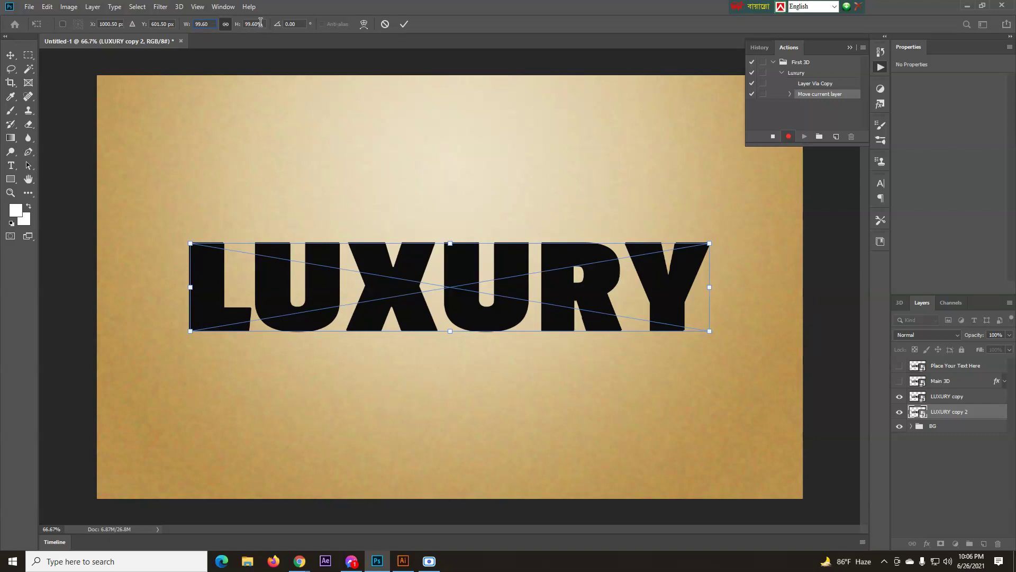
left_click(170, 24)
key("Return")
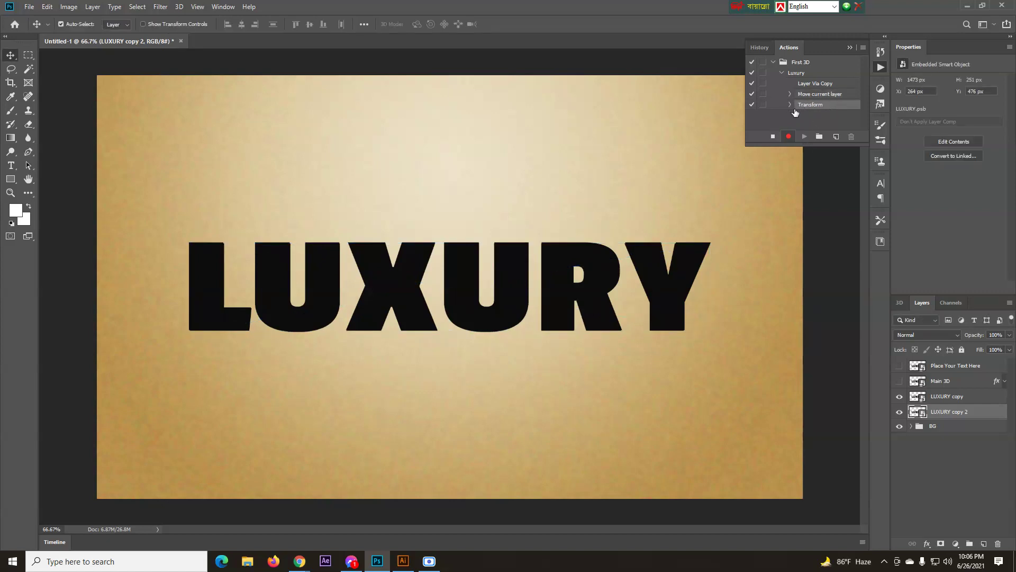
left_click(773, 137)
- Compare LUXURY copy 2 with the LUXURY copy and Main 3D layers by toggling their visibility, and examine the letter edges up close
double_click(923, 397)
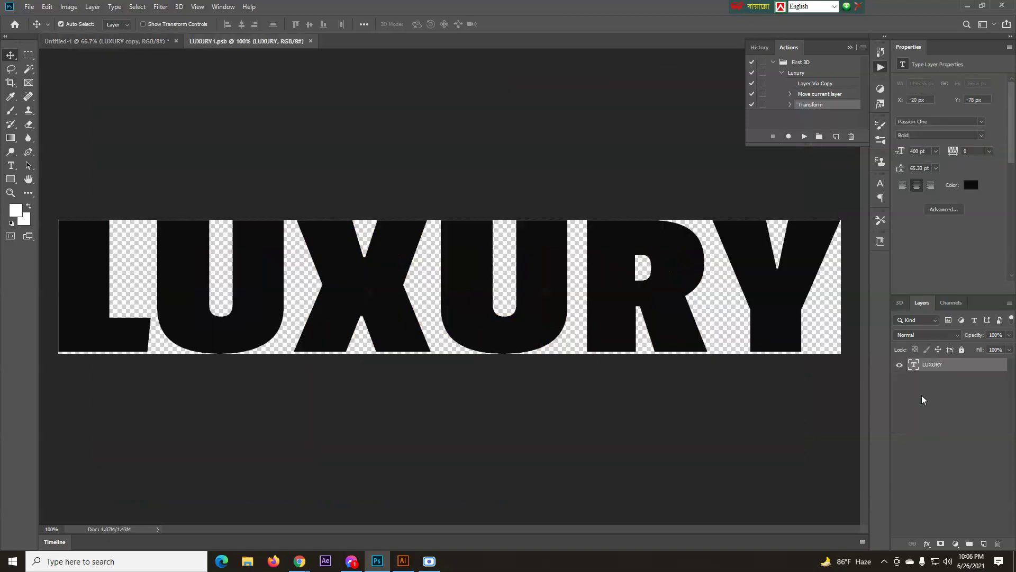
left_click(311, 41)
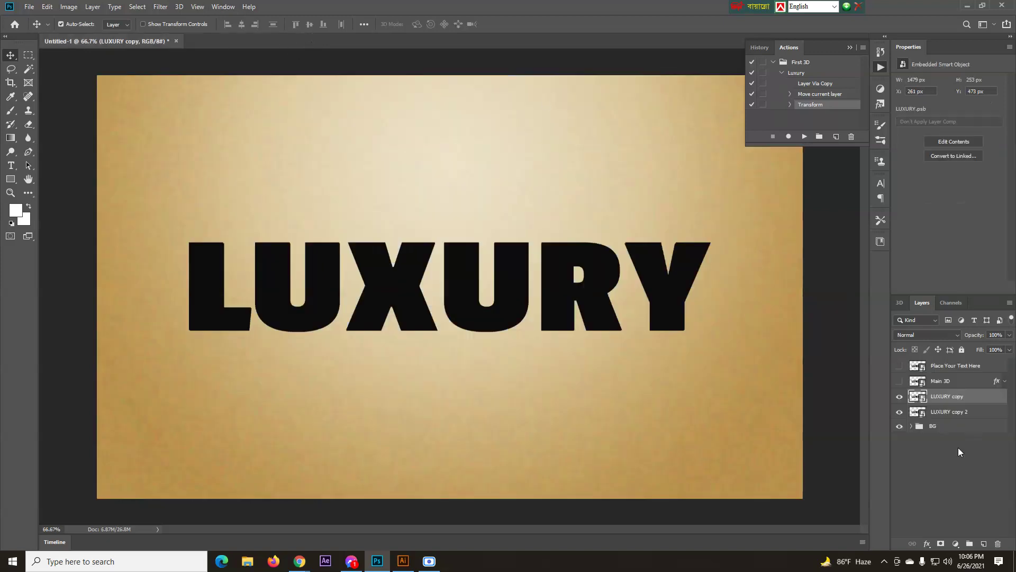
left_click(899, 397)
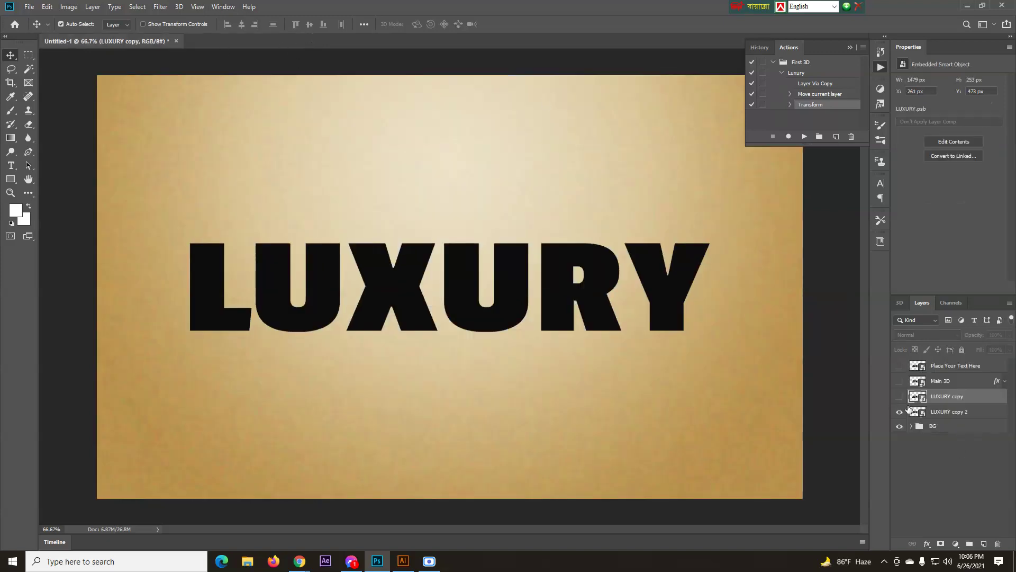
left_click(900, 382)
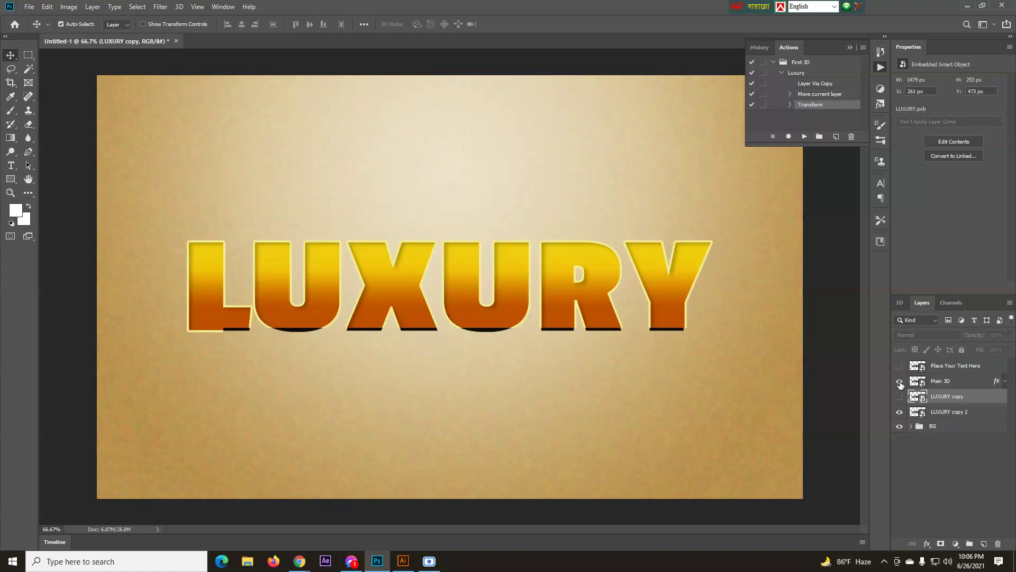
left_click(900, 382)
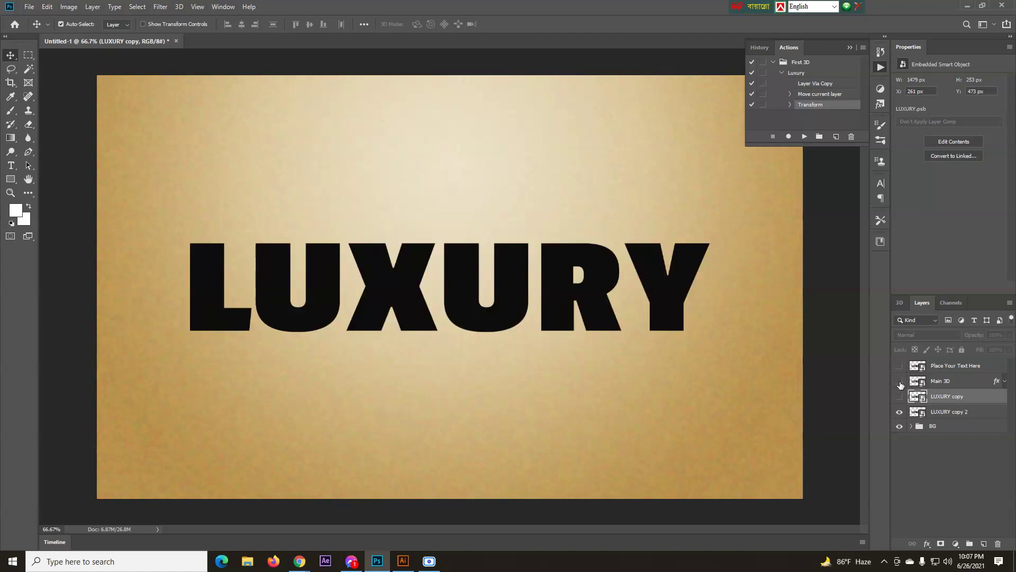
left_click(901, 396)
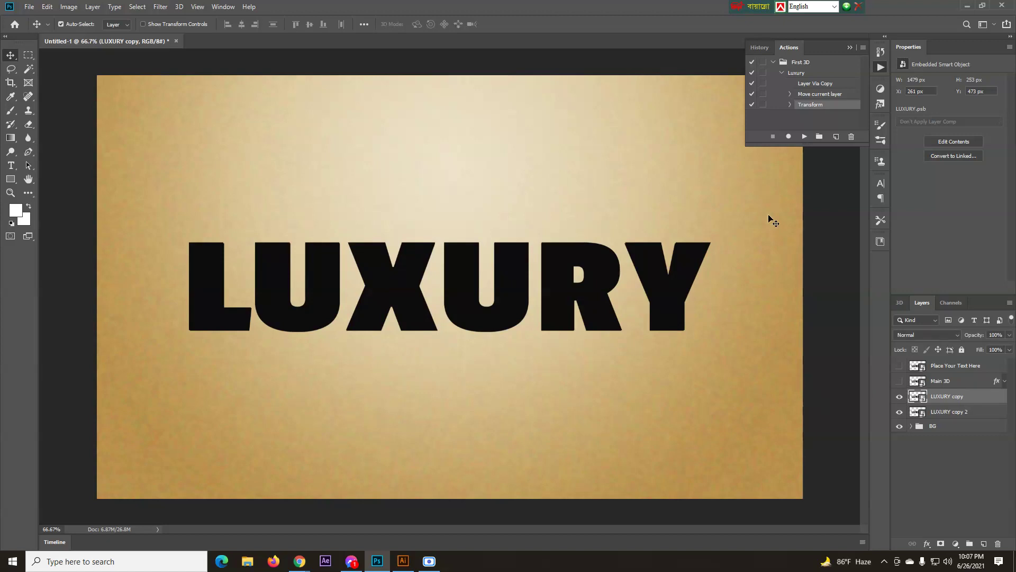
scroll(724, 231, "up", 4)
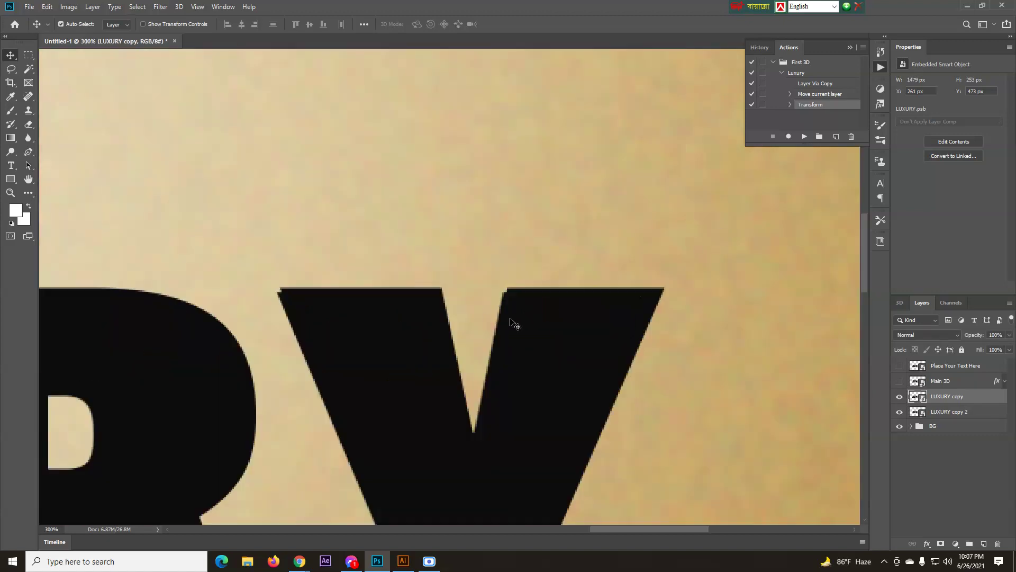
- Try a blue (1a02ff) Color Overlay on the LUXURY copy 2 layer, and undo it
left_click(967, 413)
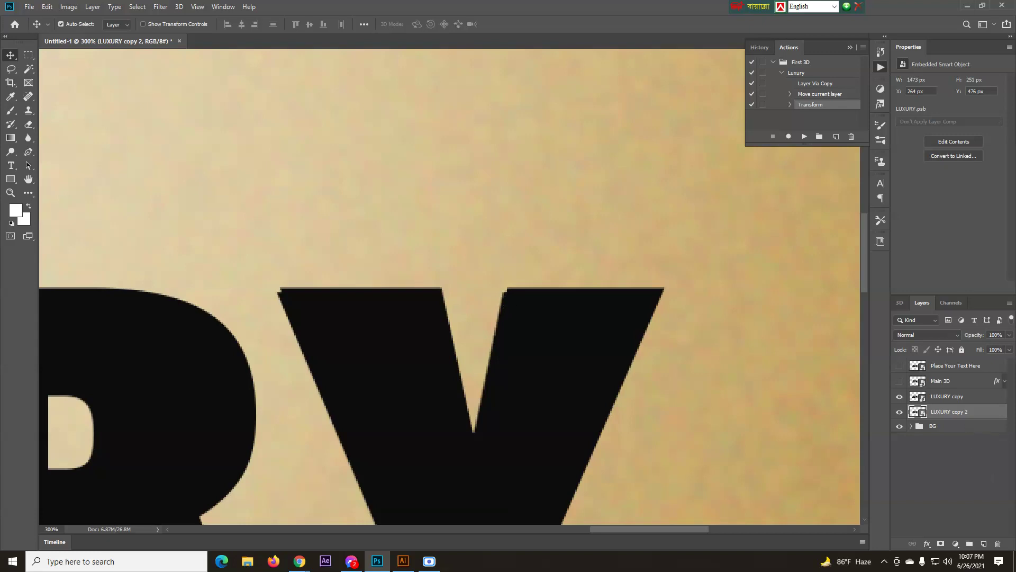
left_click(957, 544)
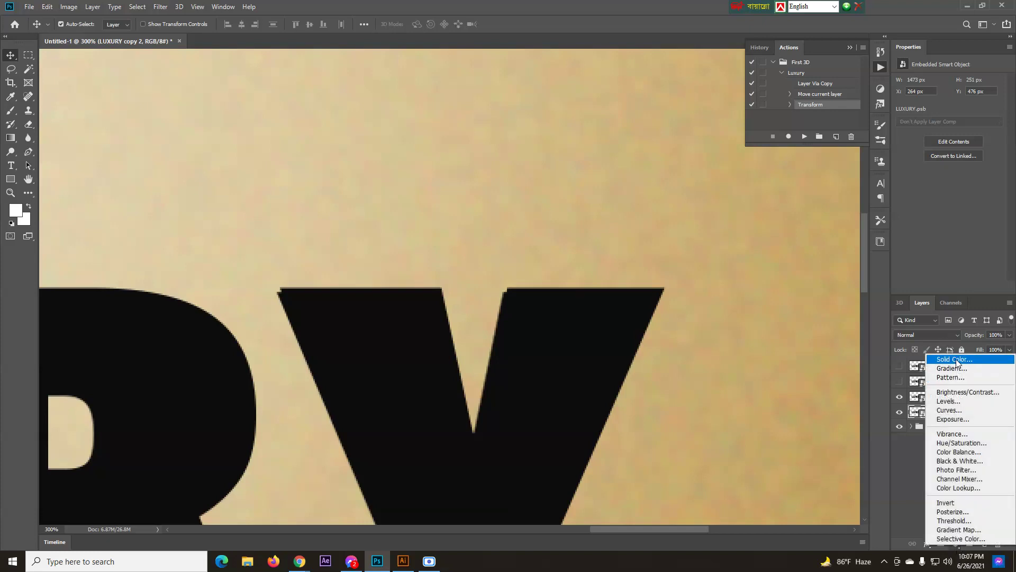
left_click(907, 543)
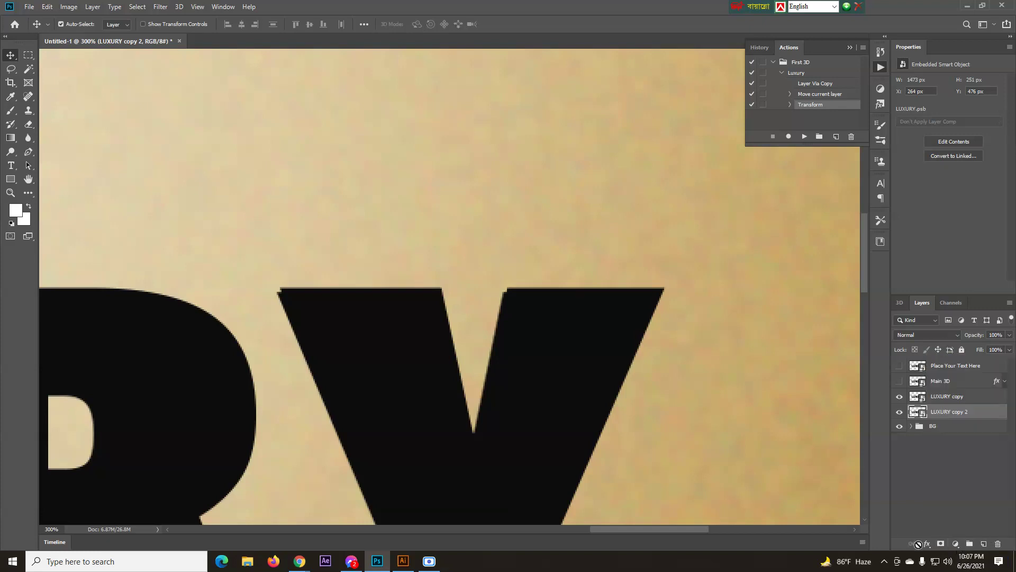
left_click(927, 544)
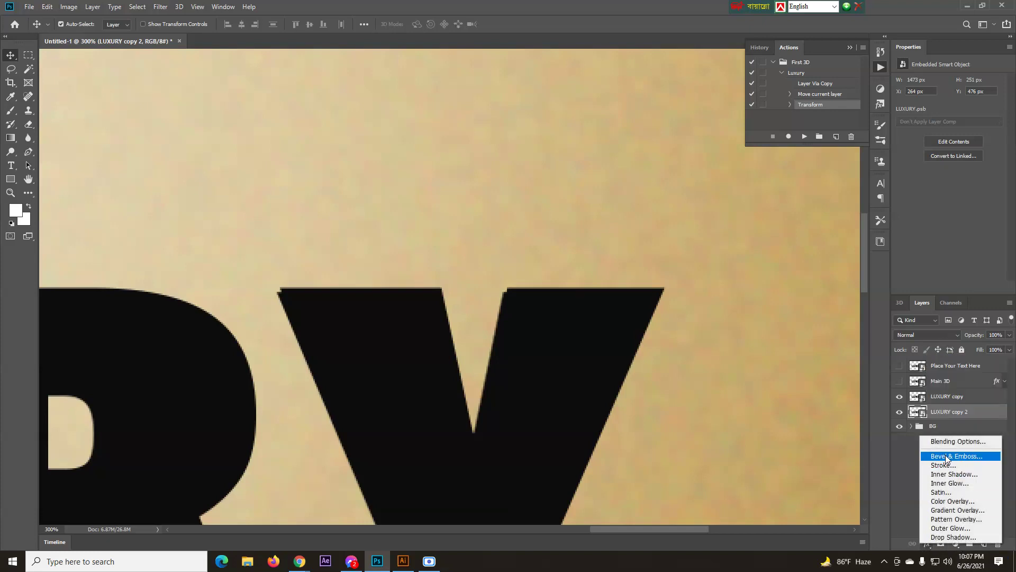
left_click(952, 501)
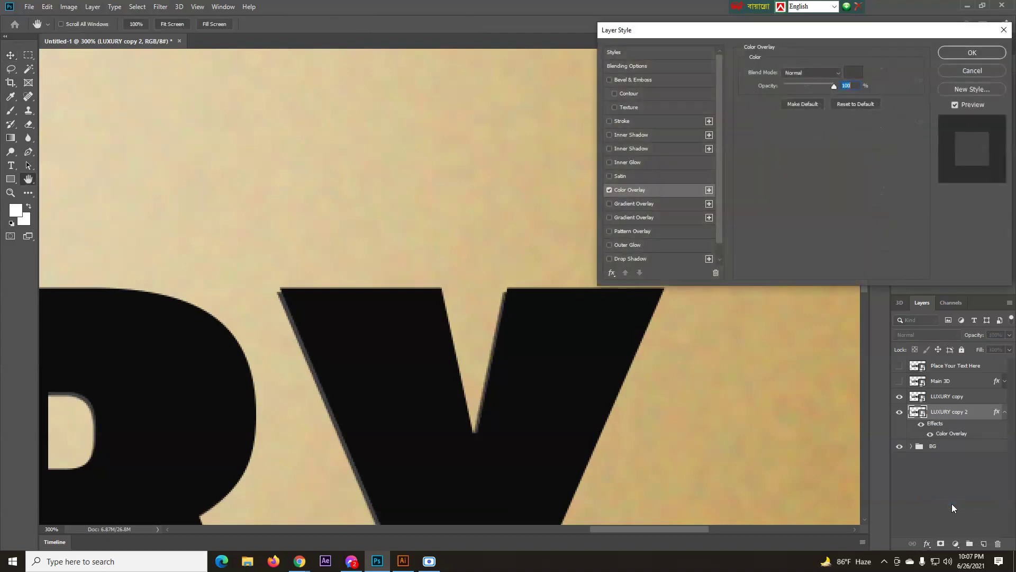
left_click(854, 72)
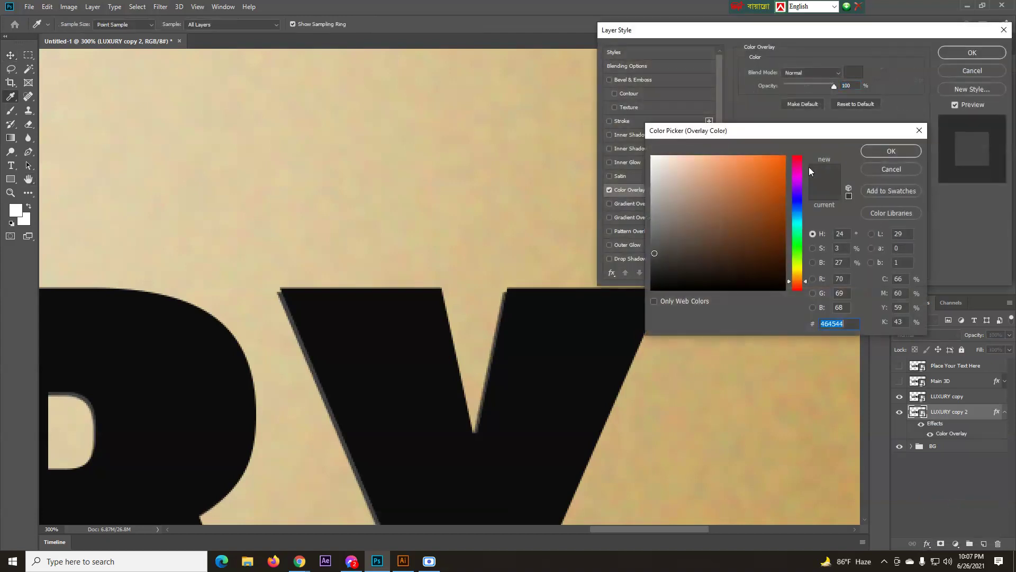
left_click_drag(798, 219, 798, 198)
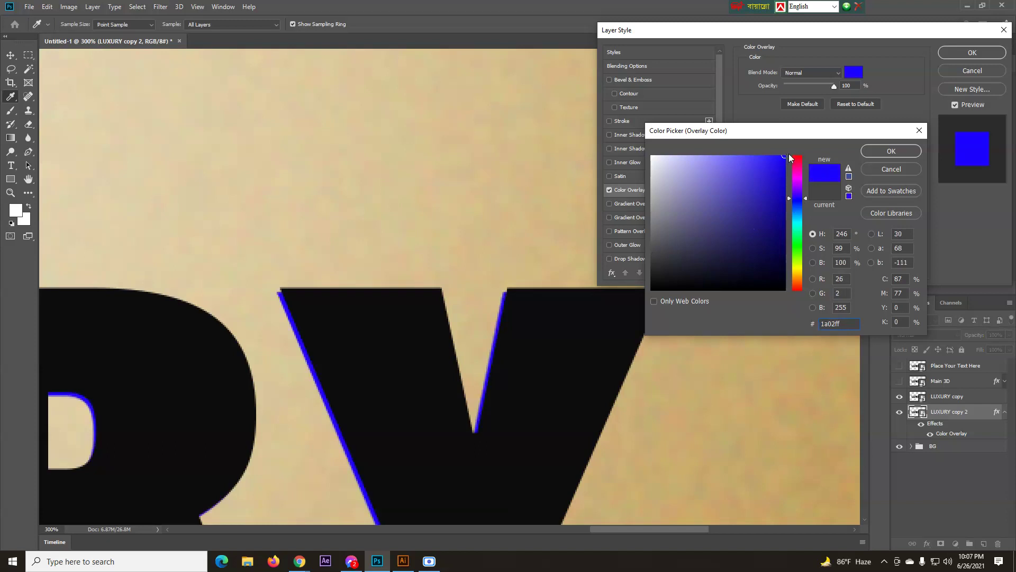
left_click(882, 152)
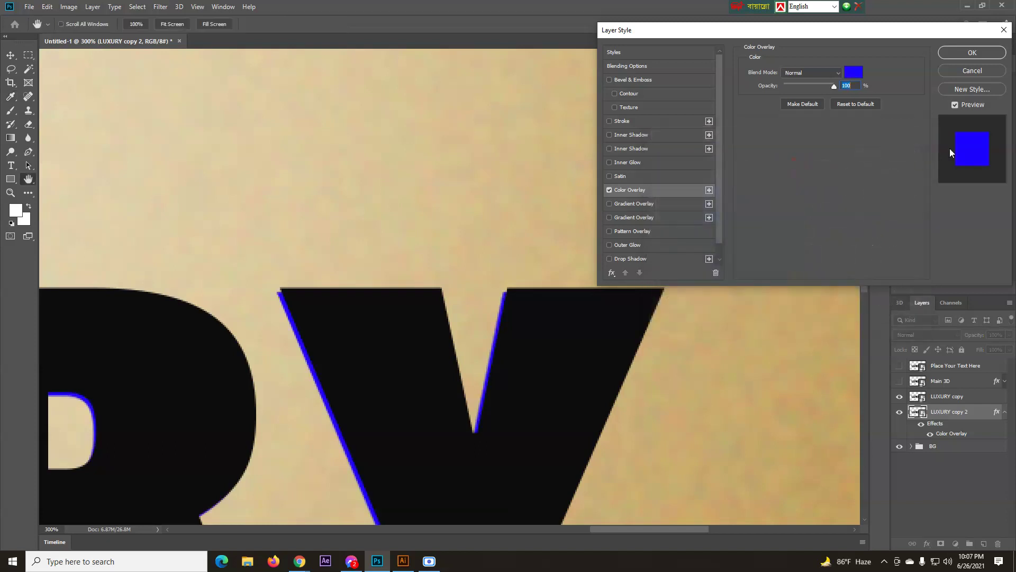
left_click(960, 53)
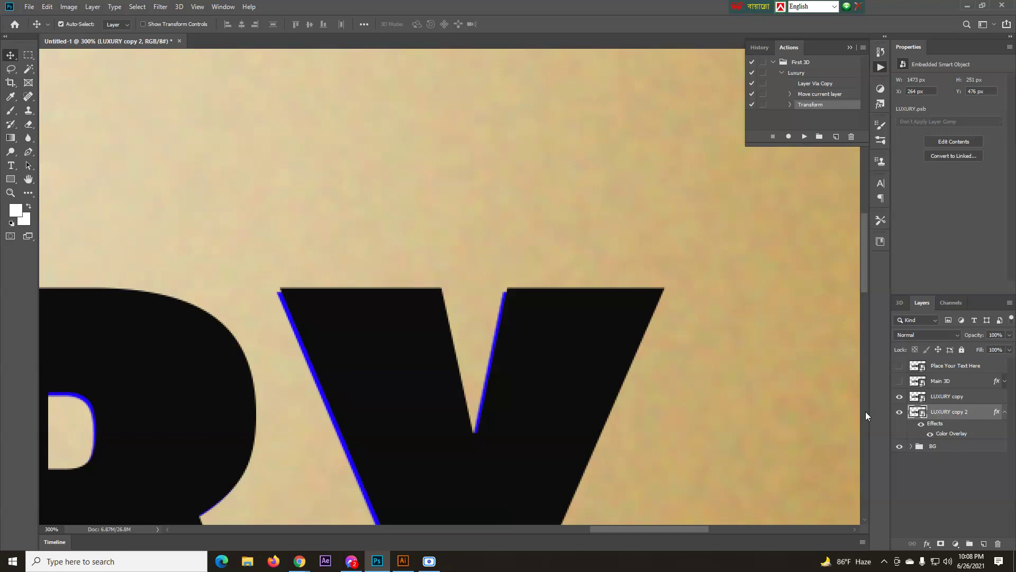
key("ctrl+z")
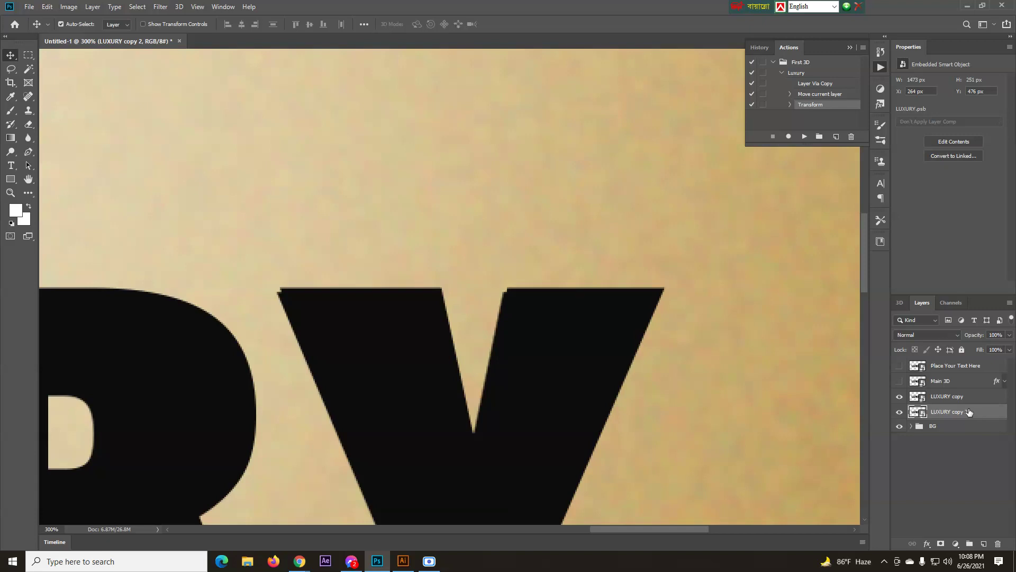
- Add a Color Overlay in dark red (891c17) to the LUXURY copy layer
left_click(951, 398)
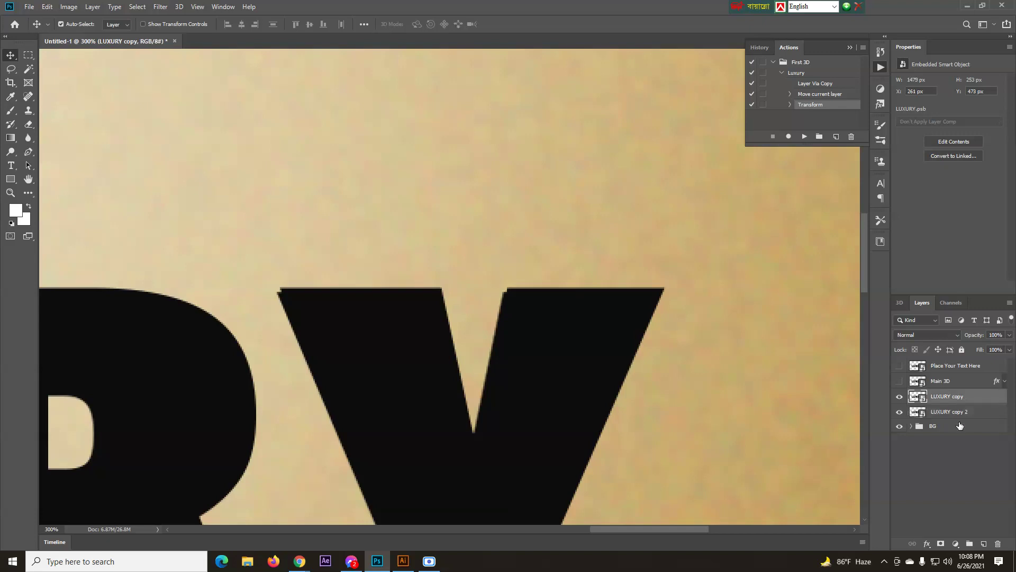
left_click(927, 550)
left_click(942, 504)
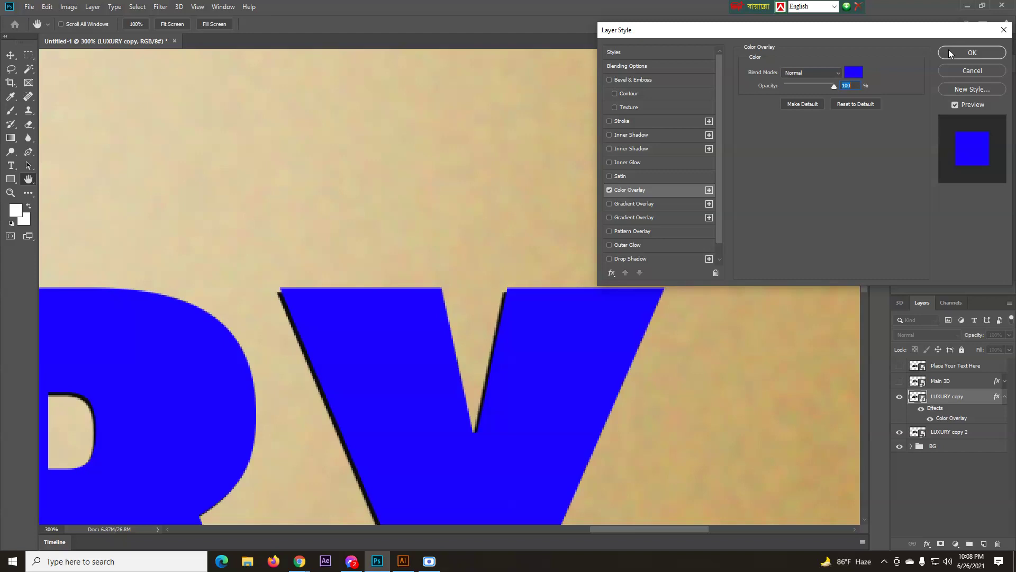
left_click(854, 73)
left_click_drag(790, 202, 799, 289)
left_click(763, 217)
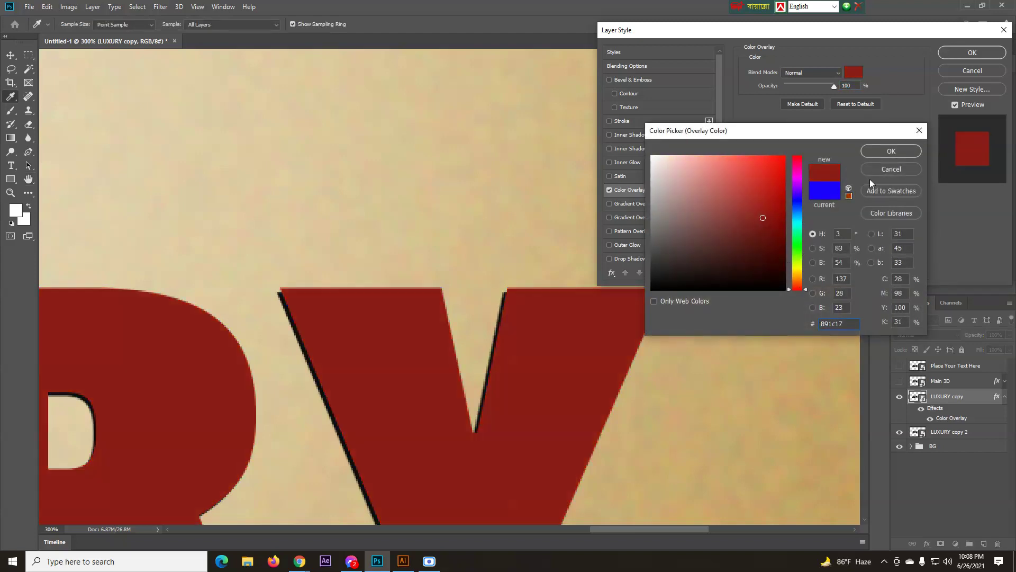
left_click(873, 154)
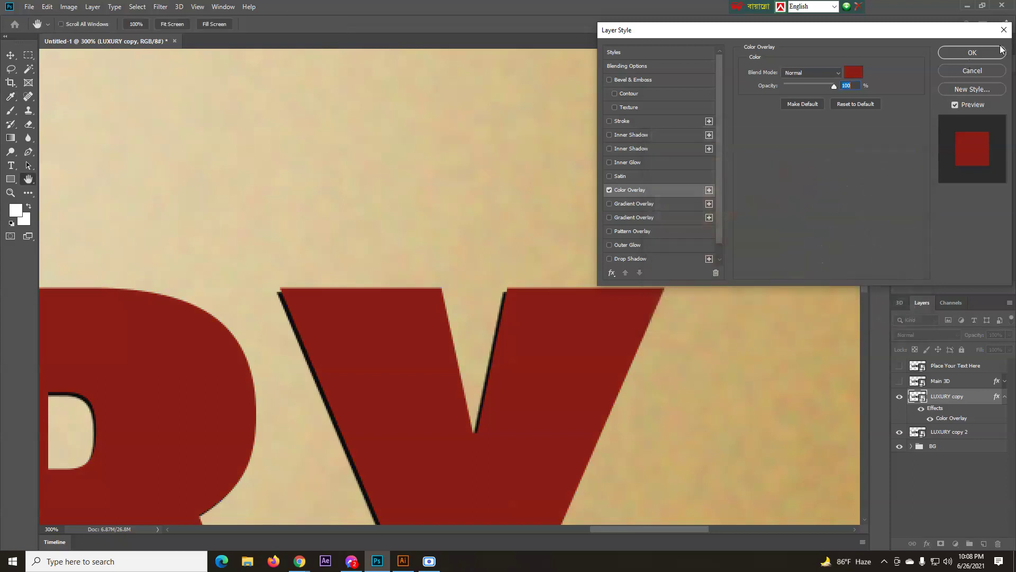
left_click(1004, 52)
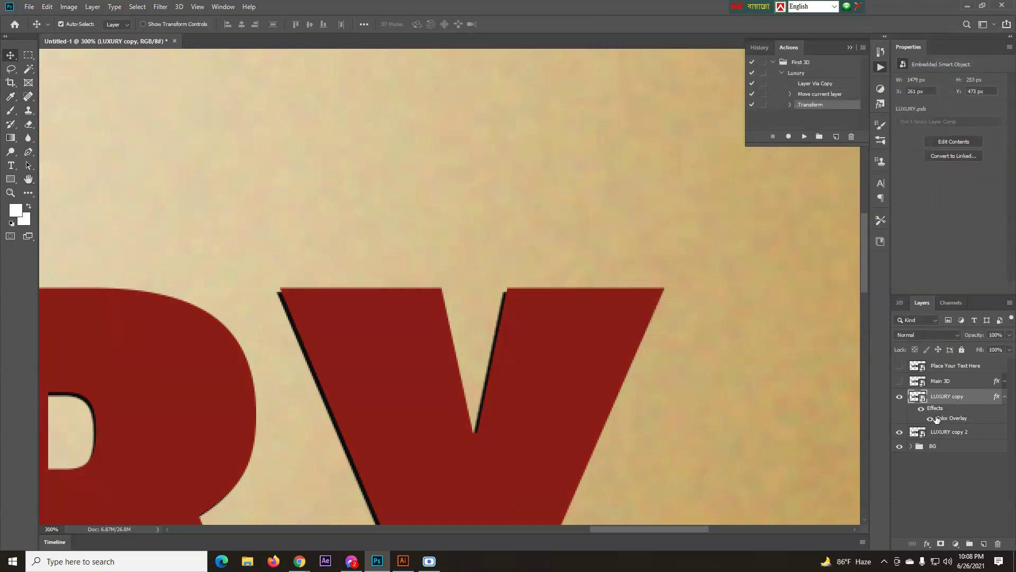
- Examine the red letters against the black copy beneath them at several magnifications, and collapse the effects list of LUXURY copy
key("ctrl+0")
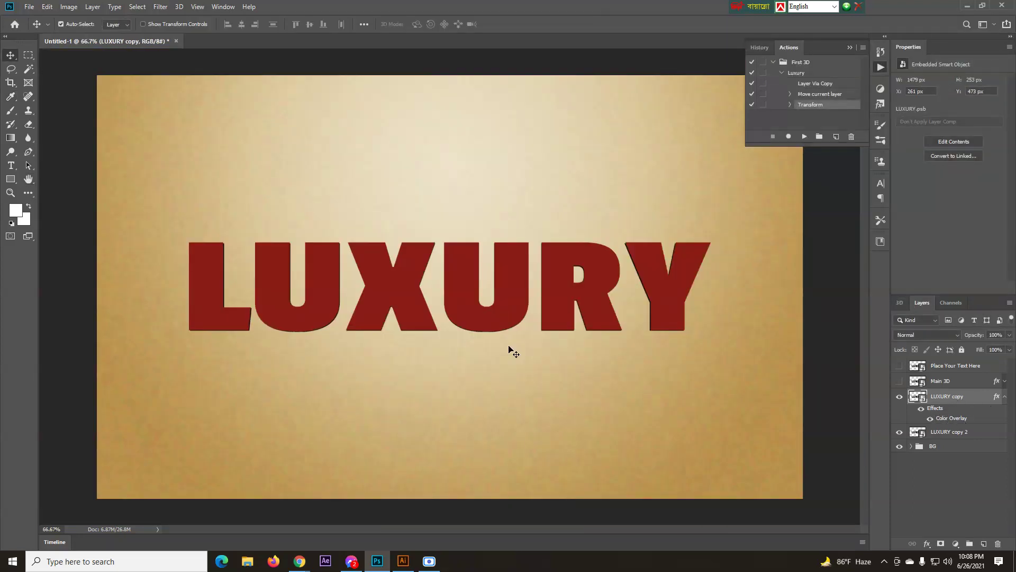
scroll(664, 332, "up", 1)
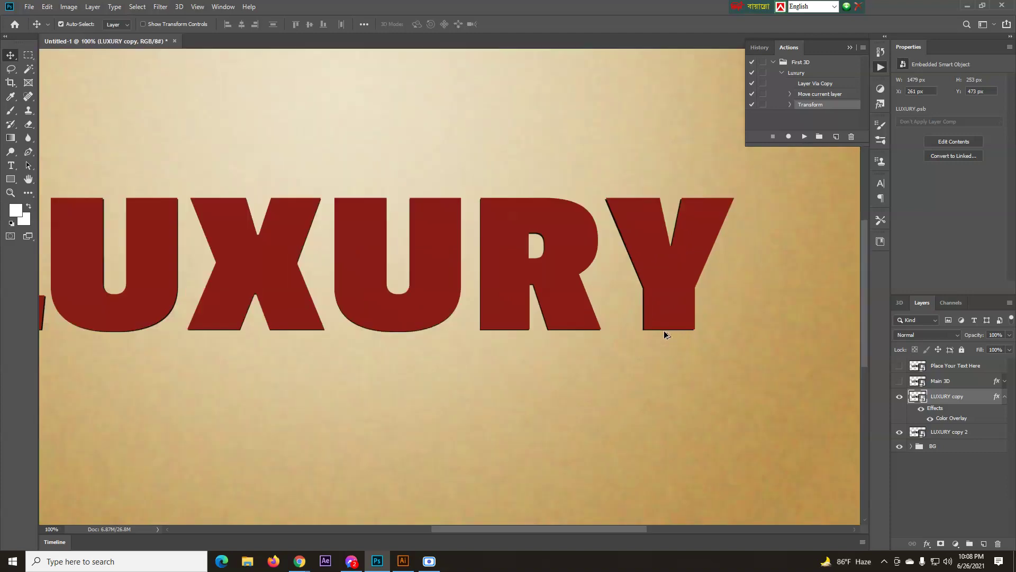
scroll(665, 335, "up", 1)
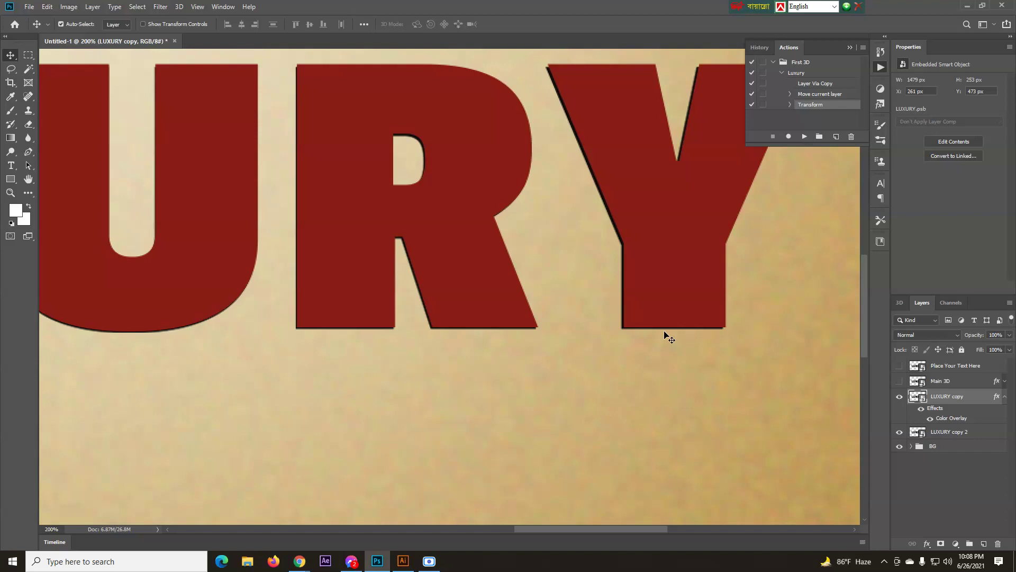
scroll(563, 370, "down", 2)
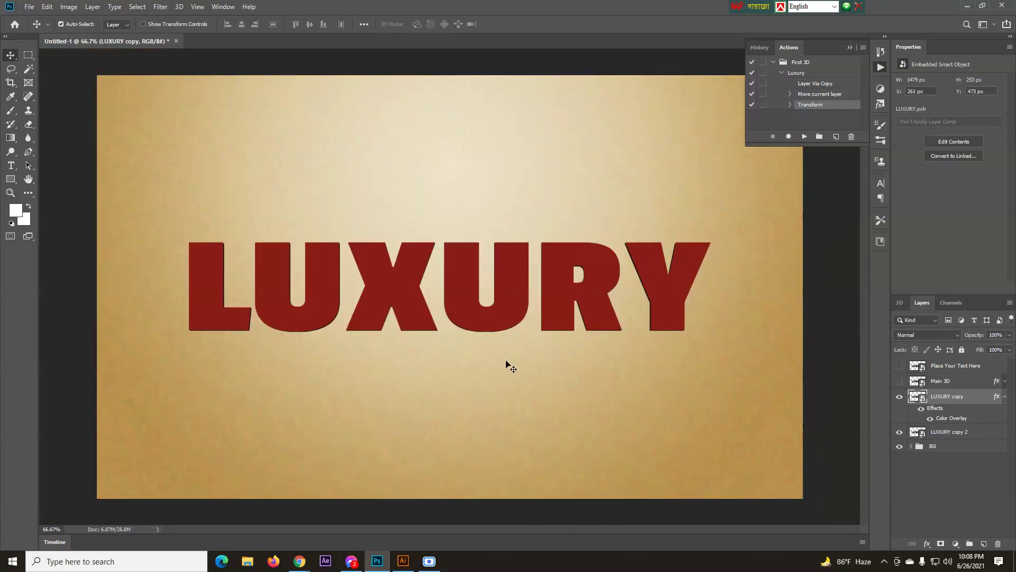
scroll(511, 360, "up", 1)
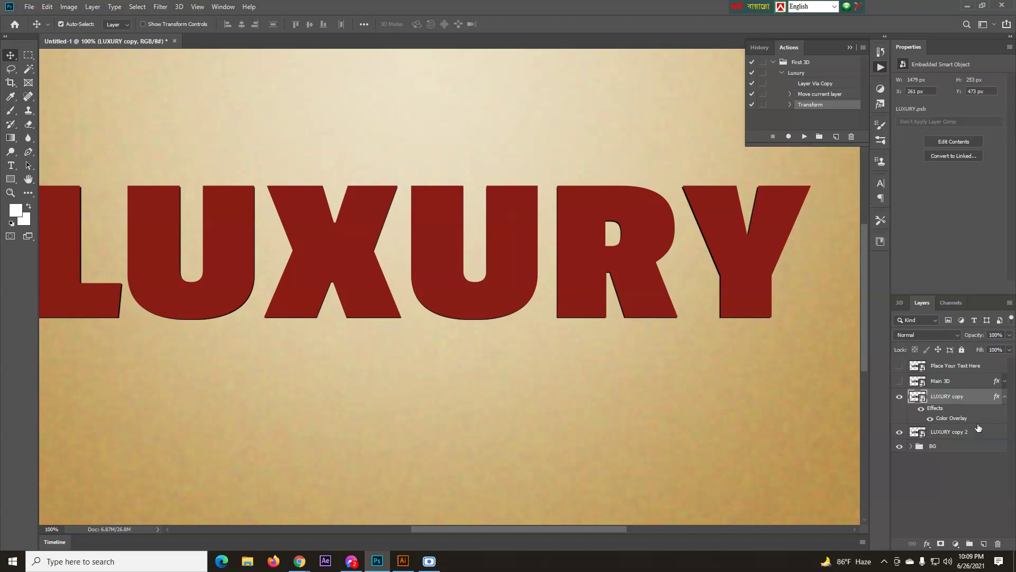
left_click(1005, 398)
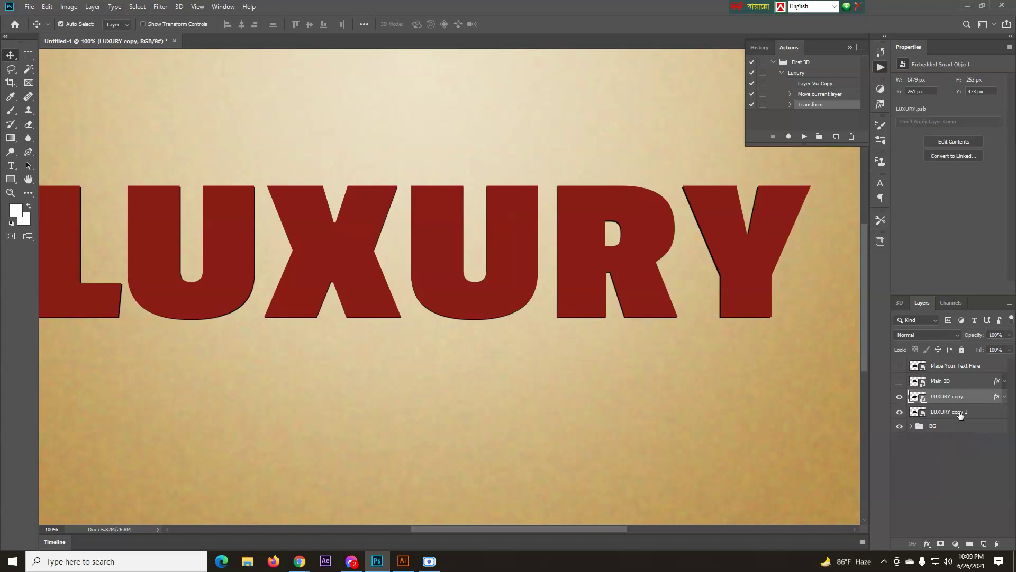
- Play the whole Luxury action 13 times starting from LUXURY copy 2 to build the extrusion behind the letters
left_click(961, 415)
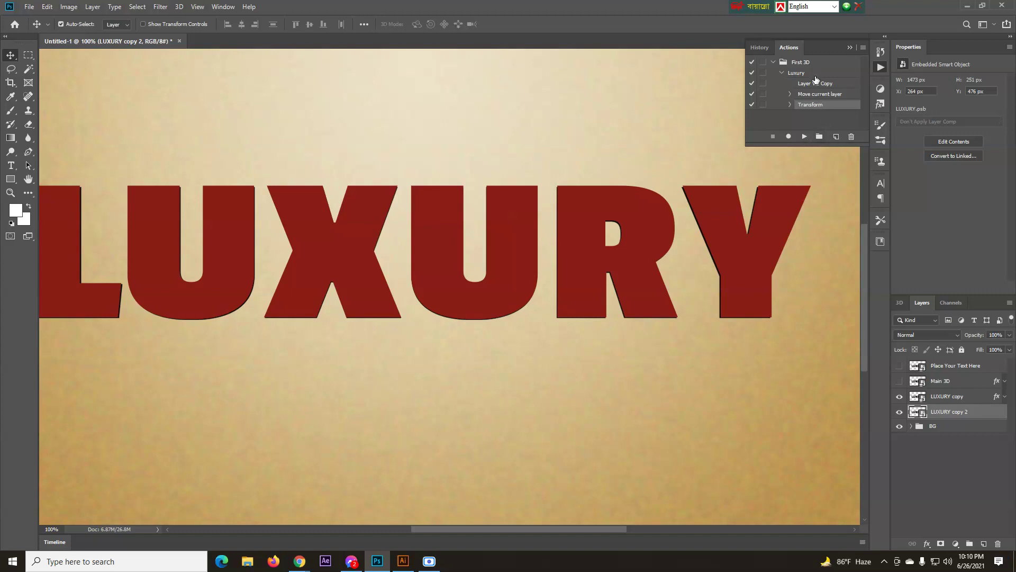
left_click(810, 74)
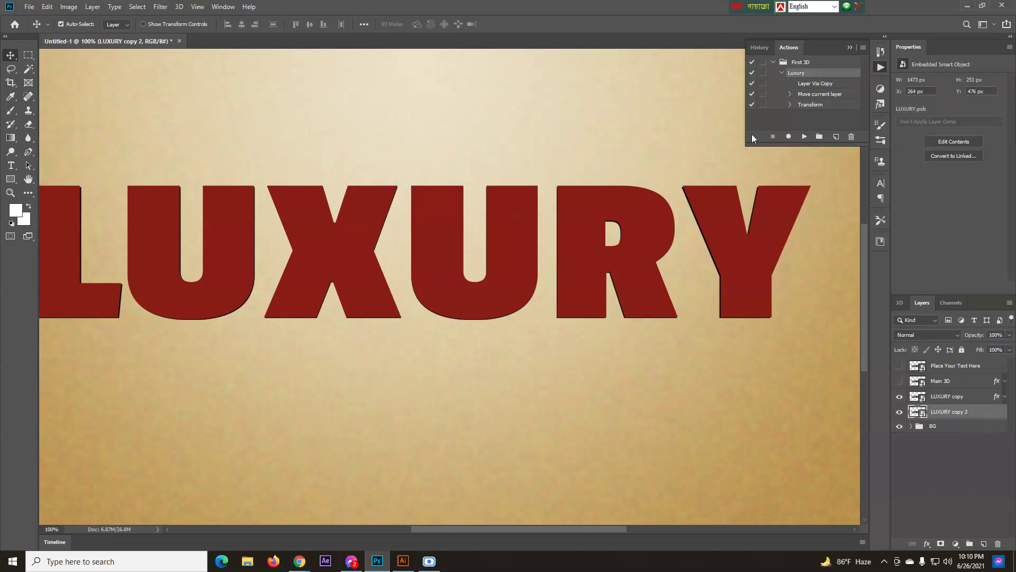
left_click(805, 137)
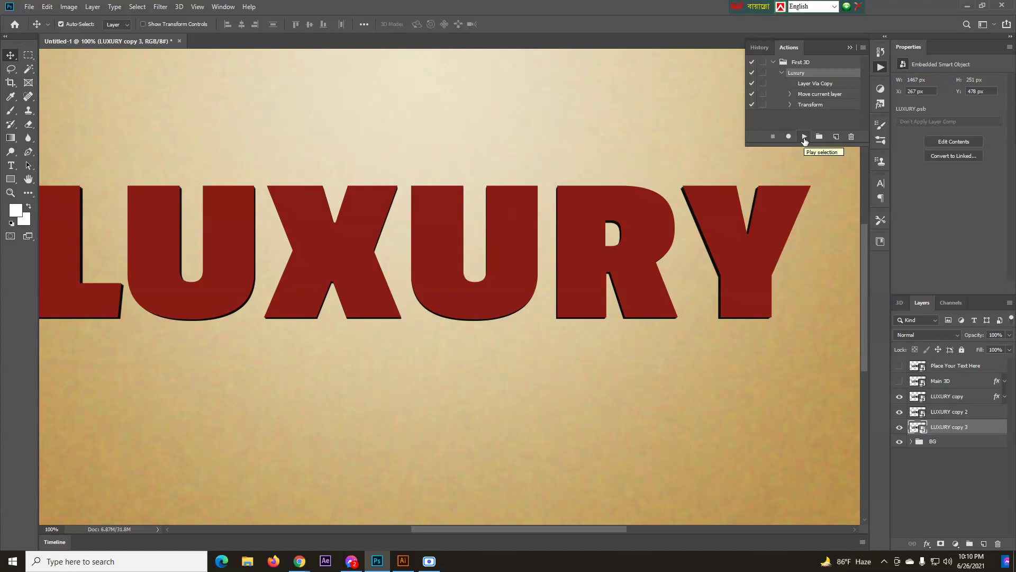
left_click(804, 137)
left_click(804, 137)
left_click(804, 137)
left_click(804, 137)
left_click(804, 137)
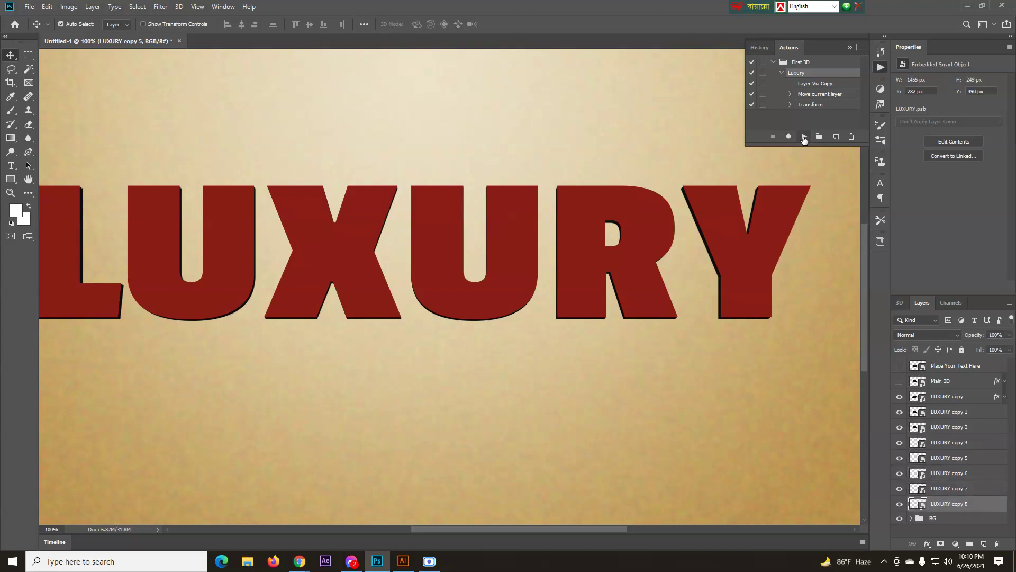
left_click(804, 137)
left_click(804, 137)
left_click(804, 138)
left_click(804, 137)
left_click(804, 137)
left_click(804, 137)
left_click(804, 137)
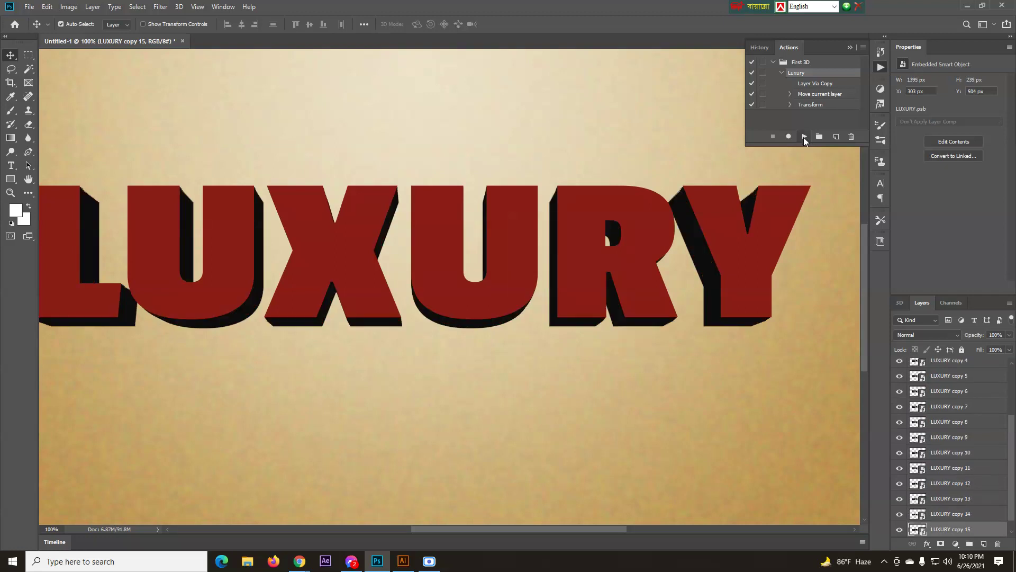
- Examine the extruded LUXURY text as a whole and look through the stack of generated copy layers down to the BG group
scroll(995, 471, "up", 3)
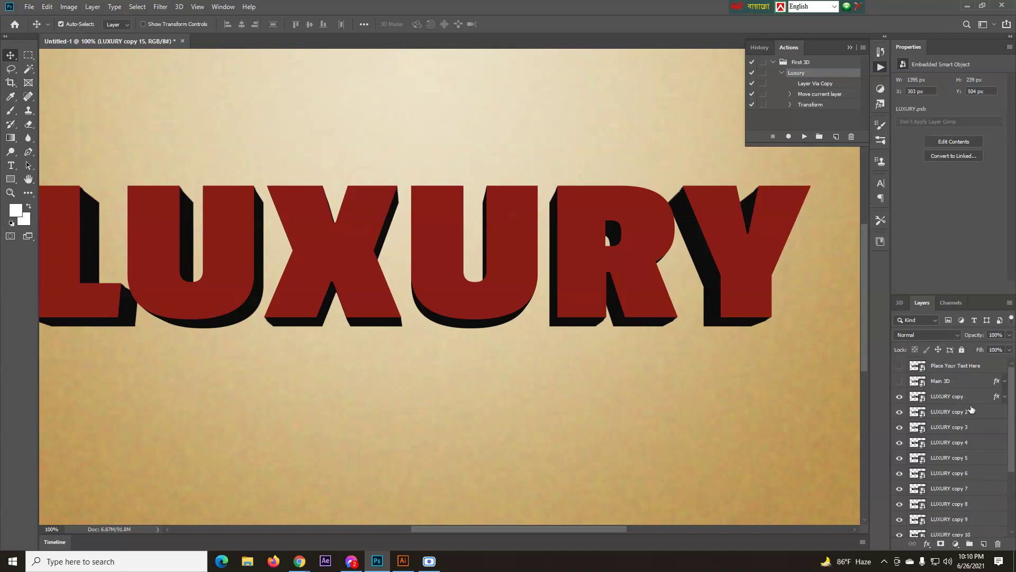
scroll(977, 449, "down", 3)
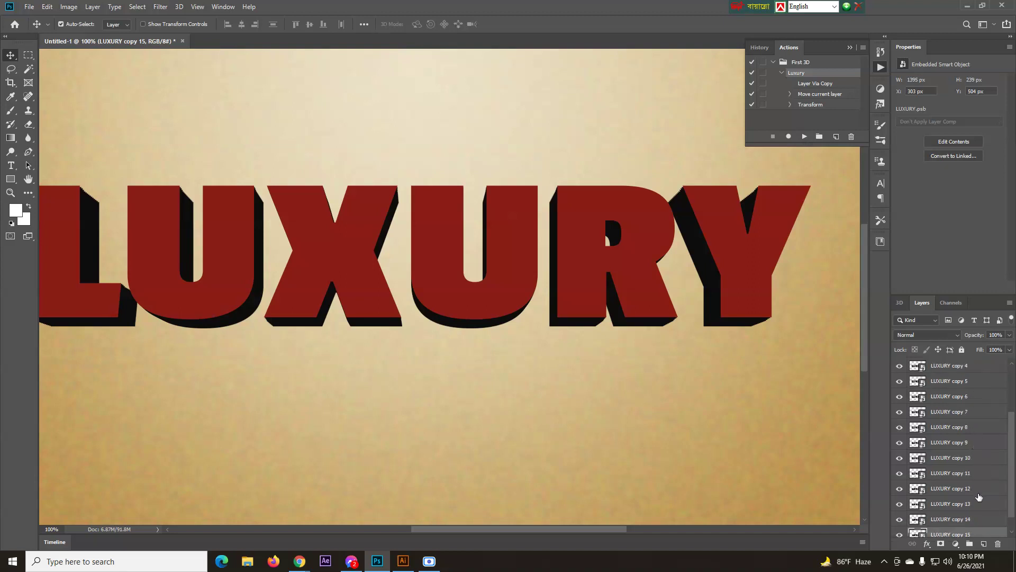
scroll(979, 511, "up", 2)
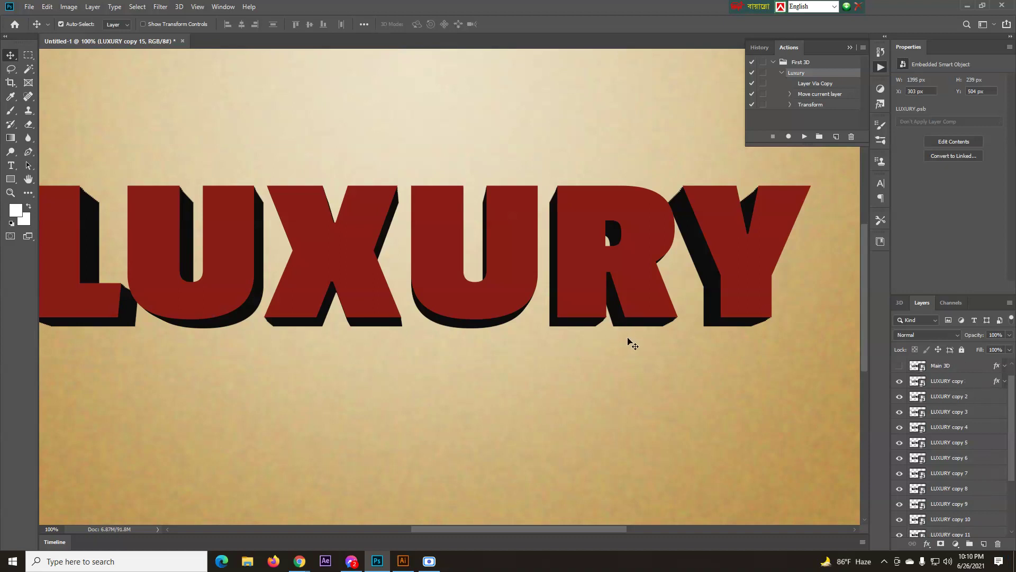
scroll(588, 357, "down", 3)
scroll(560, 385, "up", 2)
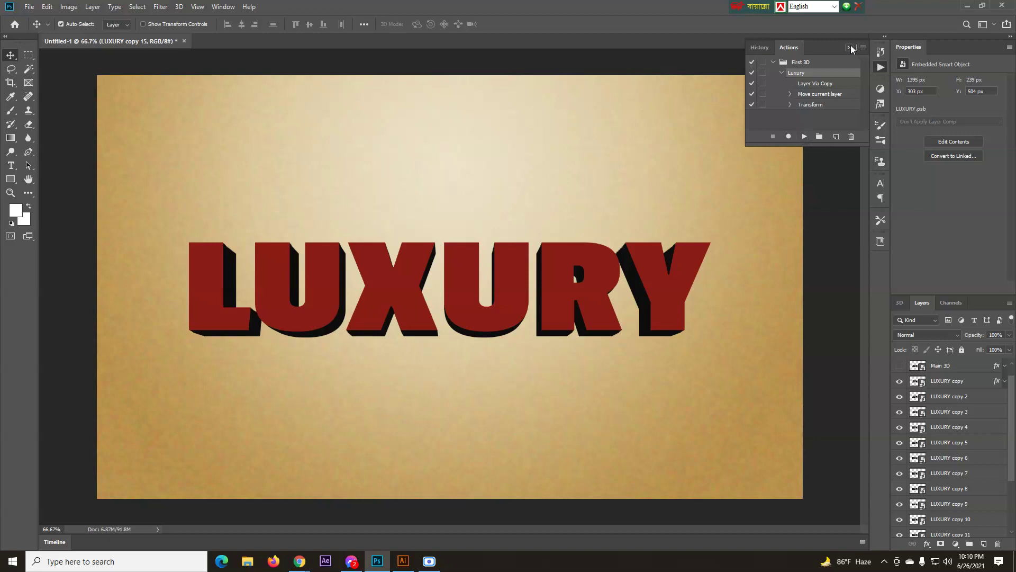
left_click(851, 47)
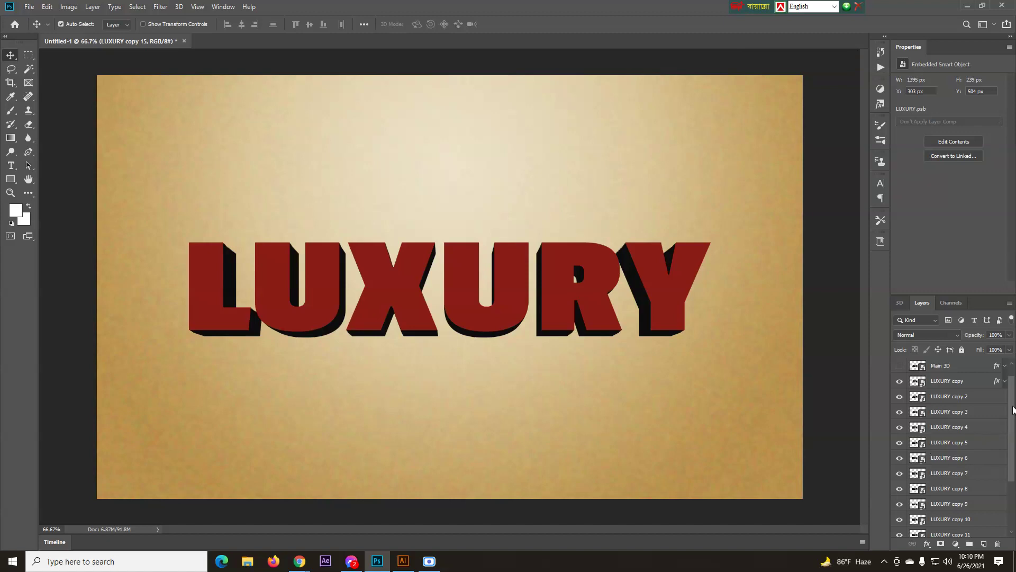
left_click_drag(1014, 398, 1013, 466)
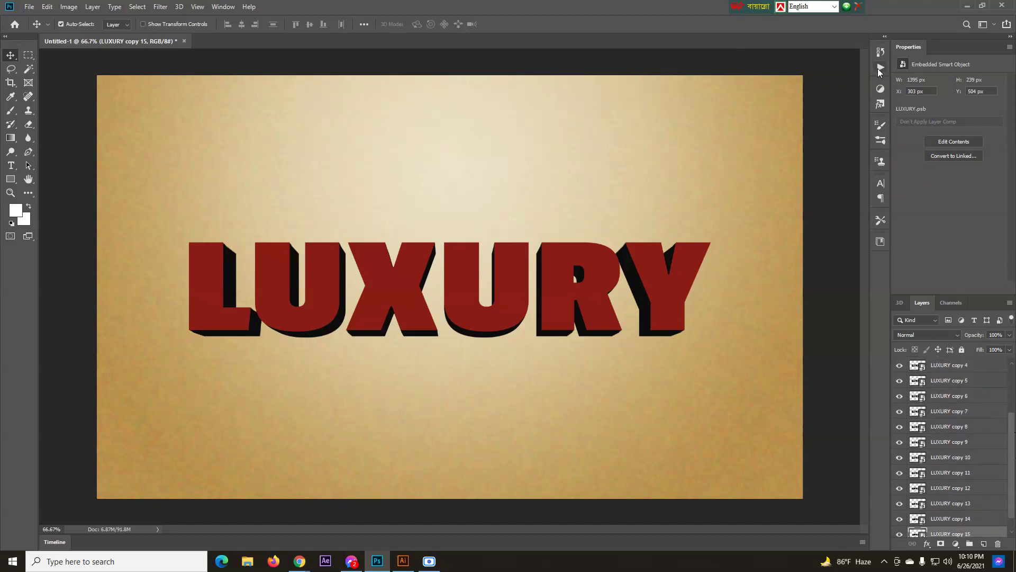
left_click(879, 65)
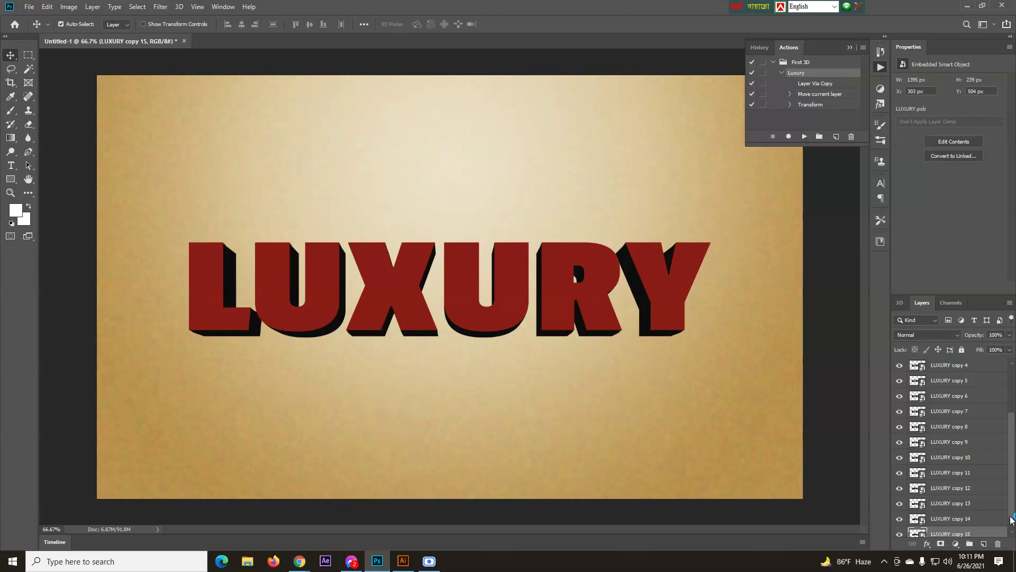
left_click(848, 47)
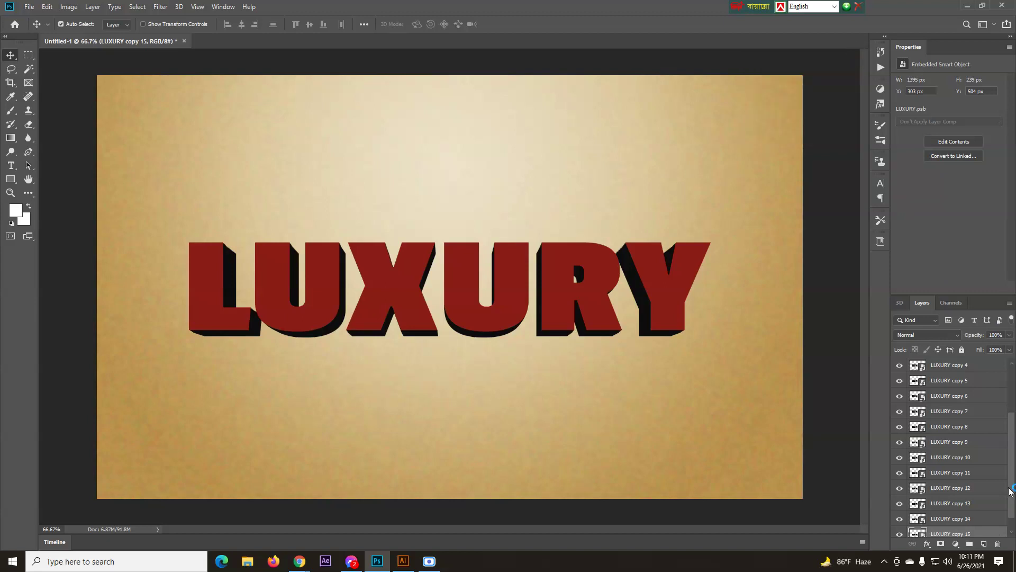
scroll(998, 506, "down", 1)
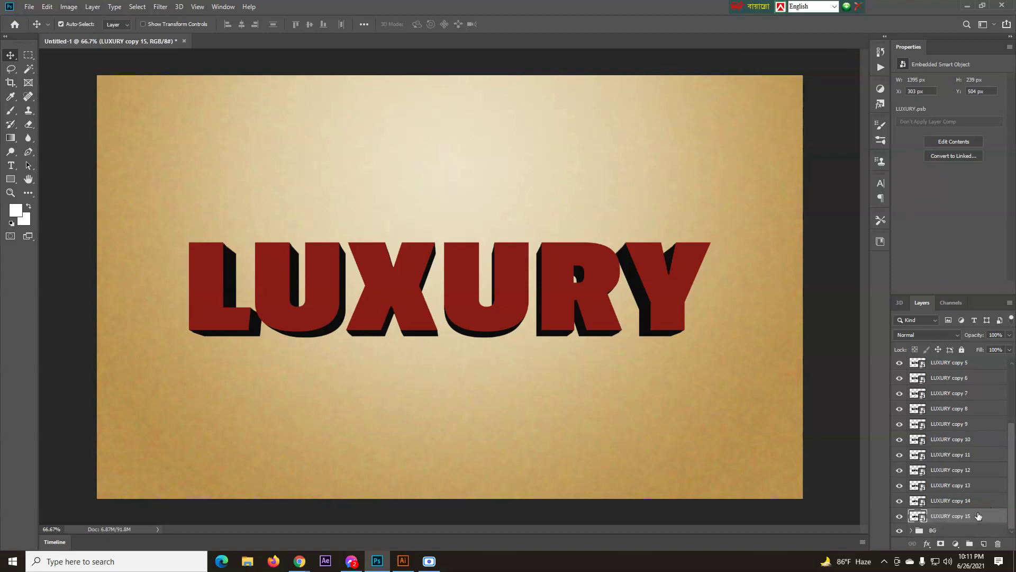
- Delete the LUXURY copy 15 layer and recreate it by playing the Luxury action on LUXURY copy 14
left_click(998, 544)
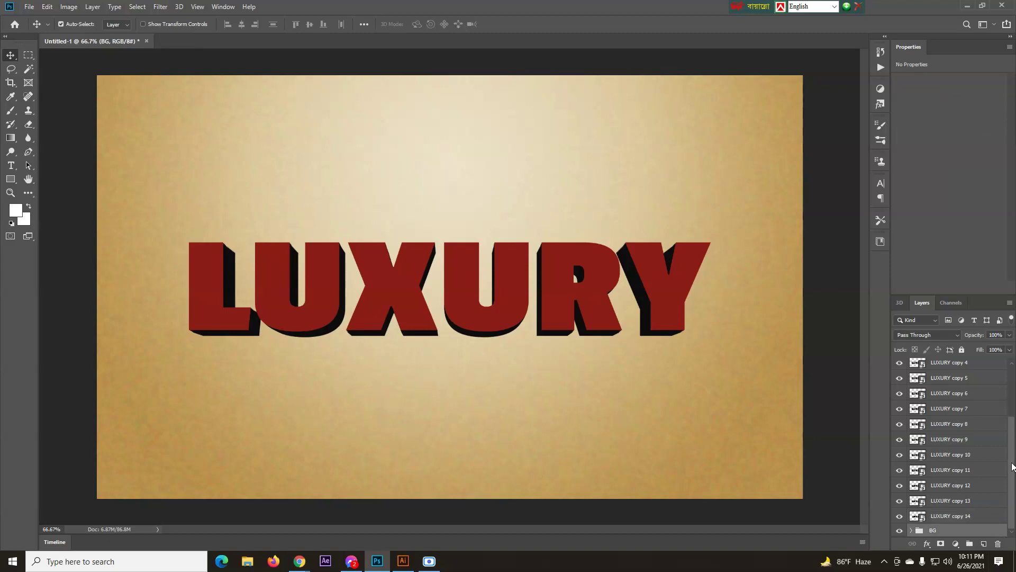
left_click(967, 516)
left_click(881, 67)
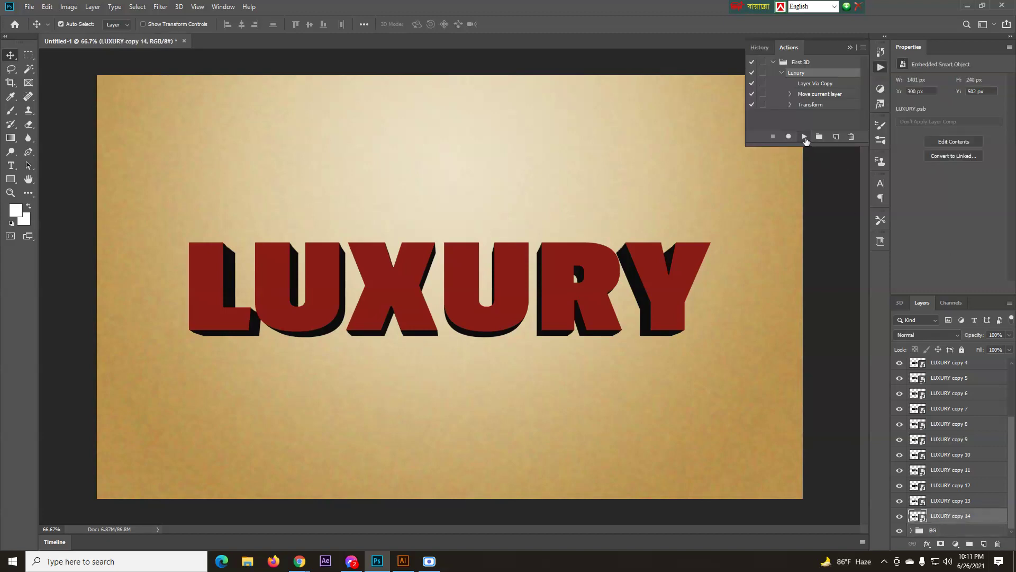
left_click(804, 137)
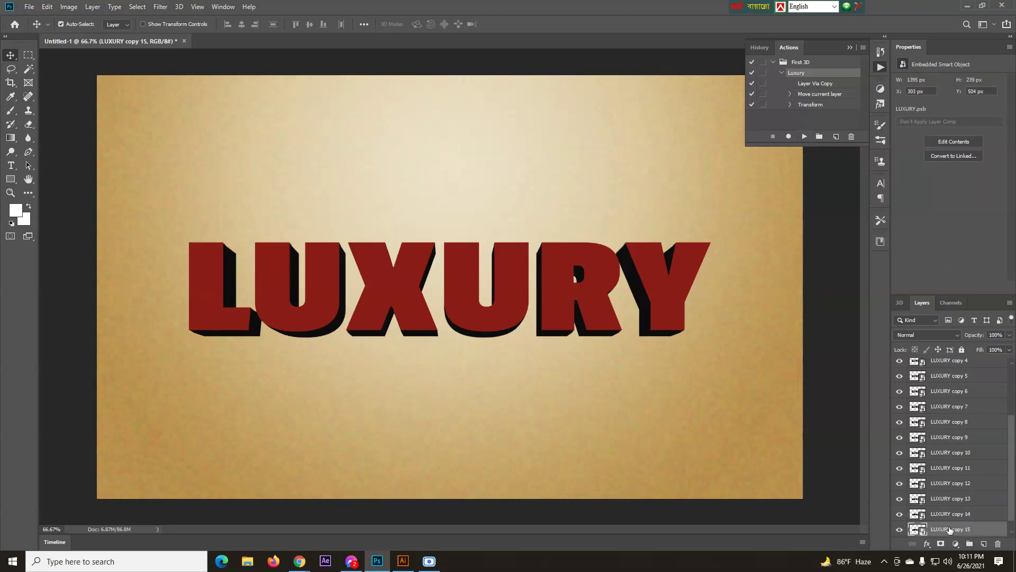
left_click(850, 48)
- Toggle the visibility of Main 3D and LUXURY copy to compare the gold face, red letters and black extrusion
scroll(972, 501, "up", 3)
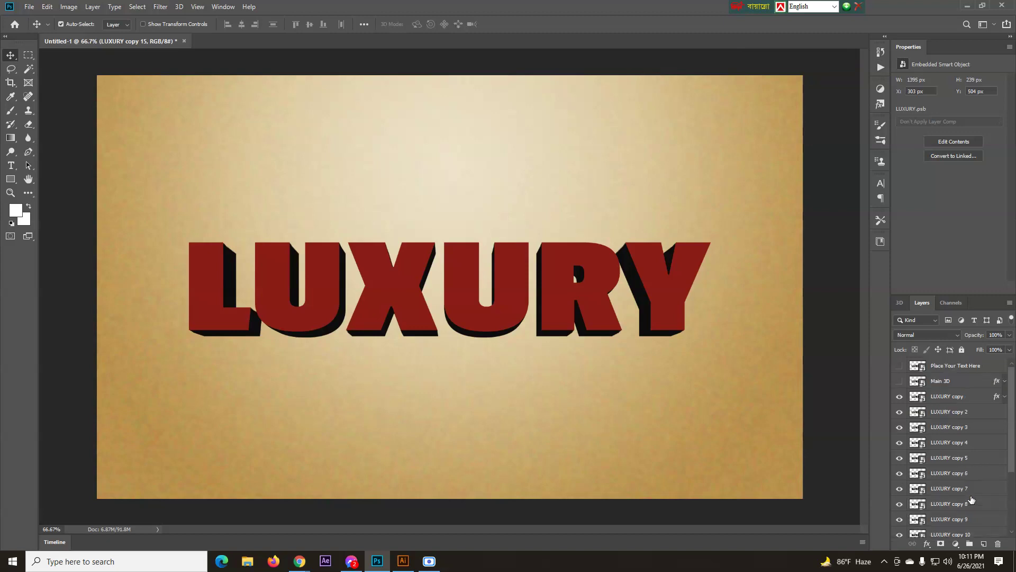
left_click(901, 381)
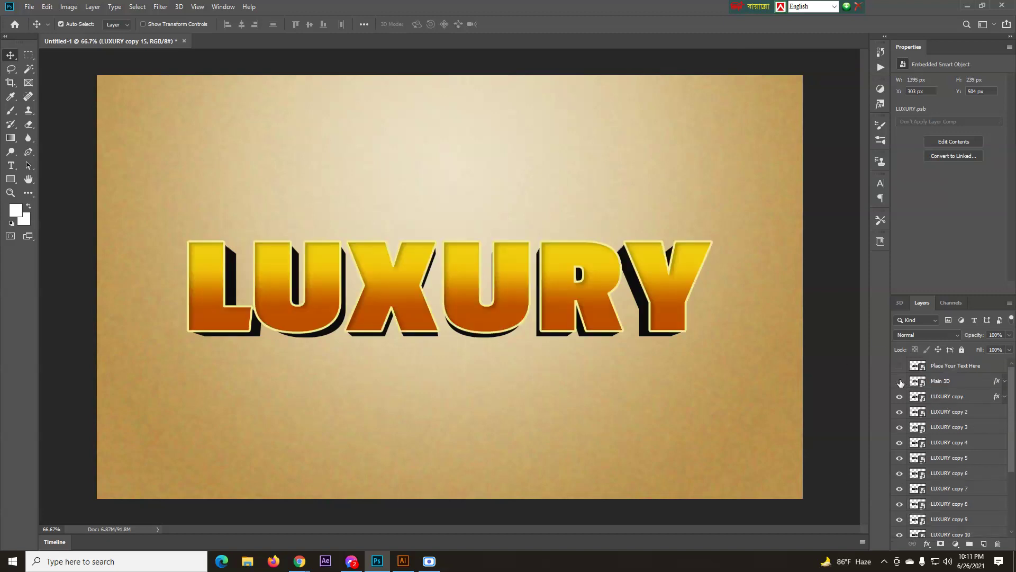
left_click(901, 381)
left_click(900, 382)
left_click(903, 384)
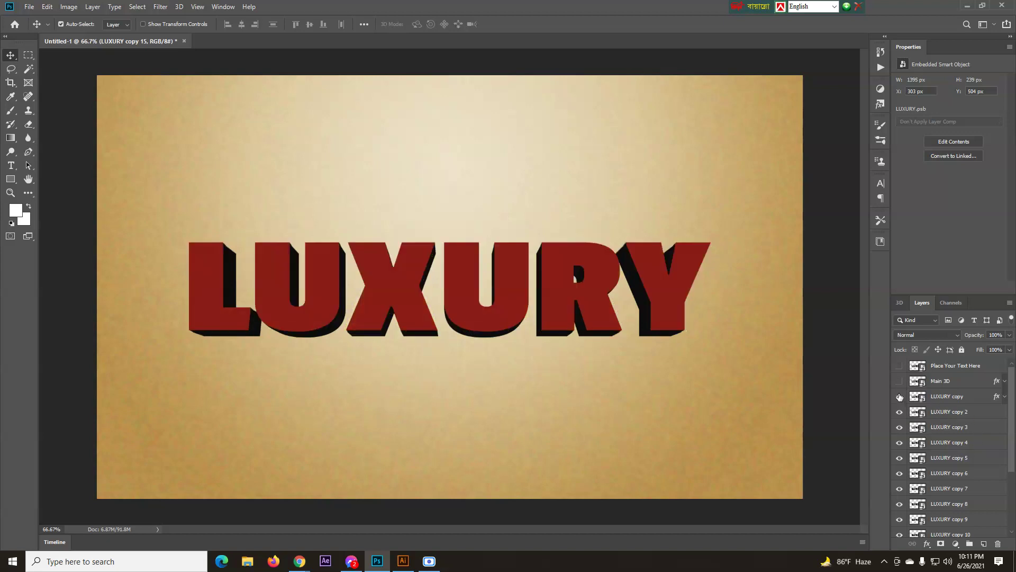
left_click(900, 397)
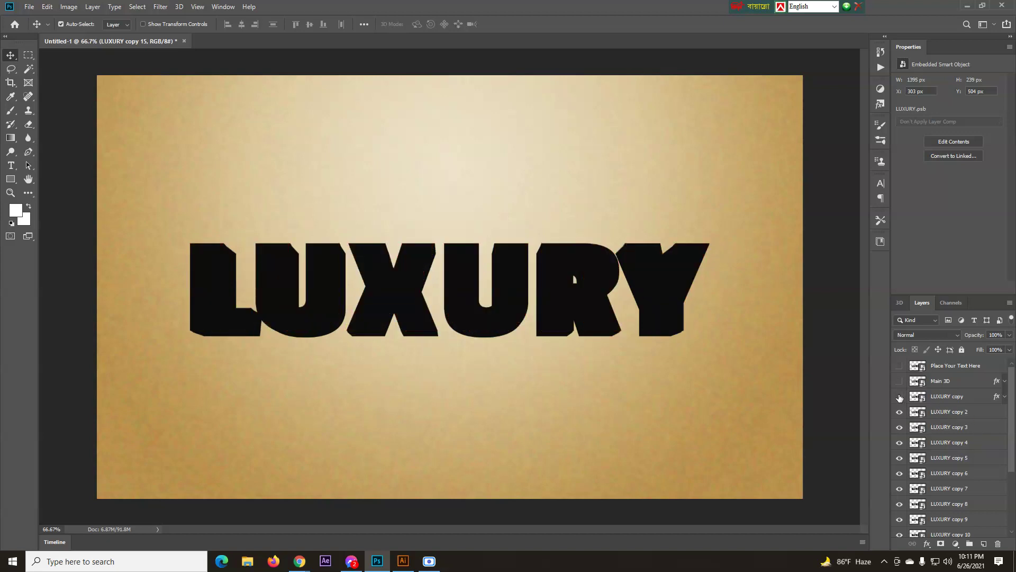
left_click(900, 397)
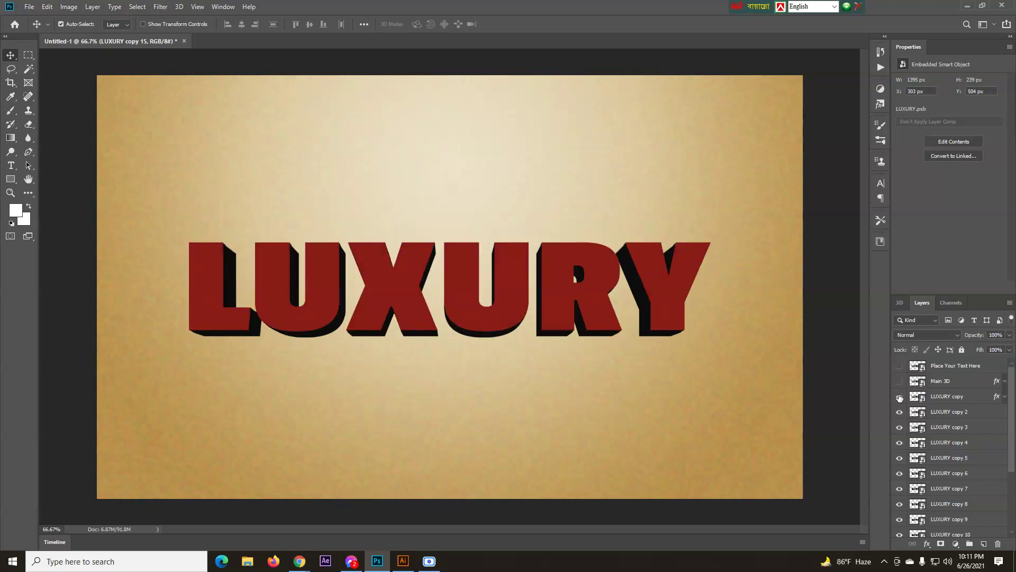
- Select all the extrusion layers from LUXURY copy down to LUXURY copy 15
left_click(949, 397)
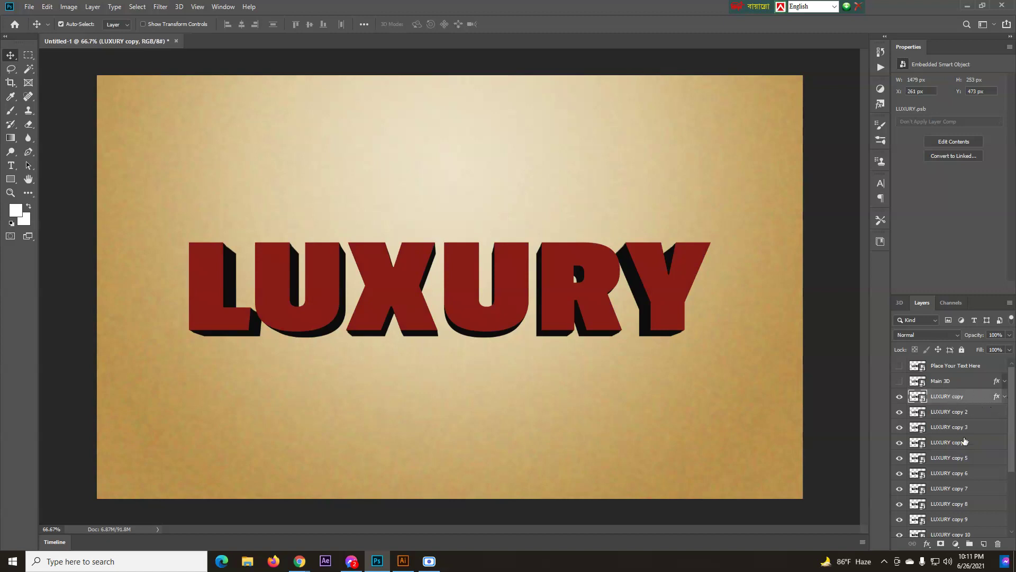
scroll(970, 462, "down", 3)
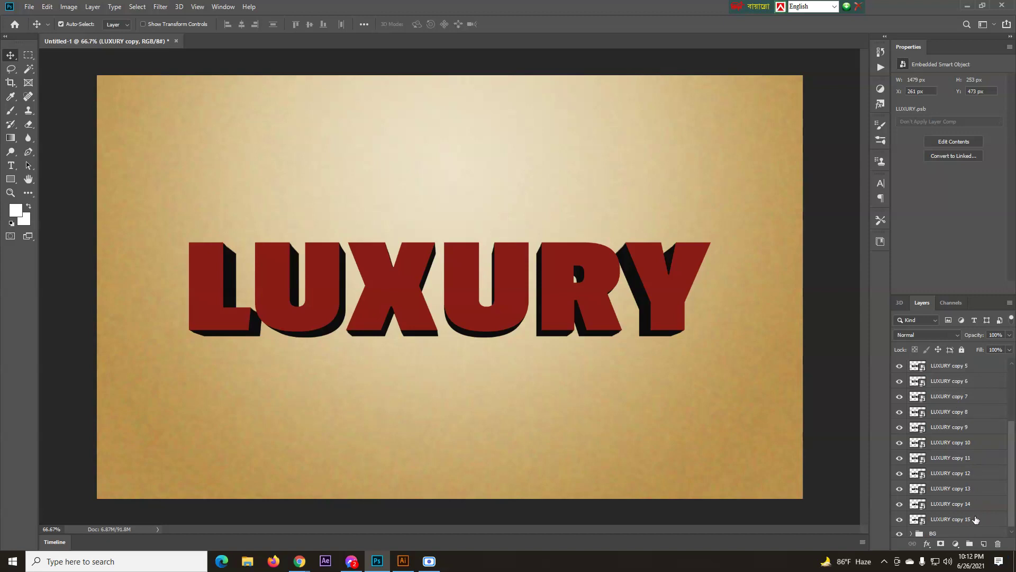
left_click(975, 519, "shift")
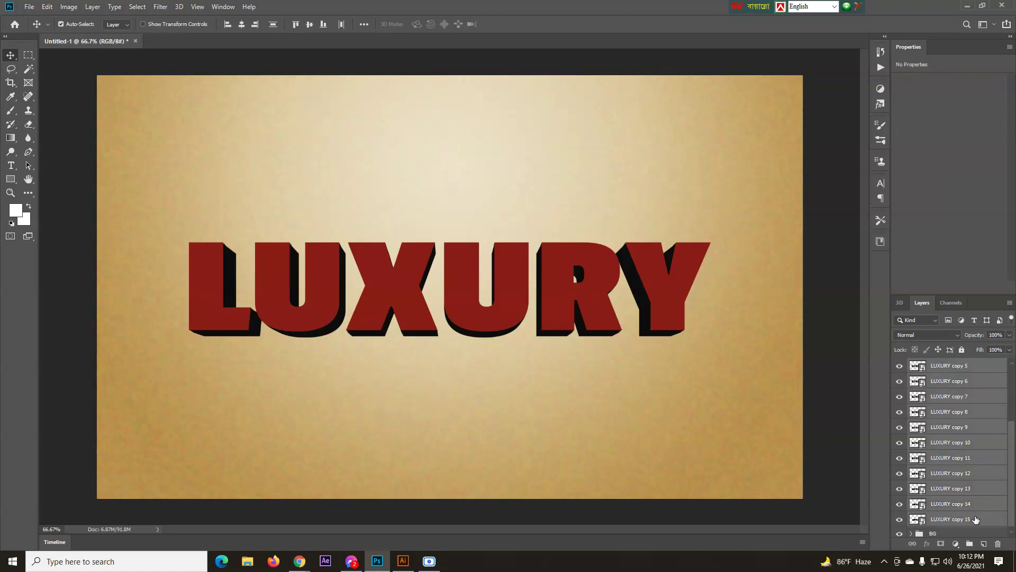
scroll(973, 471, "up", 2)
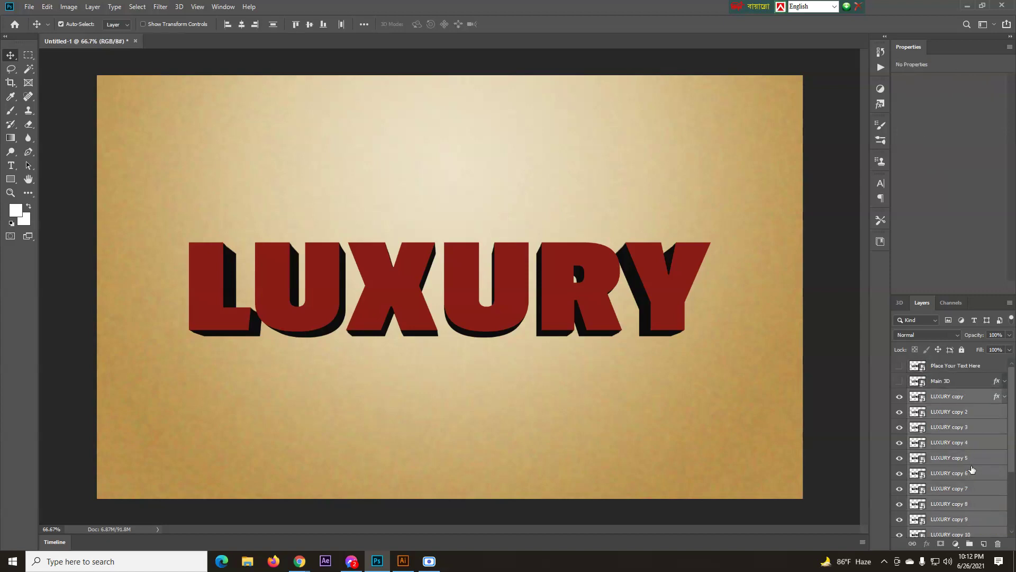
- Group the selected LUXURY copy layers and rename the group Depth
scroll(973, 469, "down", 2)
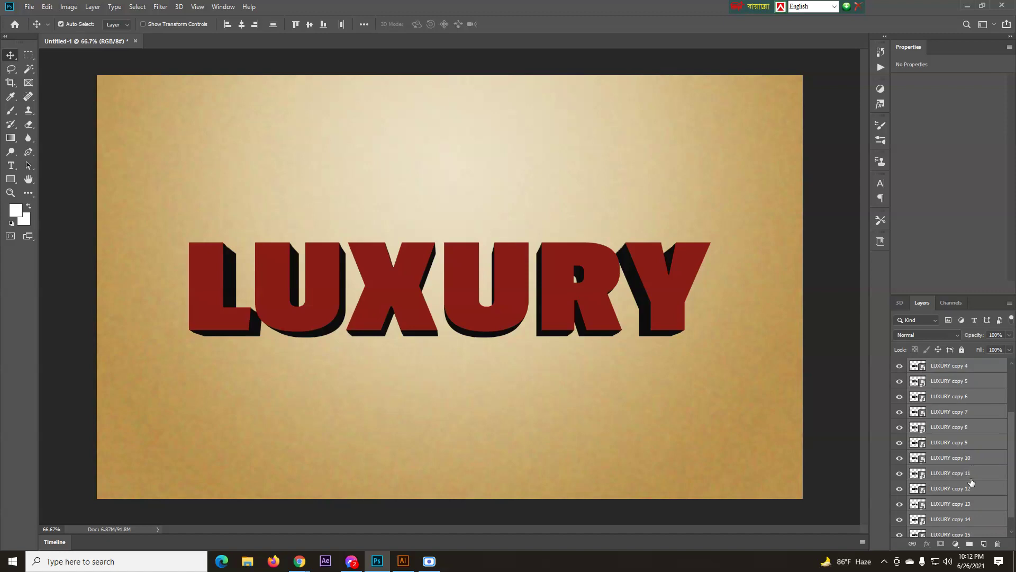
key("ctrl")
key("ctrl+g")
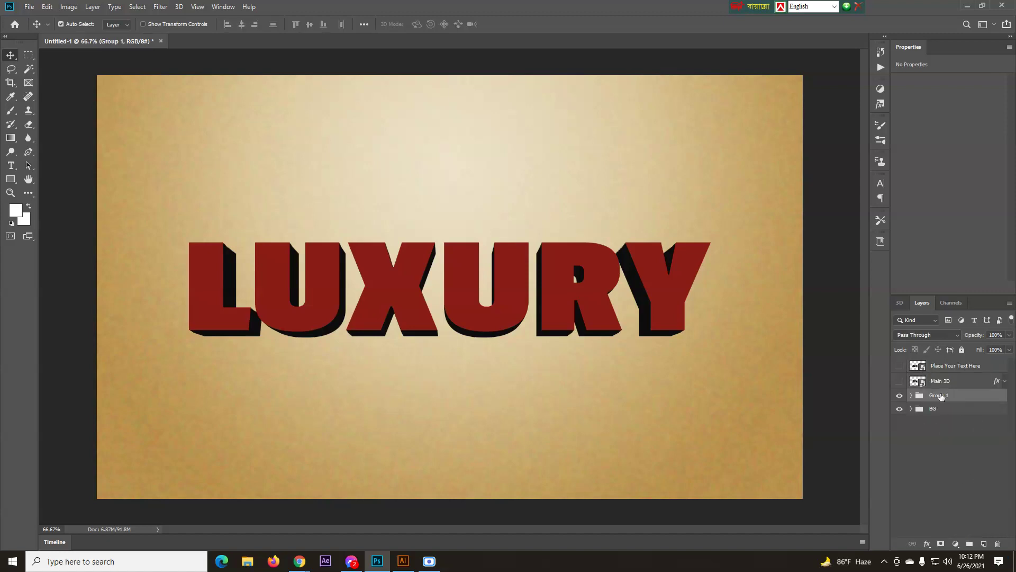
double_click(939, 395)
type("Effect")
key("ctrl+a")
type("Depth")
left_click(983, 394)
- Toggle the visibility of the Main 3D layer and the Depth group to compare the text face with its extrusion
left_click(969, 381)
left_click(899, 382)
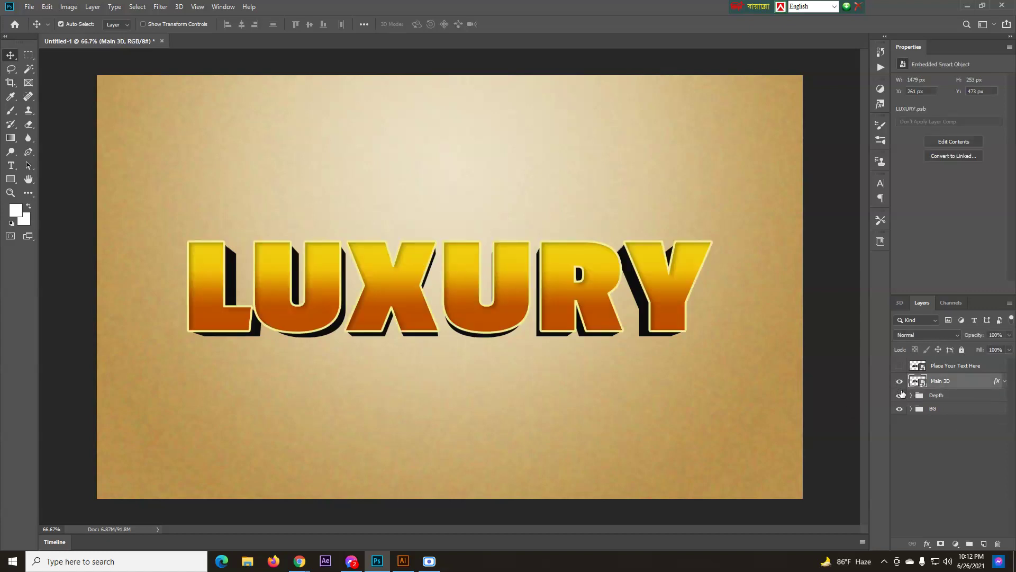
left_click(900, 382)
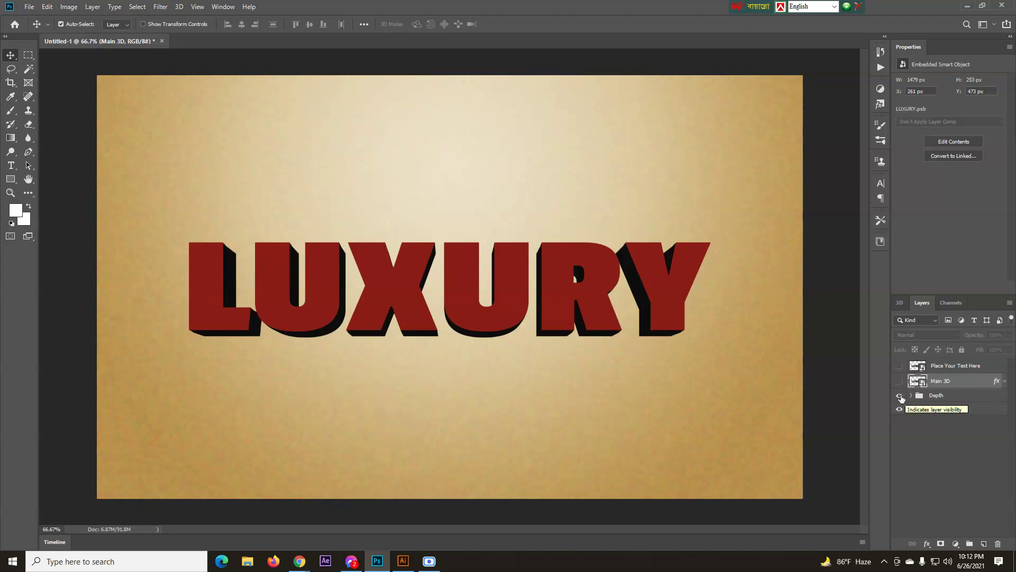
left_click(900, 396)
left_click(900, 396)
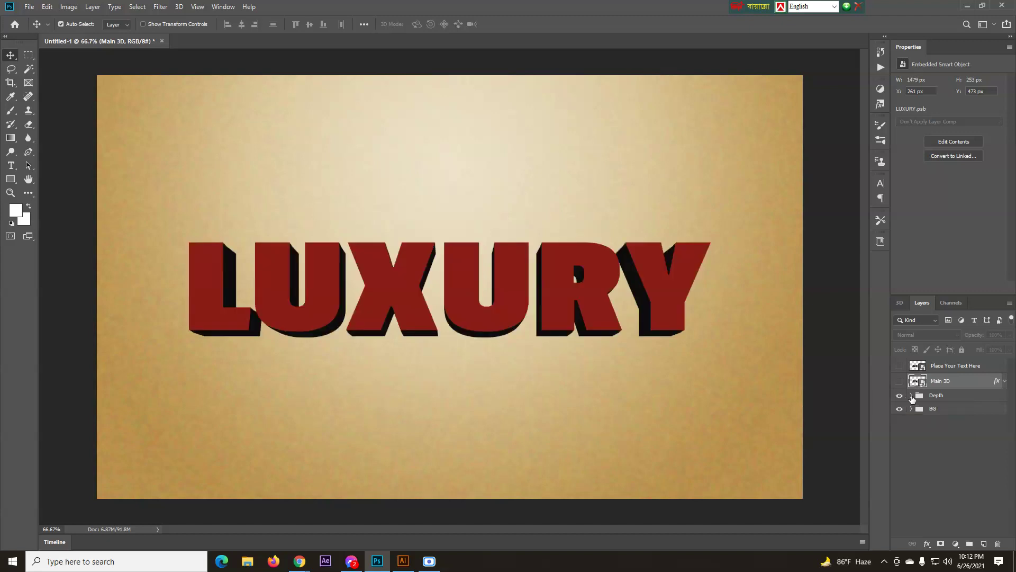
- Remove the layer effects from the LUXURY copy layer in the Depth group
left_click(911, 396)
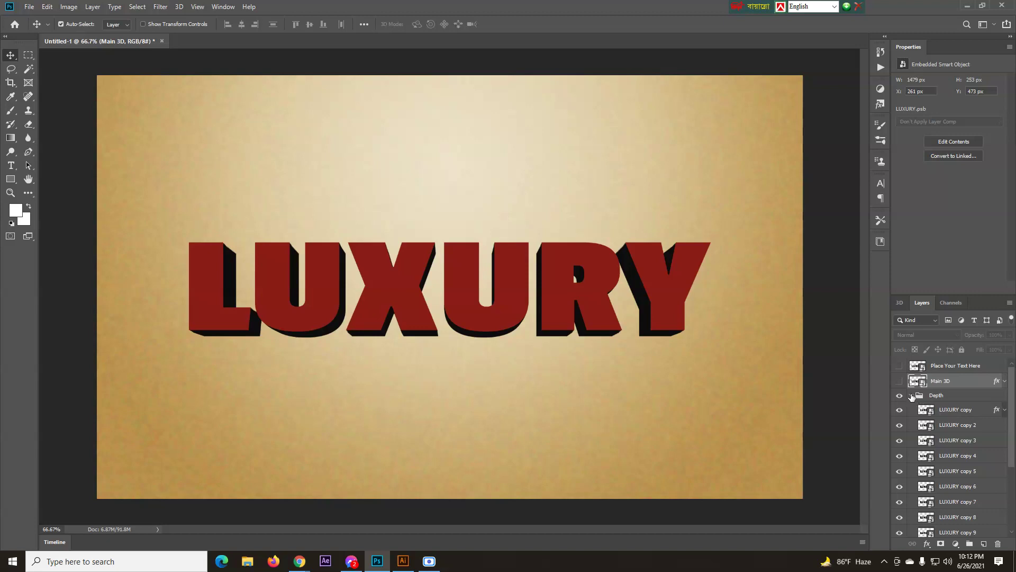
left_click(1005, 410)
left_click_drag(944, 421, 998, 544)
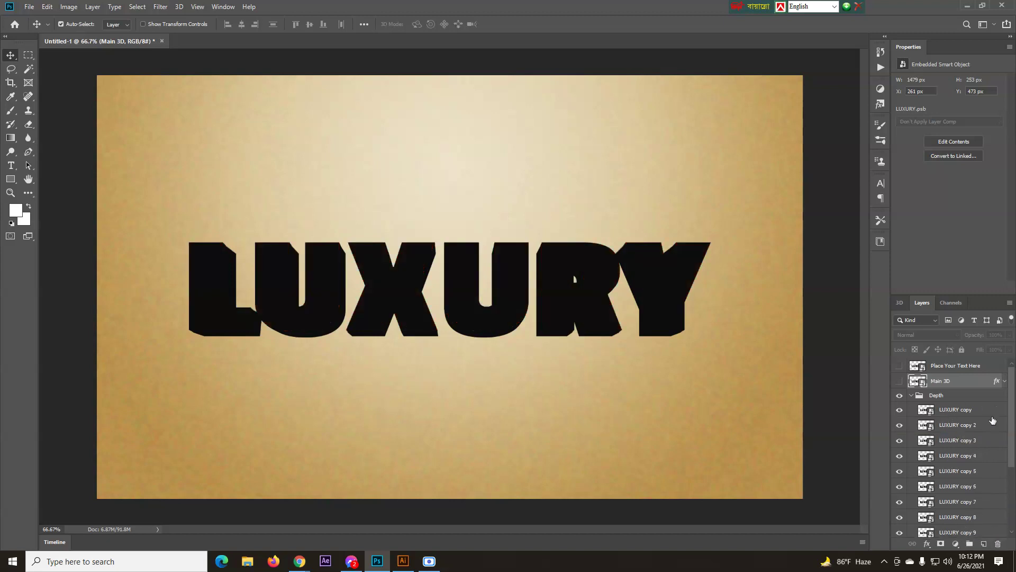
left_click(966, 411)
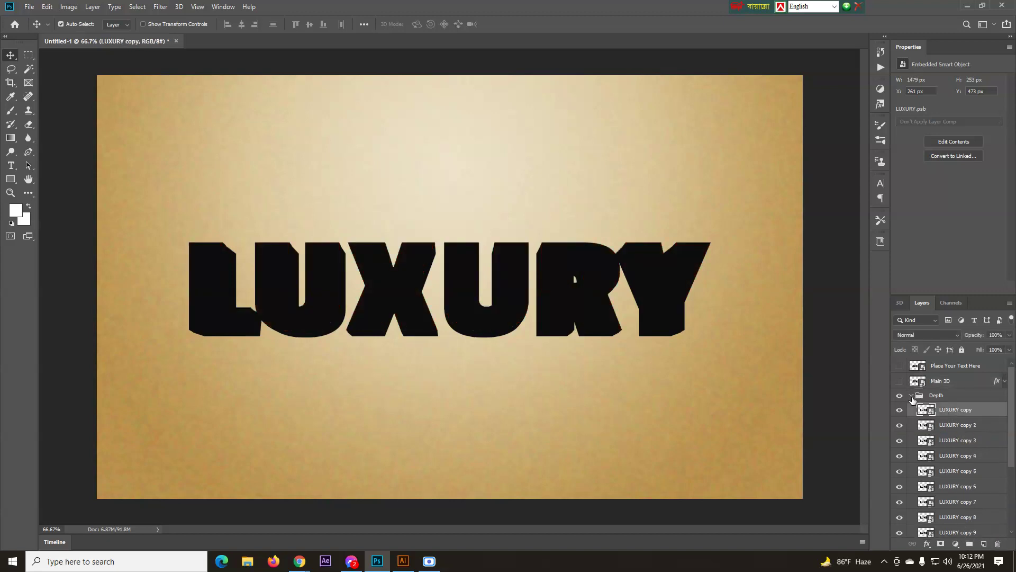
left_click(911, 396)
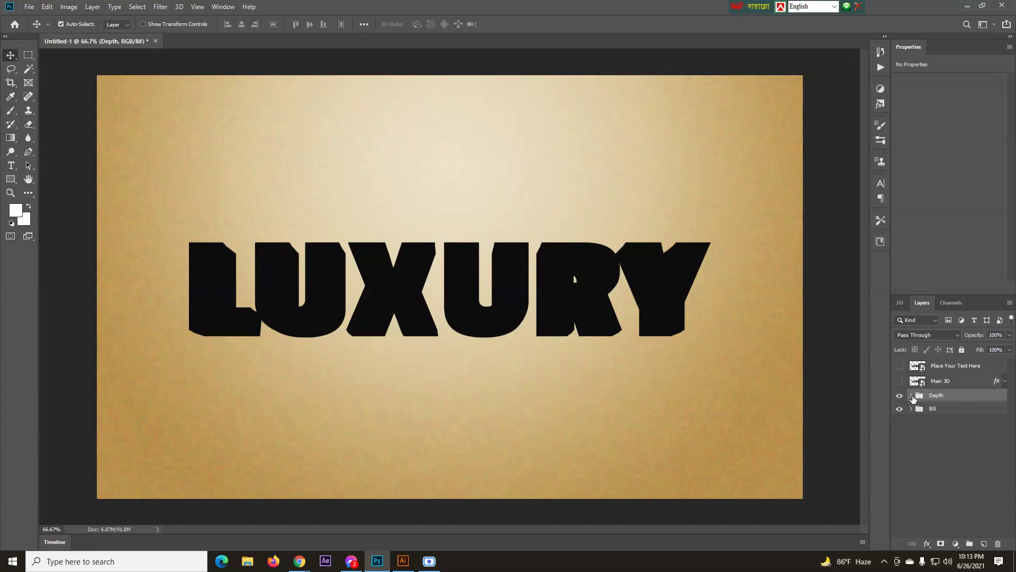
- Preview the Main 3D layer over the black extrusion and look through the layers inside the Depth group
left_click(911, 396)
left_click(900, 381)
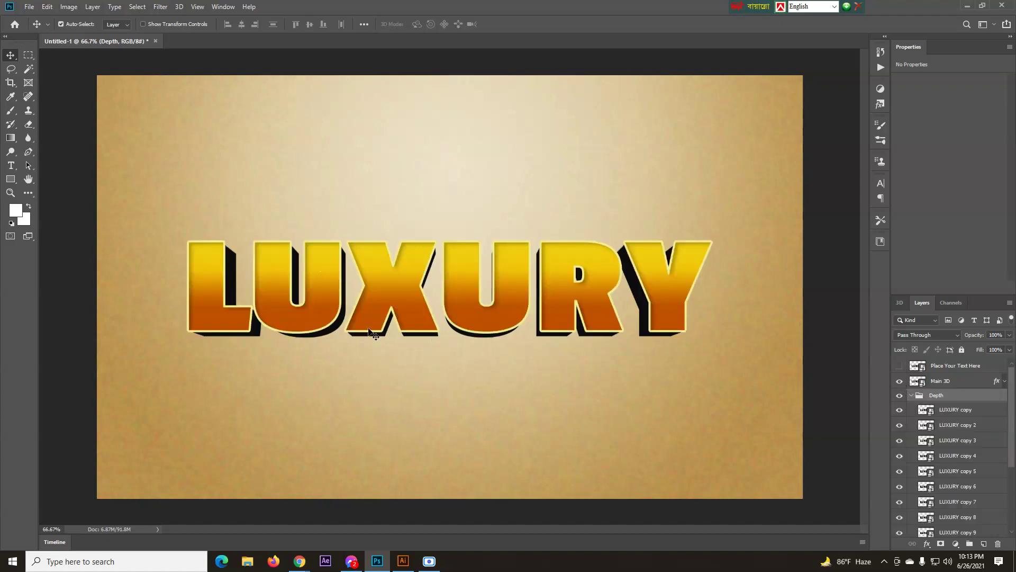
left_click(900, 381)
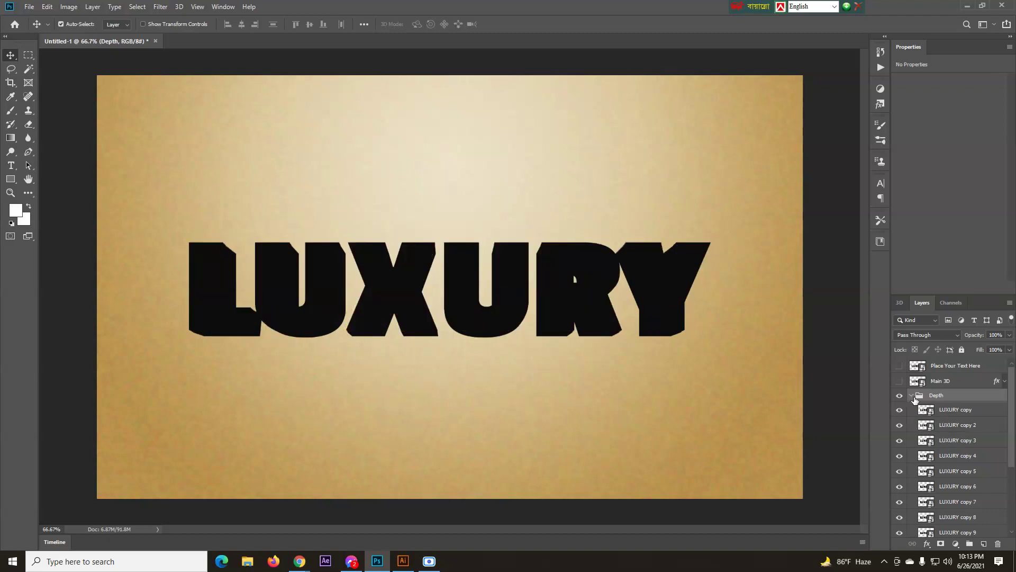
scroll(944, 450, "down", 3)
scroll(964, 458, "up", 3)
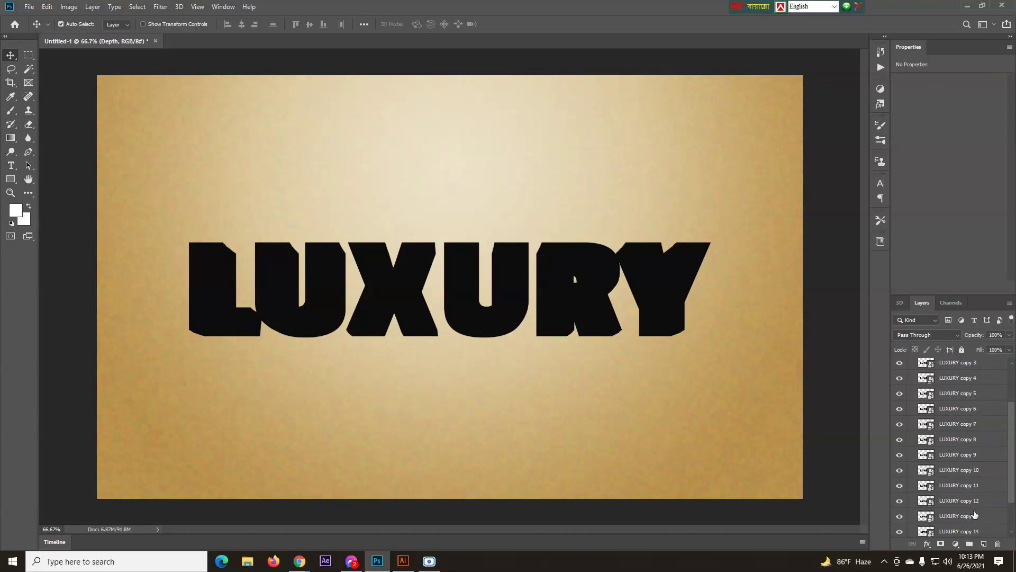
- Run the Luxury action once on the LUXURY copy 15 layer to add another extrusion copy
scroll(982, 438, "down", 3)
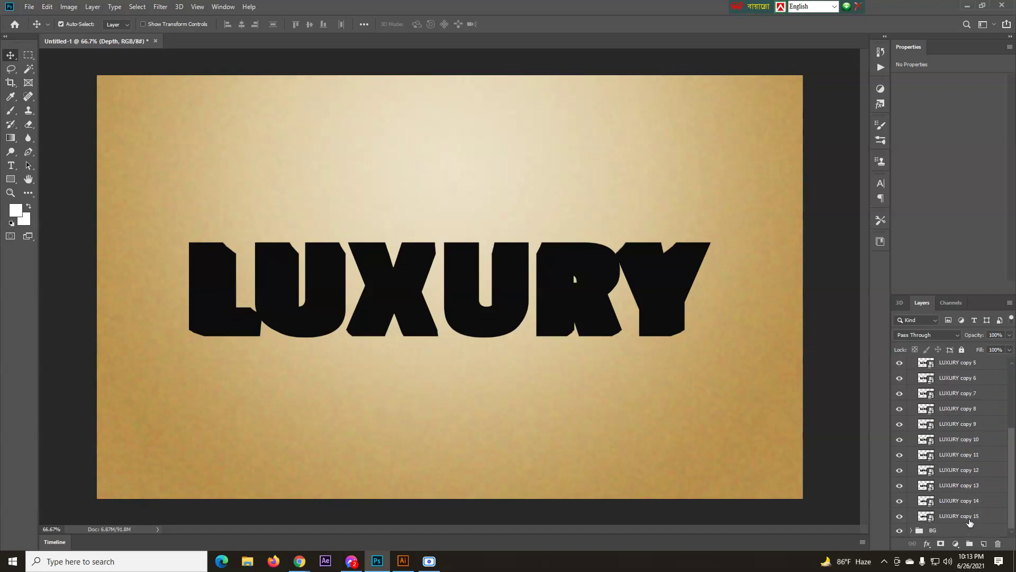
left_click(981, 517)
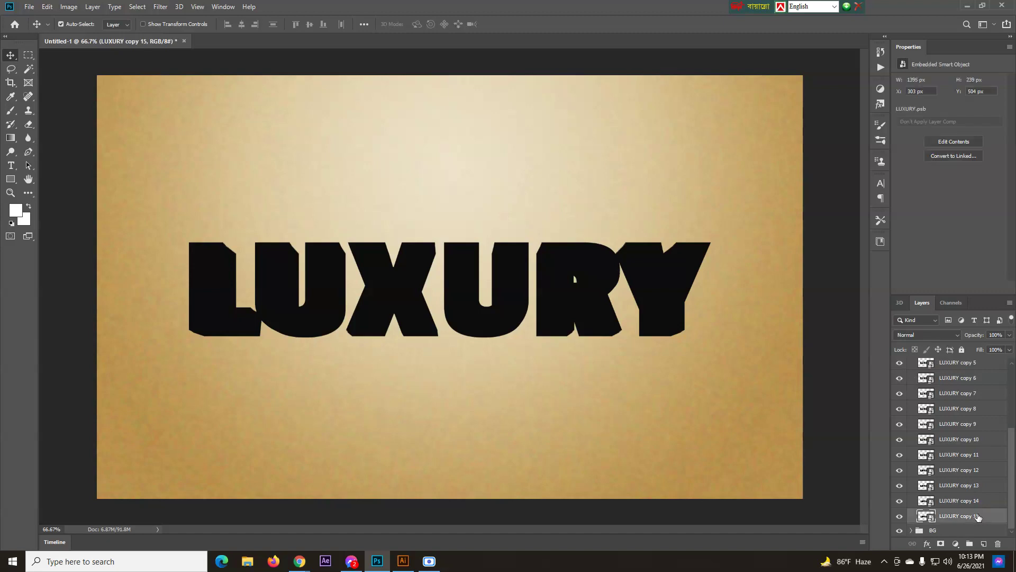
scroll(981, 522, "up", 3)
scroll(980, 525, "down", 3)
left_click(887, 68)
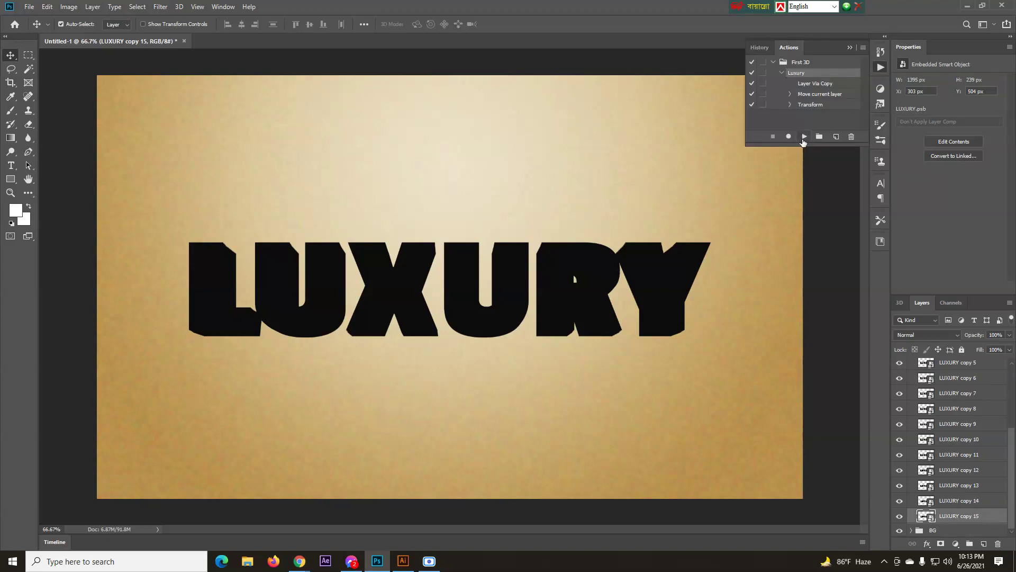
left_click(804, 138)
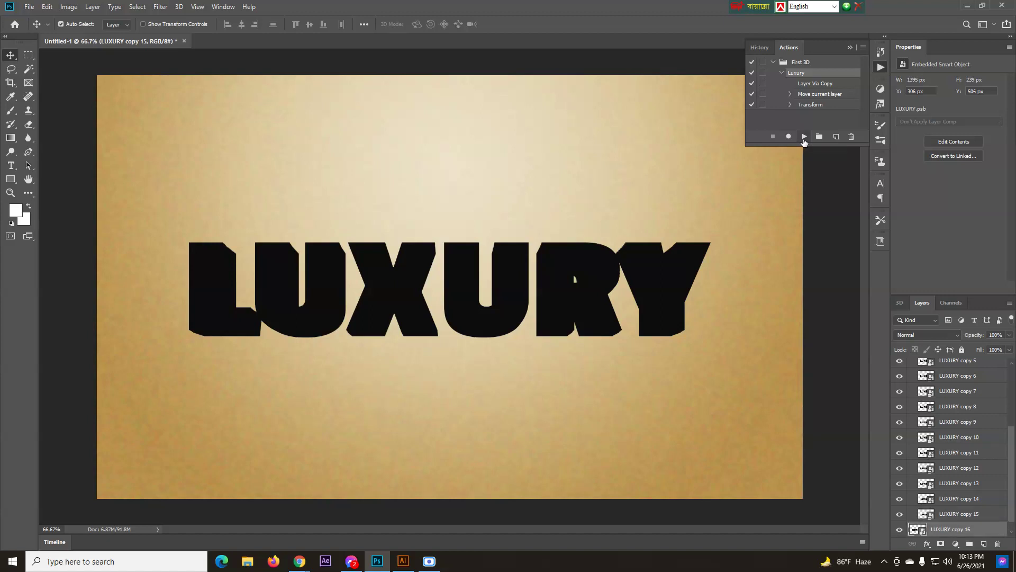
left_click(851, 48)
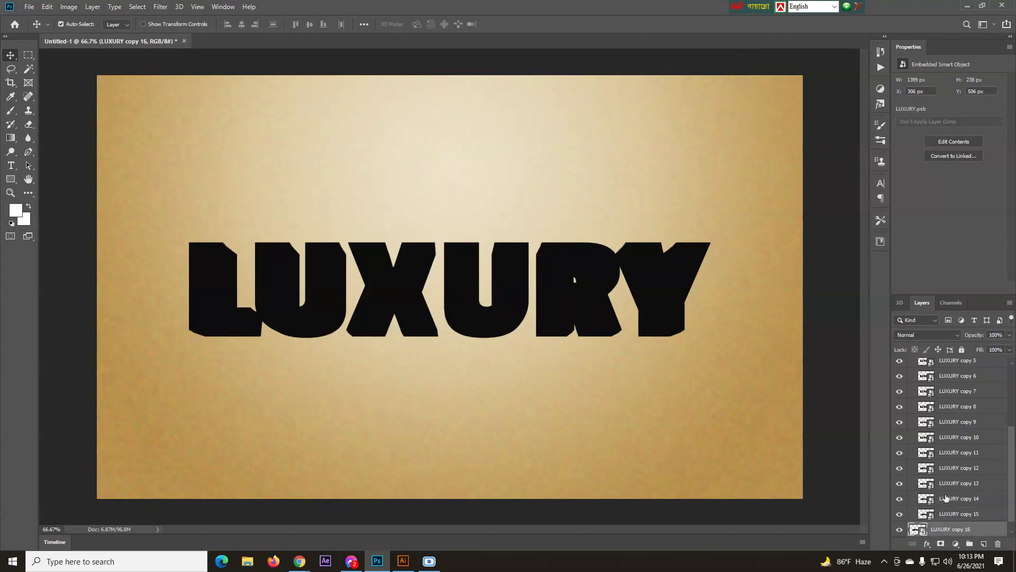
- Move the LUXURY copy 16 layer into the Depth group, directly below LUXURY copy 15
scroll(963, 520, "down", 1)
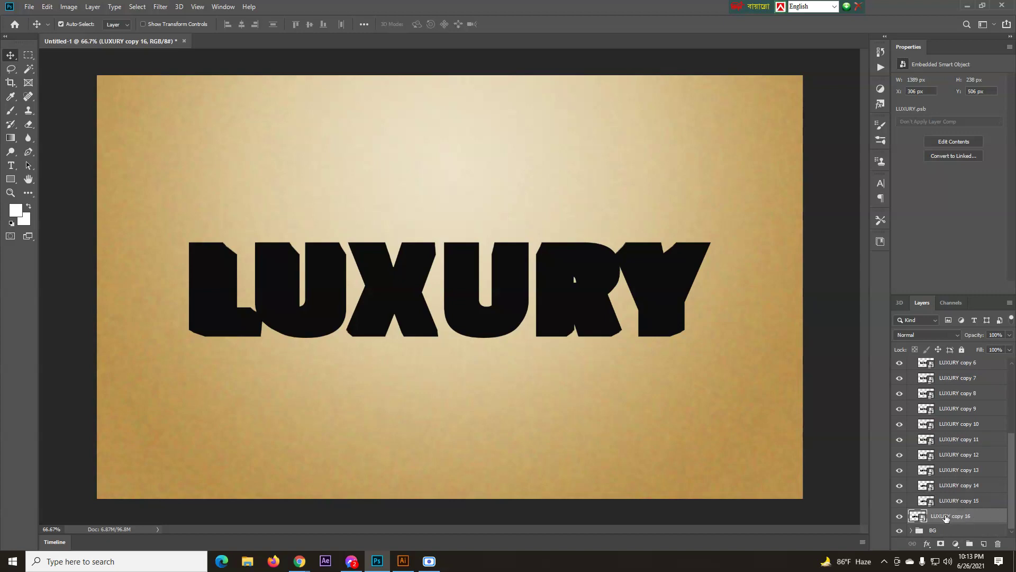
left_click_drag(966, 516, 955, 516)
scroll(971, 512, "up", 2)
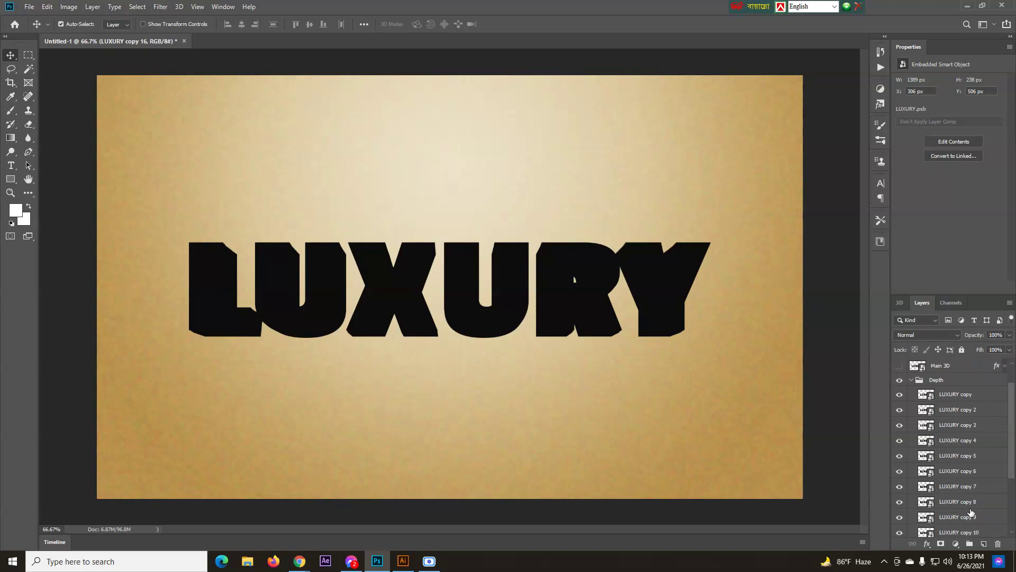
scroll(971, 512, "down", 2)
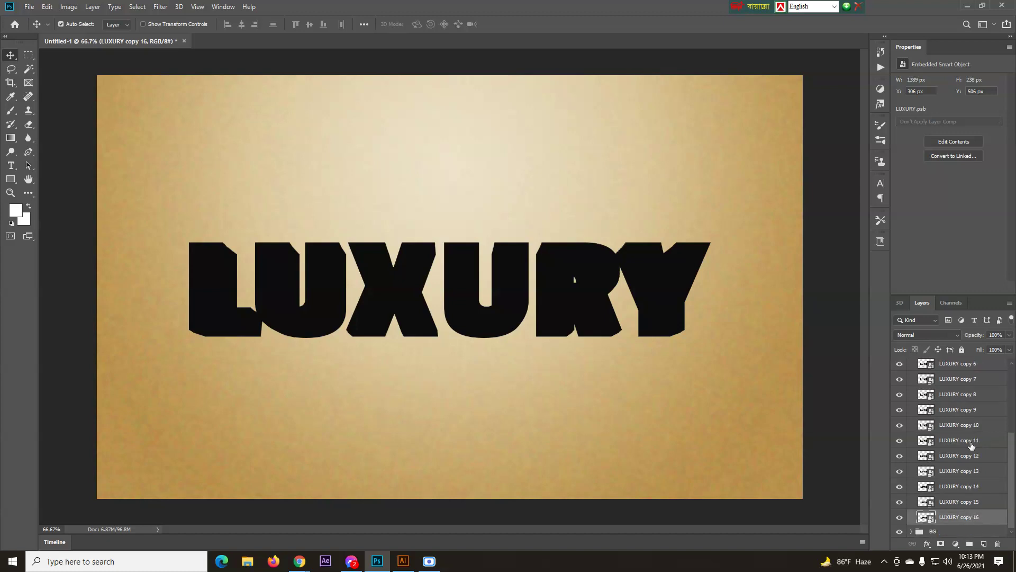
- Add a Gradient Overlay to the LUXURY copy layer with Normal blend mode and the Black, White gradient preset
scroll(973, 451, "up", 3)
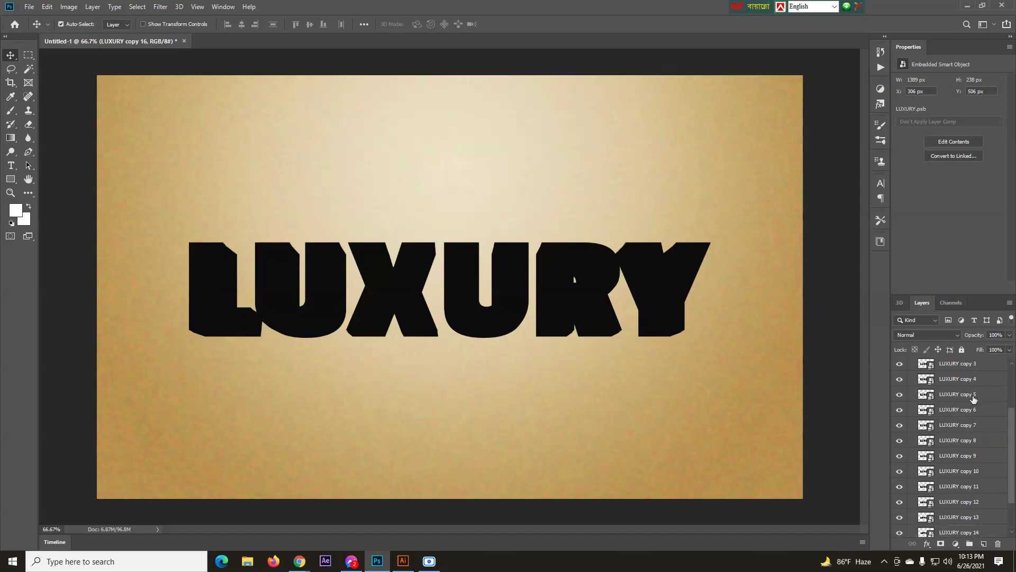
scroll(967, 386, "up", 1)
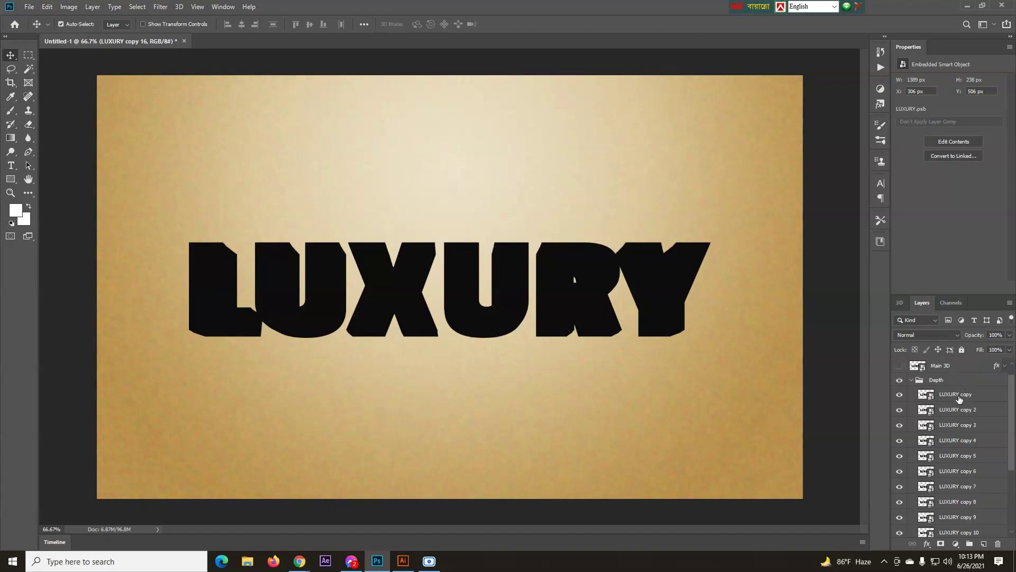
left_click(959, 398)
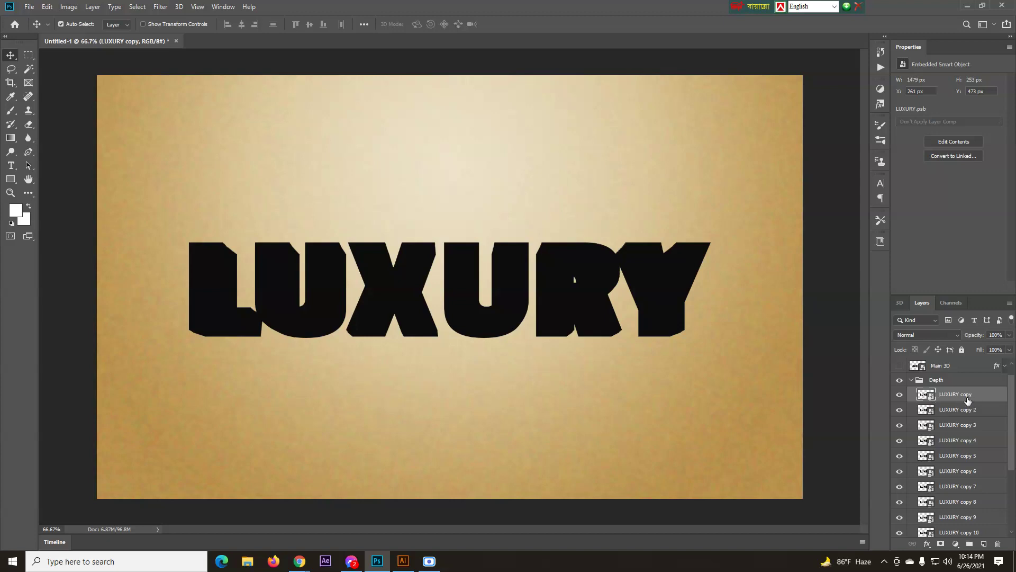
left_click(927, 544)
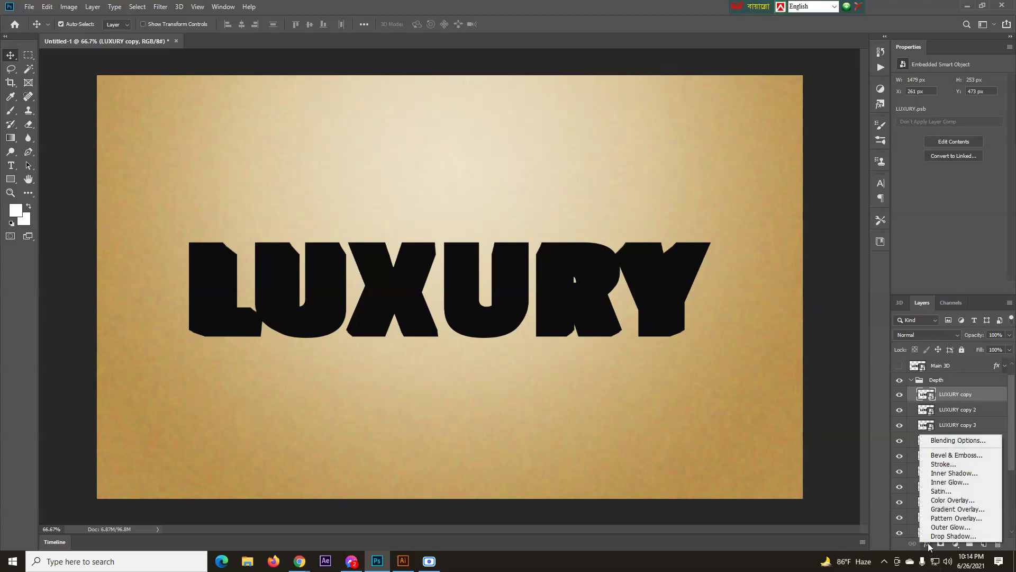
left_click(948, 509)
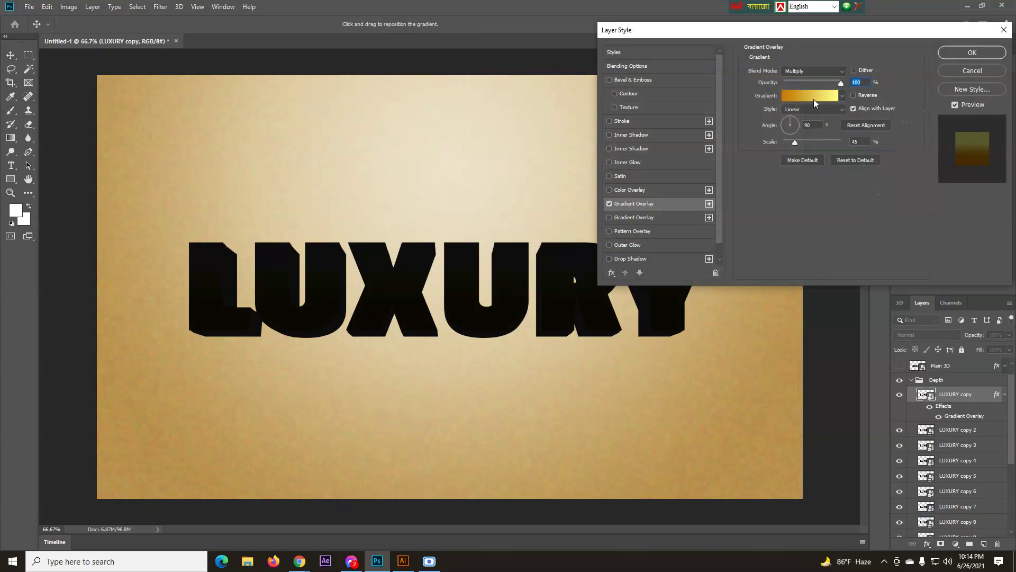
left_click(813, 71)
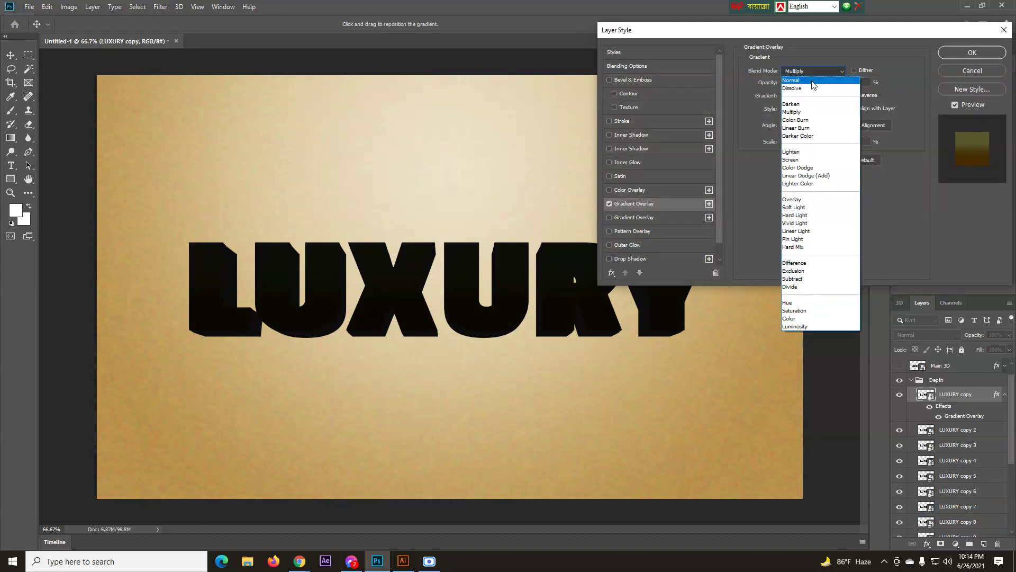
left_click(813, 81)
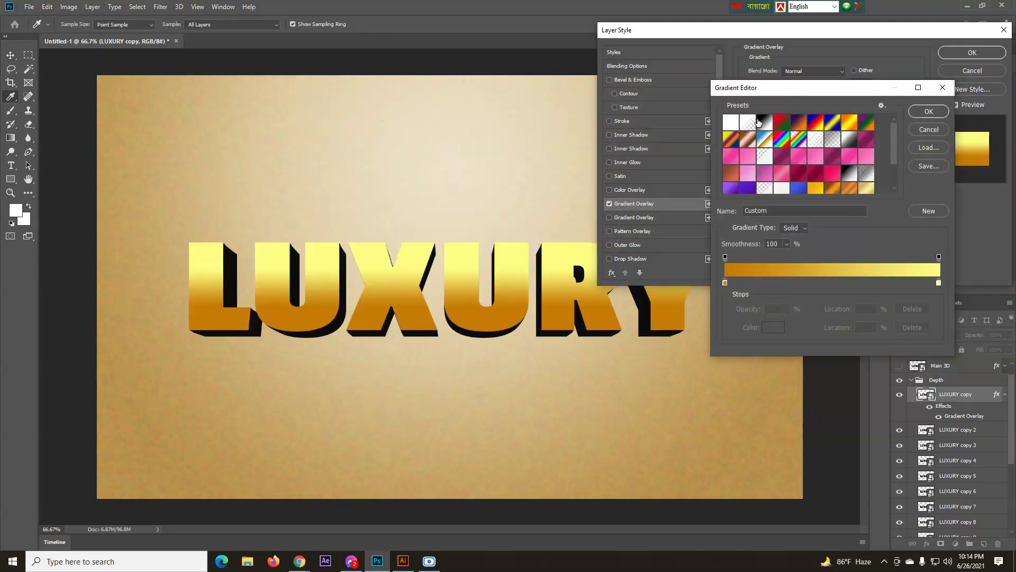
left_click(762, 123)
left_click(923, 112)
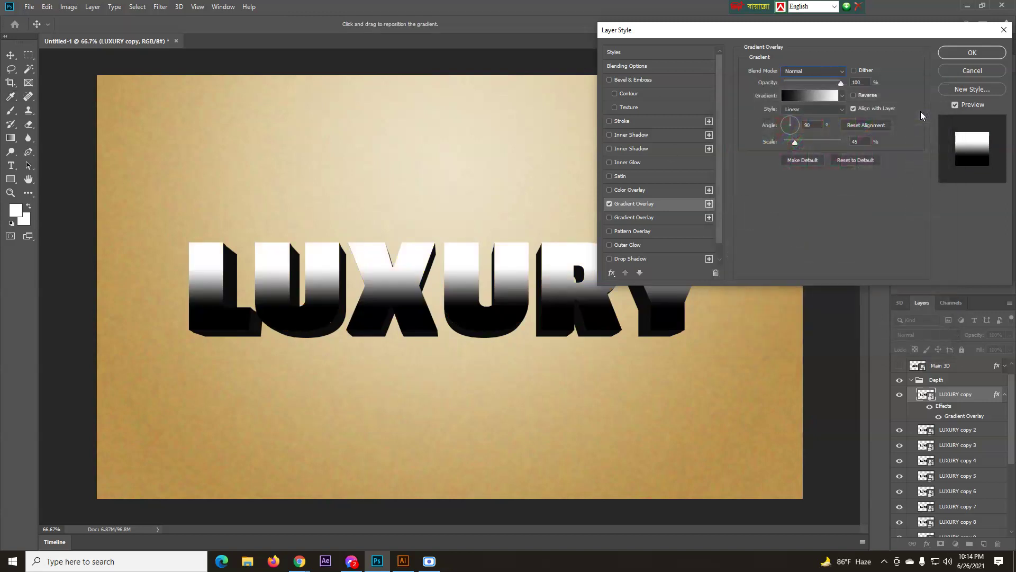
left_click(972, 53)
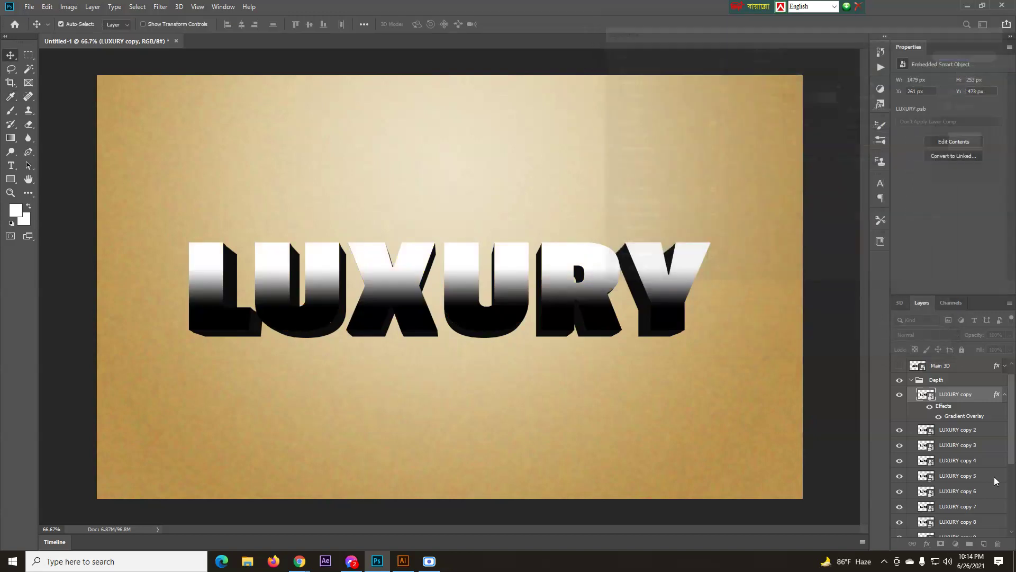
- Show and hide the Main 3D layer to compare the gold face with the gradient layer beneath it
left_click(899, 366)
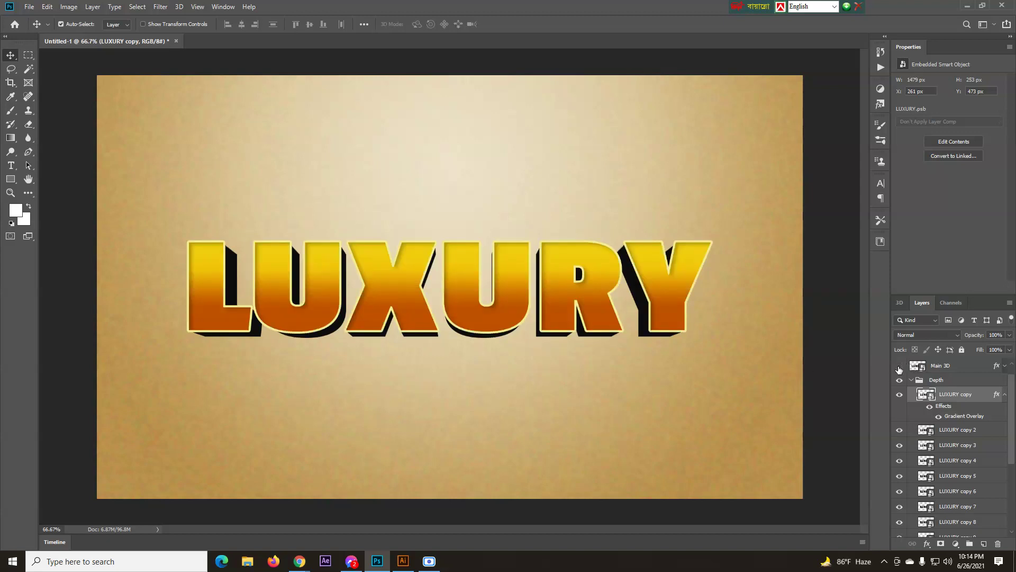
left_click(899, 367)
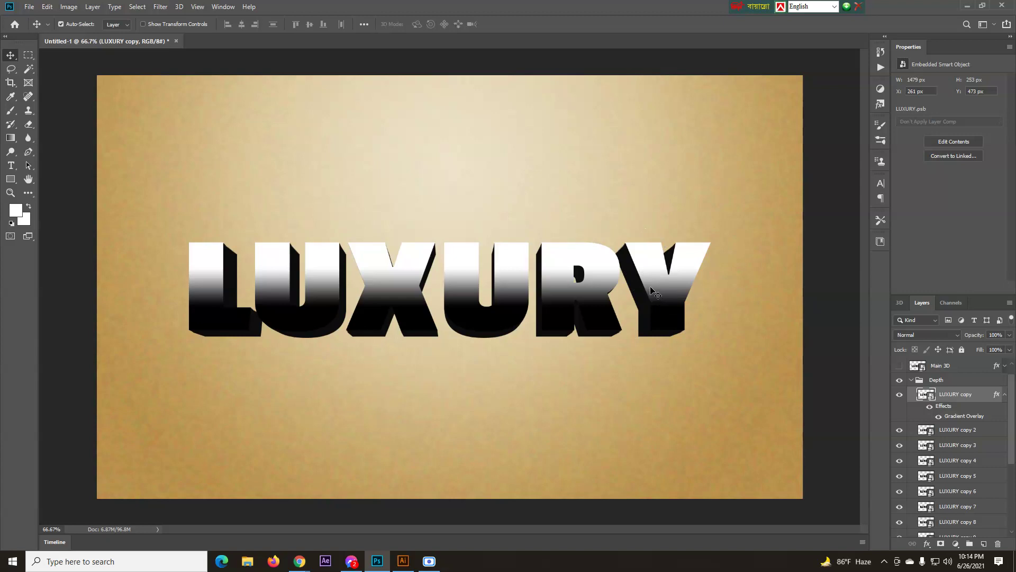
left_click(899, 365)
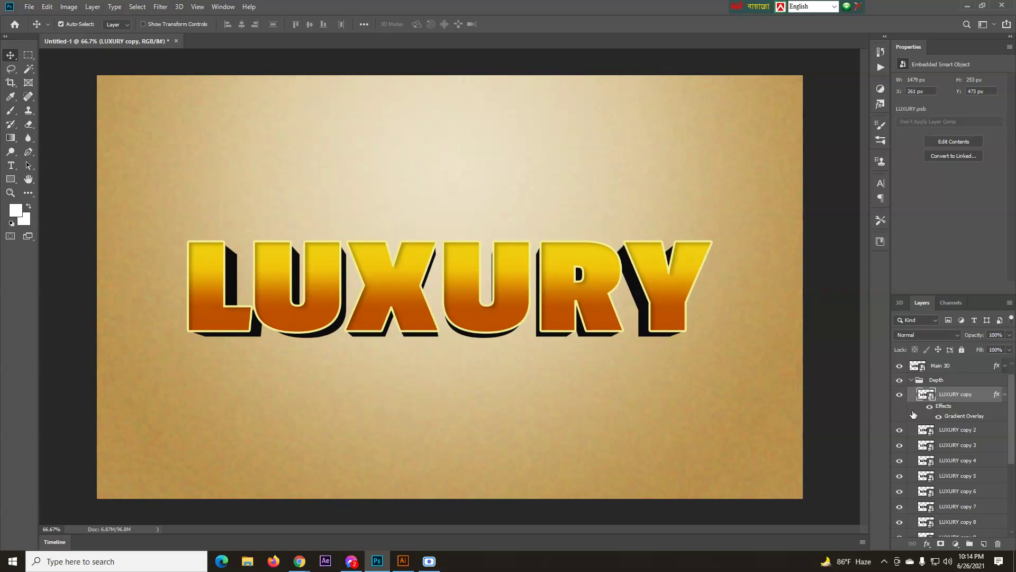
left_click(899, 365)
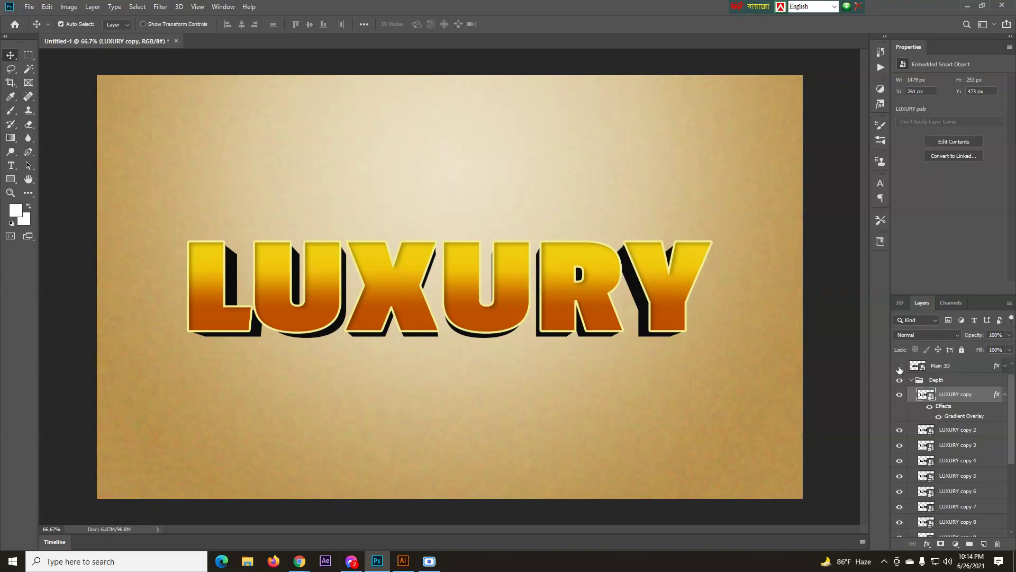
- Review the Black, White gradient in the LUXURY copy layer's Gradient Overlay and compare it with the Main 3D layer shown and hidden
double_click(954, 417)
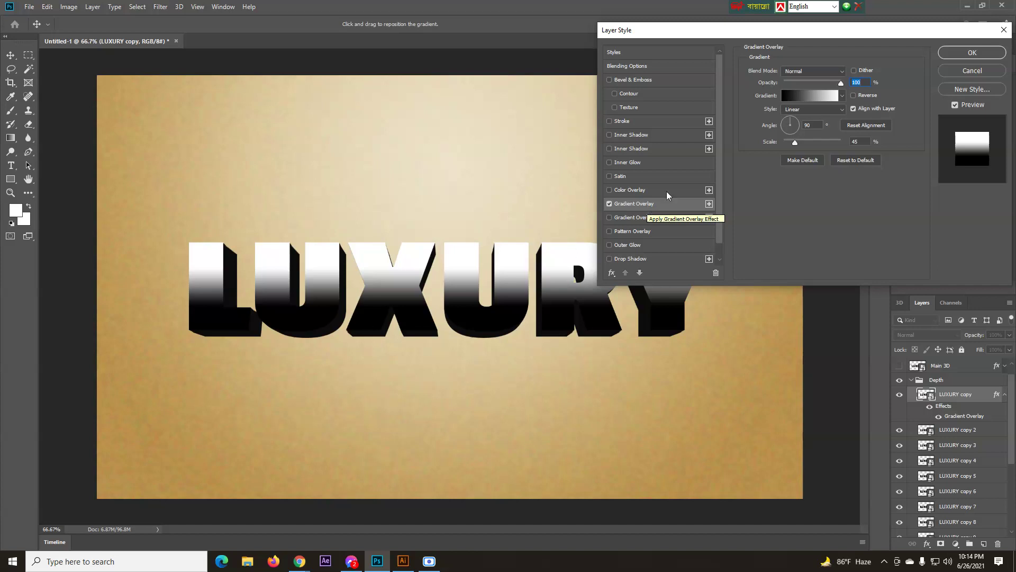
left_click(810, 96)
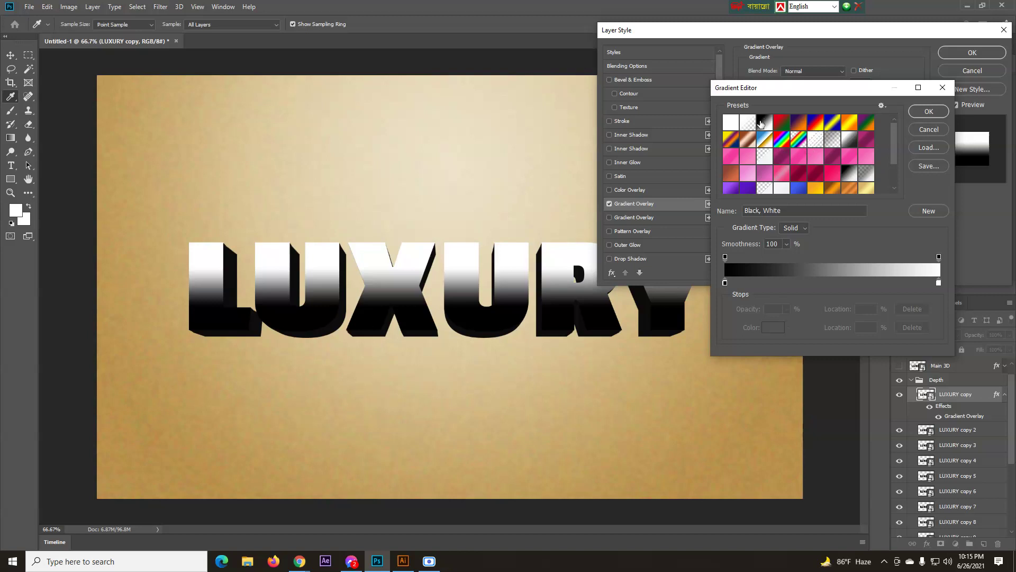
left_click(924, 112)
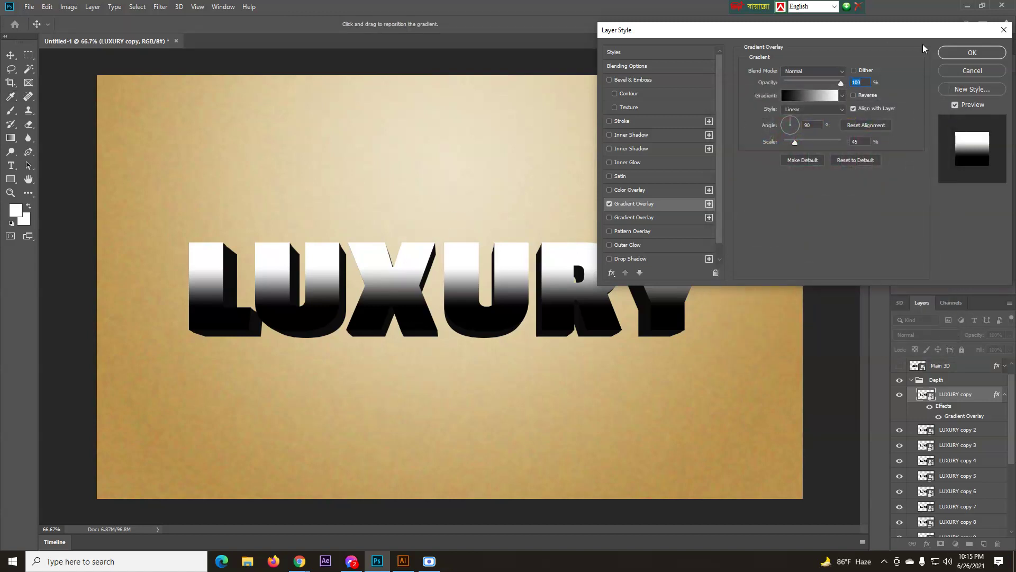
left_click(973, 53)
left_click(899, 365)
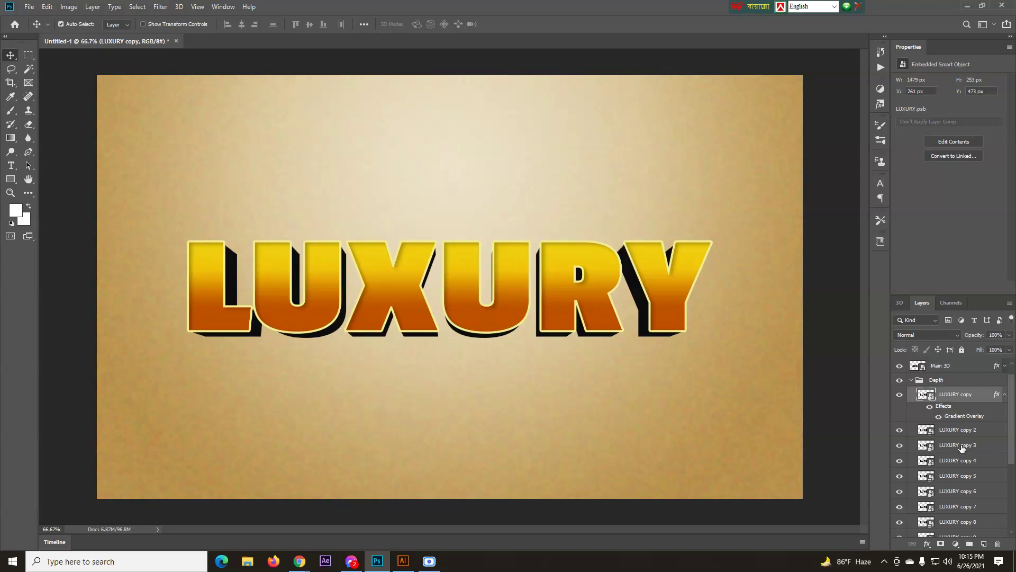
left_click(899, 366)
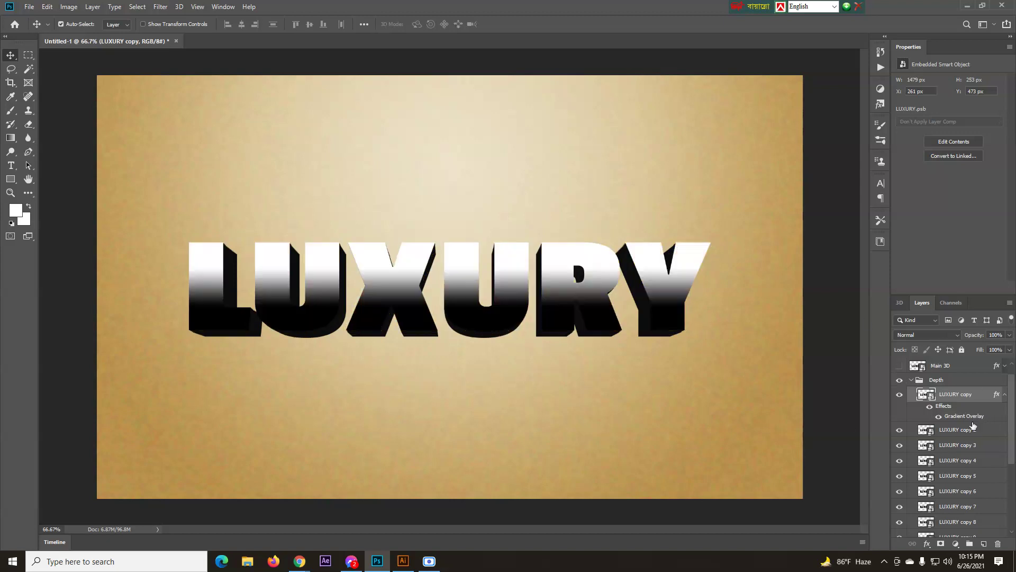
- Open the LUXURY copy layer's Gradient Overlay settings and check the opacity, angle and scale
double_click(964, 416)
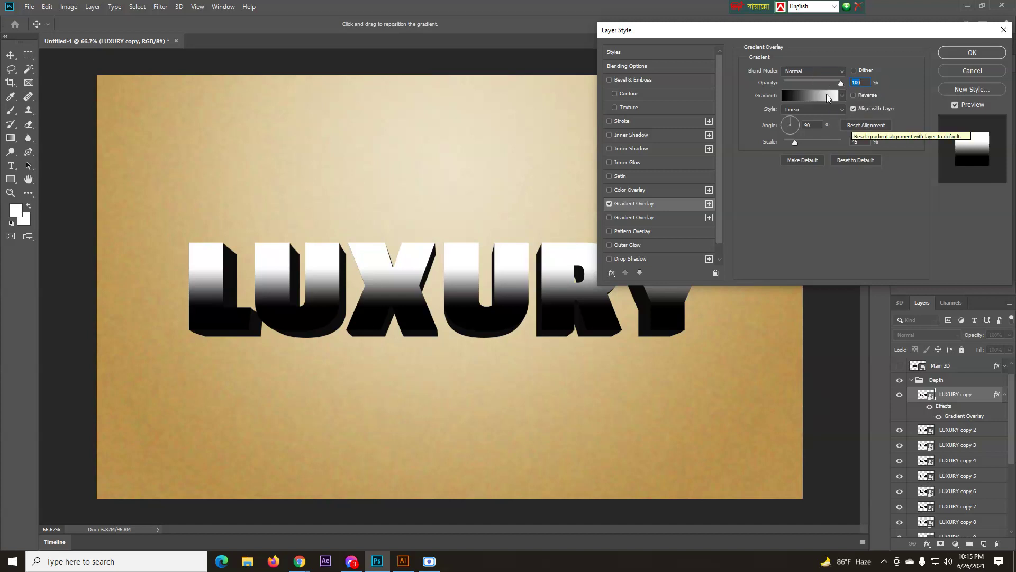
left_click_drag(821, 83, 837, 86)
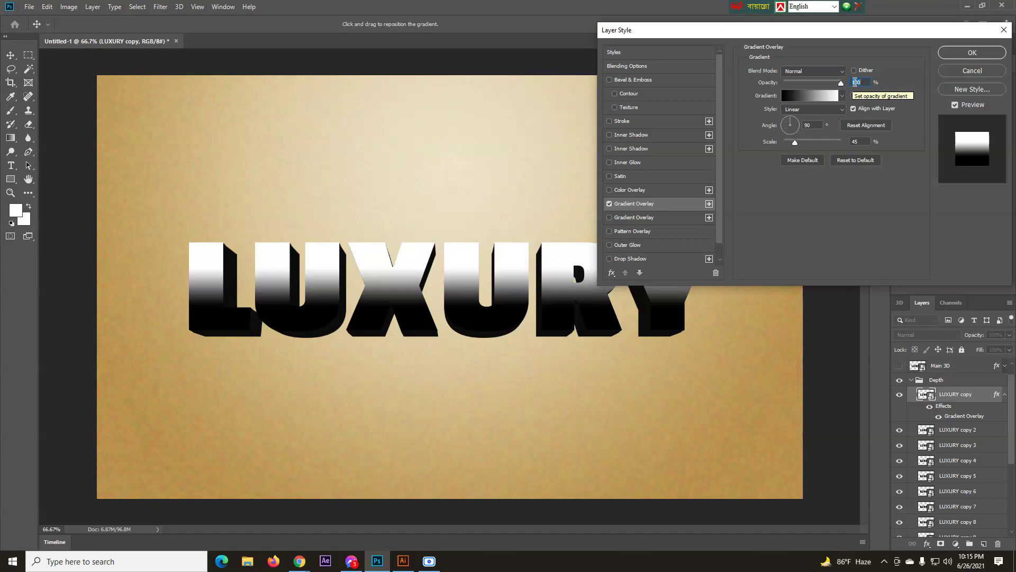
left_click(815, 125)
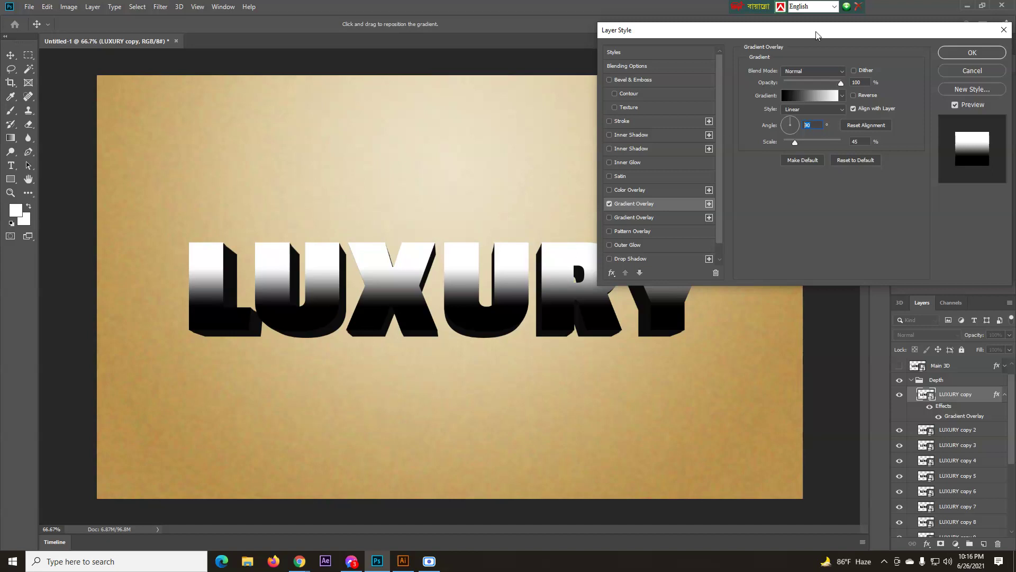
left_click(858, 141)
left_click_drag(798, 142, 796, 143)
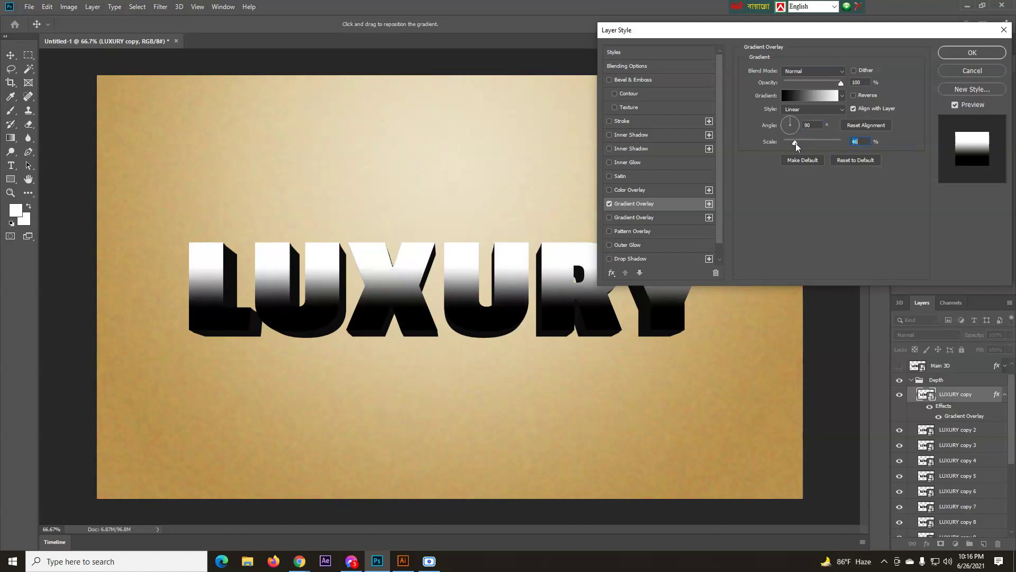
- Set the gradient's black starting color stop to #b48132 and copy its hex code
left_click(817, 96)
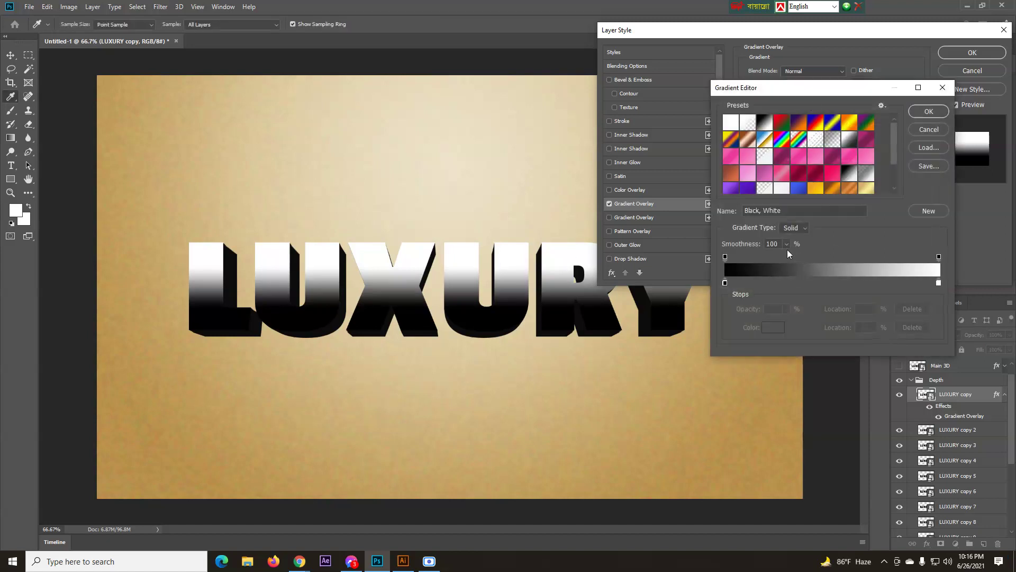
double_click(725, 284)
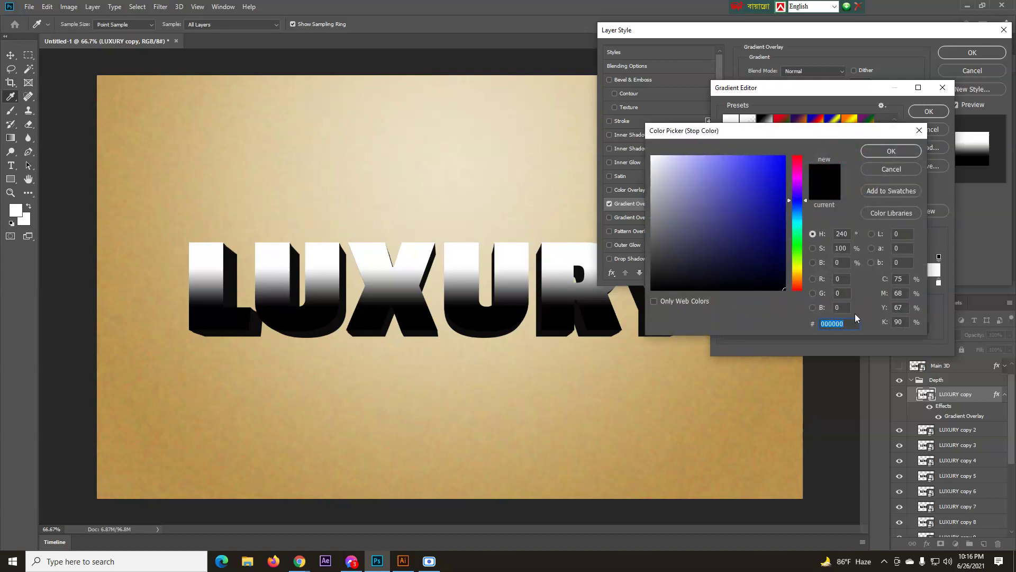
type("b4")
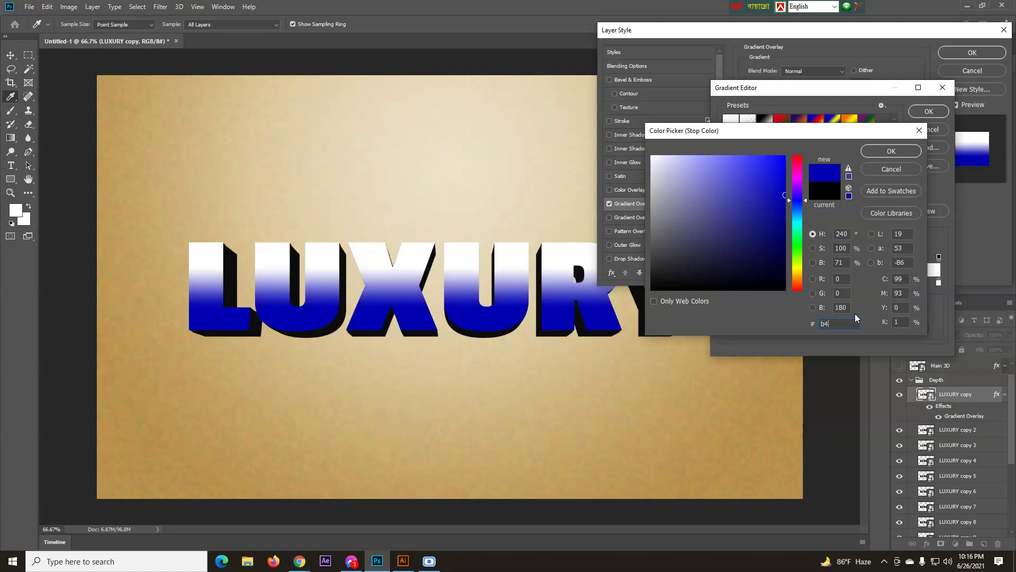
type("8")
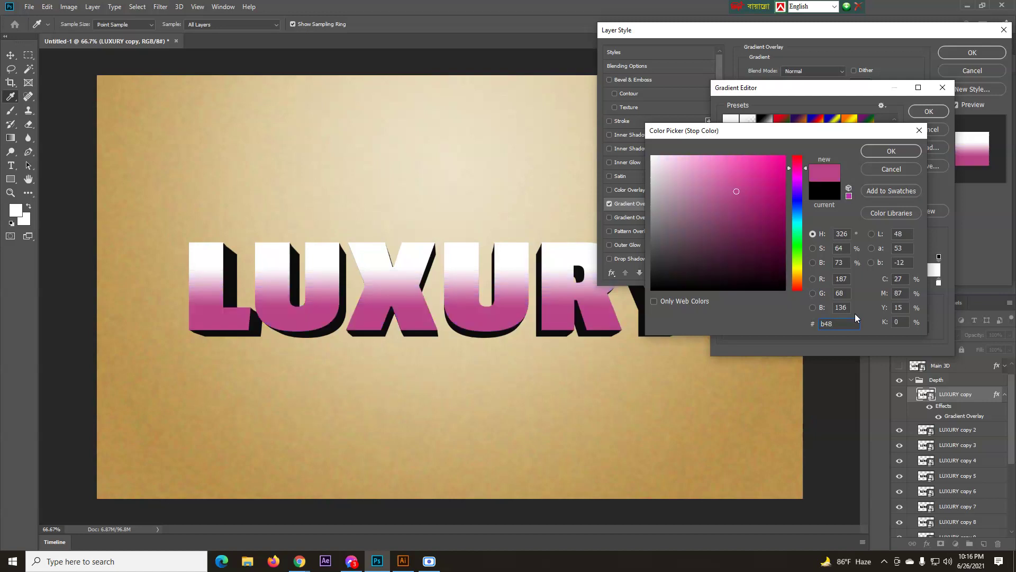
type("132")
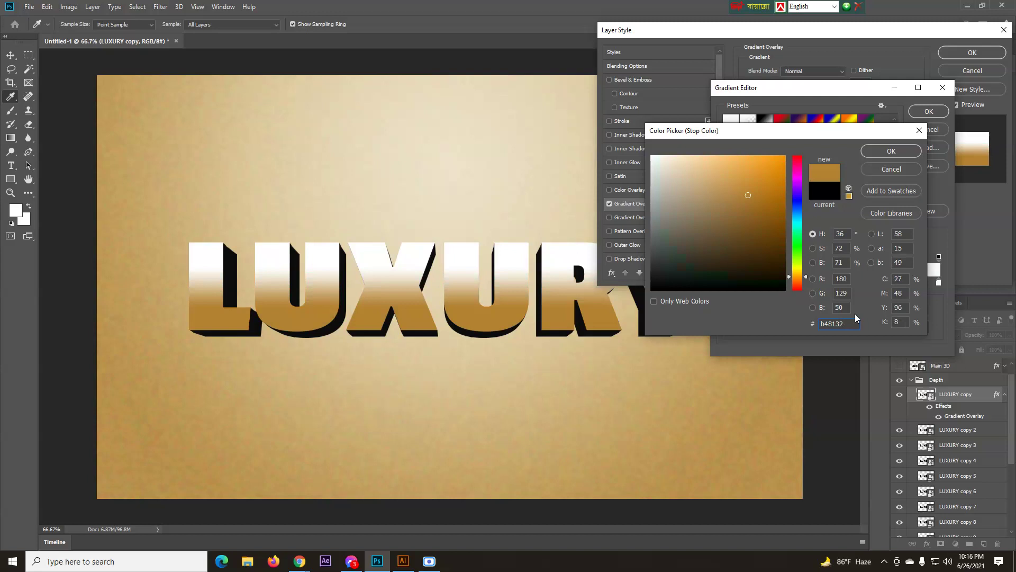
left_click_drag(844, 323, 824, 329)
right_click(828, 325)
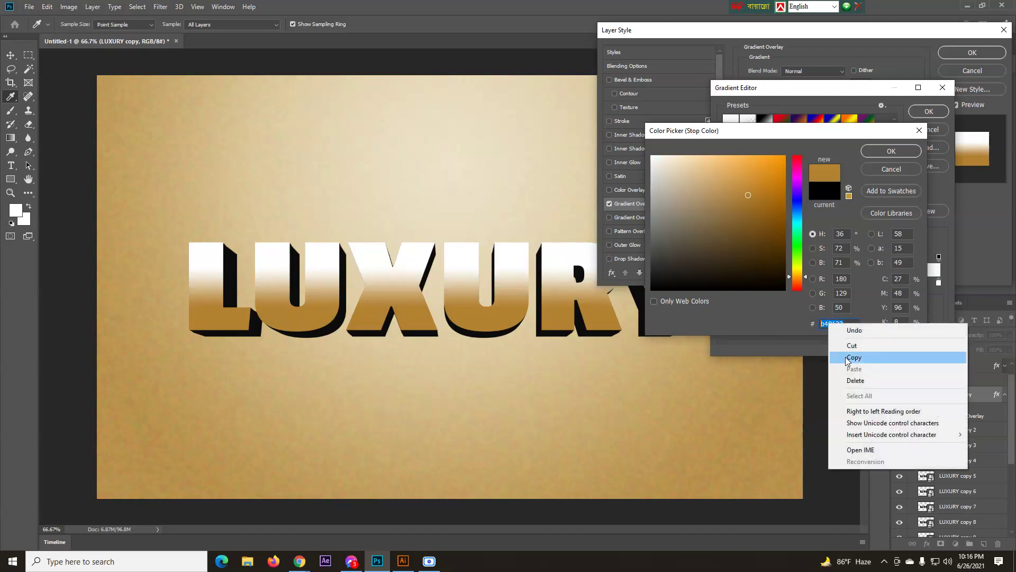
left_click(862, 362)
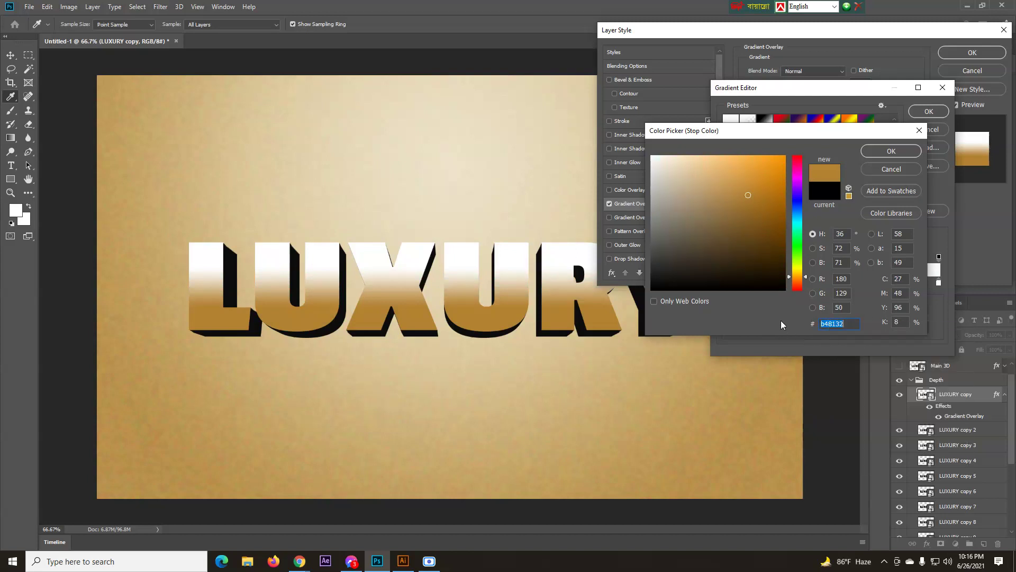
right_click(830, 323)
left_click(850, 357)
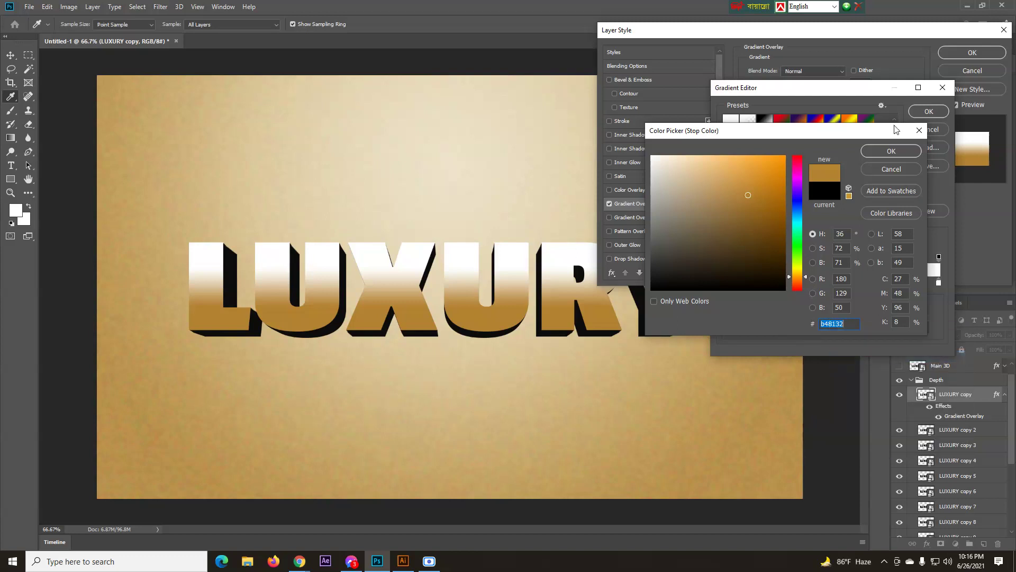
left_click(884, 151)
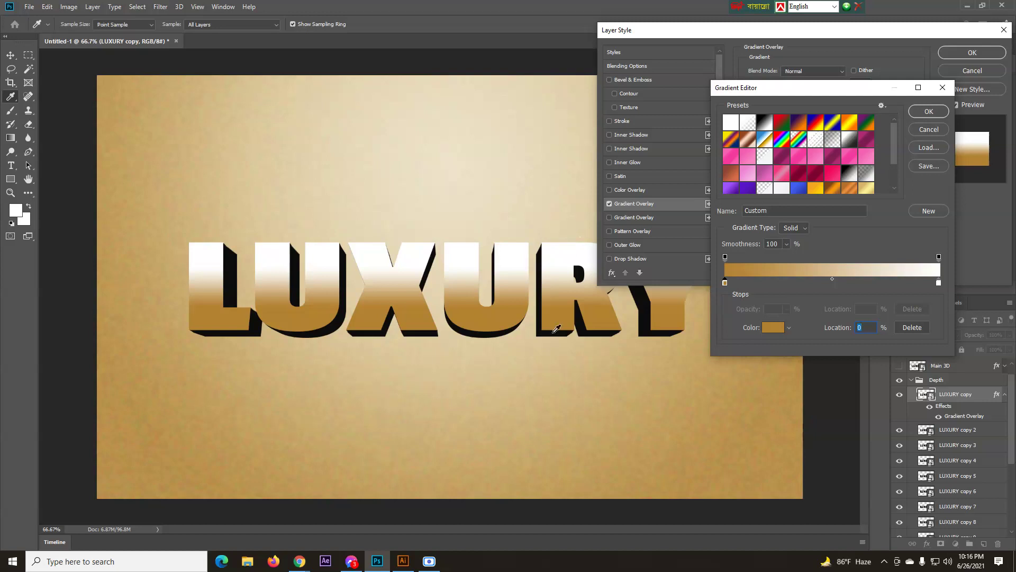
- Set the gradient's white end color stop to #b48132 using the copied hex code
double_click(938, 284)
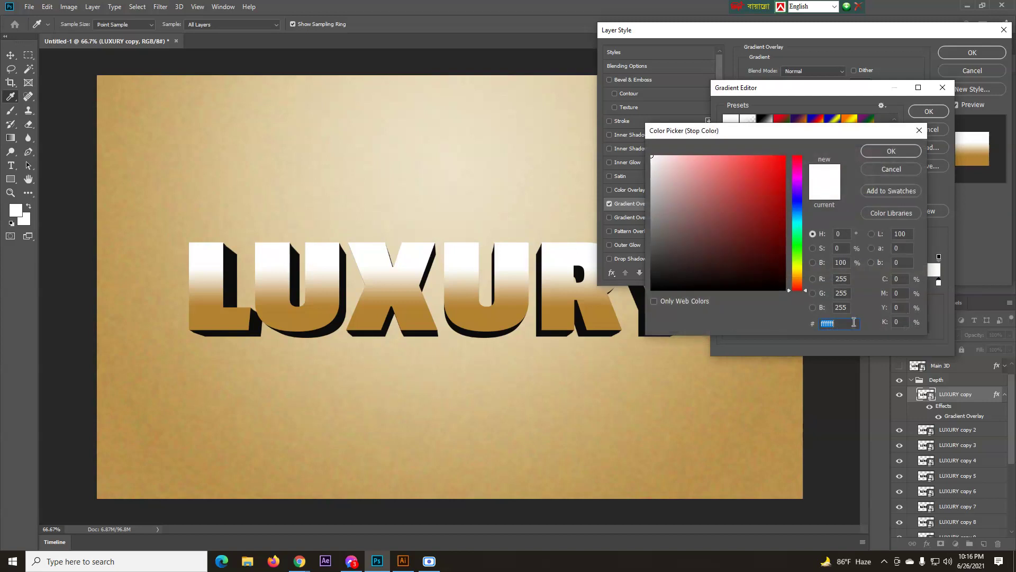
right_click(846, 325)
left_click(871, 370)
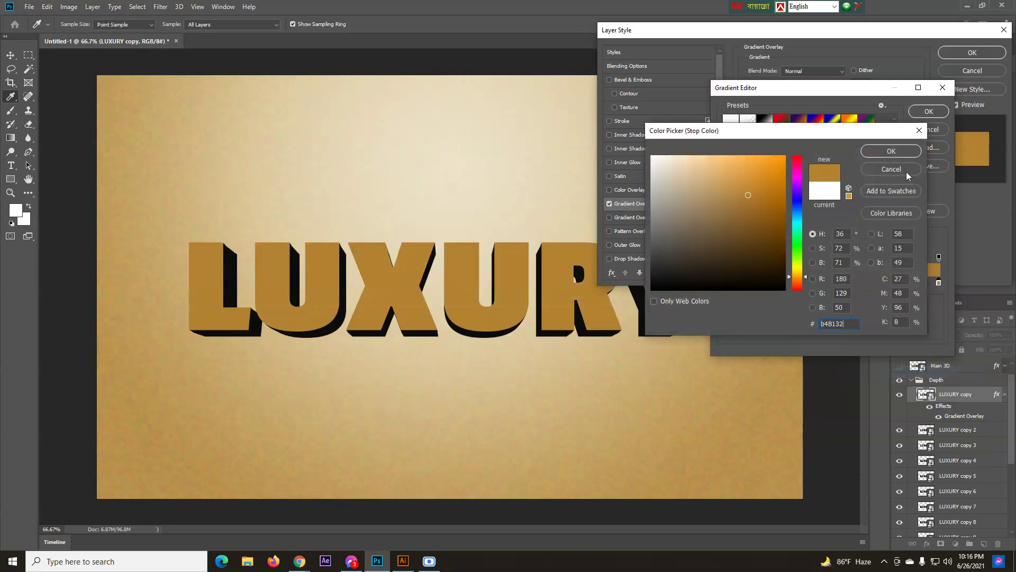
left_click(898, 153)
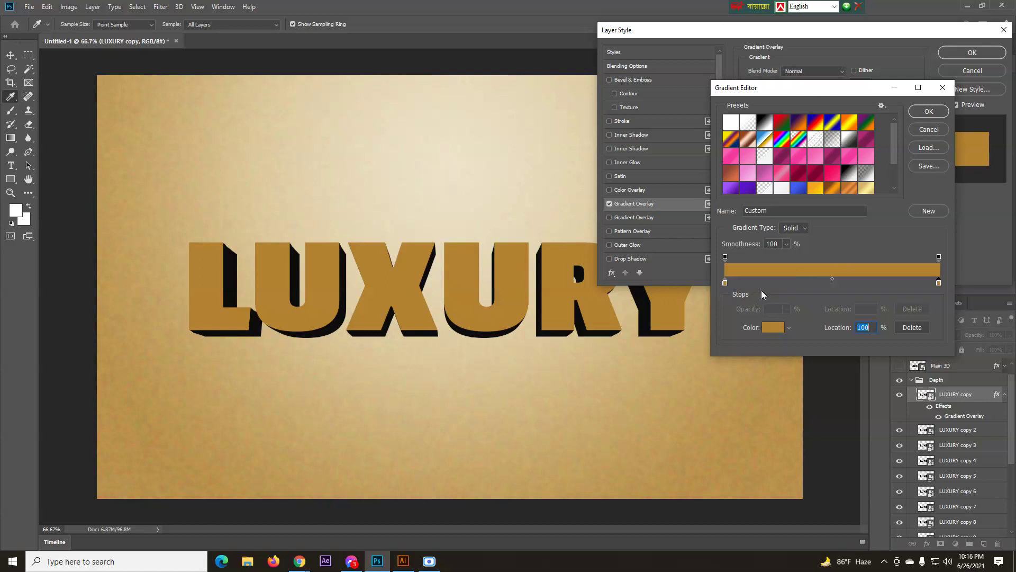
- Add a color stop at the 50% location of the gradient and set its color to #d7b676
left_click(832, 284)
mouse_move(832, 285)
left_mouse_down()
mouse_move(865, 285)
mouse_move(818, 284)
mouse_move(838, 290)
left_mouse_up()
double_click(866, 327)
type("50")
double_click(833, 284)
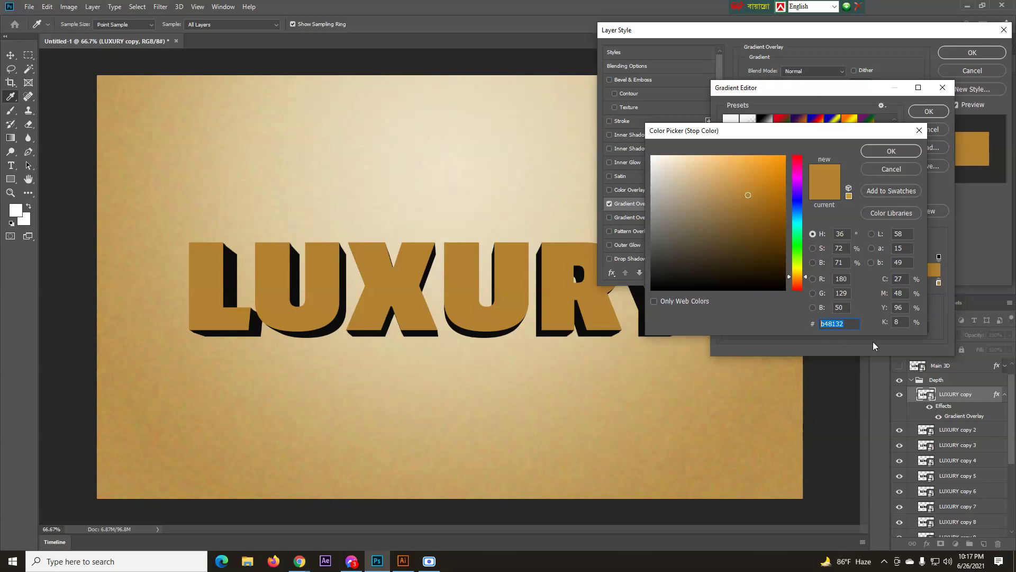
type("d7b")
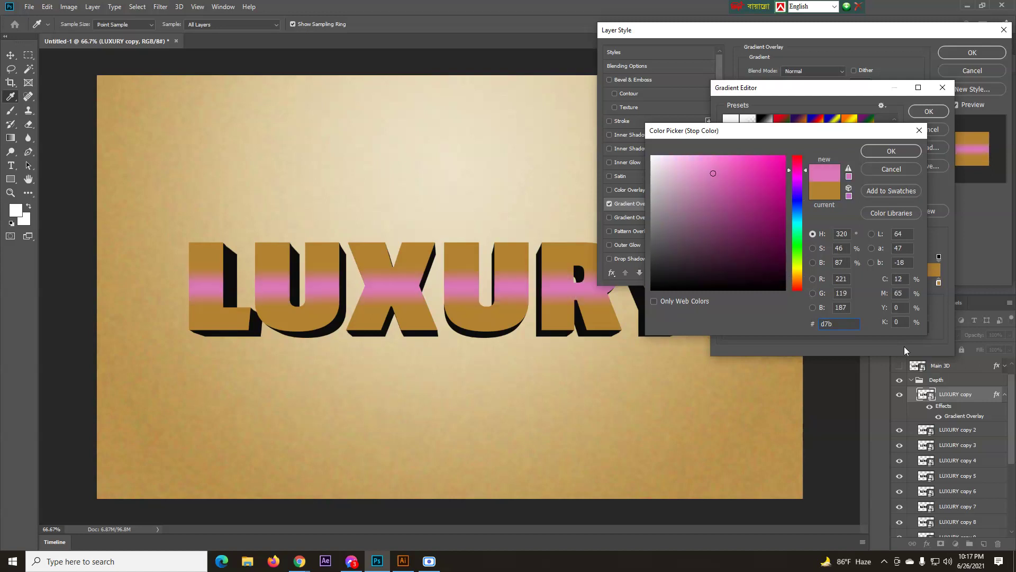
type("676")
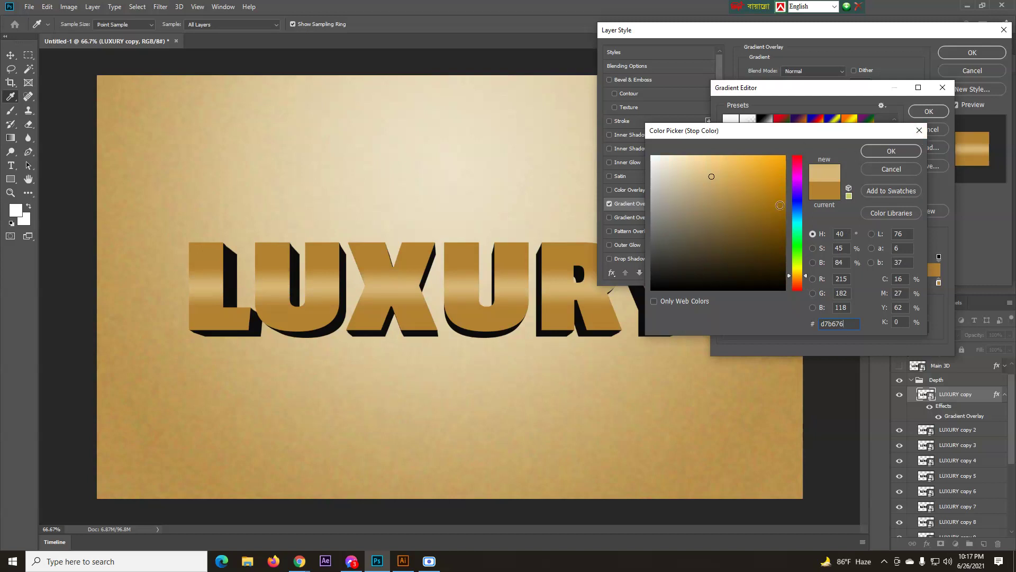
left_click(890, 153)
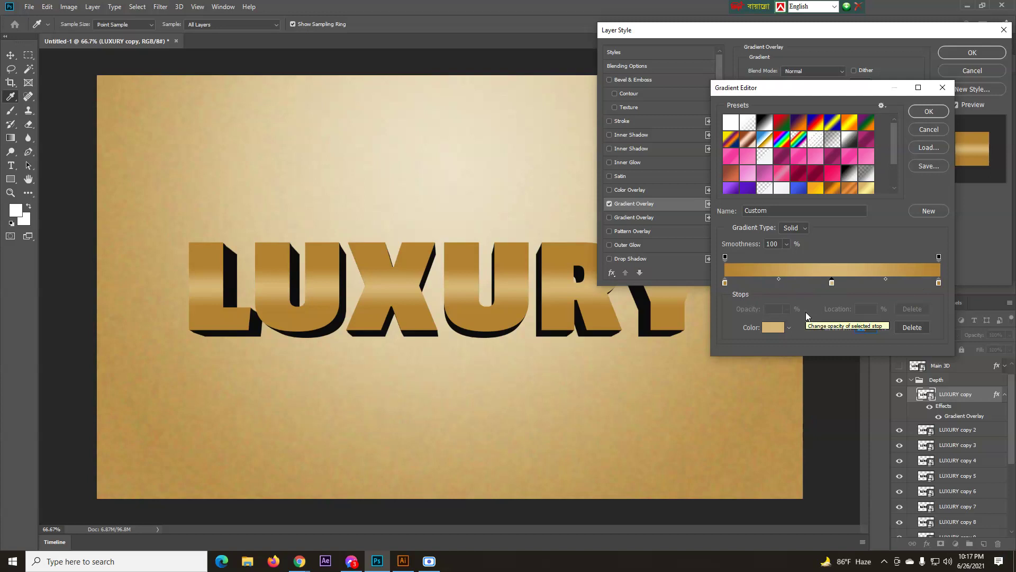
- Add a color stop at the 30% location of the gradient and set its color to #fae0af
left_click(778, 282)
mouse_move(777, 282)
left_mouse_down()
mouse_move(761, 282)
mouse_move(791, 284)
left_mouse_up()
double_click(789, 283)
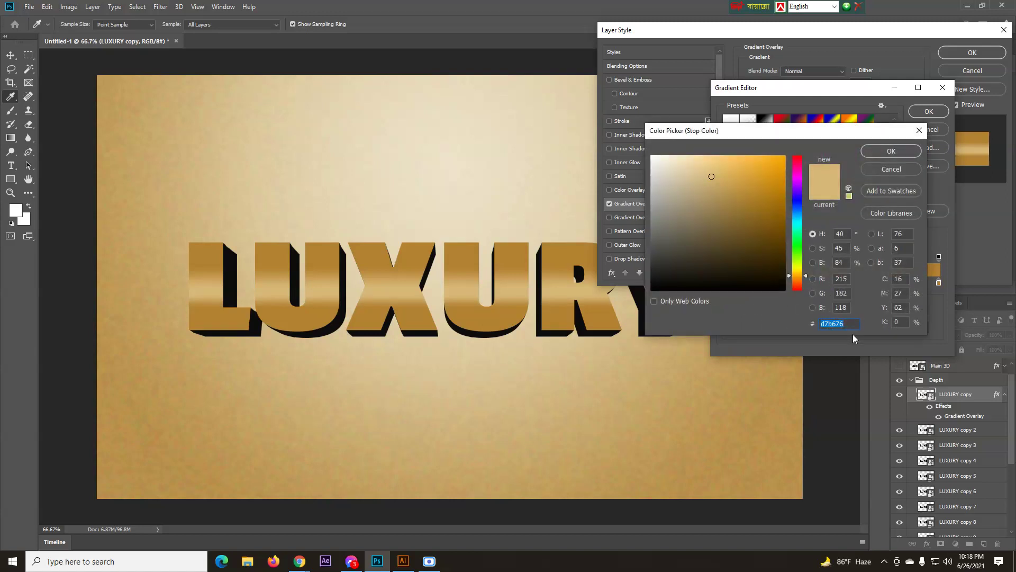
type("fa")
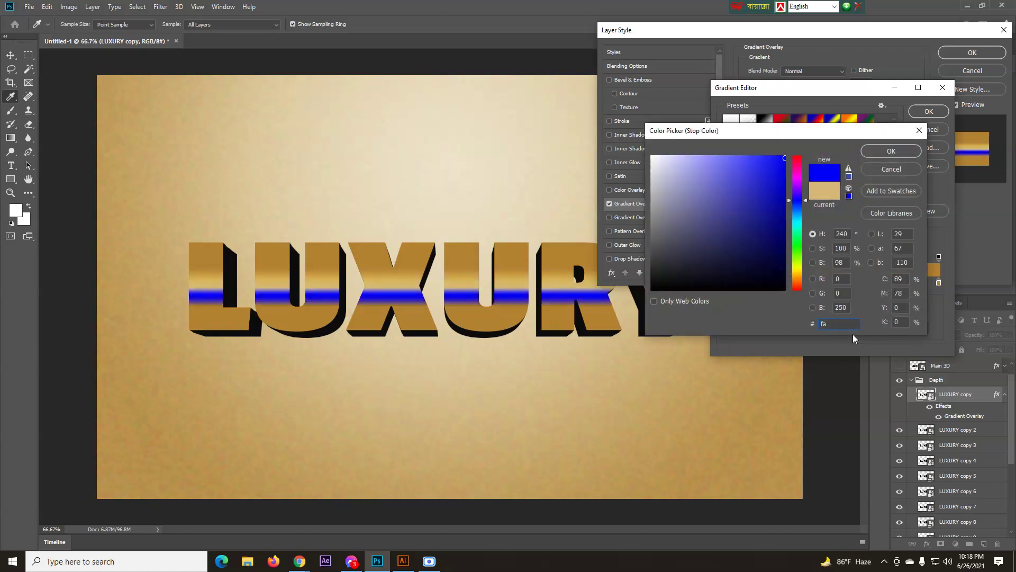
type("e")
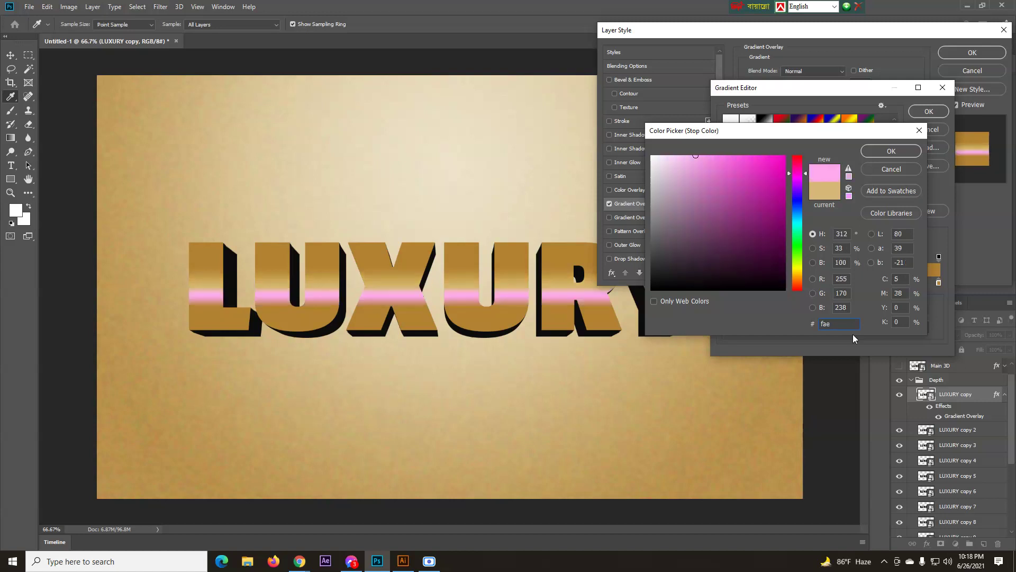
type("0af")
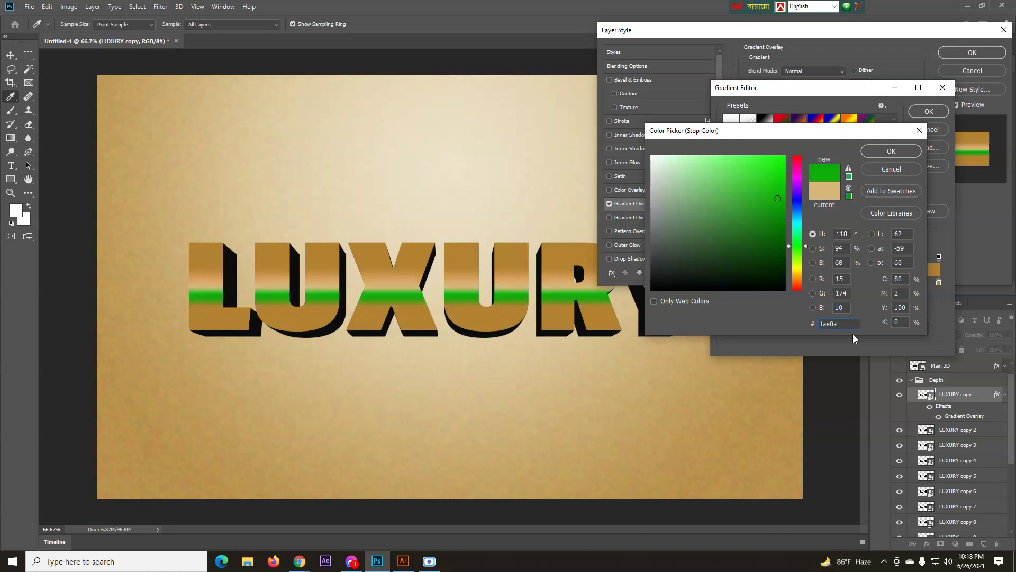
left_click(885, 152)
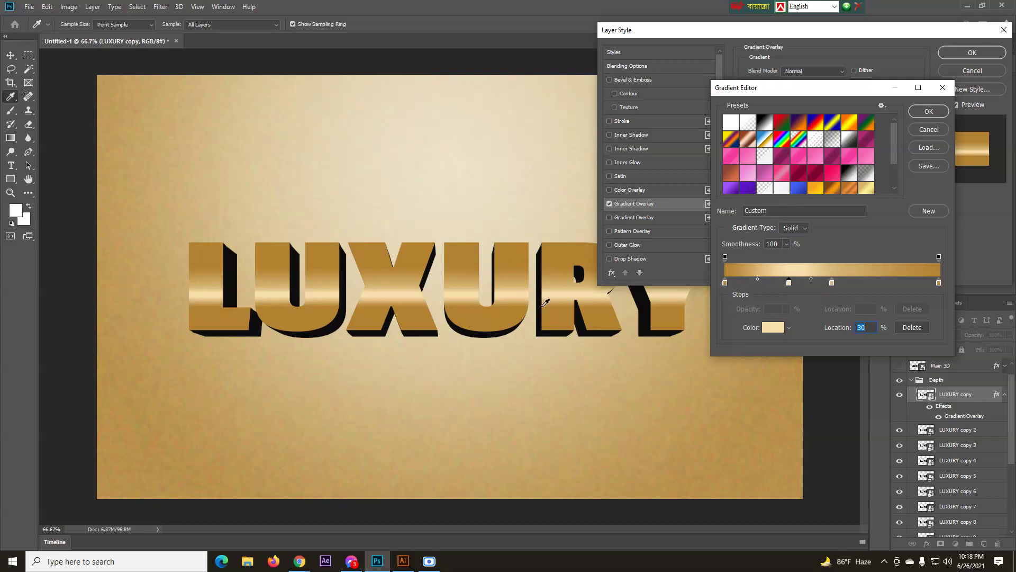
- Add a color stop at the 70% location of the gradient, set its color to #f8fbc0, and accept the gradient
left_click(833, 285)
left_click(884, 284)
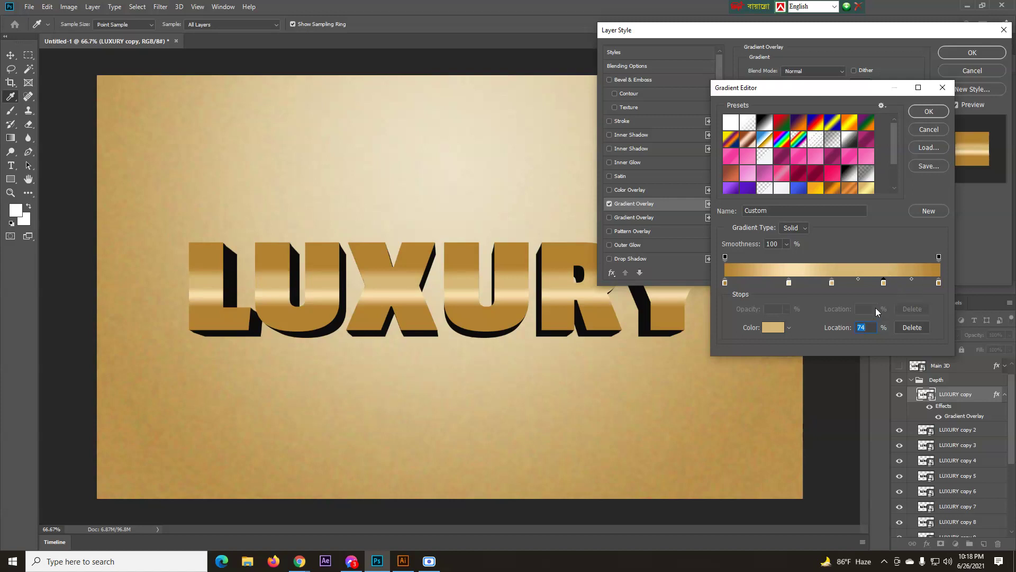
type("70")
double_click(875, 283)
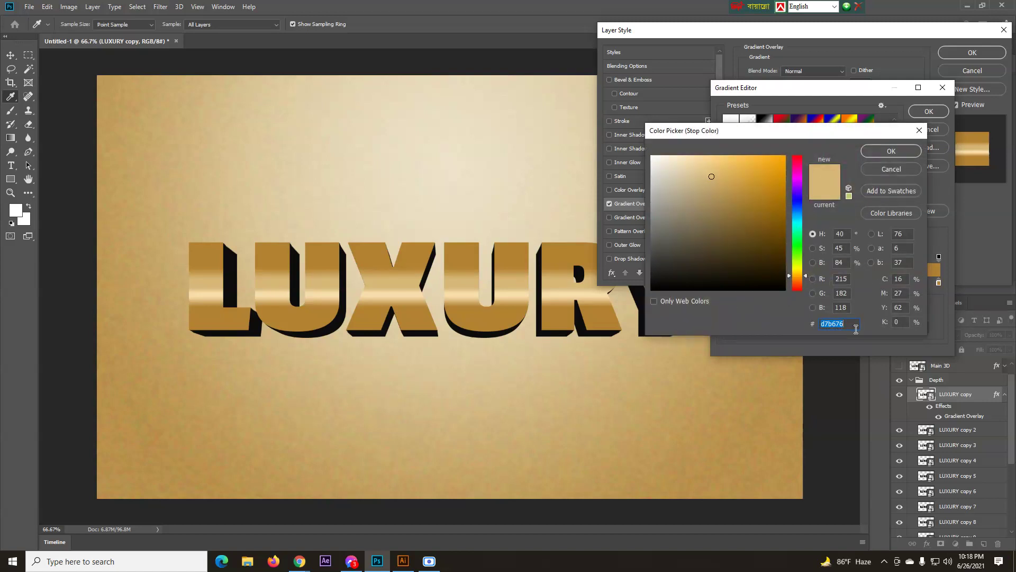
type("f8")
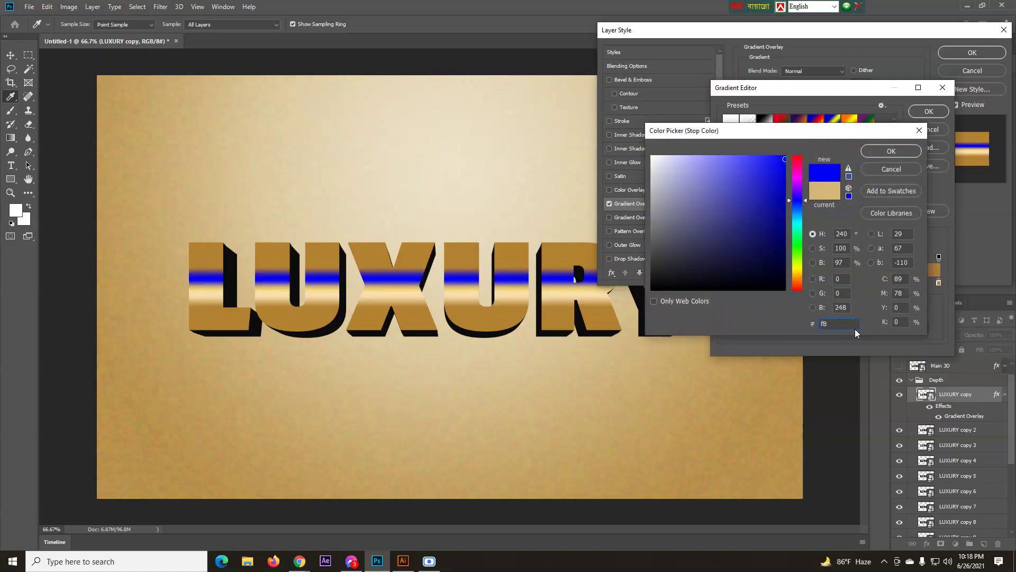
type("f")
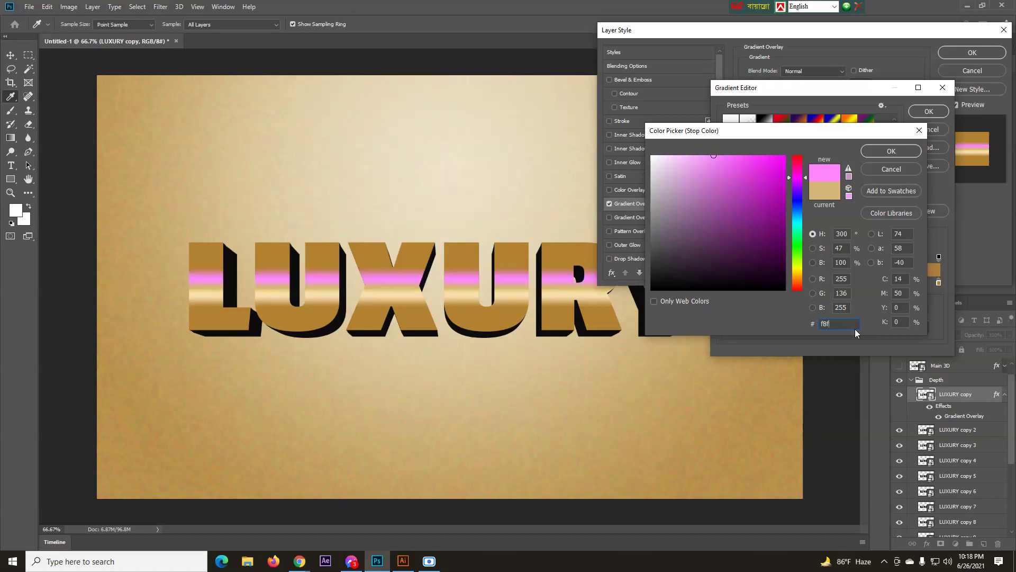
type("b")
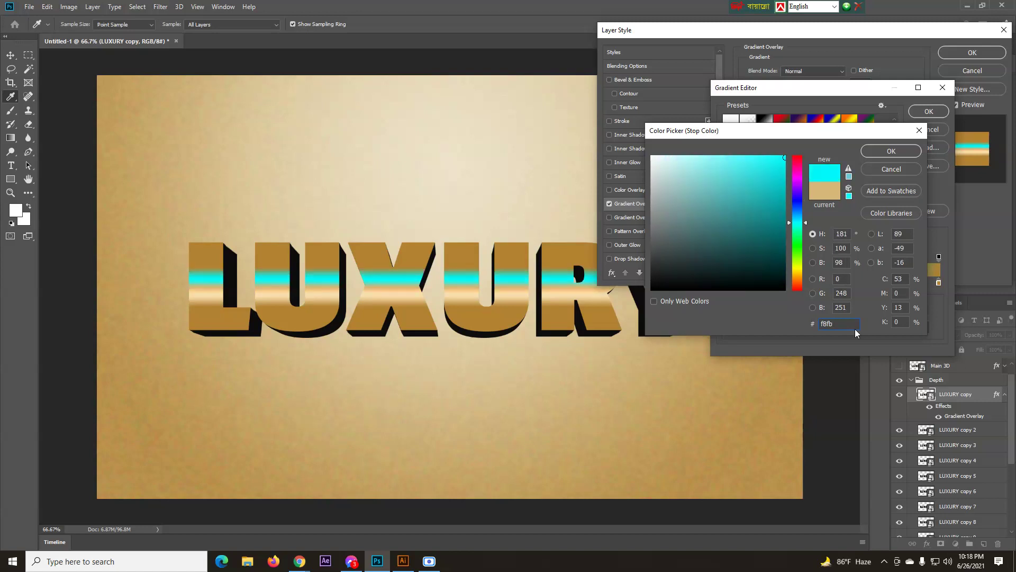
type("c0")
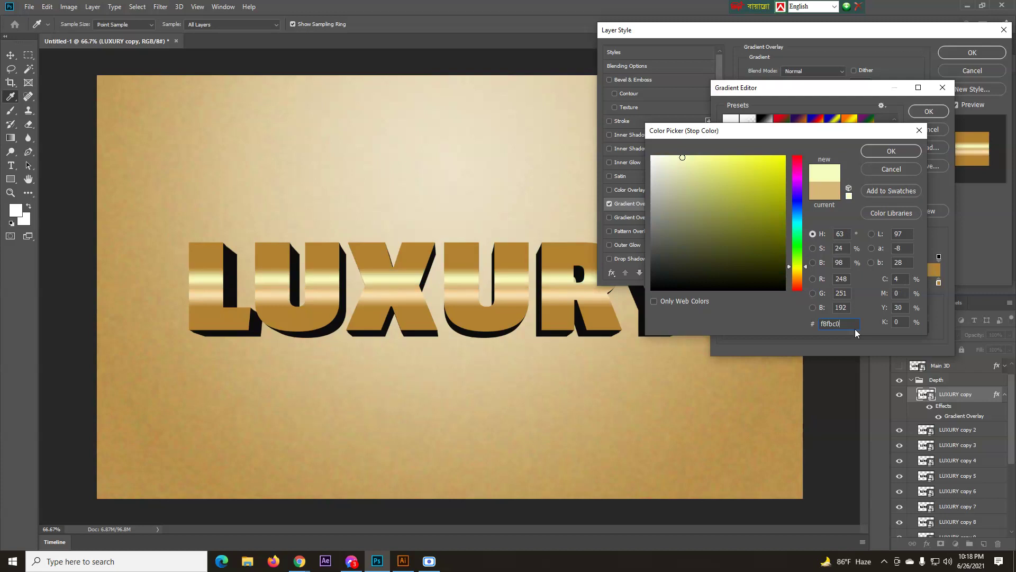
left_click(889, 152)
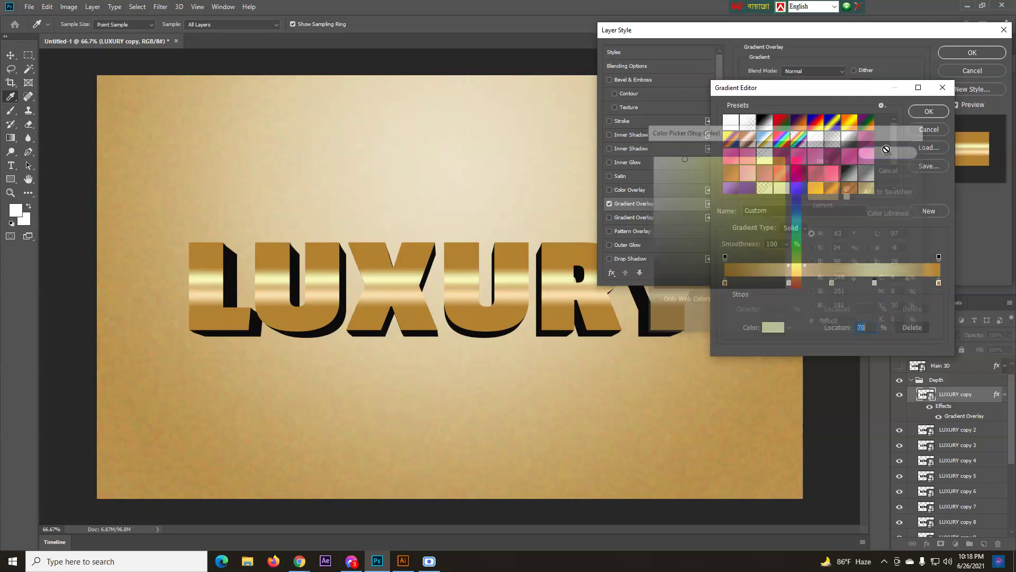
left_click(927, 112)
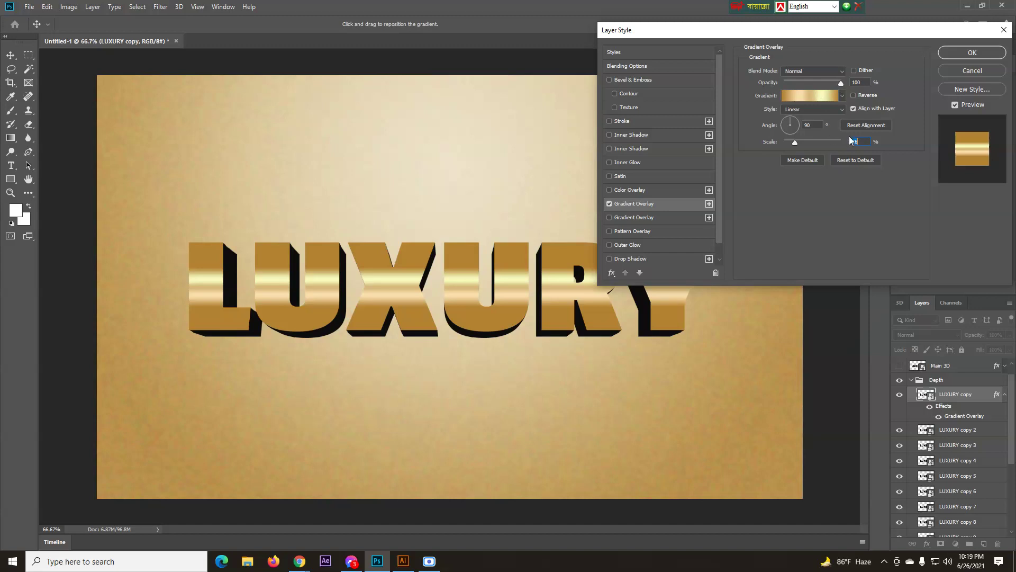
- Set the gradient overlay's scale to 100% and apply the layer style to LUXURY copy
type("100")
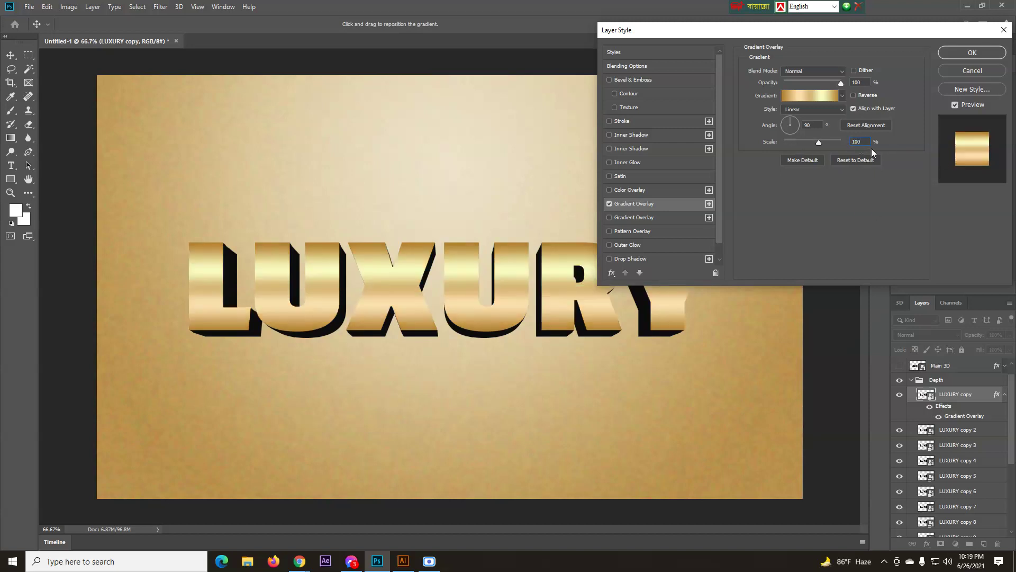
mouse_move(819, 144)
left_mouse_down()
mouse_move(791, 145)
mouse_move(817, 141)
left_mouse_up()
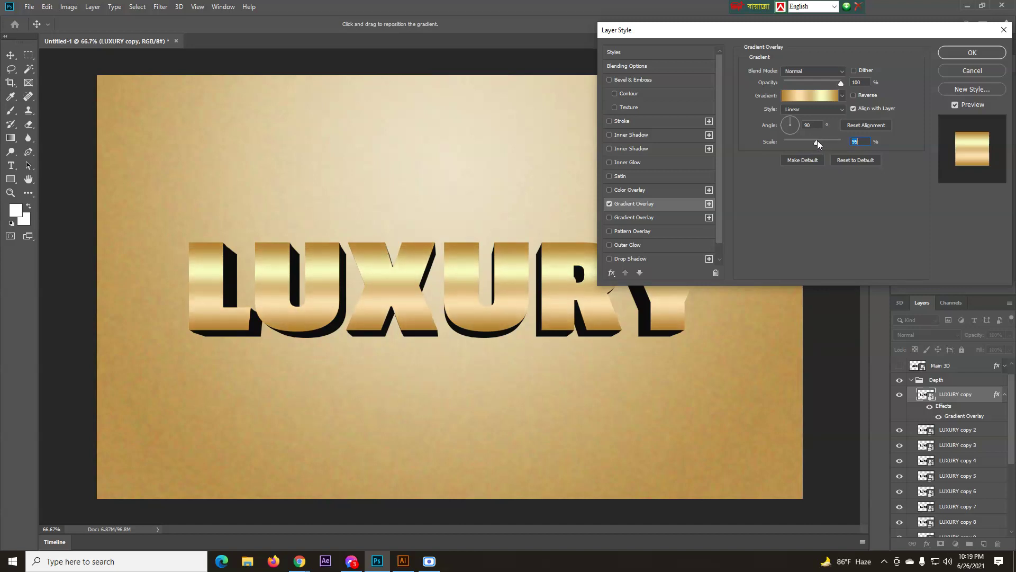
type("100")
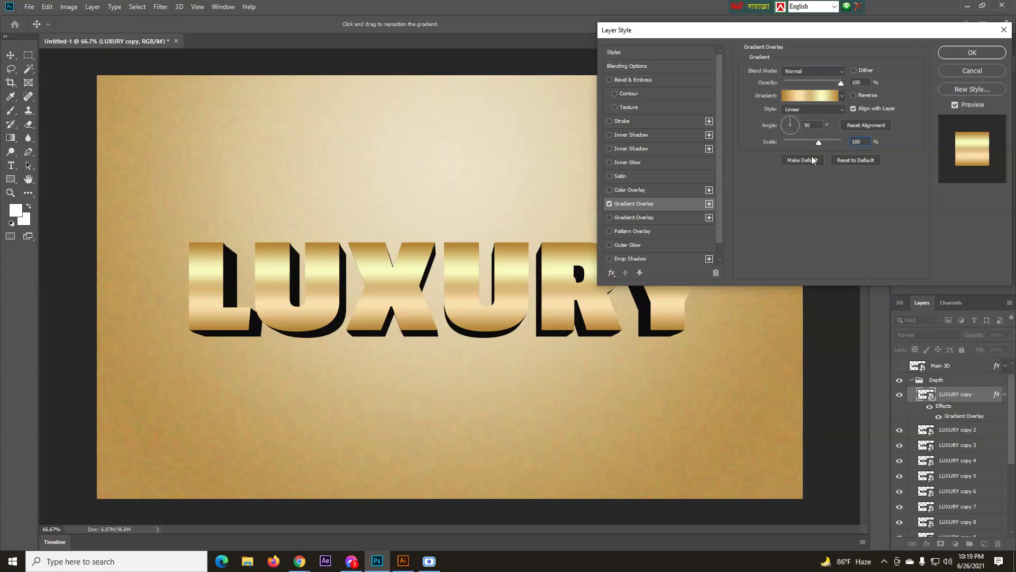
left_click(960, 53)
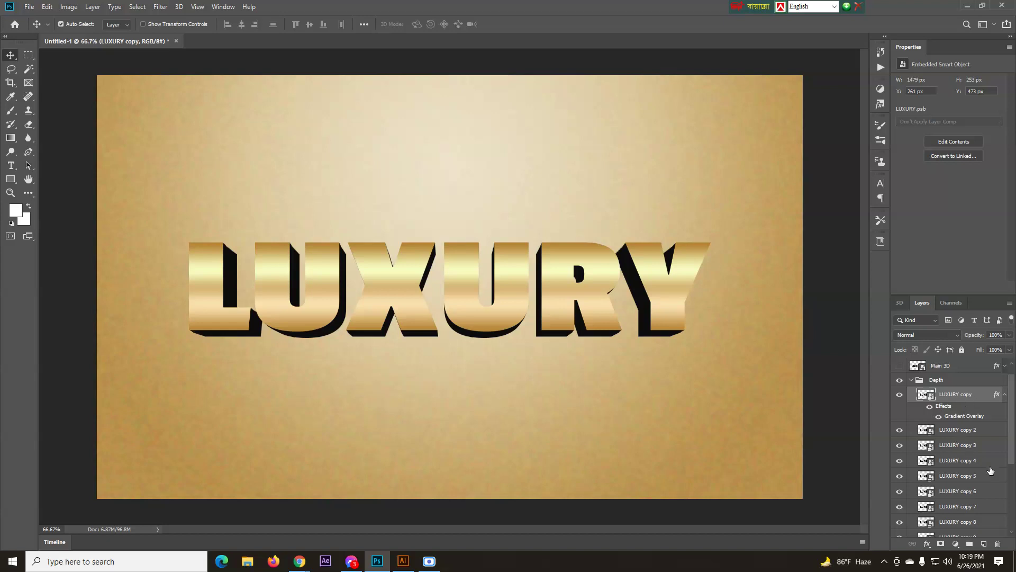
- Temporarily group the layers LUXURY copy 2 through LUXURY copy 16 to view the text without them, and ungroup them again
scroll(990, 470, "down", 2)
left_click(990, 403)
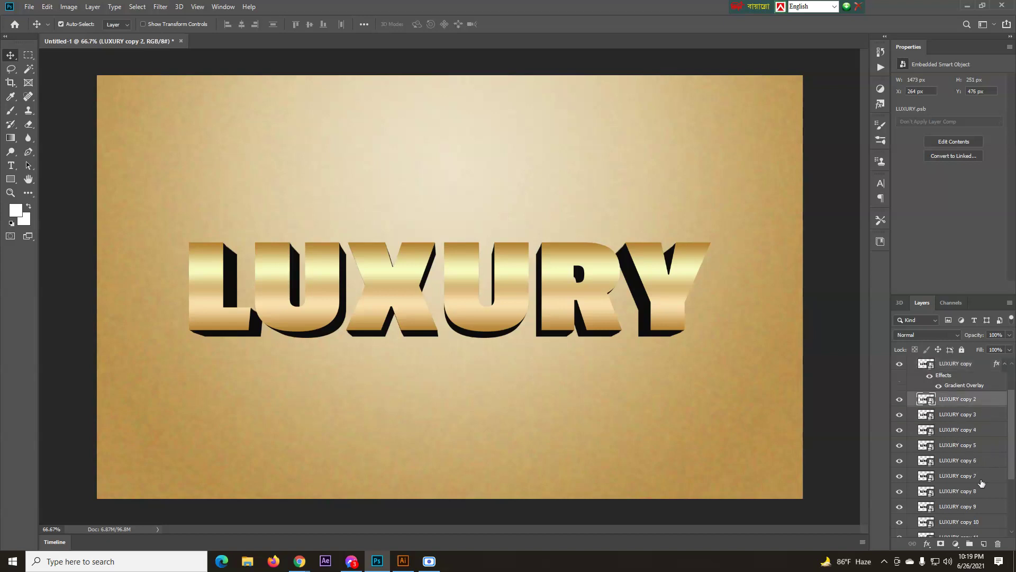
scroll(982, 482, "down", 6)
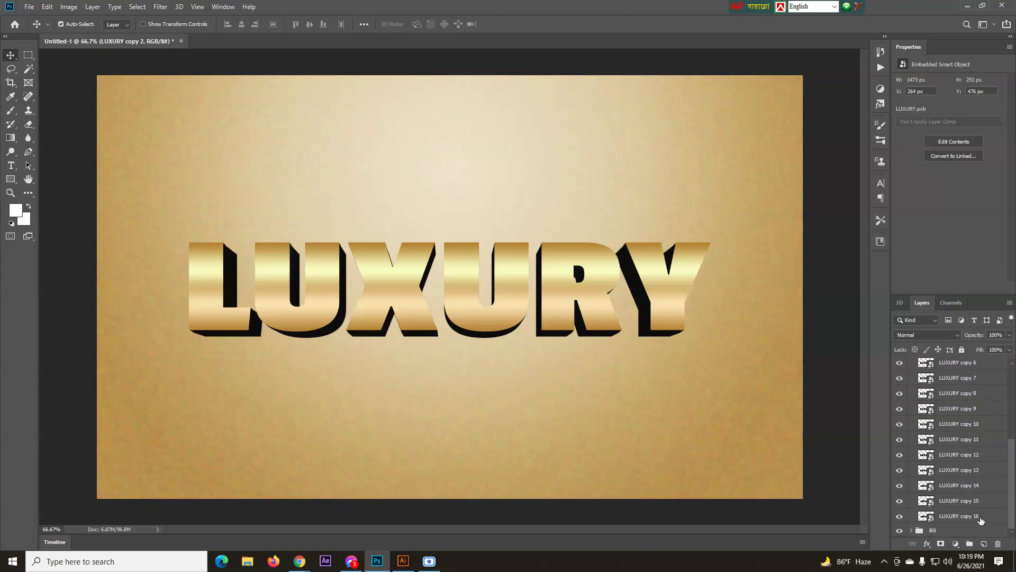
left_click(981, 516, "shift")
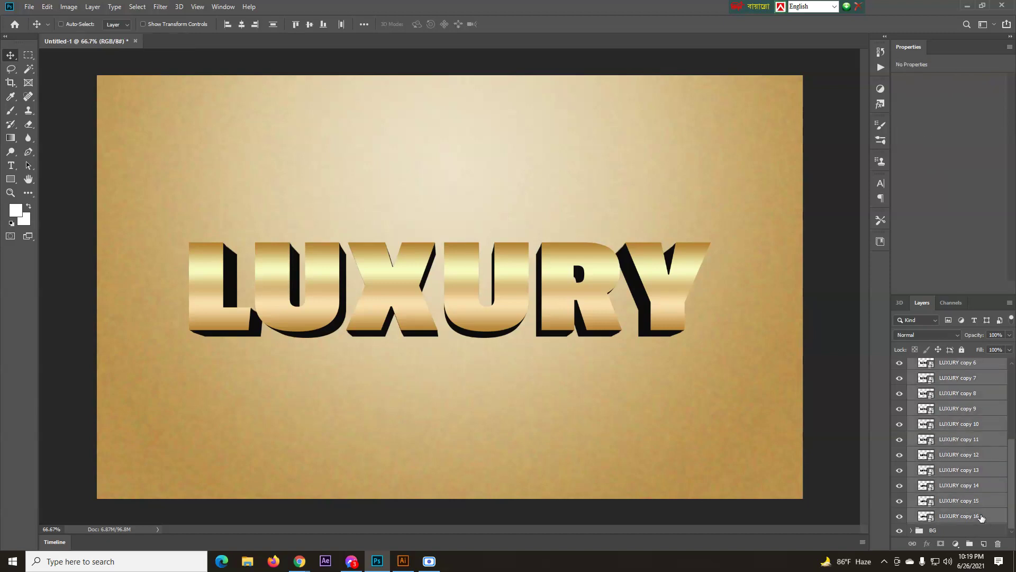
key("ctrl+g")
left_click(900, 443)
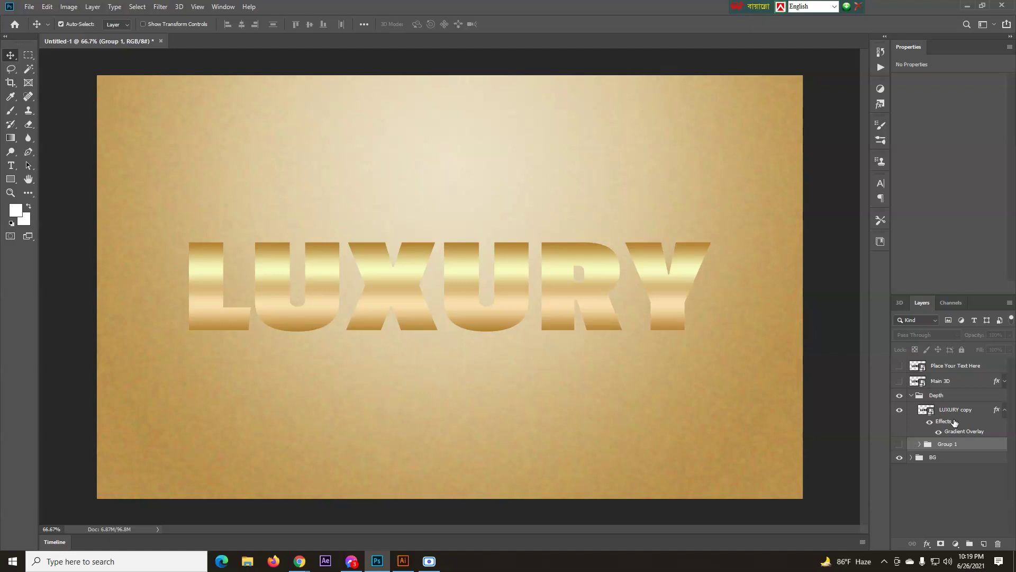
left_click(900, 444)
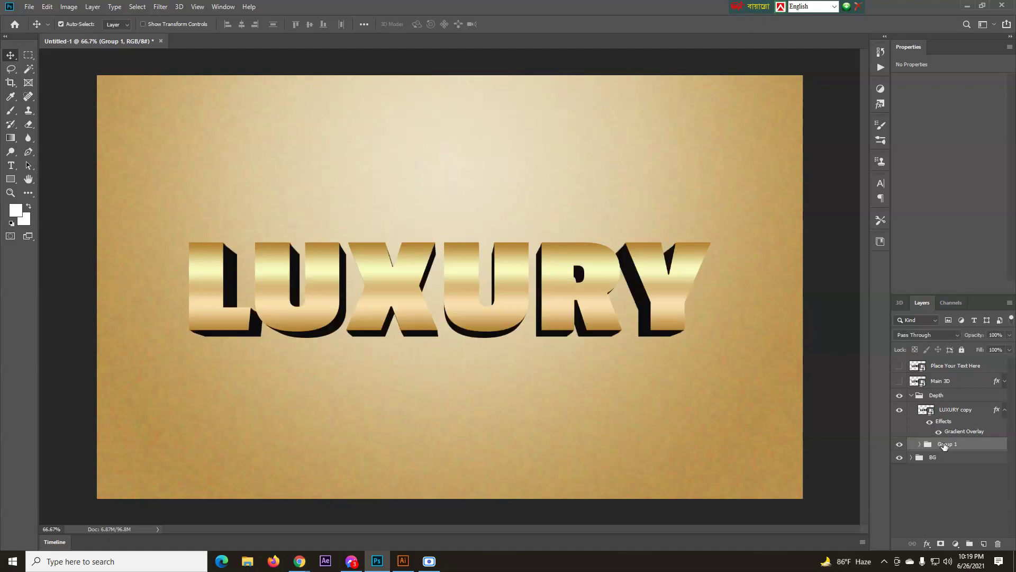
right_click(944, 447)
left_click(956, 88)
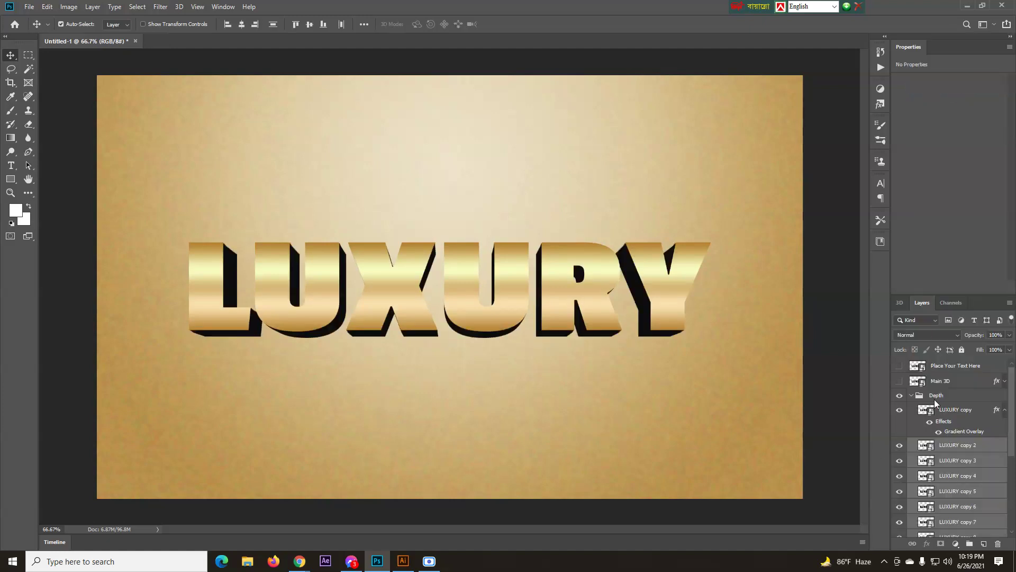
- Compare the text with and without the LUXURY copy layer
left_click(975, 415)
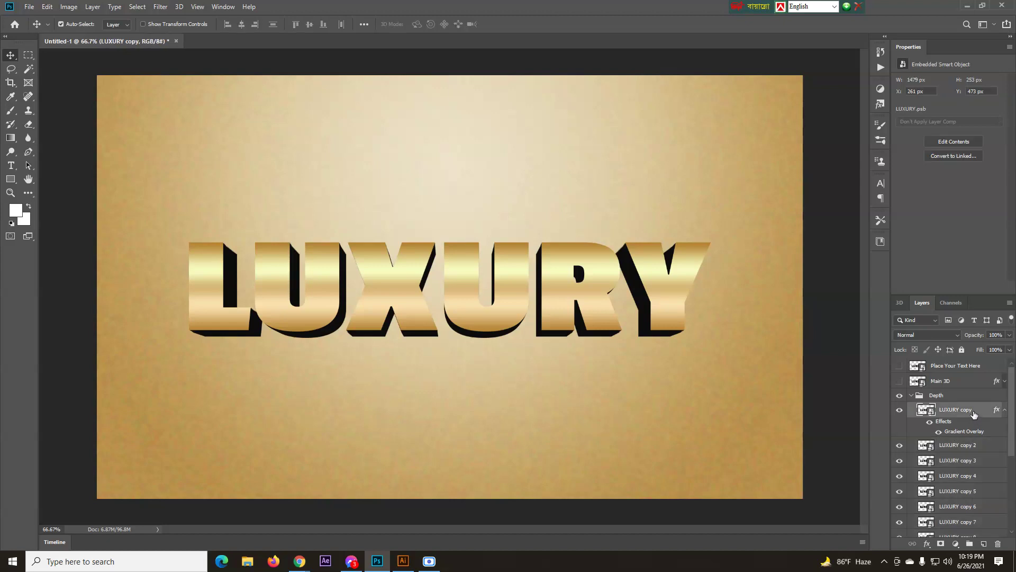
left_click(899, 412)
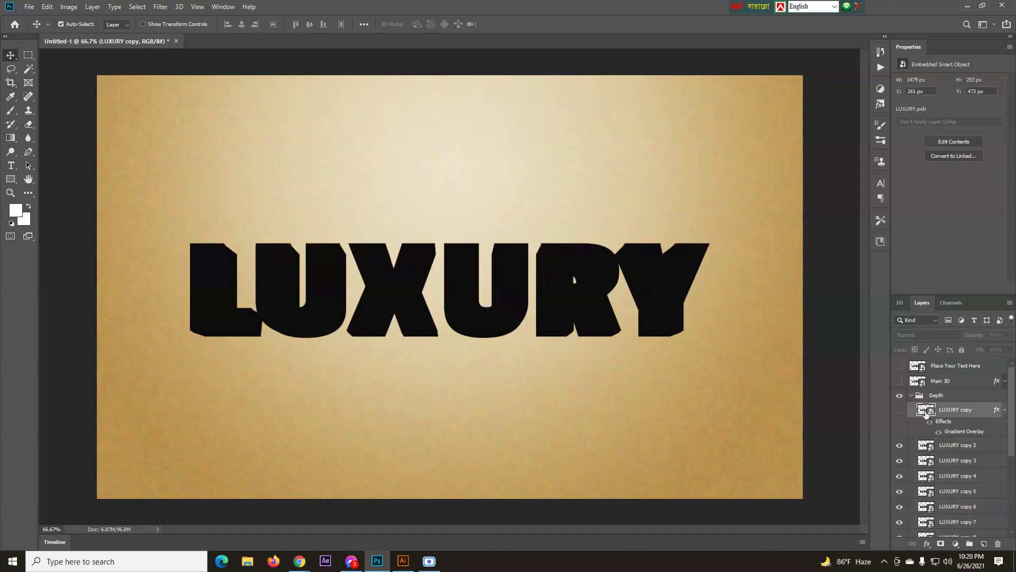
left_click(900, 410)
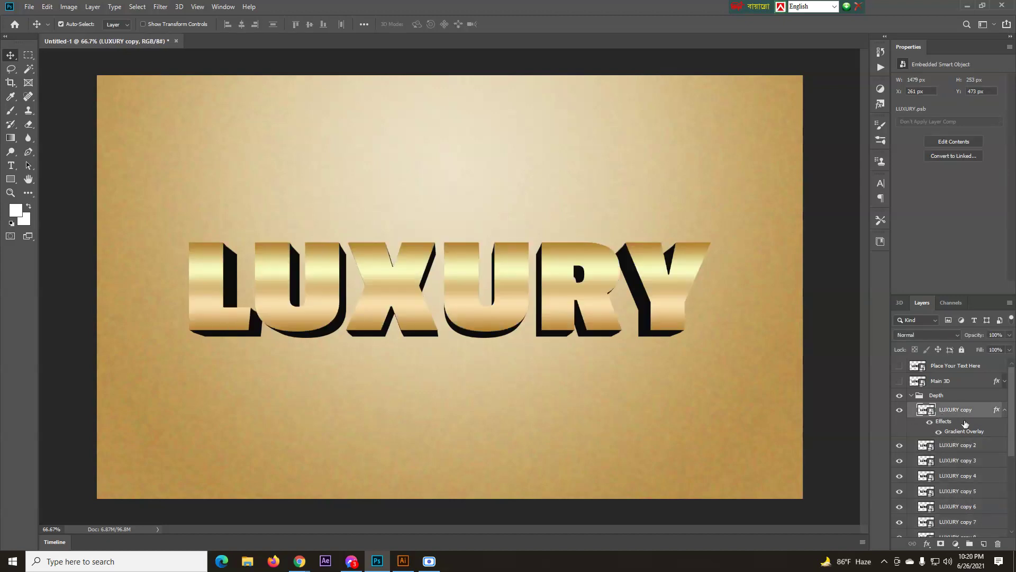
- Copy the layer style of LUXURY copy and paste it onto all the extrusion layers down to LUXURY copy 16
right_click(996, 410)
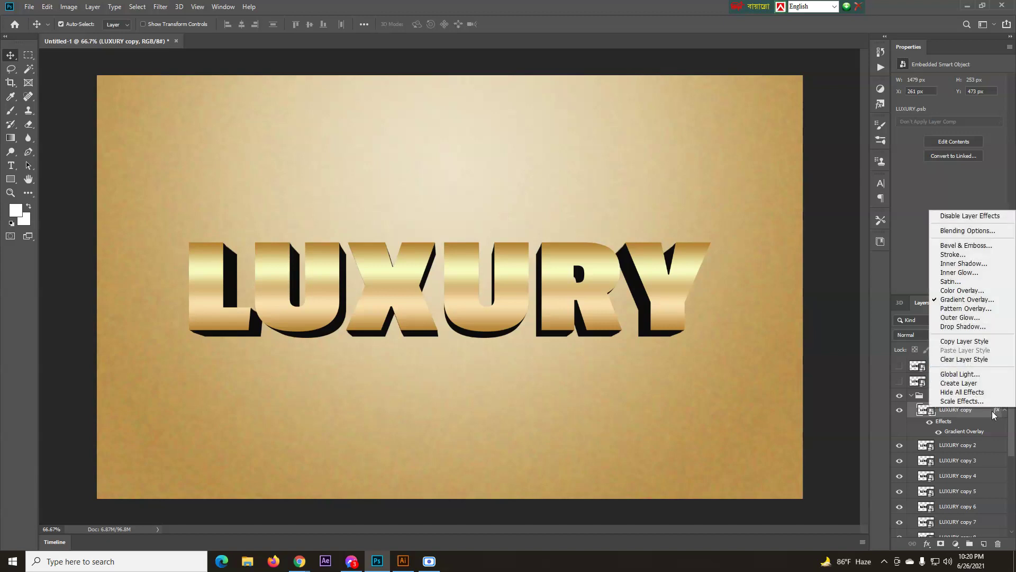
right_click(1006, 412)
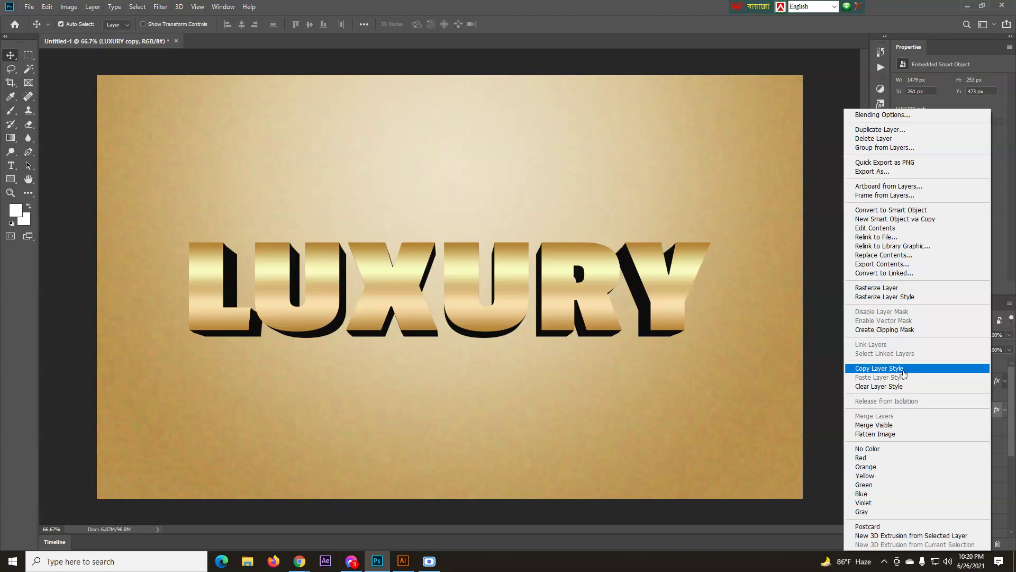
left_click(904, 370)
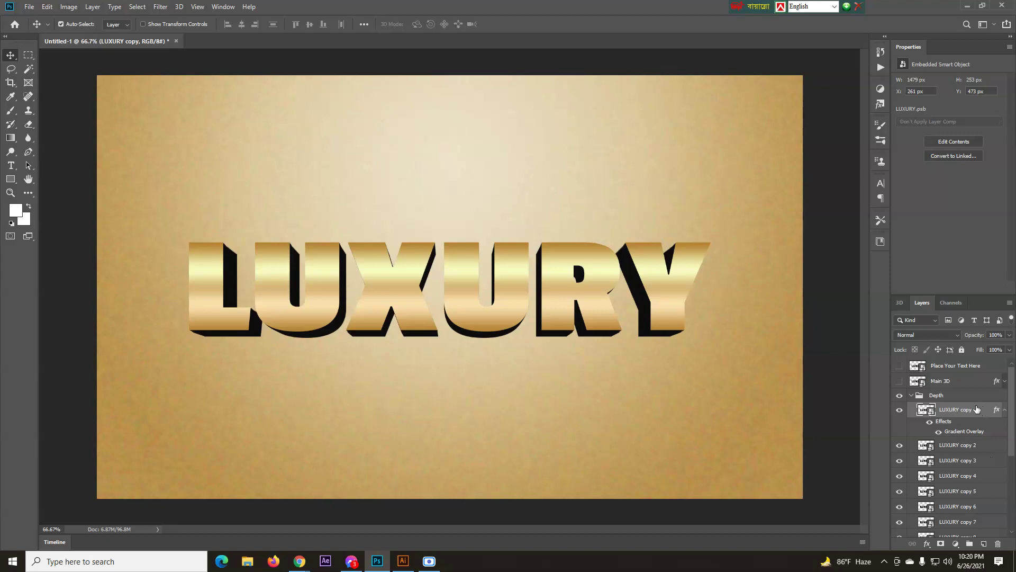
scroll(973, 423, "down", 5)
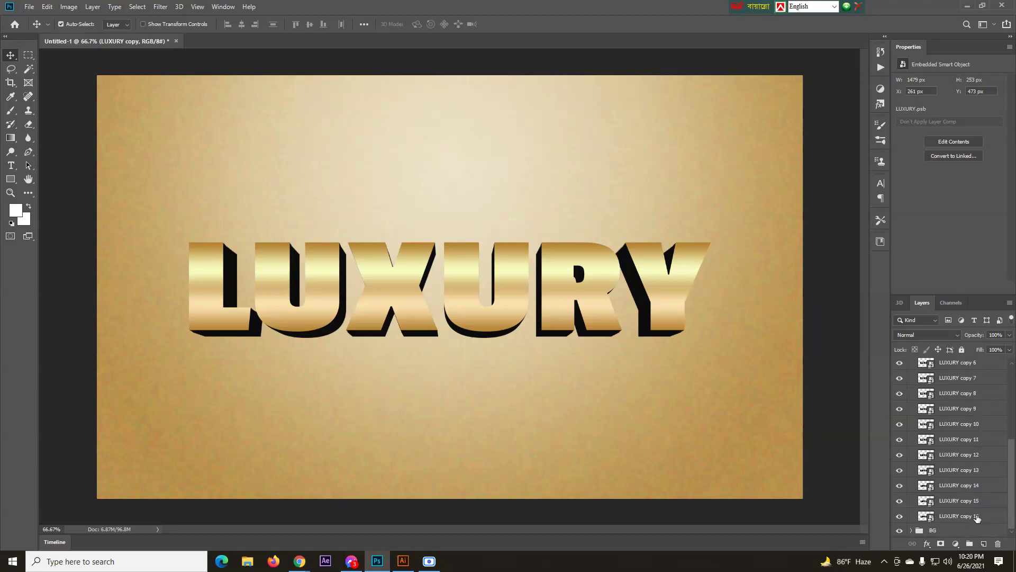
left_click(977, 517, "shift")
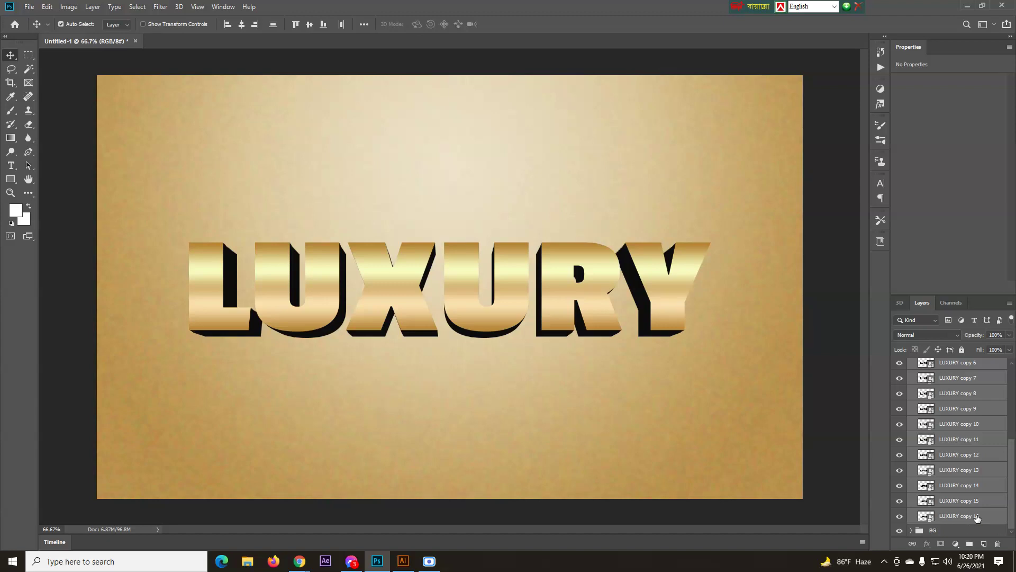
right_click(977, 517)
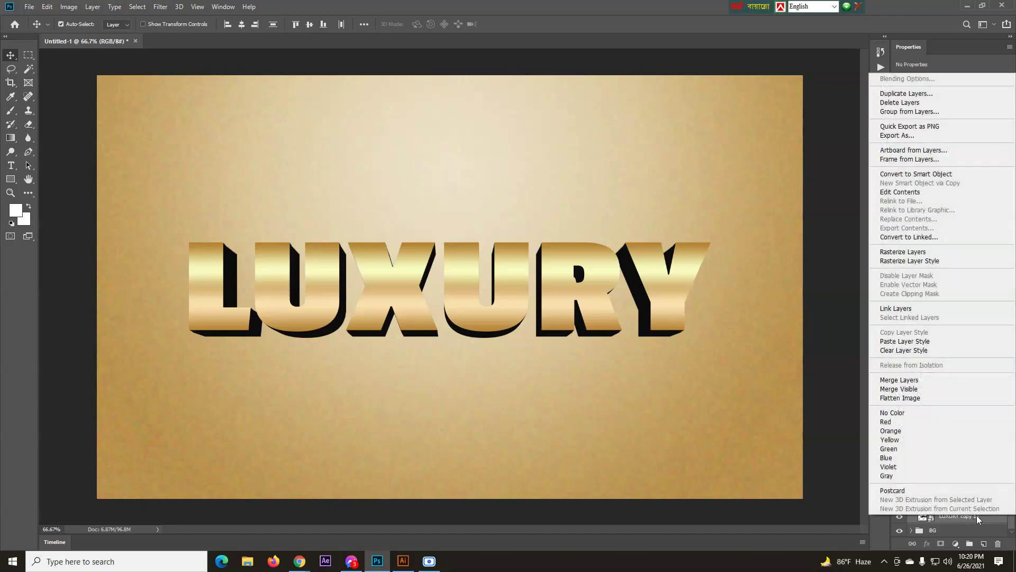
left_click(924, 342)
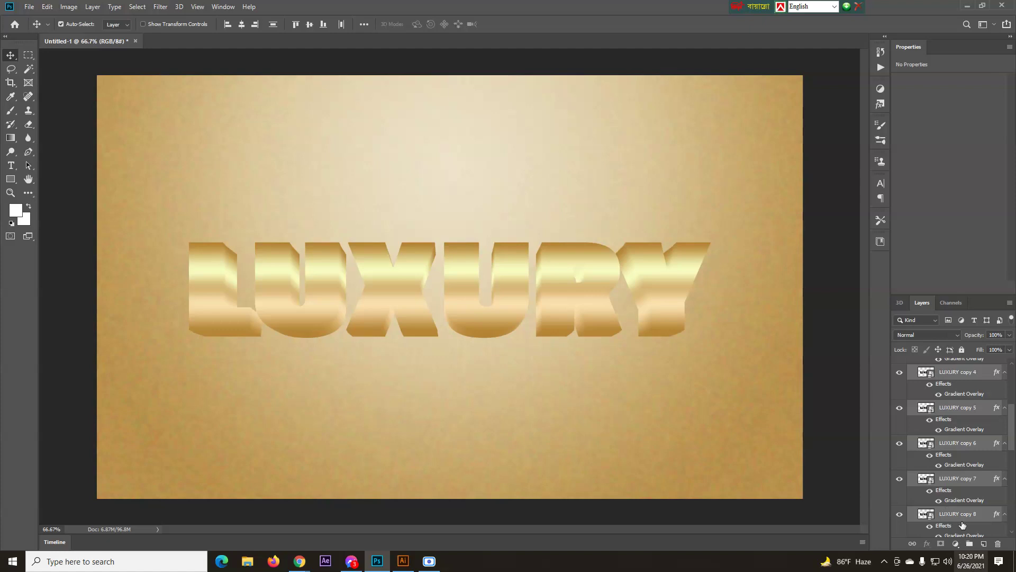
- Collapse the effects lists of all layers and the Depth group, and show the Main 3D layer
scroll(976, 492, "down", 5)
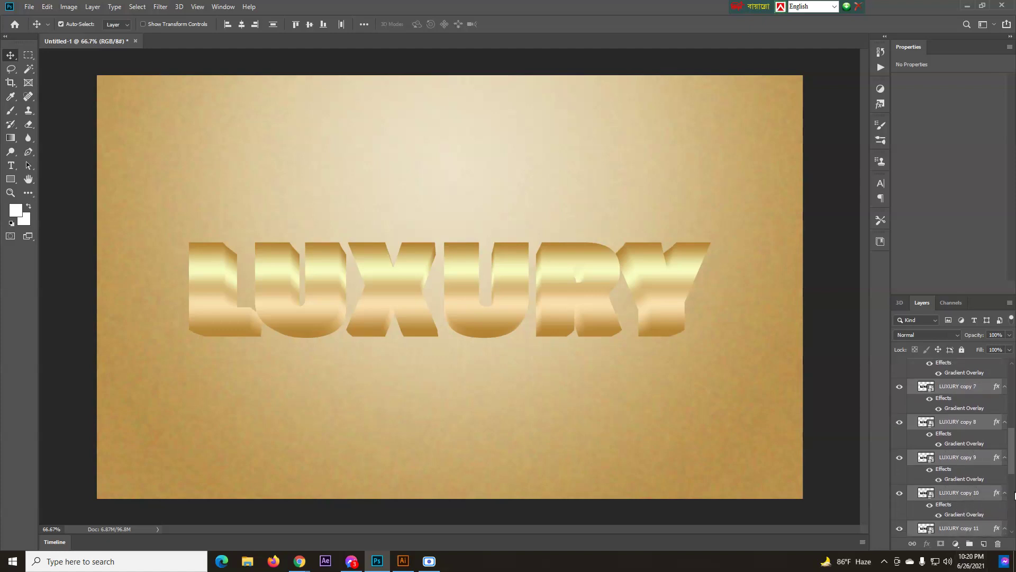
scroll(981, 480, "down", 2)
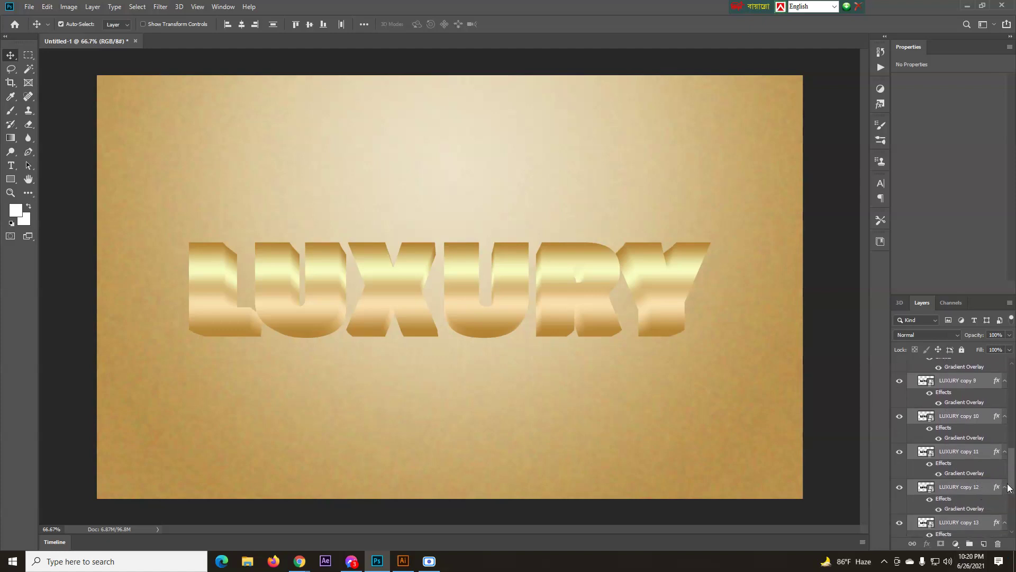
scroll(1008, 500, "down", 2)
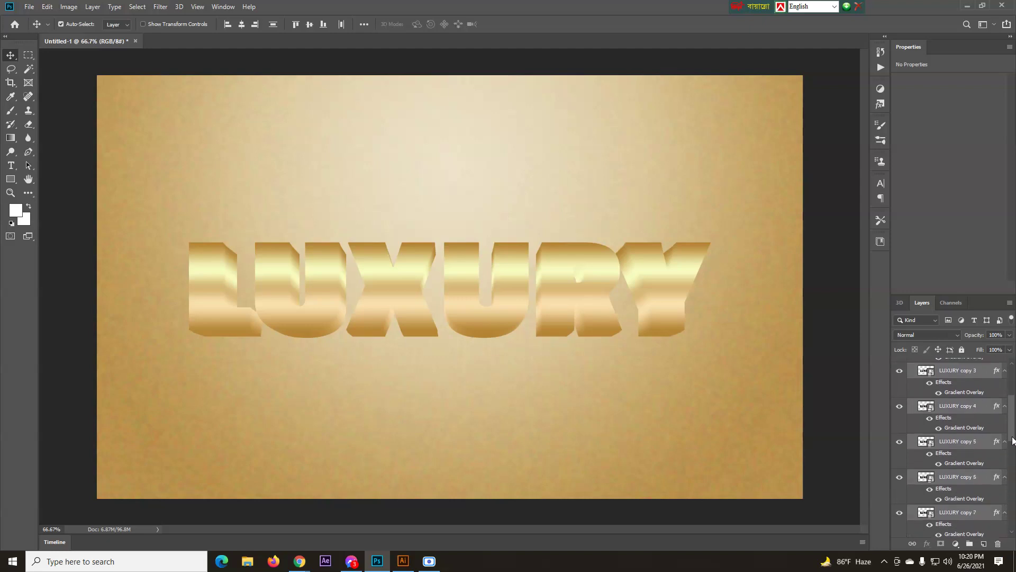
left_click(1005, 516, "alt")
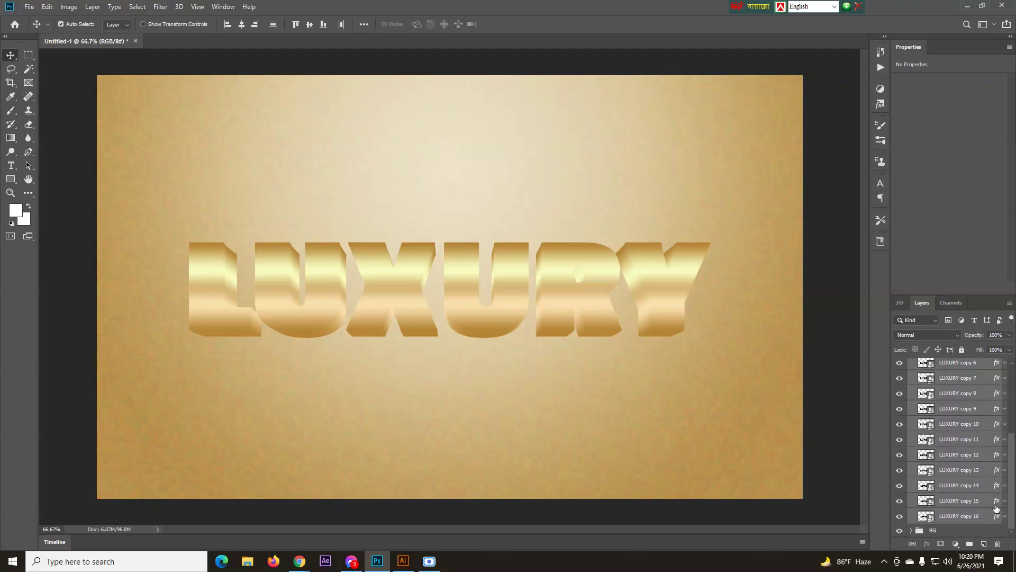
scroll(980, 481, "up", 2)
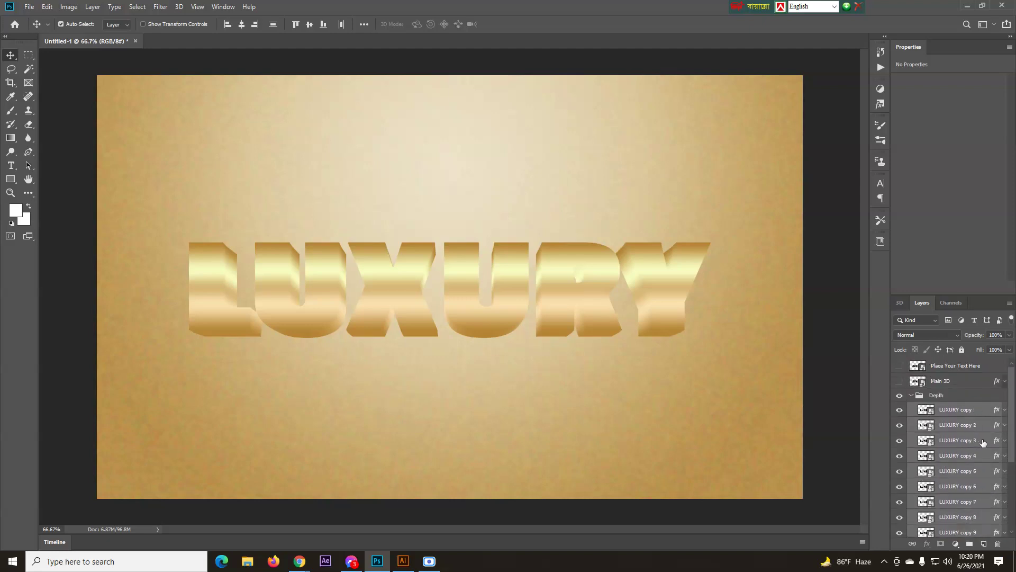
left_click(911, 396)
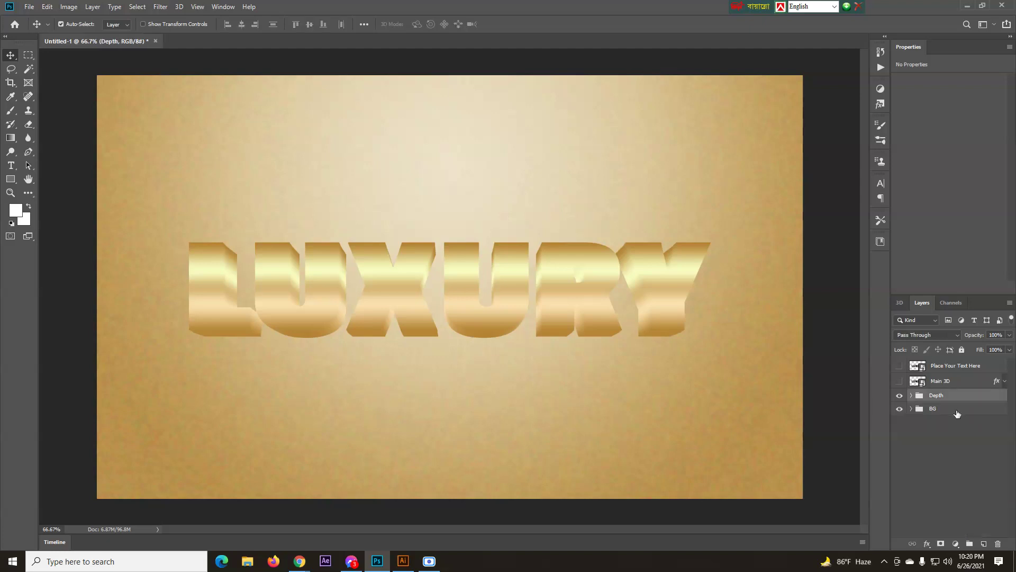
left_click(900, 381)
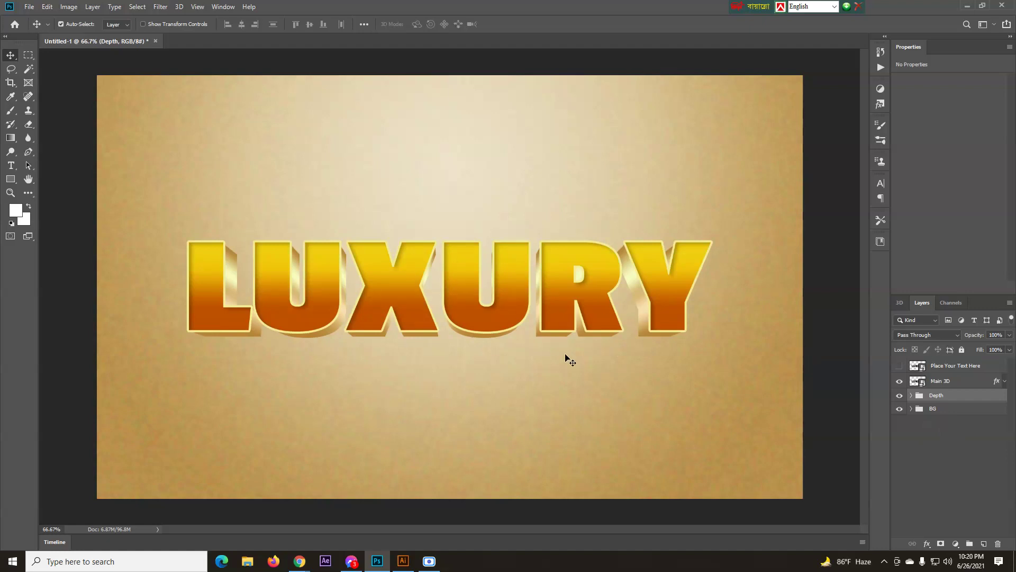
- Examine the gold LUXURY text and its extrusion at several zoom levels
key("ctrl+minus")
key("ctrl+minus")
key("ctrl+minus")
key("ctrl+minus")
key("ctrl+plus")
key("ctrl+plus")
key("ctrl+plus")
key("ctrl+plus")
key("ctrl+minus")
key("ctrl+plus")
- Hide the Main 3D layer and move LUXURY copy 16 out of the Depth group to sit between Depth and BG
left_click(900, 381)
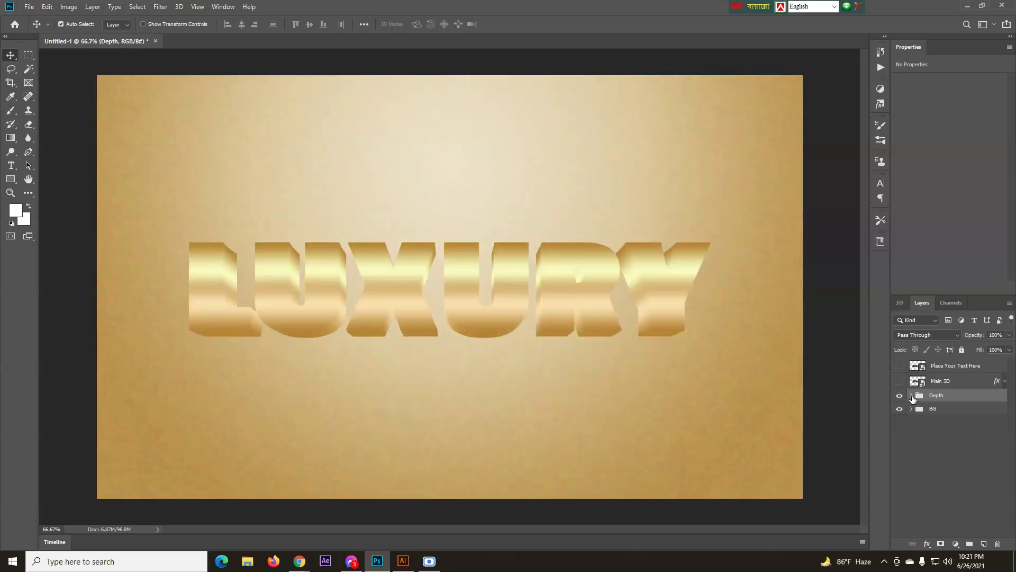
left_click(912, 396)
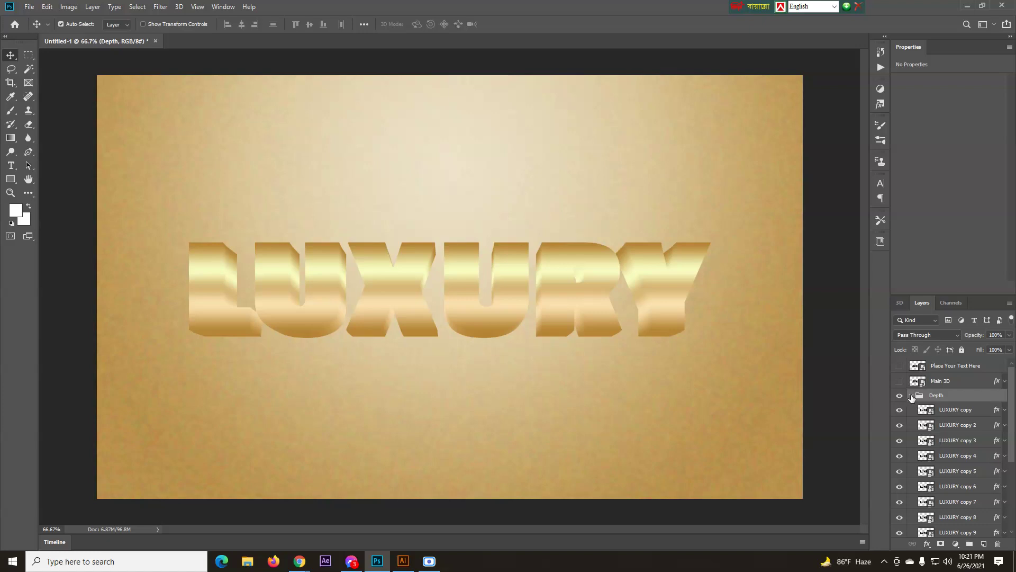
left_click(912, 396)
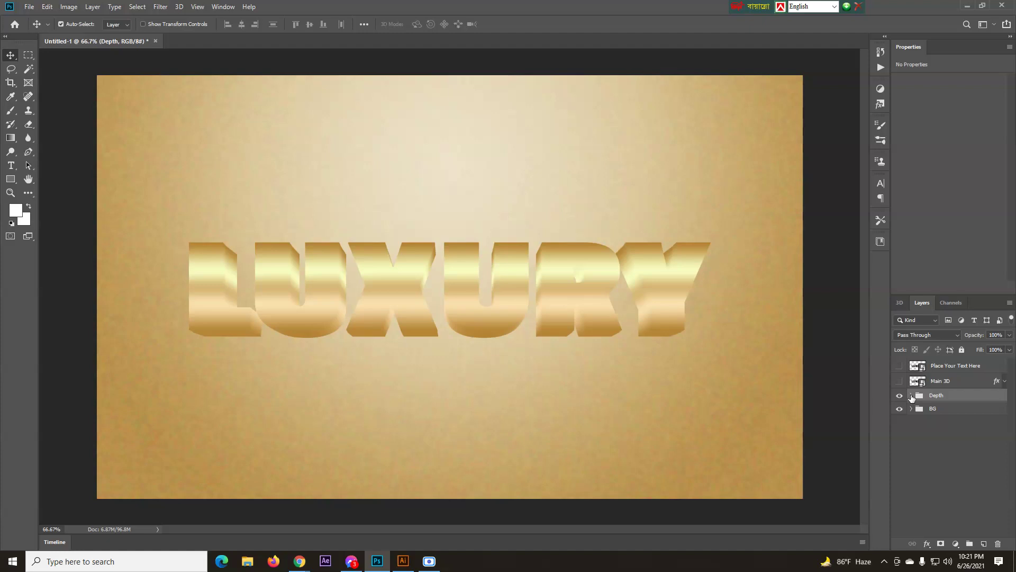
left_click(911, 396)
scroll(969, 471, "down", 5)
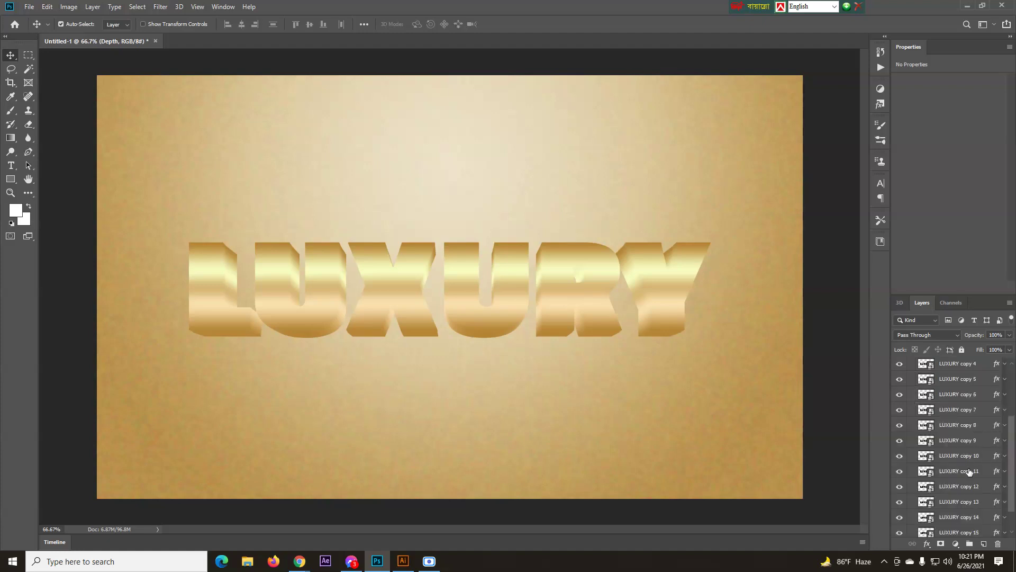
left_click(969, 517)
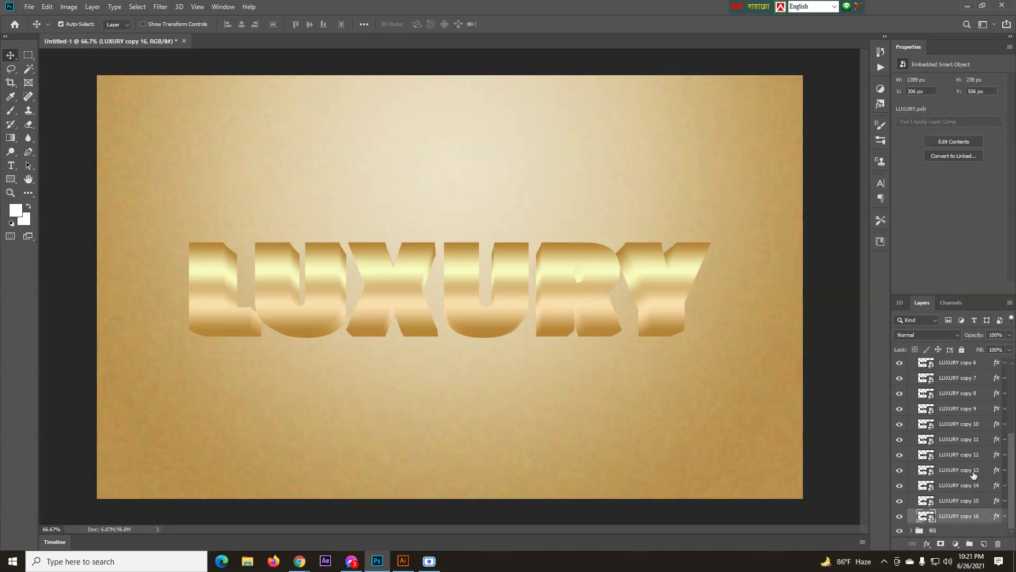
left_click_drag(975, 521, 973, 526)
scroll(977, 424, "up", 5)
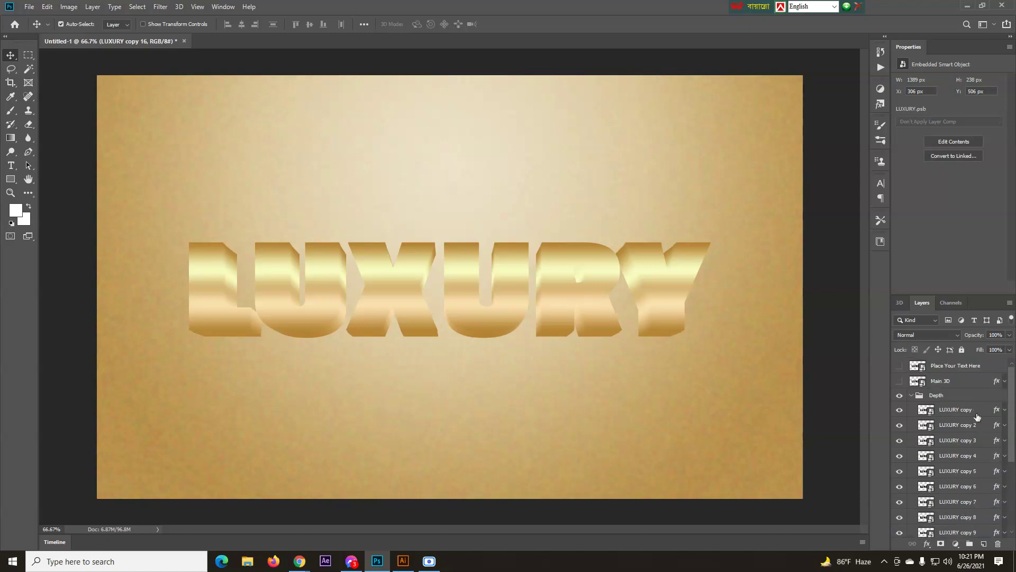
left_click(911, 396)
left_click(955, 400)
left_click(966, 411)
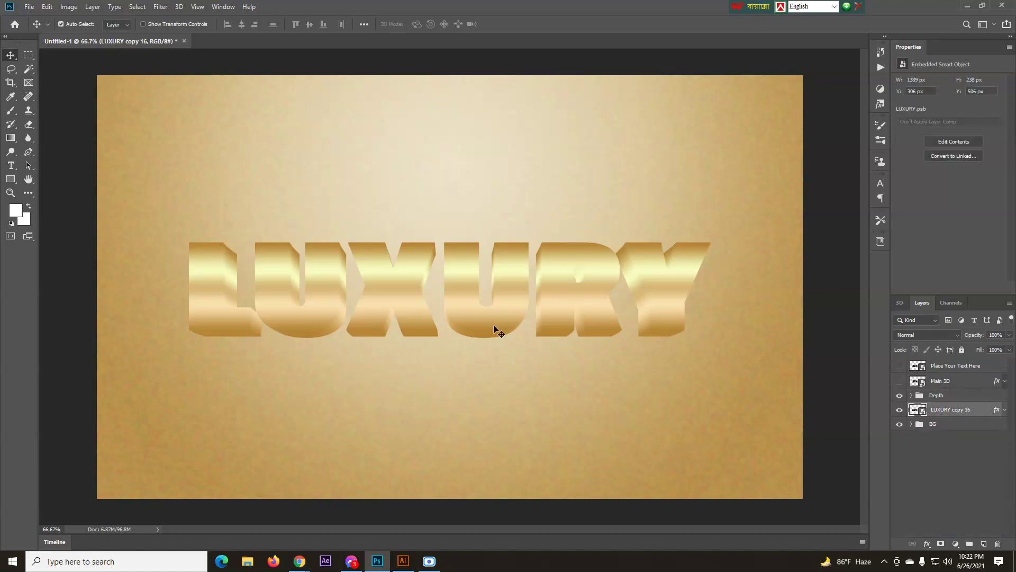
- Temporarily enable a red Color Overlay on LUXURY copy 16 to check where the layer shows, and switch it off again
scroll(654, 351, "up", 3)
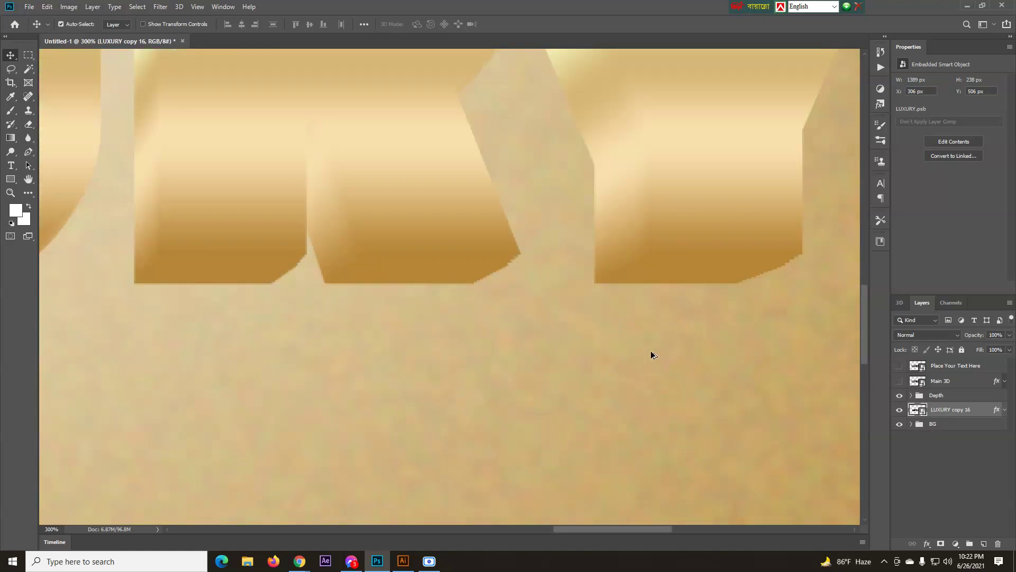
left_click(1005, 409)
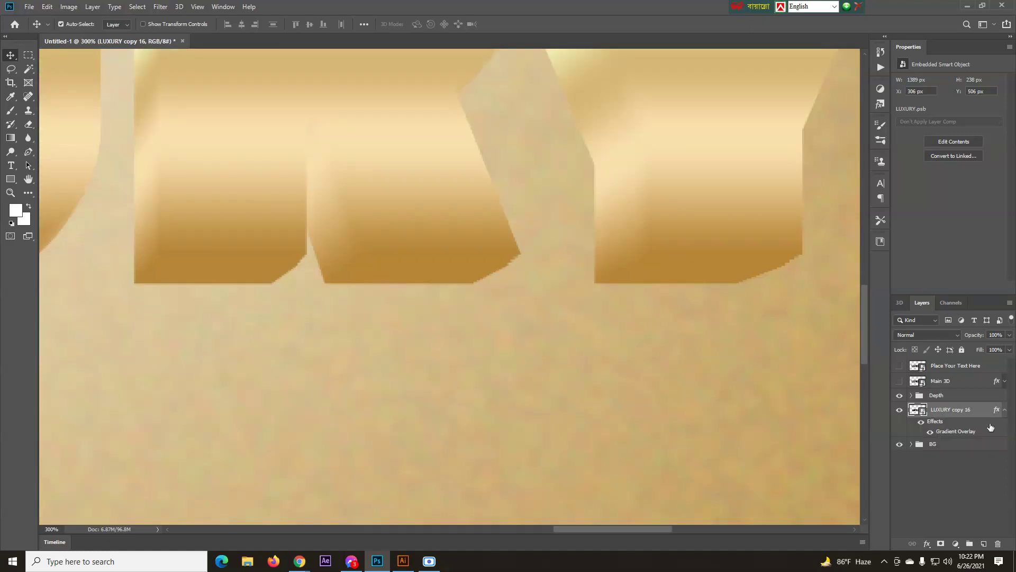
double_click(966, 431)
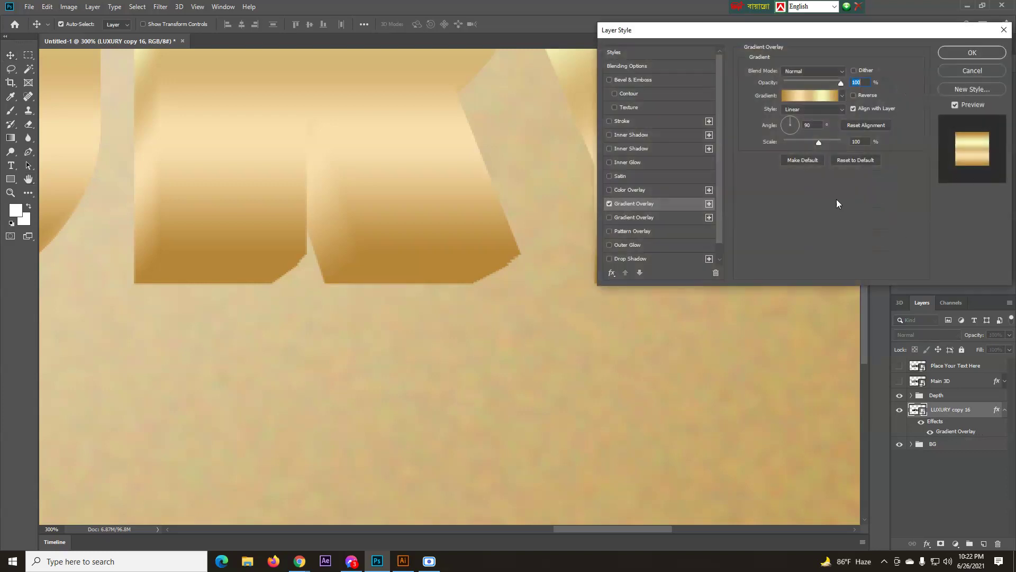
left_click(635, 195)
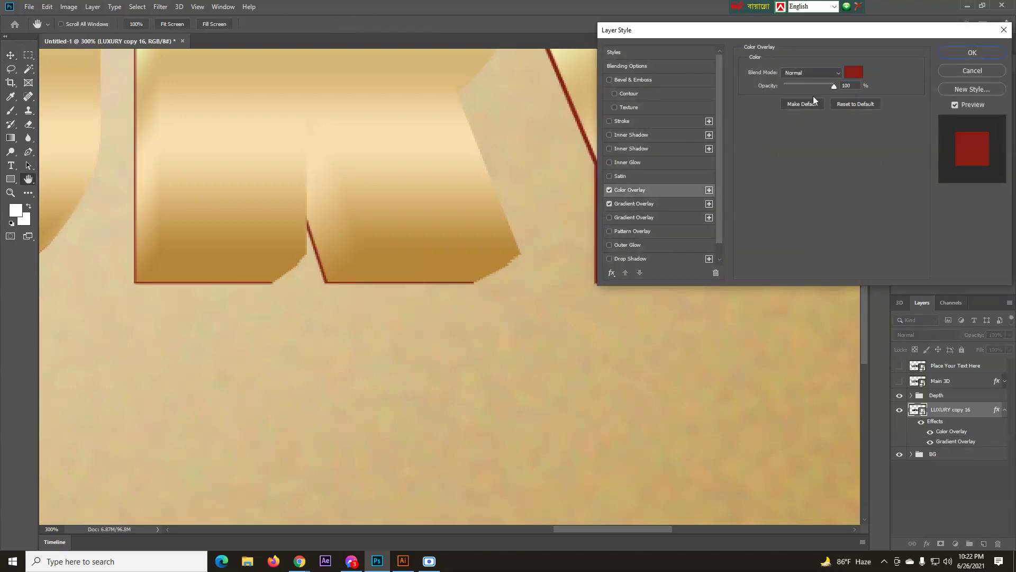
left_click_drag(800, 35, 785, 238)
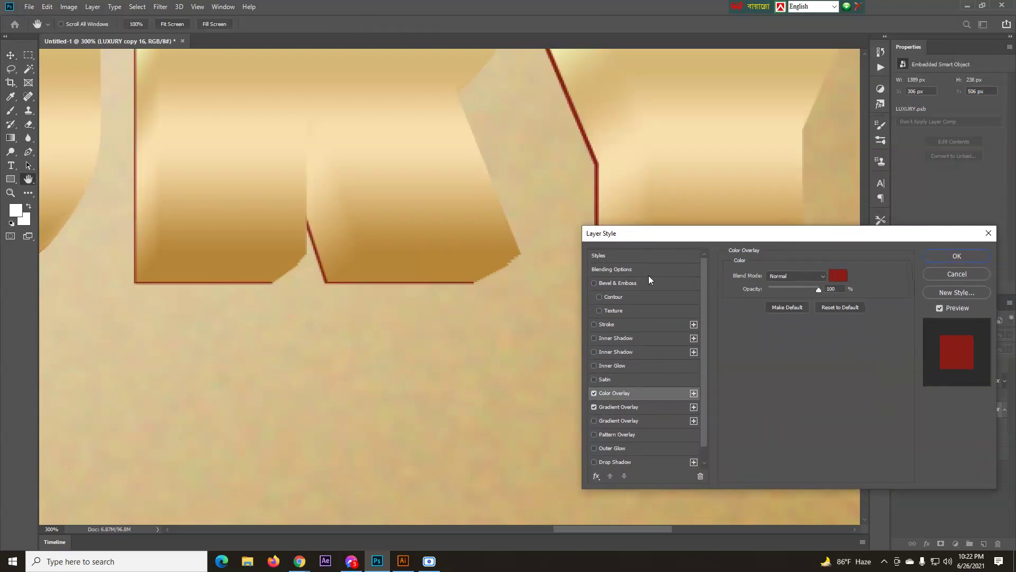
left_click(594, 394)
left_click(957, 256)
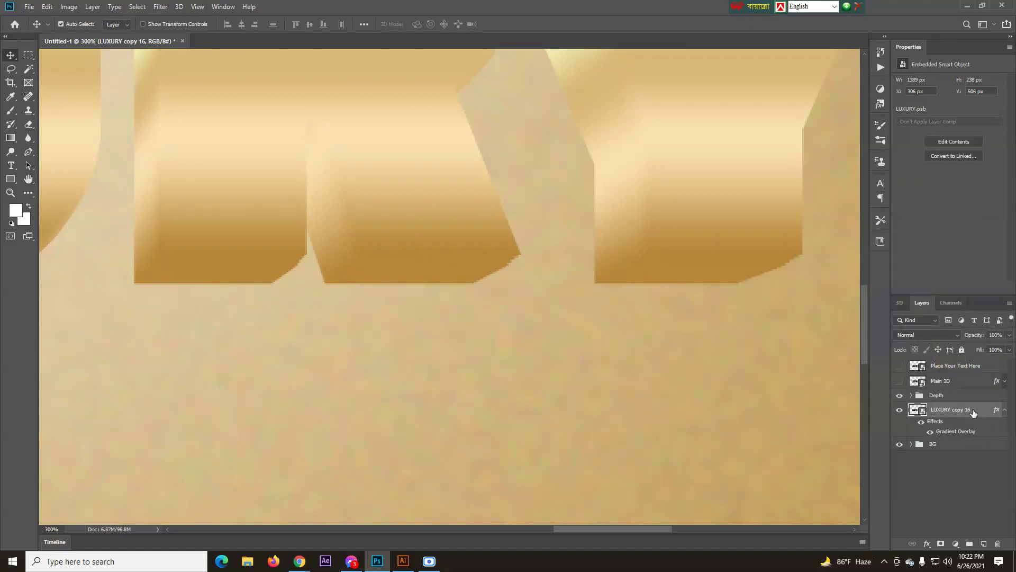
left_click(1005, 410)
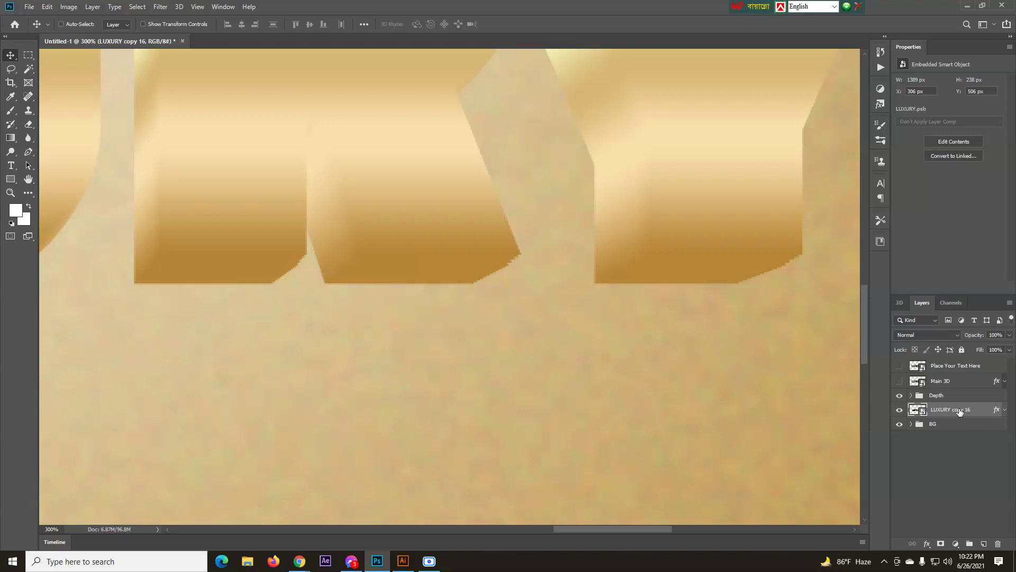
- Put LUXURY copy 16 into a new group named Shadow and select the layer inside it
key("ctrl+g")
double_click(943, 409)
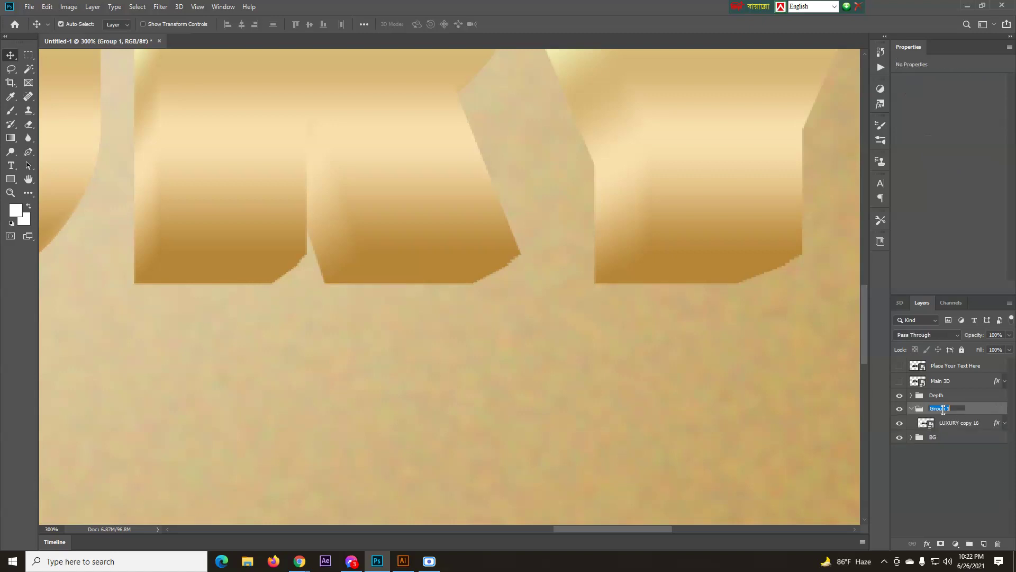
type("Shadow")
left_click(984, 411)
left_click(911, 409)
left_click(910, 409)
left_click(971, 423)
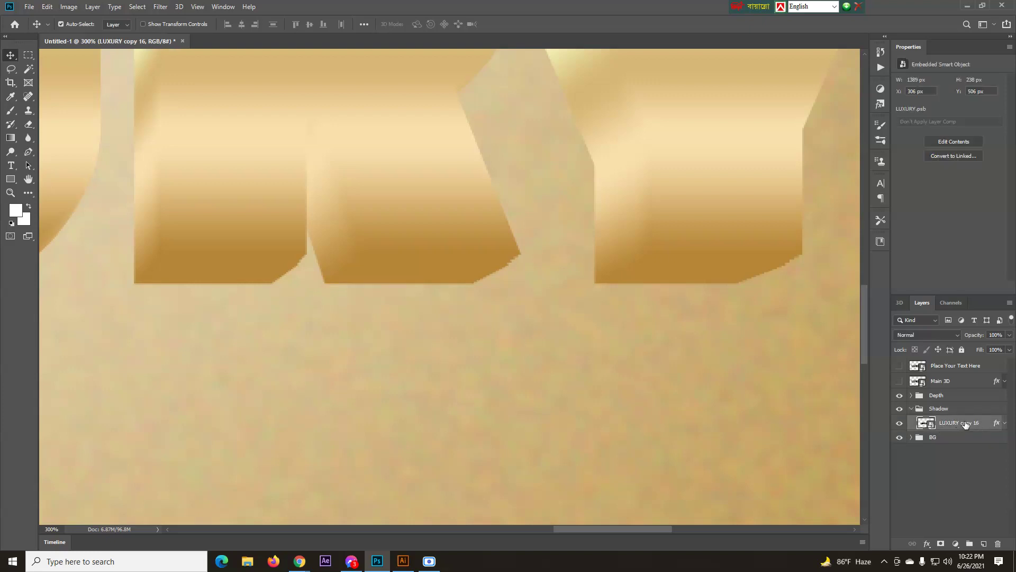
left_click(927, 545)
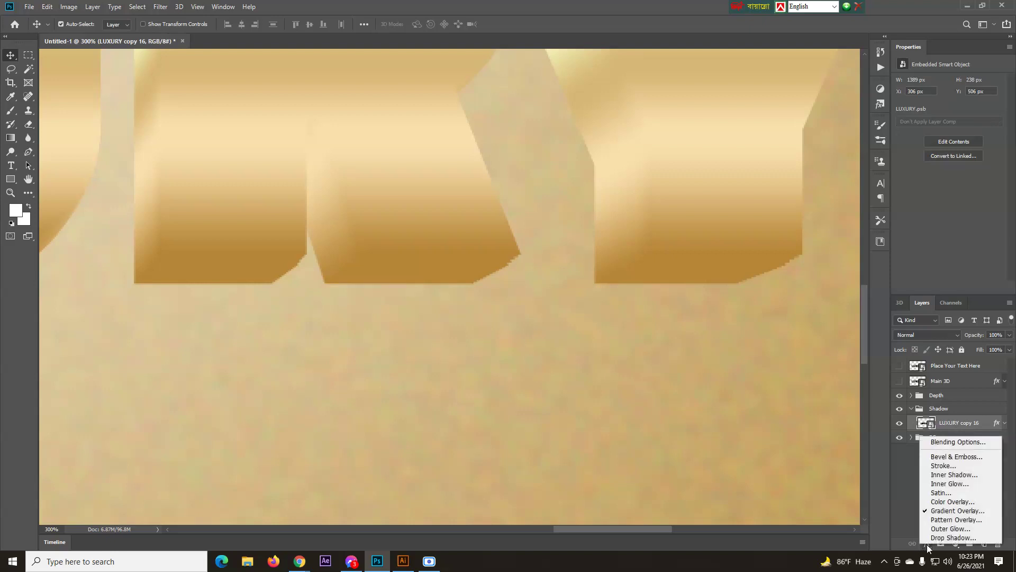
left_click(934, 540)
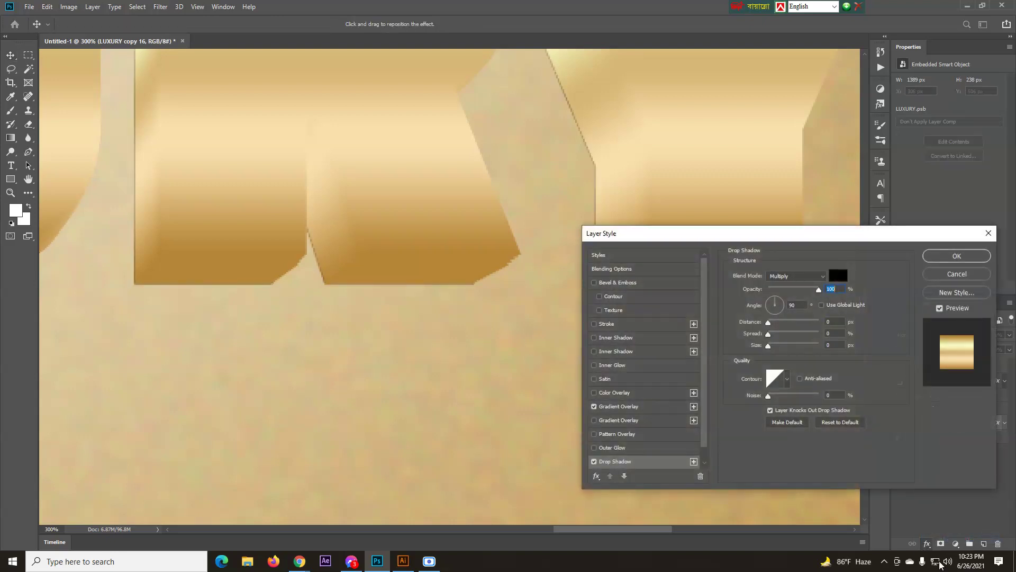
left_click(964, 275)
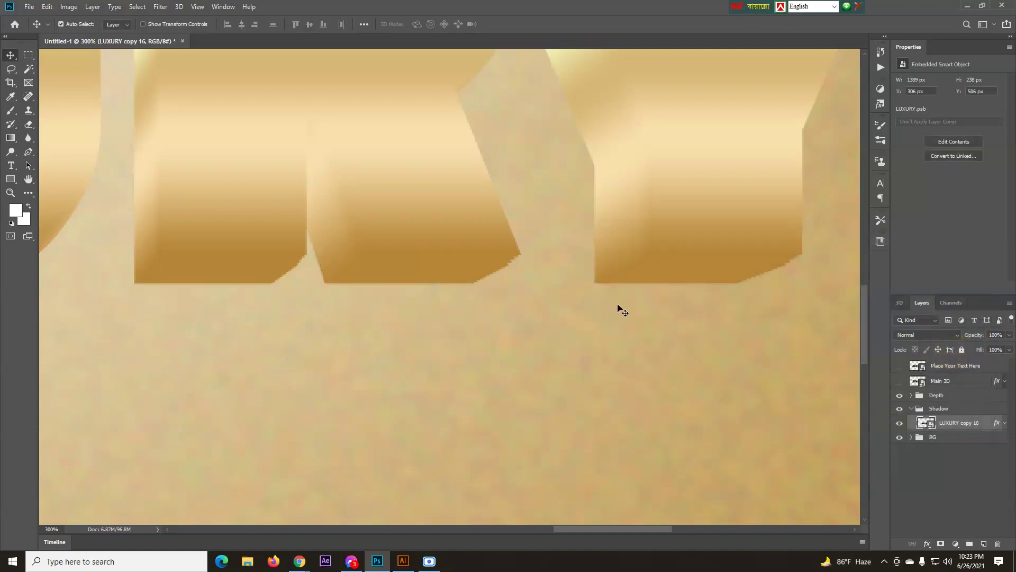
- Add a black Multiply Drop Shadow to LUXURY copy 16 with a distance of 35 px and a size of 40 px
scroll(608, 304, "down", 5)
scroll(493, 393, "up", 1)
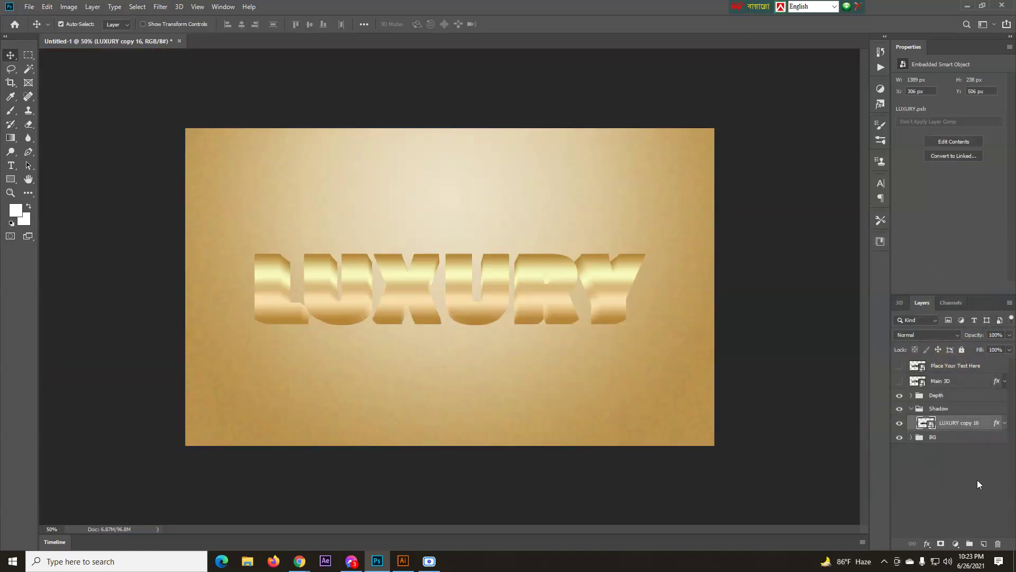
left_click(927, 544)
left_click(934, 540)
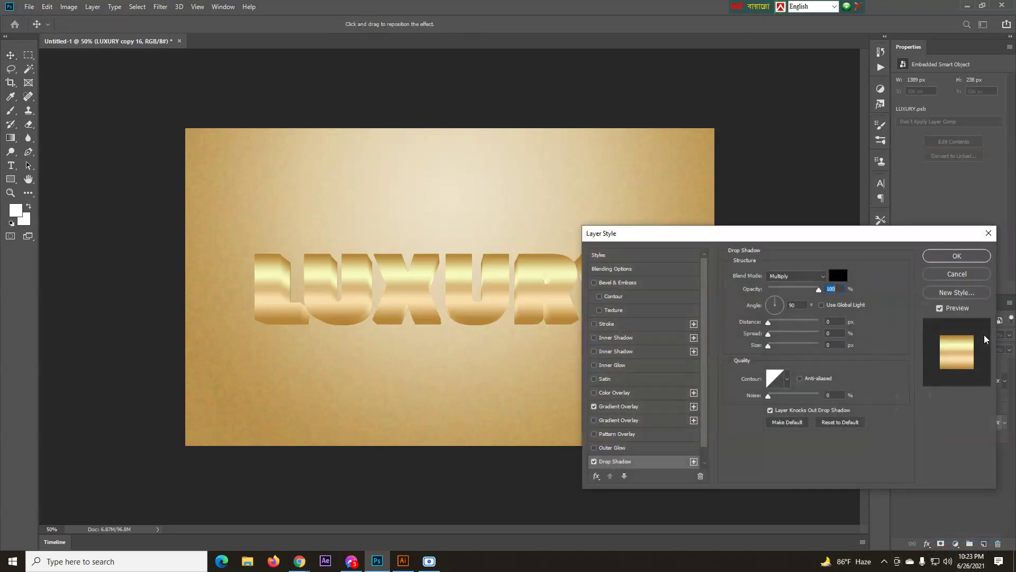
left_click_drag(806, 231, 805, 173)
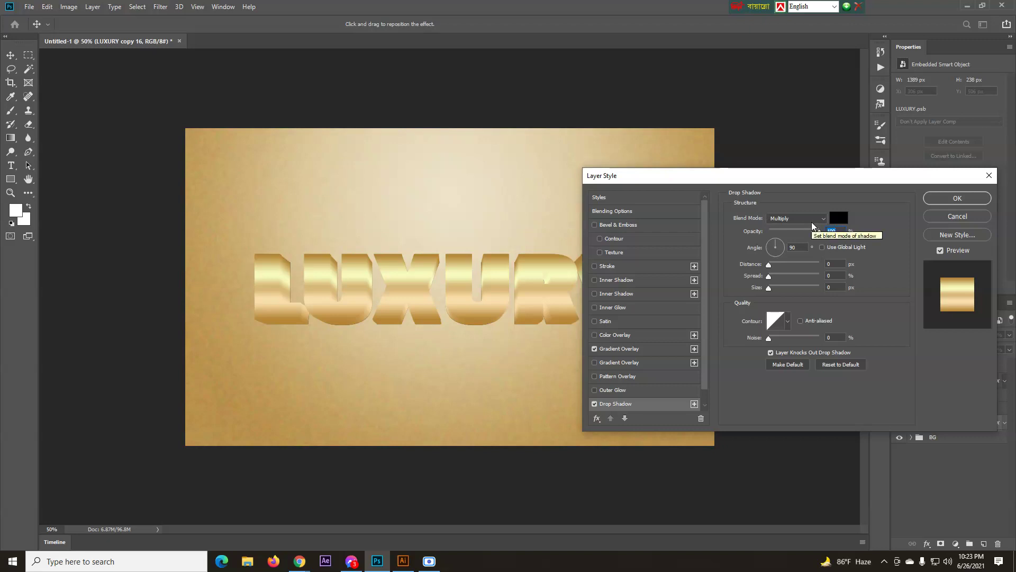
mouse_move(816, 233)
left_mouse_down()
mouse_move(807, 232)
mouse_move(824, 231)
left_mouse_up()
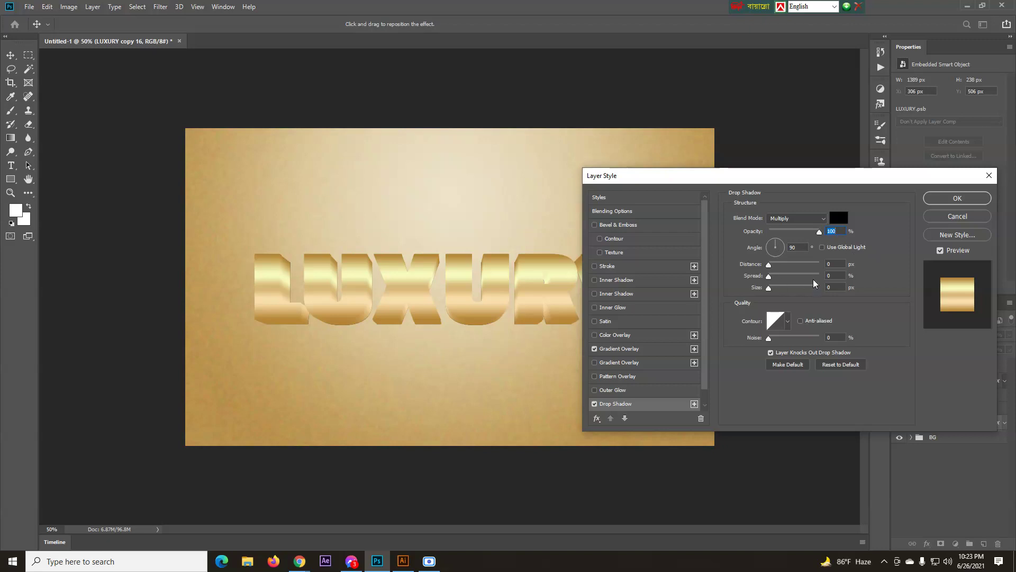
key("Tab")
mouse_move(774, 267)
left_mouse_down()
mouse_move(784, 265)
mouse_move(781, 293)
mouse_move(782, 266)
left_mouse_up()
key("Up")
key("Up")
key("Up")
key("Up")
key("Up")
key("Up")
key("Up")
key("Up")
key("Up")
key("Up")
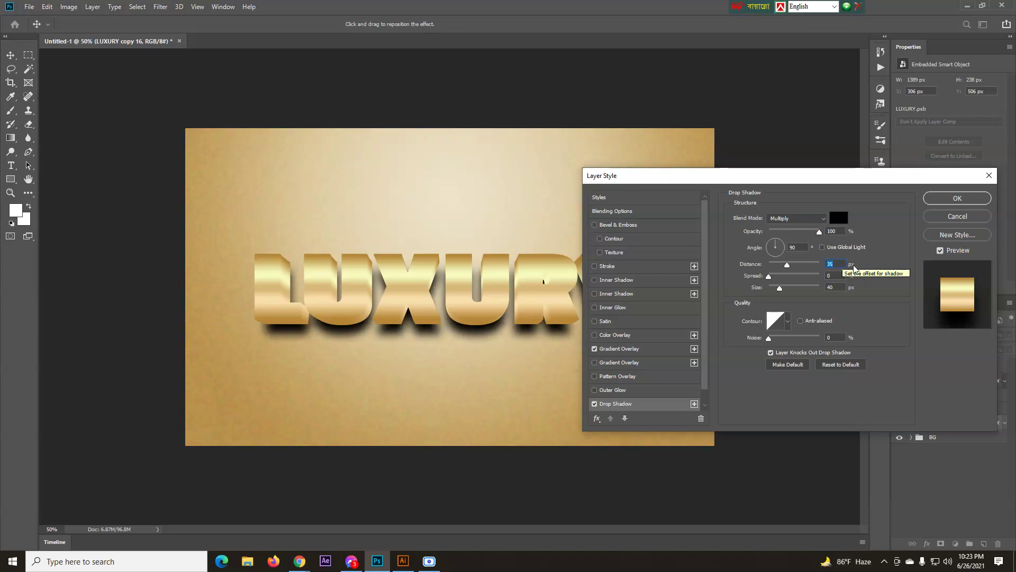
- Increase the drop shadow's size to 80 px
left_click(843, 287)
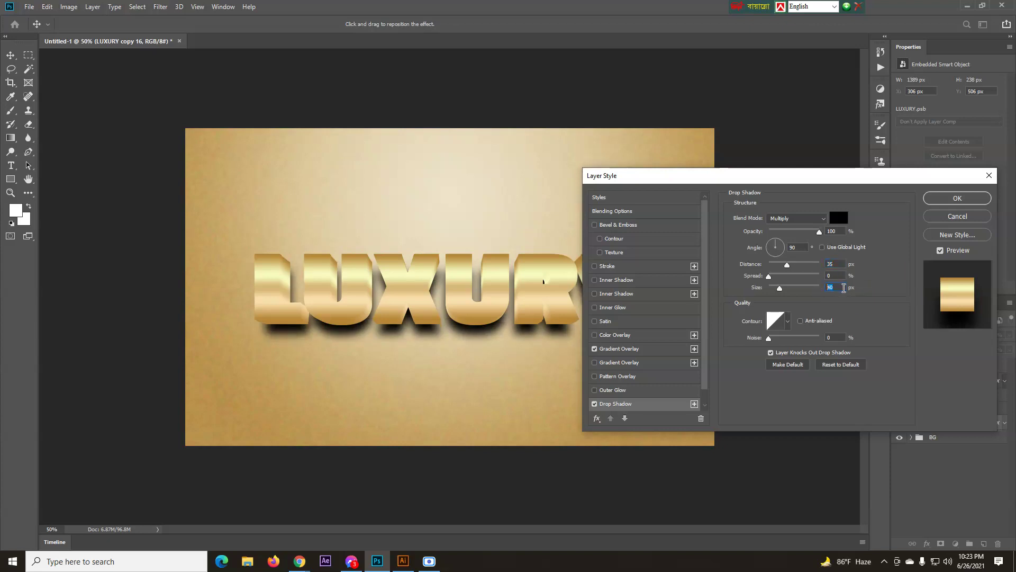
key("Up")
key("Up")
key("Up")
key("Up")
key("Up")
key("Up")
key("Up")
key("Up")
key("Up")
key("Up")
key("Up")
key("Up")
key("Up")
key("Up")
key("Up")
key("Up")
key("Up")
key("Up")
key("Up")
key("Up")
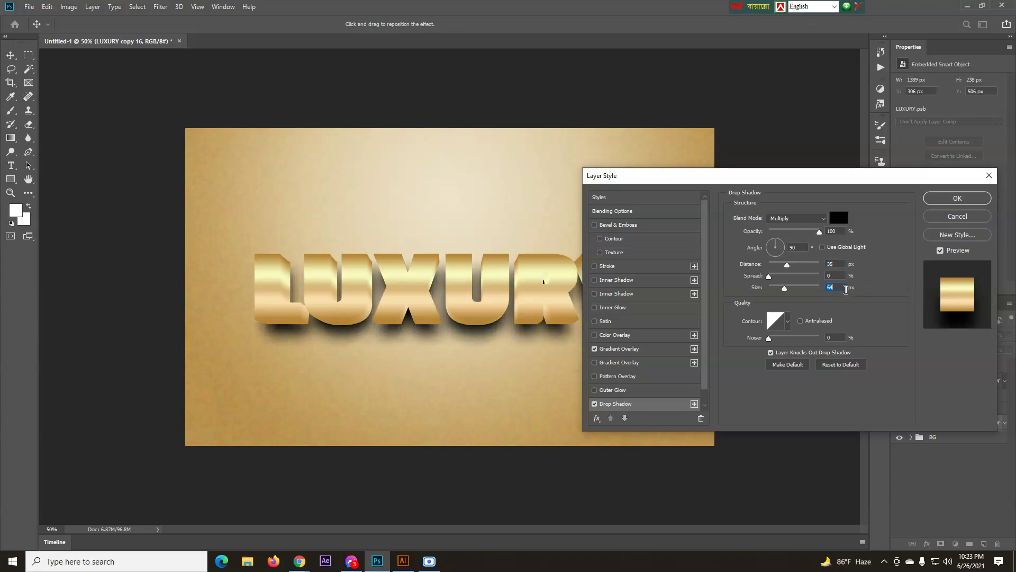
key("Up")
key("Up")
key("Up")
key("Up")
key("Up")
key("Up")
key("Up")
key("Up")
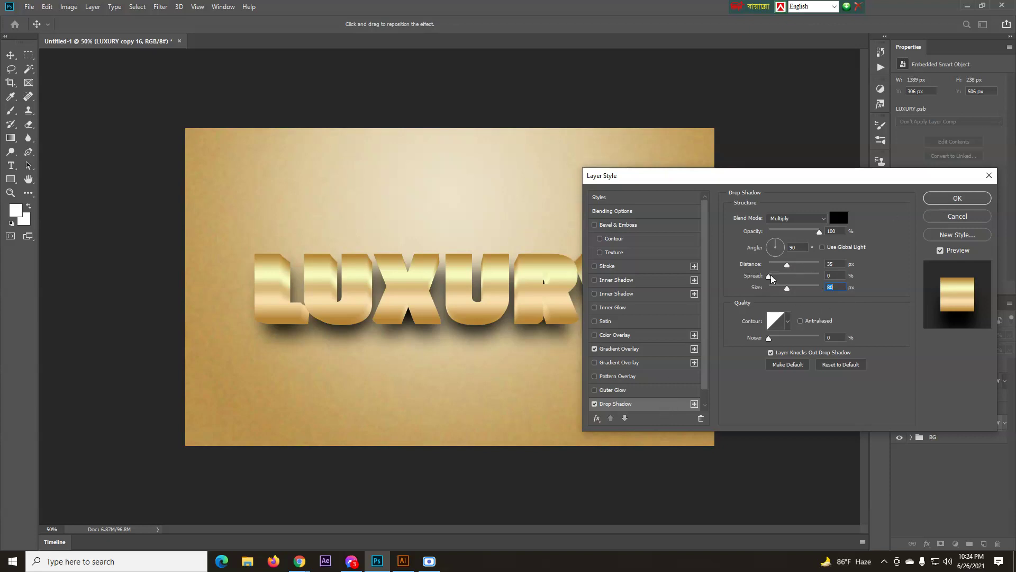
- Set the drop shadow's opacity to 85% and apply the layer style
left_click_drag(820, 232, 819, 232)
mouse_move(818, 232)
left_mouse_down()
mouse_move(781, 233)
mouse_move(804, 236)
left_mouse_up()
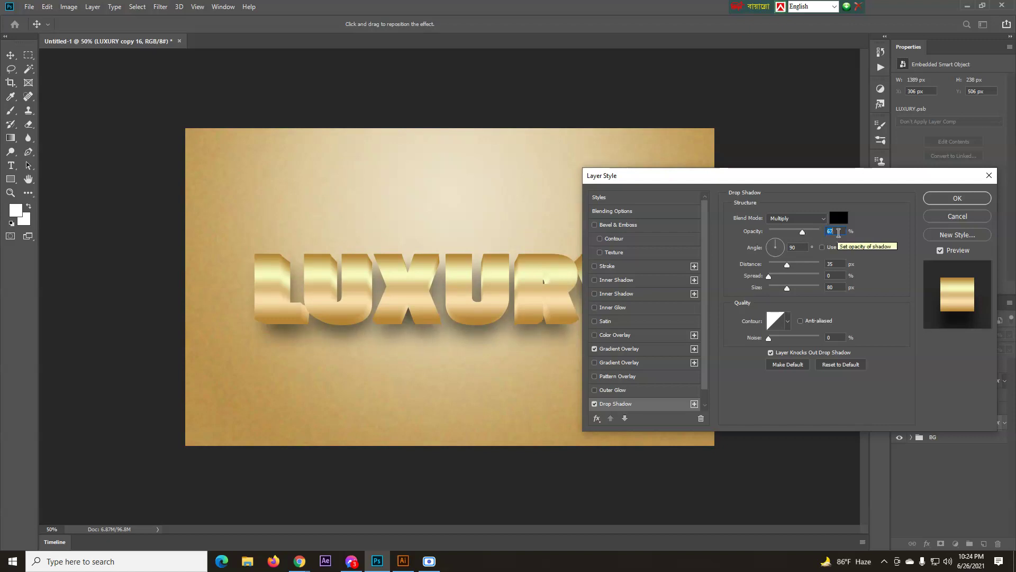
type("85")
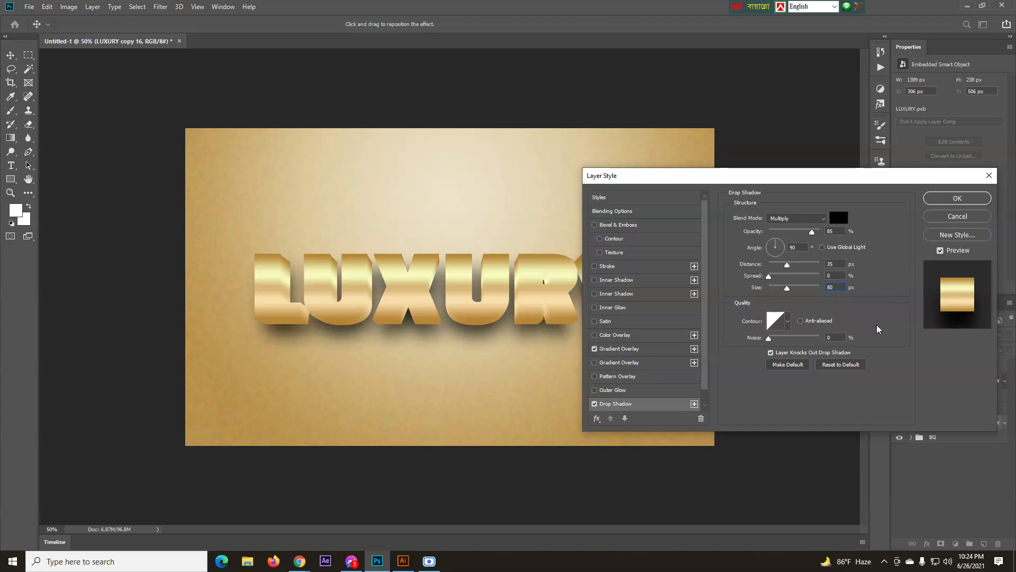
left_click(968, 200)
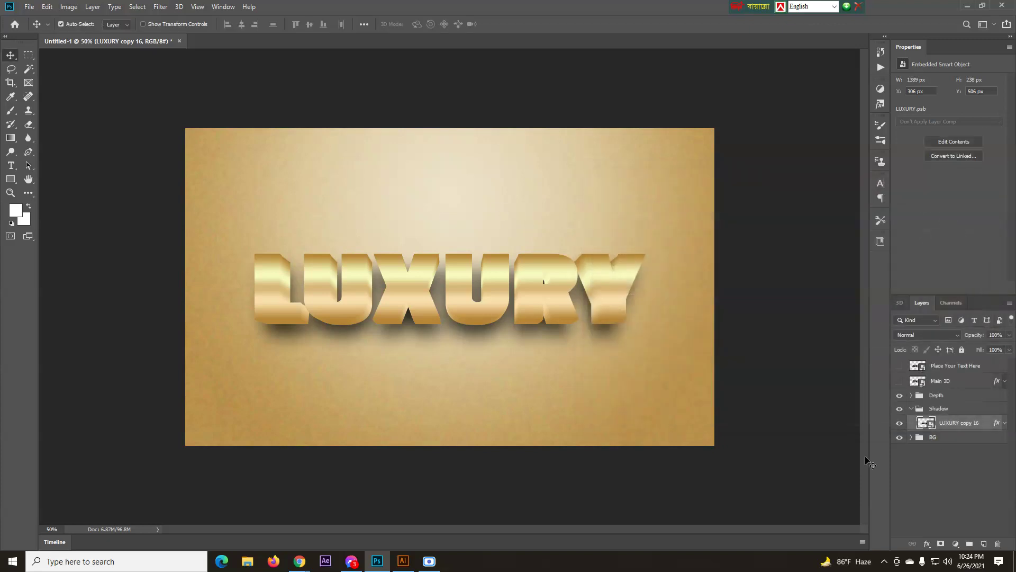
- Collapse the Shadow group and show the Main 3D layer again
left_click(911, 409)
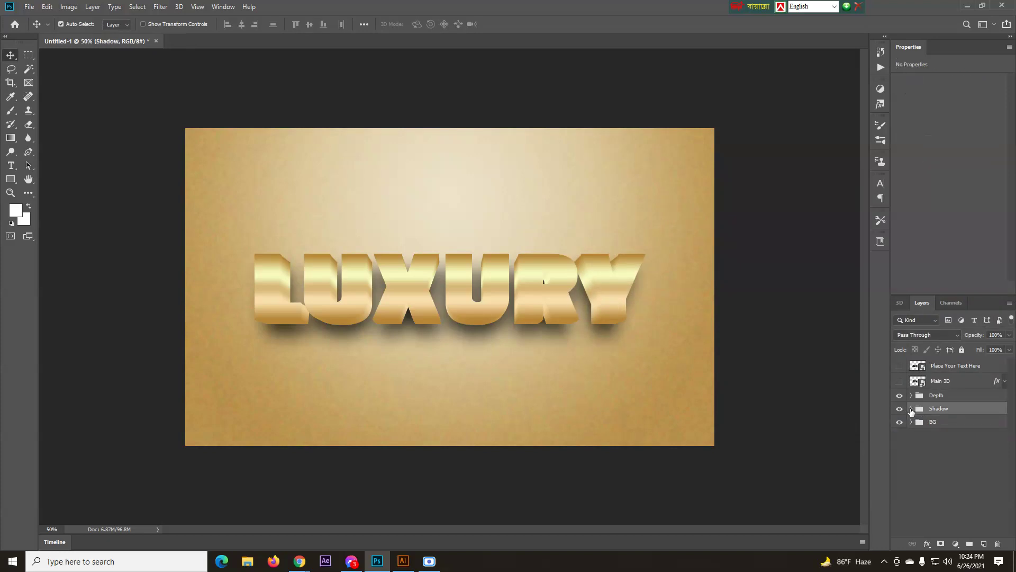
left_click(900, 382)
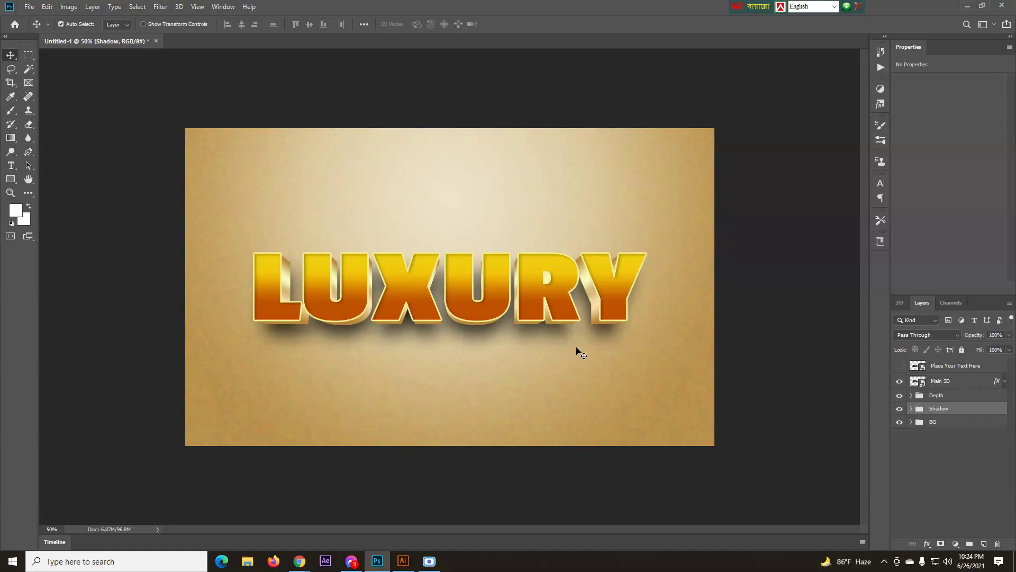
- Check the effect's parts by hiding the Shadow group, Depth group and Main 3D layer in turn and showing them again
key("ctrl+minus")
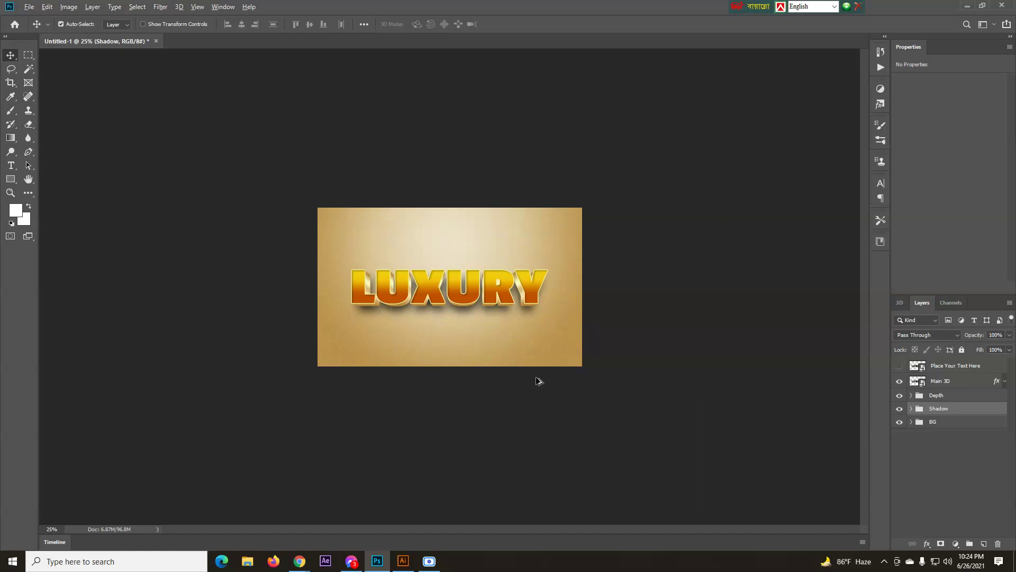
key("ctrl+plus")
key("ctrl+plus")
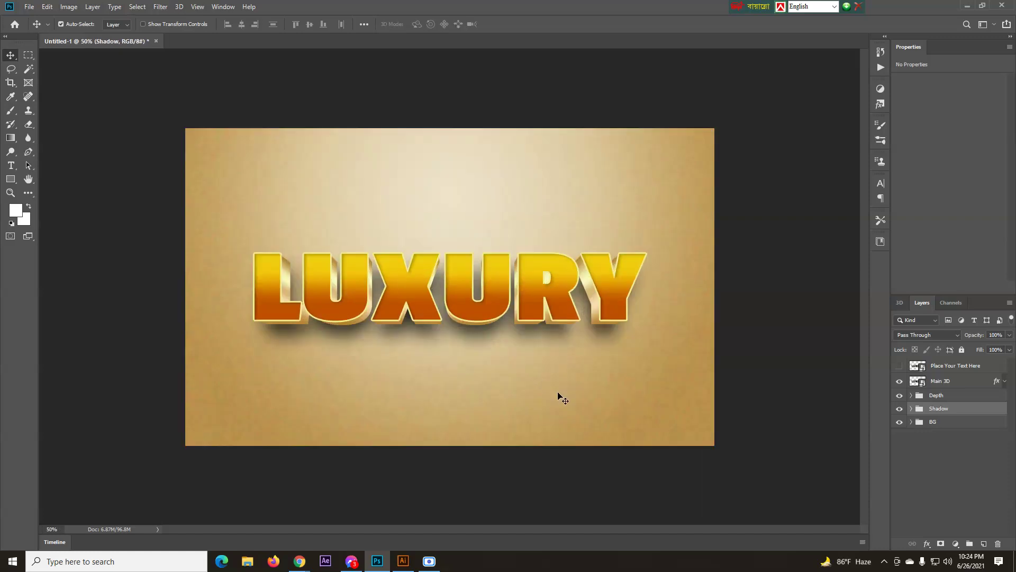
left_click(899, 409)
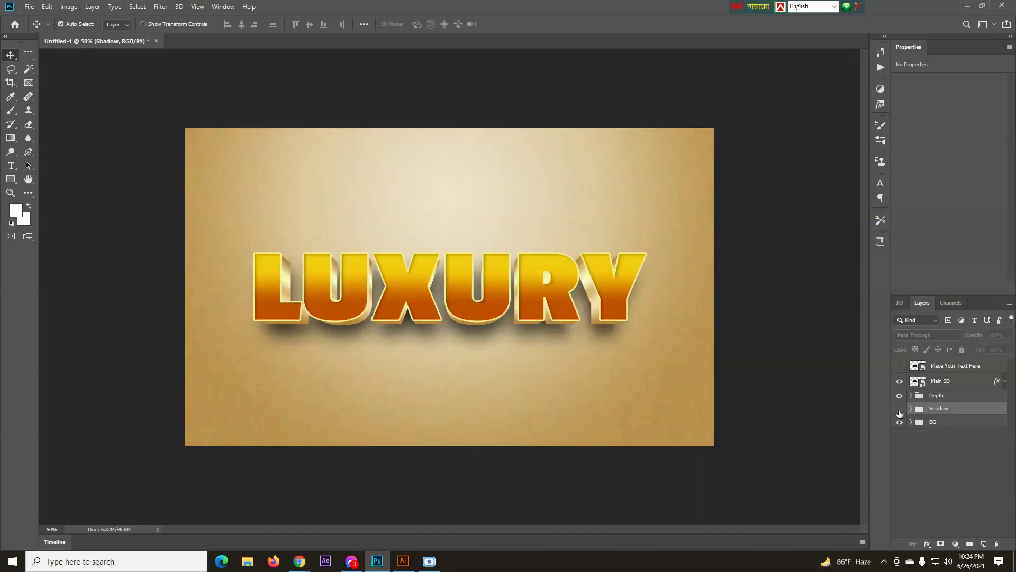
left_click(899, 395)
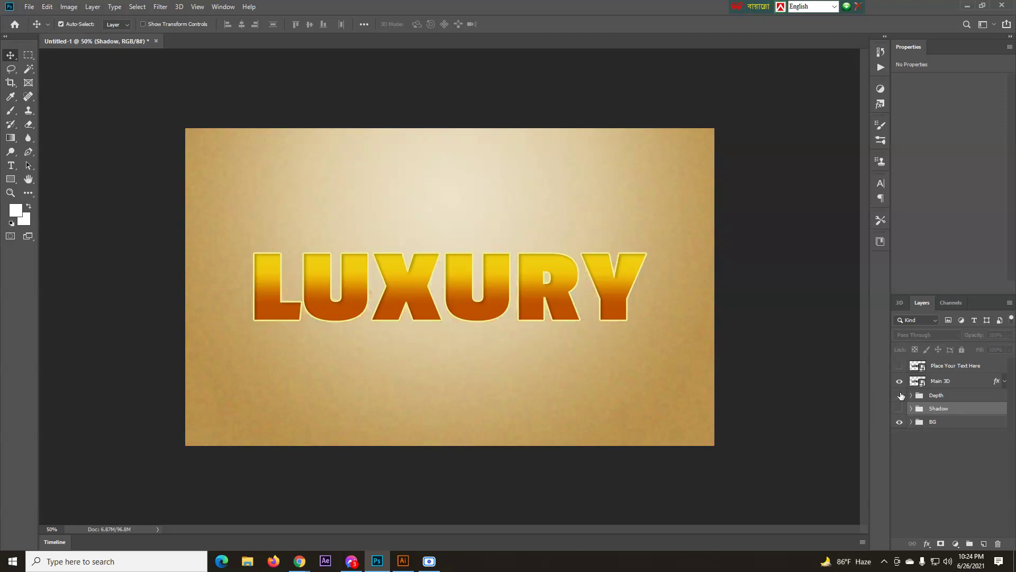
left_click(899, 381)
left_click(899, 382)
left_click(899, 395)
left_click(900, 408)
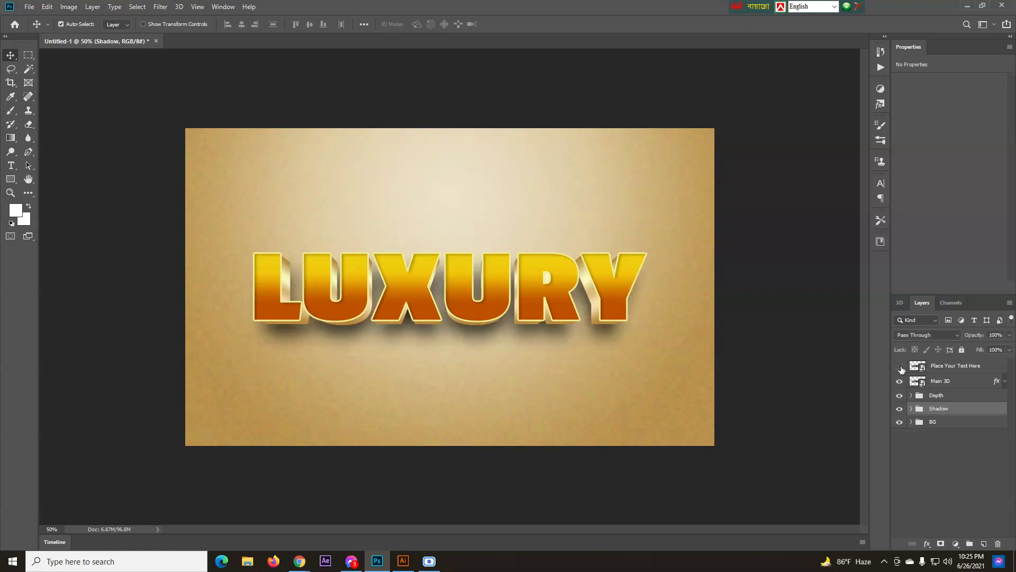
- Select the Main 3D layer as the active layer
key("ctrl+minus")
key("ctrl+plus")
left_click(962, 372)
left_click(958, 380)
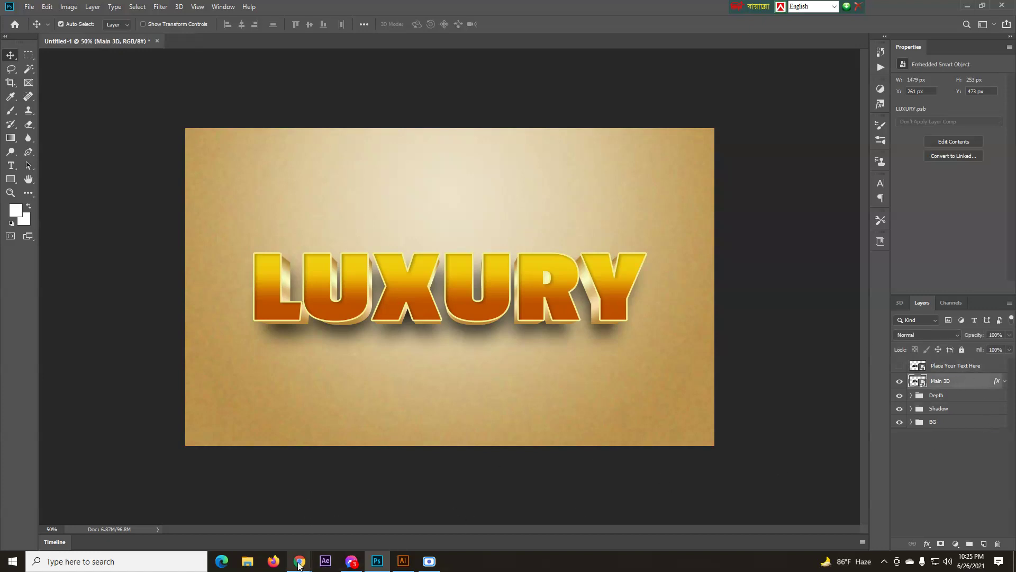
- Switch to Chrome and search Google Images for "3d text effect" in a new tab
mouse_move(300, 565)
left_click(183, 508)
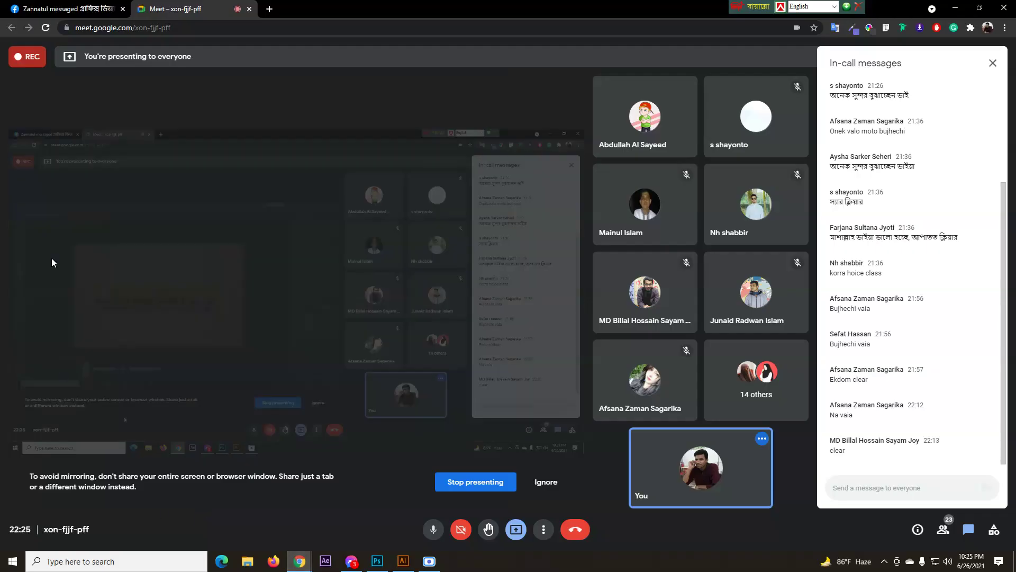
left_click(269, 9)
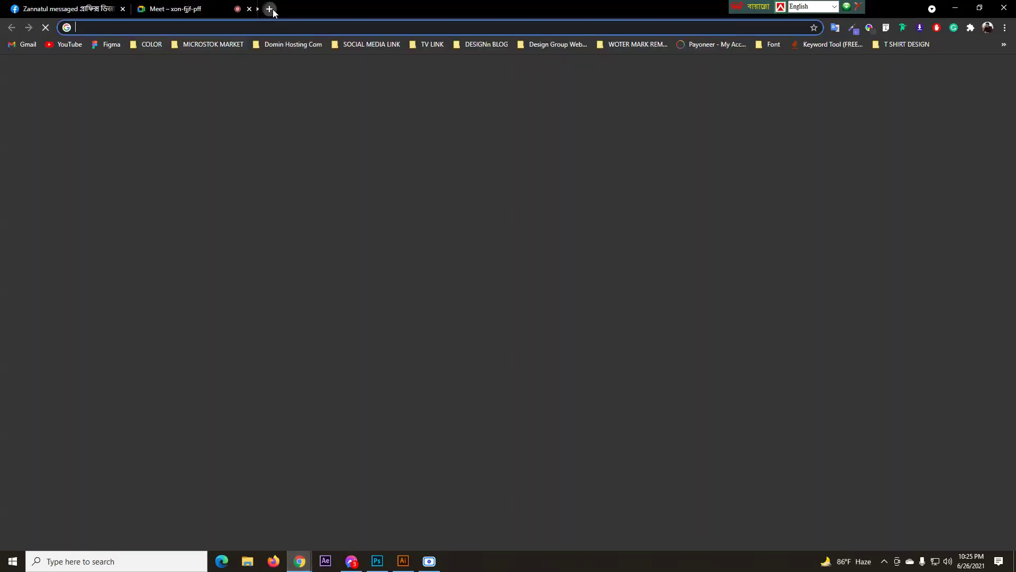
type("3d t")
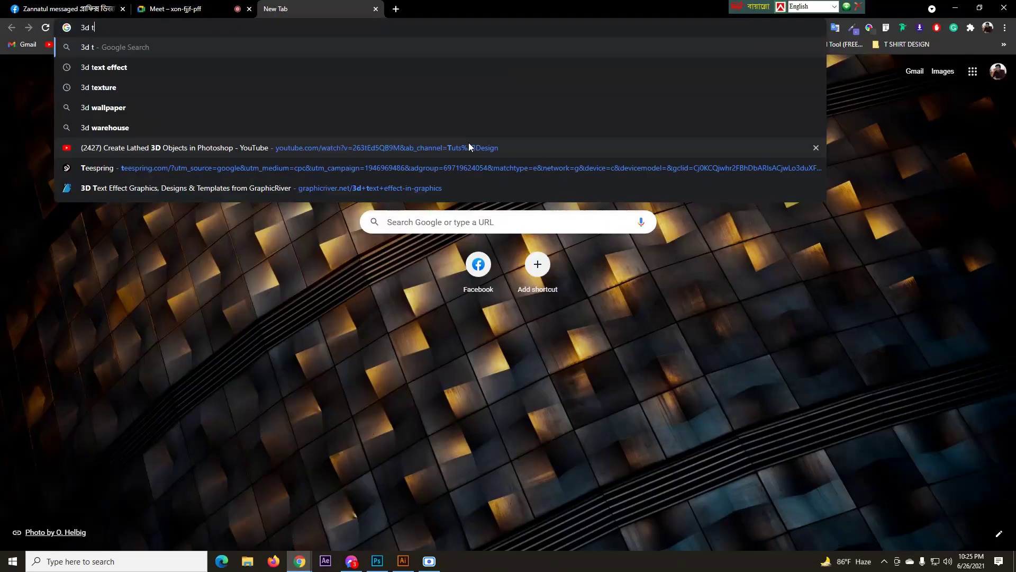
type("ext effect")
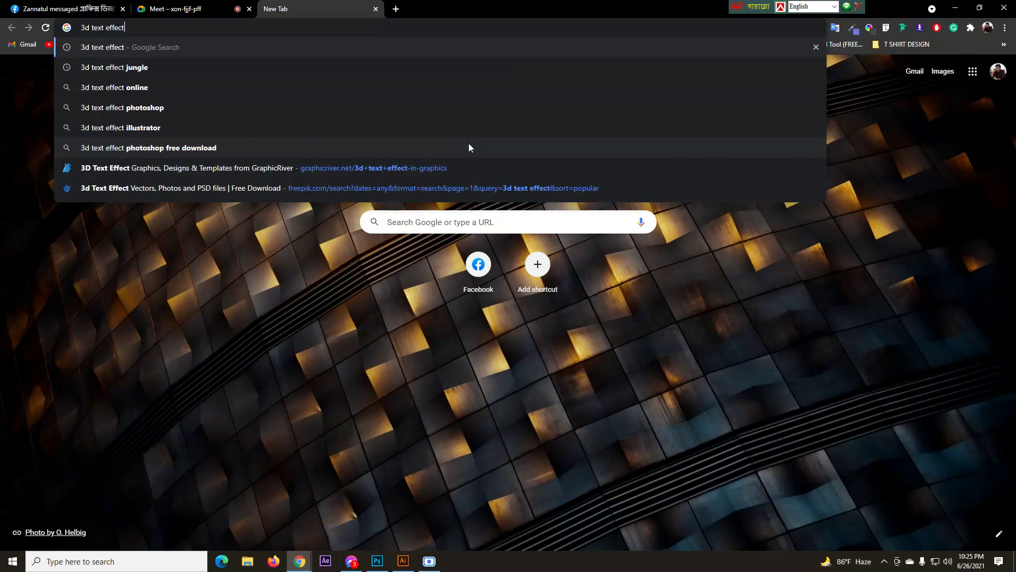
key("Return")
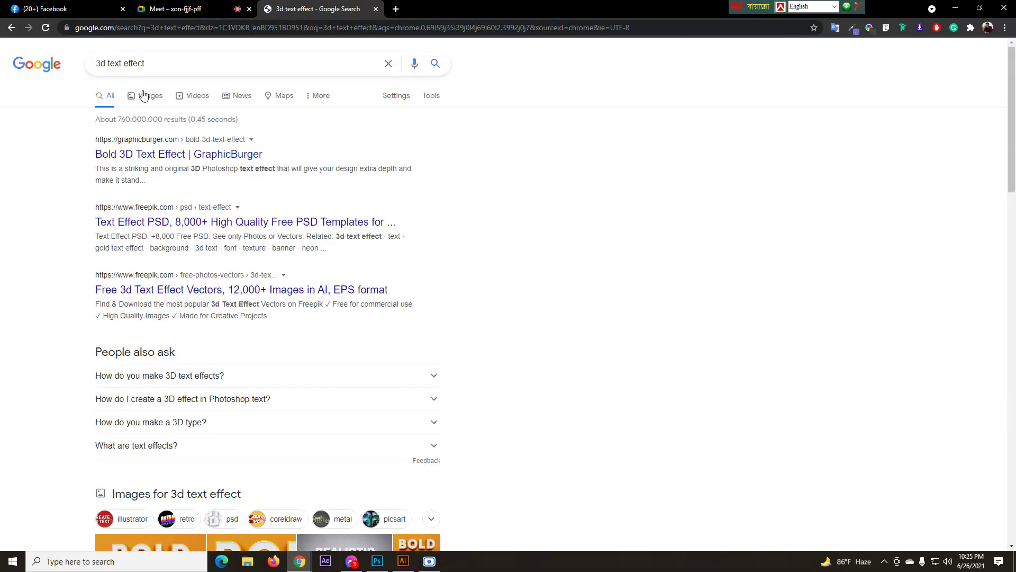
left_click(146, 96)
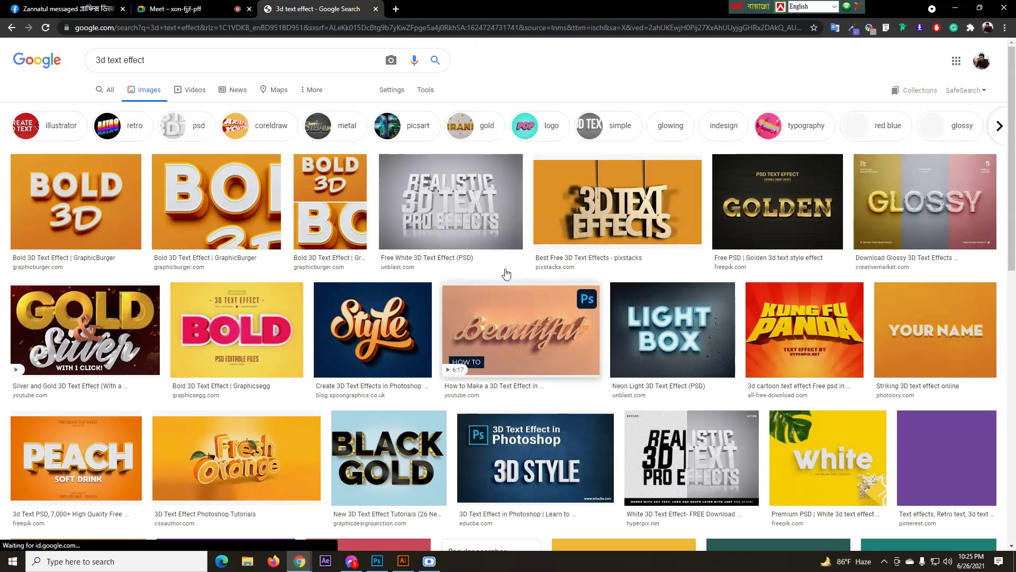
- Examine the GOLDEN, PEACH and BOLD text effect previews, close the search tab and return to Photoshop
left_click(755, 203)
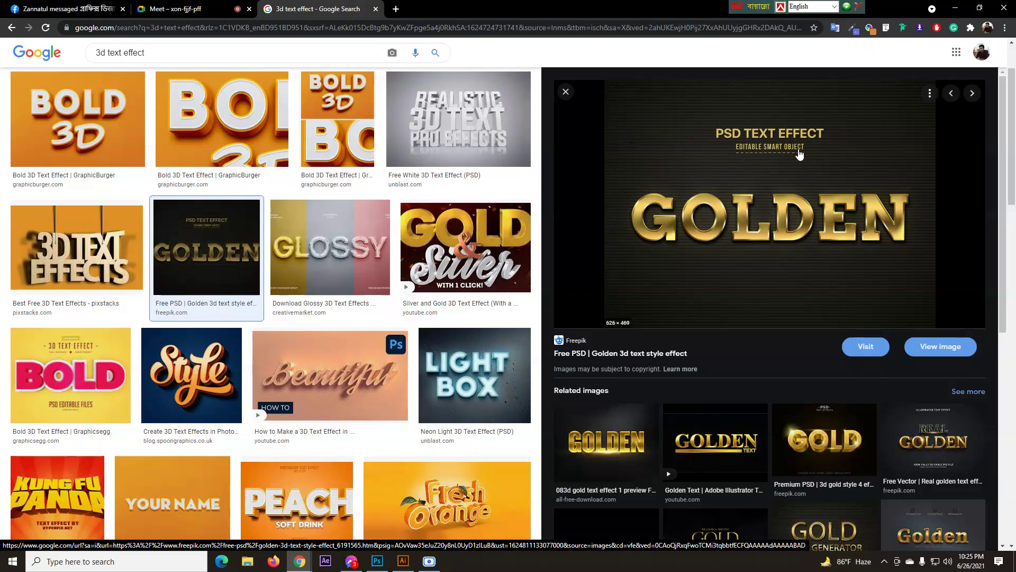
scroll(329, 339, "down", 3)
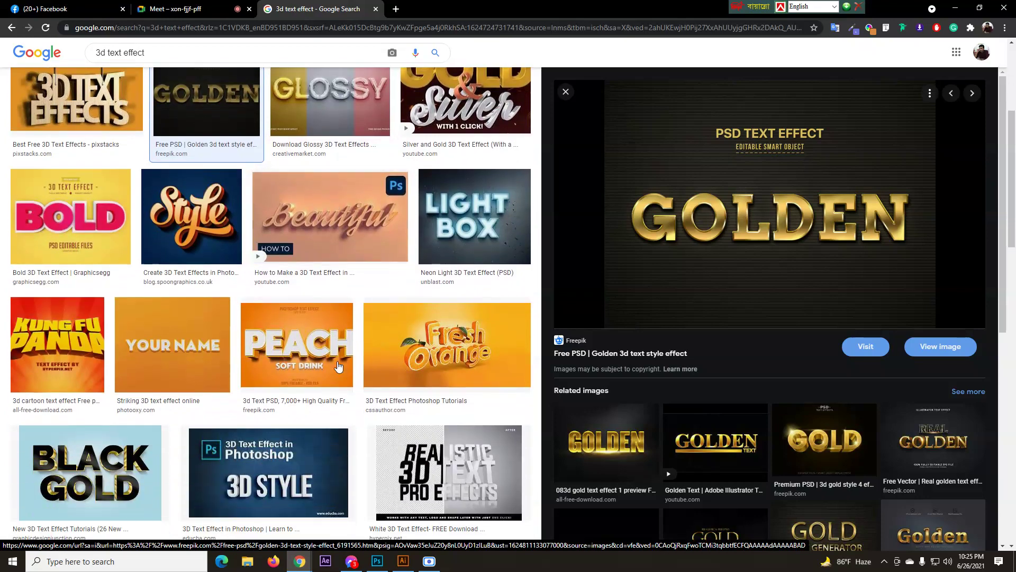
left_click(318, 360)
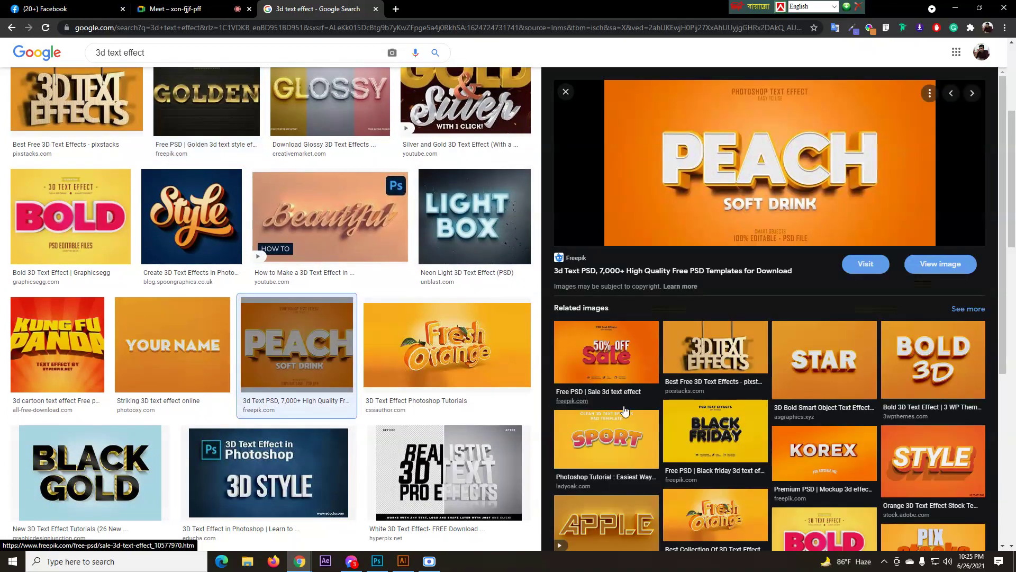
scroll(741, 329, "down", 2)
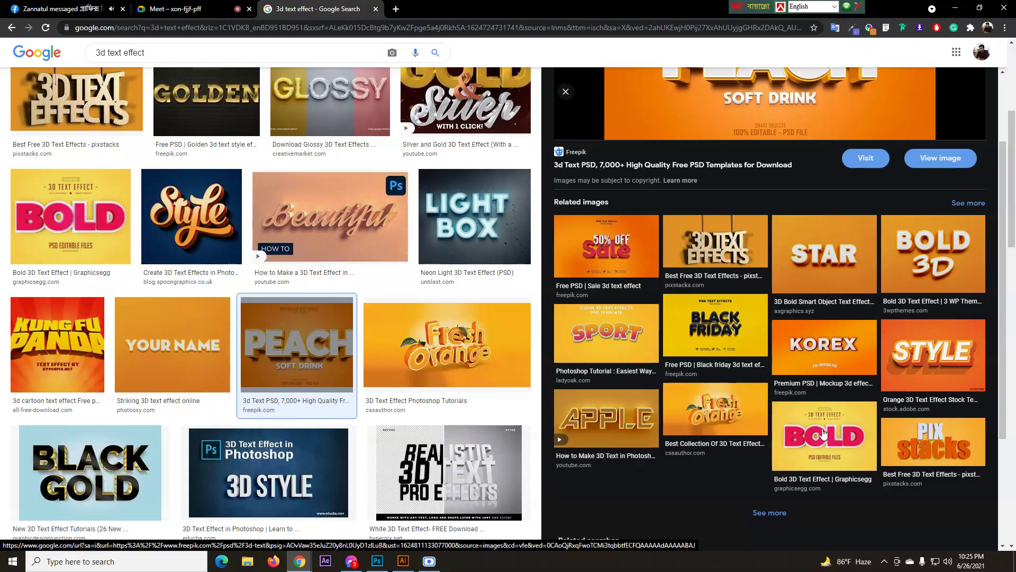
left_click(836, 443)
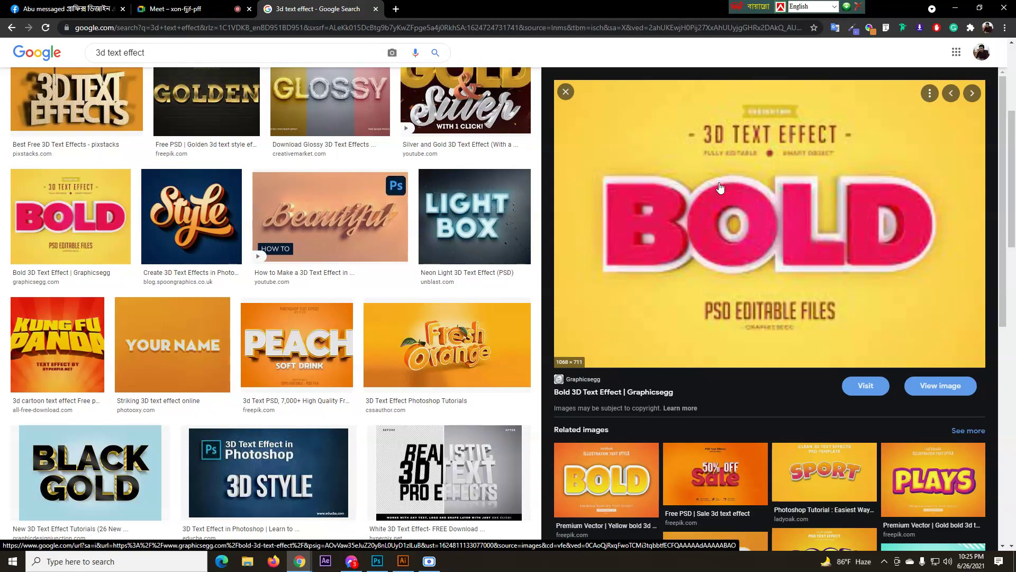
left_click(376, 9)
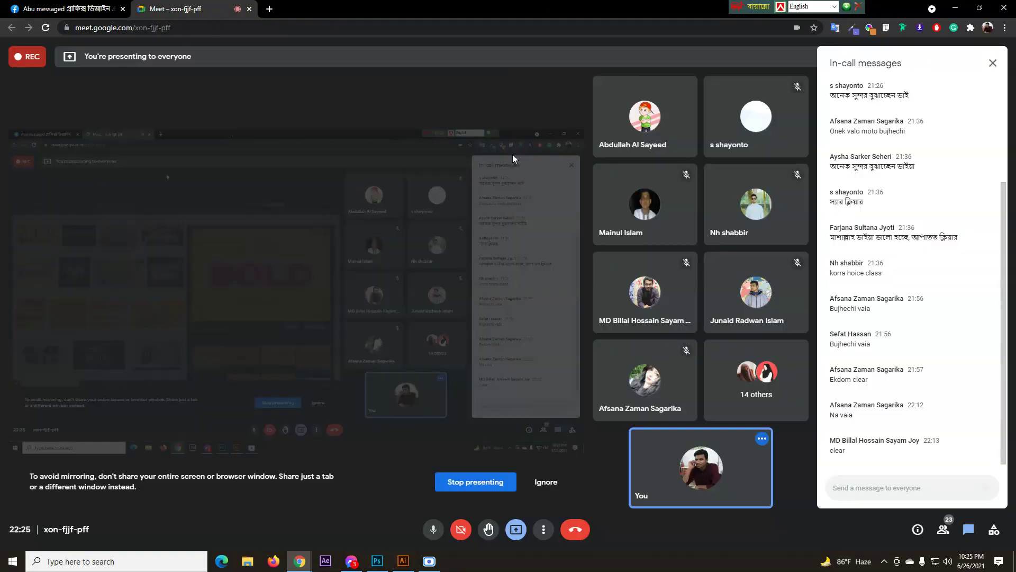
left_click(404, 561)
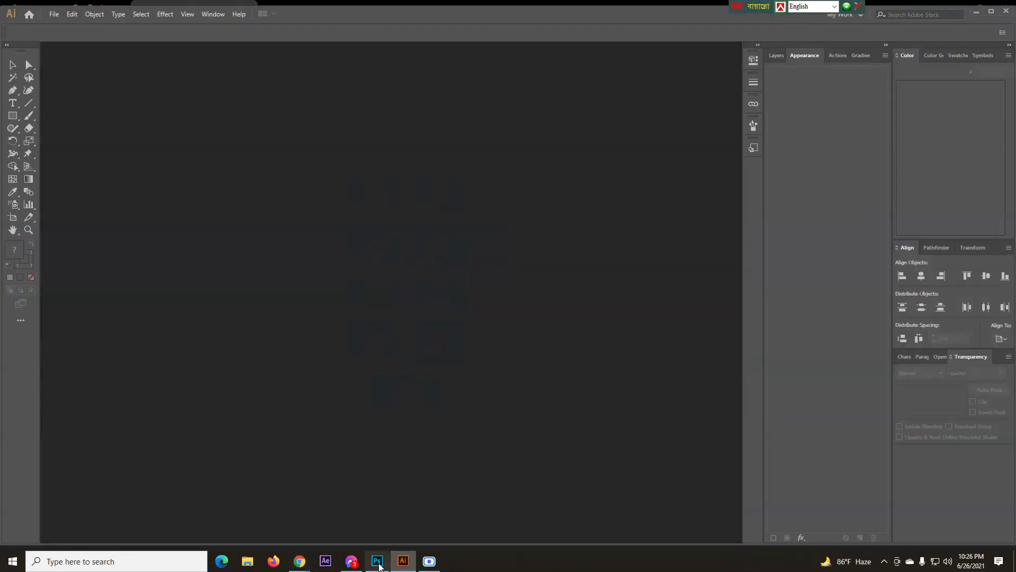
left_click(377, 561)
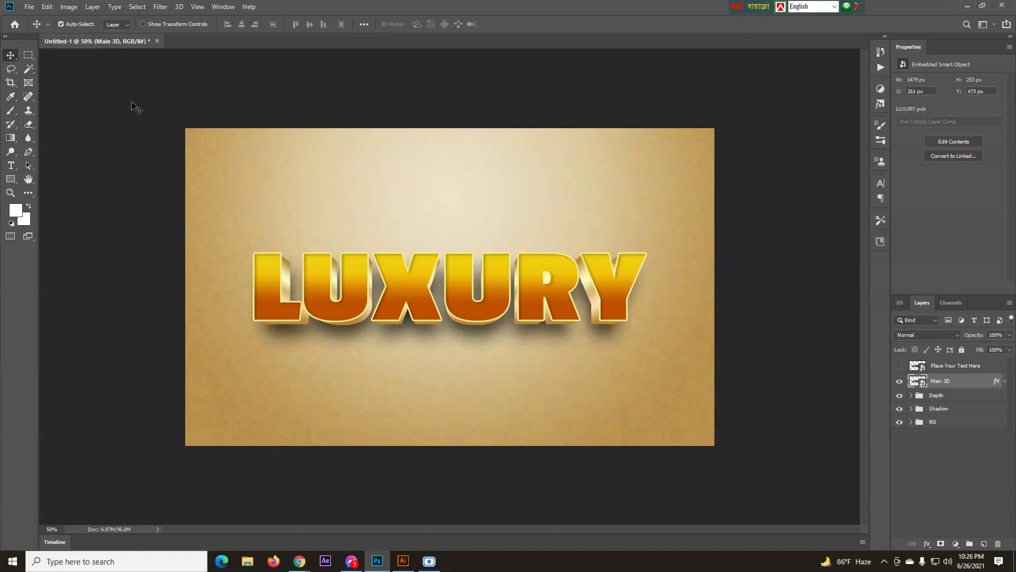
- Show the rulers and add a guide layout with 80 px top and bottom margins, removing both vertical guides
key("ctrl+r")
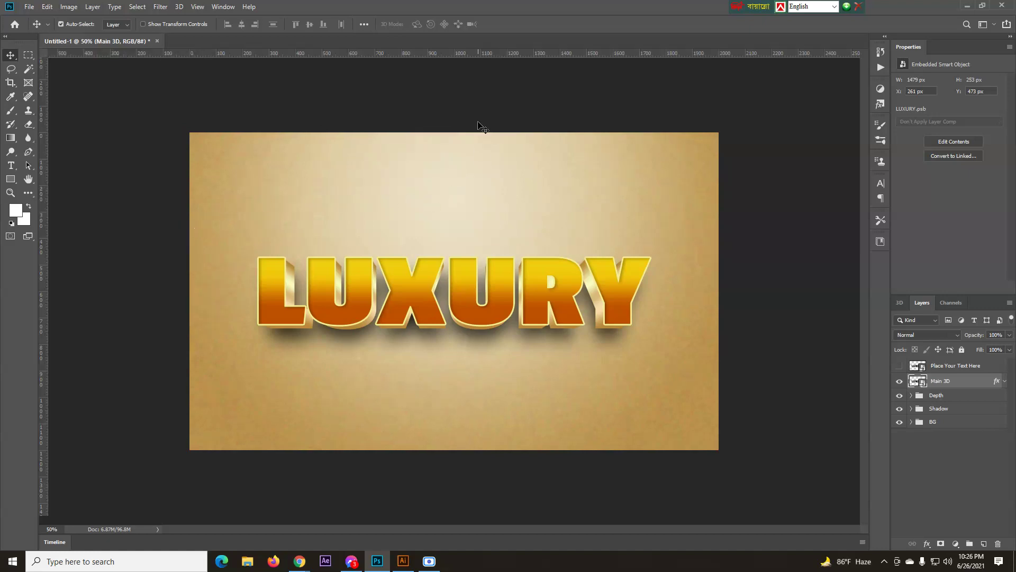
left_click(197, 7)
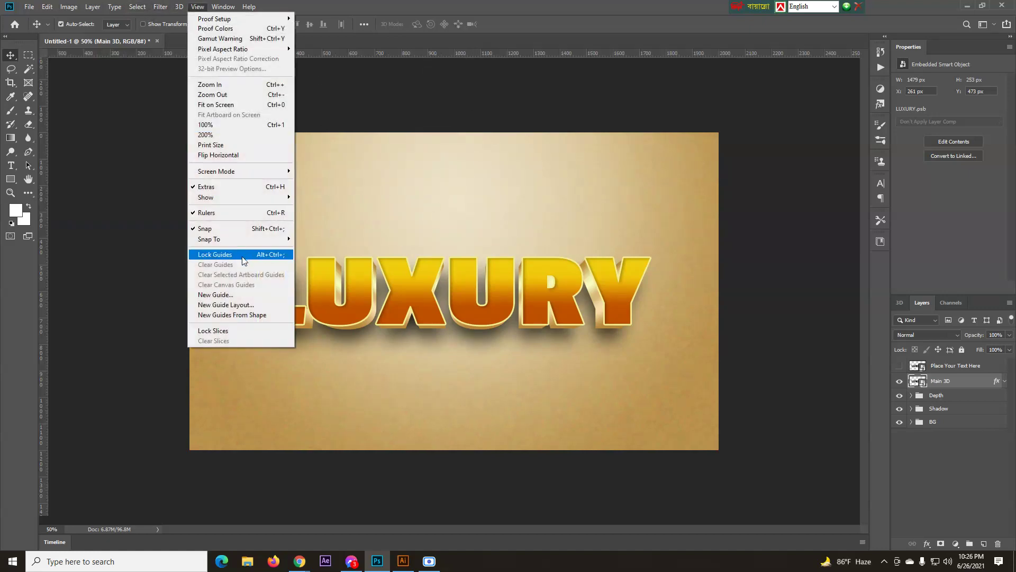
left_click(222, 297)
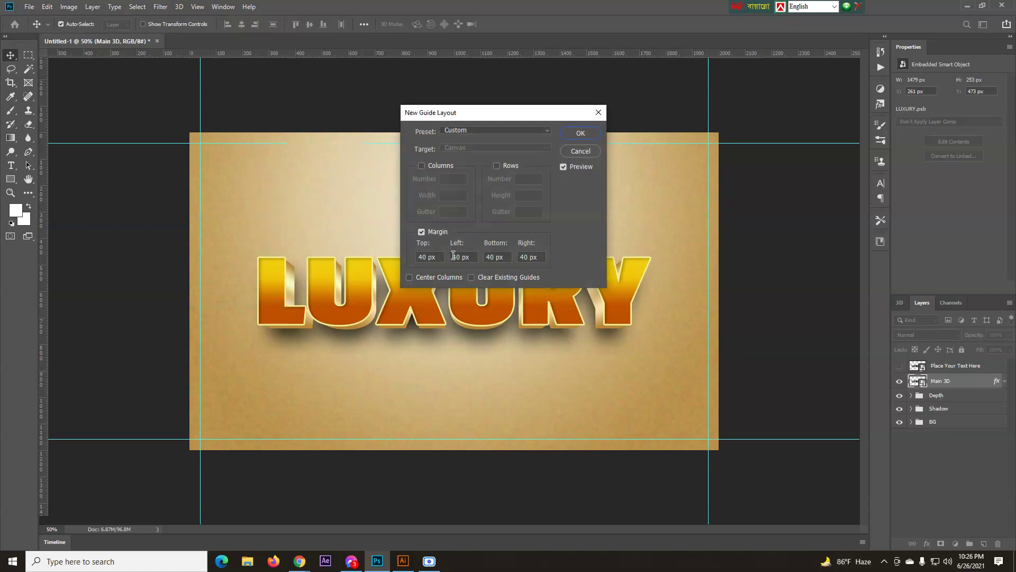
left_click_drag(441, 257, 413, 260)
type("80")
key("Tab")
key("Tab")
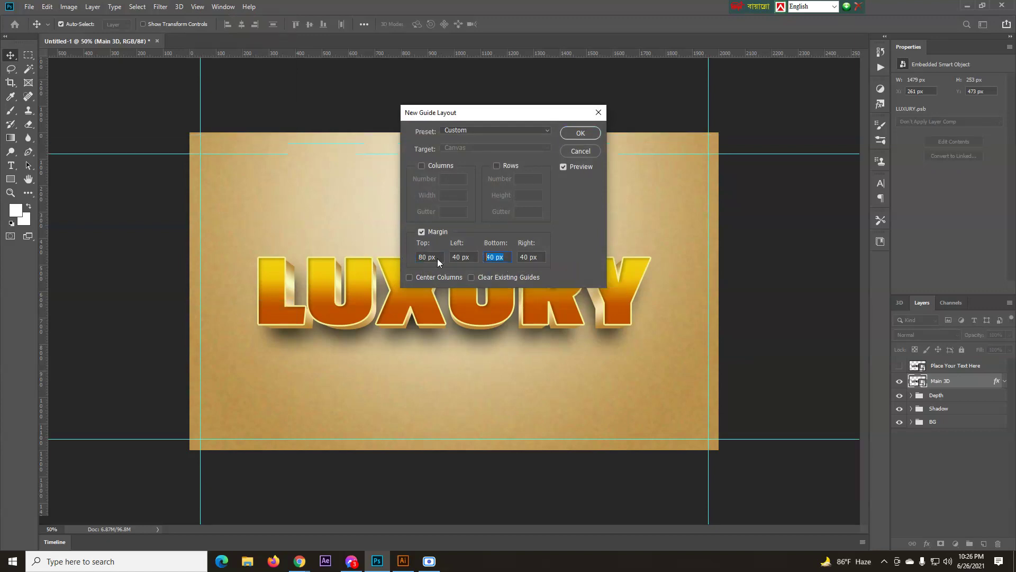
type("80")
left_click(580, 133)
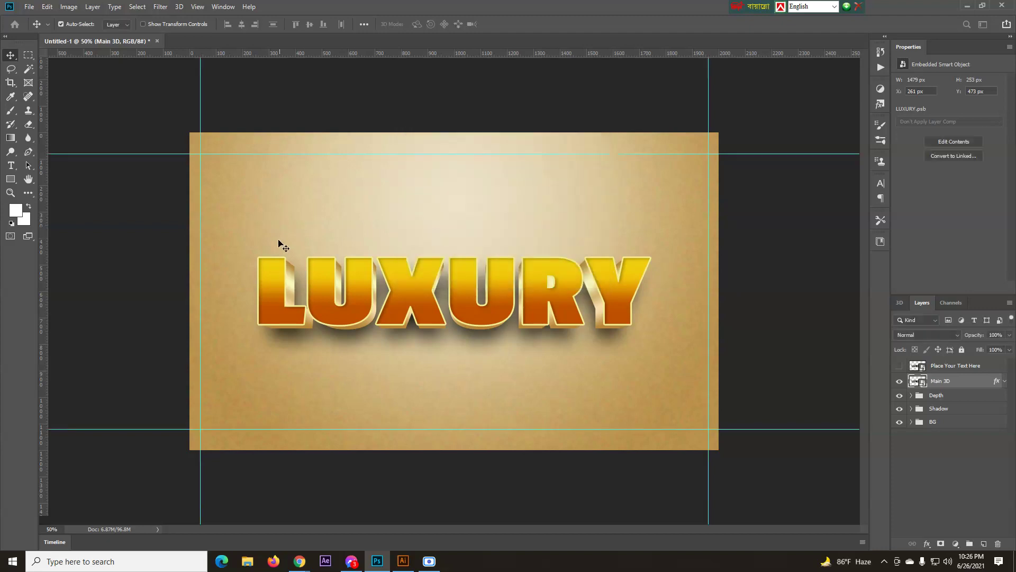
left_click_drag(199, 186, 46, 196)
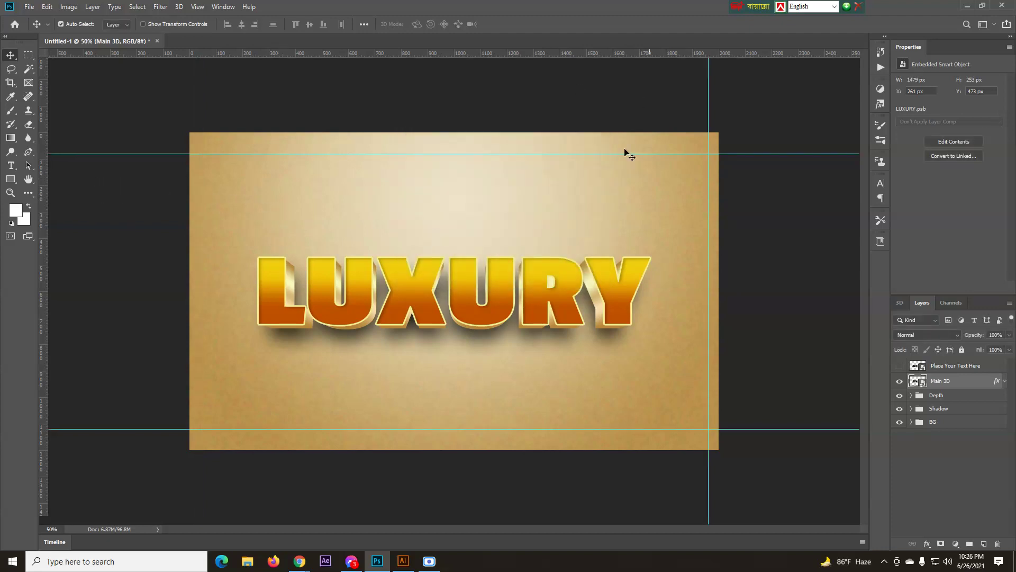
left_click_drag(708, 289, 46, 231)
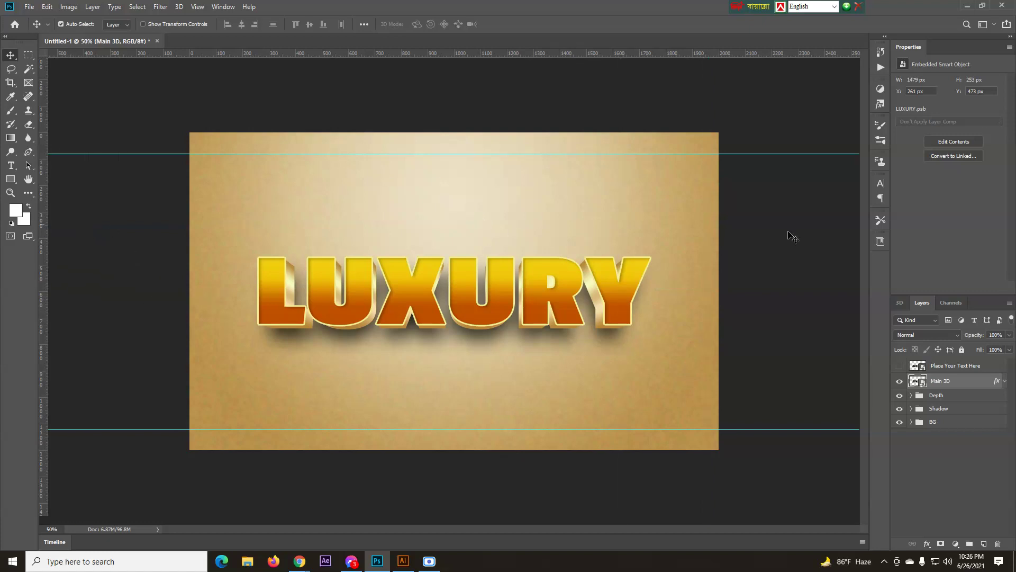
- Add the text "PSD PREMIUM TEXT EFFECT" in black Passion One Bold above the LUXURY lettering, just under the upper guide
left_click(10, 112)
left_click(11, 165)
left_click(417, 184)
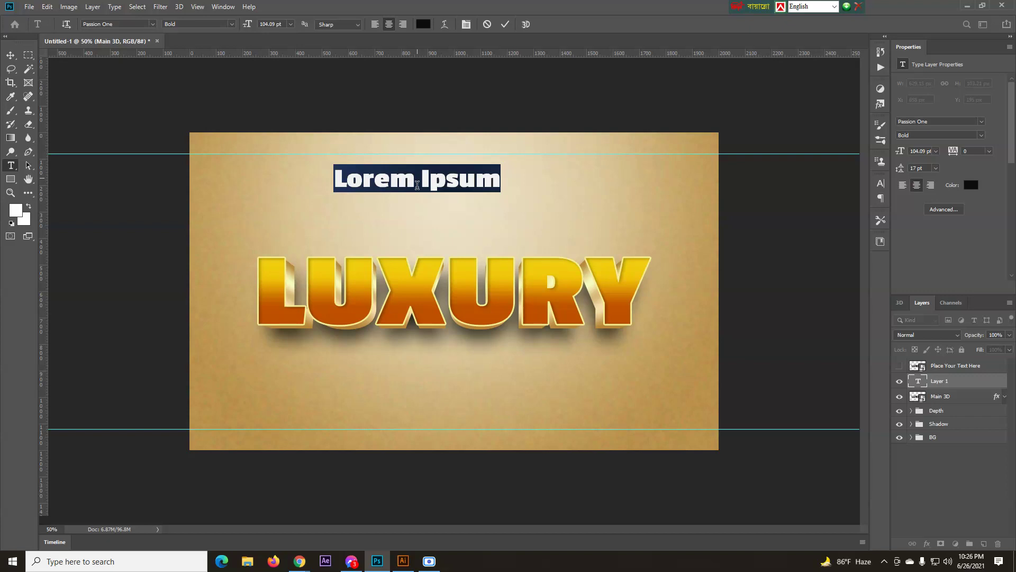
type("PS")
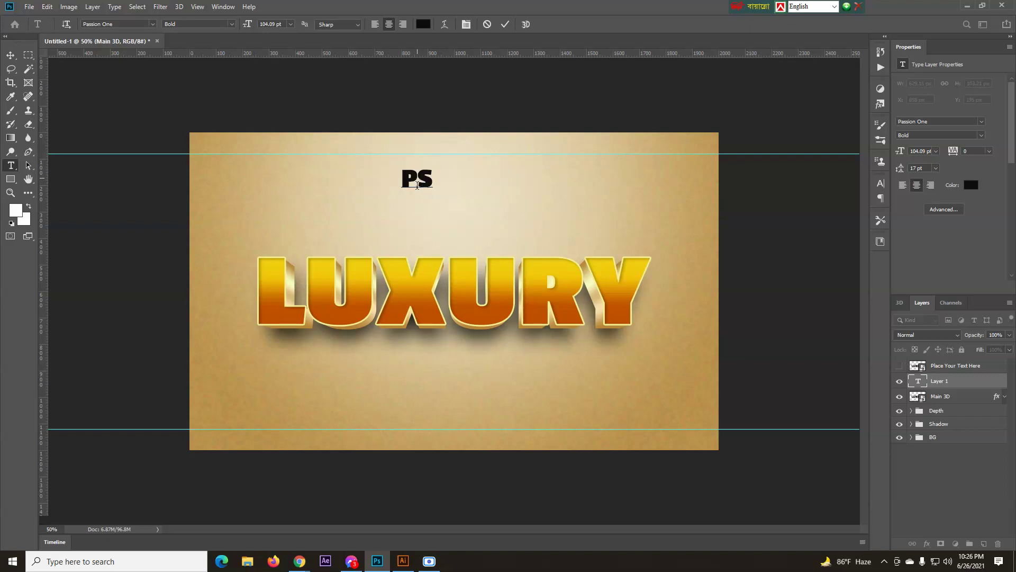
type("D")
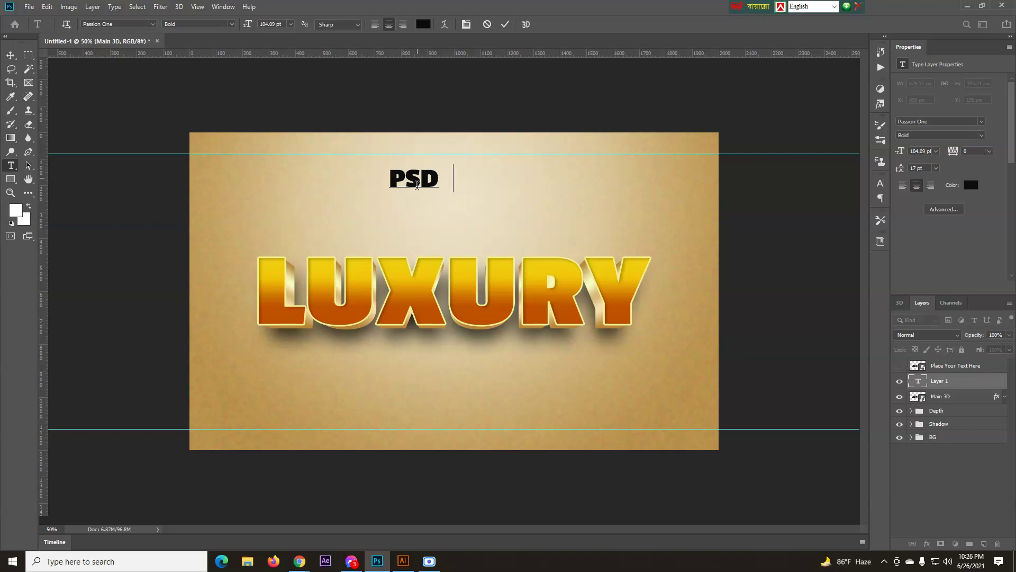
type(" PRE")
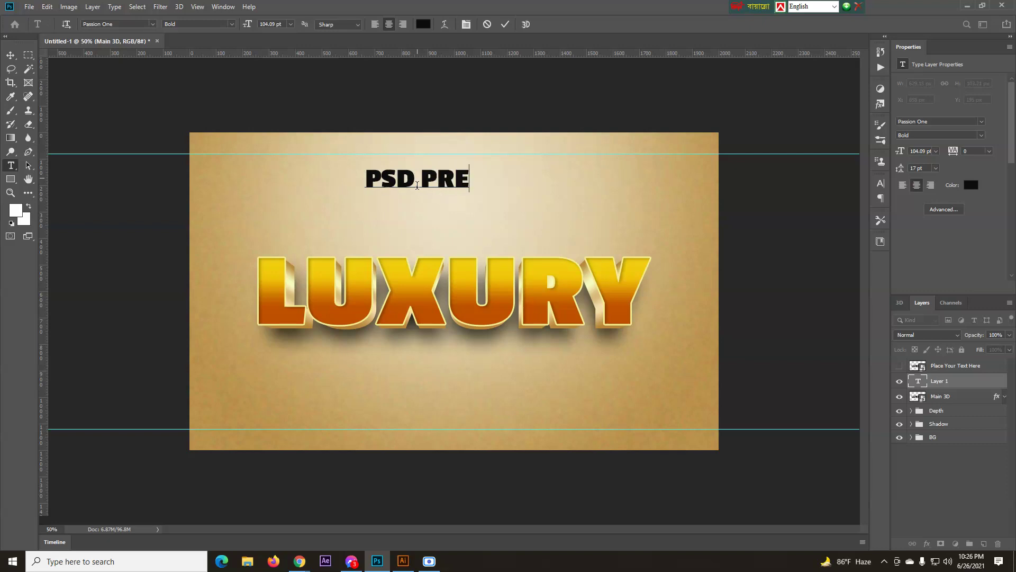
type("MIU")
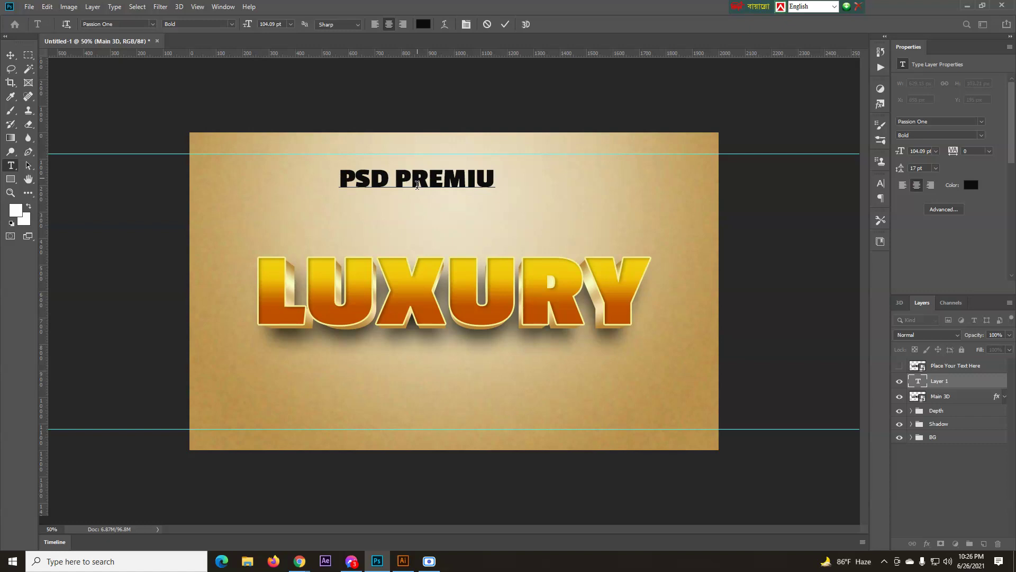
type("M TEXT")
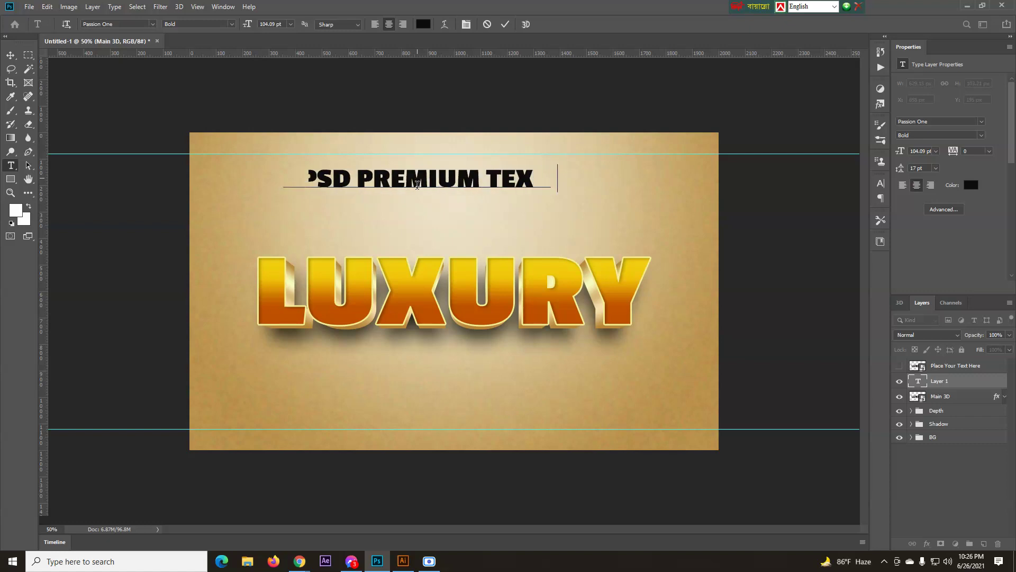
type(" EFFECT")
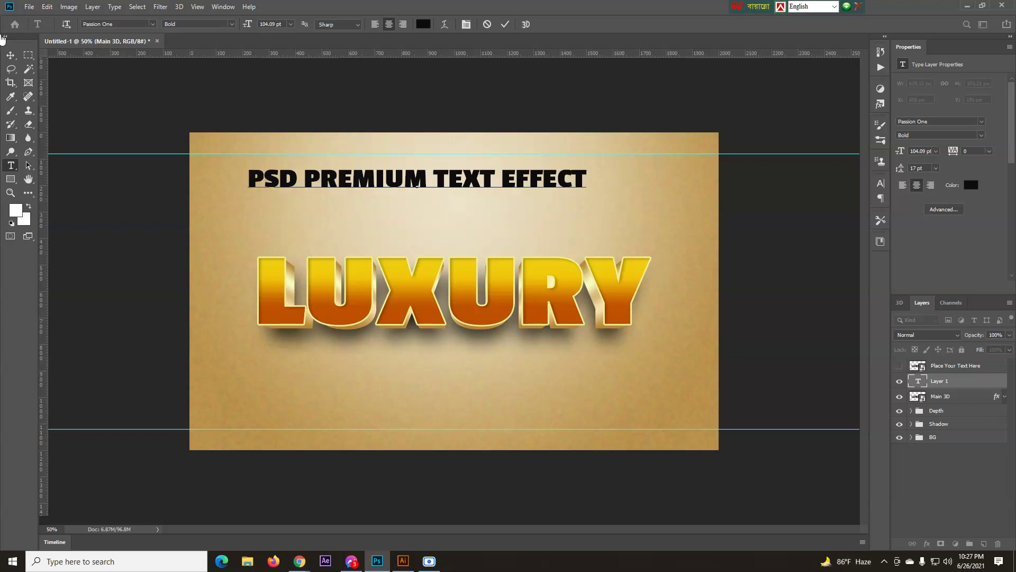
left_click(11, 55)
left_click(11, 166)
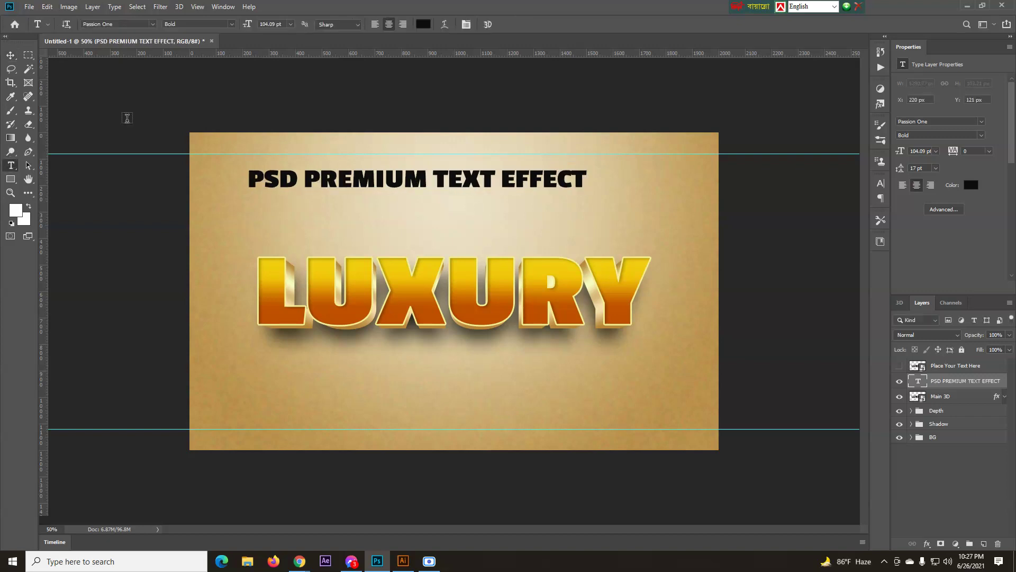
- Set the "PSD PREMIUM TEXT EFFECT" heading to Montserrat Bold at 36 pt
left_click(135, 24)
left_click(135, 25)
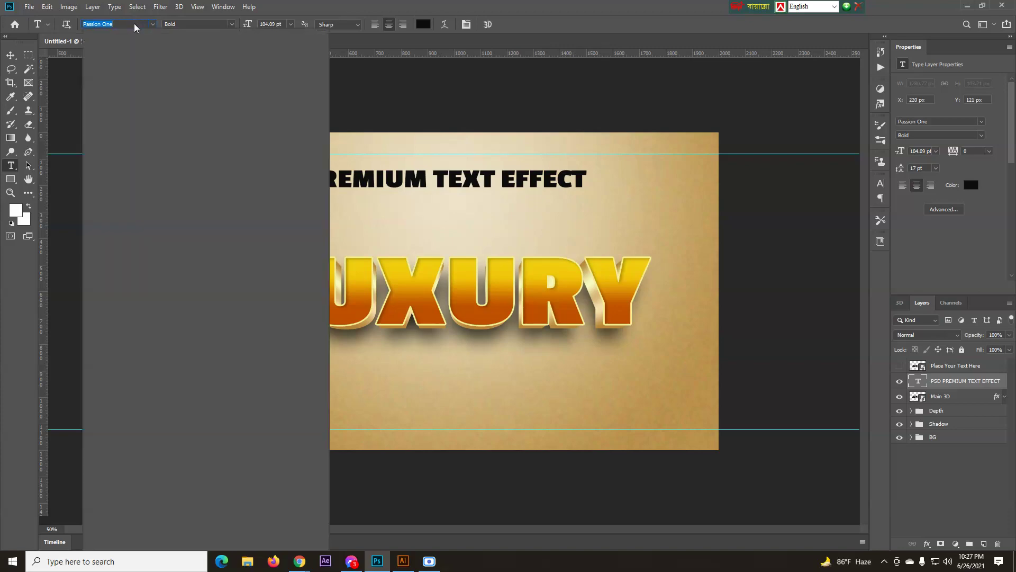
type("m")
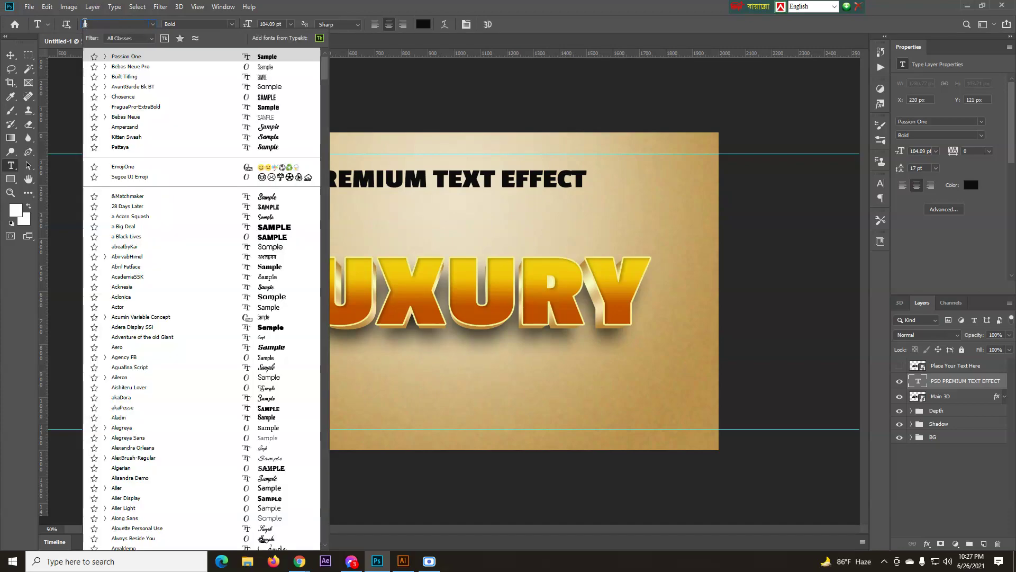
type("on")
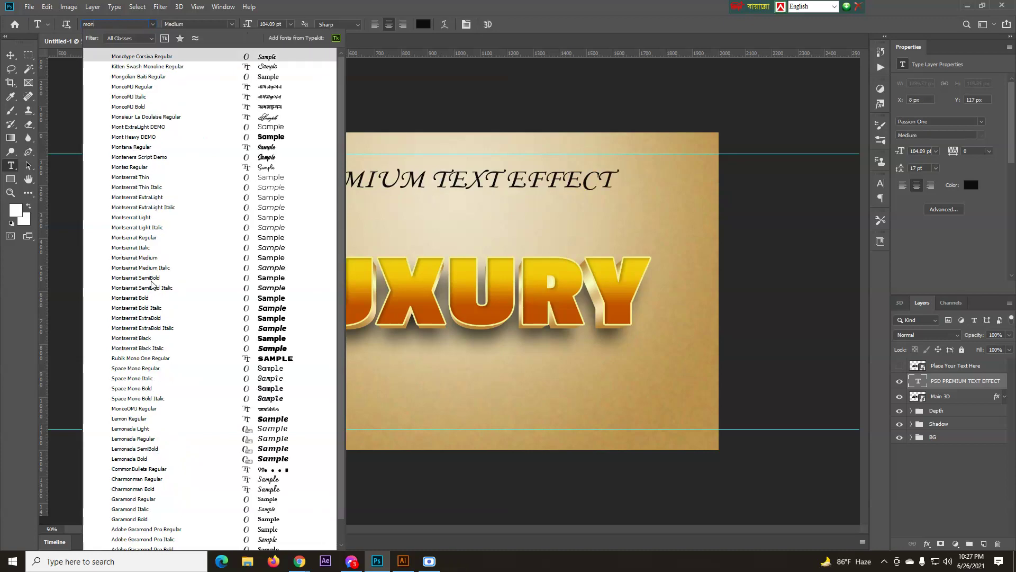
left_click(148, 300)
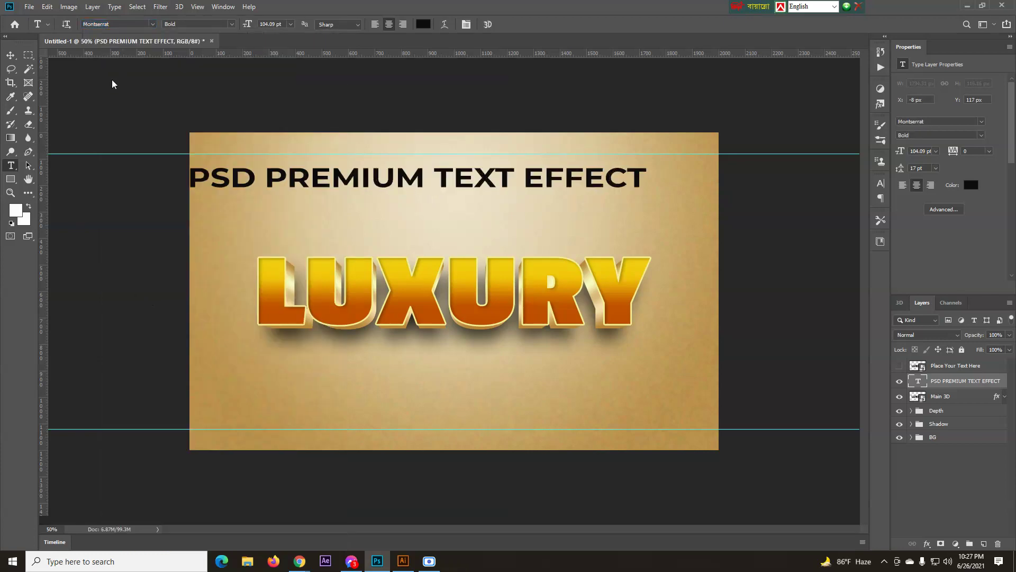
left_click(10, 55)
left_click(11, 166)
left_click(290, 25)
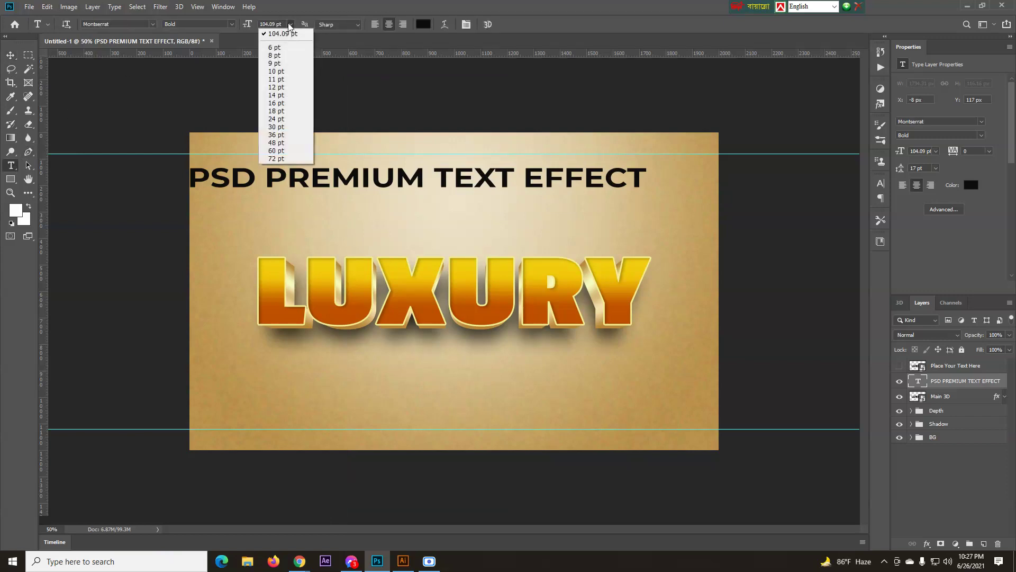
left_click(293, 135)
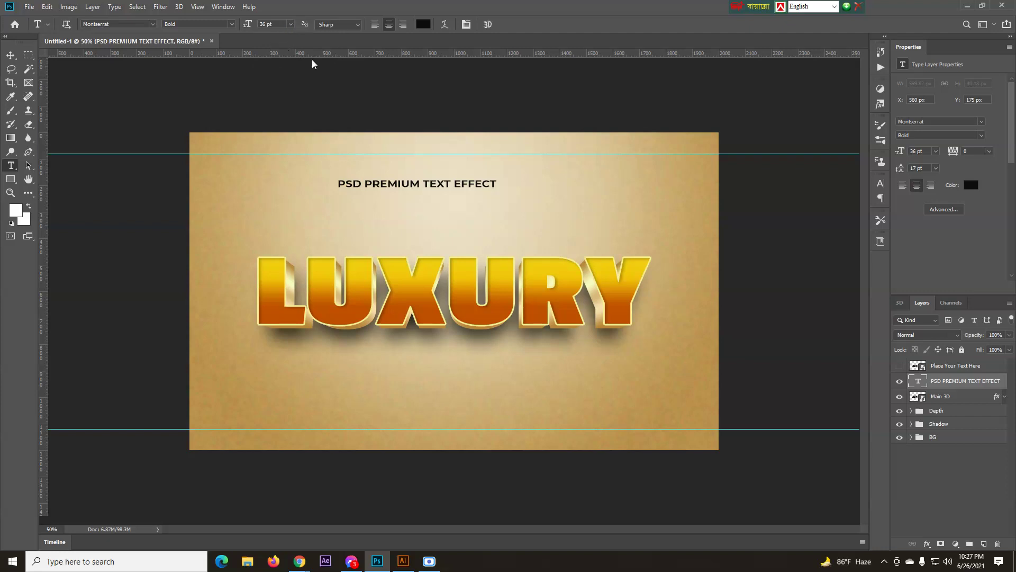
- Center the heading horizontally on the whole canvas and clear the selection
left_click(10, 56)
key("ctrl")
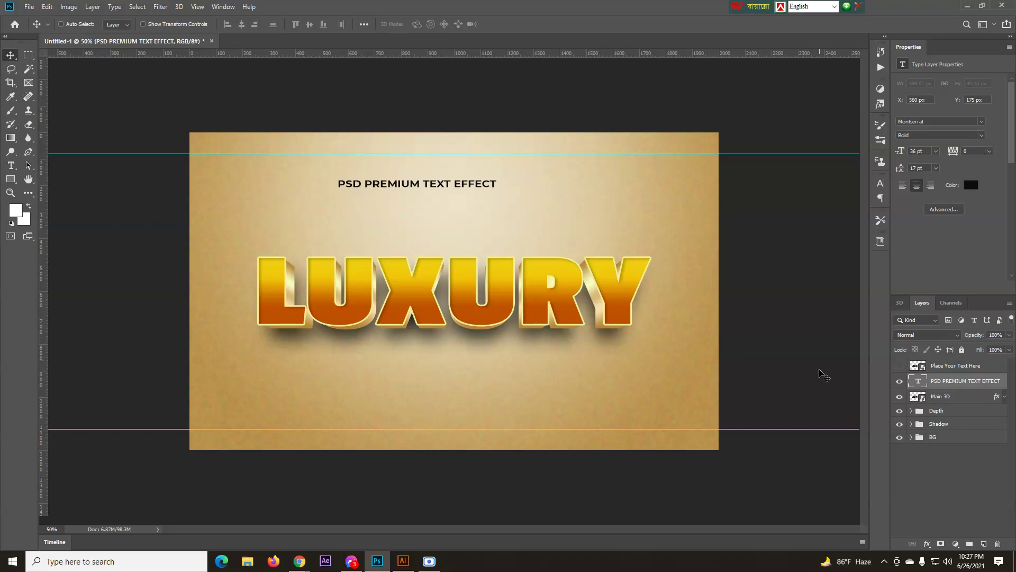
key("ctrl+a")
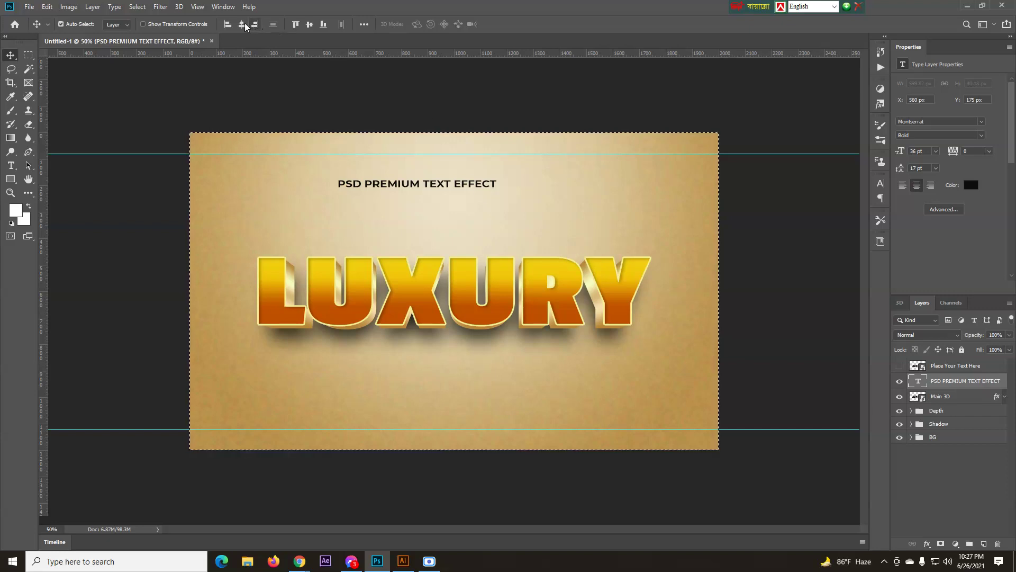
left_click(241, 27)
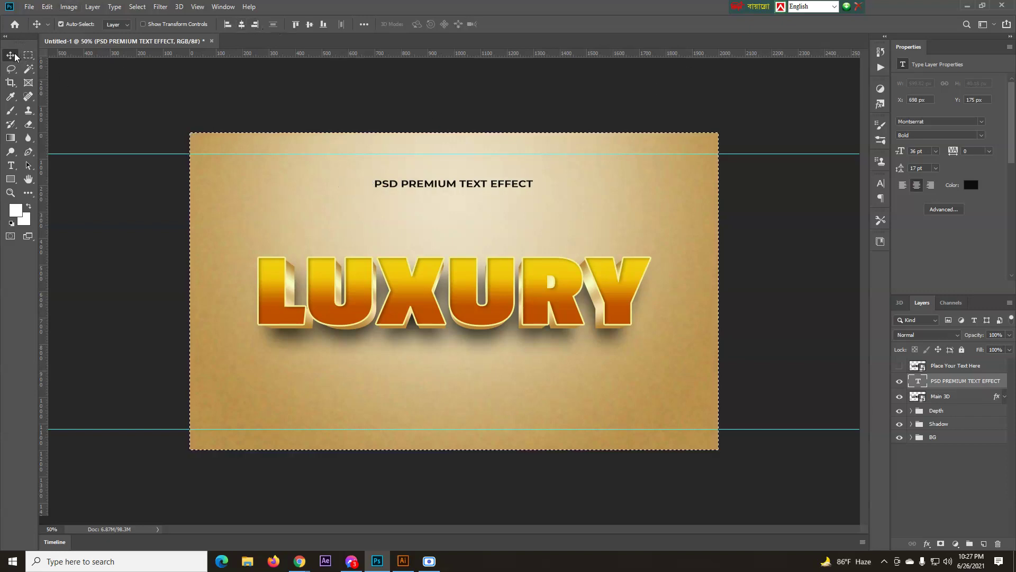
left_click(778, 335)
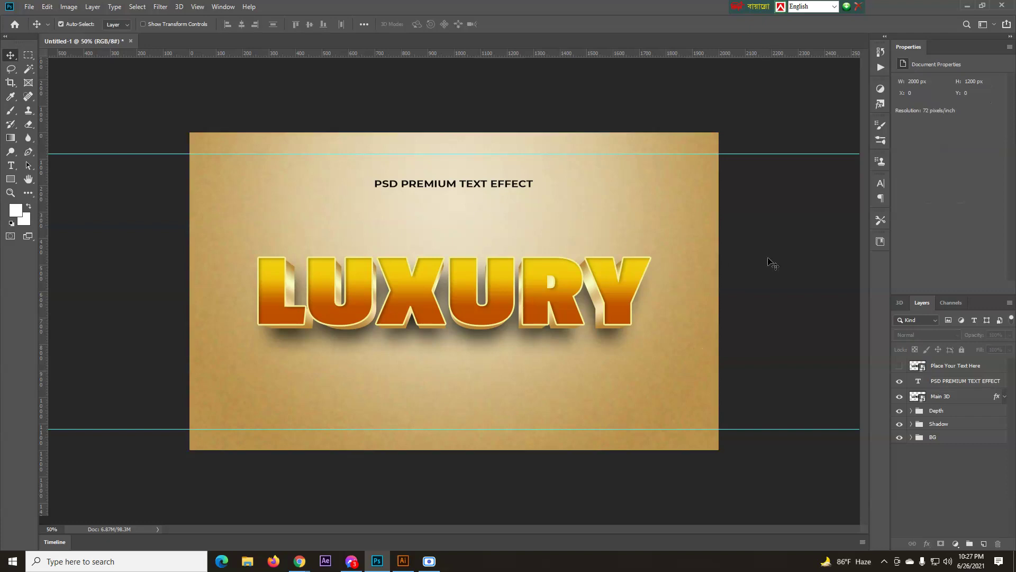
- Move the "PSD PREMIUM TEXT EFFECT" heading up against the upper guide, to about X 673 px, Y 79 px
left_click(962, 370)
left_click(963, 384)
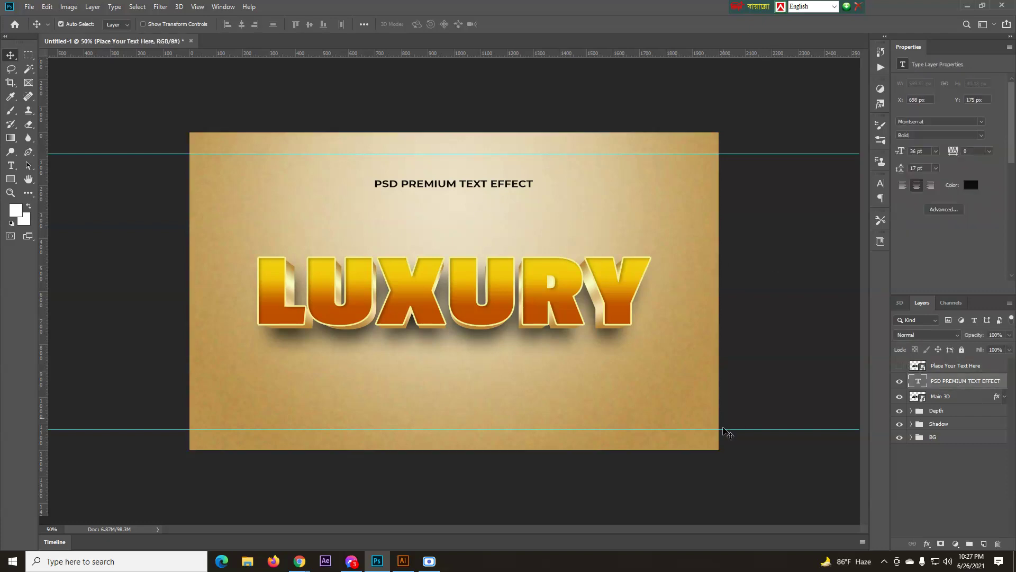
key("ctrl+t")
key("ctrl+1")
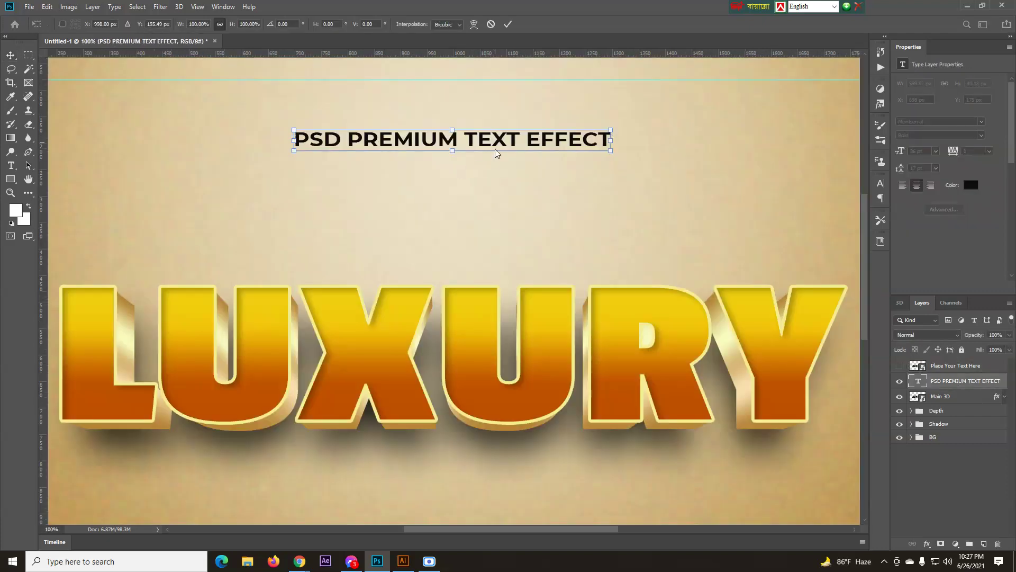
left_click_drag(491, 141, 485, 94)
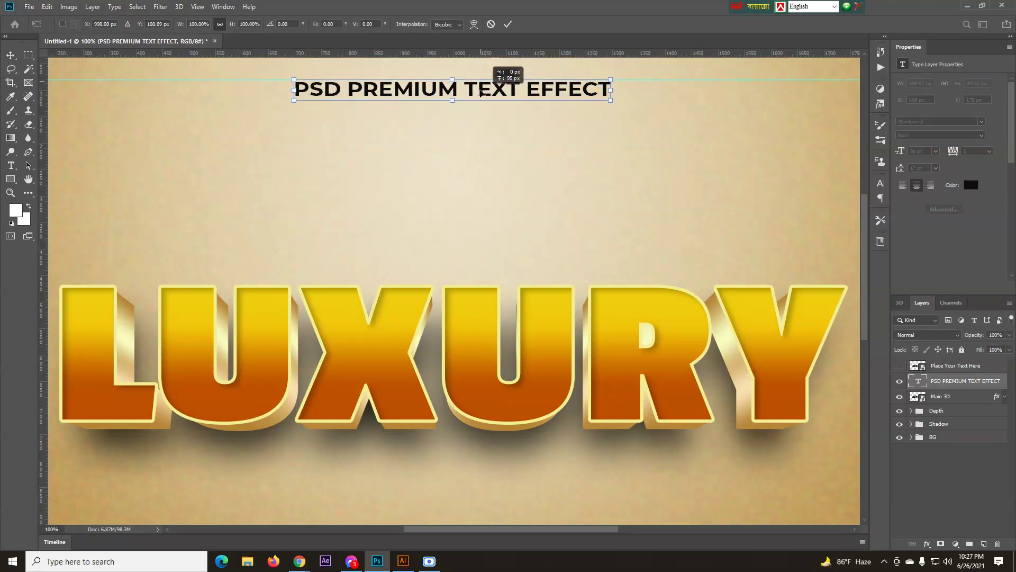
left_click_drag(479, 91, 466, 91)
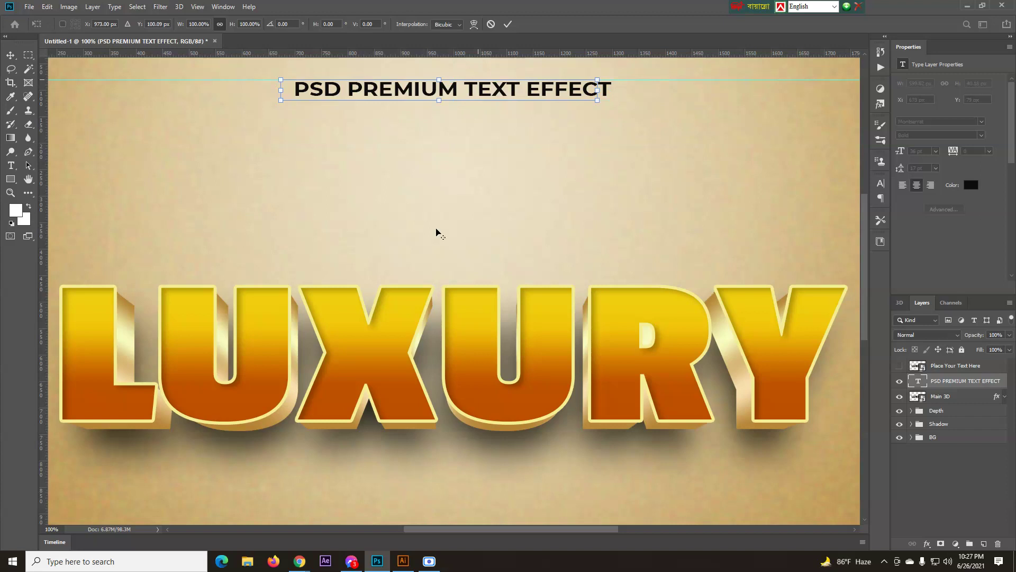
key("ctrl+minus")
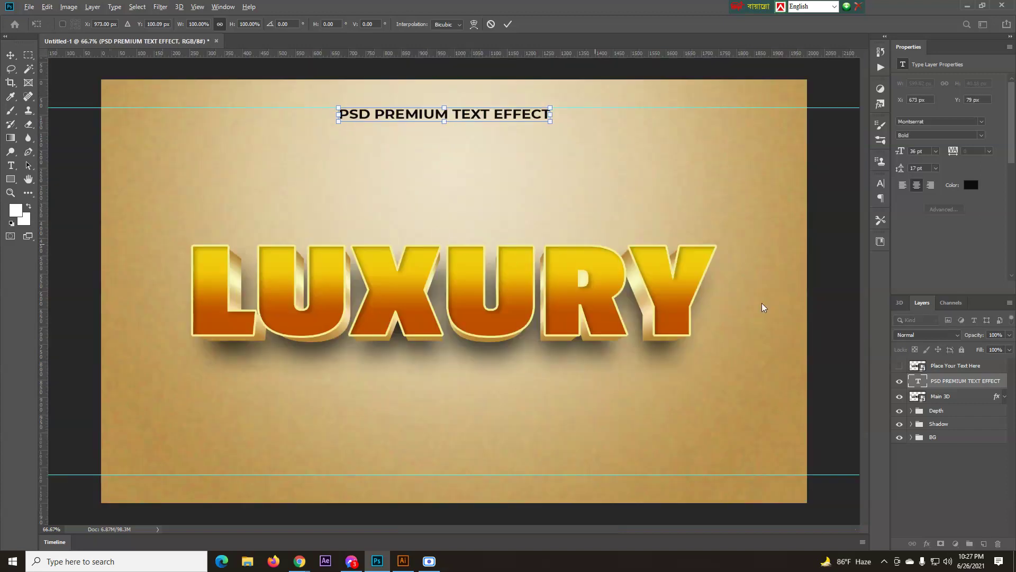
key("Return")
key("ctrl+minus")
key("ctrl+minus")
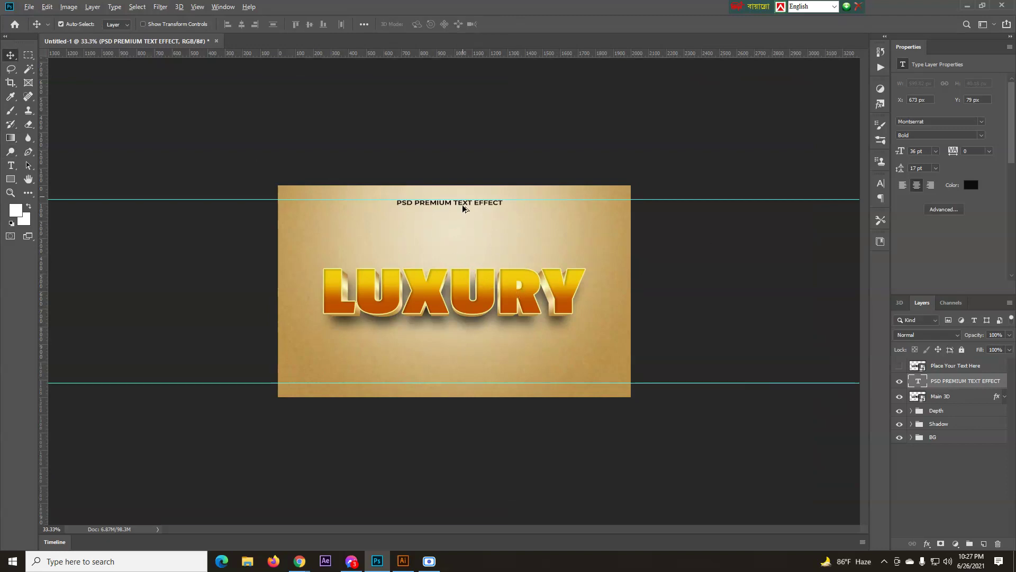
left_click_drag(464, 210, 774, 350)
key("ctrl+z")
key("ctrl+z")
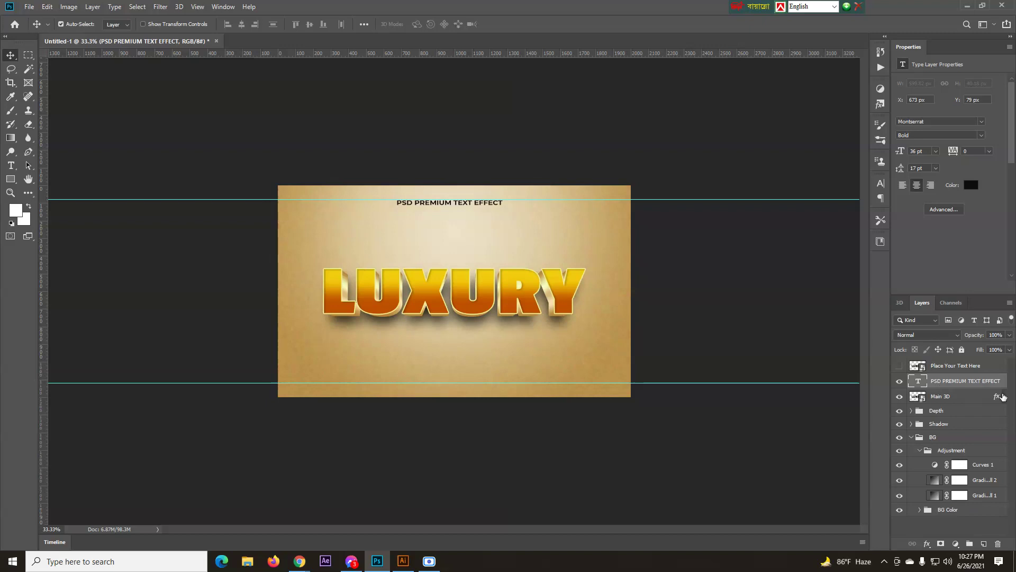
left_click(1004, 396)
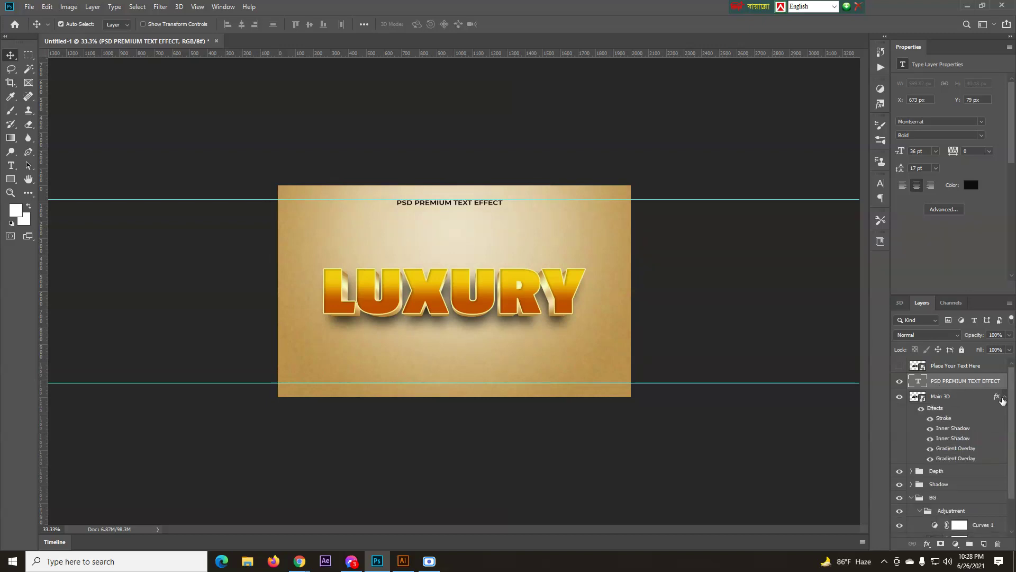
left_click(1001, 397)
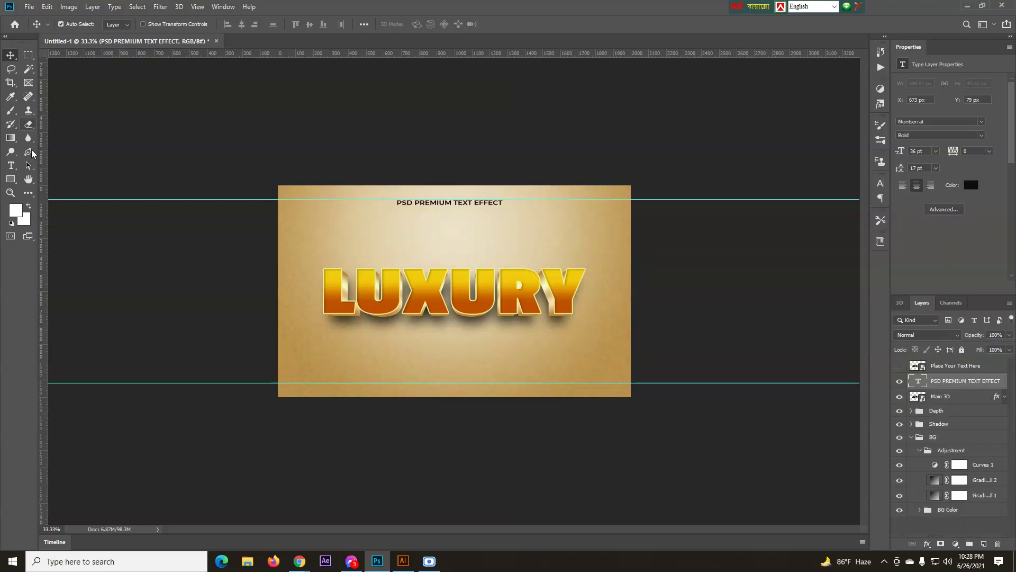
key("ctrl+t")
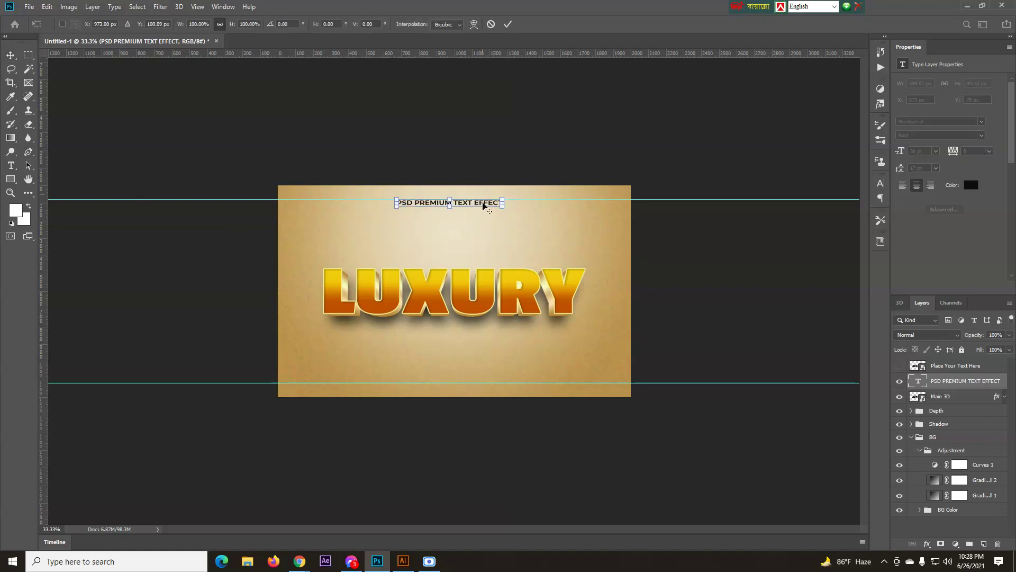
left_click_drag(483, 205, 478, 264)
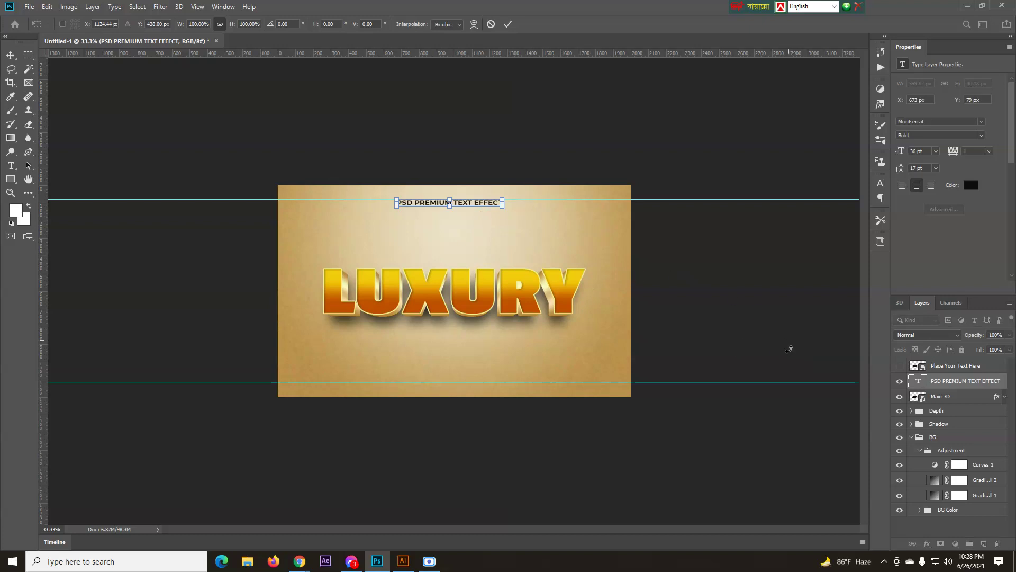
key("Return")
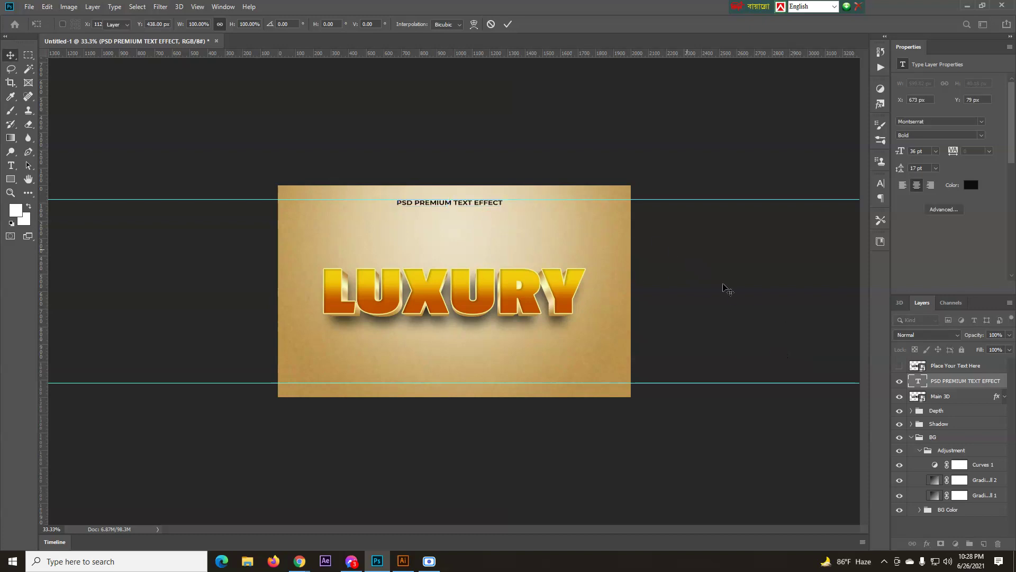
- Duplicate the heading, place the copy at the lower guide and replace its text with "100% EDITABLE"
key("ctrl+j")
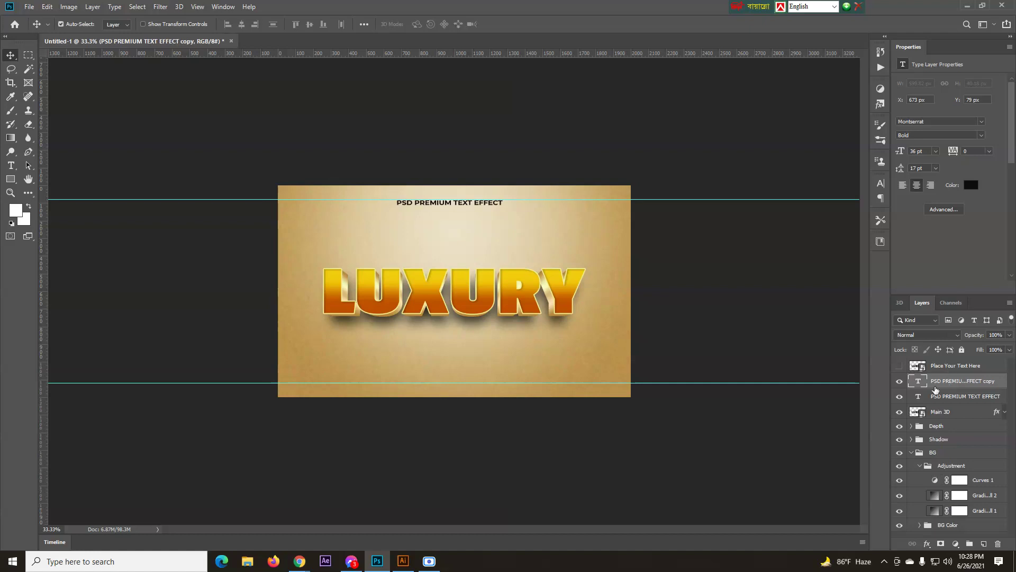
left_click_drag(458, 203, 456, 405)
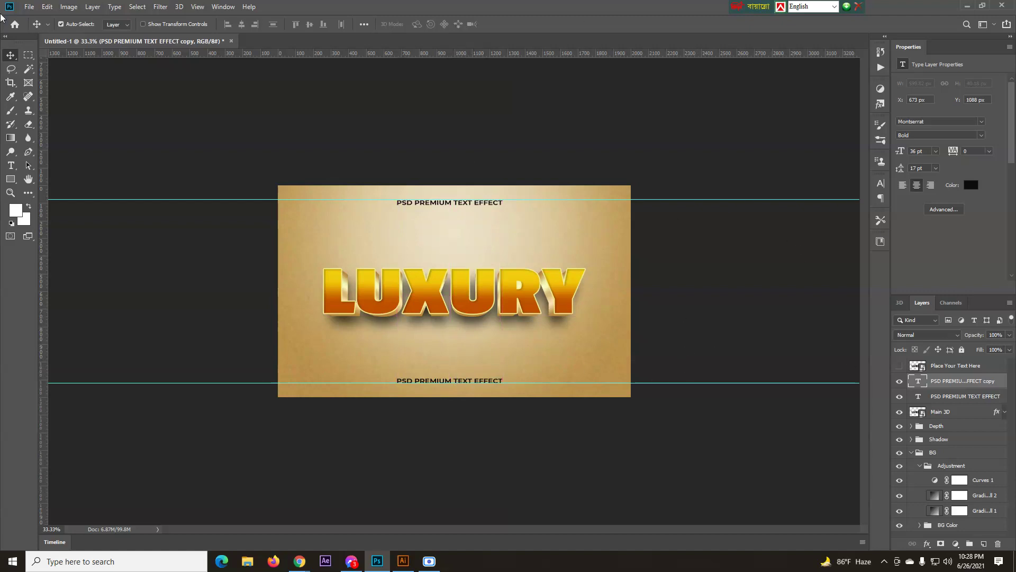
left_click(10, 166)
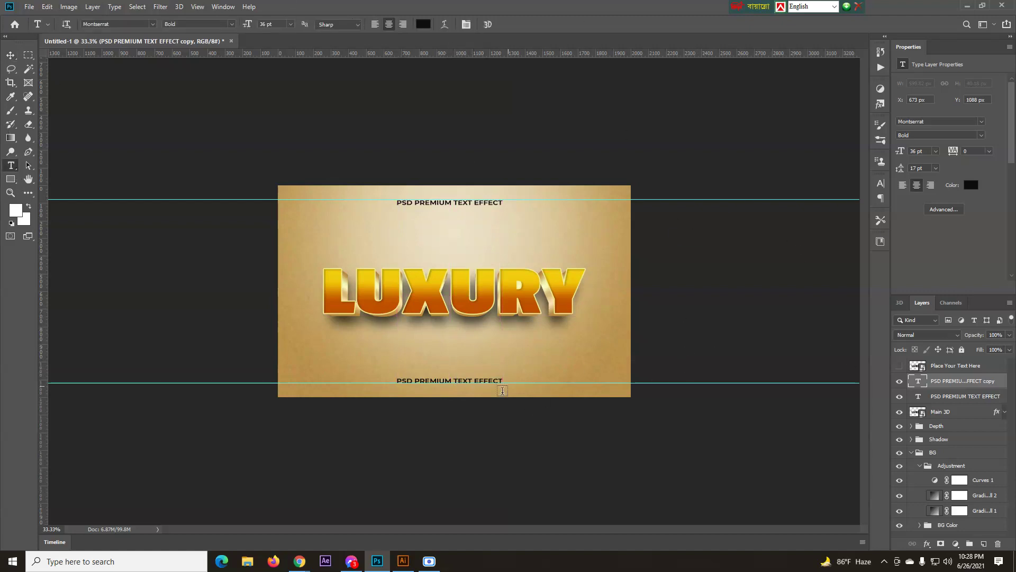
left_click_drag(501, 380, 340, 389)
type("100%")
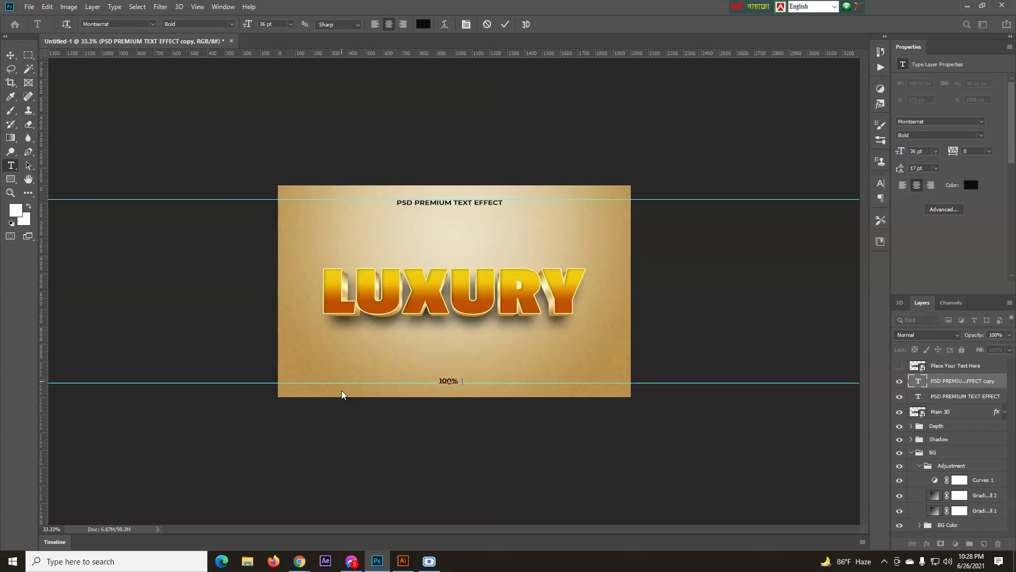
type(" EDITABLE TEXT")
key("BackSpace")
key("BackSpace")
key("BackSpace")
key("BackSpace")
key("BackSpace")
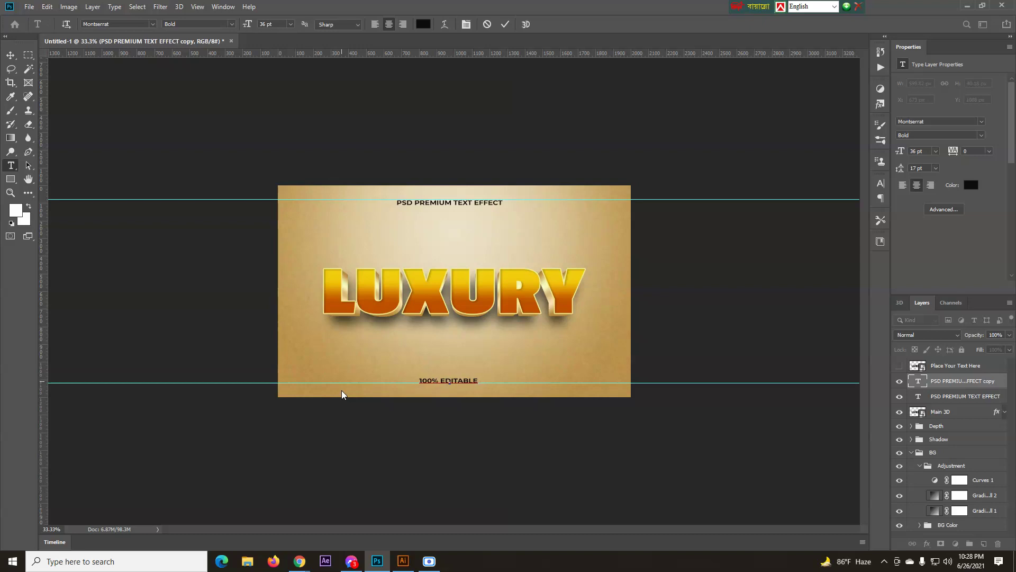
left_click(11, 55)
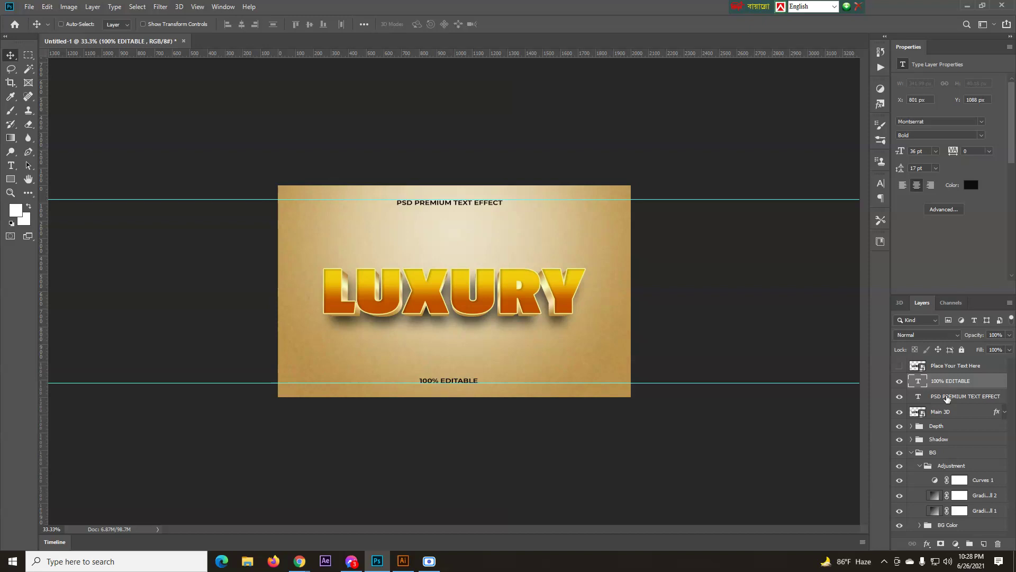
- Recolor both the "PSD PREMIUM TEXT EFFECT" heading and the "100% EDITABLE" footer to the dark gold 92620c
left_click(937, 398, "ctrl")
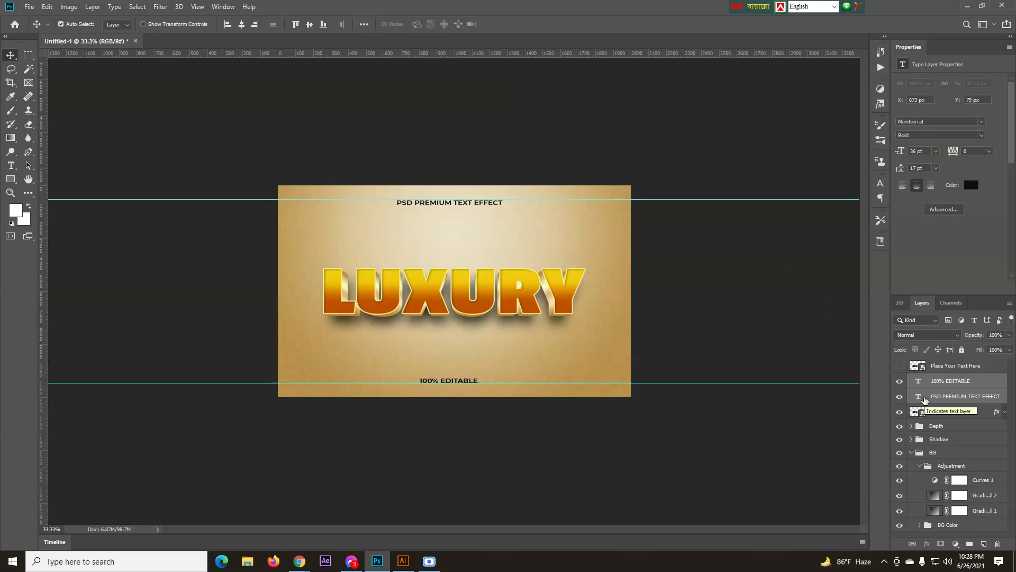
left_click(10, 167)
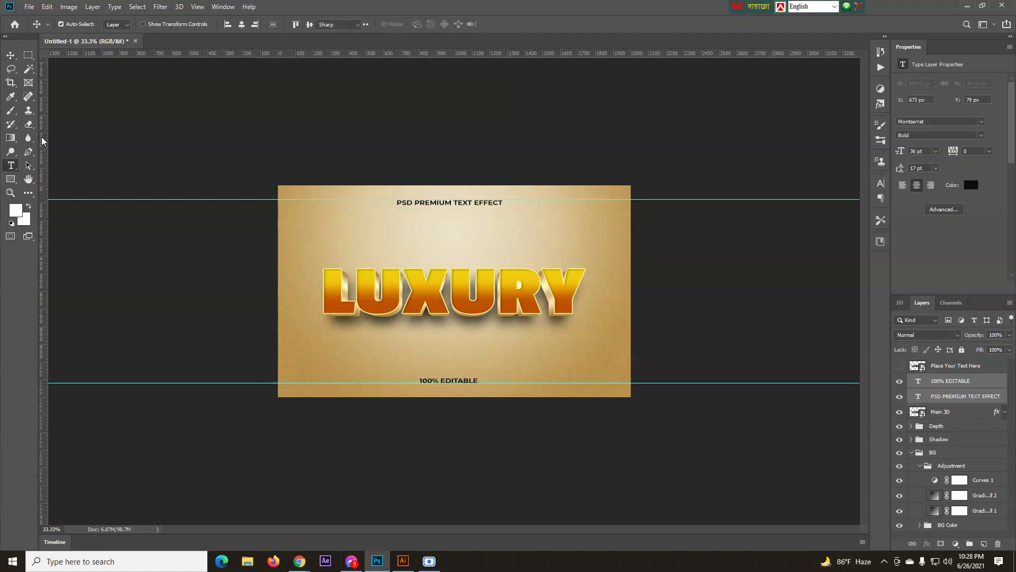
left_click(423, 23)
type("ffffff")
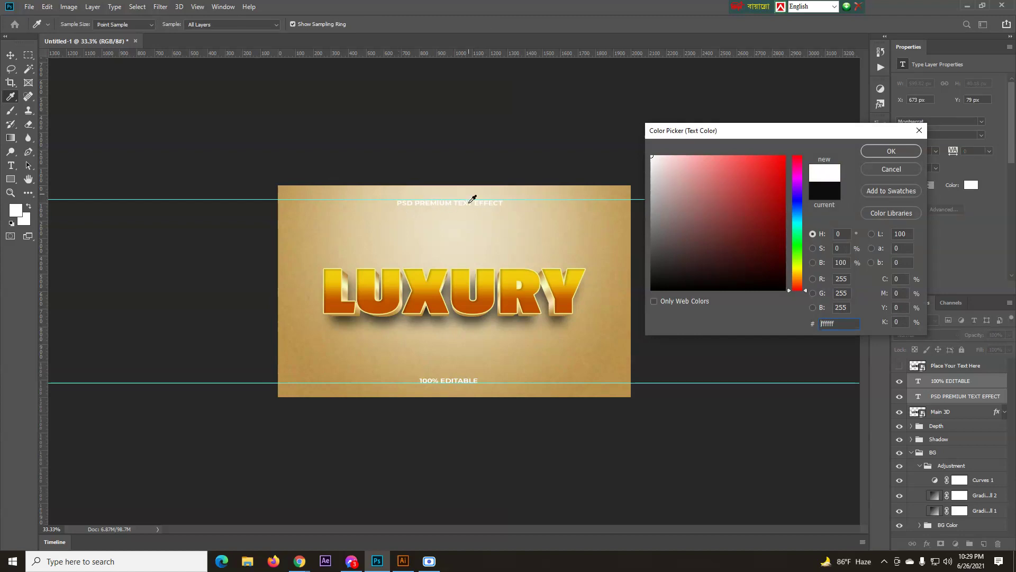
left_click(728, 223)
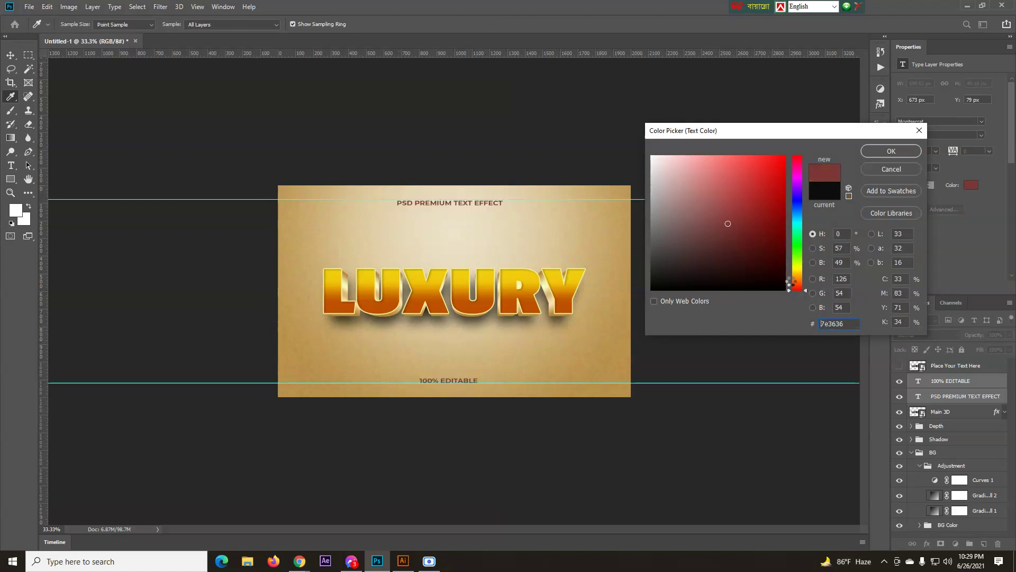
left_click(780, 173)
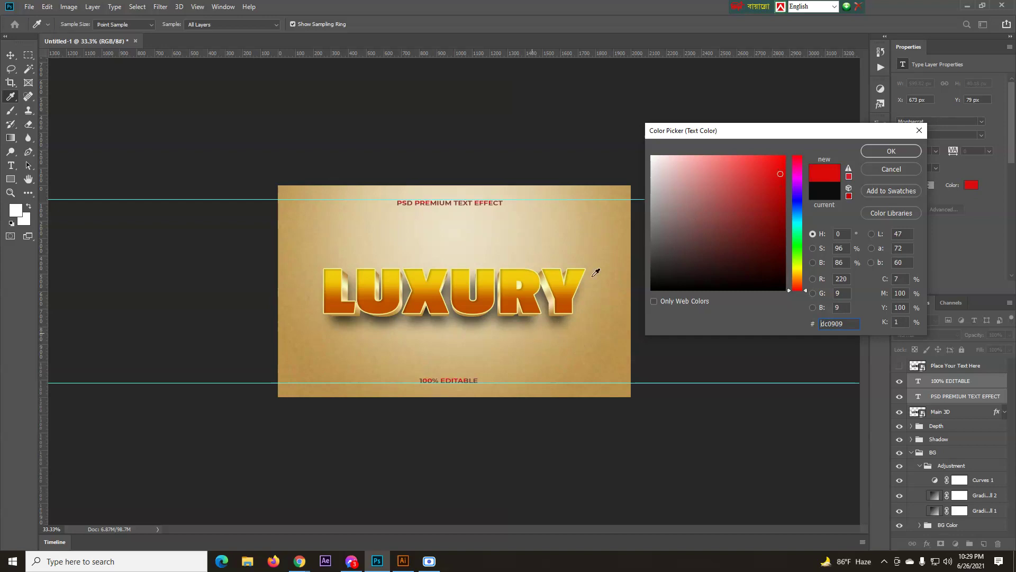
left_click(562, 290)
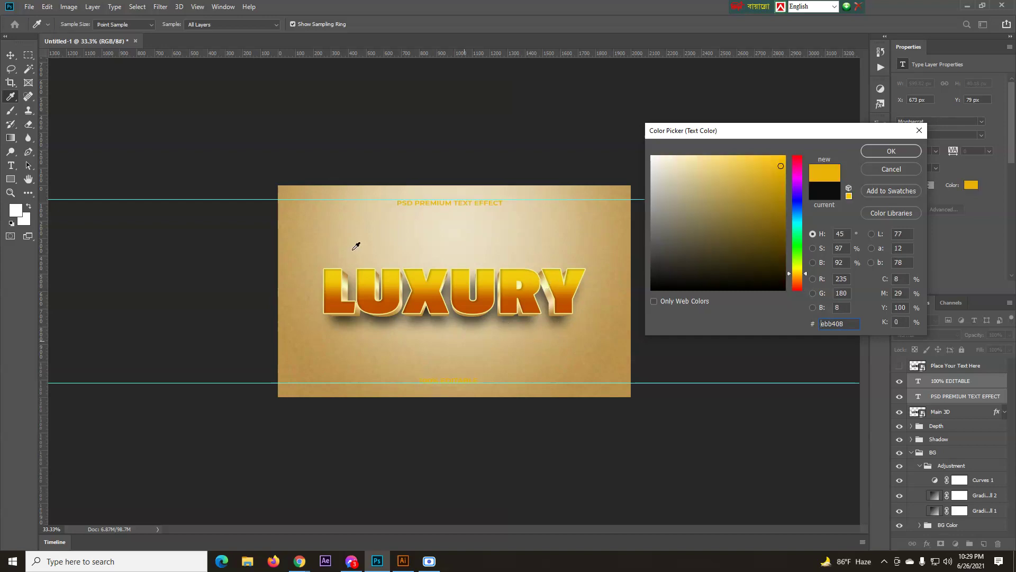
left_click(293, 361)
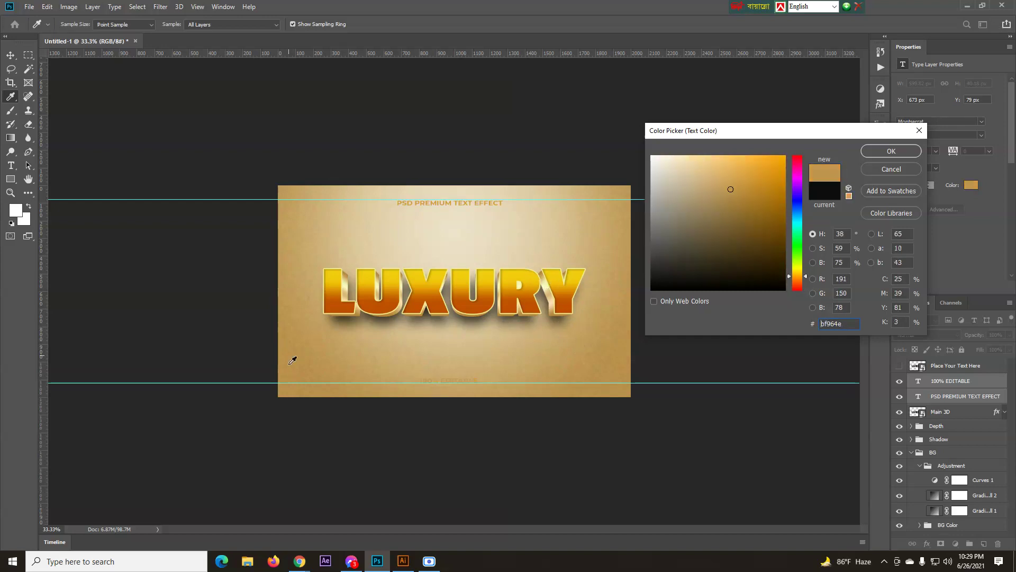
left_click_drag(771, 207, 775, 214)
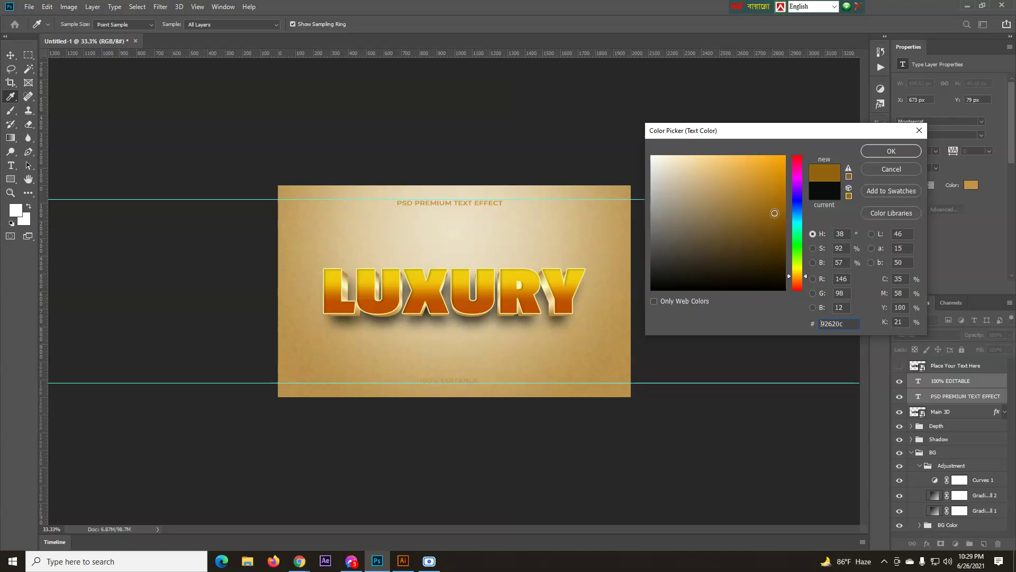
left_click(892, 153)
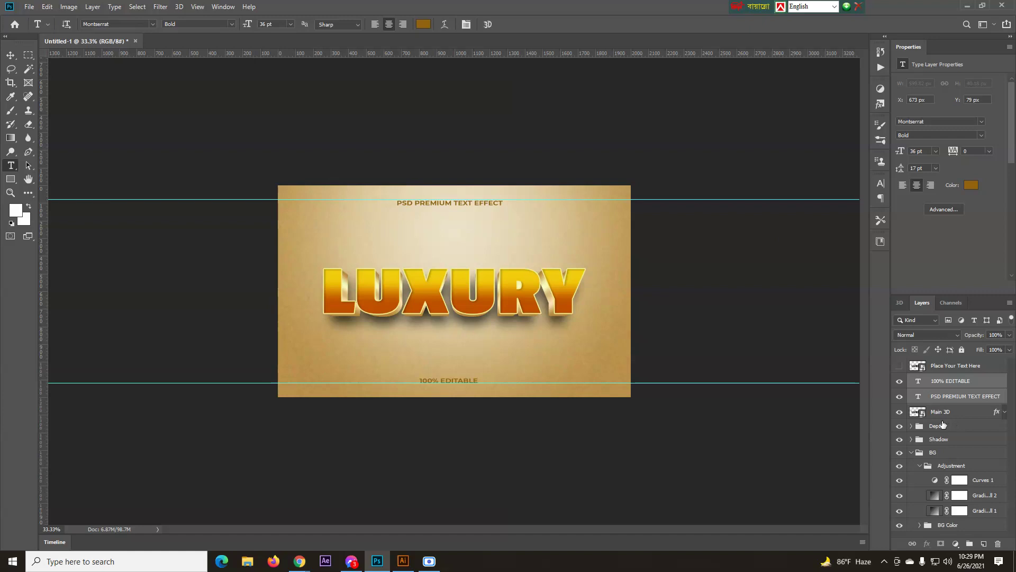
- Group the heading and footer text layers, name the group "Presentation" and collapse the BG group
key("ctrl+g")
double_click(938, 380)
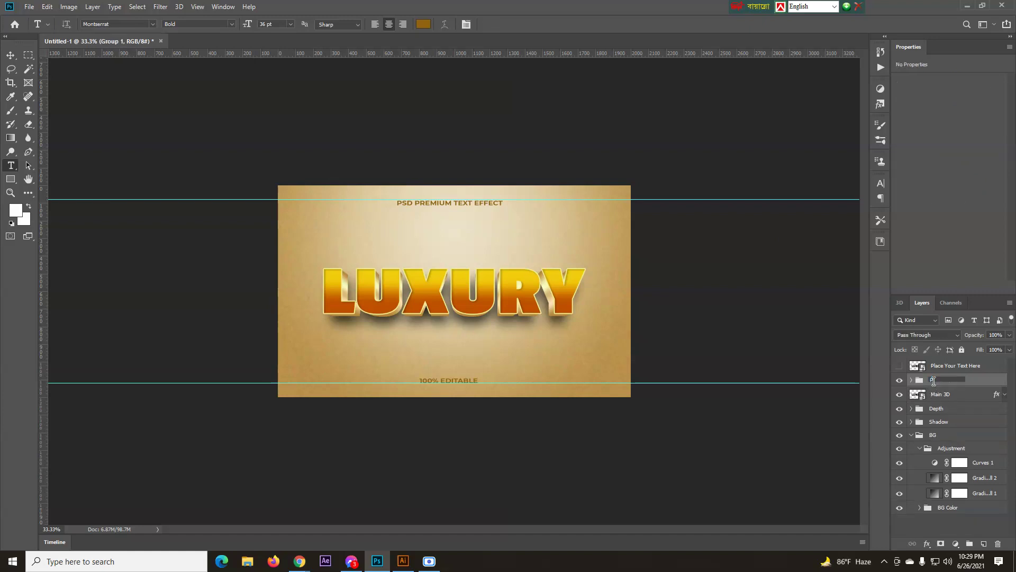
type("Presentation")
key("Return")
left_click(912, 435)
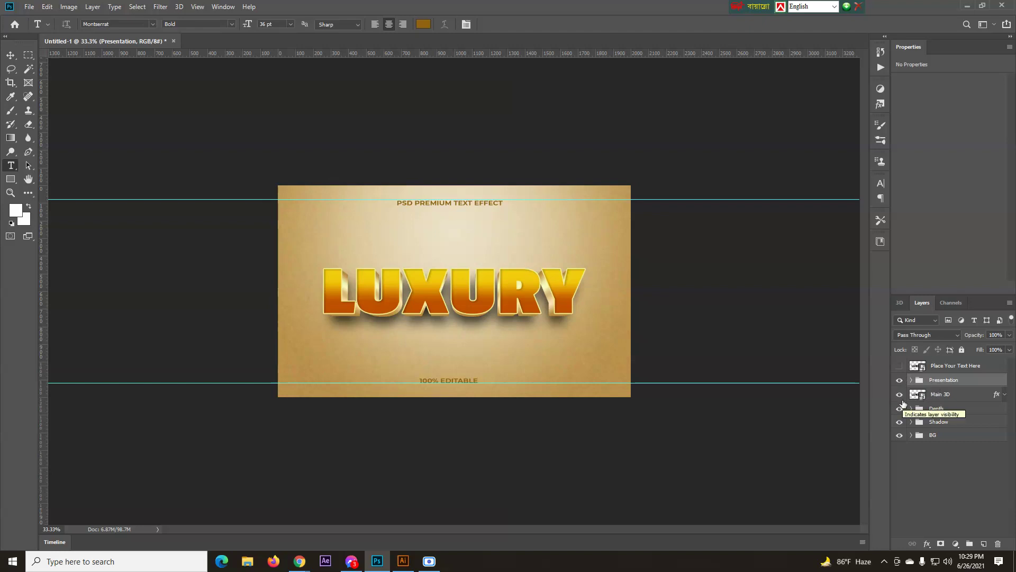
- Examine the settings of both gradient overlays on the Main 3D layer and the upper gradient's starting color stop
left_click(1004, 394)
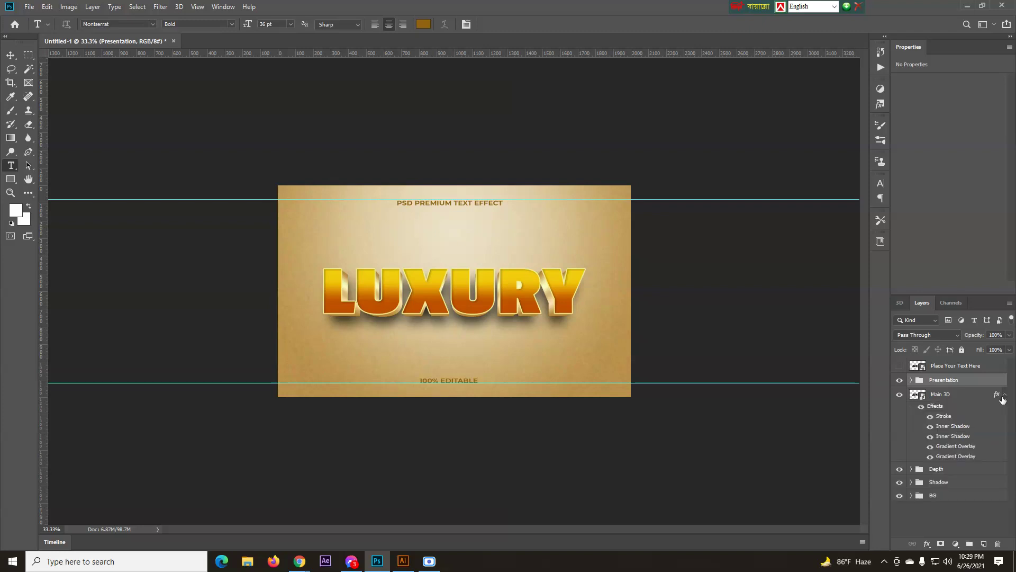
left_click(960, 448)
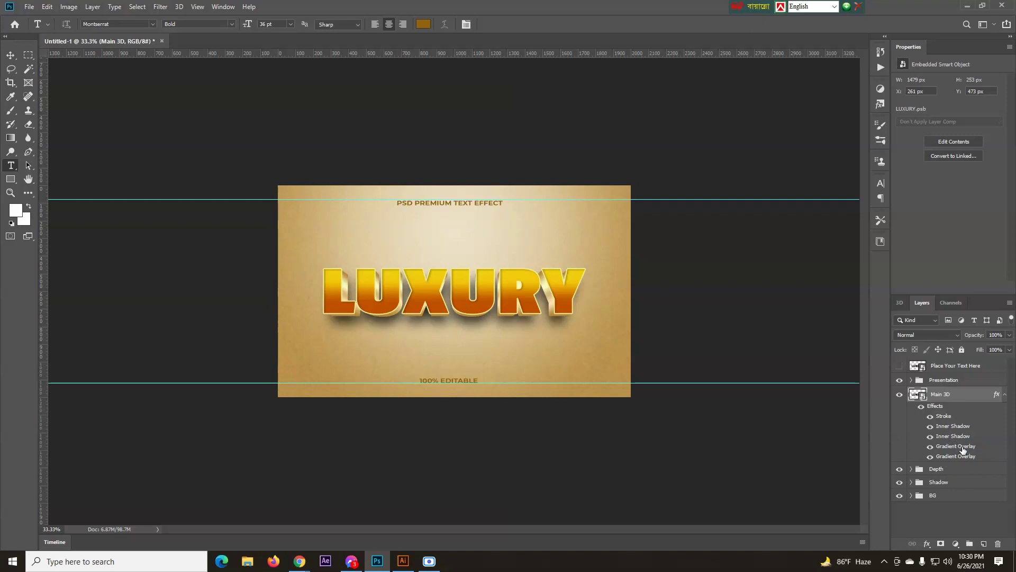
double_click(959, 447)
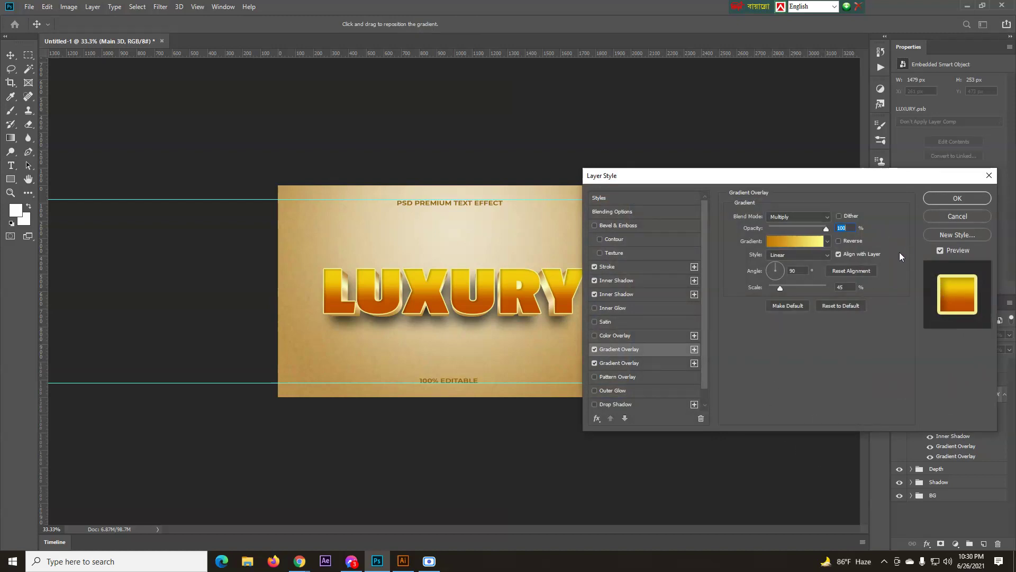
left_click(645, 366)
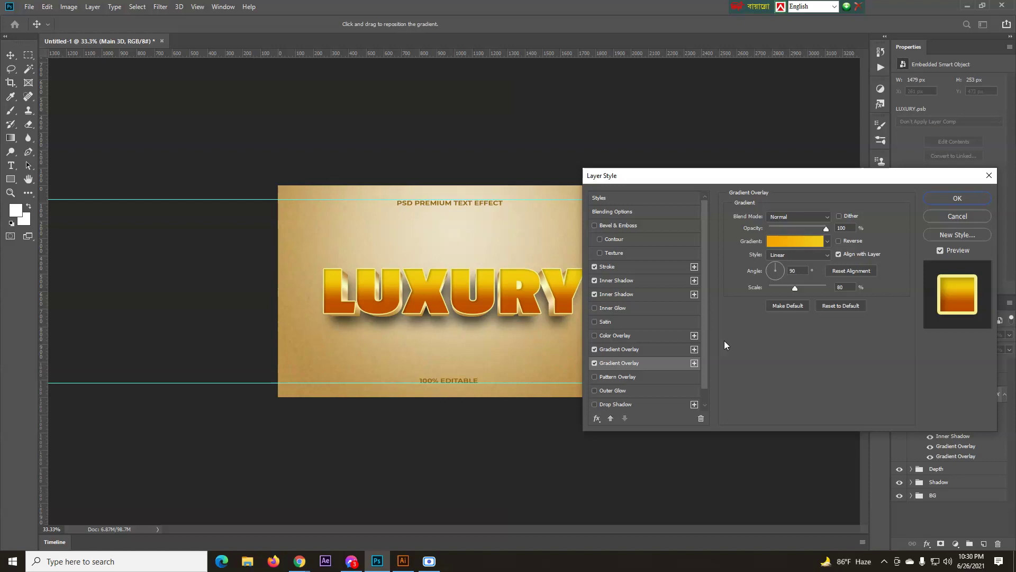
left_click(650, 349)
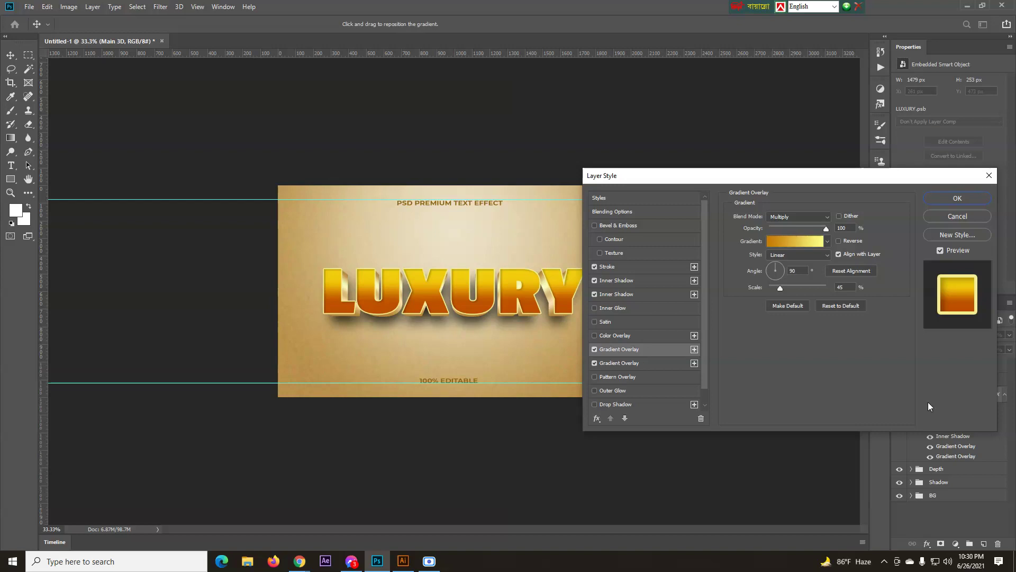
left_click(802, 242)
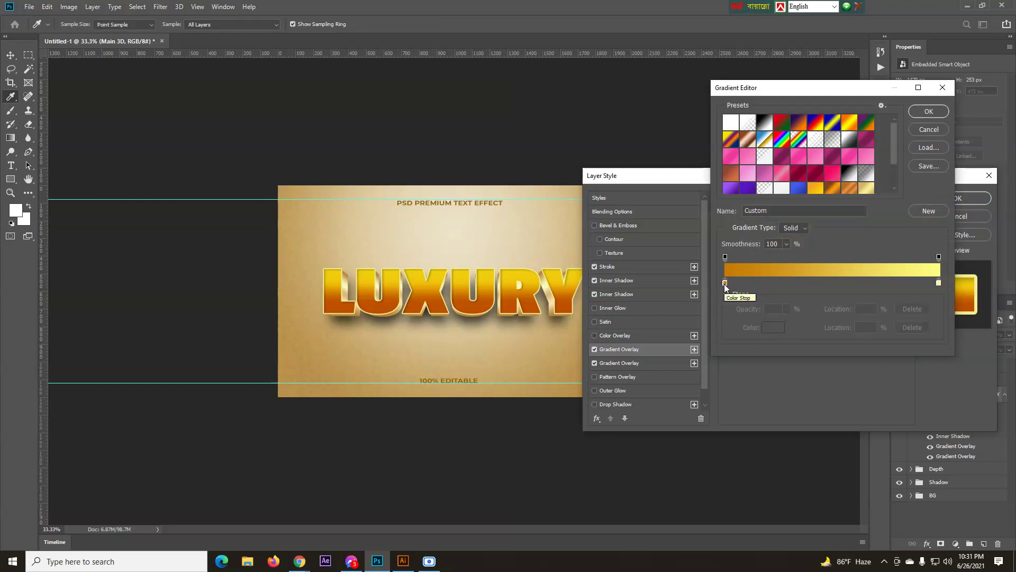
double_click(725, 284)
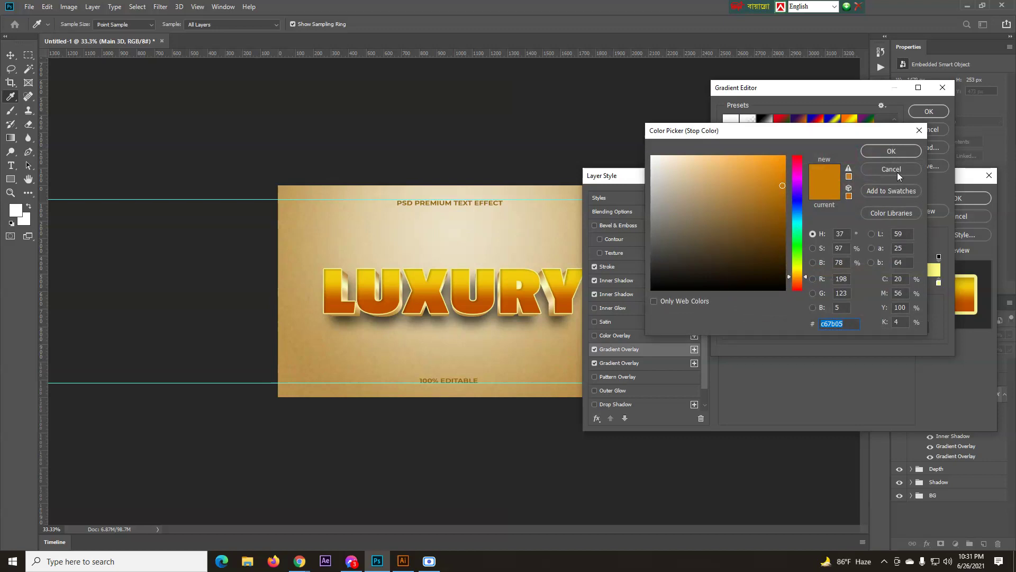
left_click(897, 172)
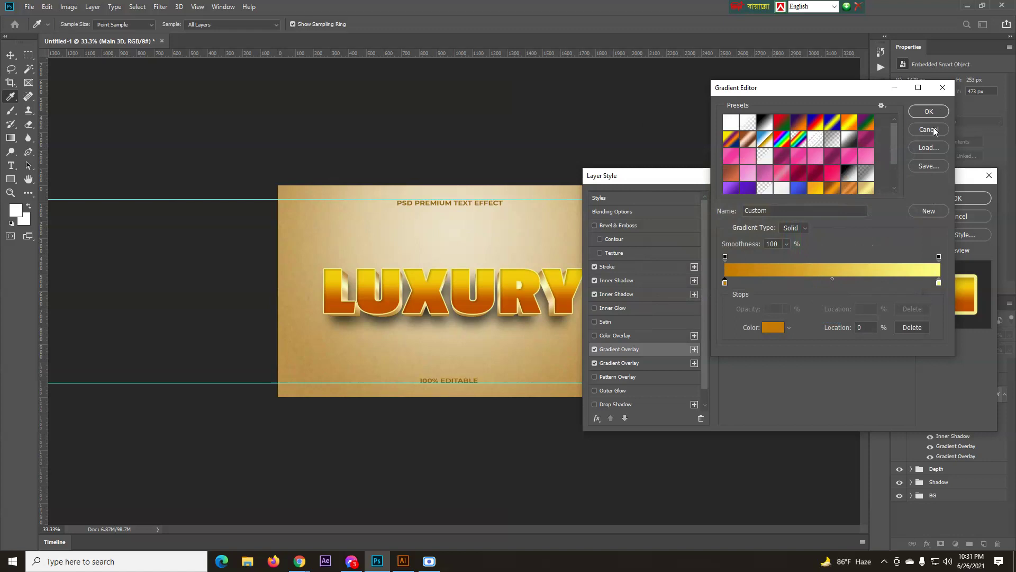
left_click(935, 130)
- Try the Screen and Normal blend modes on Main 3D's upper gradient overlay
left_click(809, 216)
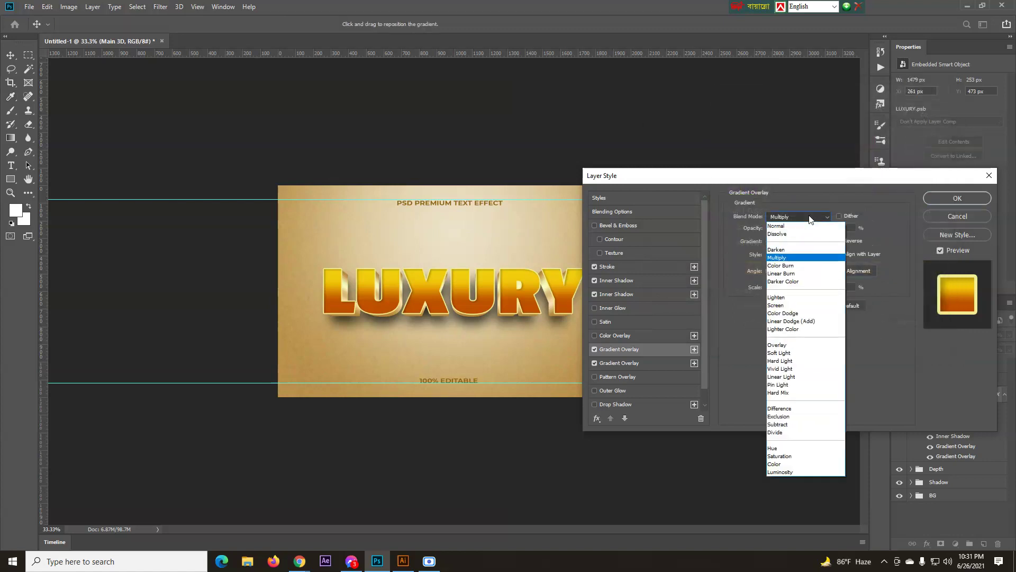
left_click(789, 305)
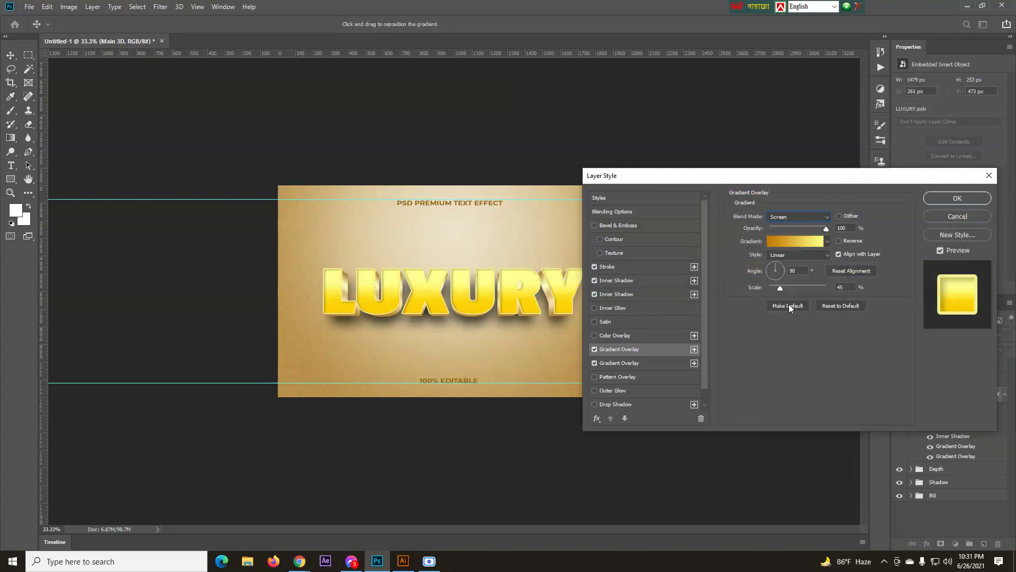
left_click(815, 217)
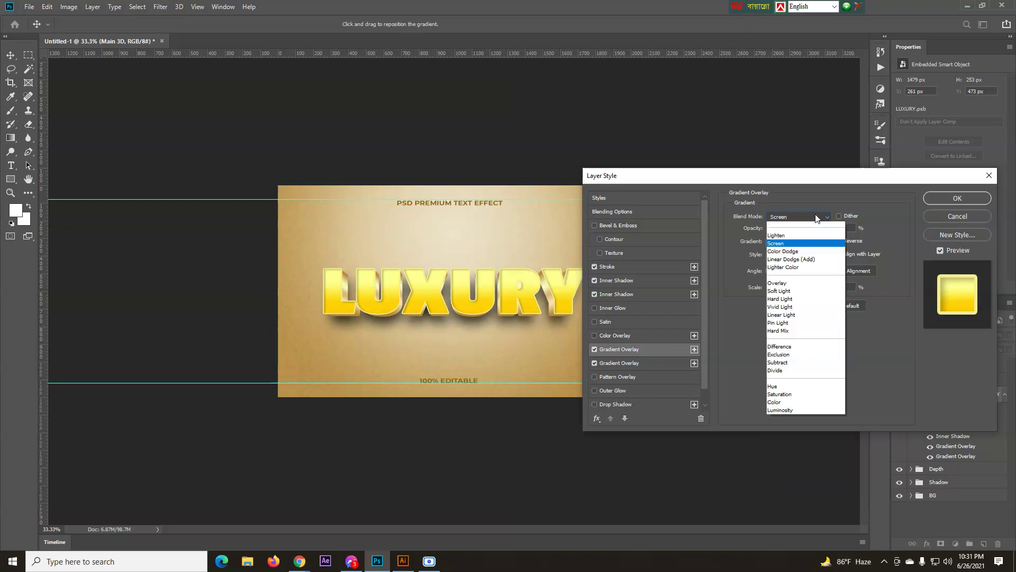
left_click(803, 226)
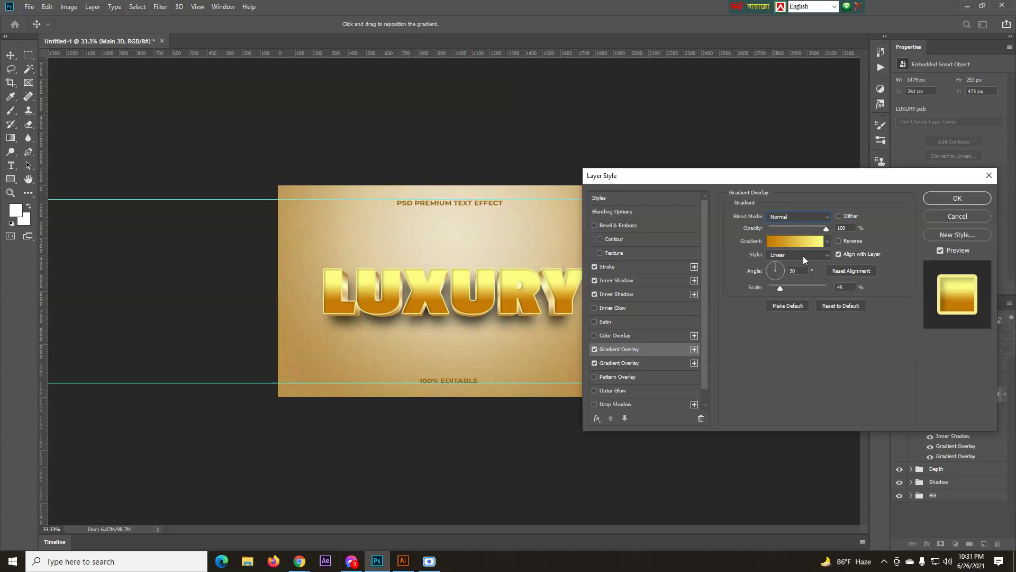
- Set the blend mode of Main 3D's lower gradient overlay to Multiply
left_click(674, 362)
left_click(799, 217)
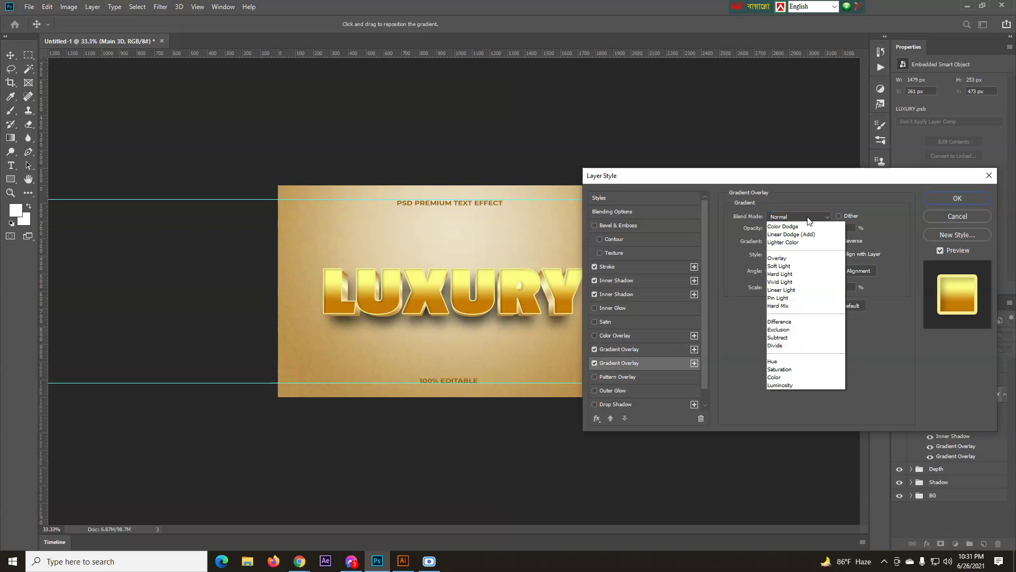
left_click(818, 257)
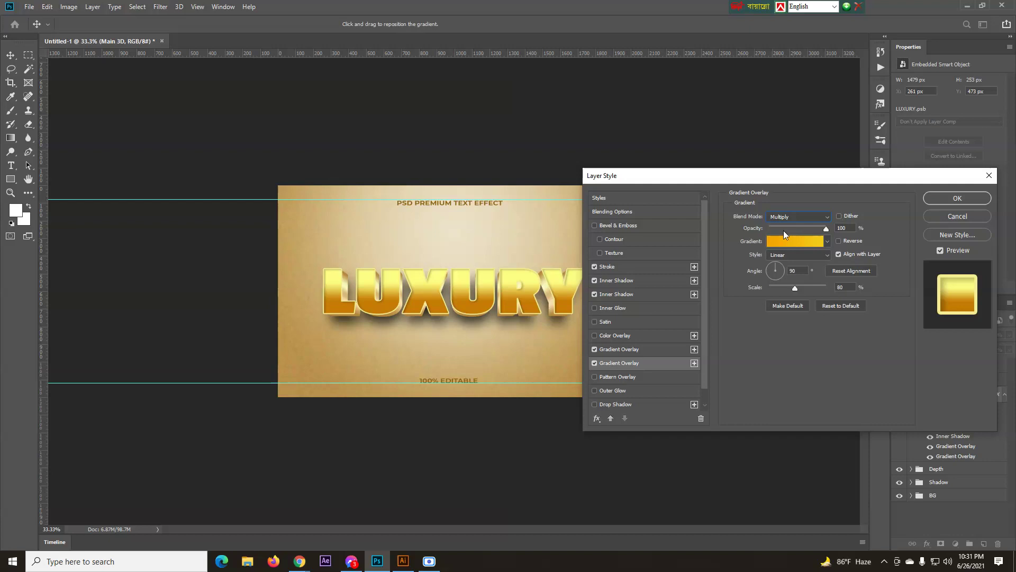
left_click(801, 219)
left_click(801, 218)
left_click(796, 221)
left_click(834, 263)
- Set the blend mode of Main 3D's upper gradient overlay to Screen and apply the layer style
left_click(634, 350)
left_click(798, 217)
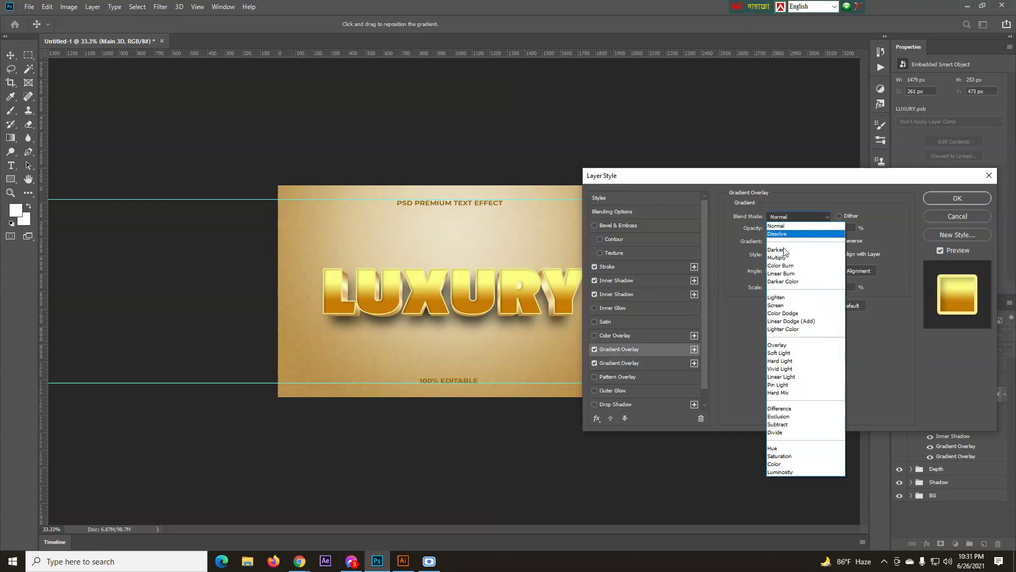
left_click(791, 305)
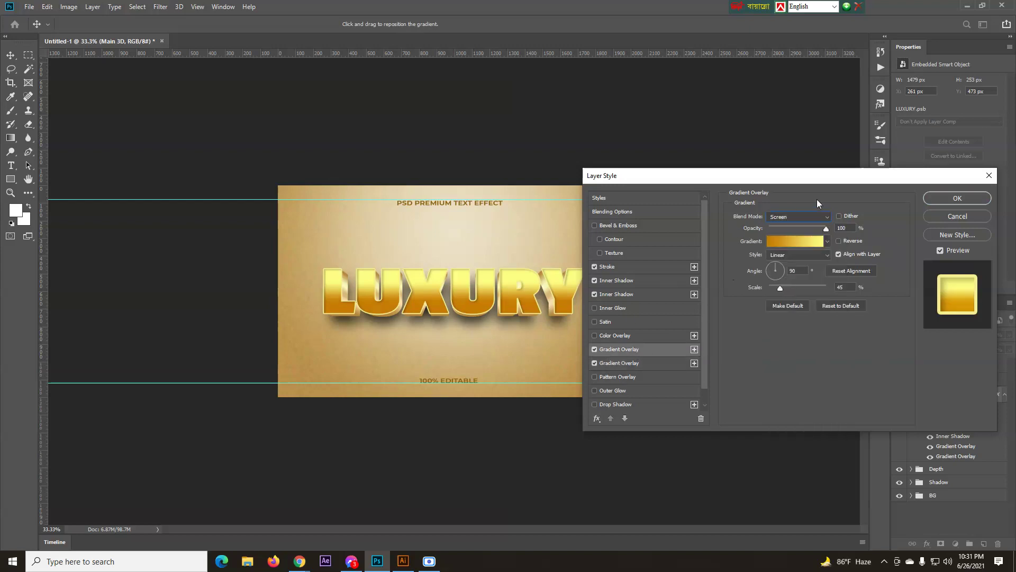
left_click(943, 199)
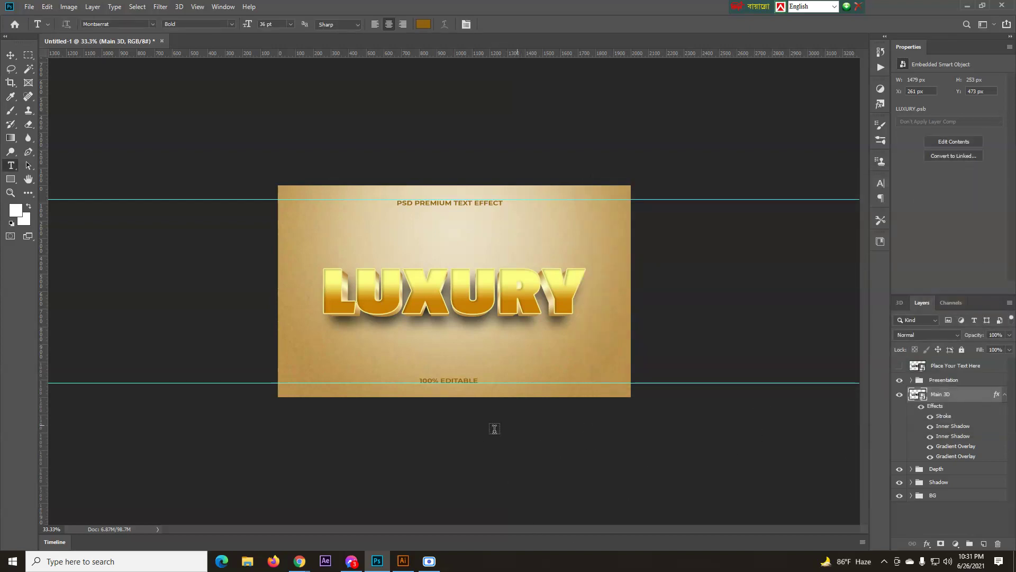
- Examine the recolored LUXURY lettering at several zoom levels
left_click(9, 56)
key("ctrl+plus")
key("ctrl+plus")
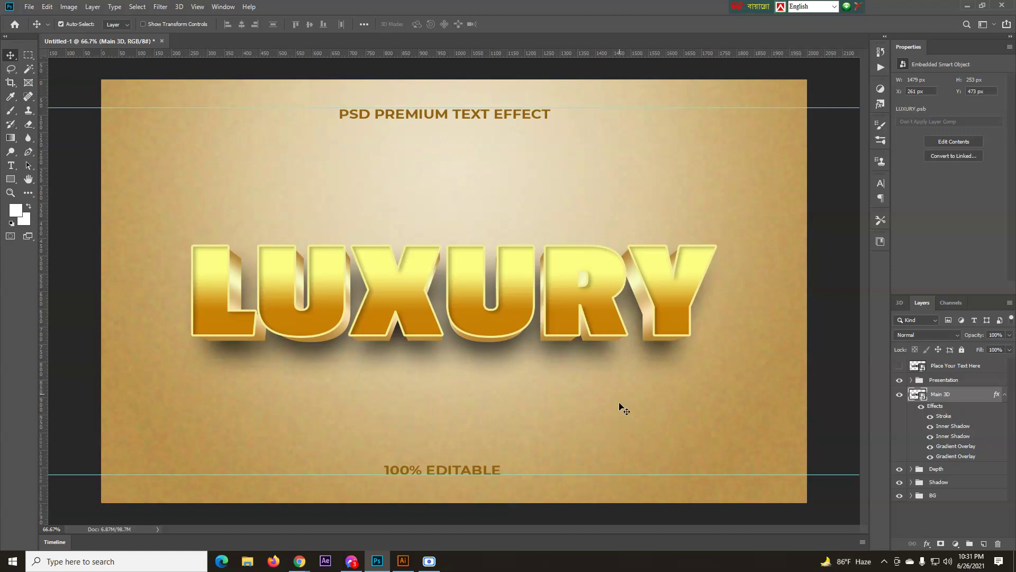
key("ctrl+minus")
key("ctrl+minus")
key("ctrl+plus")
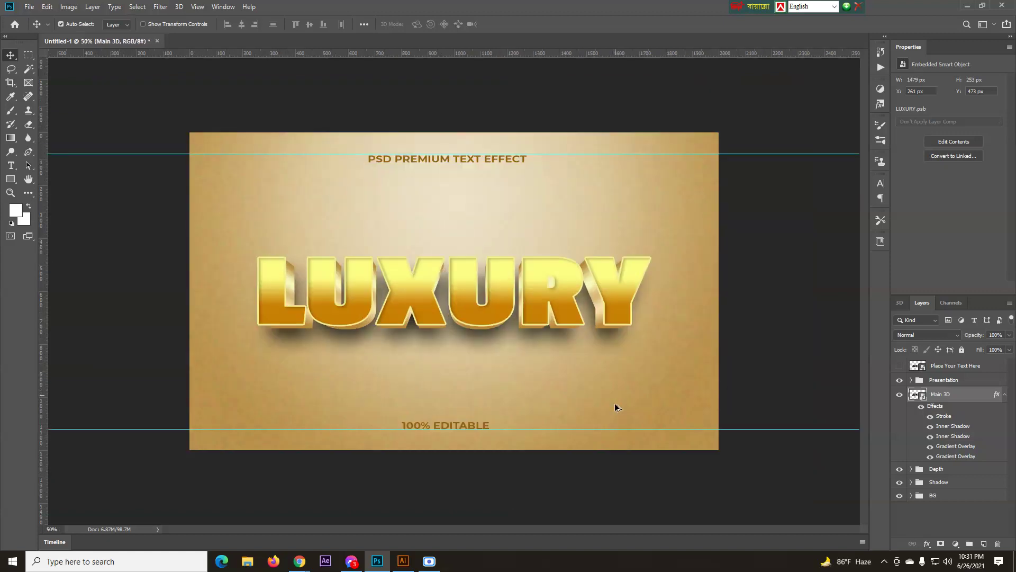
key("ctrl+plus")
key("ctrl+minus")
- Examine the gradient's color stop and the blend mode of Main 3D's lower gradient overlay
double_click(955, 459)
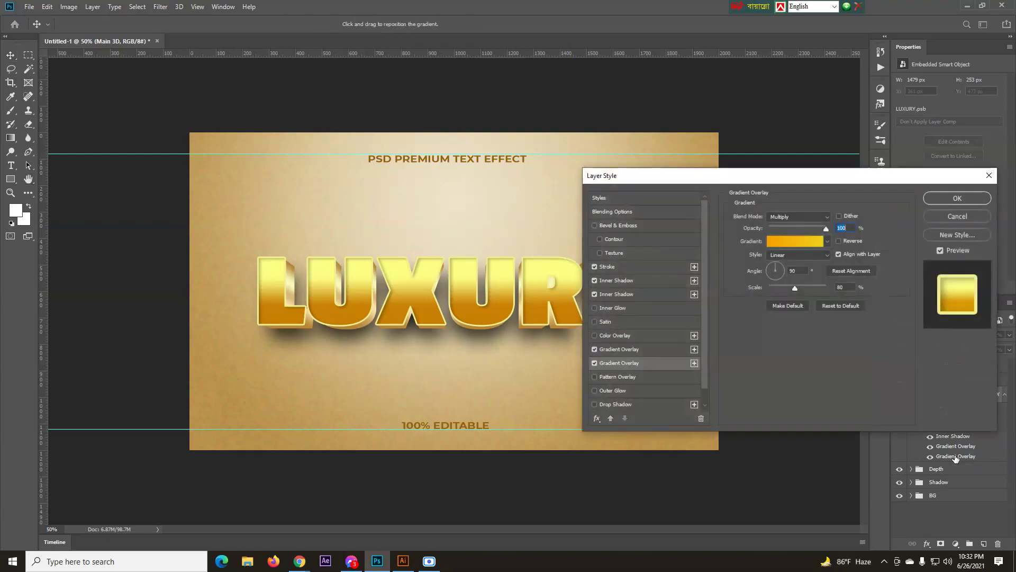
left_click_drag(823, 170, 835, 106)
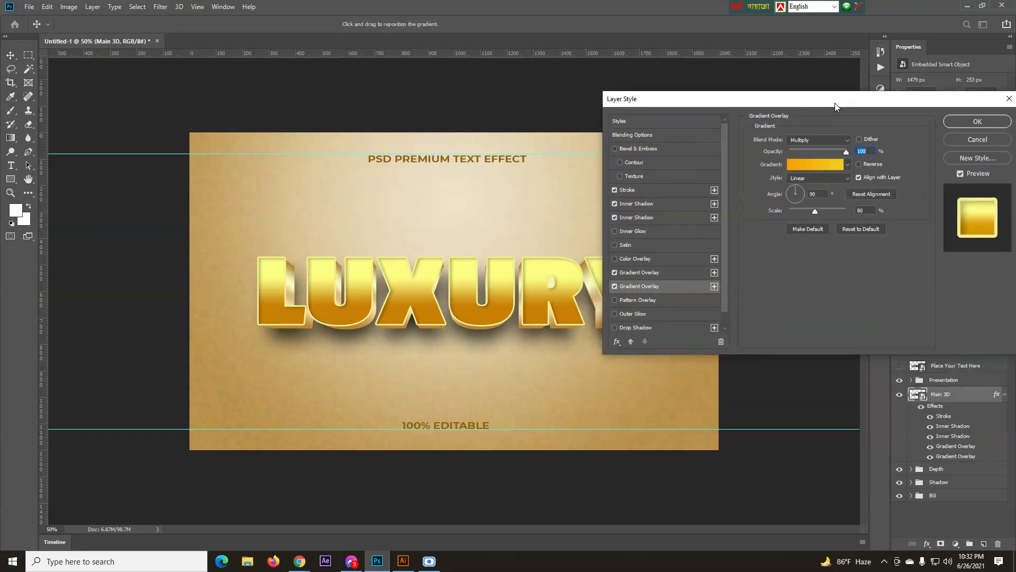
left_click(808, 163)
double_click(725, 283)
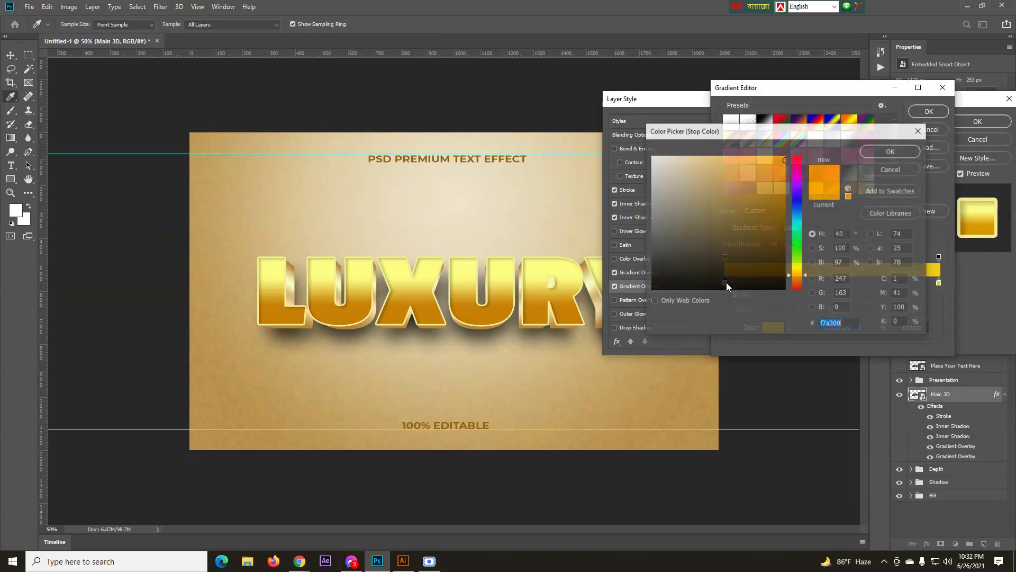
left_click(891, 170)
left_click(936, 113)
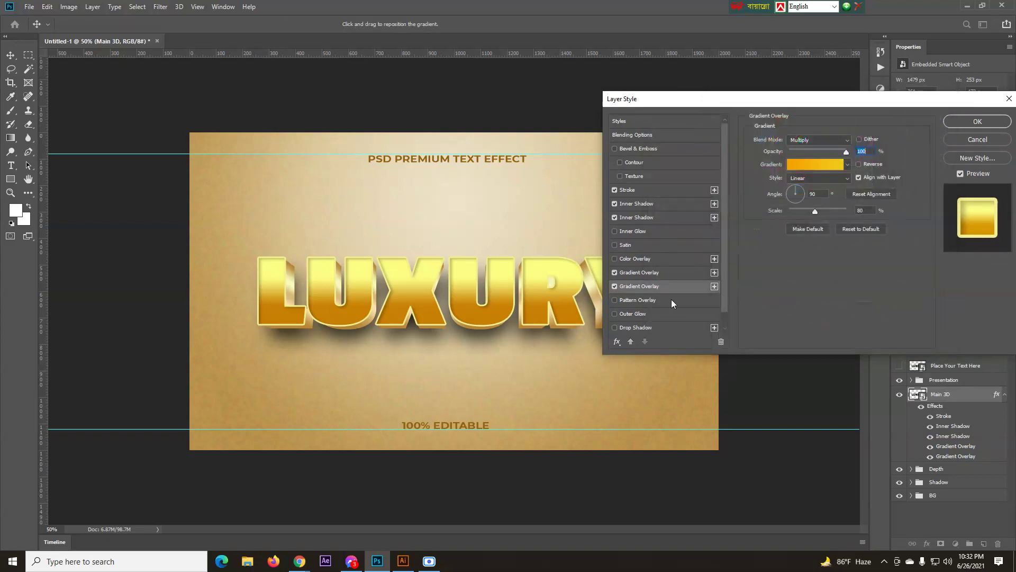
left_click(666, 273)
left_click(669, 285)
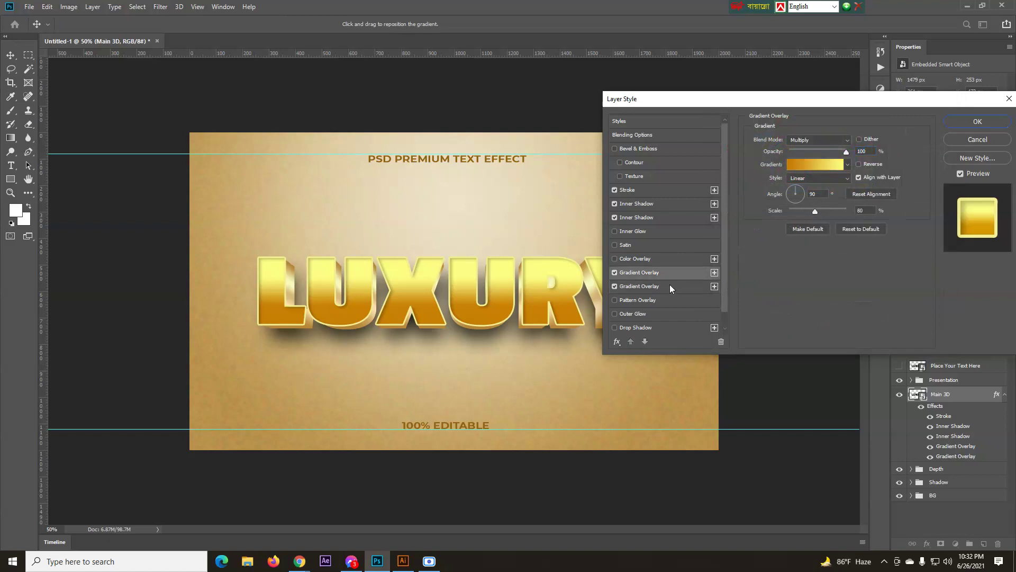
left_click(823, 142)
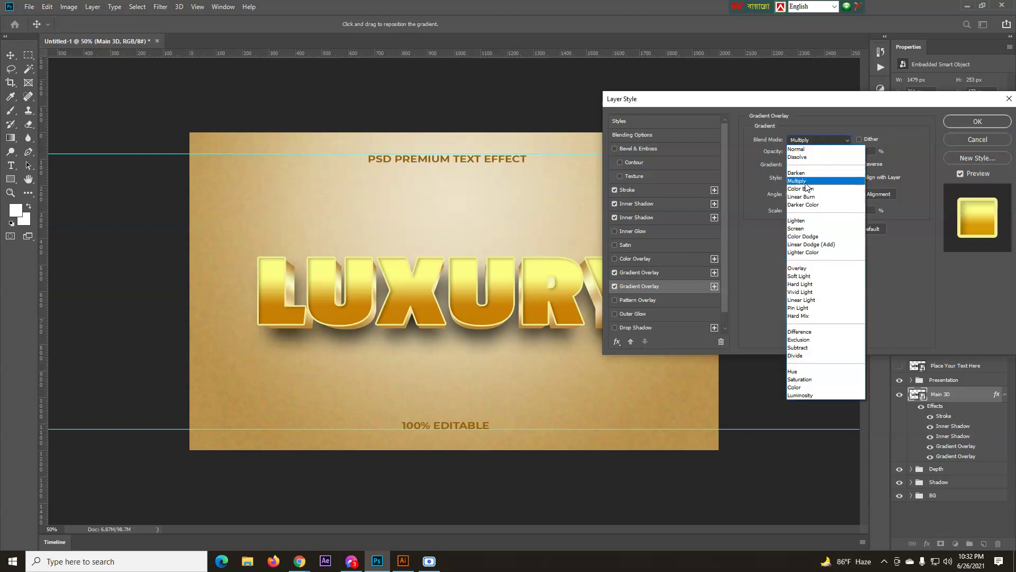
left_click(829, 181)
- Try the Normal blend mode on Main 3D's upper gradient overlay and return it to Screen
left_click(680, 275)
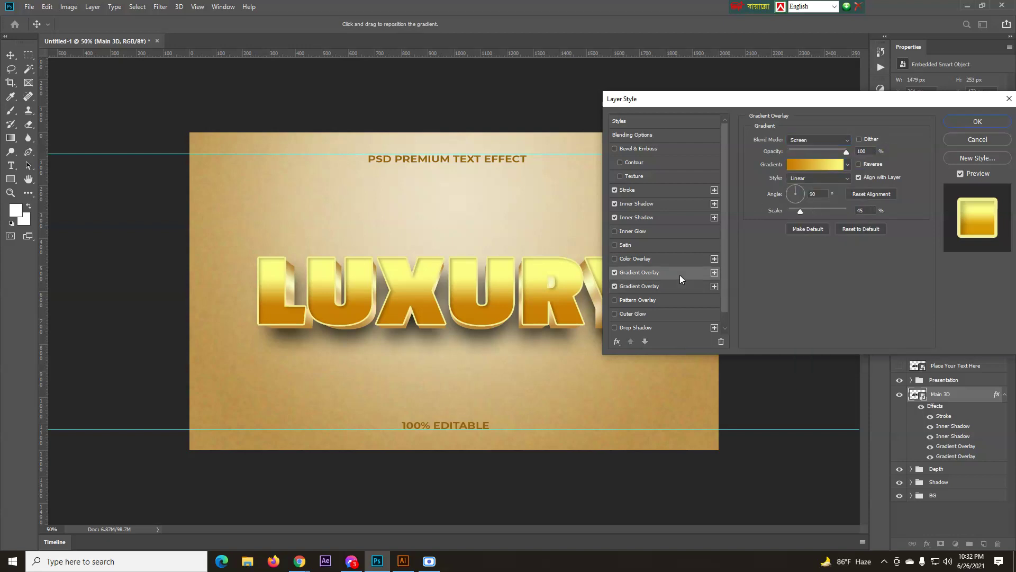
left_click(822, 143)
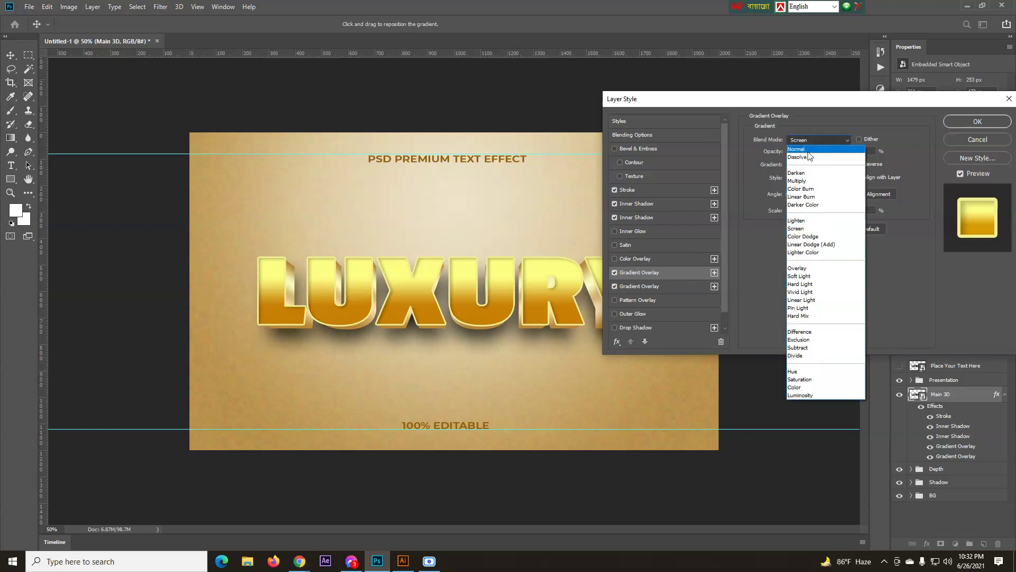
left_click(801, 142)
left_click(816, 144)
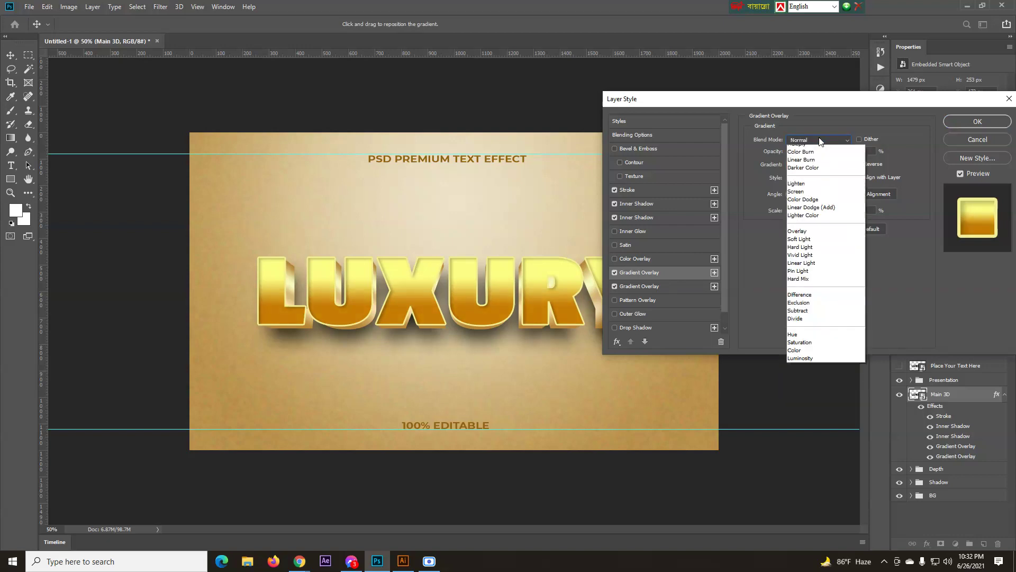
left_click(806, 225)
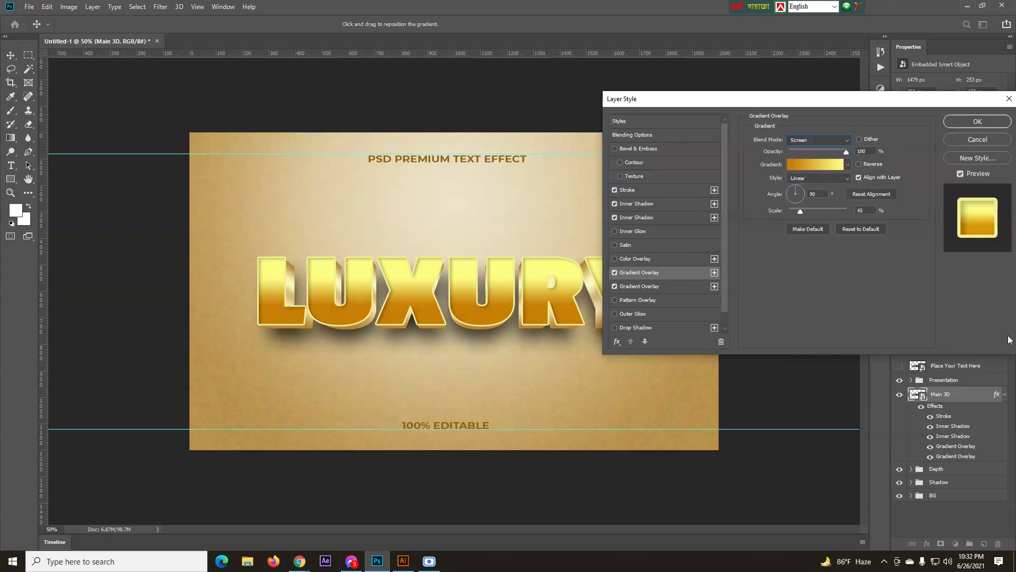
- Toggle Main 3D's gradient overlays off and on to compare their effect on the lettering
left_click(615, 273)
left_click(614, 273)
left_click(614, 286)
left_click(675, 286)
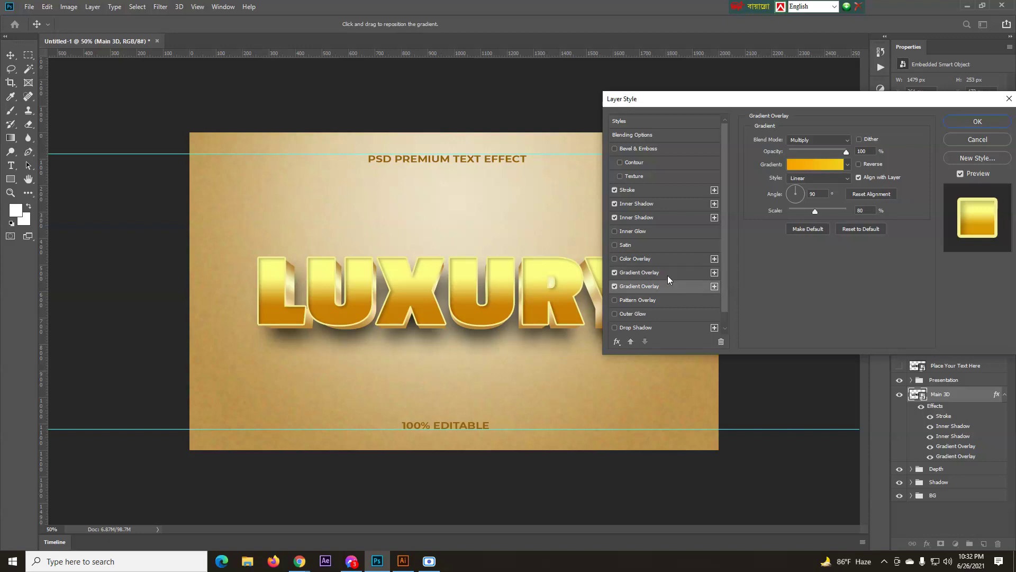
- Set the scale of Main 3D's upper gradient overlay to 80%
left_click(665, 275)
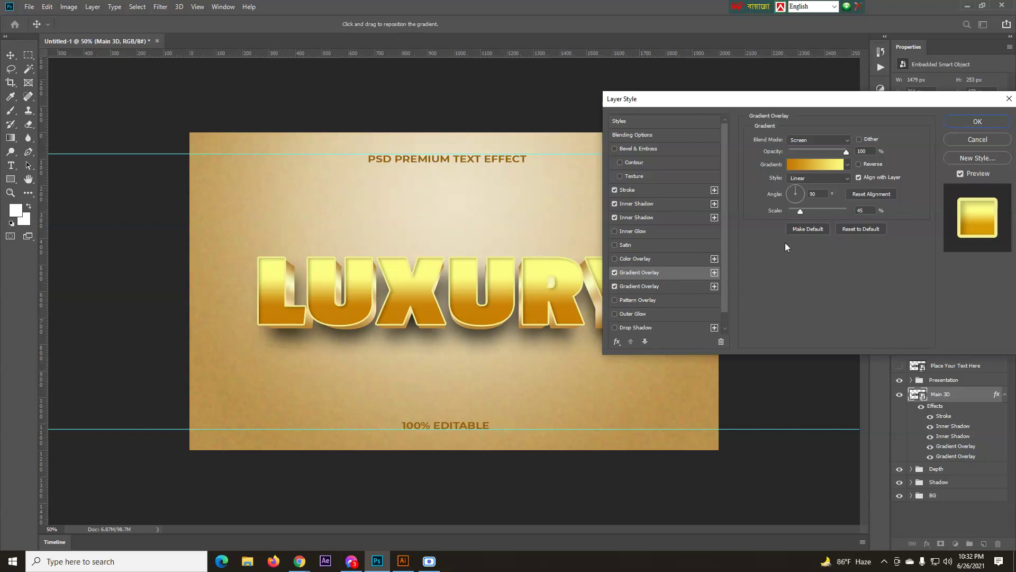
left_click_drag(802, 212, 813, 214)
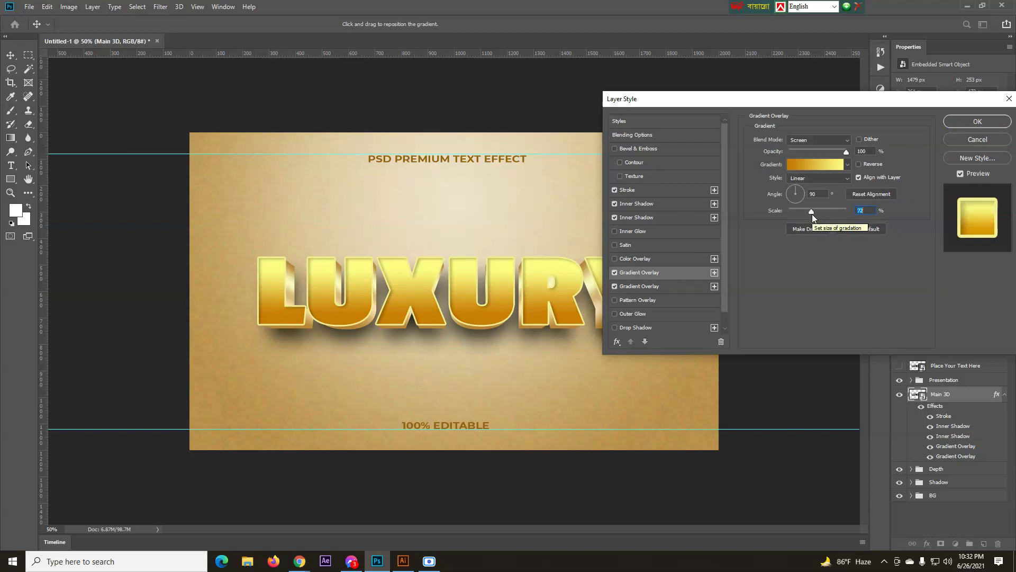
mouse_move(812, 213)
left_mouse_down()
mouse_move(800, 212)
mouse_move(811, 209)
left_mouse_up()
mouse_move(816, 211)
left_mouse_down()
mouse_move(803, 210)
mouse_move(819, 211)
left_mouse_up()
type("80")
- Set the scale of Main 3D's lower gradient overlay to 45% and apply the layer style
left_click(649, 286)
double_click(860, 211)
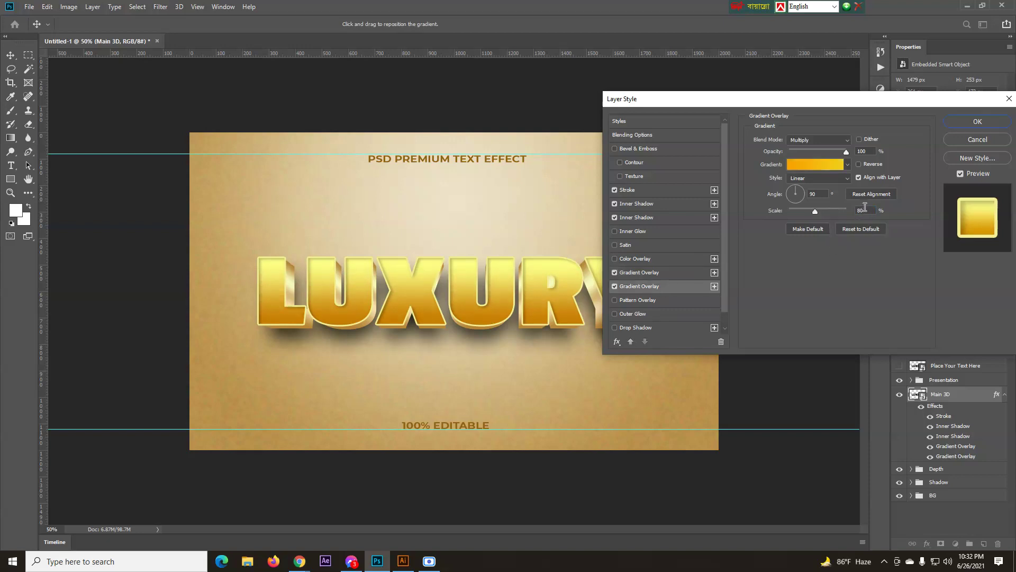
type("45")
key("Return")
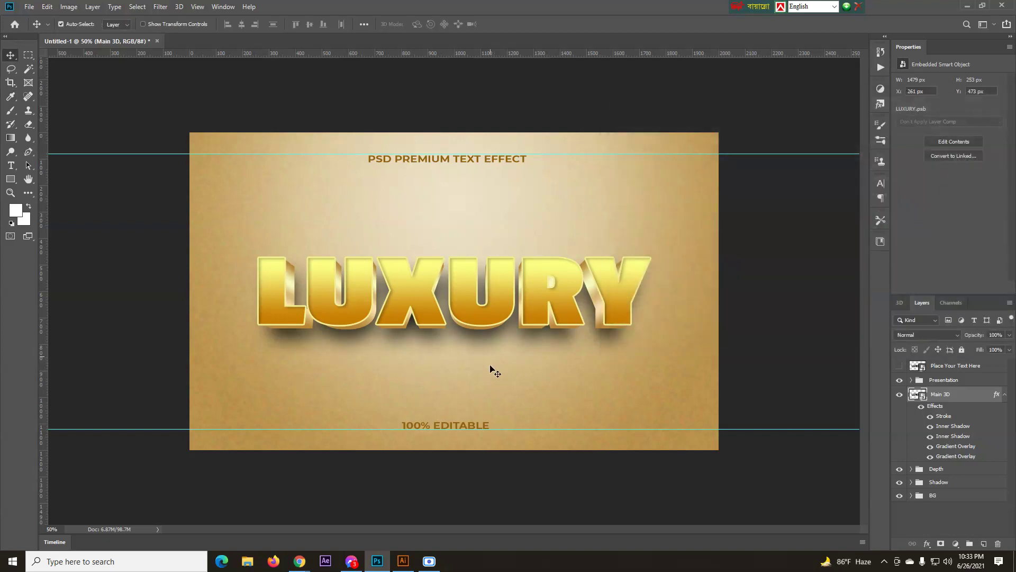
- Collapse the effects list of the Main 3D layer and hide the guides on the canvas
key("ctrl+minus")
key("ctrl+minus")
key("ctrl+plus")
key("ctrl+plus")
key("ctrl+minus")
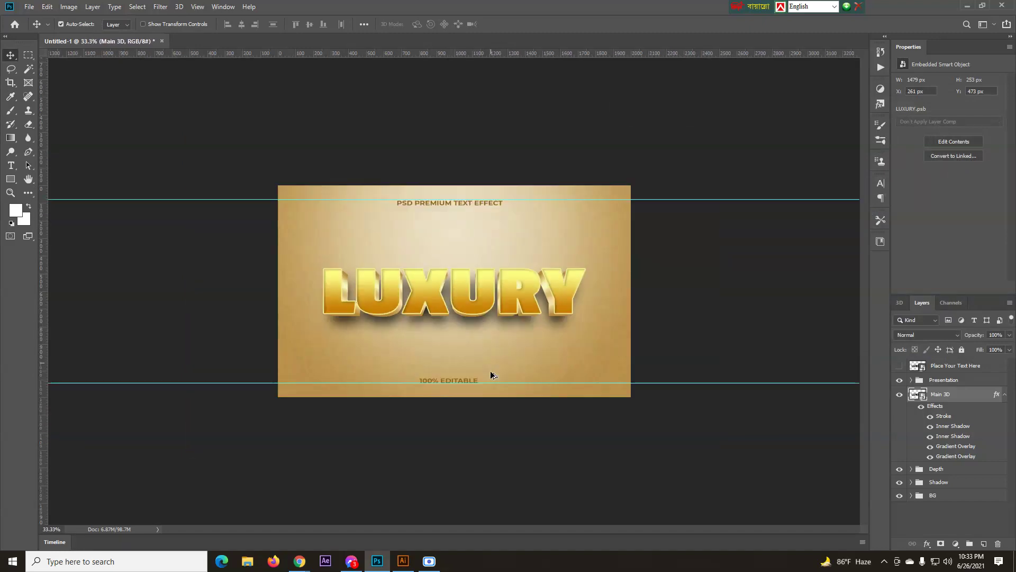
left_click(1005, 395)
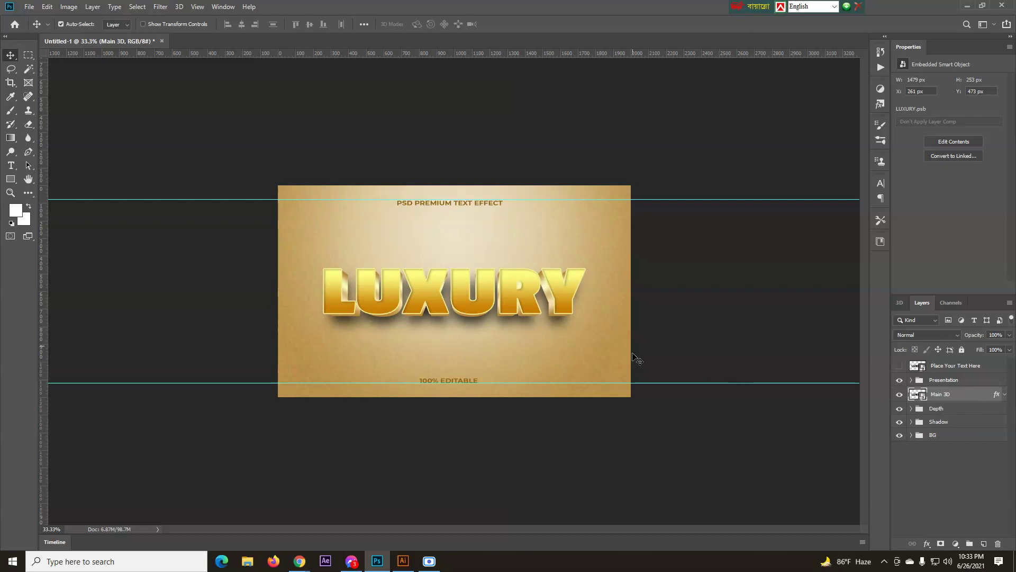
key("ctrl+plus")
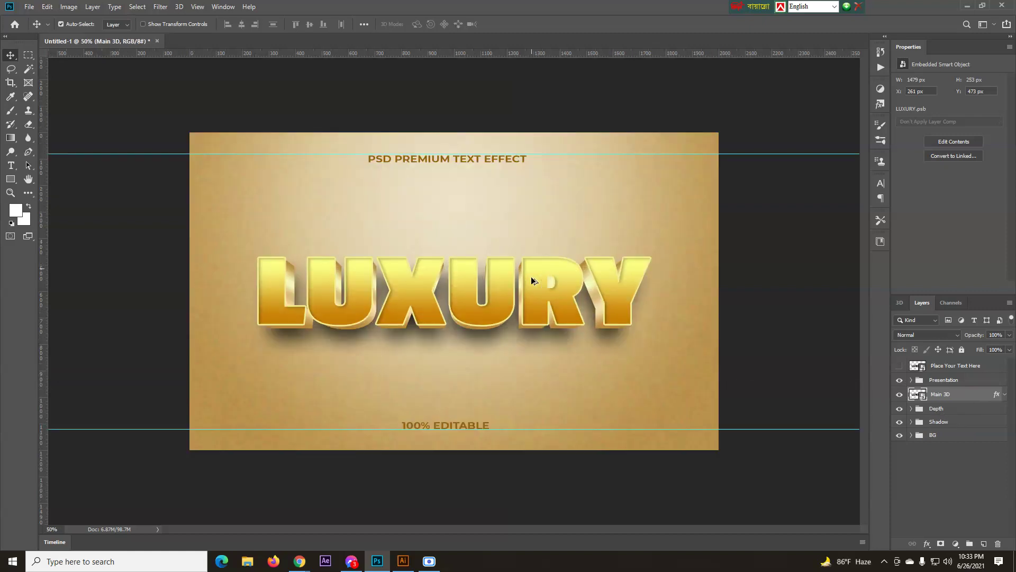
left_click_drag(116, 154, 248, 53)
key("ctrl+semicolon")
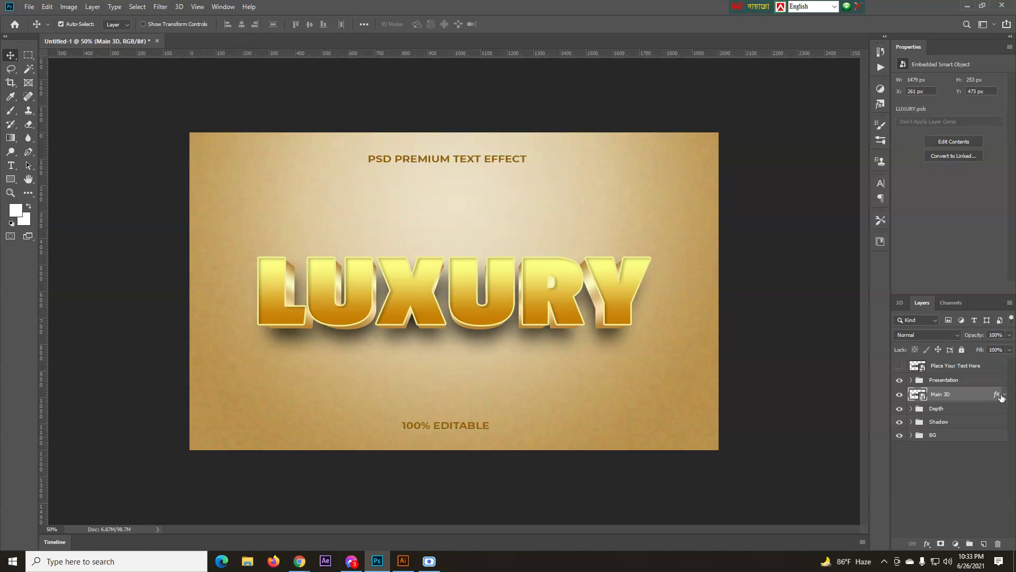
- Group the Main 3D layer, rename the group Main 3D and collapse it
key("ctrl")
key("ctrl+g")
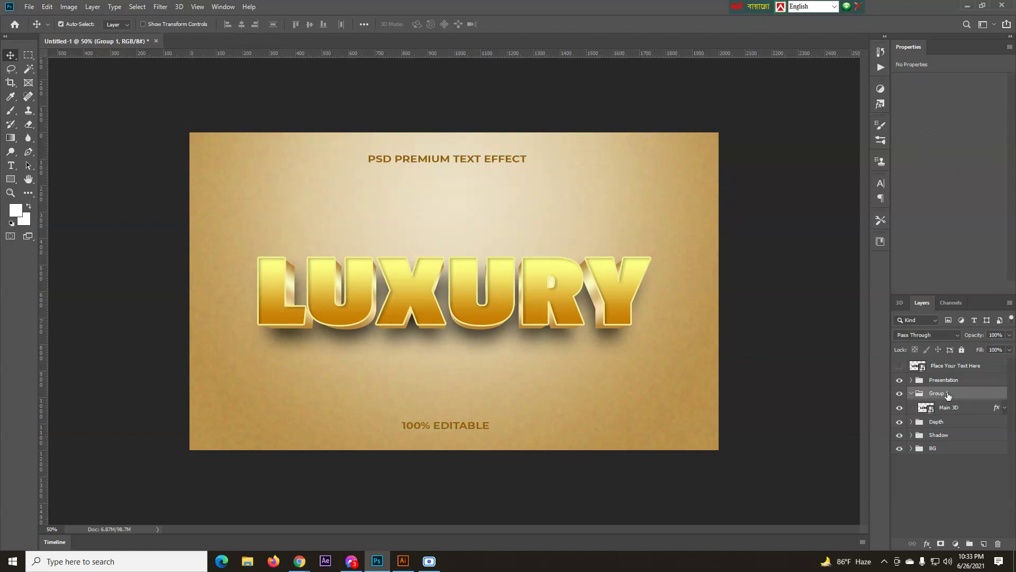
double_click(942, 393)
key("Return")
left_click(912, 394)
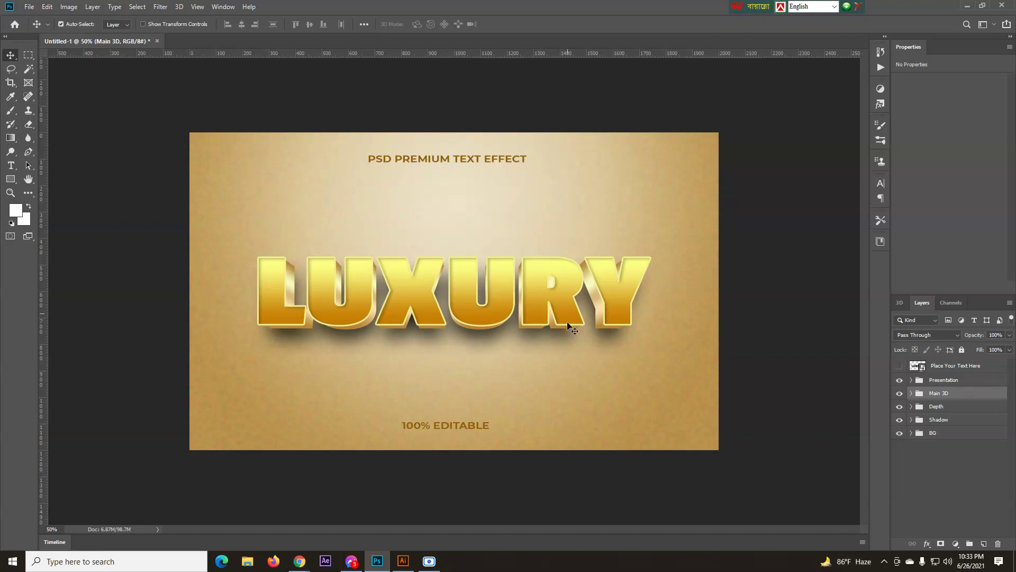
- Examine the two text layers inside the Presentation group
left_click(911, 380)
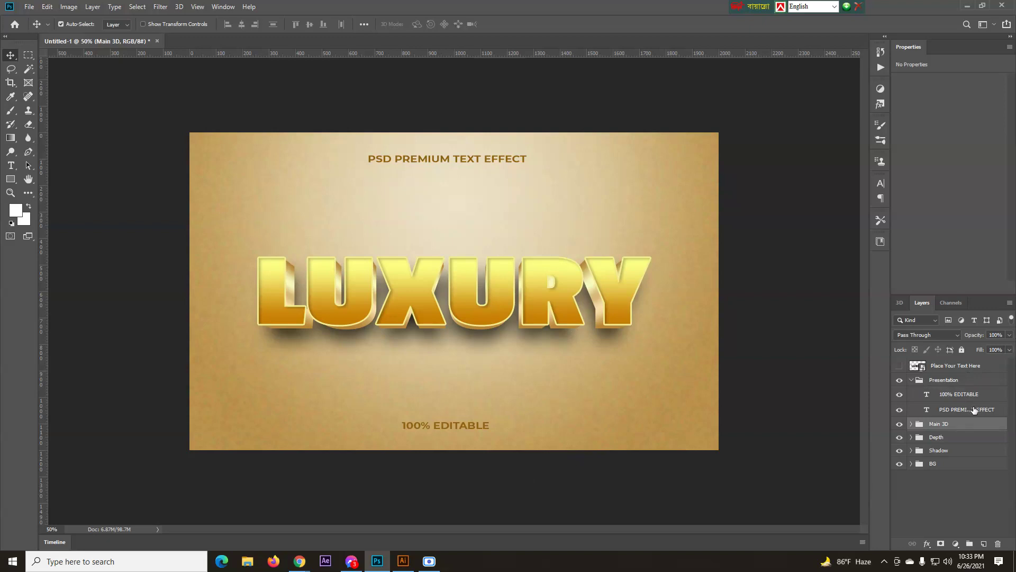
left_click(975, 411)
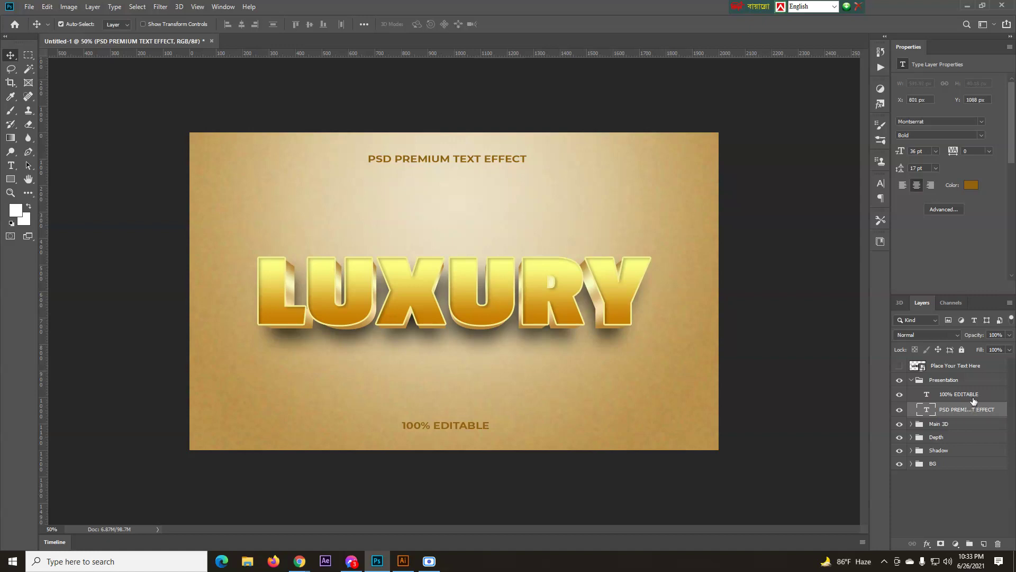
left_click(970, 401)
left_click(962, 412)
- Expand the Shadow group and try drop shadow sizes of 0 and about 49 px on LUXURY copy 16
left_click(911, 451)
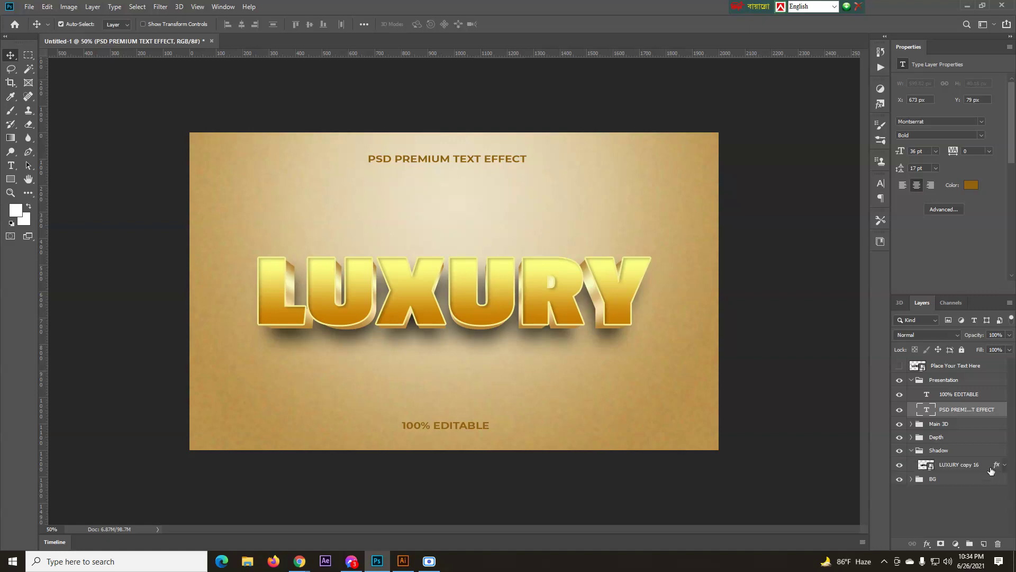
left_click(955, 498)
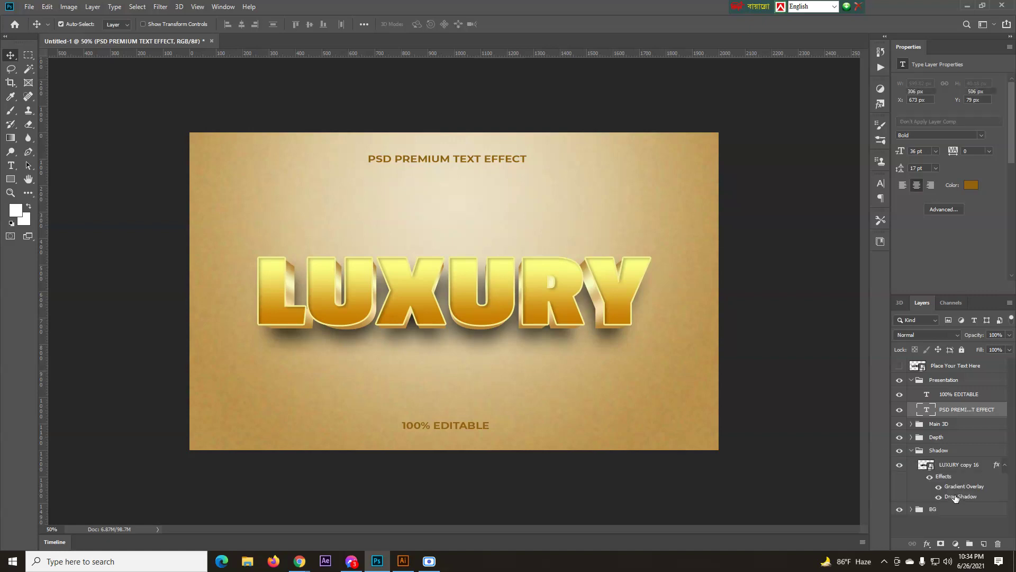
double_click(956, 498)
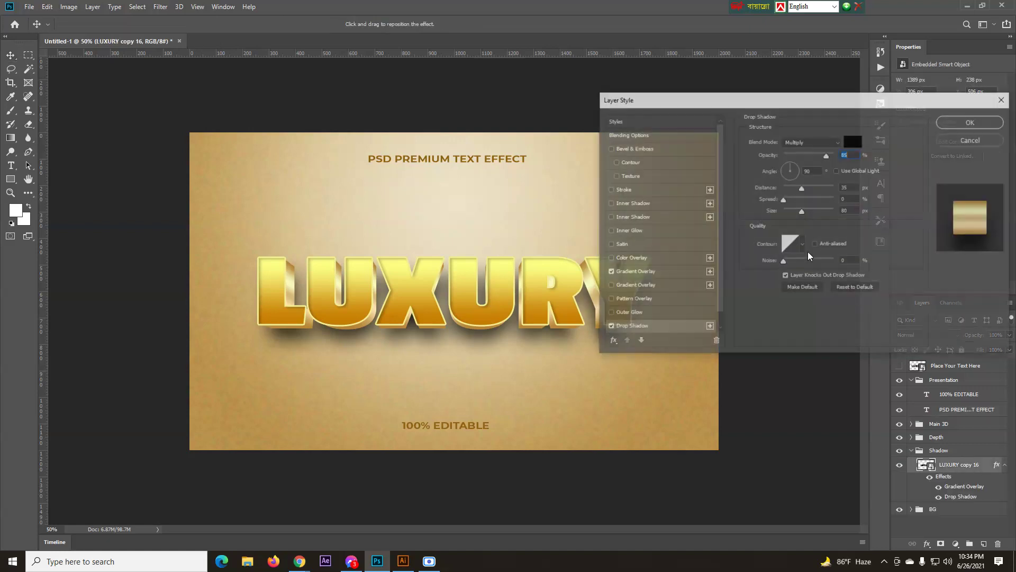
left_click_drag(802, 211, 771, 217)
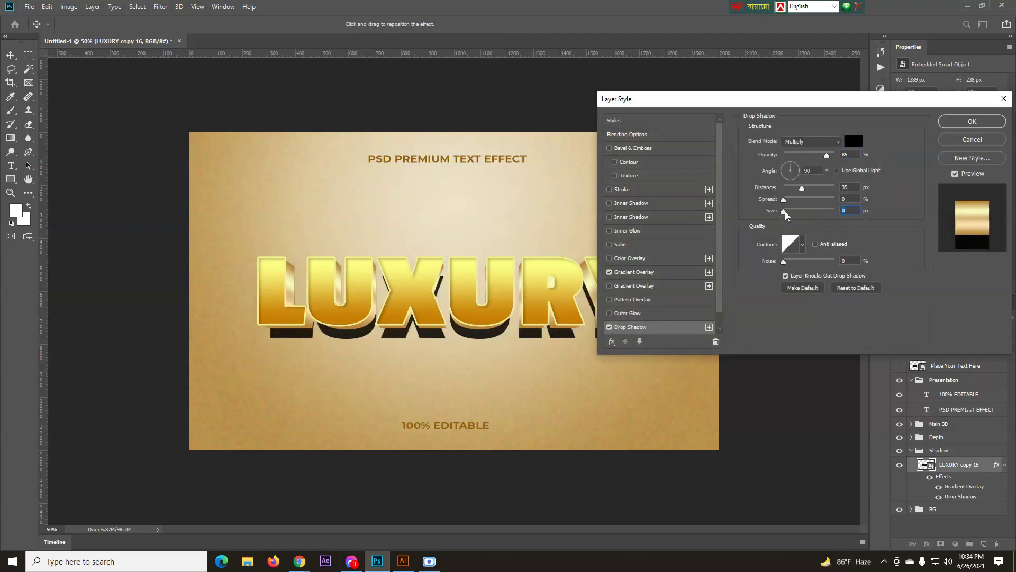
left_click_drag(786, 214, 798, 214)
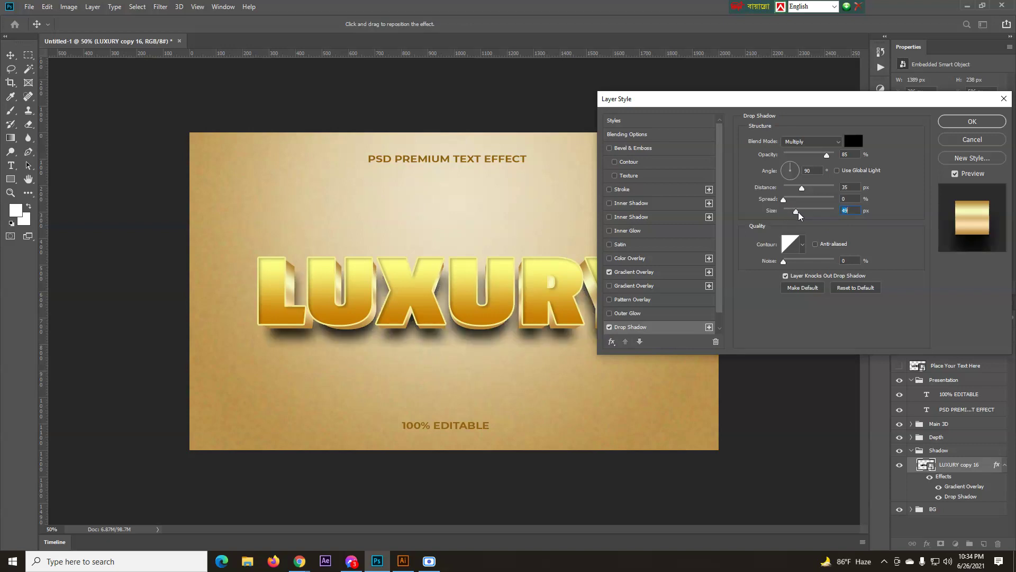
left_click(979, 140)
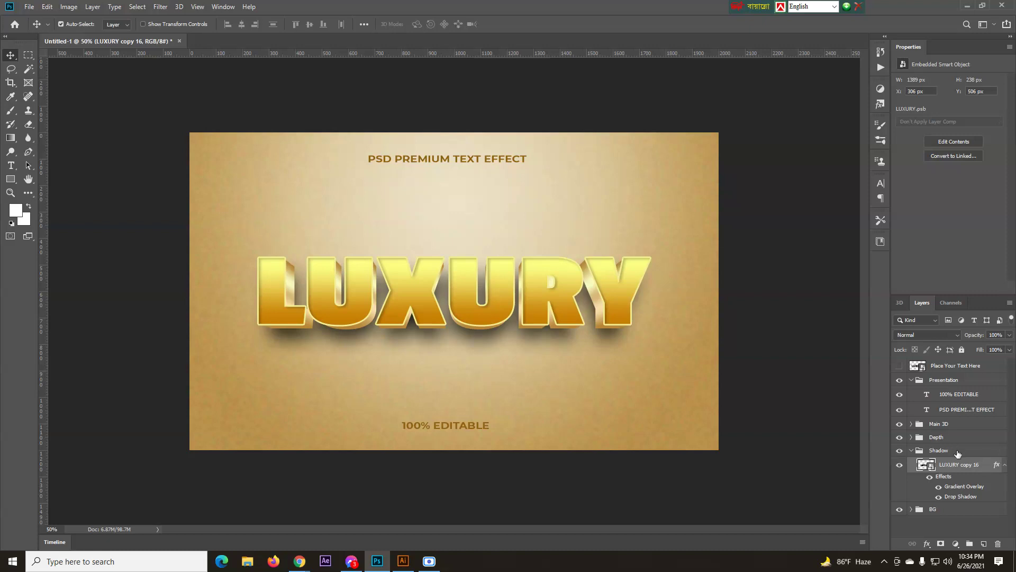
- Try a drop shadow with 100% opacity, 15 px distance and about 46 px size on LUXURY copy 16
double_click(965, 499)
left_click_drag(826, 154, 840, 154)
mouse_move(802, 211)
left_mouse_down()
mouse_move(792, 212)
mouse_move(792, 189)
mouse_move(799, 215)
left_mouse_up()
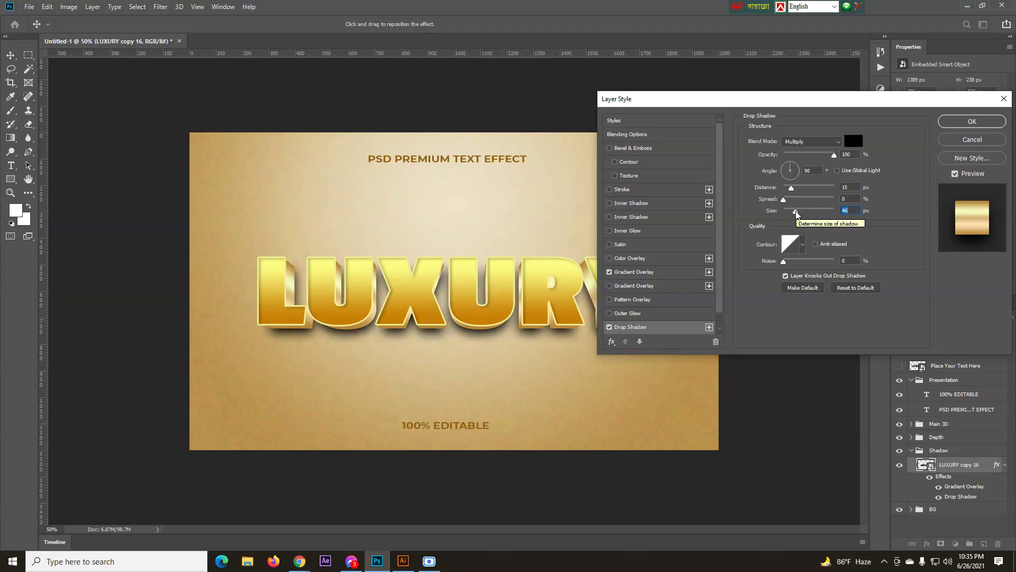
left_click(959, 141)
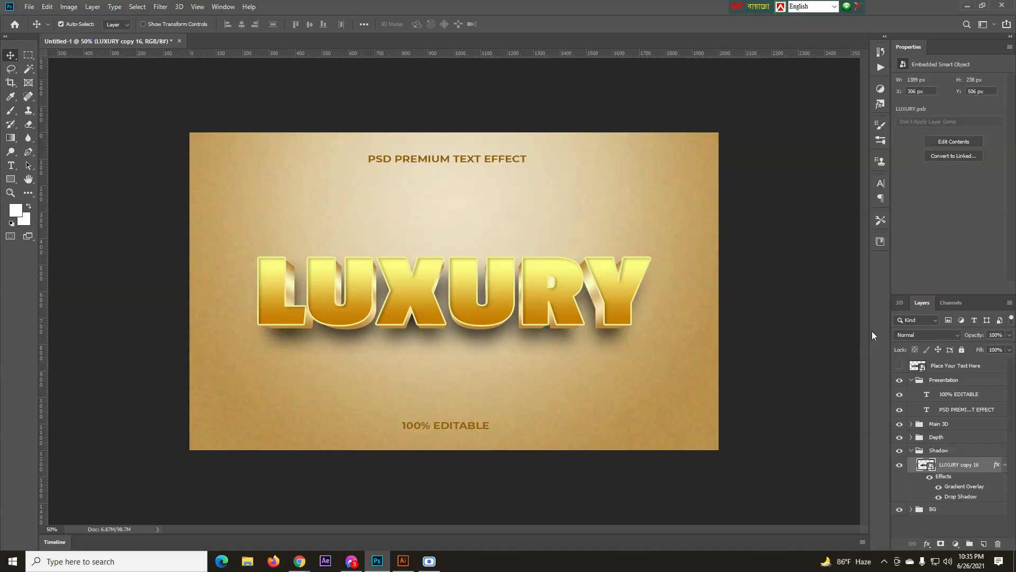
- Collapse LUXURY copy 16's effects and the Shadow and Presentation groups, and select the Depth group
left_click(1006, 468)
left_click(931, 450)
left_click(911, 450)
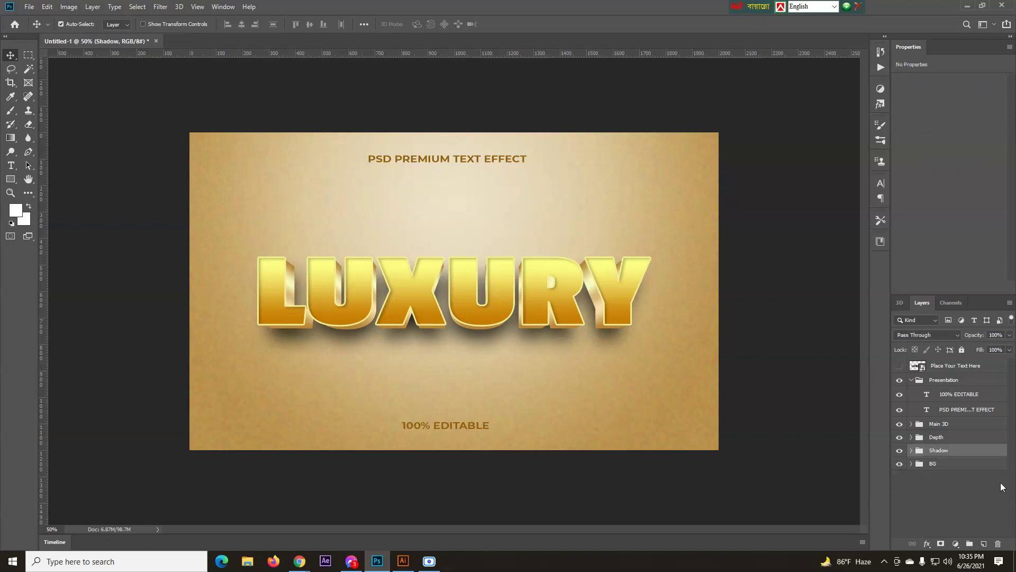
left_click(911, 380)
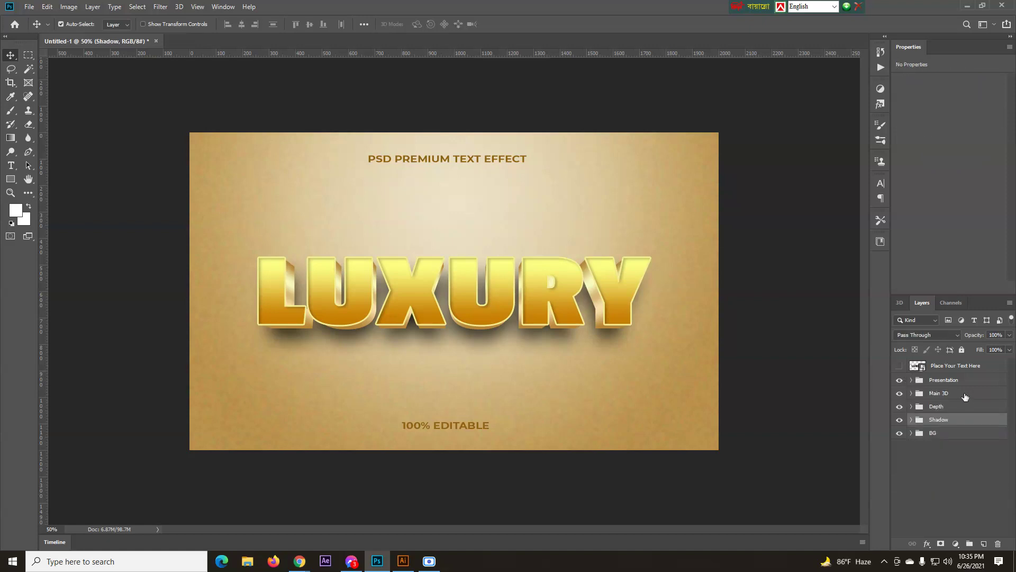
left_click(947, 407)
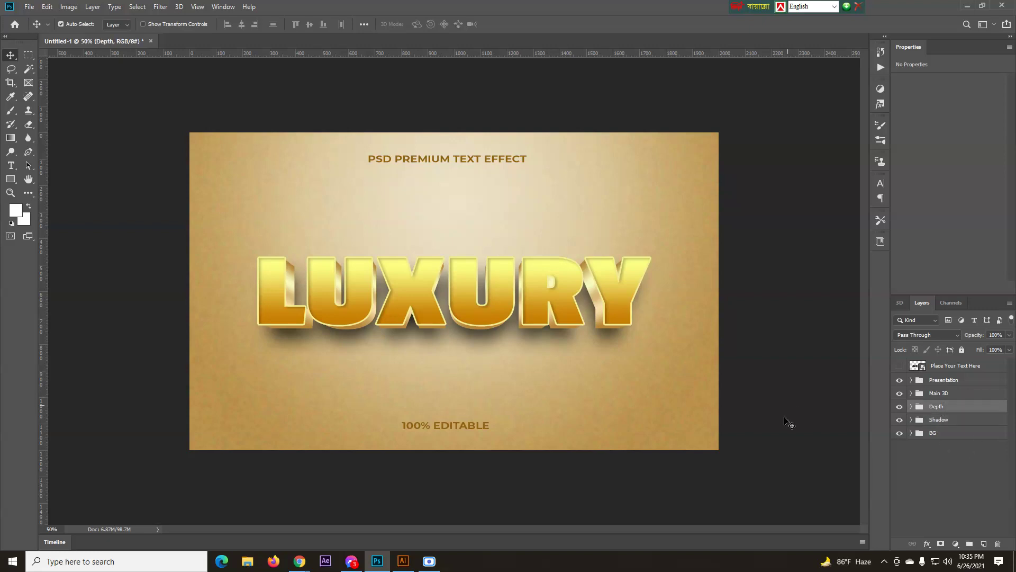
key("ctrl+minus")
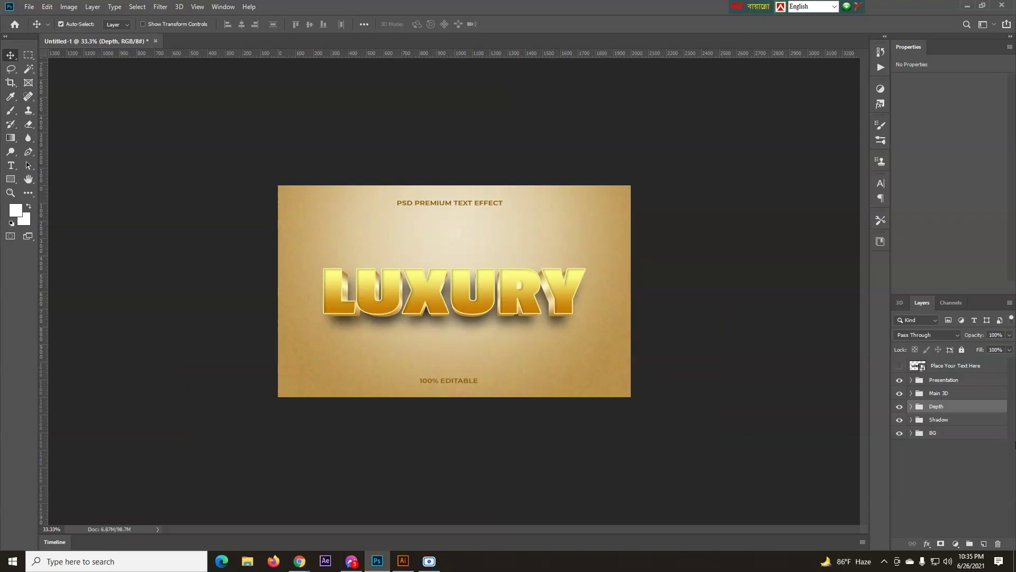
- Add a HIGH QUALITY text line beneath the PSD PREMIUM TEXT EFFECT heading, inside the Presentation group
left_click(911, 380)
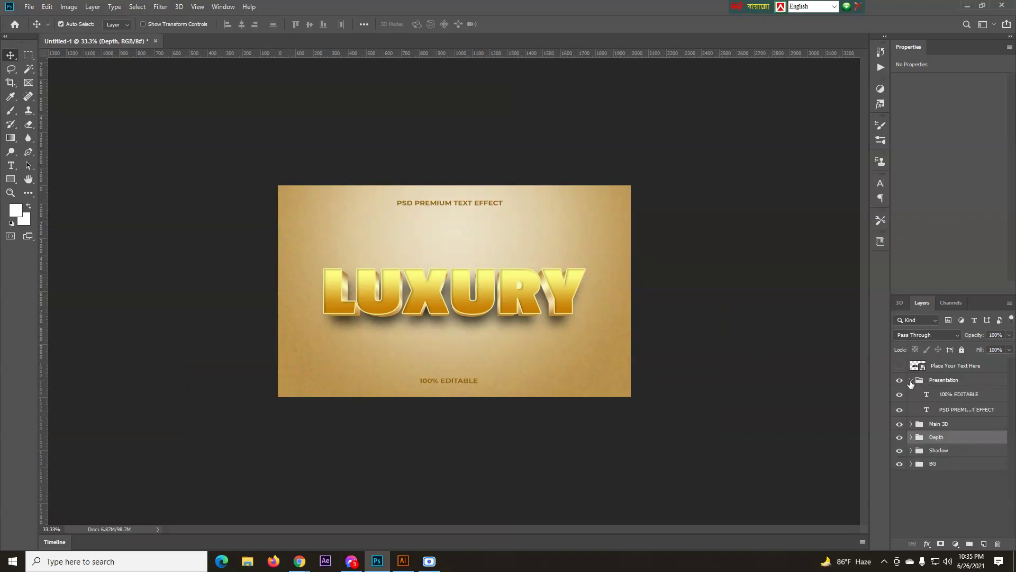
left_click(962, 411)
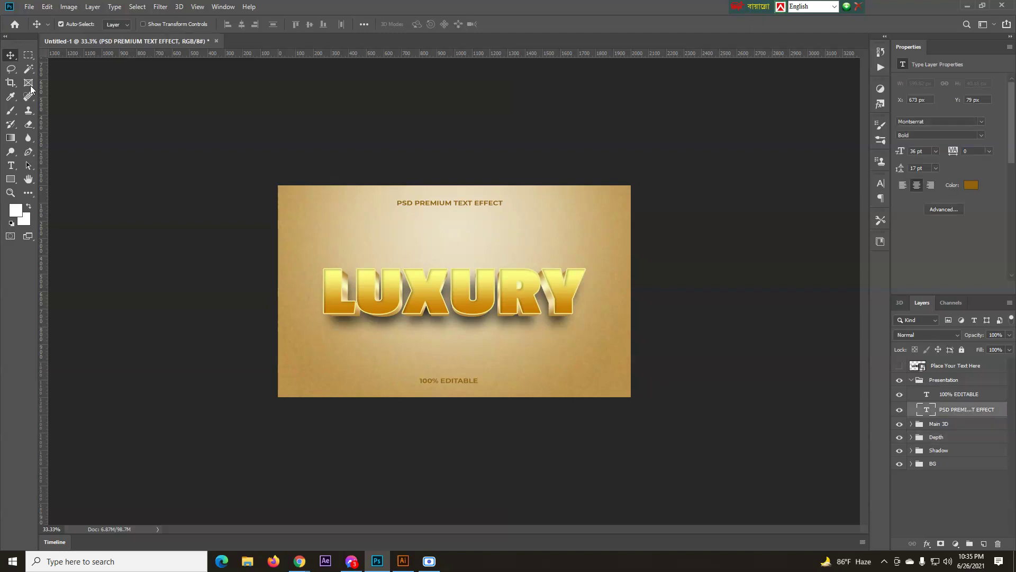
left_click(11, 165)
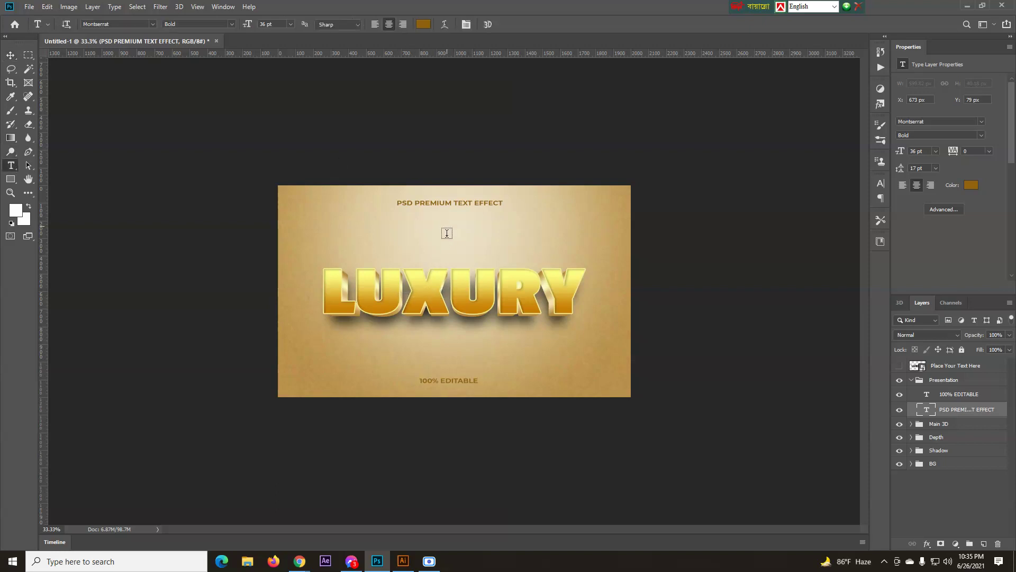
left_click(415, 224)
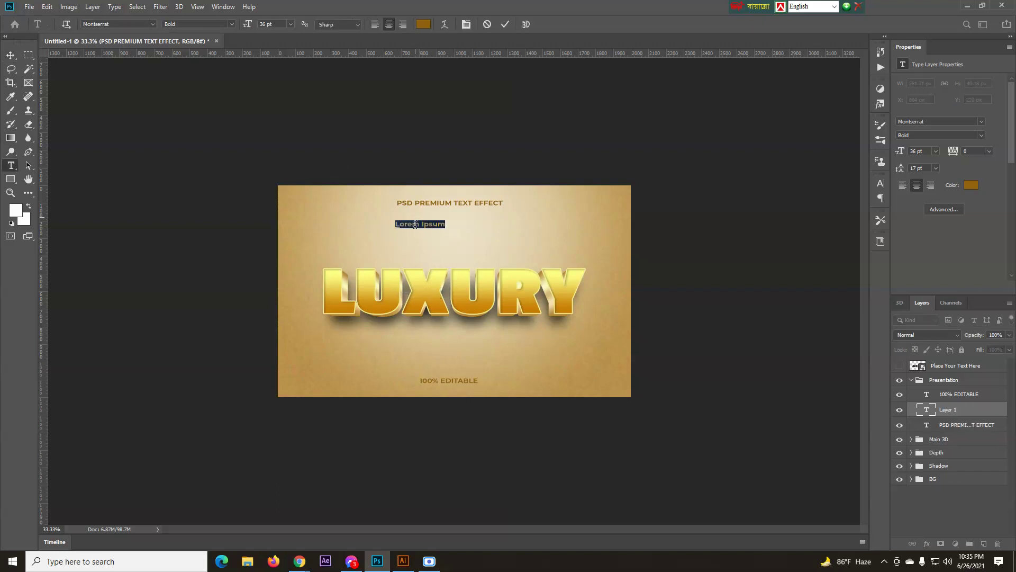
left_click(415, 223)
key("ctrl+a")
type("HIGH QUALITY")
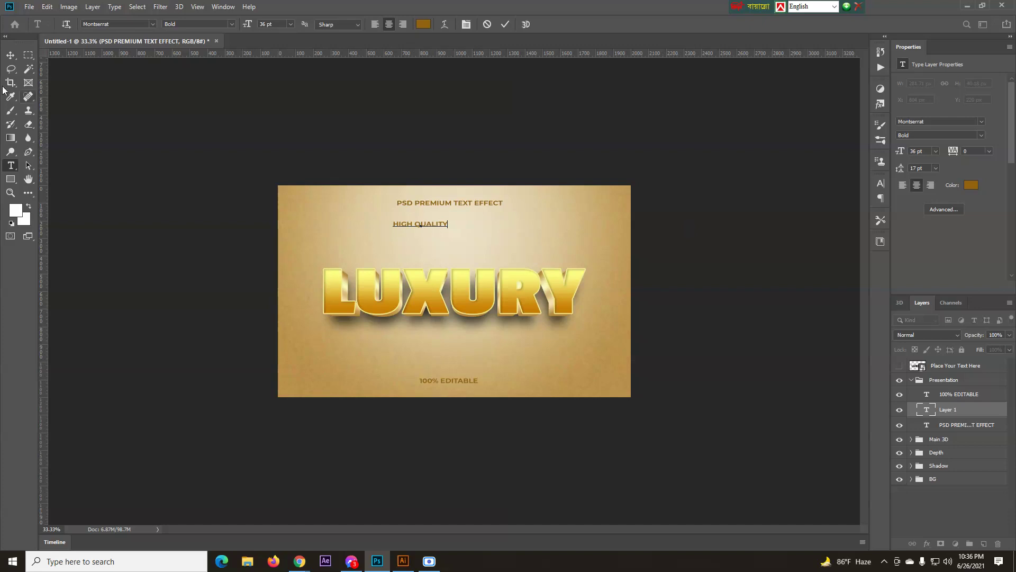
left_click(9, 56)
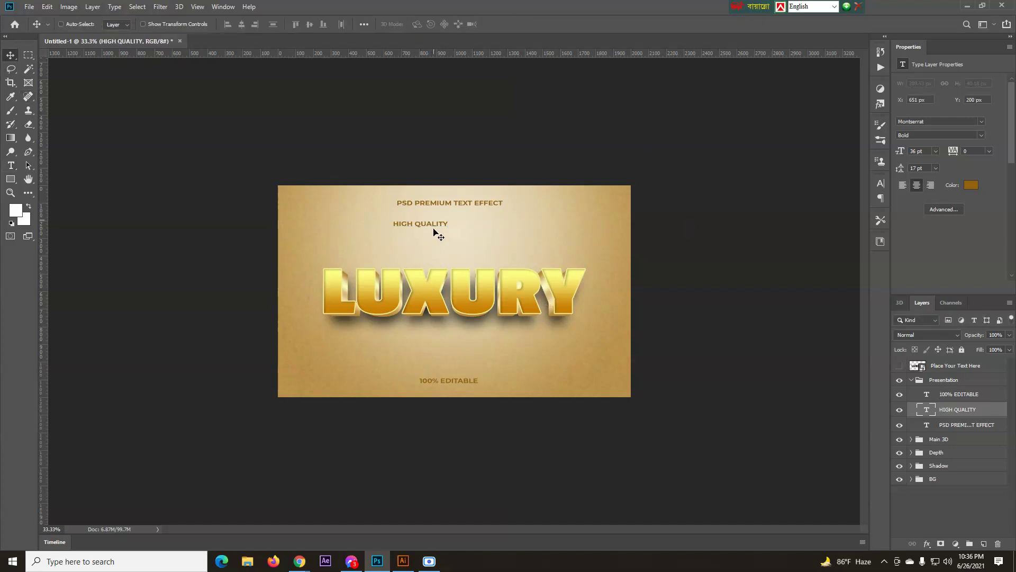
- Centre the HIGH QUALITY text just under the heading, nudge it down 6 px, and collapse the Presentation group
key("ctrl+t")
left_click_drag(435, 229, 463, 216)
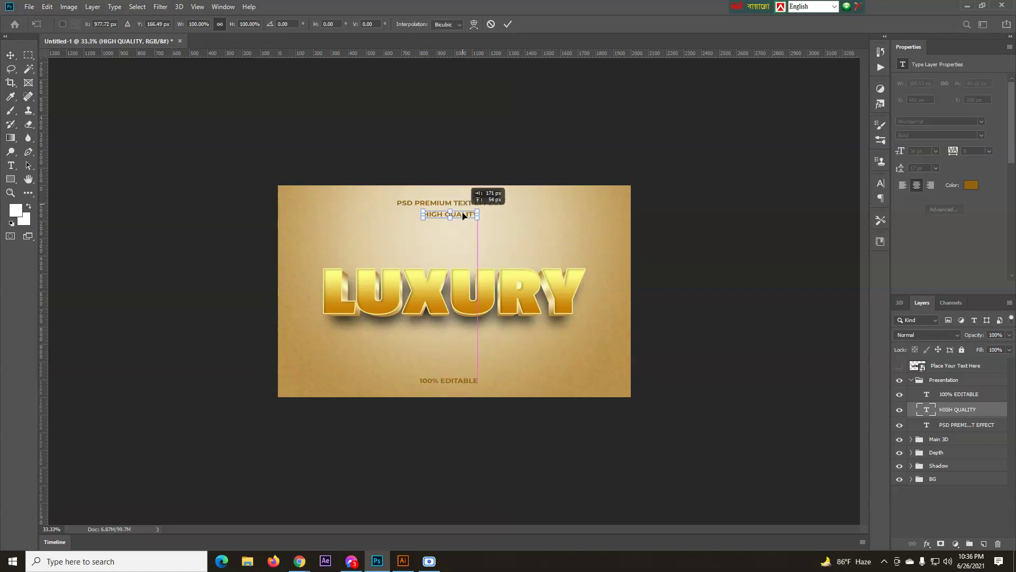
left_click_drag(463, 215, 462, 214)
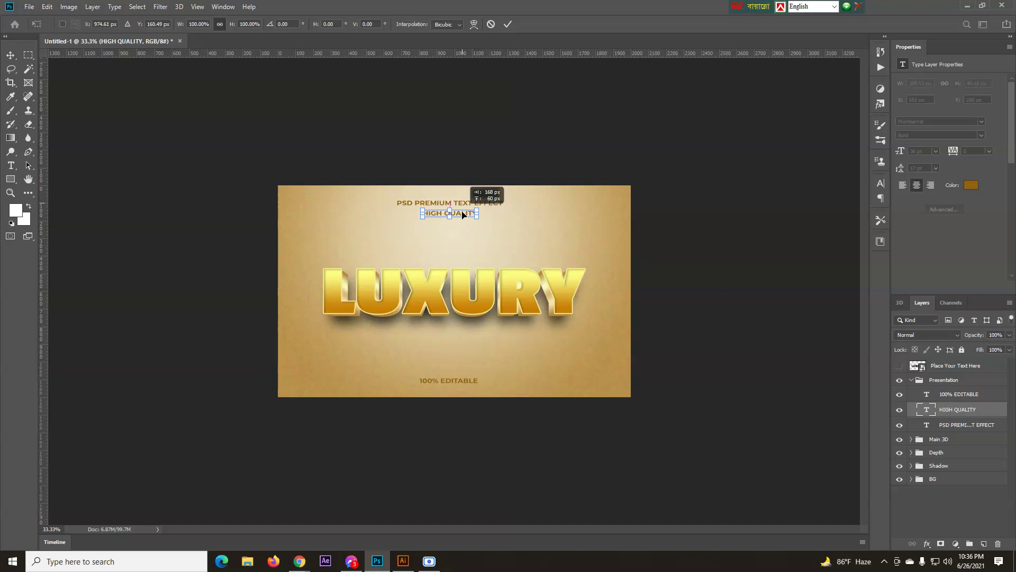
left_click_drag(463, 214, 463, 214)
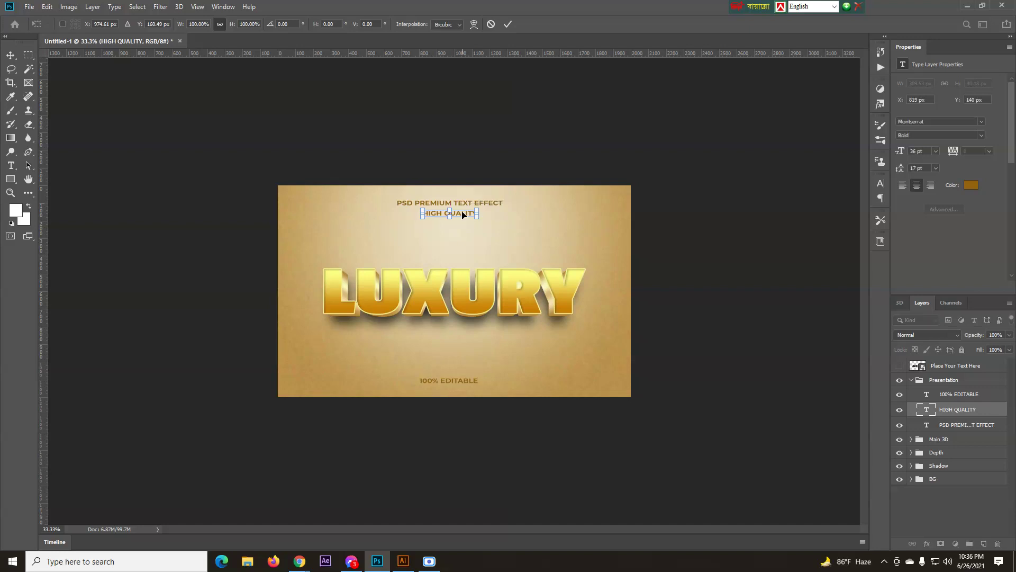
key("Down")
key("Down")
key("Down")
key("Down")
key("Down")
key("Down")
key("Return")
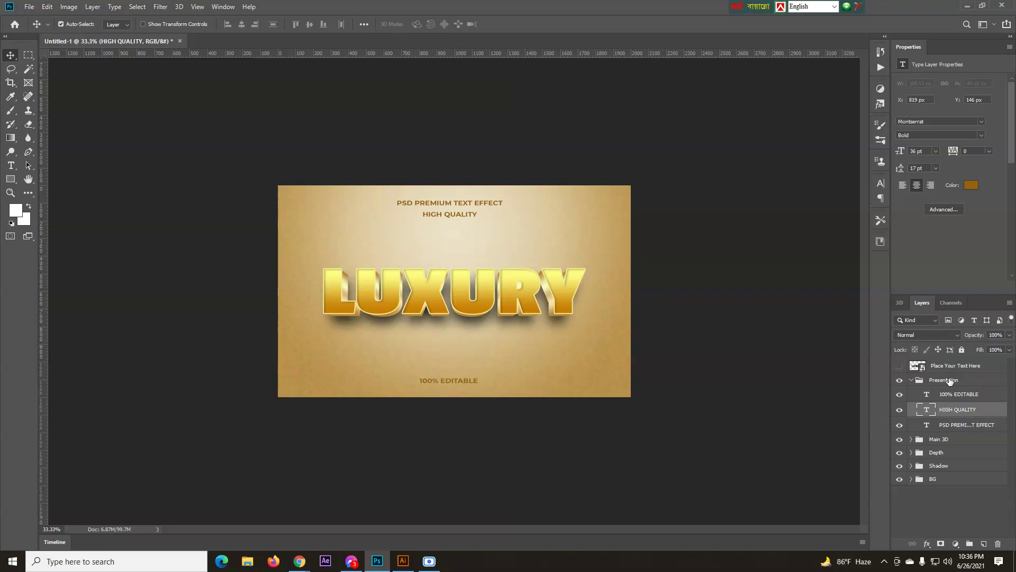
left_click(913, 381)
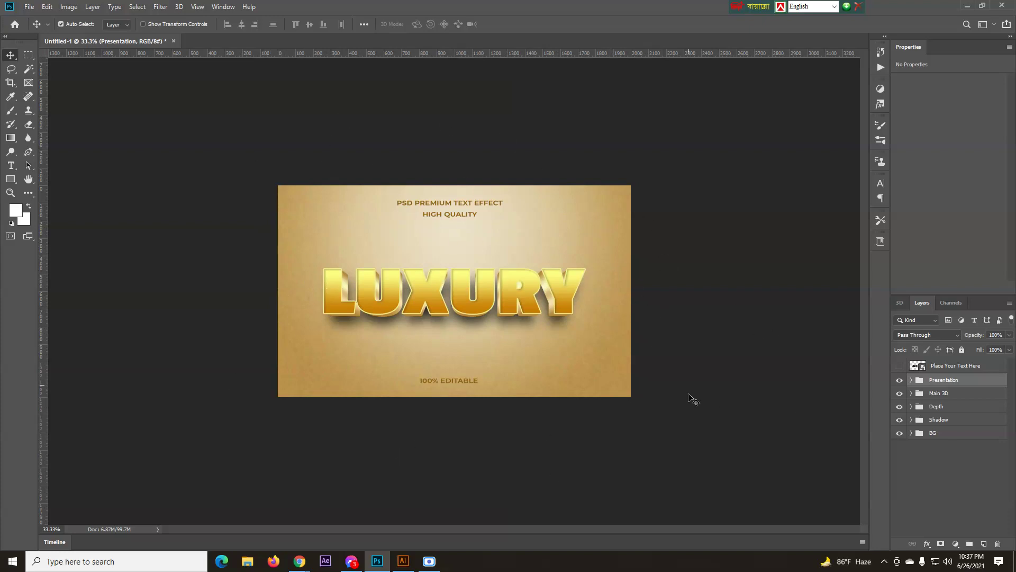
- Examine the Adjustment and BG Color subgroups inside the BG group
left_click(912, 433)
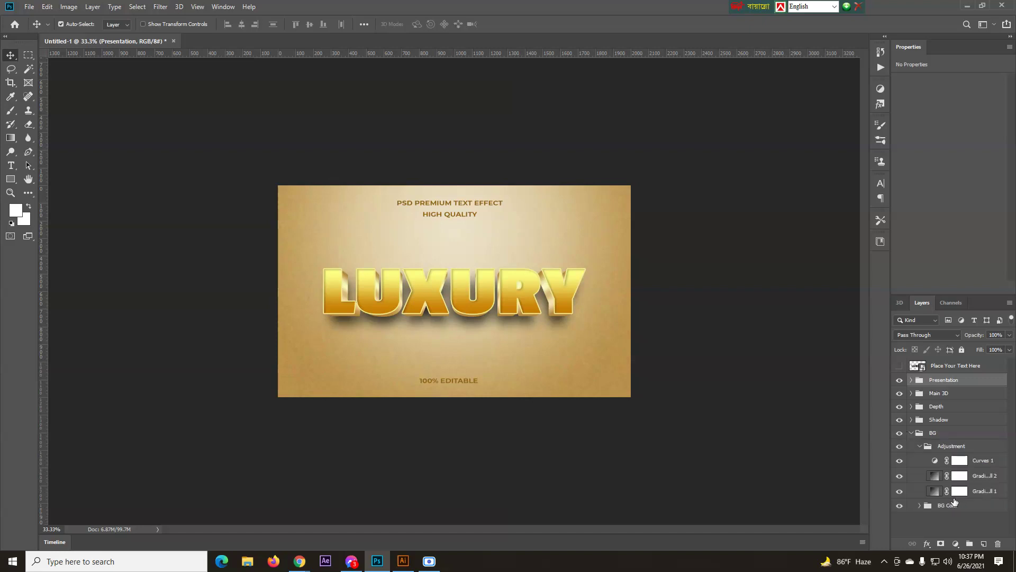
left_click(921, 506)
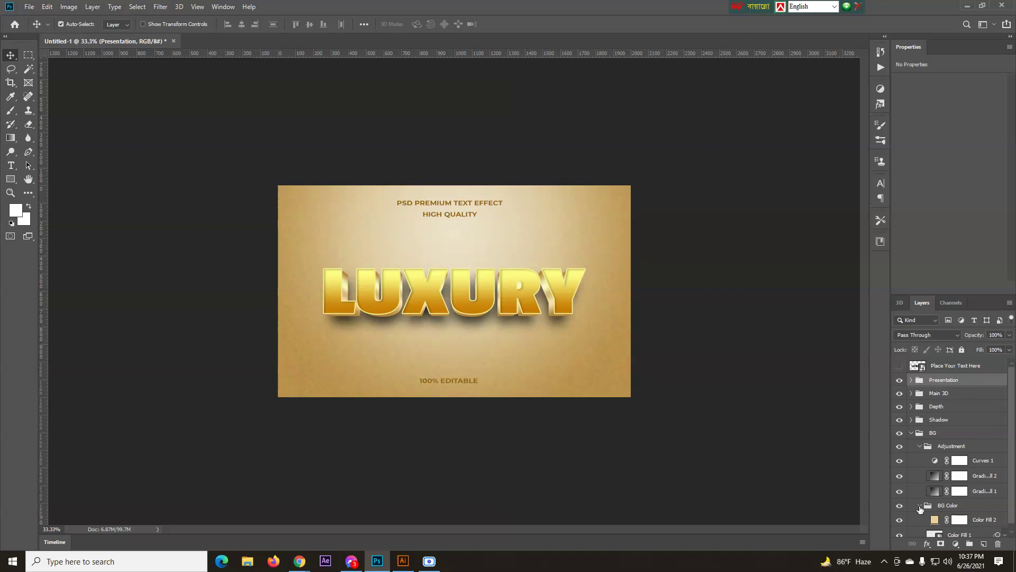
left_click(919, 506)
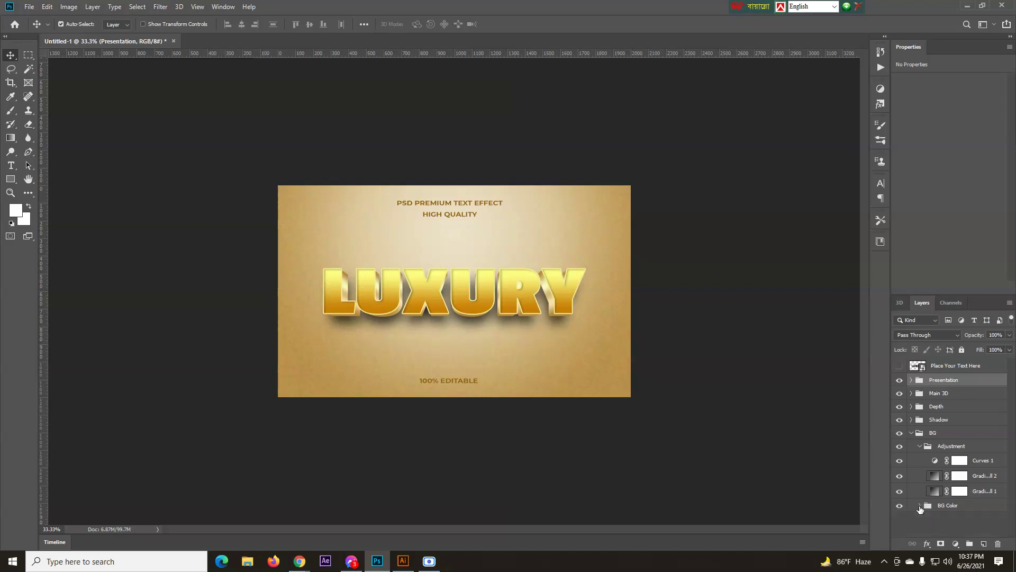
left_click(920, 448)
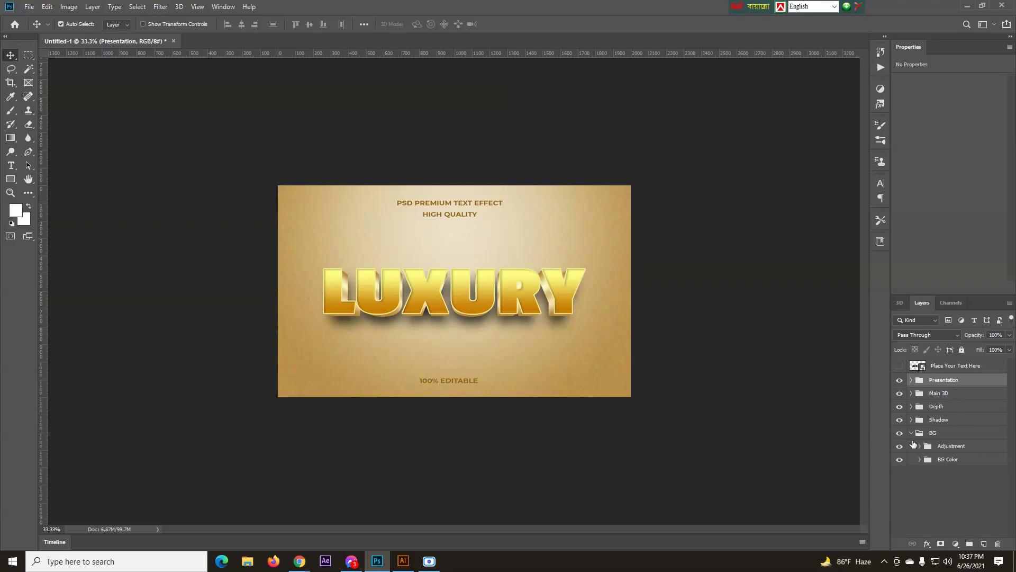
left_click(911, 433)
- Group the Place Your Text Here layer and all groups down to BG, and hide the new group
left_click(959, 368)
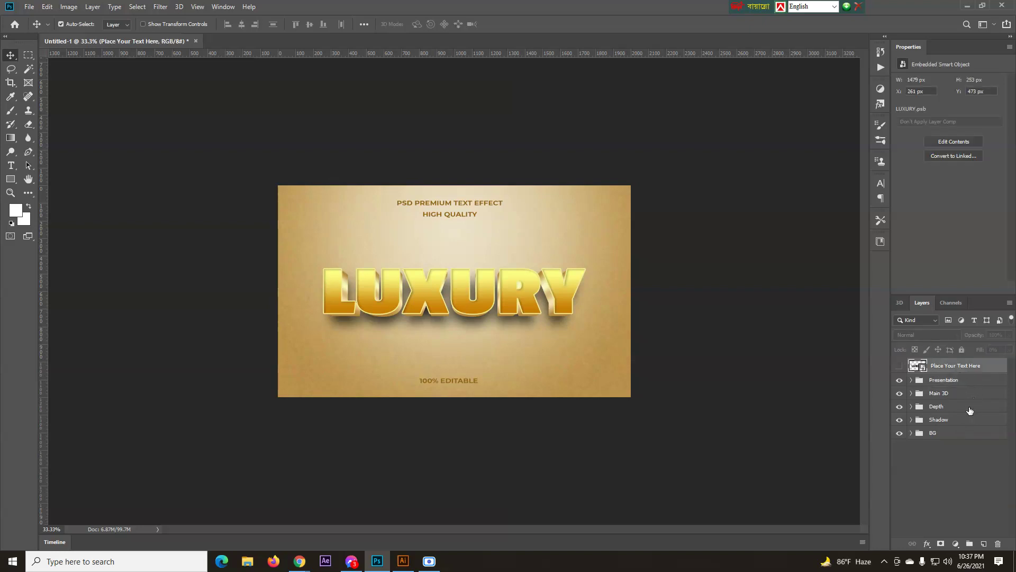
left_click(965, 433, "shift")
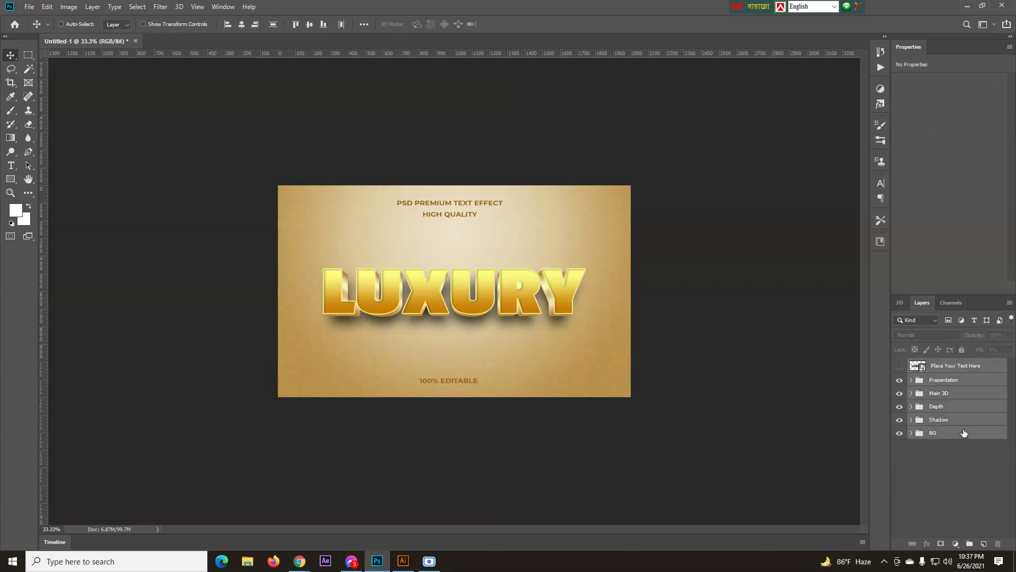
key("ctrl+g")
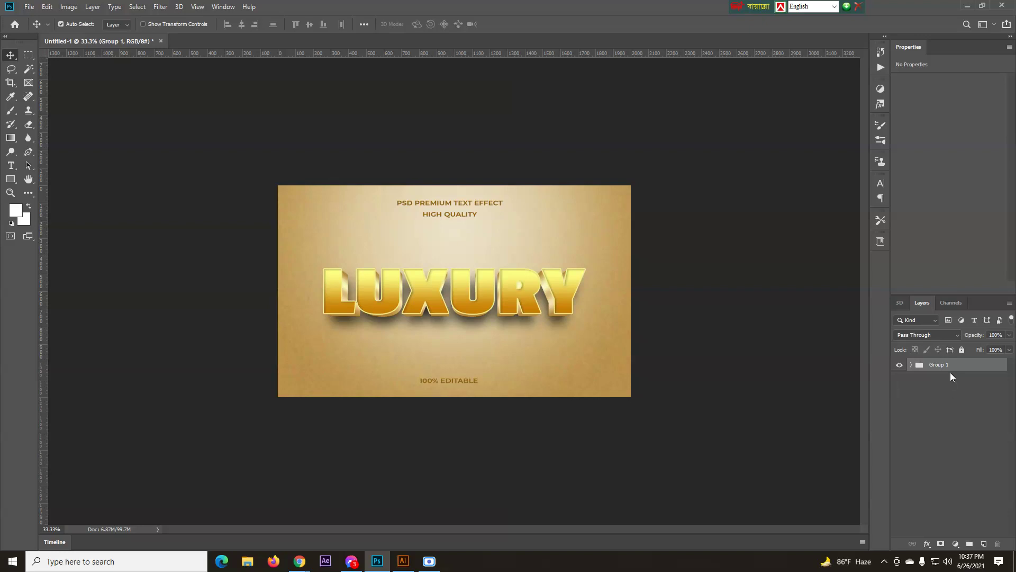
left_click(899, 364)
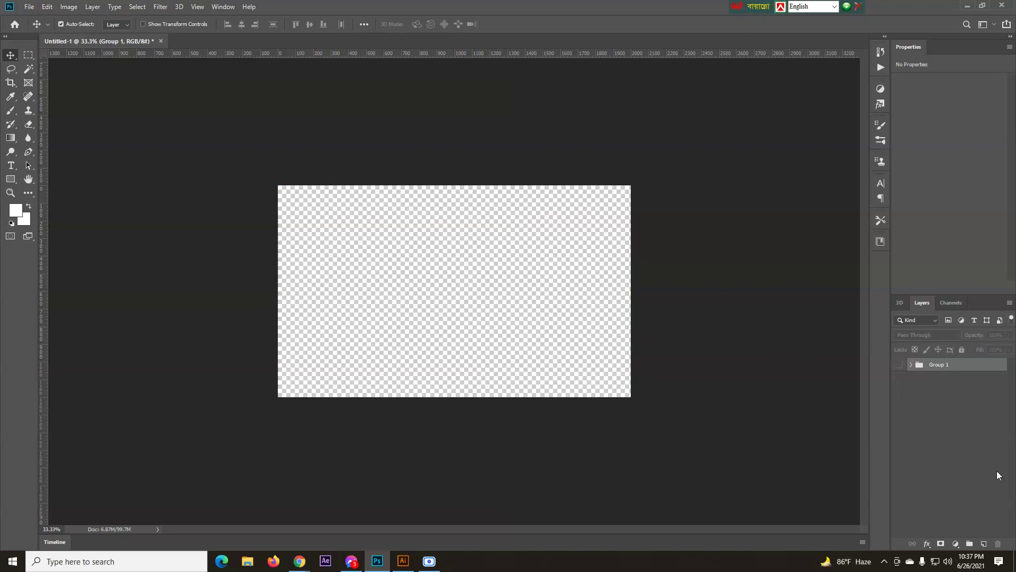
- Add a white Solid Color fill layer above the hidden group
left_click(956, 544)
left_click(981, 356)
left_click(889, 153)
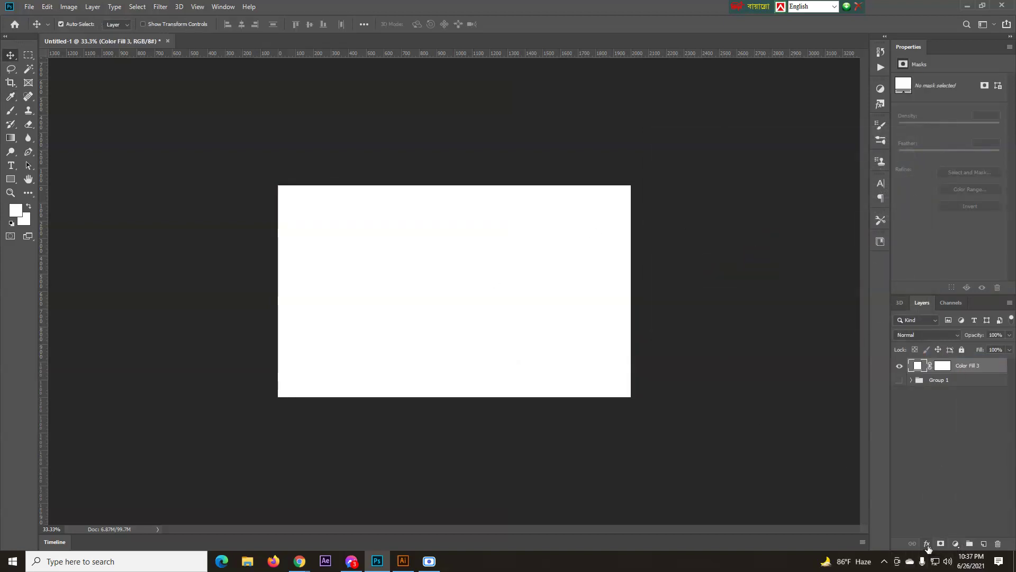
- Add a second Solid Color fill layer in golden brown #9b7024 above the white fill
left_click(956, 544)
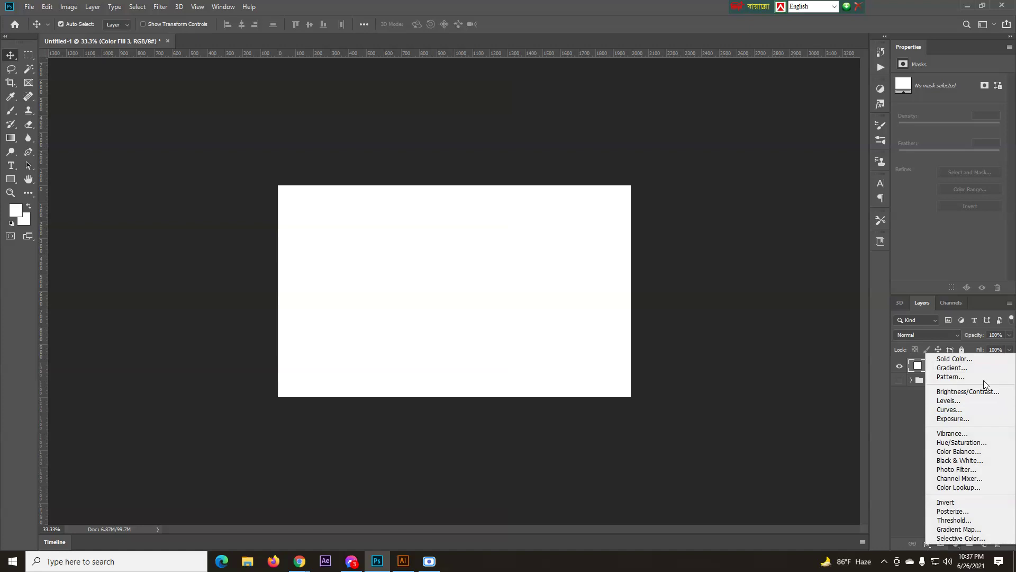
left_click(979, 360)
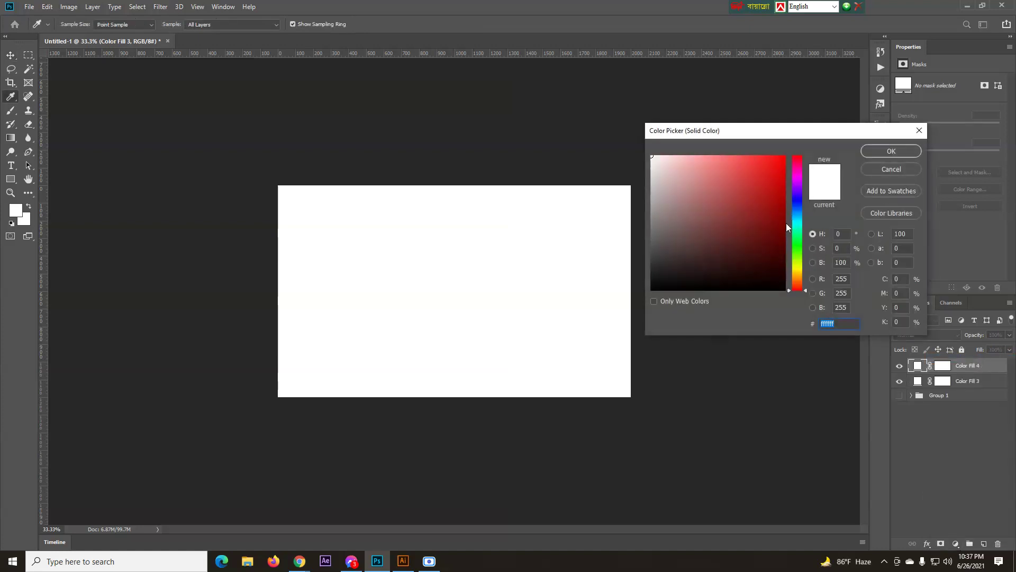
left_click(801, 267)
left_click(801, 279)
left_click(755, 208)
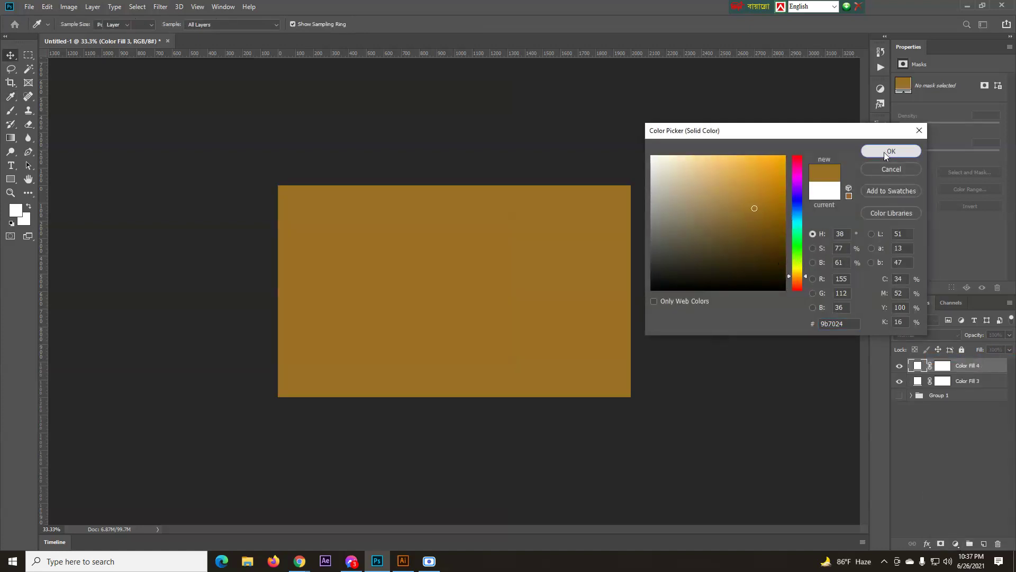
left_click(891, 151)
- Change the golden-brown fill layer's color to #a98648
double_click(918, 366)
left_click(716, 222)
left_click(728, 200)
left_click(891, 152)
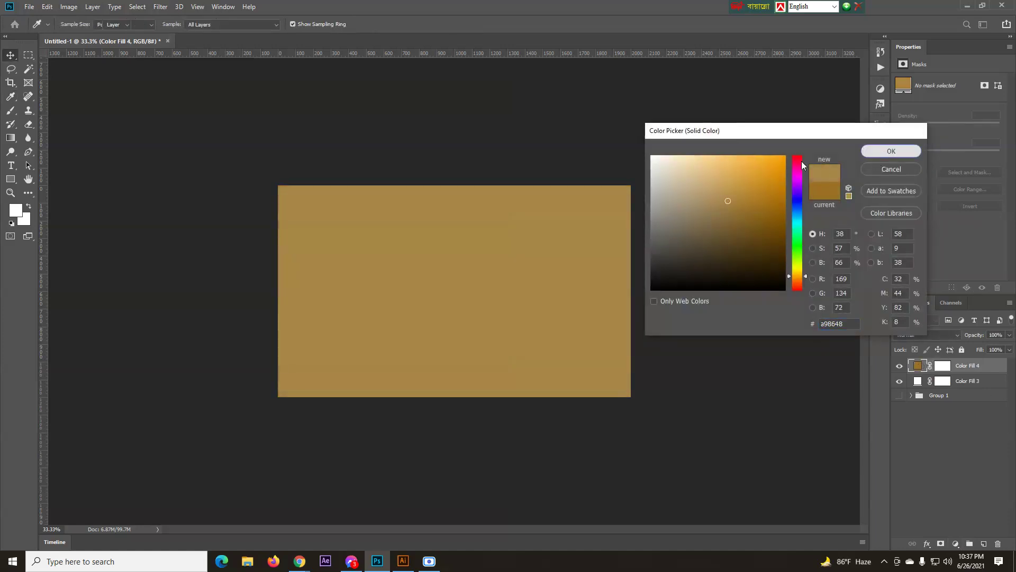
left_click(956, 544)
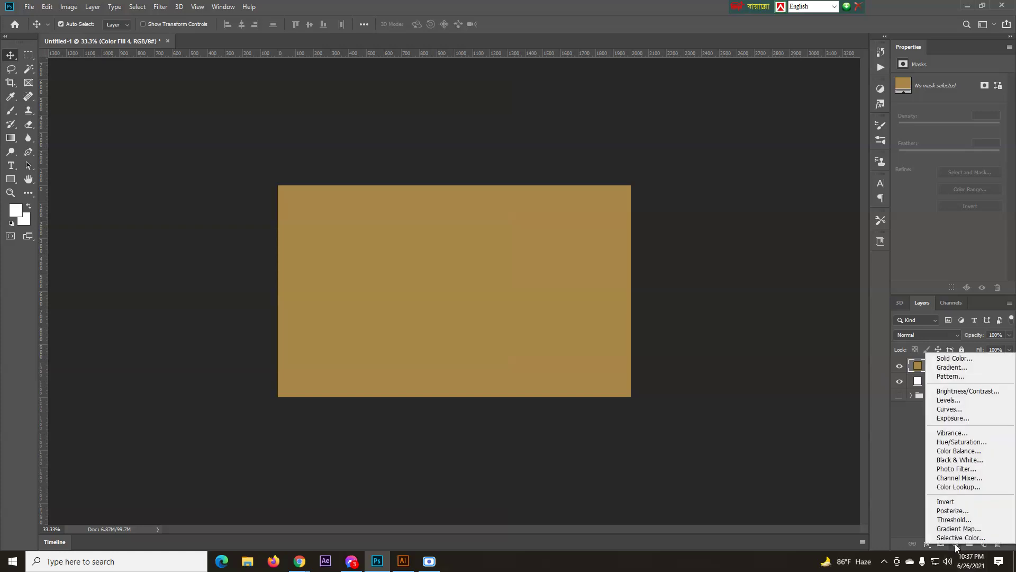
left_click(905, 469)
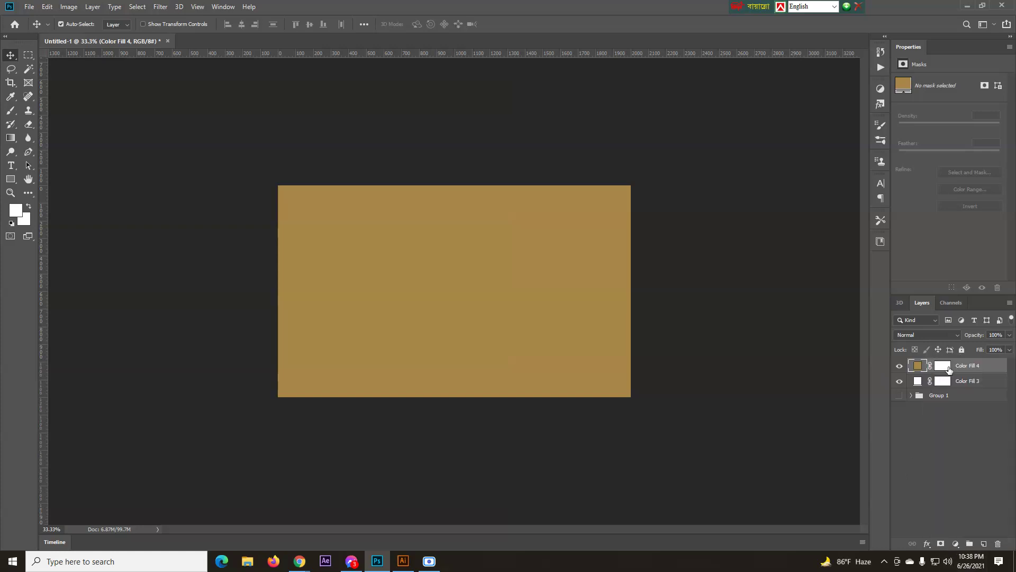
- Convert Color Fill 4 to a smart object and apply Add Noise at 16.32% with Uniform distribution
left_click(165, 8)
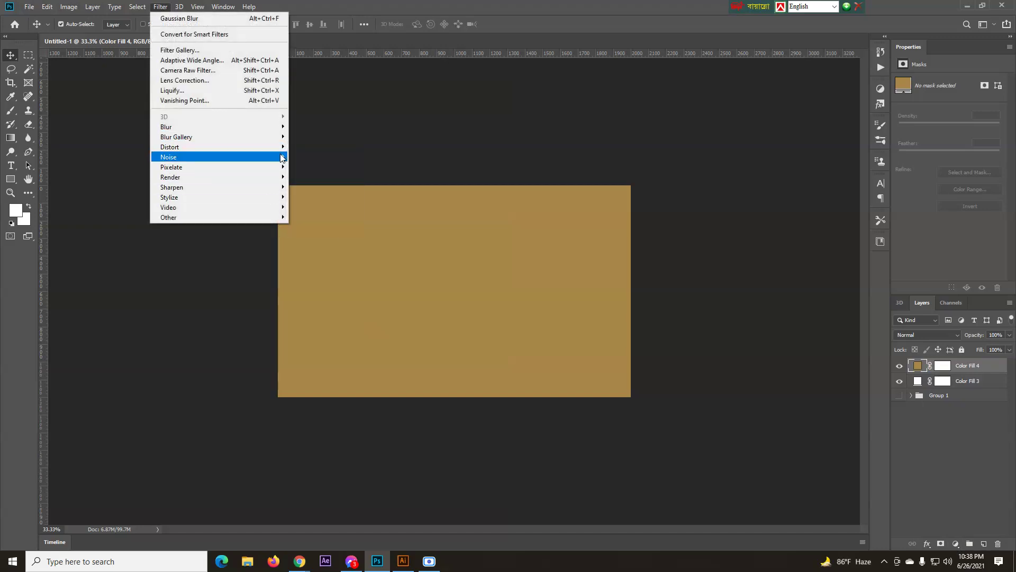
left_click(310, 157)
left_click(494, 209)
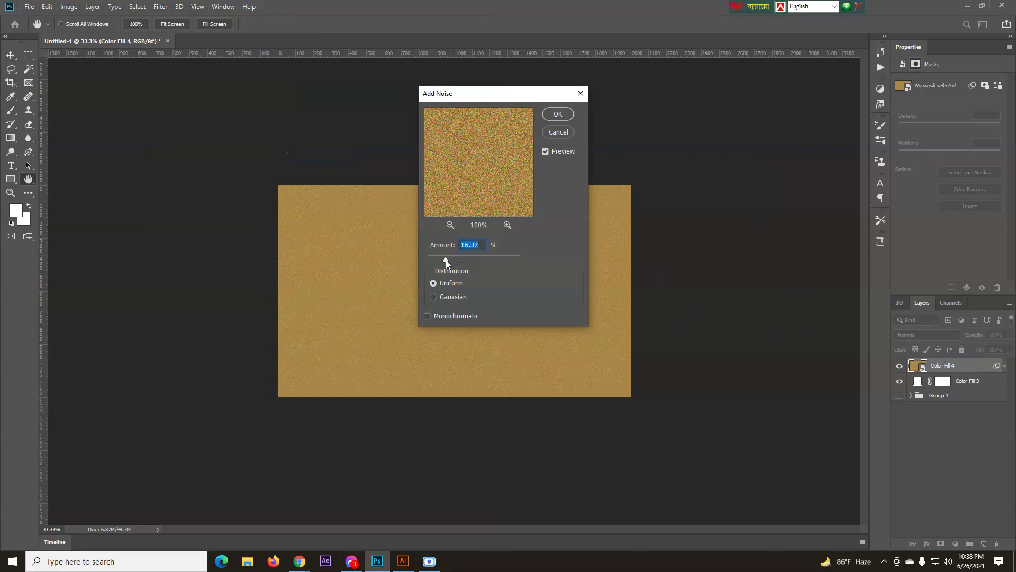
left_click(558, 114)
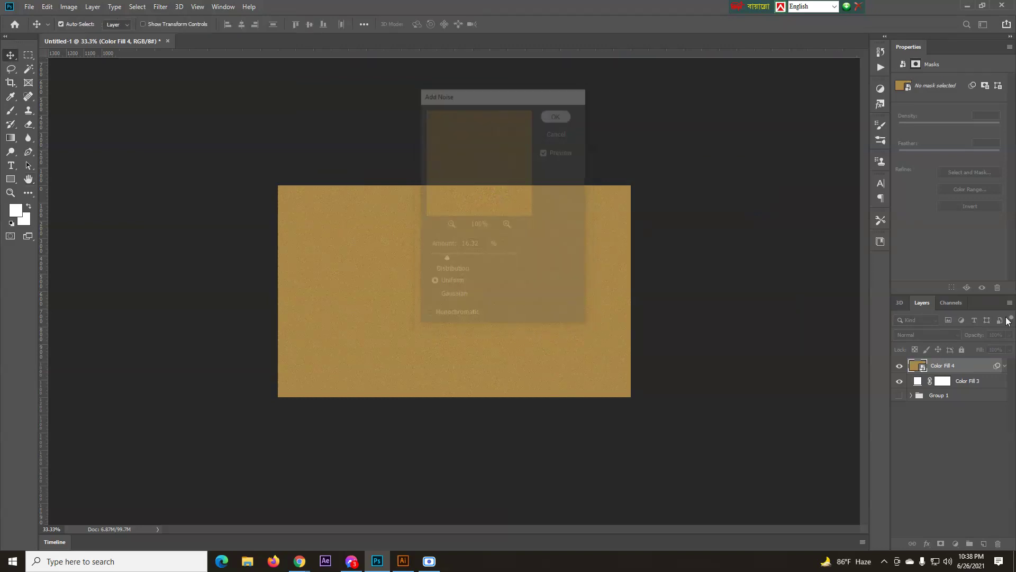
- Apply a Gaussian Blur with a 1.3-pixel radius to the noisy Color Fill 4 layer
left_click(161, 7)
mouse_move(267, 130)
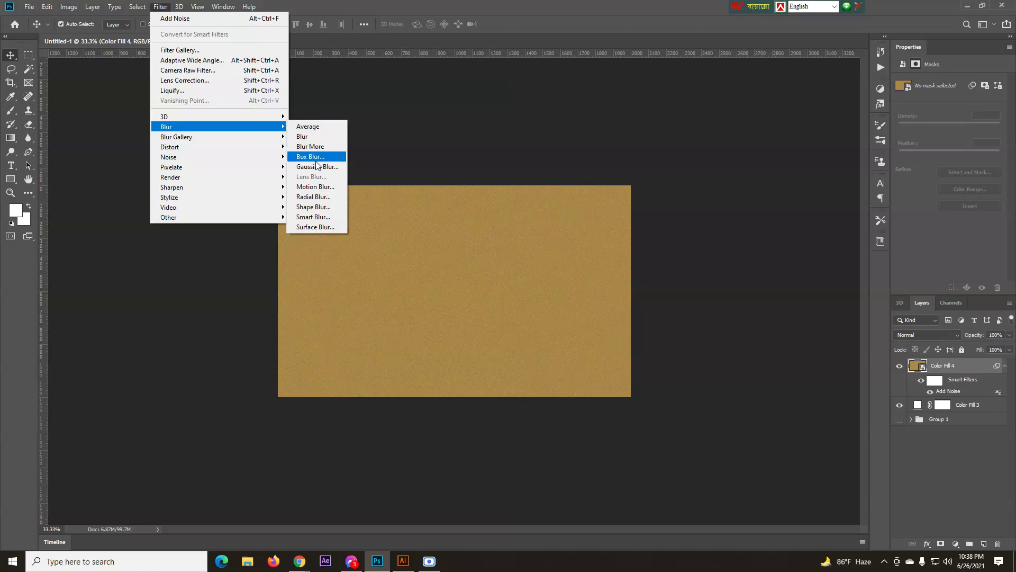
left_click(317, 166)
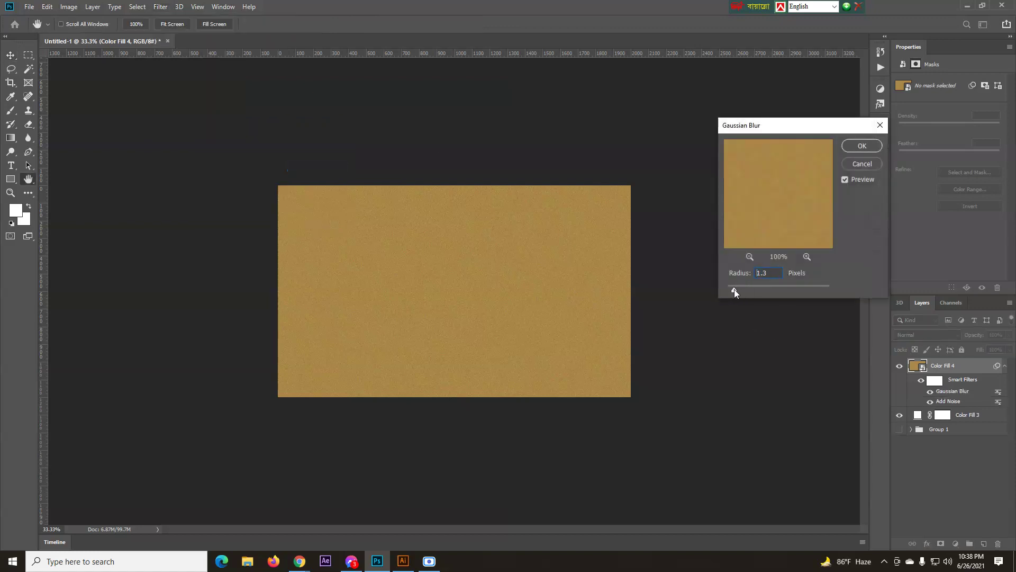
key("Return")
- Add a gradient fill layer above Color Fill 4 with the Black, White preset, Radial style and Reverse enabled
left_click(956, 544)
left_click(967, 367)
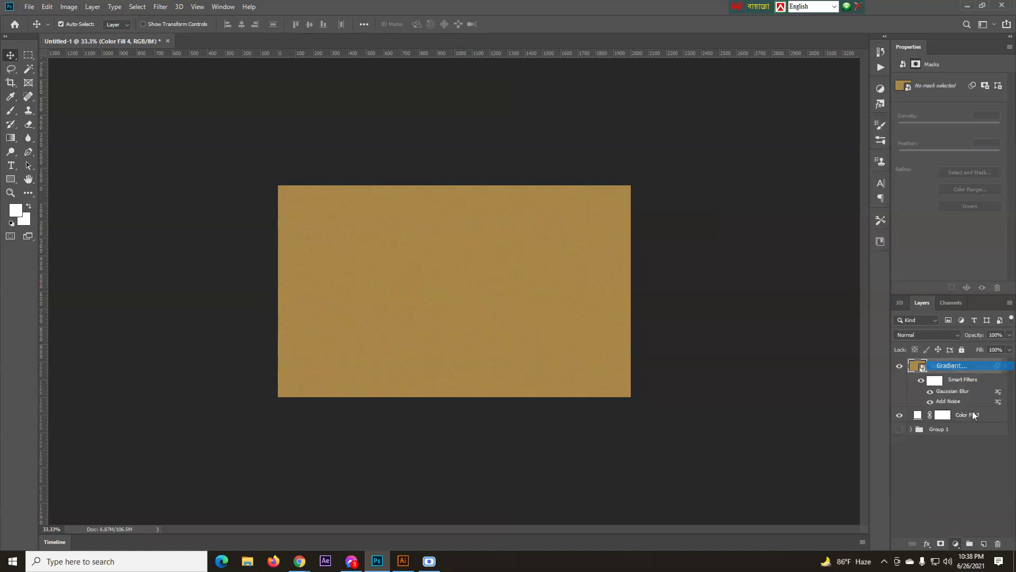
left_click(756, 164)
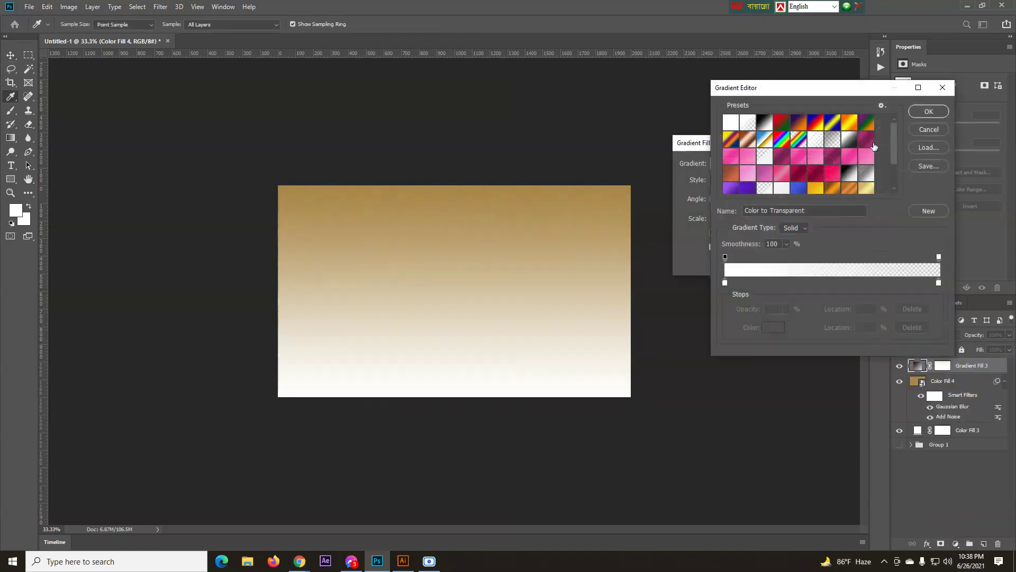
left_click(765, 122)
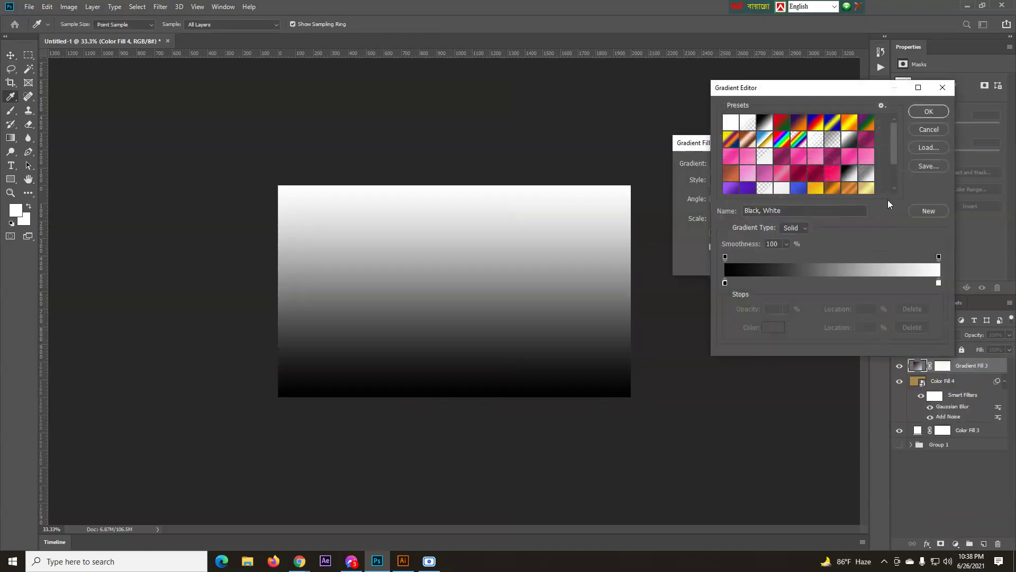
left_click(930, 111)
left_click(731, 180)
left_click(730, 202)
left_click(714, 233)
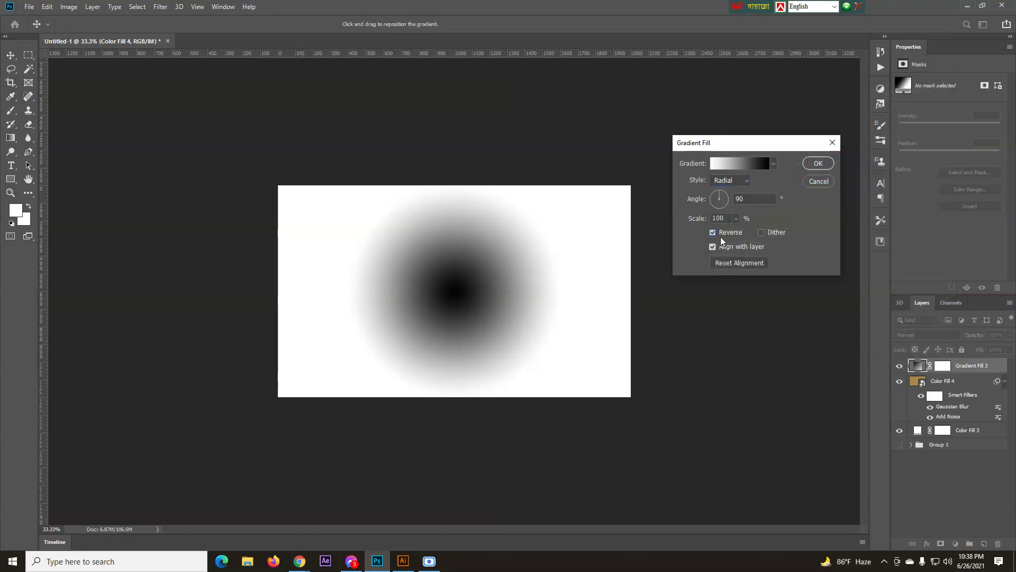
- Enlarge the radial gradient with its bright centre in the canvas's upper middle, and set the layer's blend mode to Soft Light
left_click_drag(488, 245, 480, 197)
left_click(736, 218)
left_click_drag(728, 230, 735, 232)
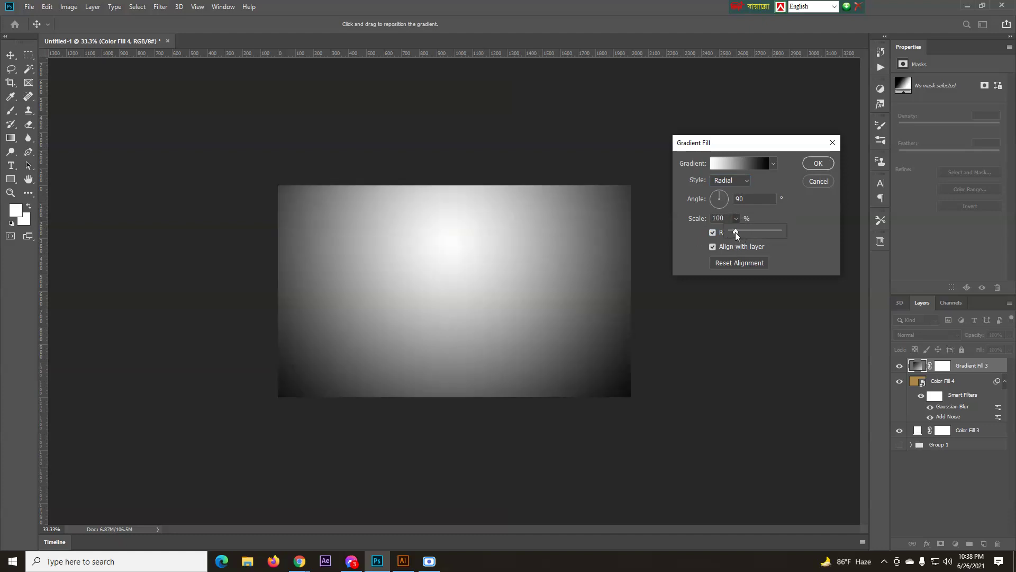
left_click(819, 163)
left_click(929, 334)
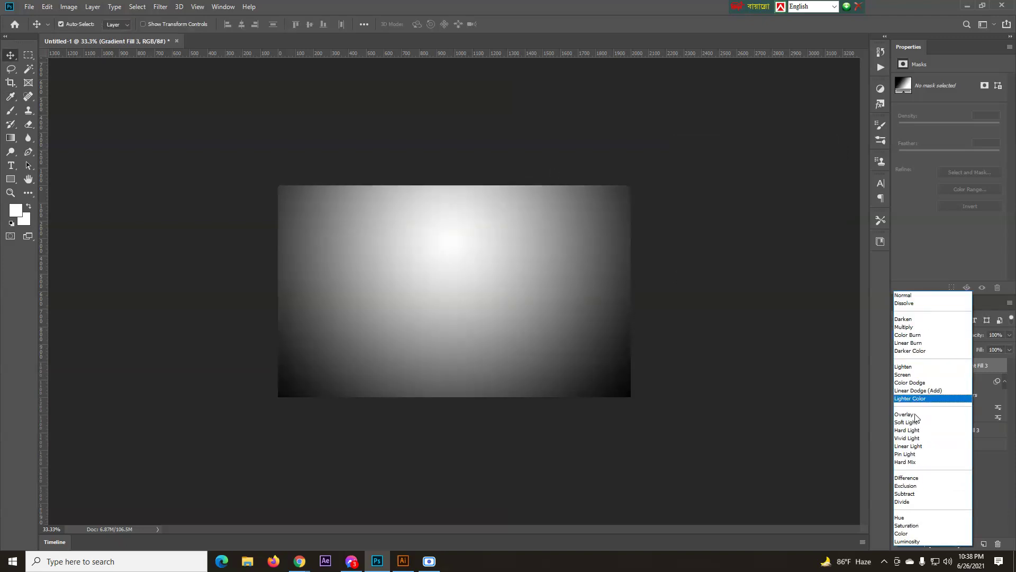
left_click(924, 425)
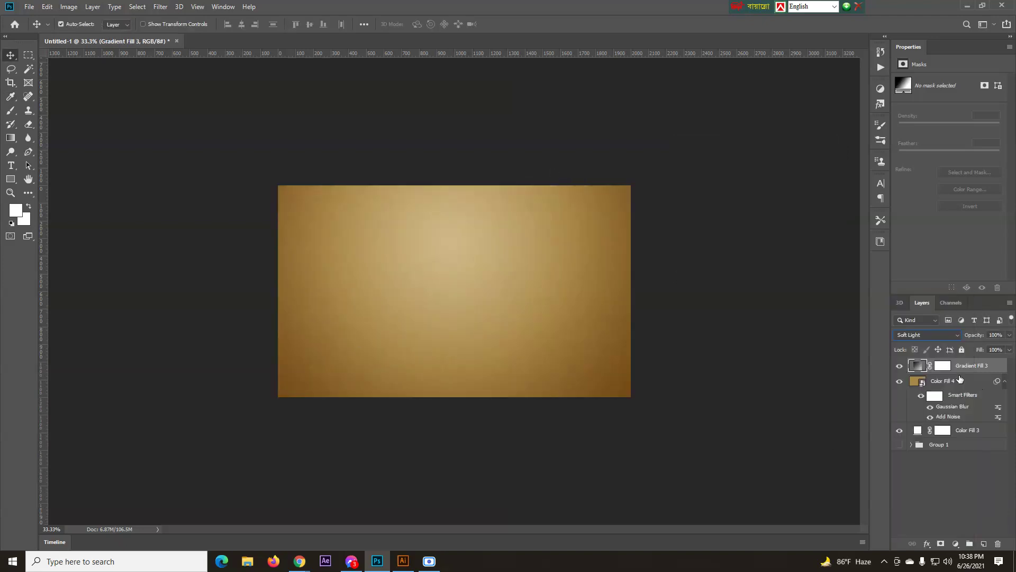
- Add another gradient fill layer from the Black, White preset and set its white color stop to #000000
left_click(956, 544)
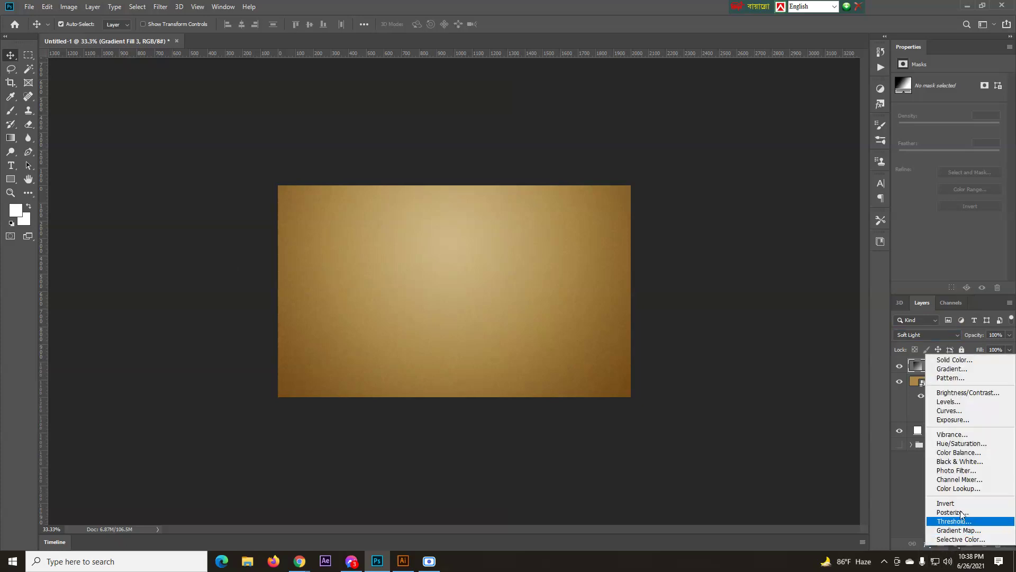
left_click(961, 373)
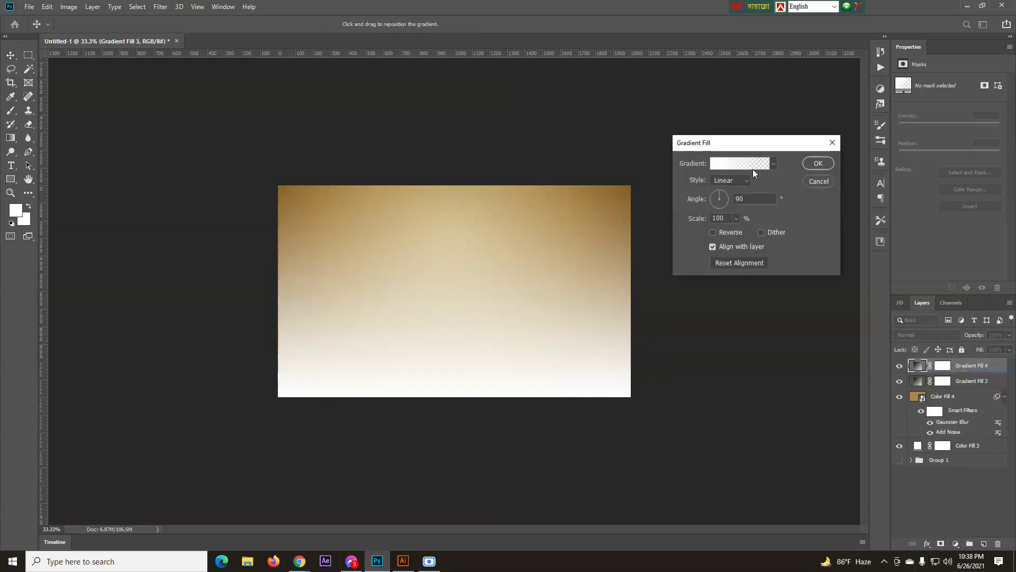
left_click(752, 167)
left_click(764, 122)
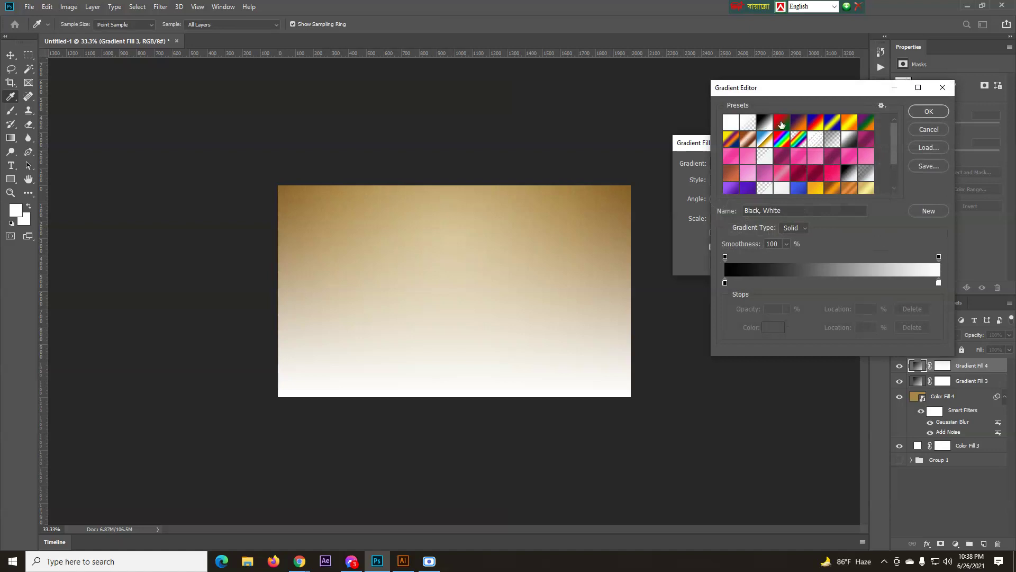
double_click(938, 282)
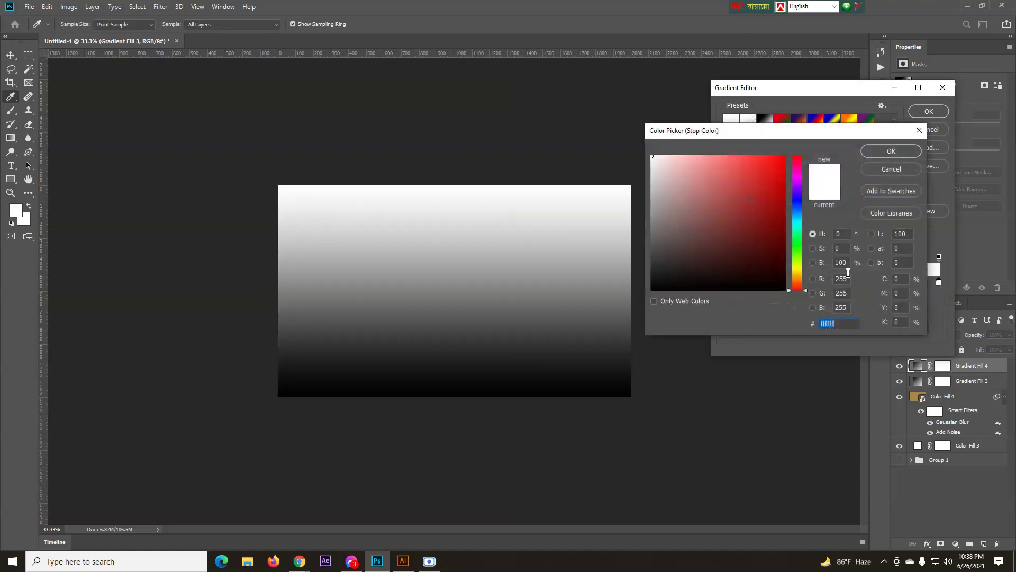
type("000000")
left_click(893, 152)
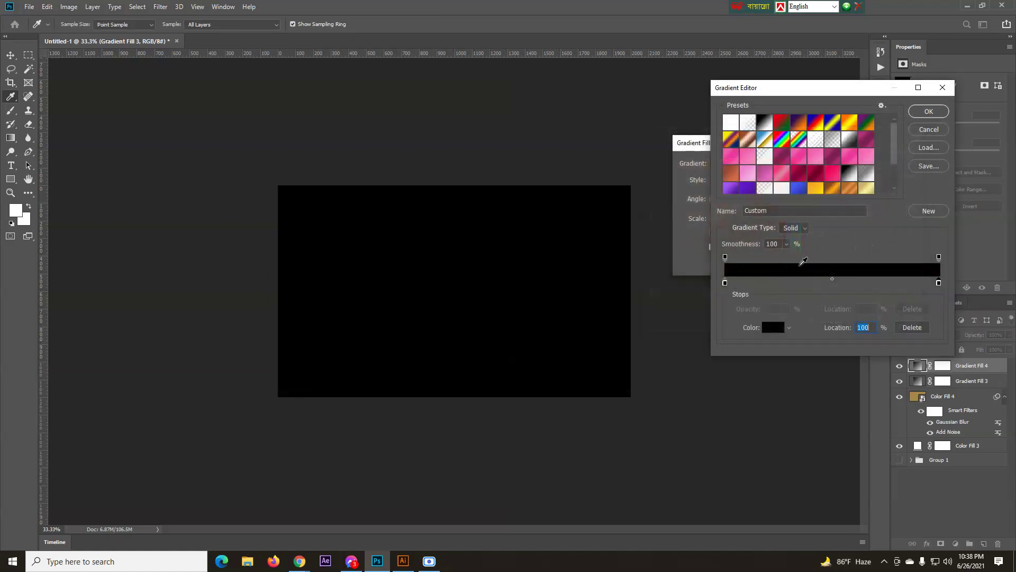
- Make the black gradient fade to transparent by reducing its end opacity stop to zero
left_click(939, 258)
left_click(788, 308)
left_click_drag(786, 321, 737, 323)
left_click(929, 111)
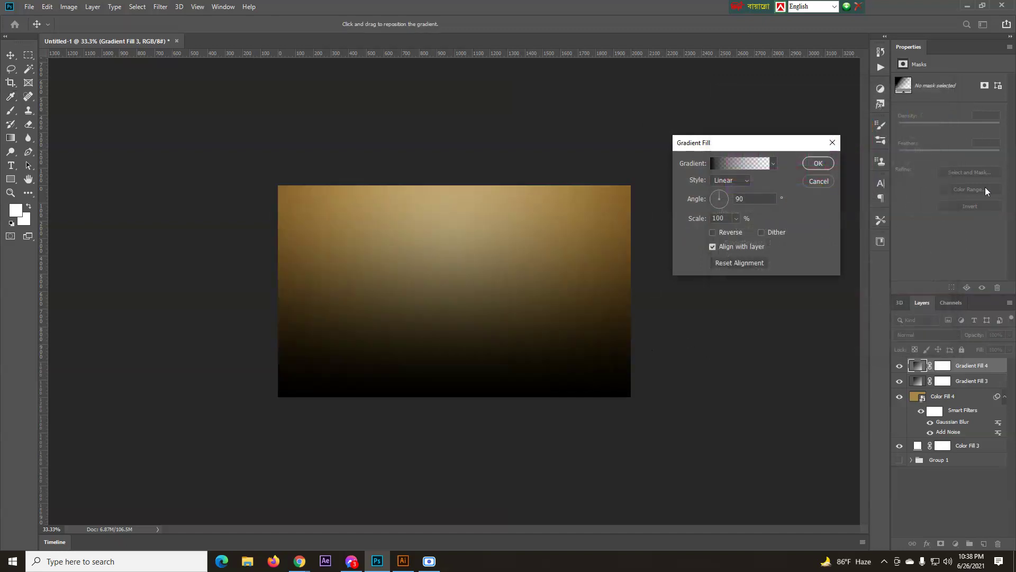
- Make the black-to-transparent fill a reversed Radial gradient at 232% scale, with its clear centre in the canvas's upper middle
left_click(744, 181)
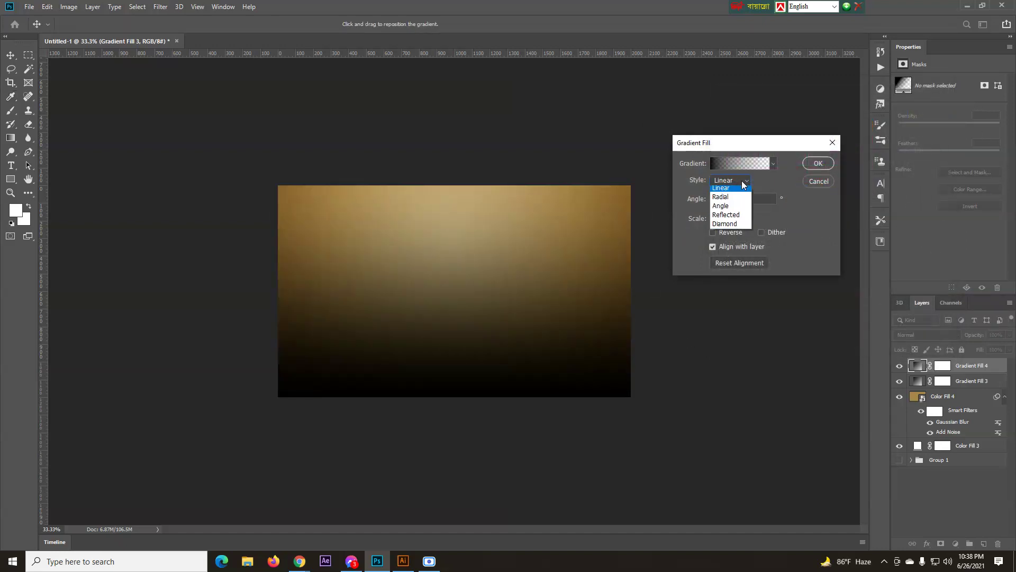
left_click(733, 191)
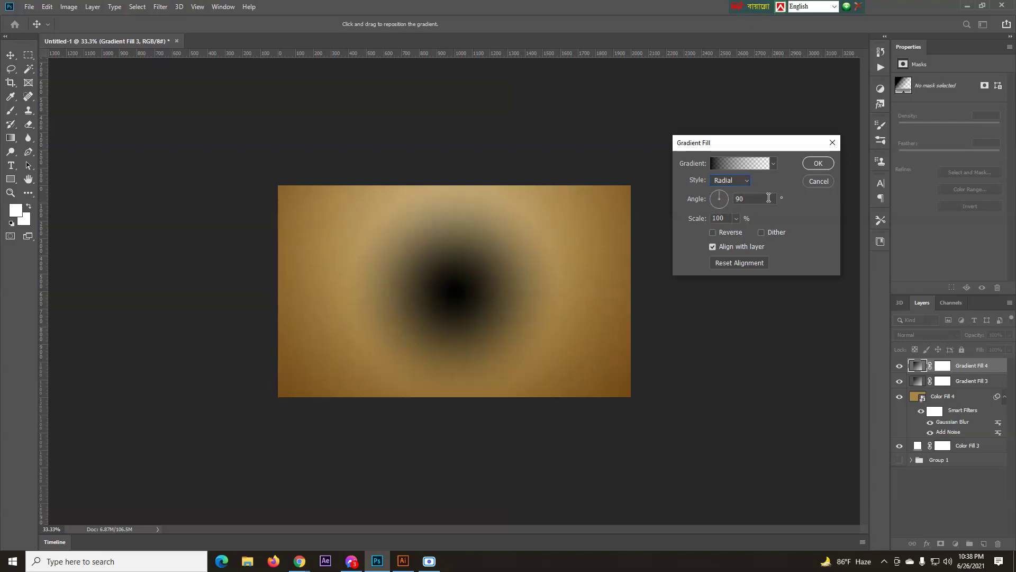
left_click(714, 233)
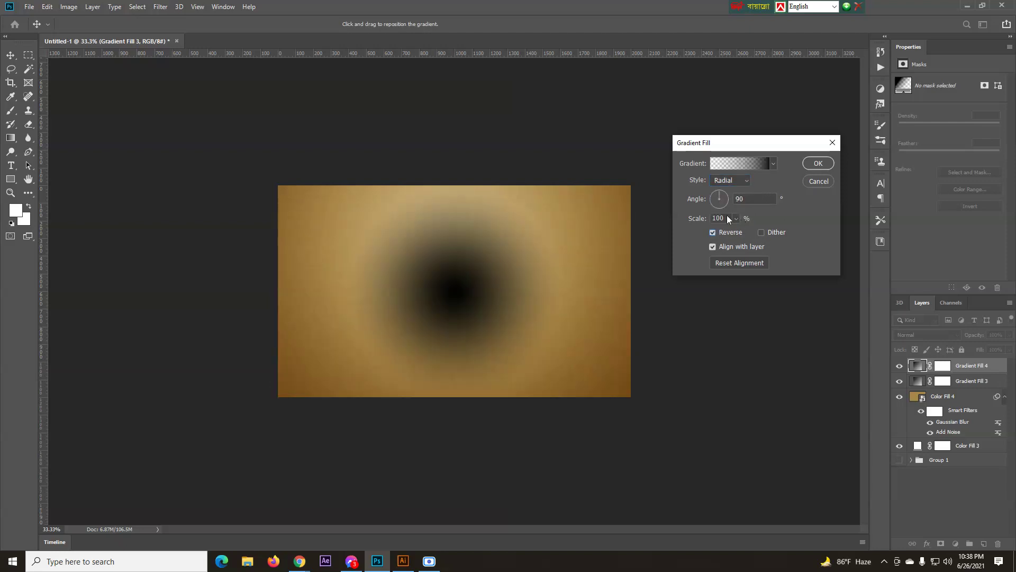
left_click(737, 219)
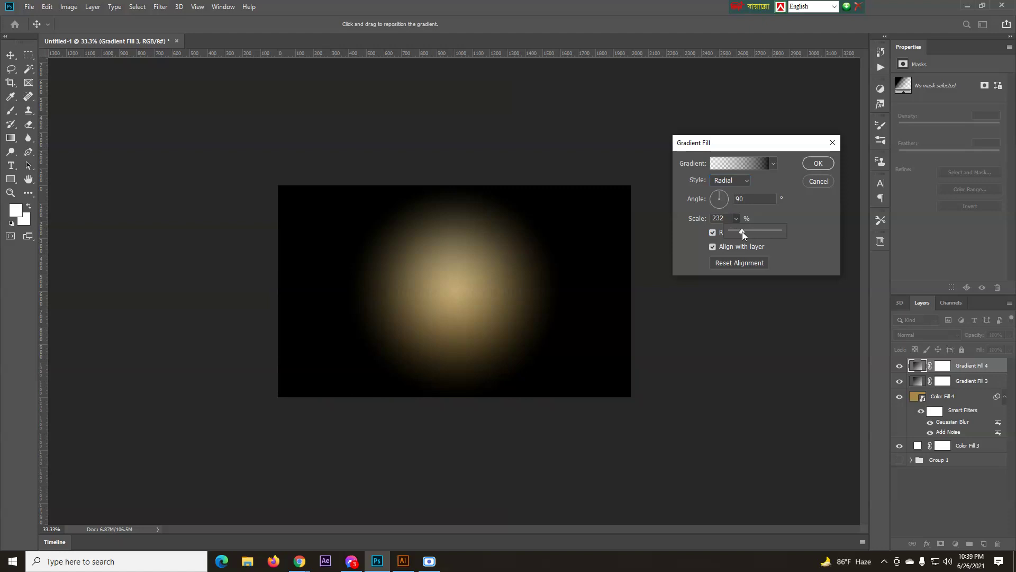
left_click_drag(523, 275, 522, 245)
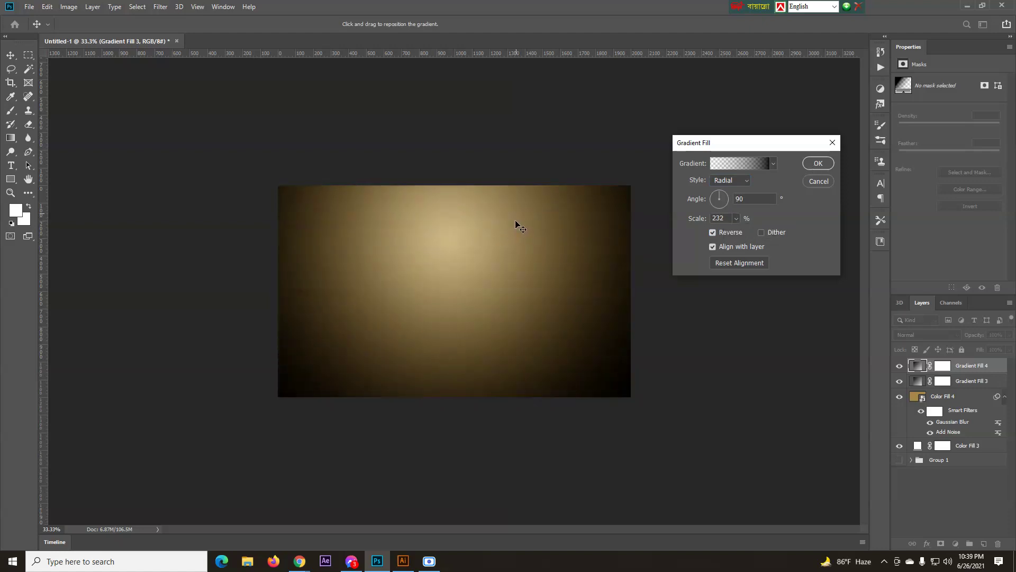
left_click(818, 163)
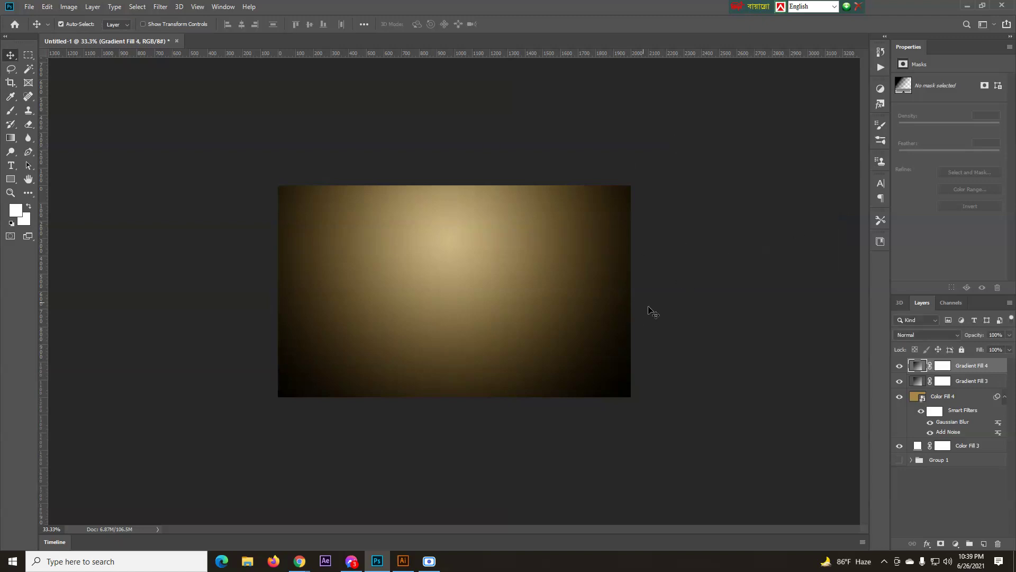
- Set Gradient Fill 4 to Soft Light at 60% opacity and reduce Gradient Fill 3's opacity to 80%
left_click(926, 335)
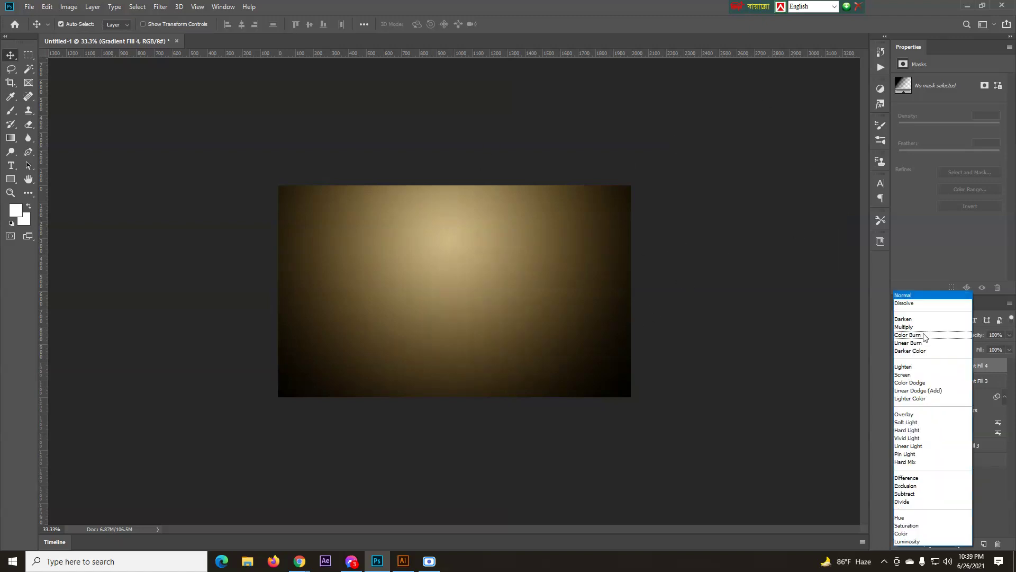
left_click(976, 433)
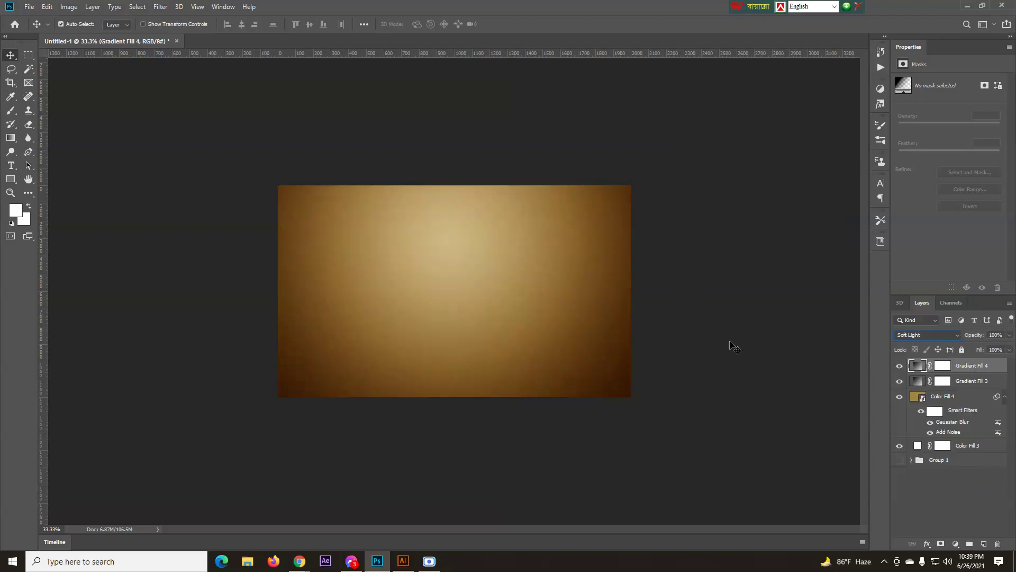
left_click(1009, 335)
mouse_move(1008, 347)
left_mouse_down()
mouse_move(989, 348)
mouse_move(1009, 347)
mouse_move(1001, 349)
left_mouse_up()
left_click(975, 385)
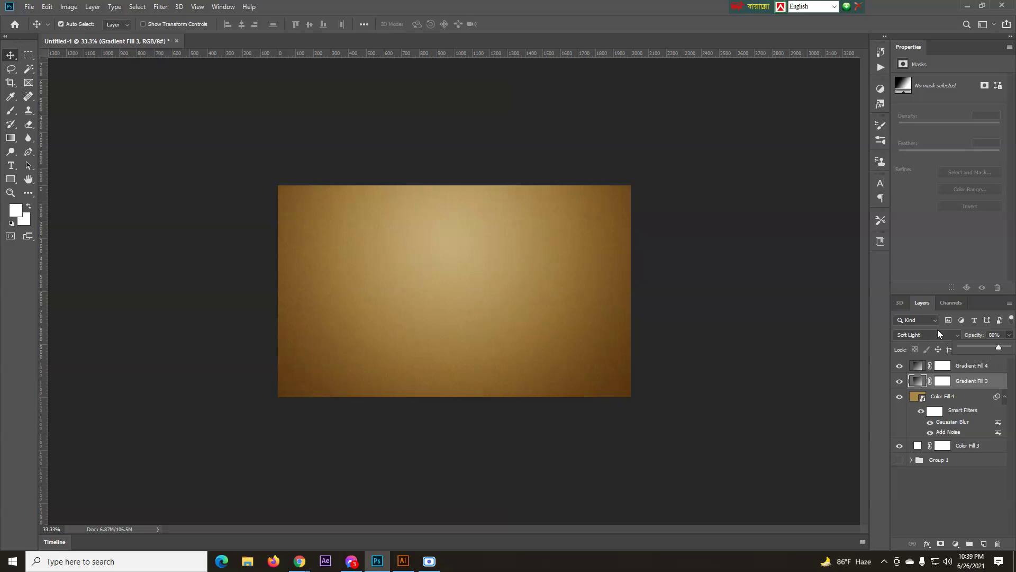
left_click(967, 472)
- Add a Curves adjustment layer above Gradient Fill 4 with a slightly lowered shadow point and a midtone point
left_click(975, 369)
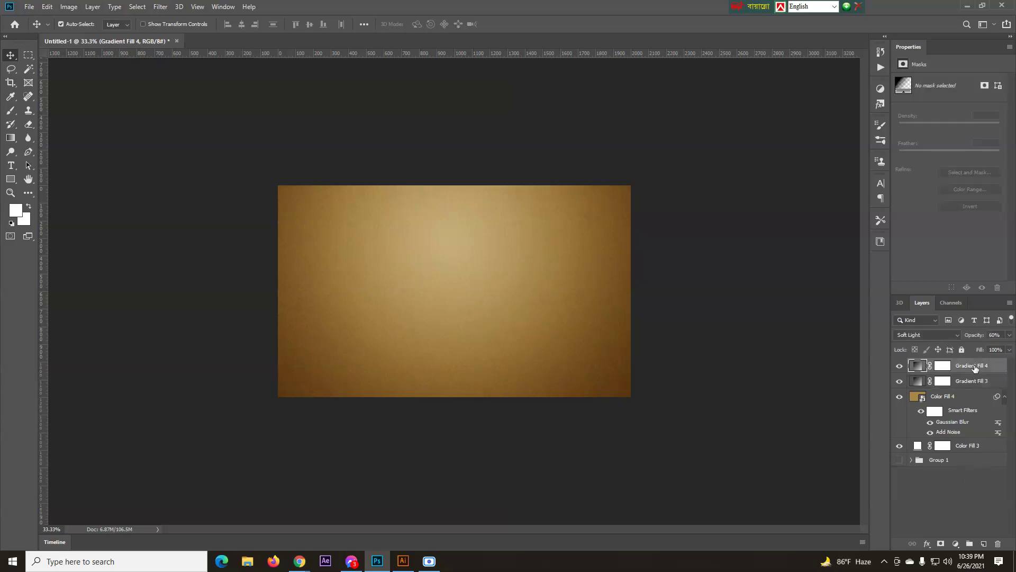
left_click(956, 544)
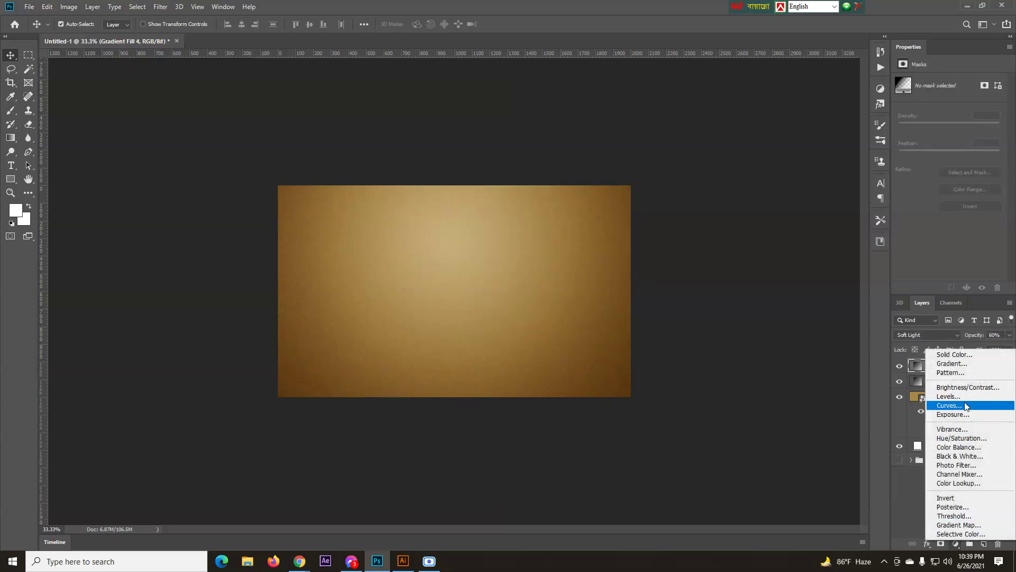
left_click(938, 411)
left_click(942, 166)
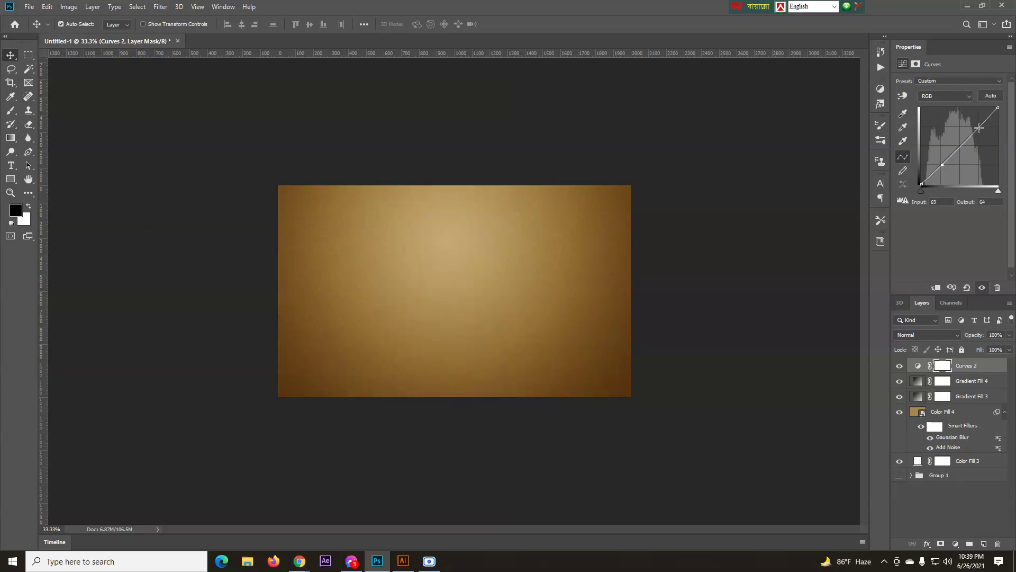
left_click(961, 144)
left_click_drag(960, 145, 961, 143)
left_click(942, 165)
- Group the layers from Curves 2 down to Color Fill 3 and name the group BG
left_click(971, 494)
left_click(968, 366)
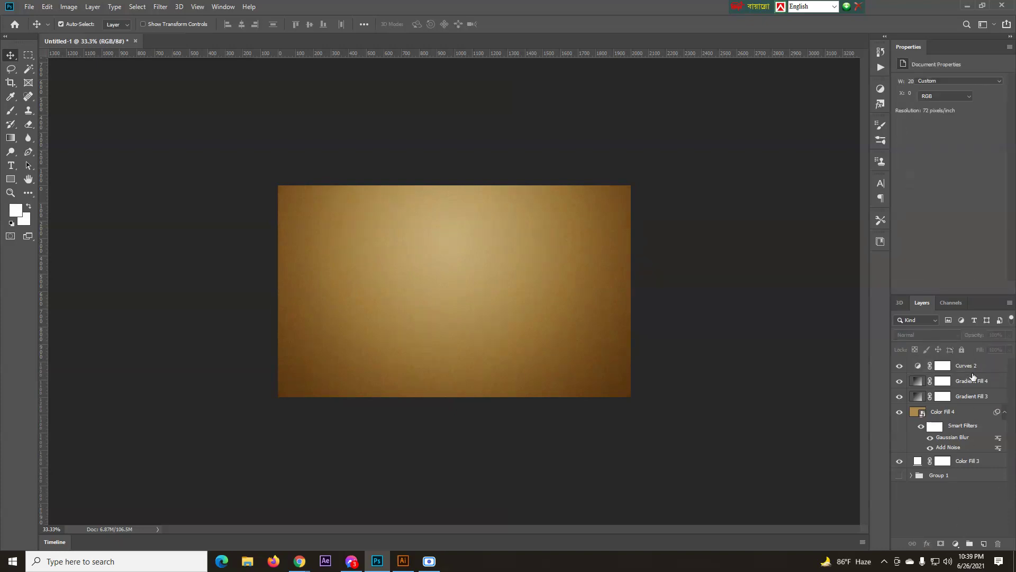
left_click(962, 465, "shift")
key("ctrl+g")
double_click(942, 365)
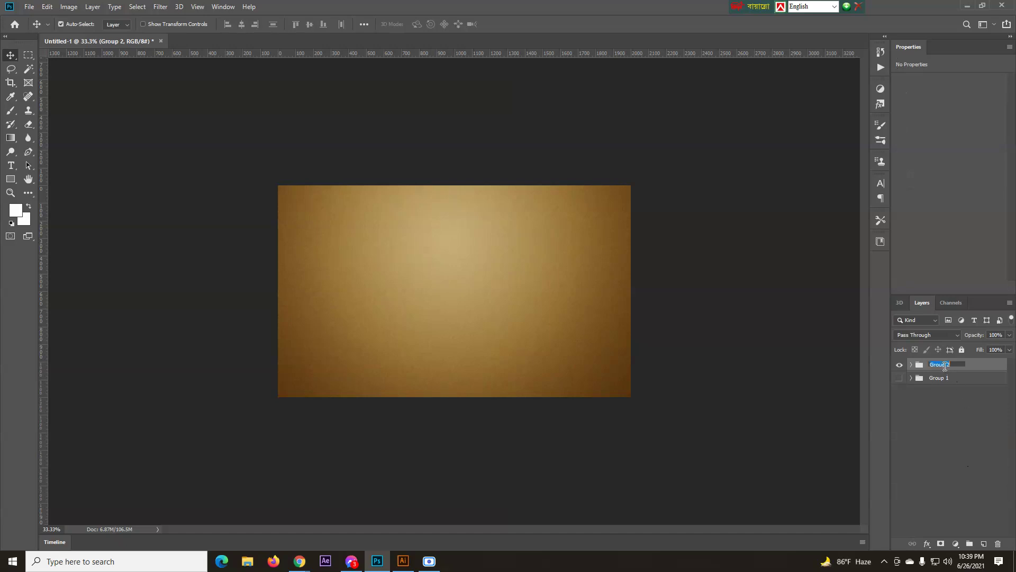
type("BG")
key("Return")
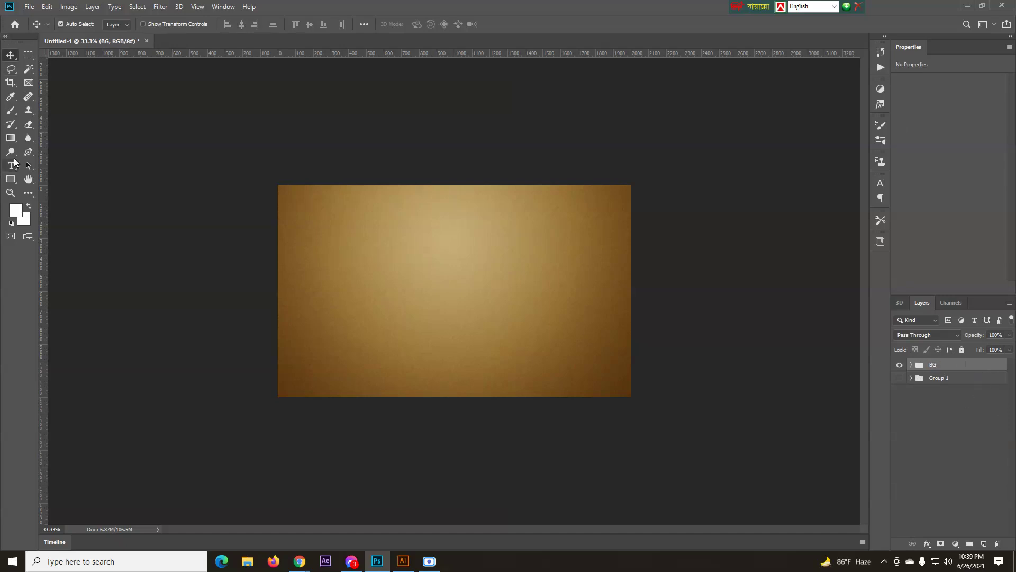
- Add the text LUXURY in Montserrat Bold 36 pt above the Curves 2 layer inside the BG group
left_click(10, 152)
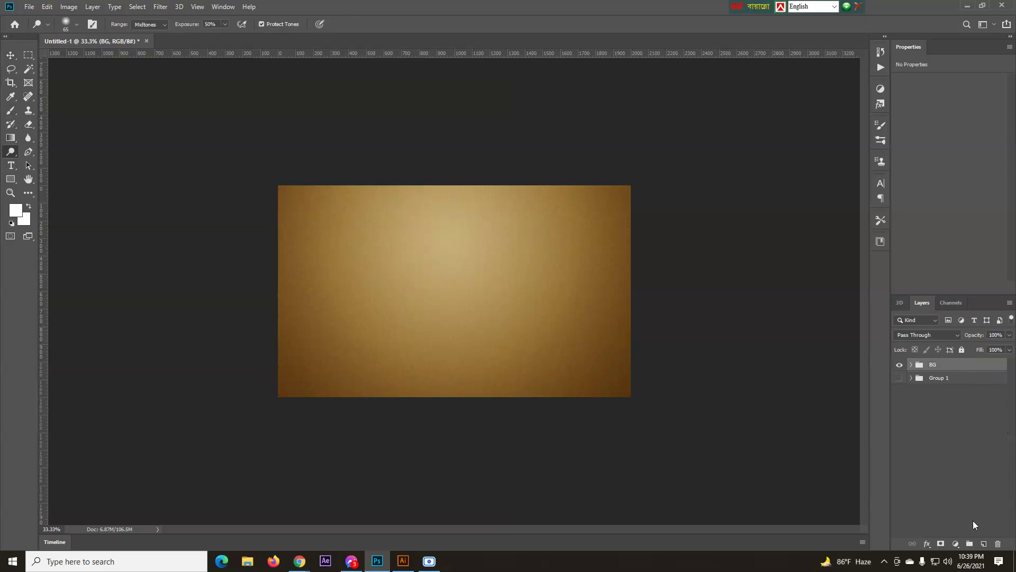
left_click(911, 365)
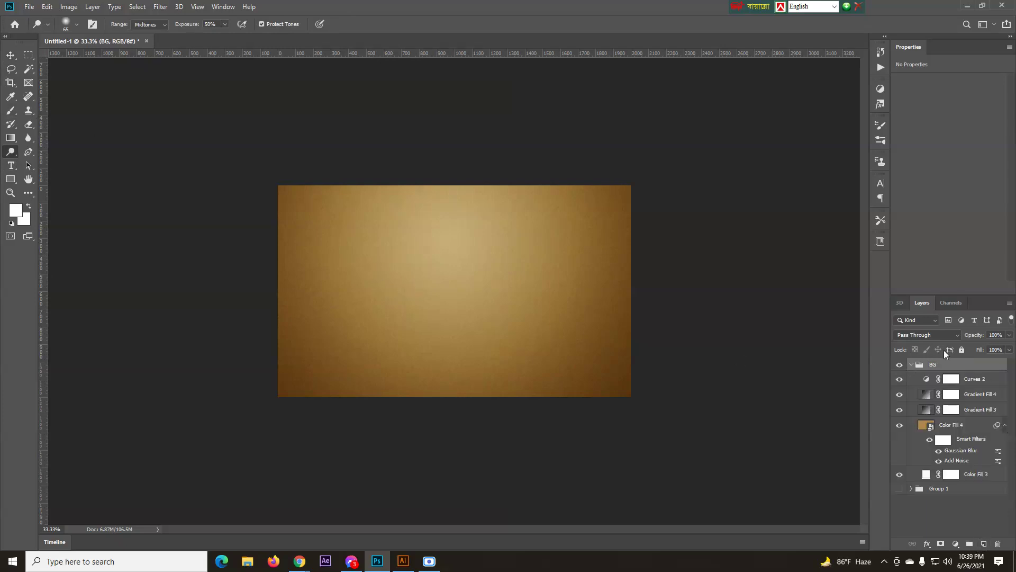
left_click(951, 379)
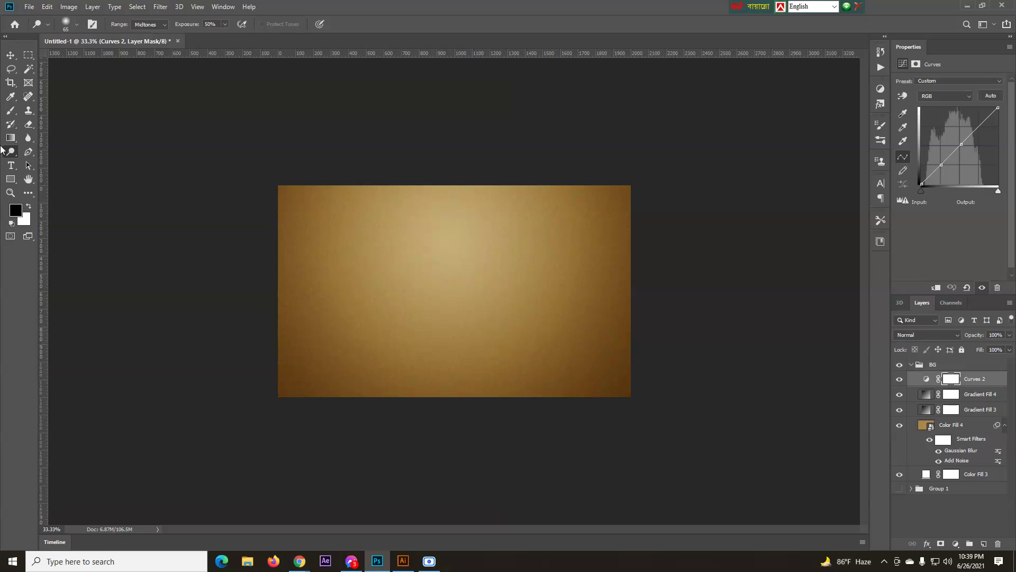
left_click(10, 166)
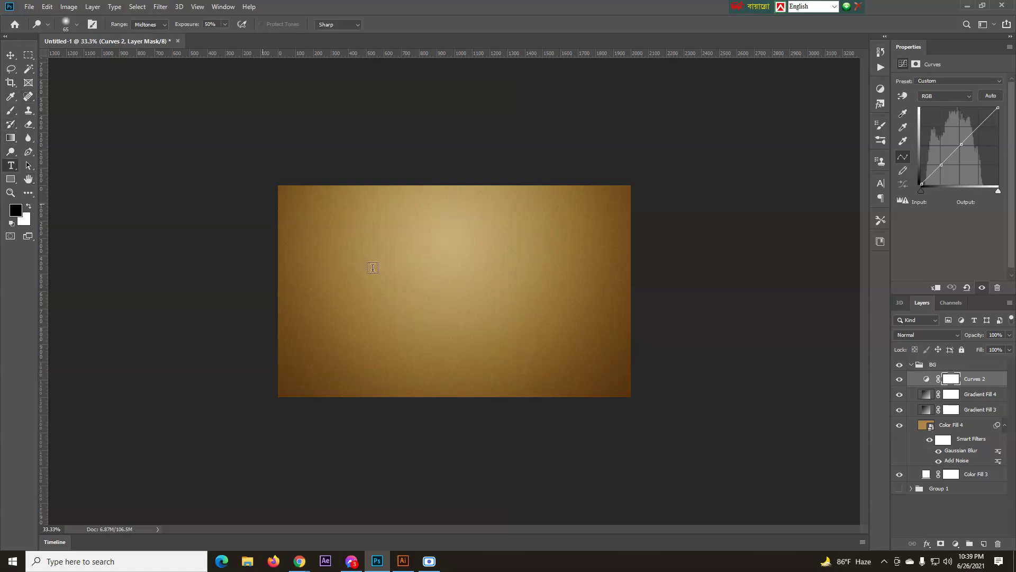
left_click(394, 278)
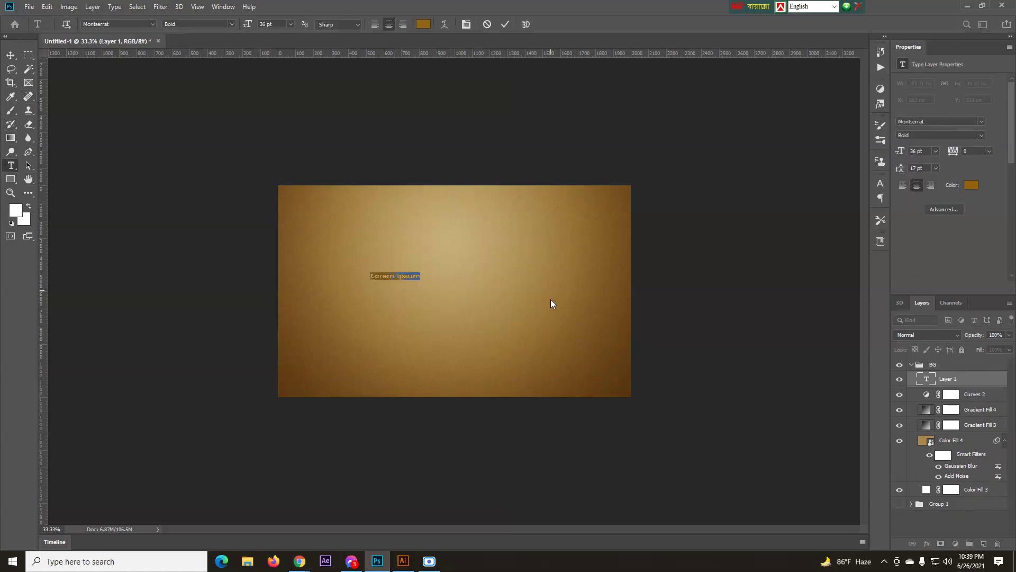
key("BackSpace")
type("আ")
type("LUXURY")
left_click(10, 55)
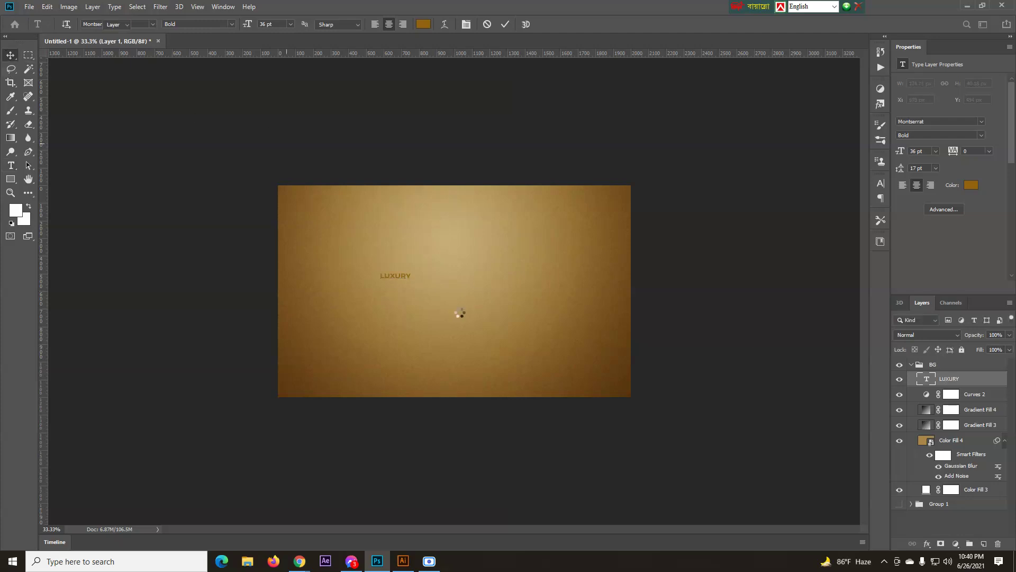
- Enlarge the new LUXURY text to about 228 pt and move it near the middle of the canvas
key("ctrl+t")
left_click_drag(487, 334, 478, 301)
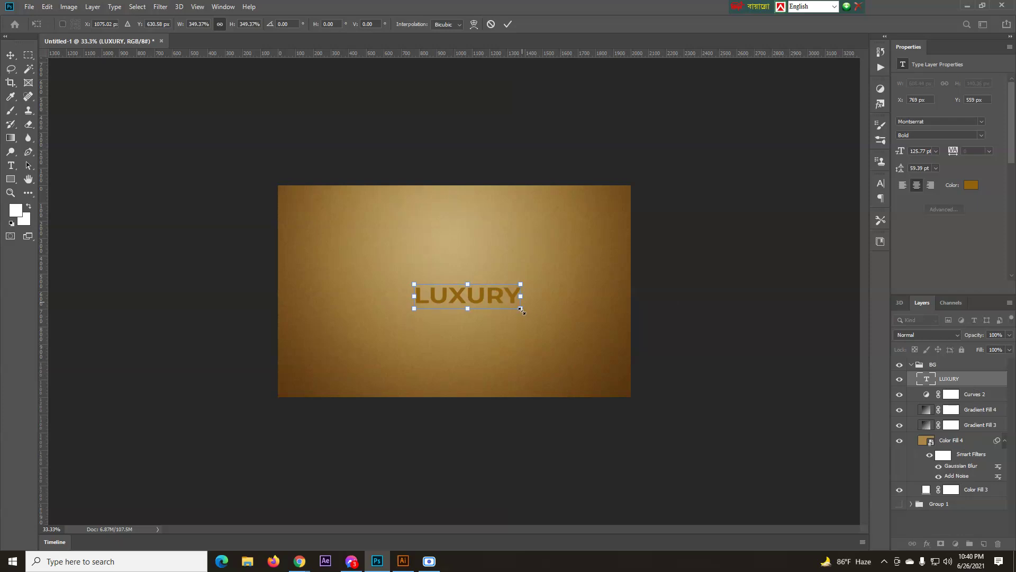
mouse_move(530, 316)
left_mouse_down()
mouse_move(545, 318)
mouse_move(536, 318)
left_mouse_up()
left_click_drag(492, 291, 462, 291)
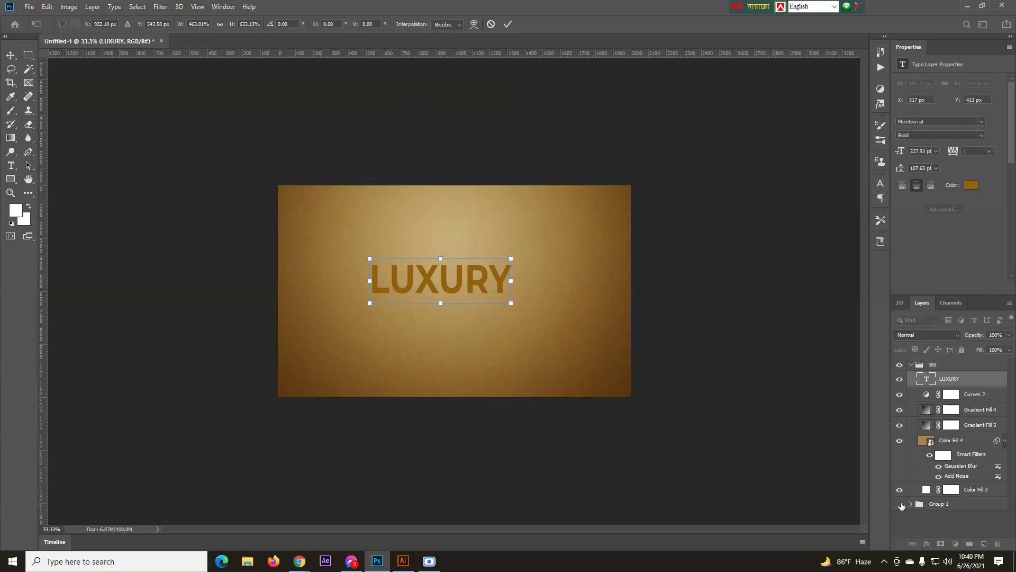
- Show Group 1, hide the new BG group above it, and delete that BG group with its contents
left_click(900, 504)
left_click(899, 503)
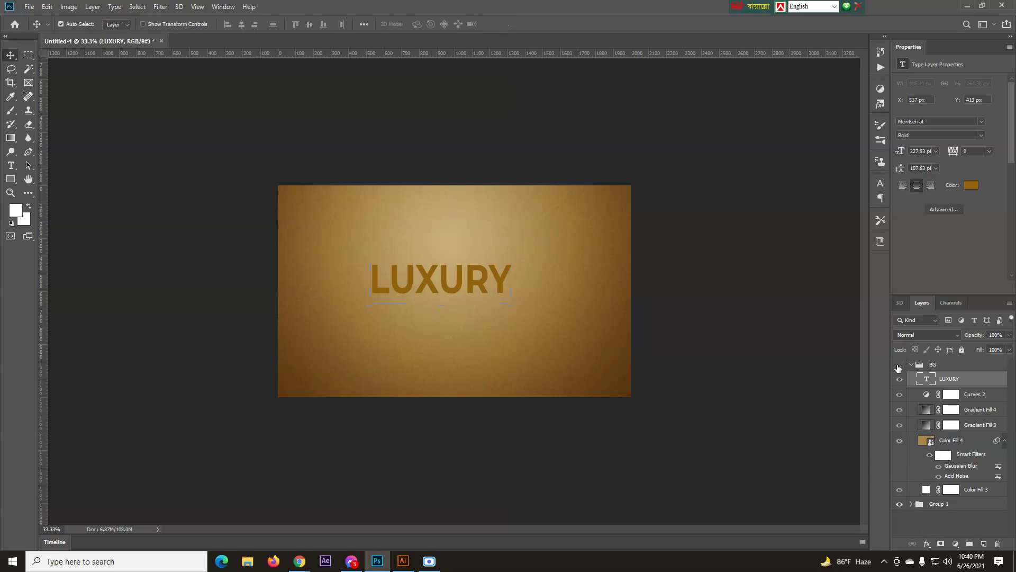
left_click(899, 365)
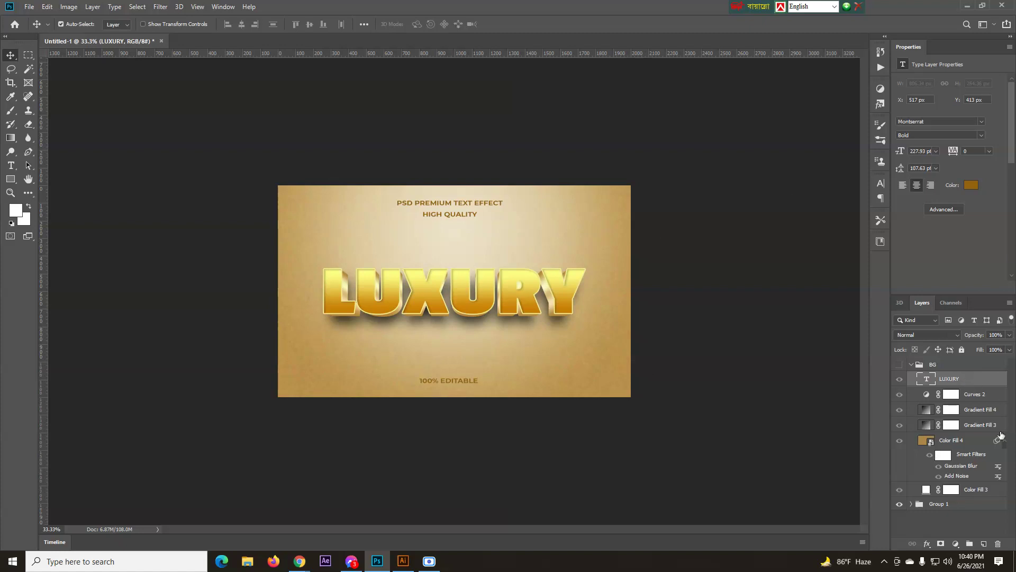
left_click(911, 365)
left_click(998, 544)
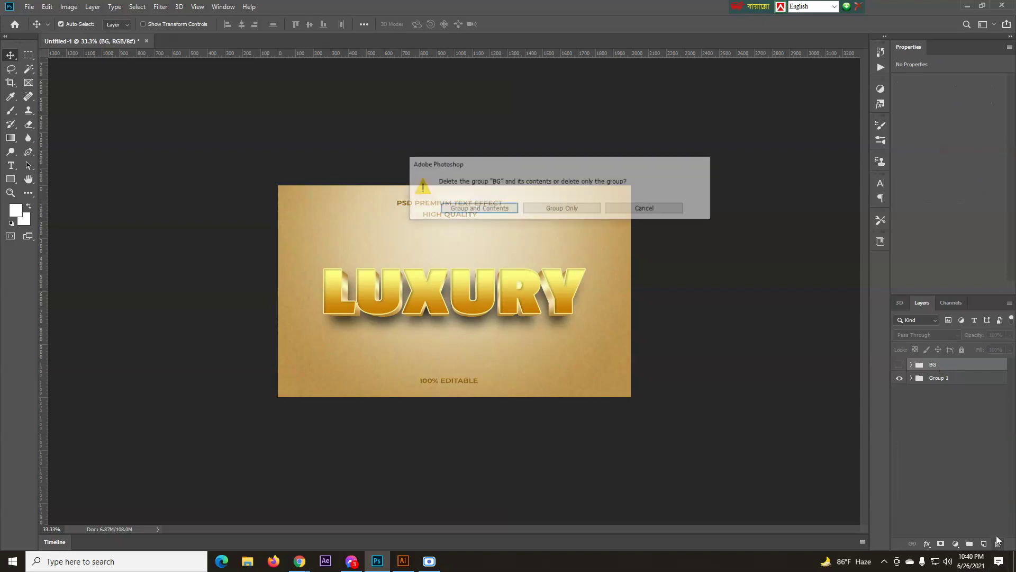
left_click(532, 210)
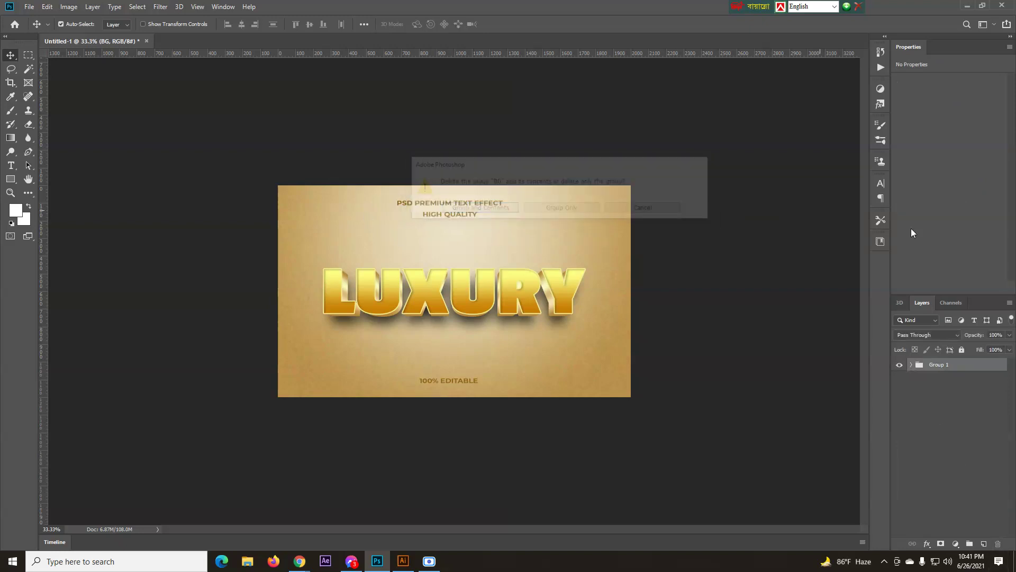
- Ungroup Group 1 into its separate layers and subgroups
left_click(911, 365)
right_click(941, 379)
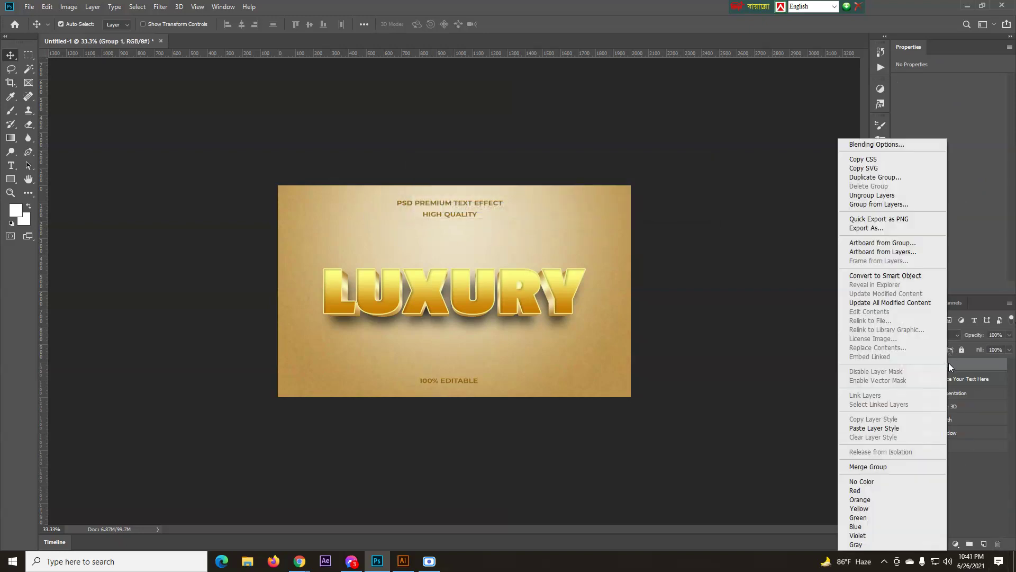
left_click(894, 195)
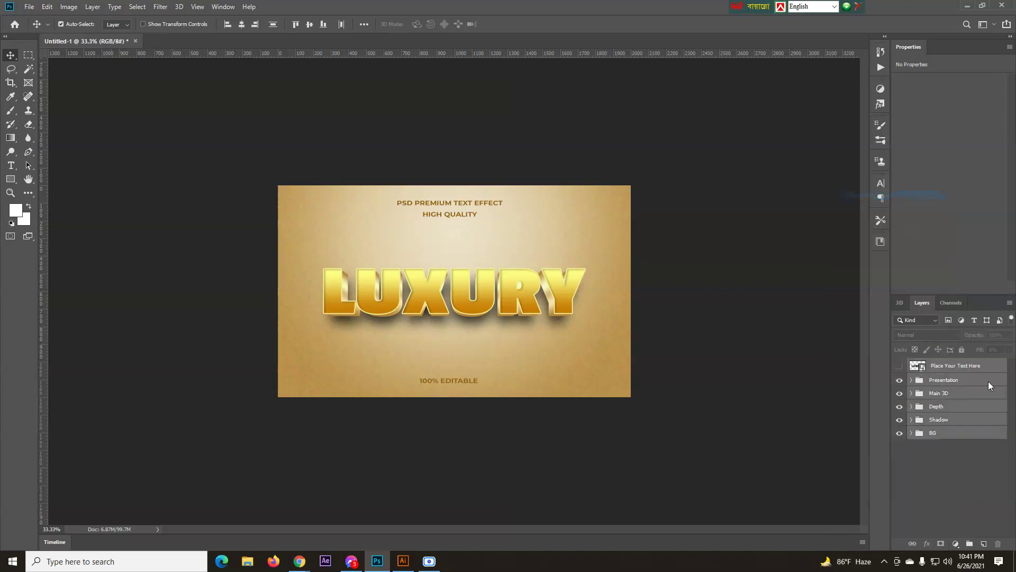
- Change the text inside the Place Your Text Here smart object to LOVELY, save it, and check the effect in the main document
left_click(921, 365)
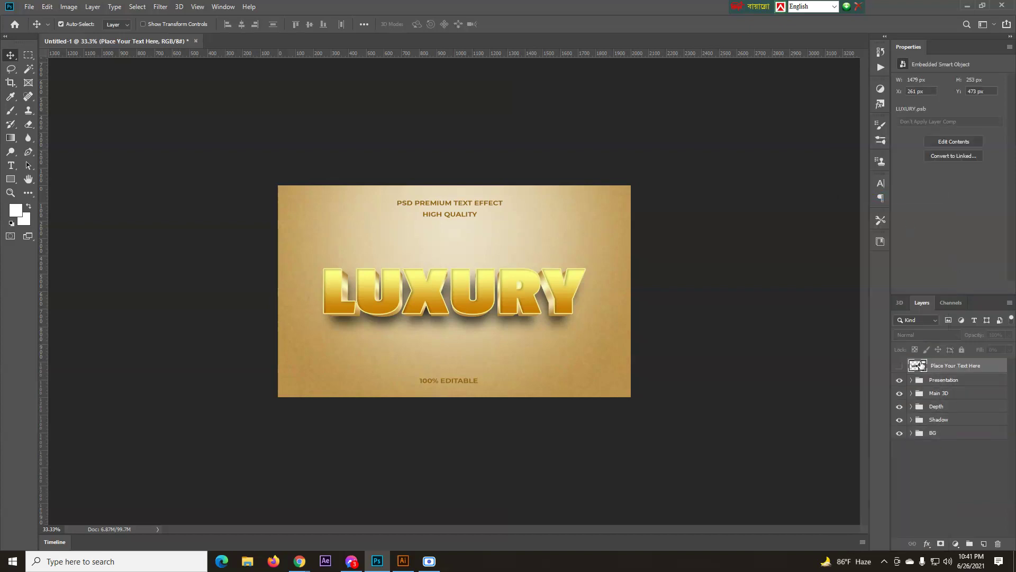
double_click(921, 364)
key("t")
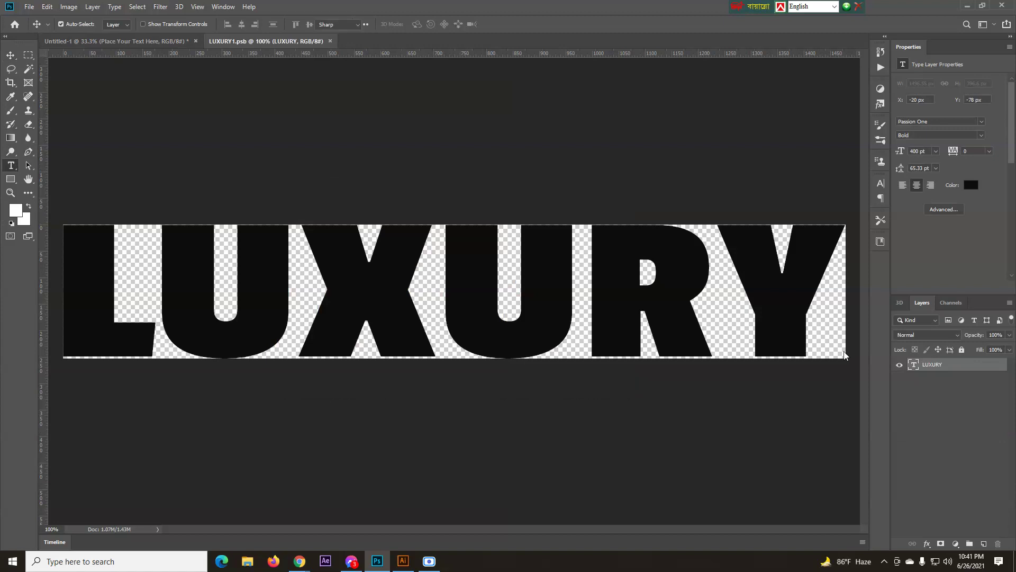
double_click(71, 279)
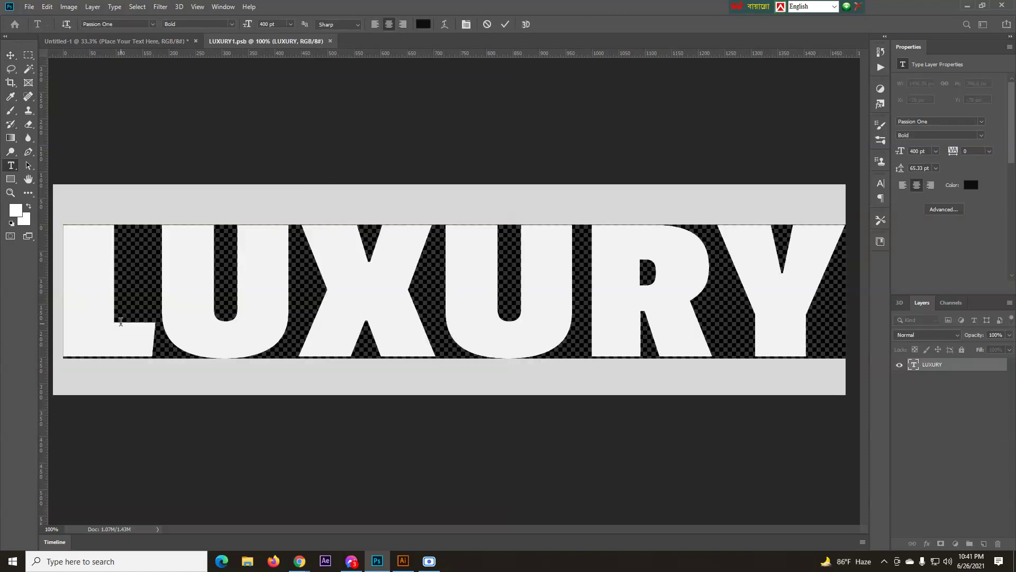
type("LOV")
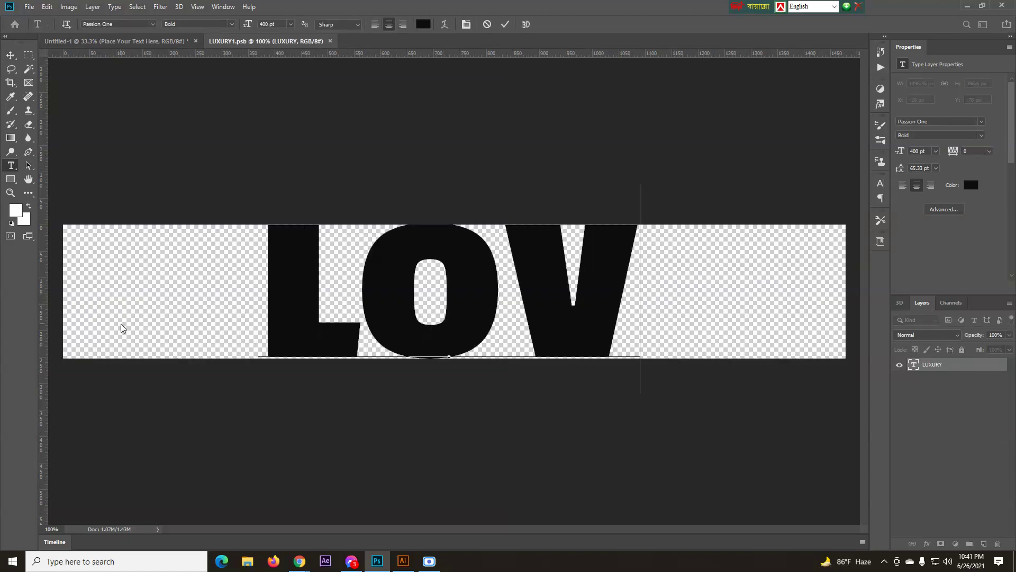
type("ELY")
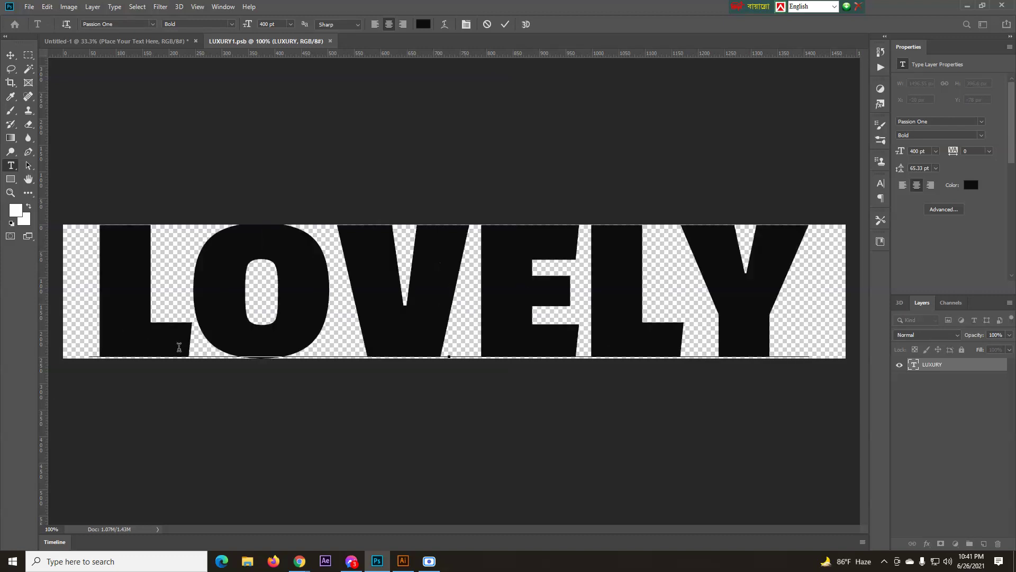
left_click(11, 54)
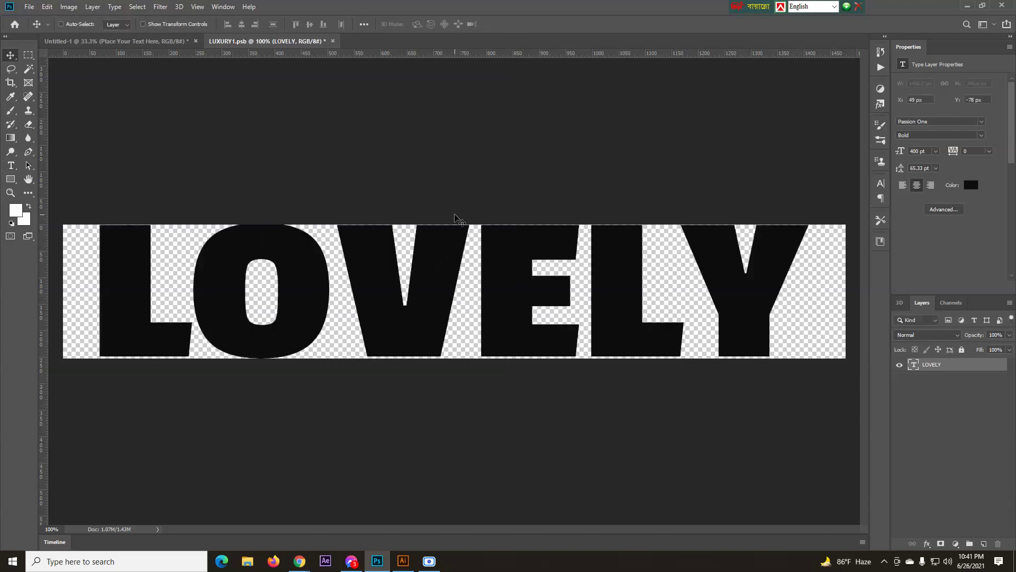
key("ctrl+s")
left_click(142, 42)
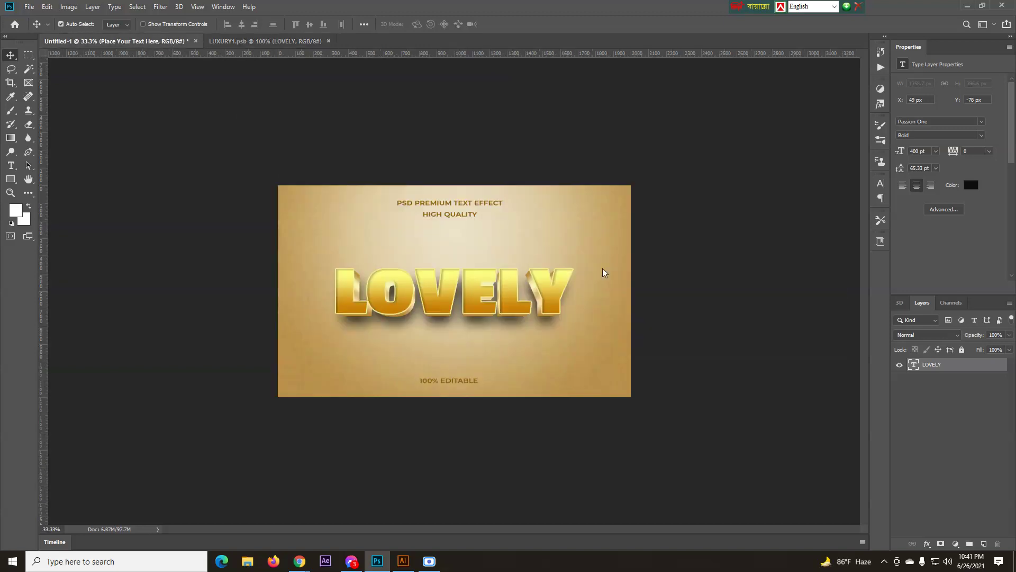
scroll(541, 307, "up", 2)
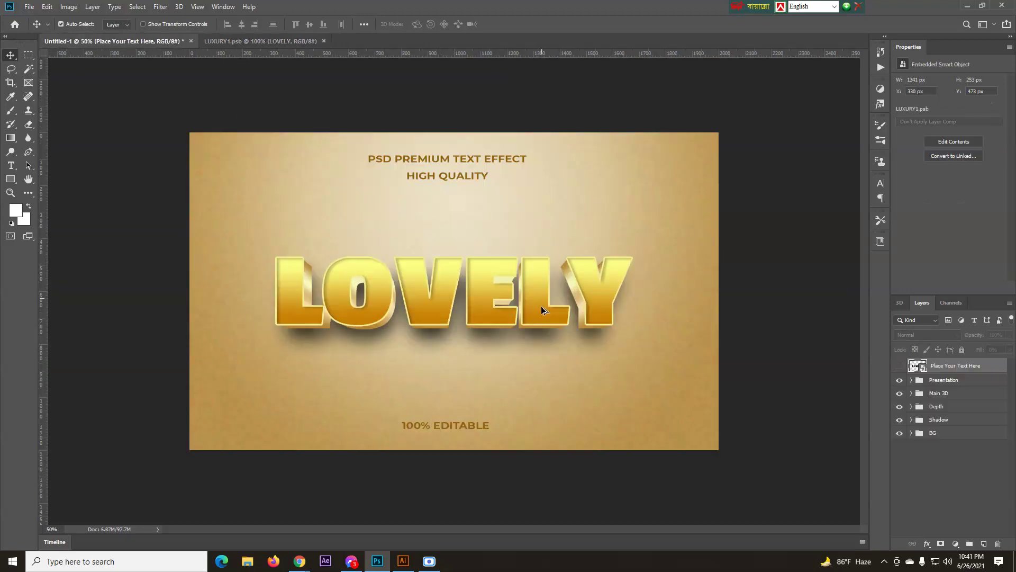
scroll(537, 338, "down", 2)
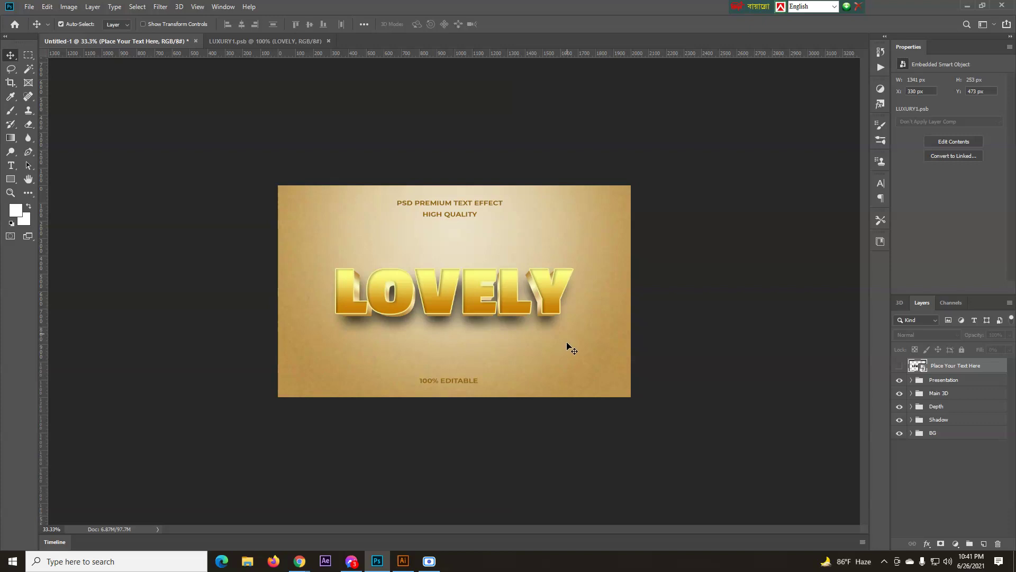
- Expand the Shadow, Depth and Main 3D groups and the effects list of the Main 3D layer
scroll(567, 344, "up", 1)
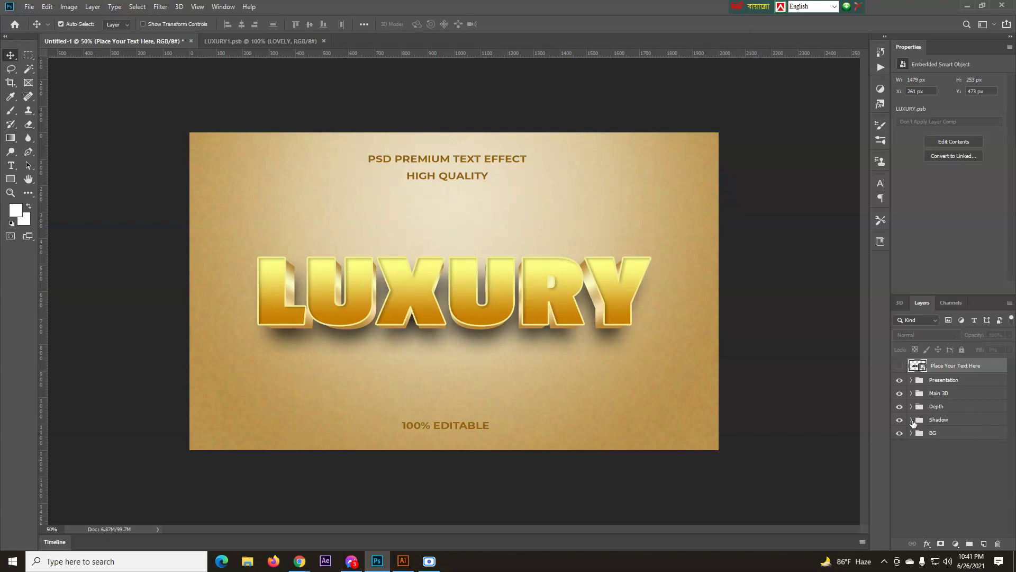
left_click(911, 419)
left_click(911, 406)
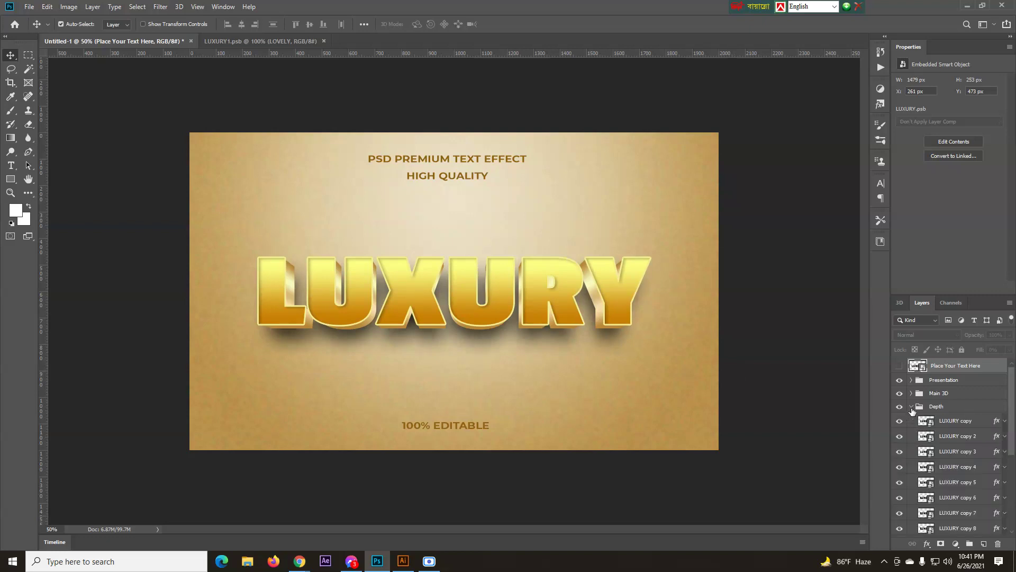
left_click(911, 393)
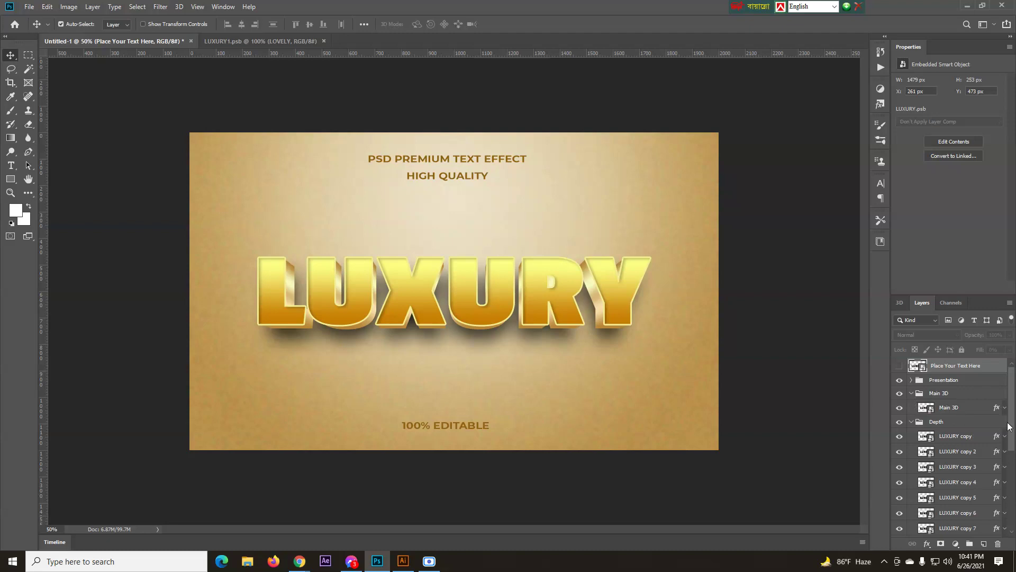
left_click(1005, 407)
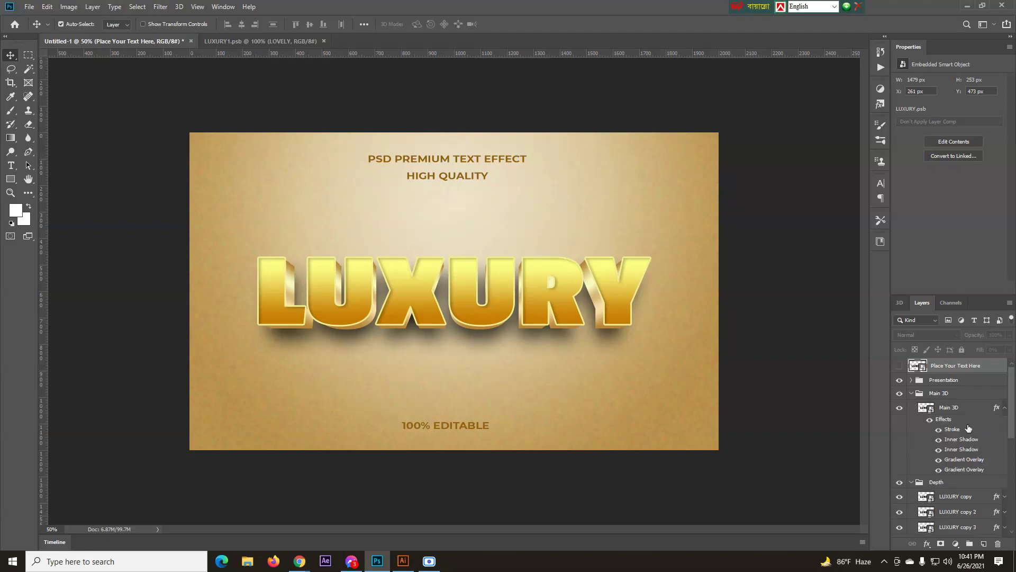
- Try a 9 px stroke in white (ffffff) on the Main 3D layer
left_click(967, 440)
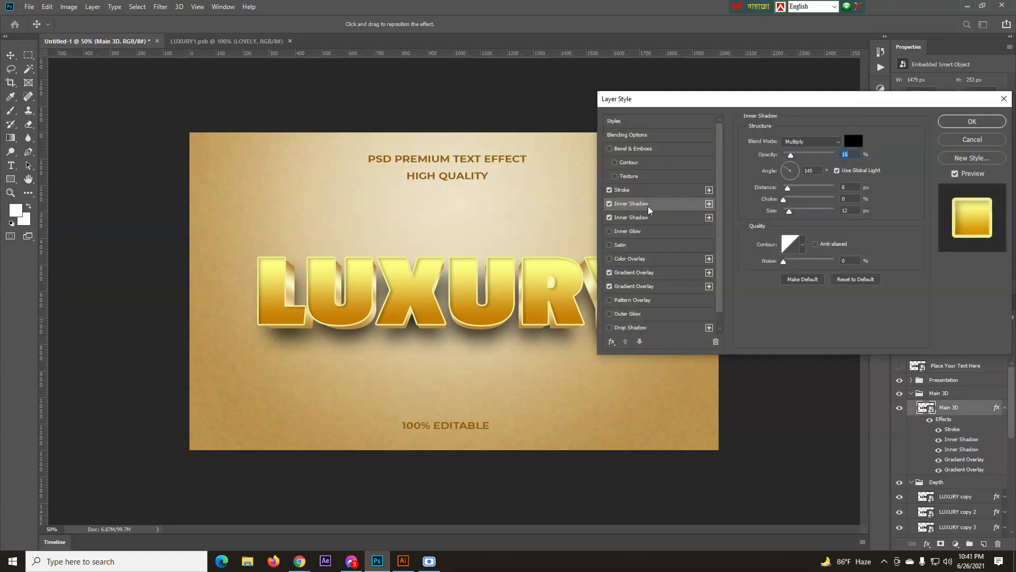
left_click(622, 191)
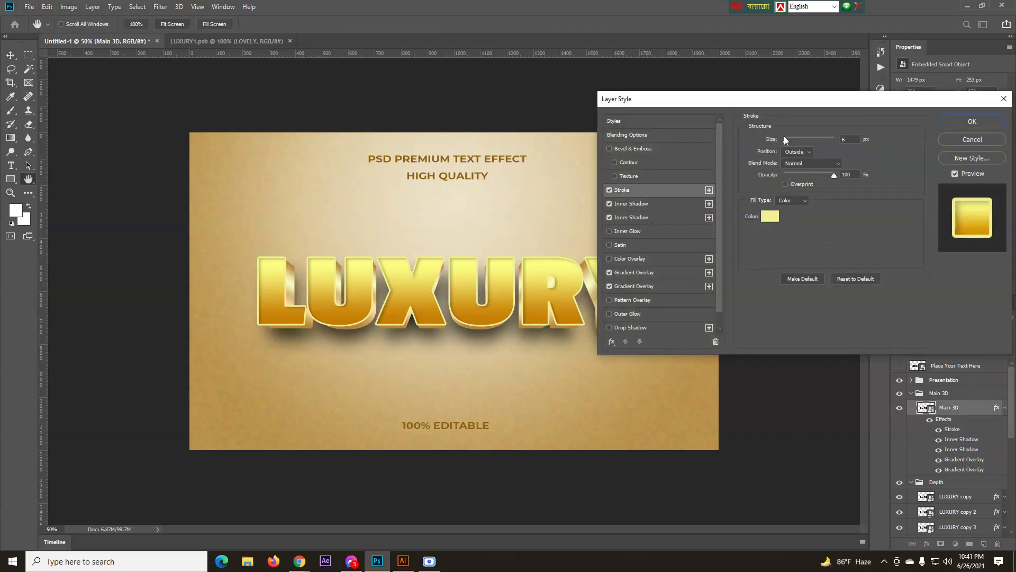
left_click(771, 216)
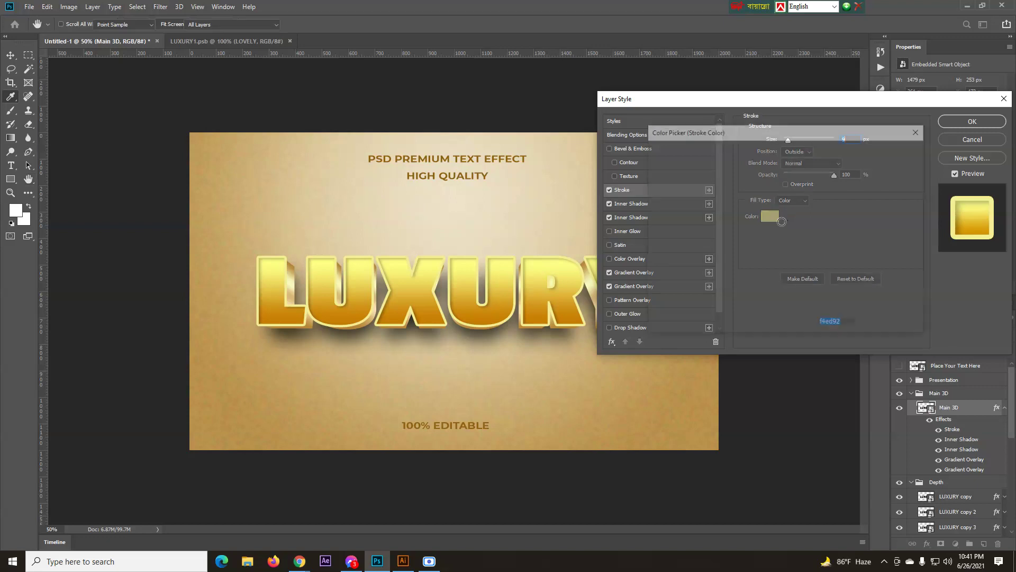
left_click(652, 157)
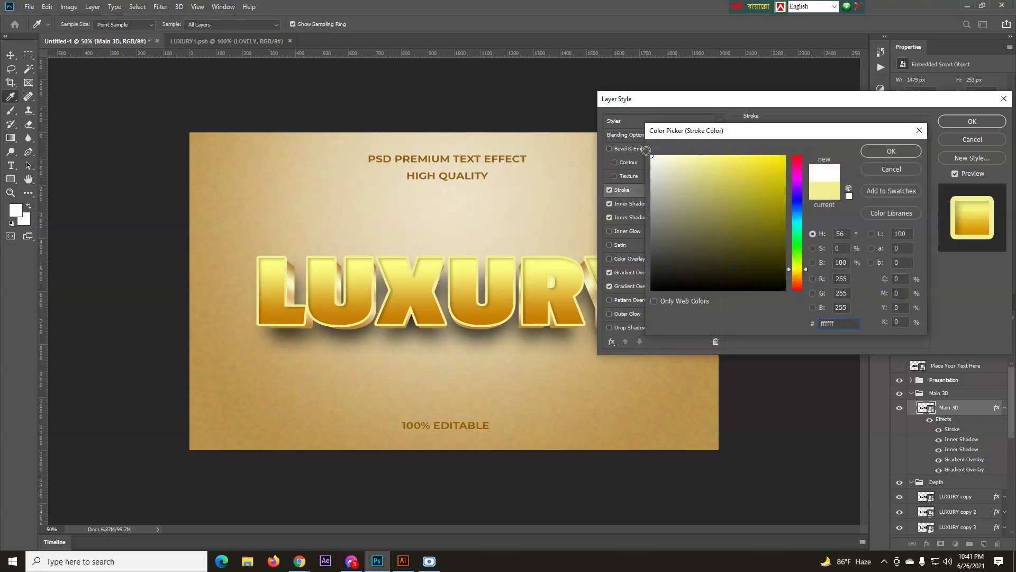
left_click(897, 149)
- Try red (ff0000) as the stroke colour of the Main 3D layer
left_click(777, 216)
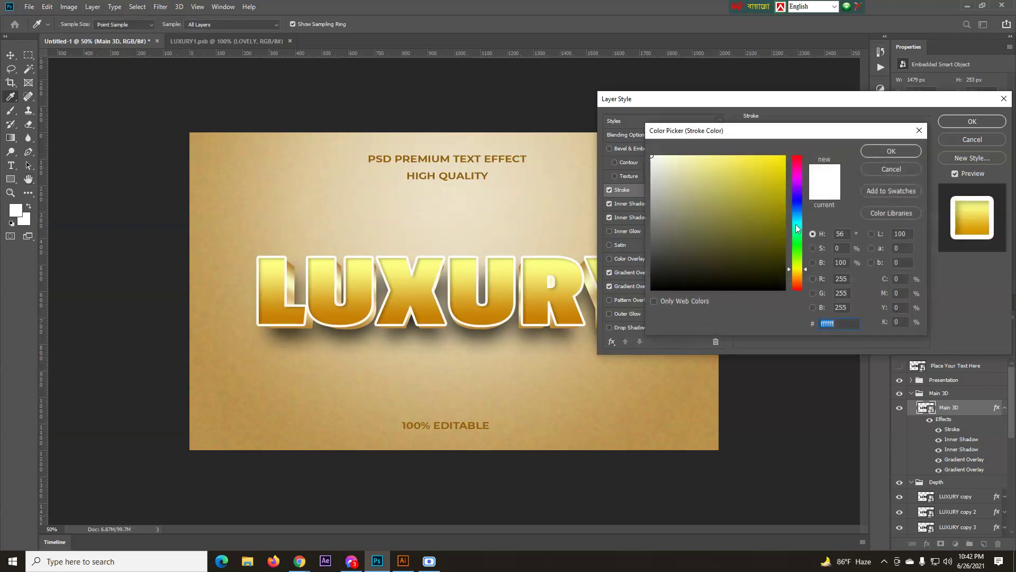
mouse_move(797, 257)
left_mouse_down()
mouse_move(797, 292)
mouse_move(818, 147)
left_mouse_up()
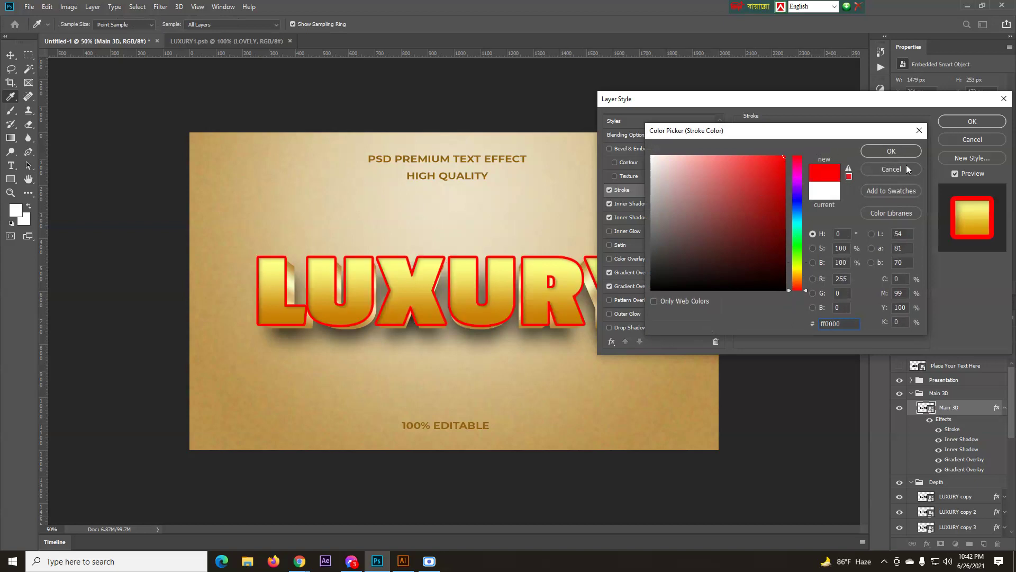
left_click(885, 154)
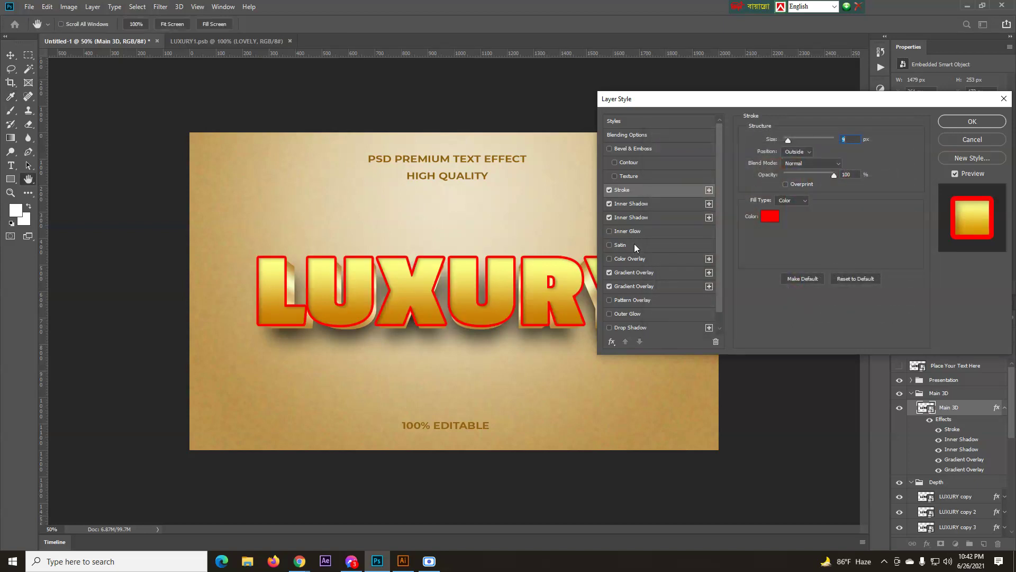
- Preview ffffff as the stroke colour, discard that pick, and undo the Main 3D layer's style changes
left_click(773, 221)
type("ffffff")
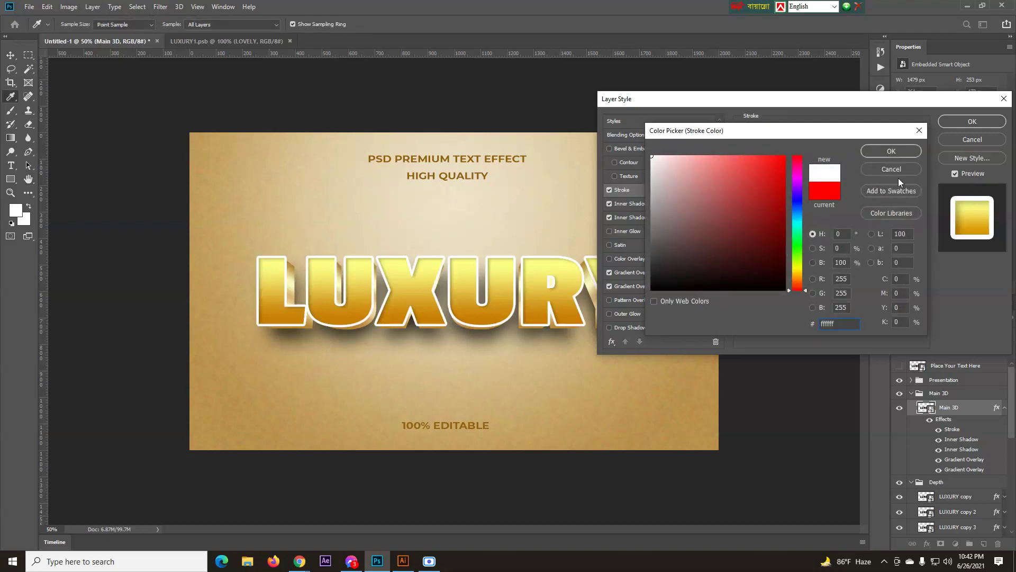
left_click(900, 170)
left_click(977, 122)
key("ctrl+z")
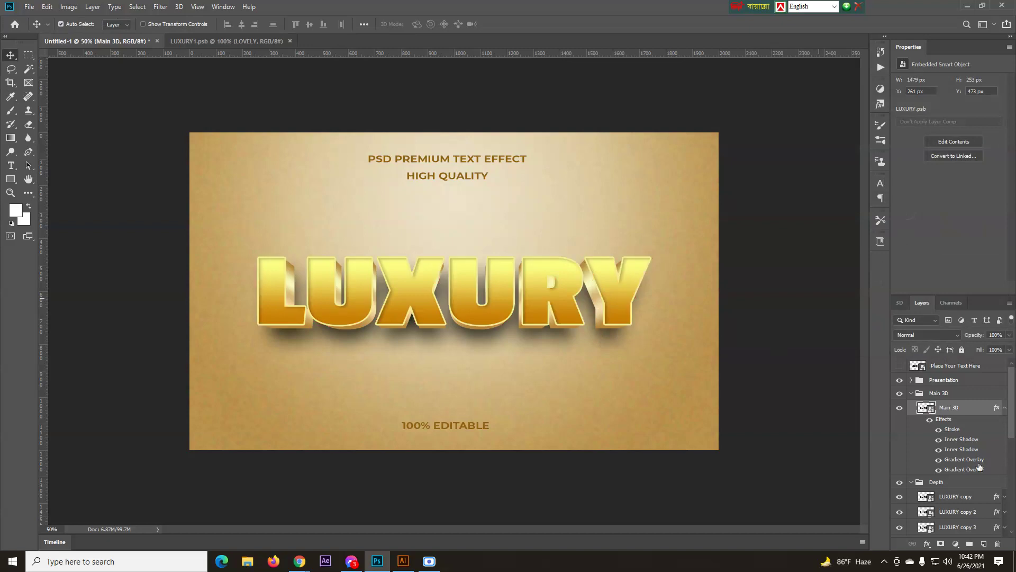
- Collapse the Main 3D layer's effects list and the Main 3D, Depth and Shadow groups
left_click(1005, 408)
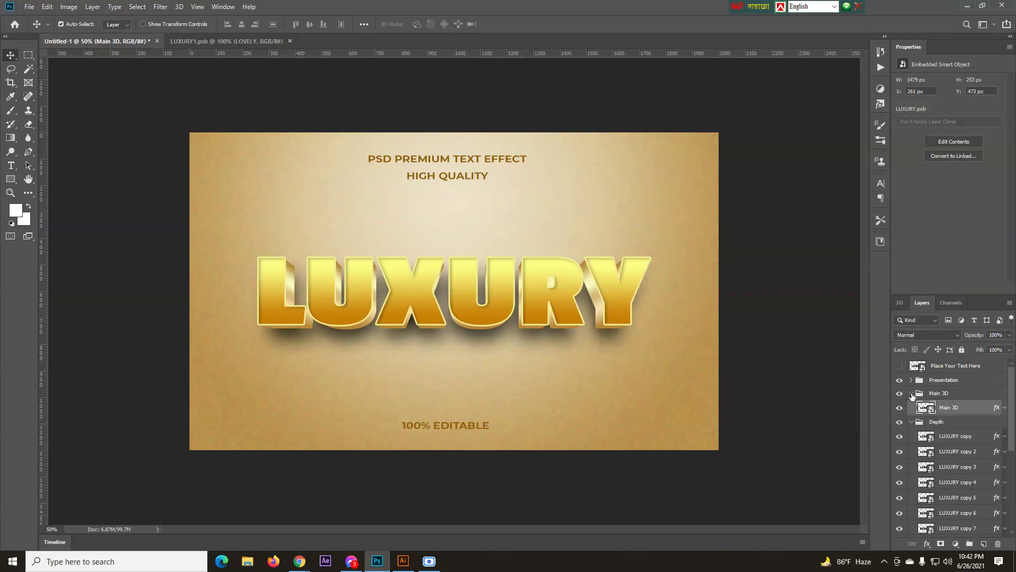
left_click(911, 394)
left_click(911, 406)
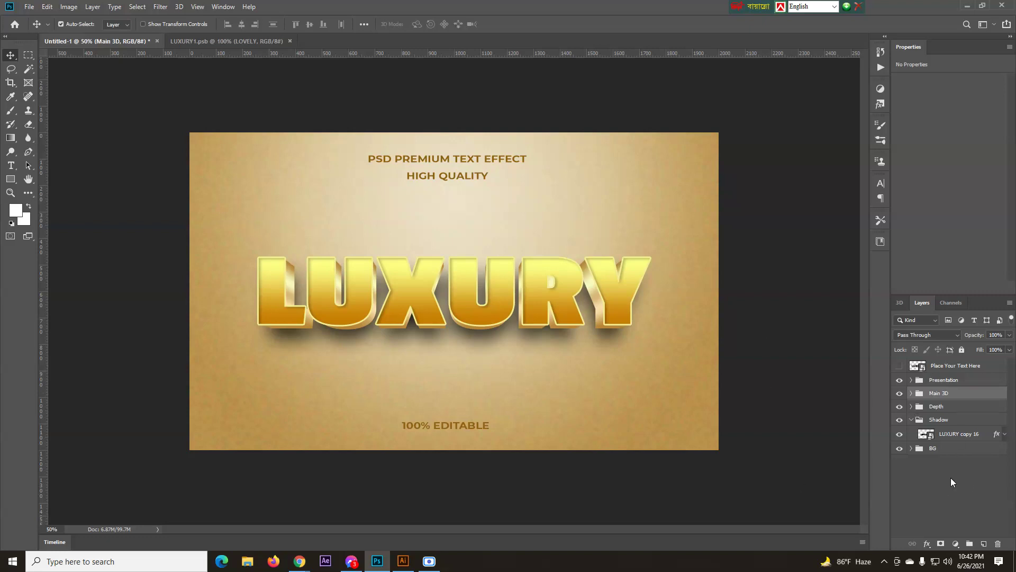
left_click(911, 421)
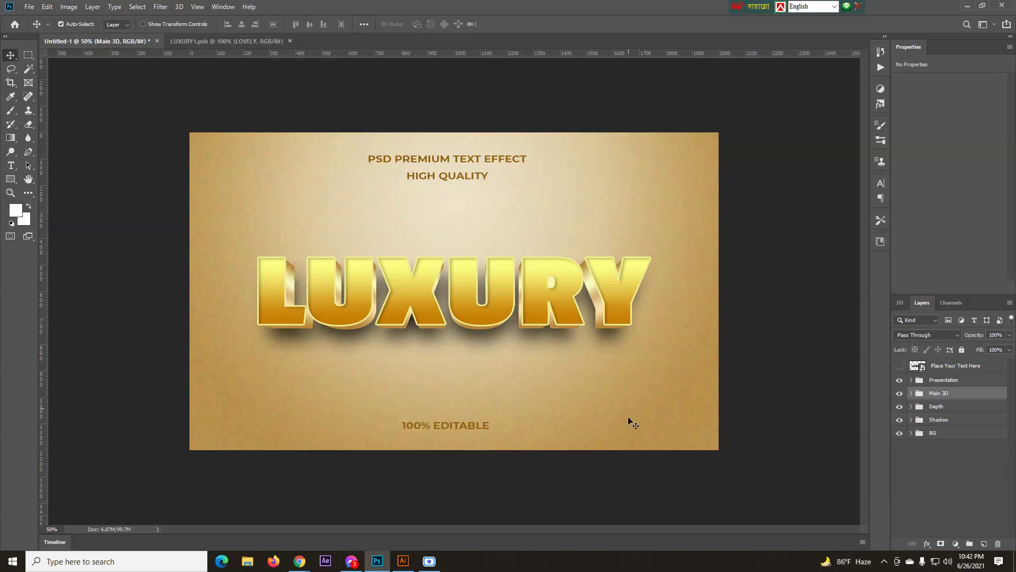
key("ctrl+minus")
key("ctrl+minus")
key("ctrl+plus")
key("ctrl+plus")
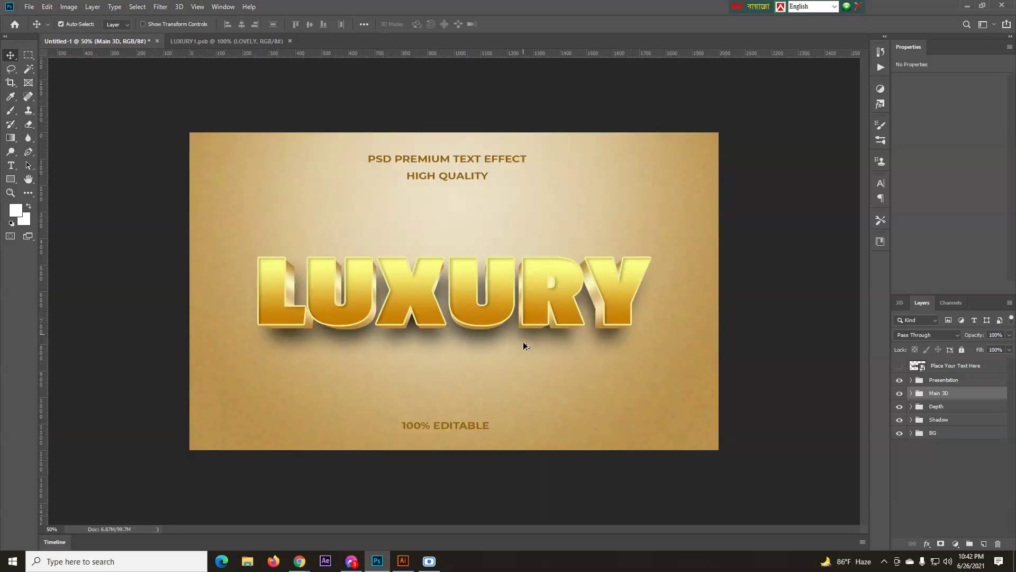